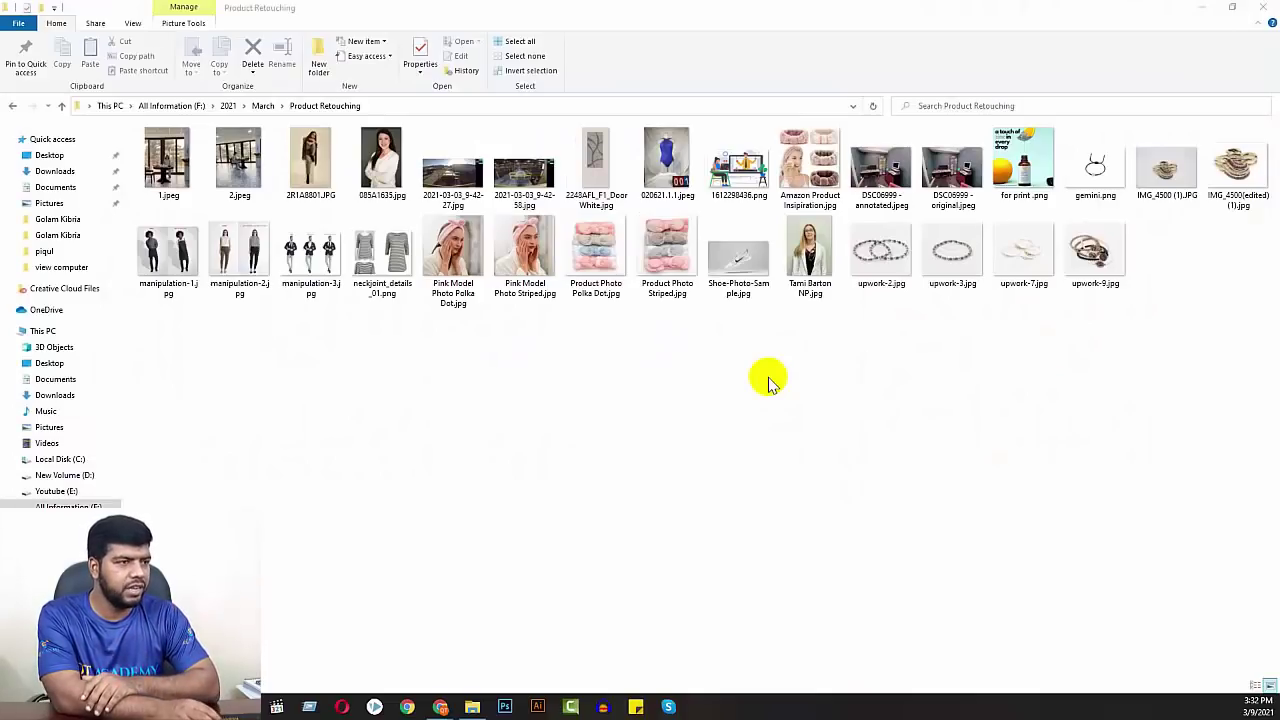
- Preview 020621.1.1.jpeg in File Explorer, then drag it into Photoshop to open it
click(677, 173)
double_click(677, 170)
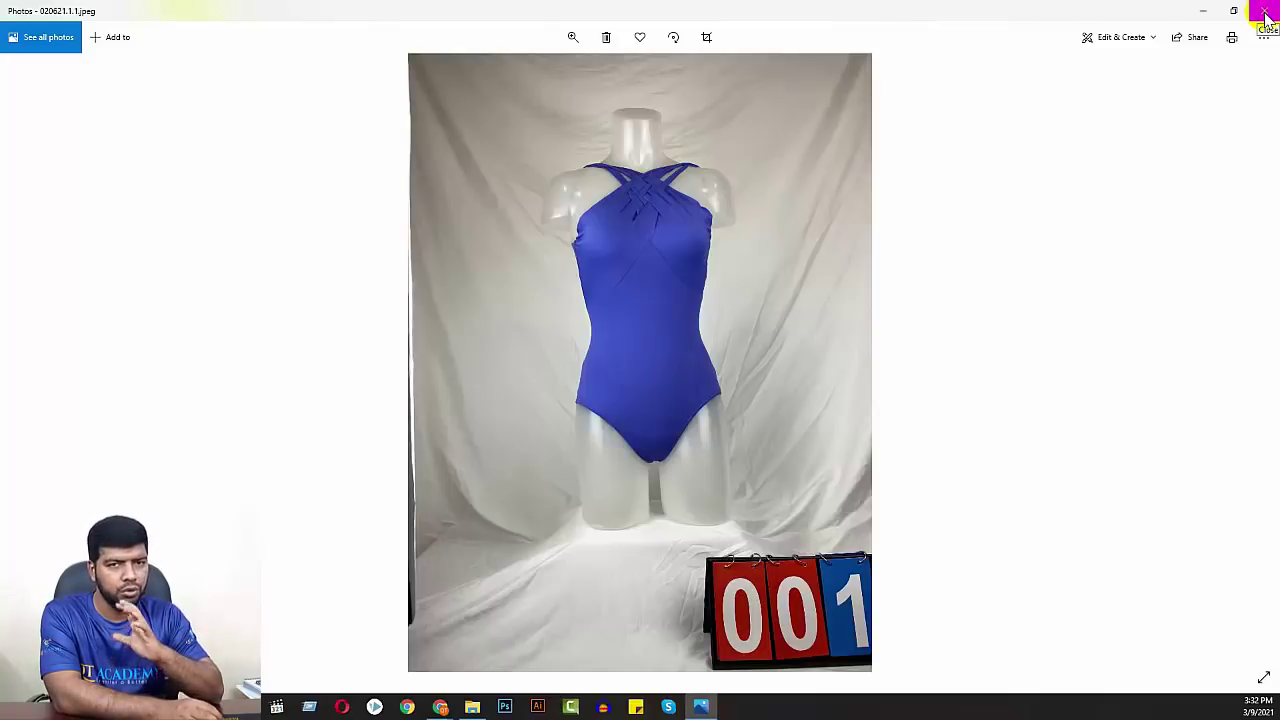
click(1266, 12)
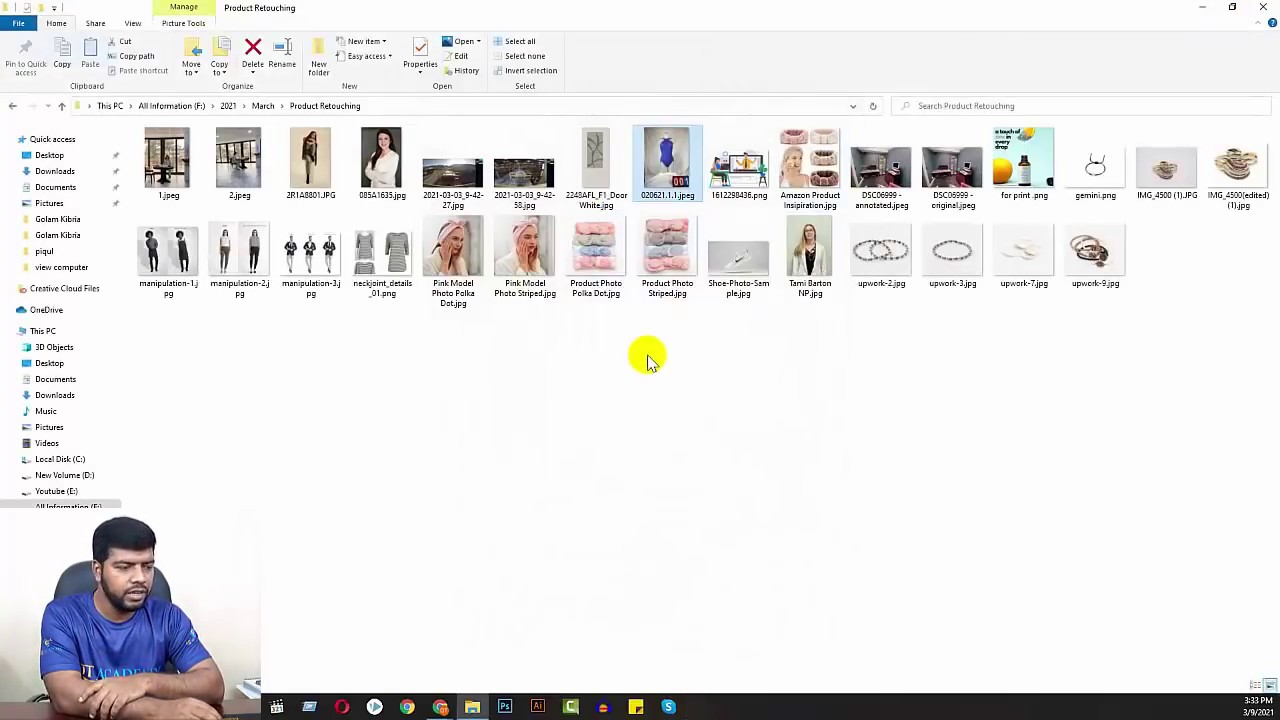
click(505, 707)
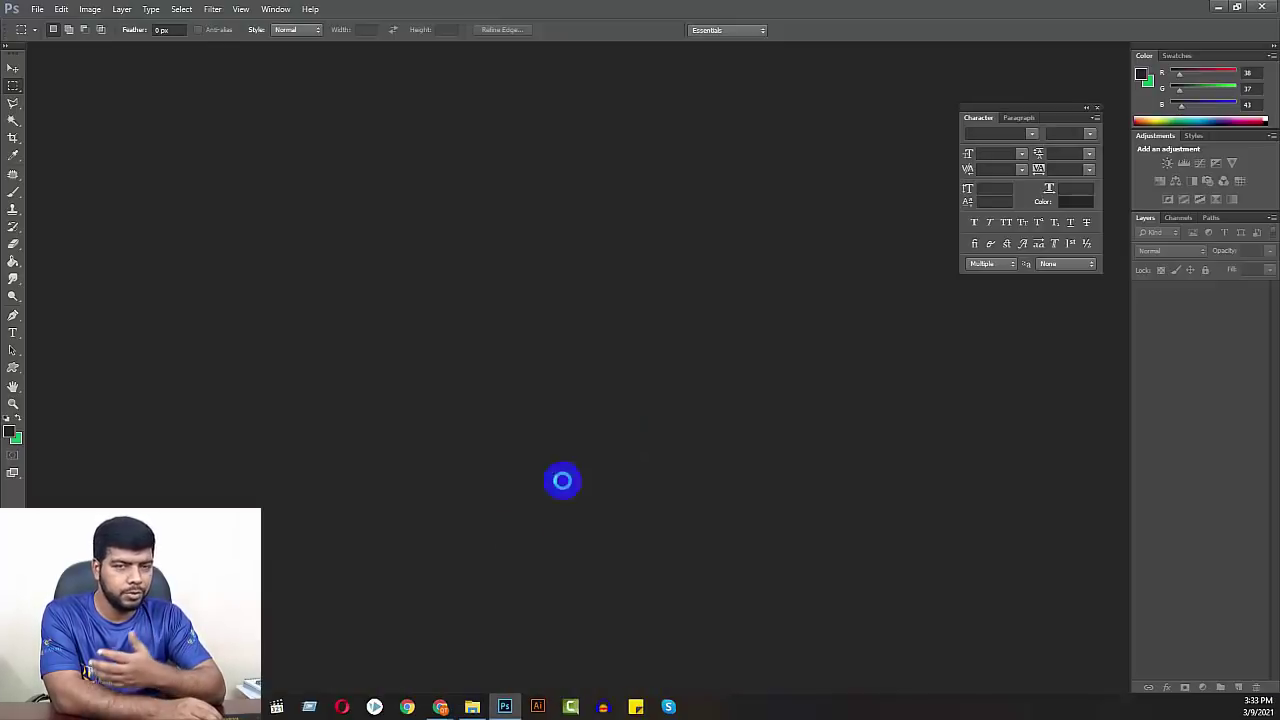
click(474, 707)
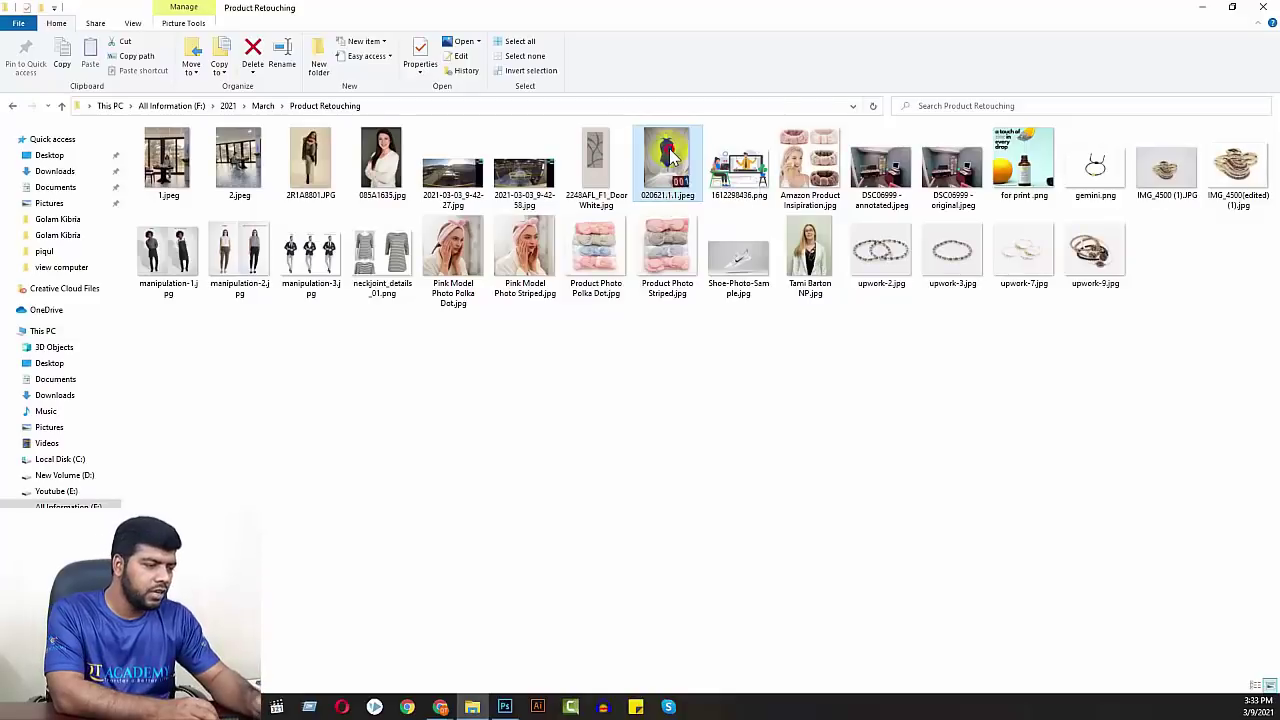
mouse_move(668, 155)
mouse_down()
mouse_move(511, 712)
mouse_move(616, 284)
mouse_up()
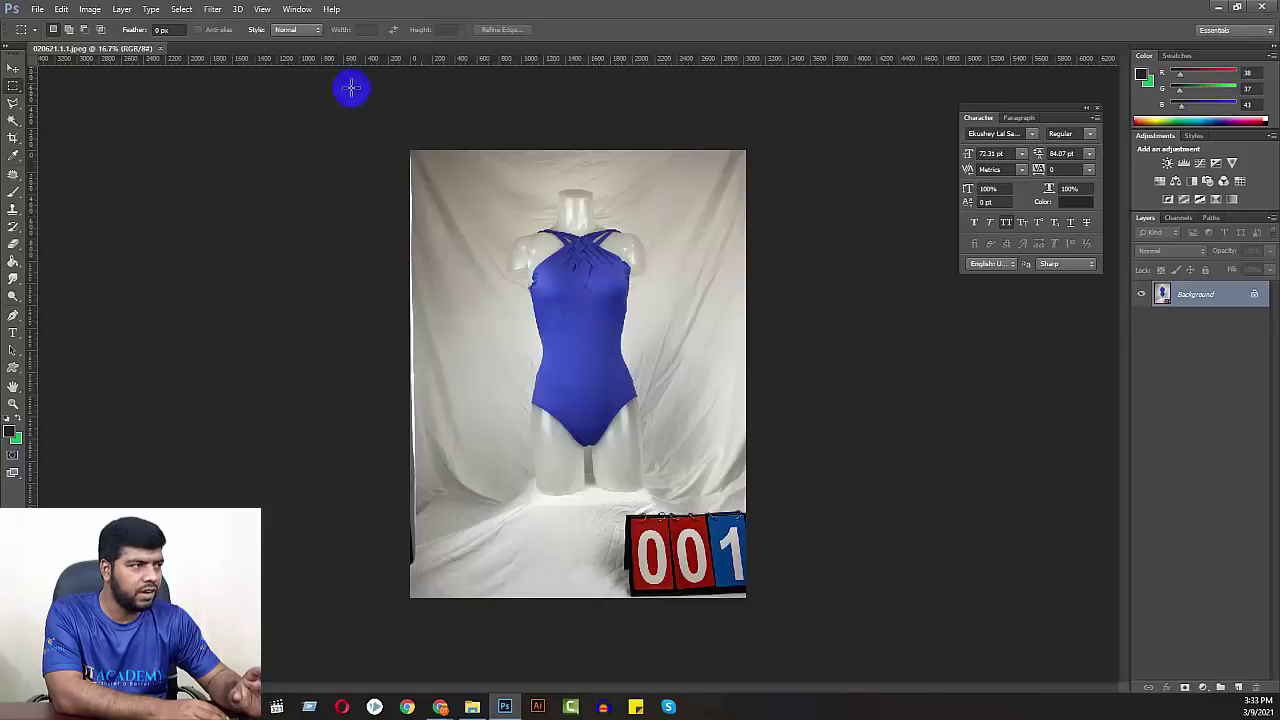
- Duplicate the Background layer into a Background copy working layer
click(36, 10)
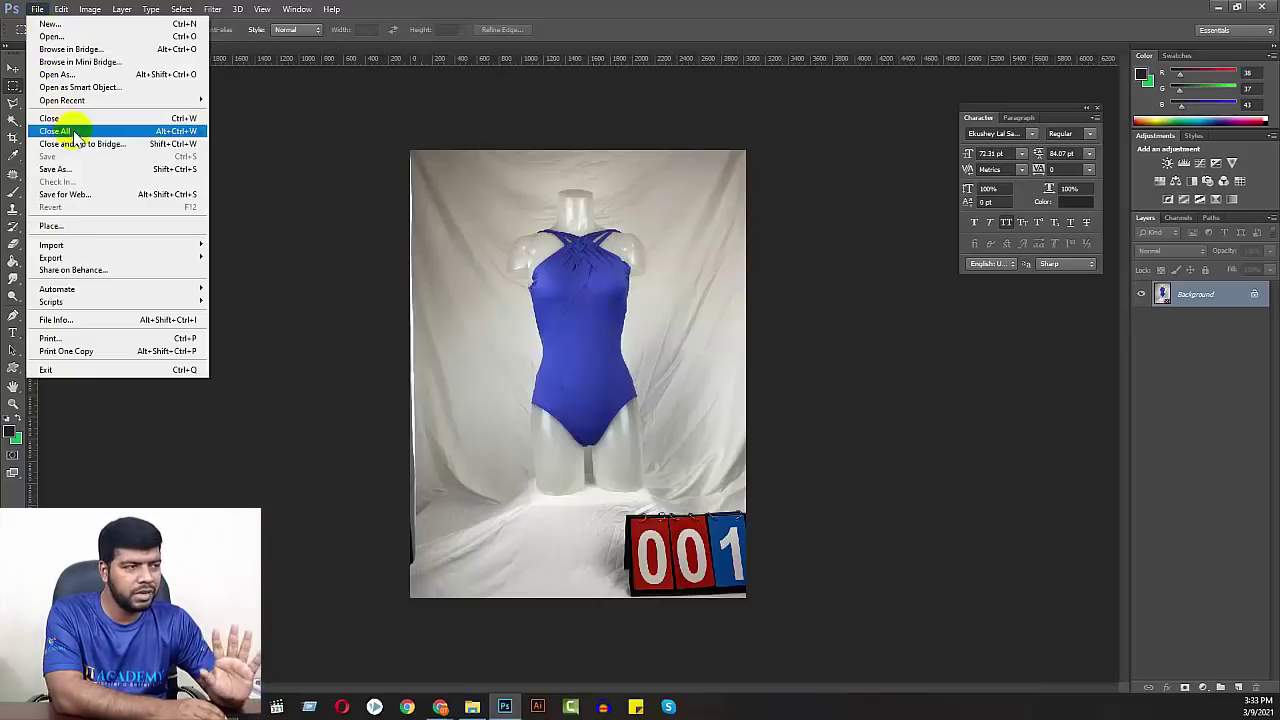
click(466, 9)
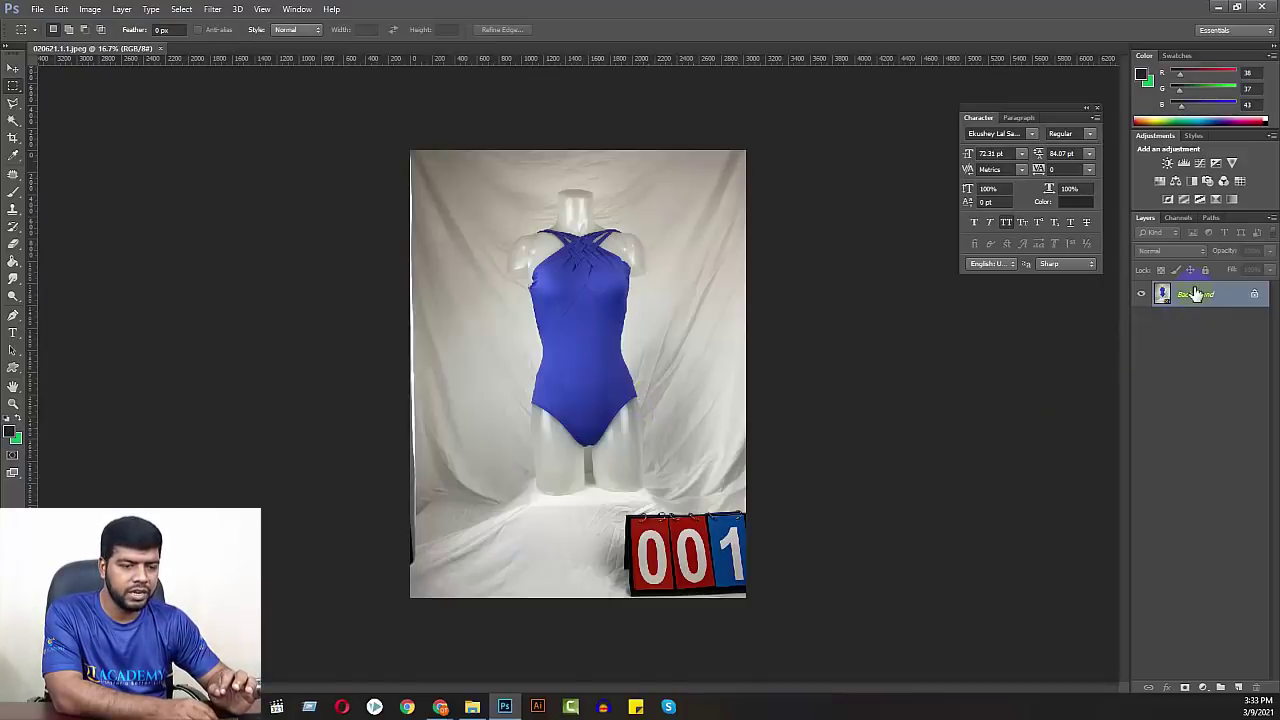
drag(1196, 300, 1240, 685)
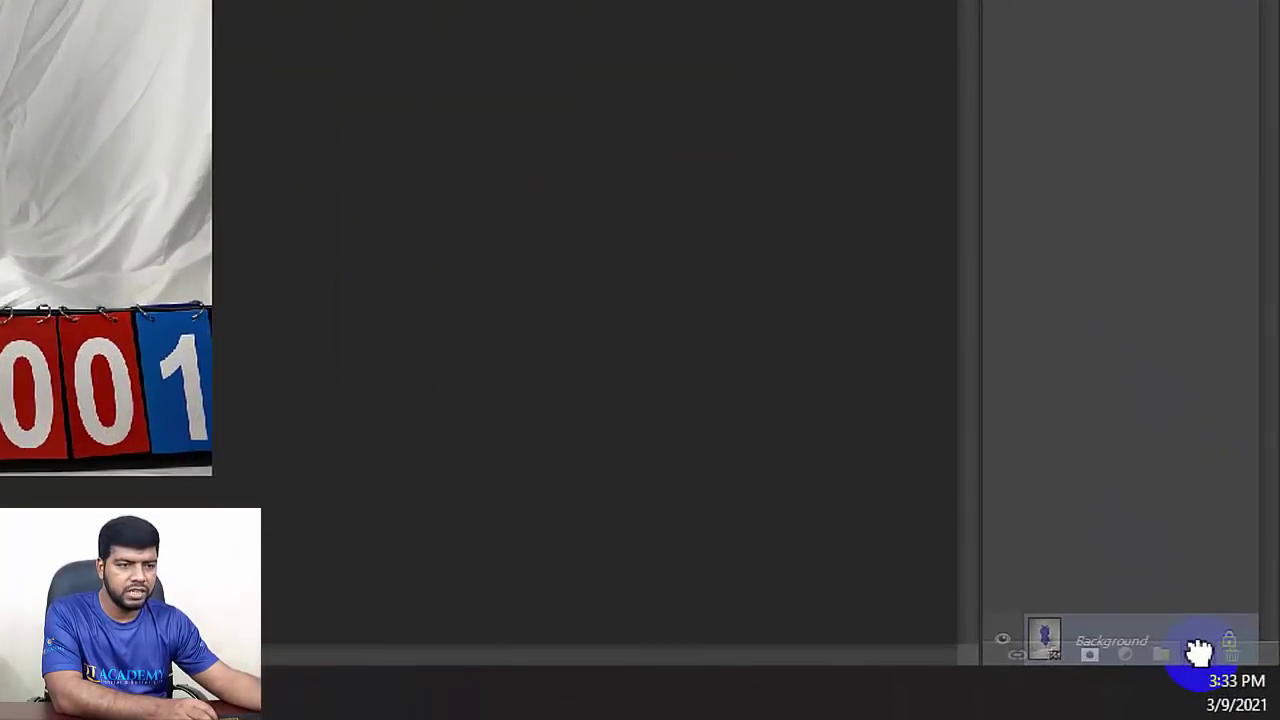
drag(1198, 651, 1200, 655)
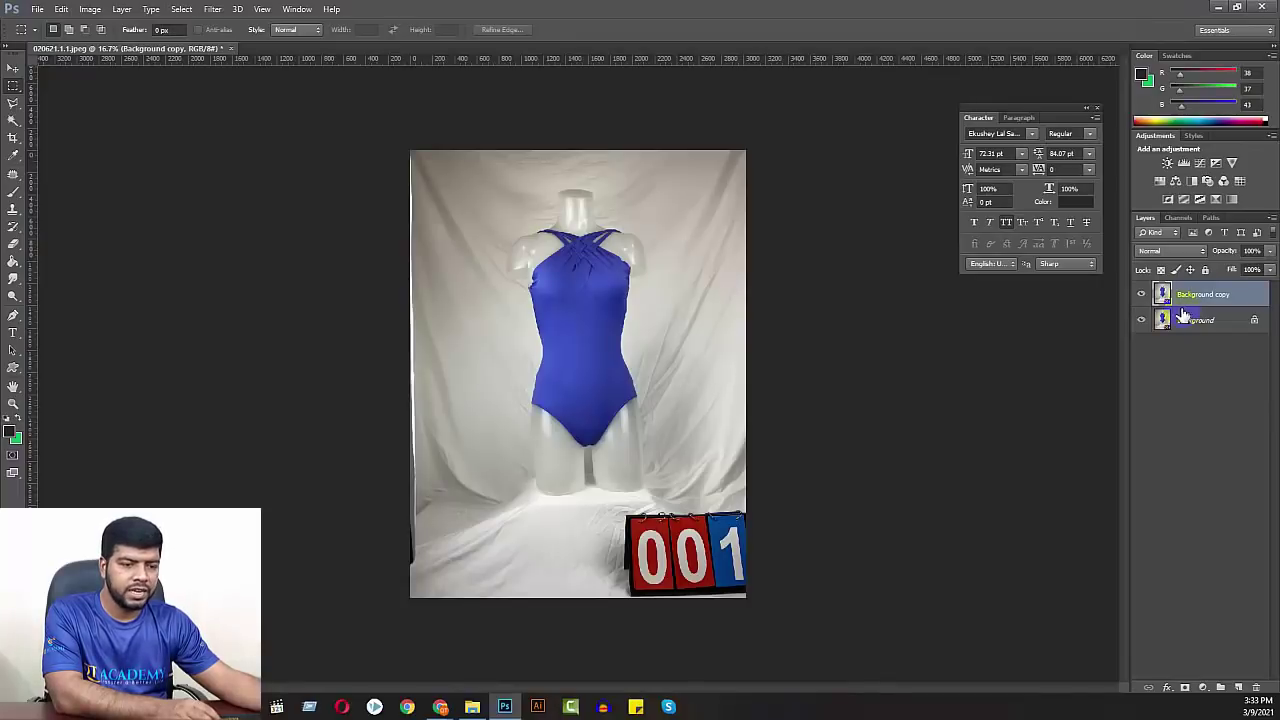
- Add a white (#ffffff) Solid Color fill layer directly above the original Background layer
click(1183, 321)
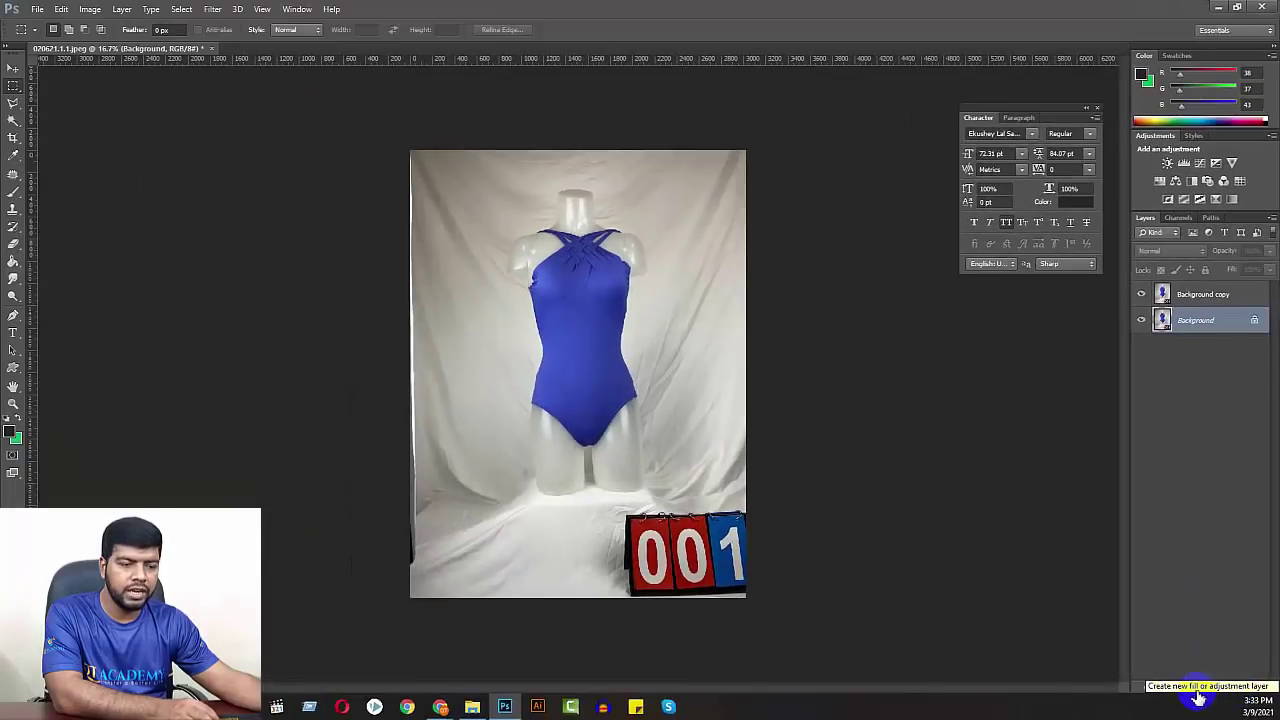
click(1203, 688)
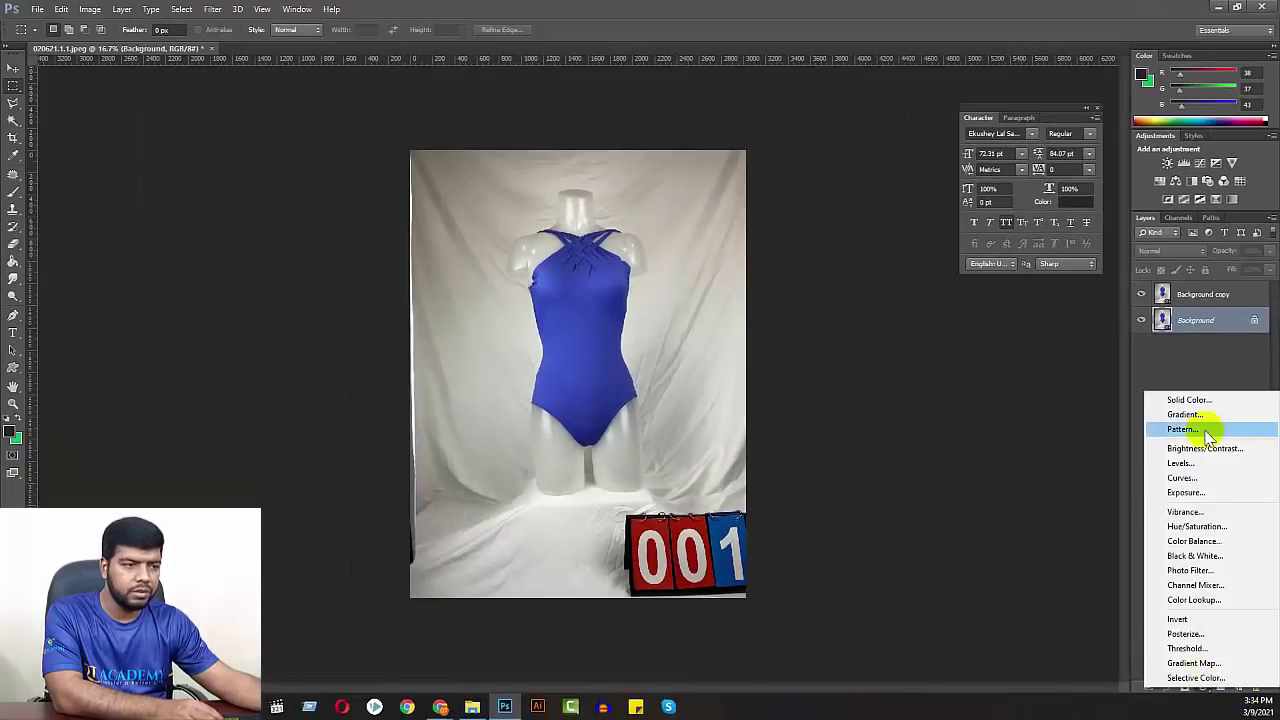
click(1179, 400)
drag(810, 465, 657, 410)
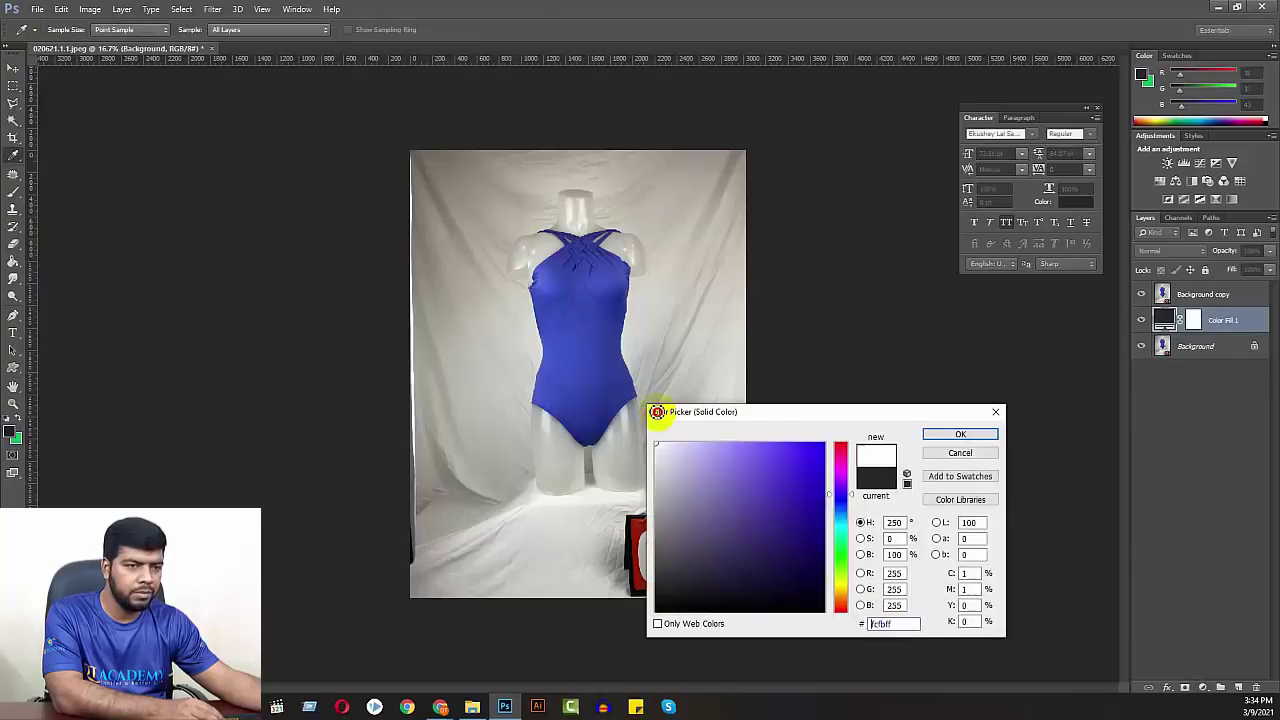
click(945, 436)
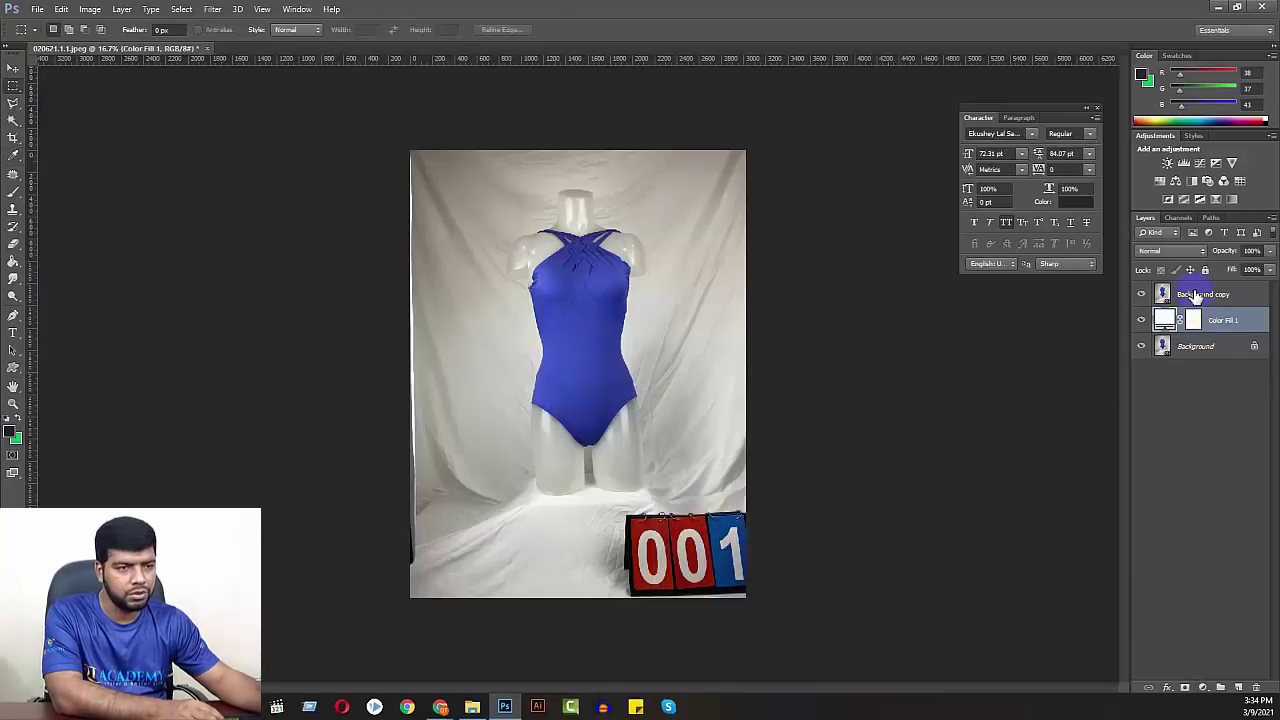
click(1200, 294)
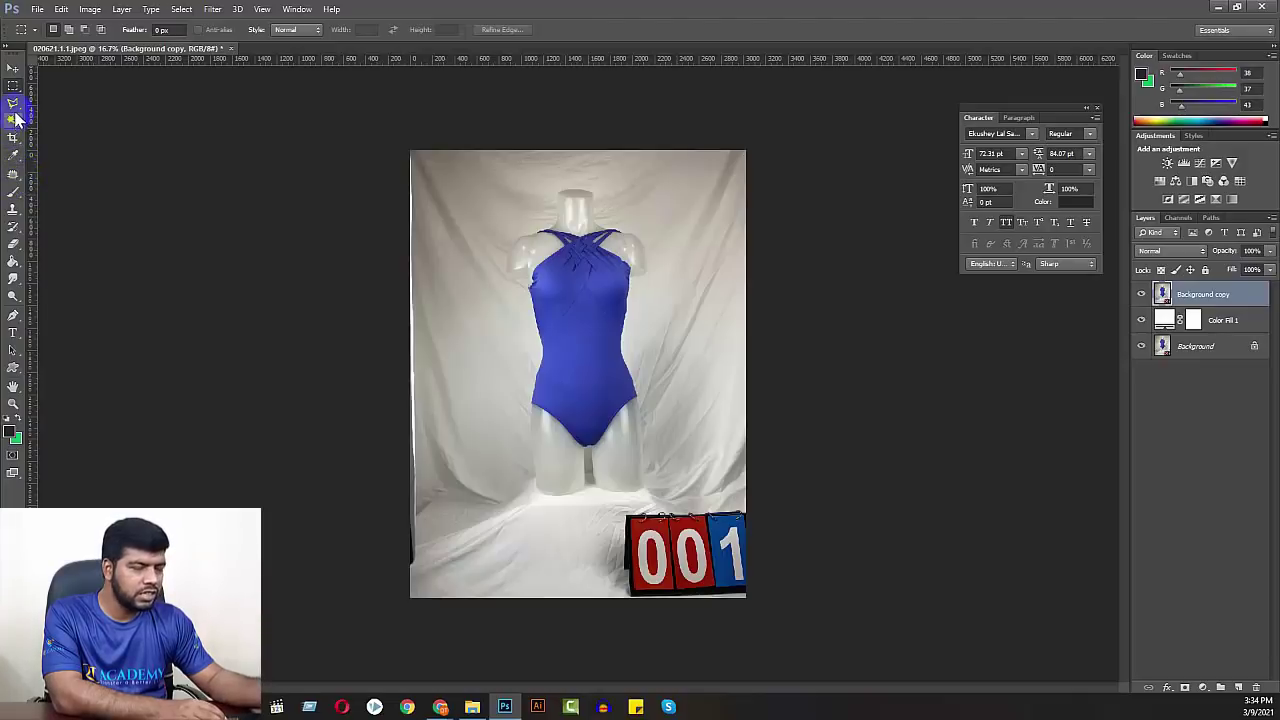
- Select the Pen Tool from the toolbar flyout
drag(349, 314, 292, 314)
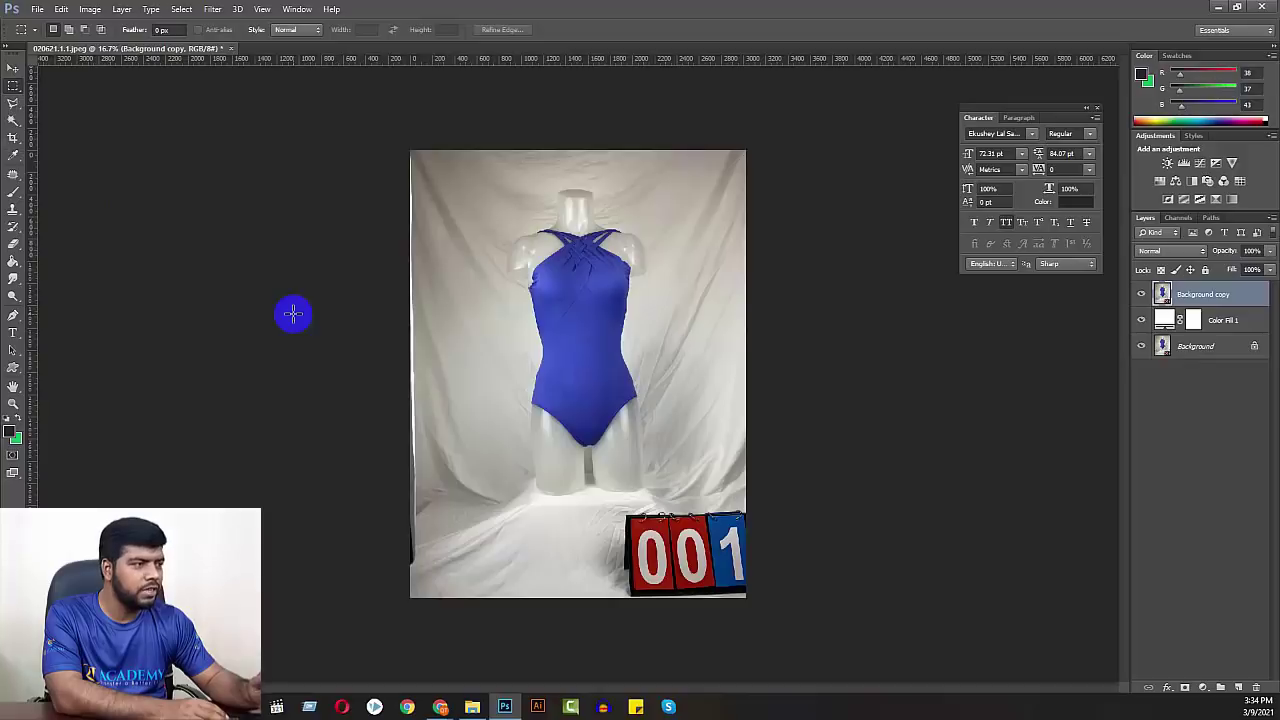
drag(13, 316, 46, 325)
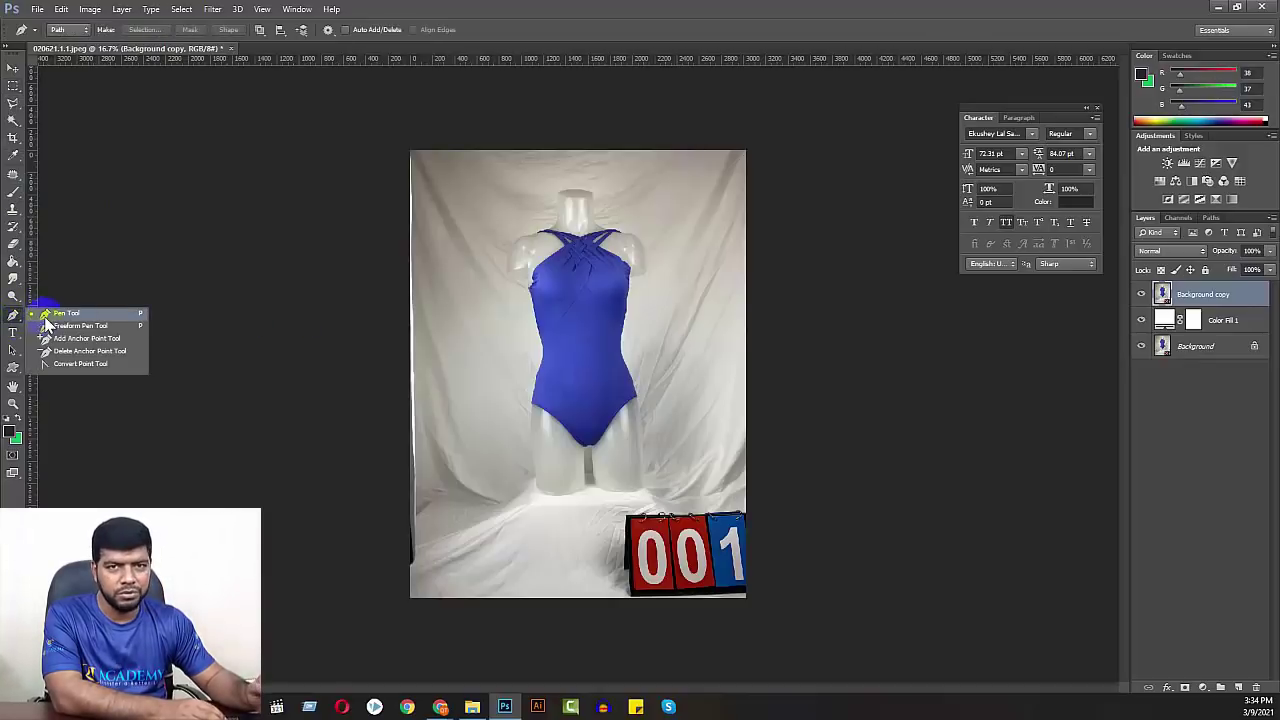
click(60, 318)
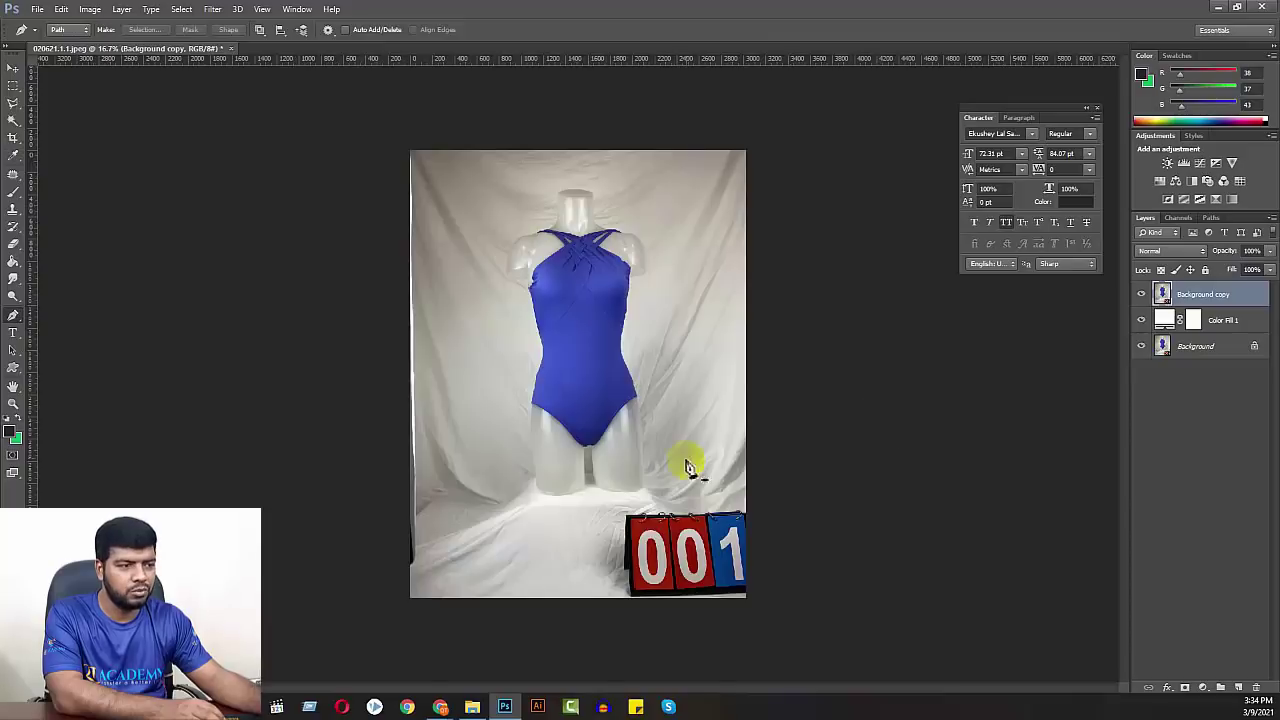
- Zoom in and pan to the mannequin's leg bases resting on the cloth
key(ctrl+plus)
key(ctrl+plus)
key(ctrl+plus)
key(ctrl+plus)
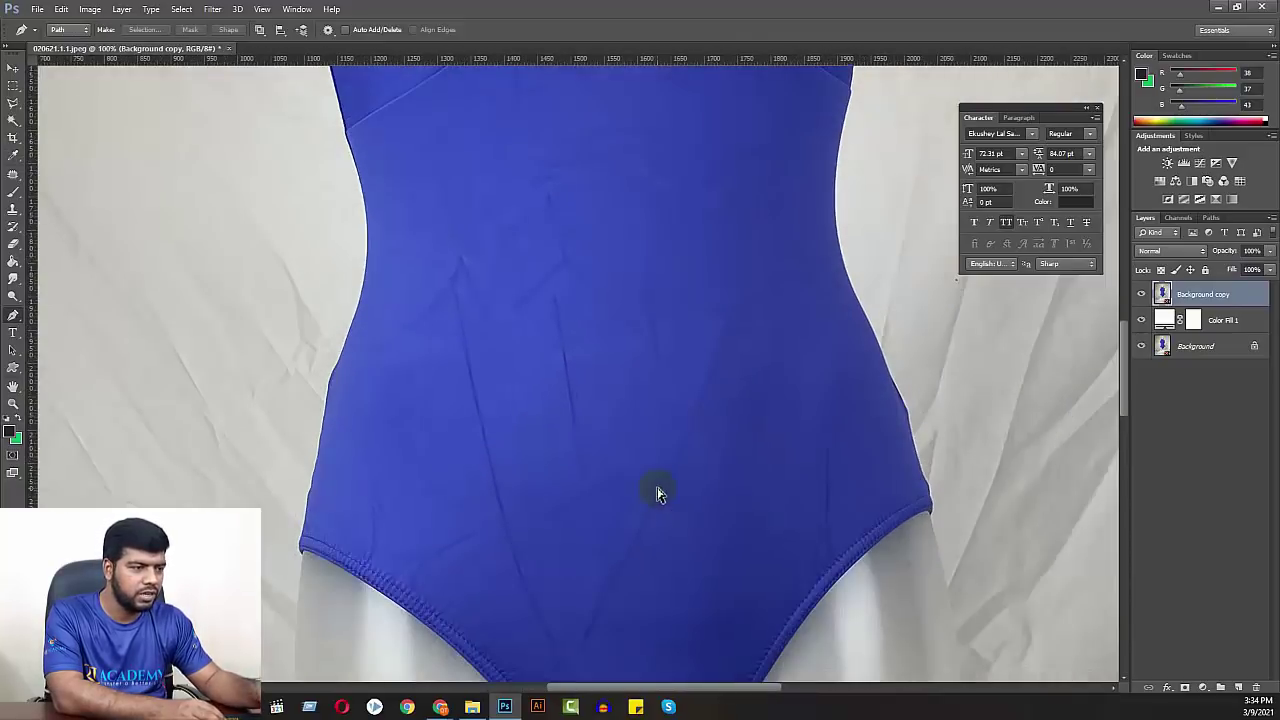
key(ctrl+plus)
drag(714, 329, 744, 214)
mouse_move(732, 374)
mouse_down()
mouse_move(740, 330)
mouse_move(706, 286)
mouse_up()
key(ctrl+plus)
key(ctrl+plus)
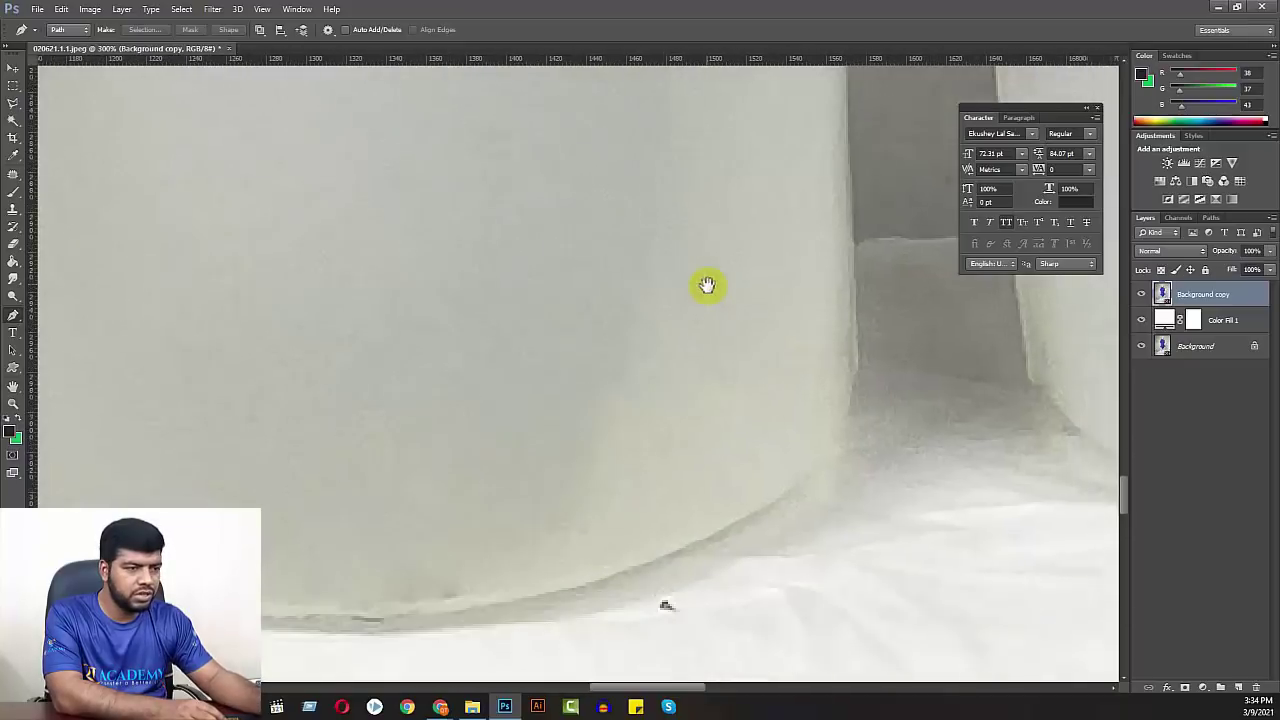
key(ctrl+minus)
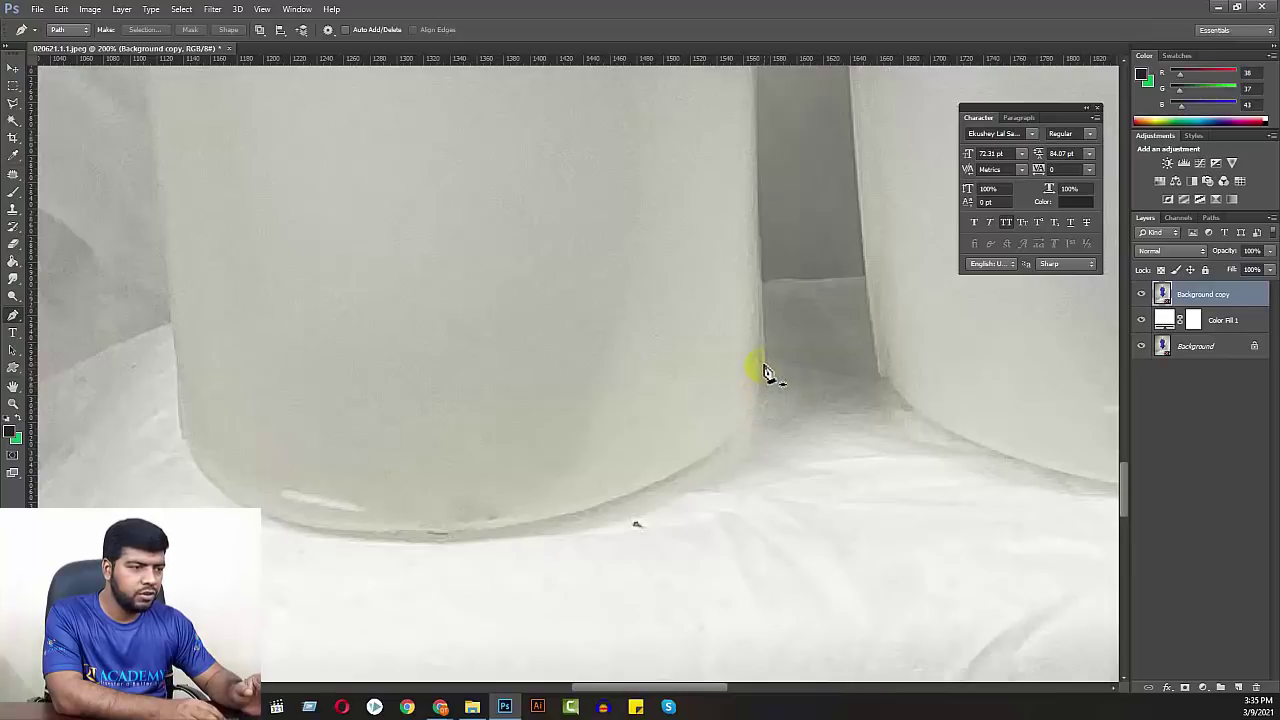
- Start the pen path with curved anchors along the bottom of the mannequin's leg base
click(764, 366)
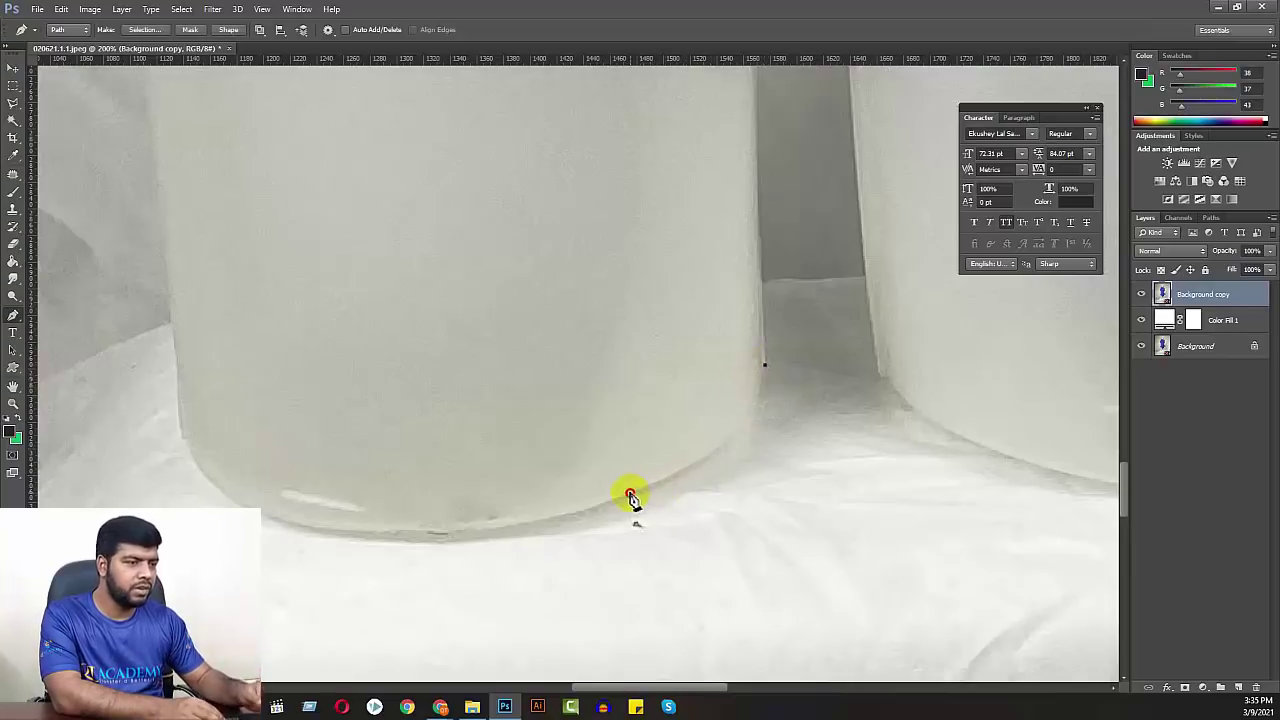
drag(630, 494, 495, 538)
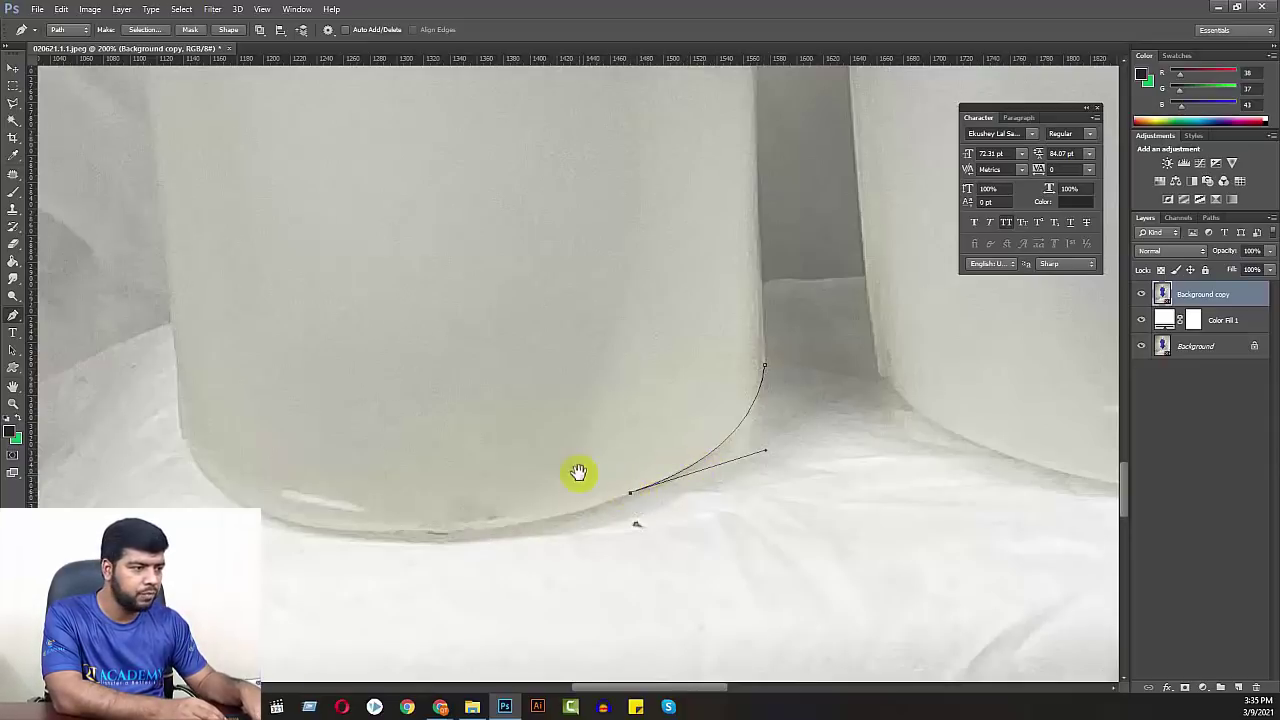
drag(577, 471, 745, 475)
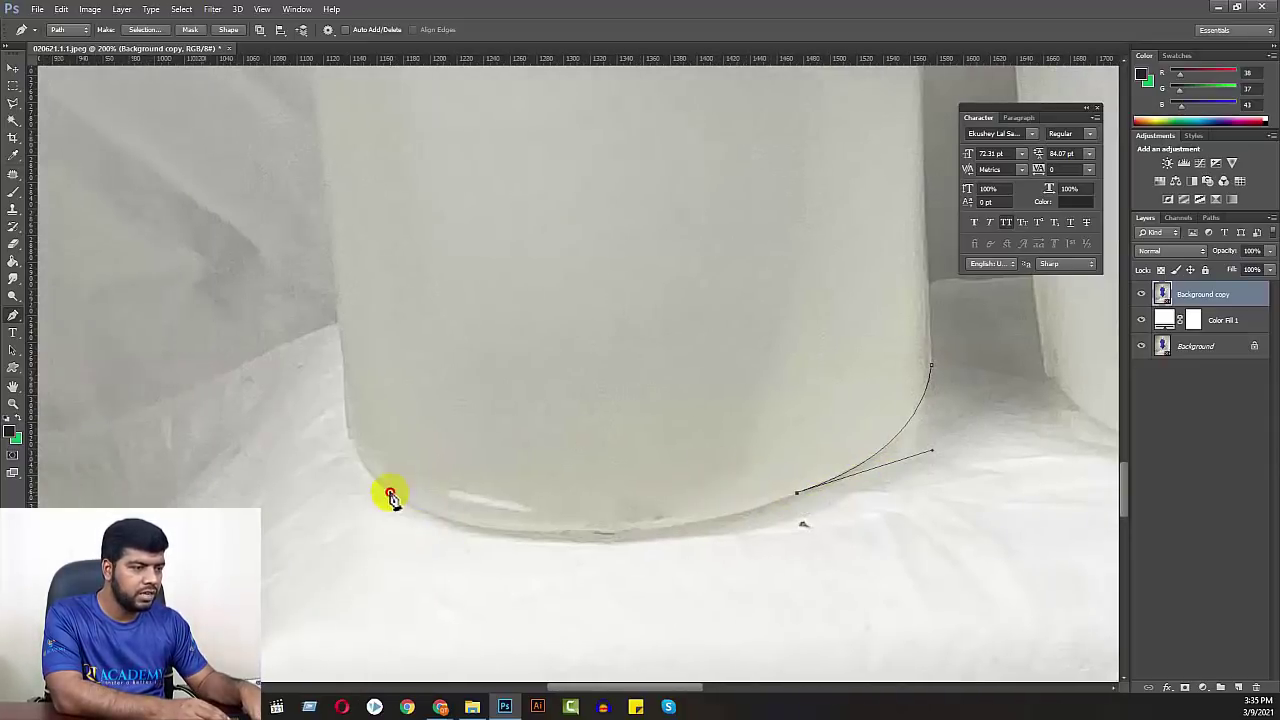
mouse_move(390, 494)
mouse_down()
mouse_move(229, 434)
mouse_move(222, 405)
mouse_up()
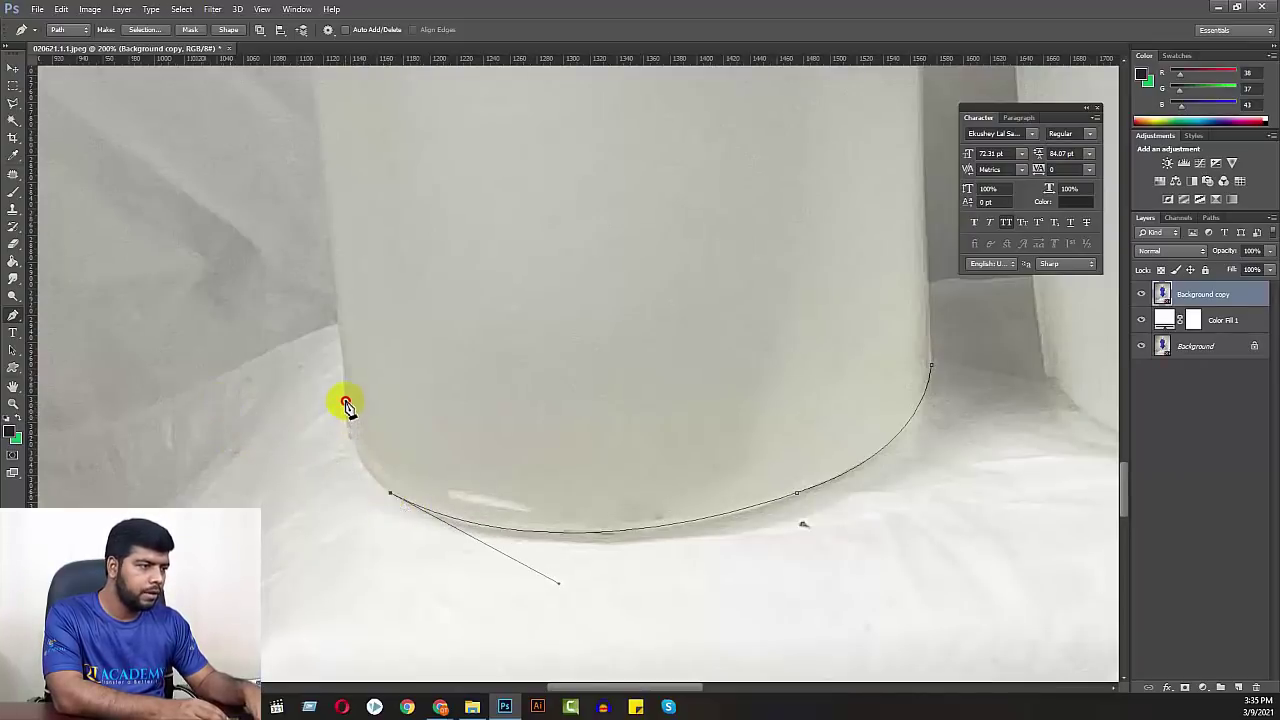
drag(349, 462, 342, 358)
- Continue the path up the leg's side to the swimsuit hem with a sharp corner
scroll(454, 497, up, 5)
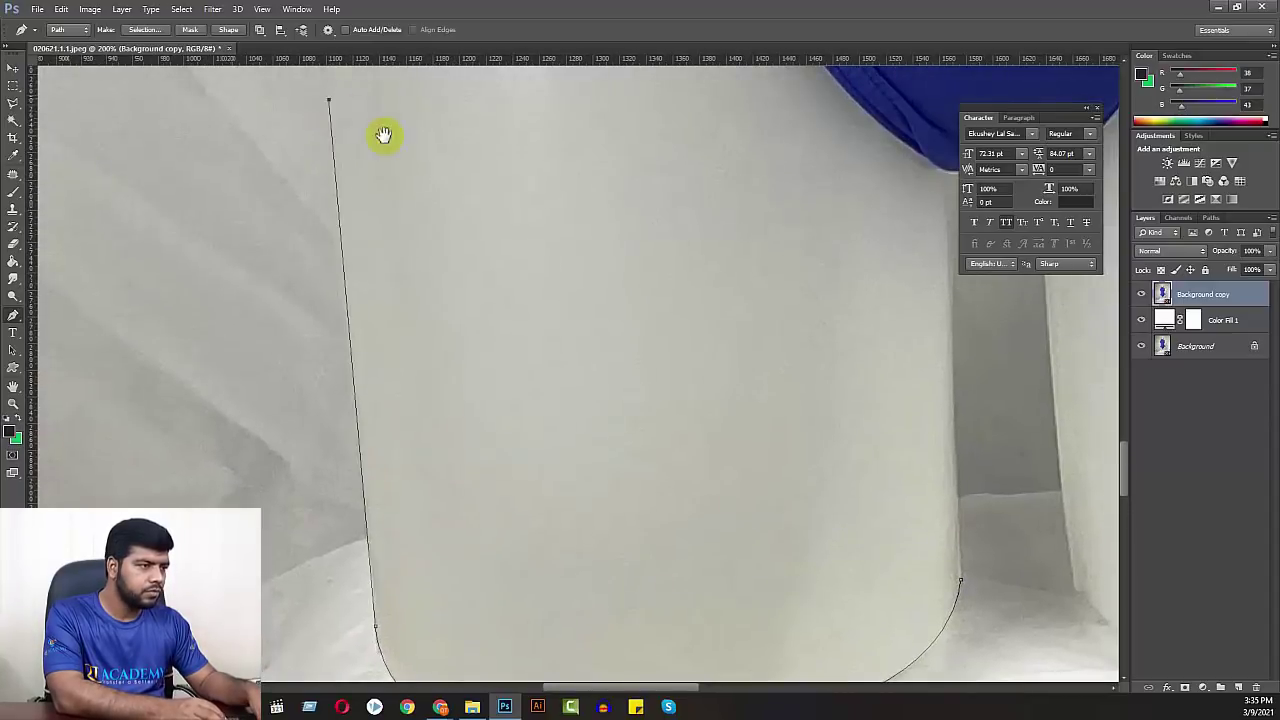
drag(383, 134, 413, 404)
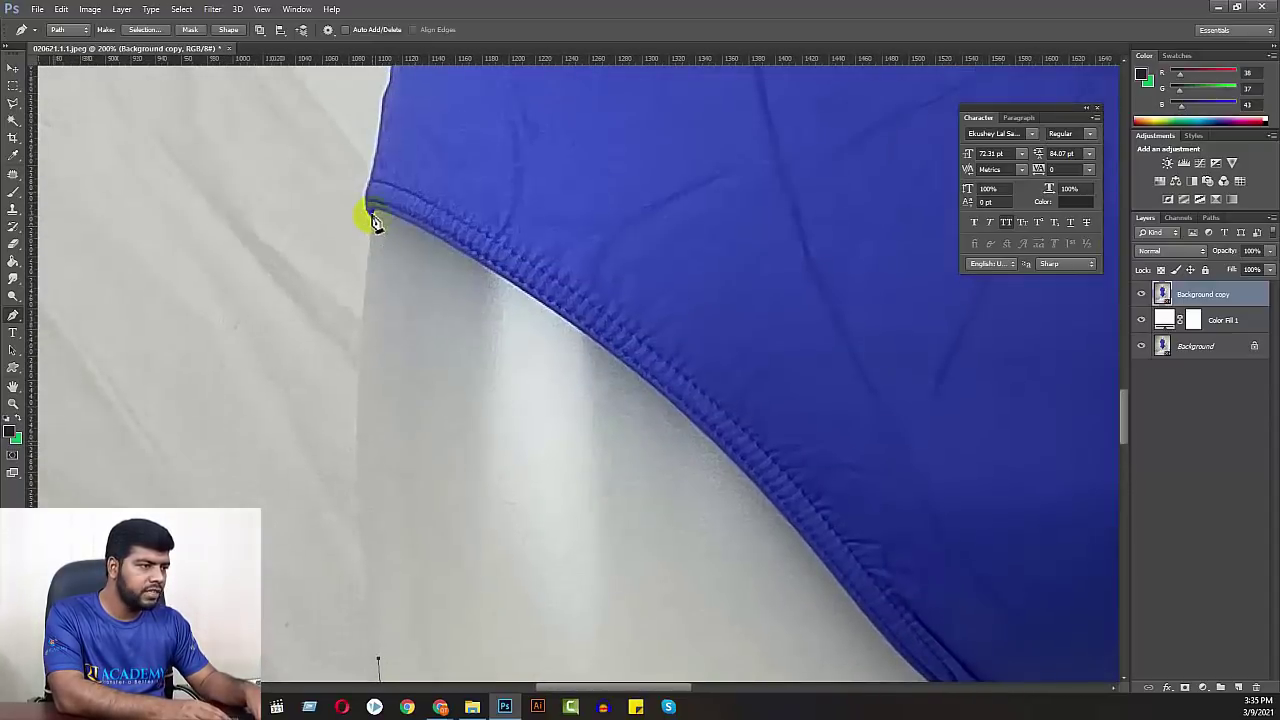
drag(373, 216, 404, 76)
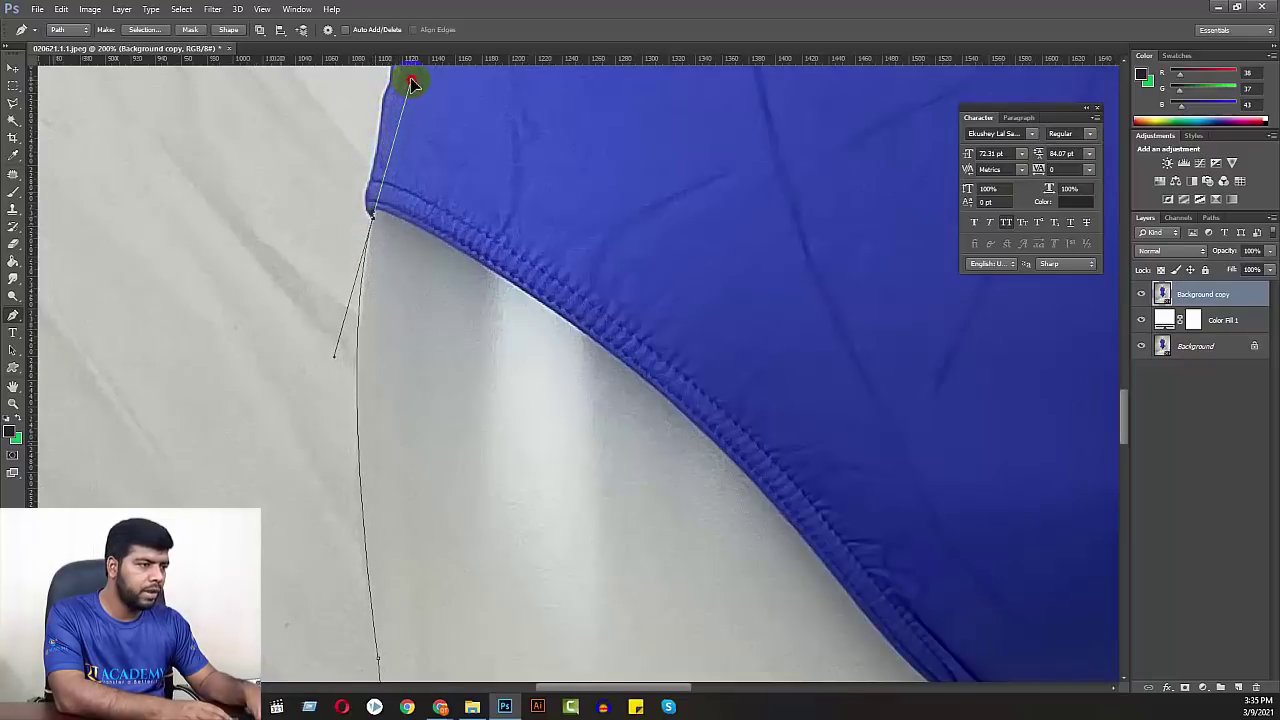
alt+click(372, 217)
key(ctrl+plus)
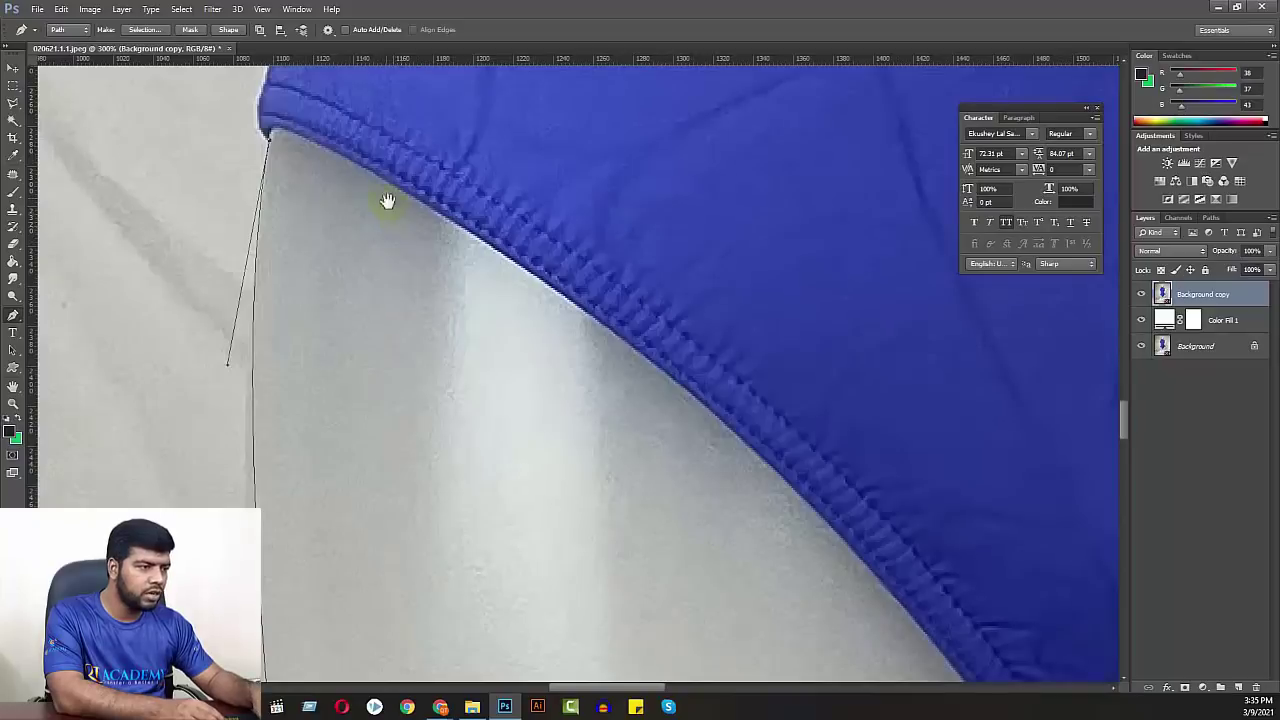
drag(386, 203, 466, 377)
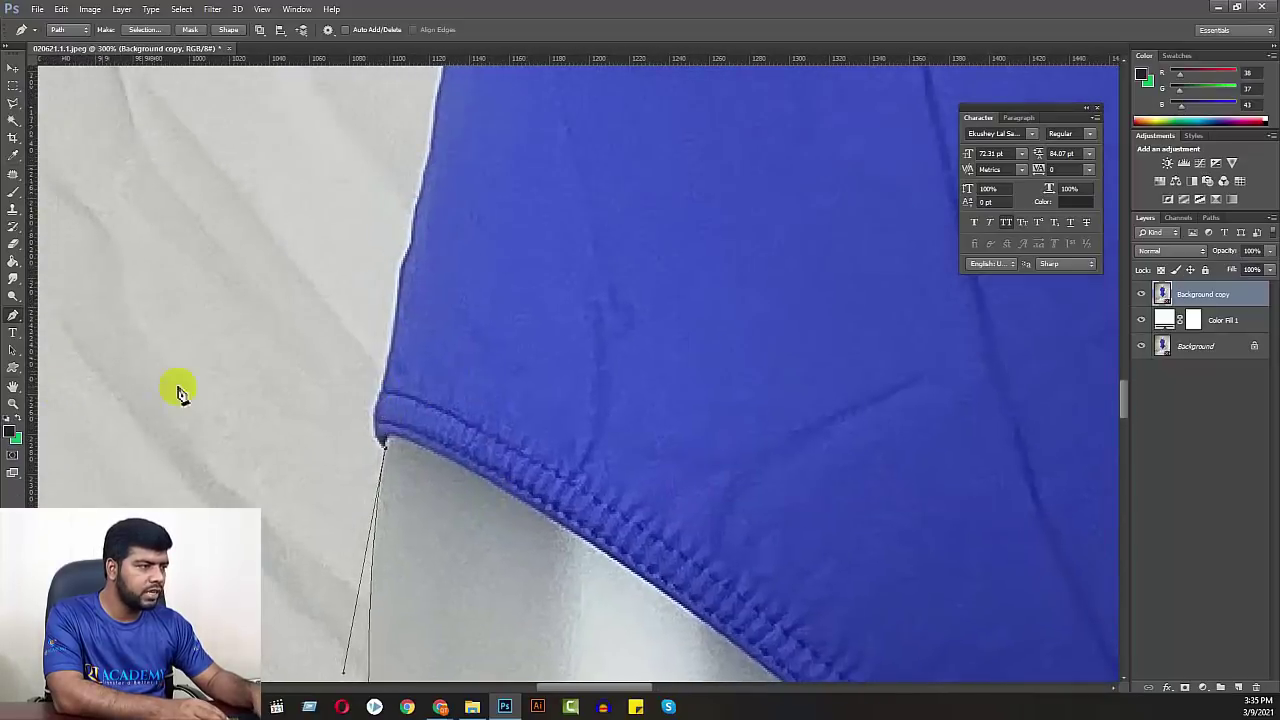
click(12, 405)
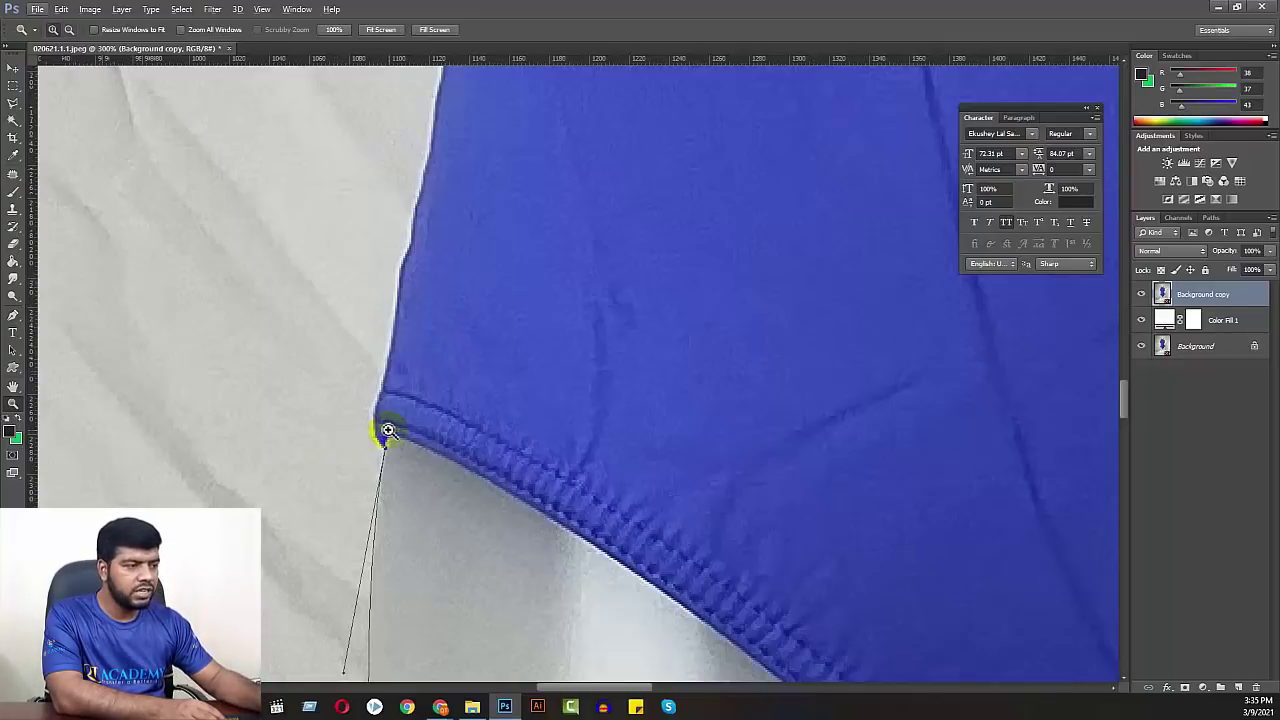
- Return to the Pen tool and bring the path's last anchor into view
key(p)
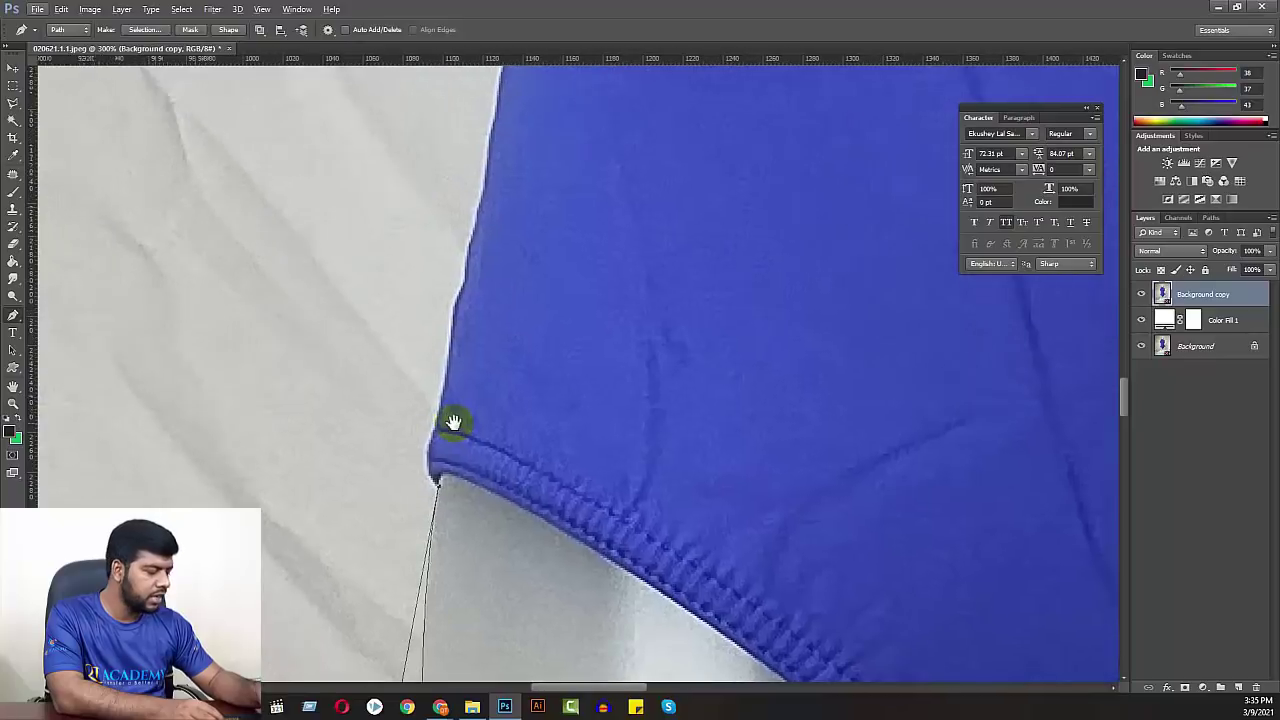
drag(380, 429, 445, 453)
drag(523, 463, 415, 399)
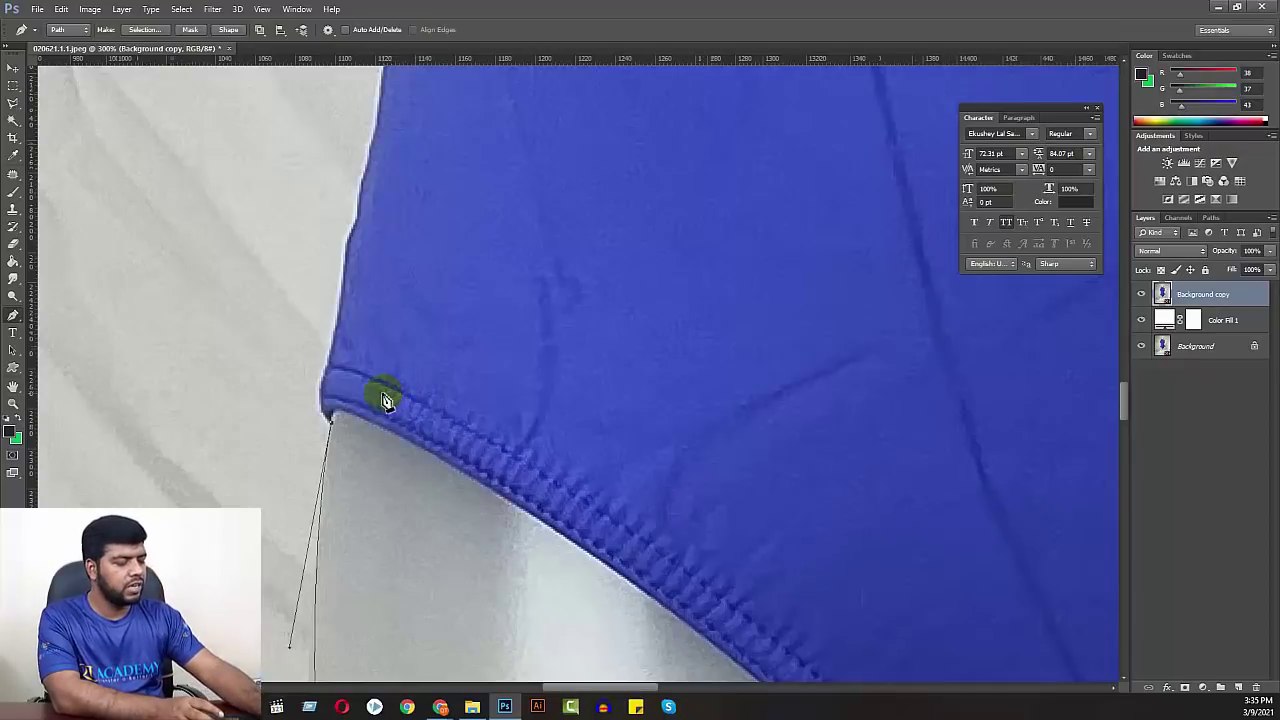
scroll(389, 399, up, 1)
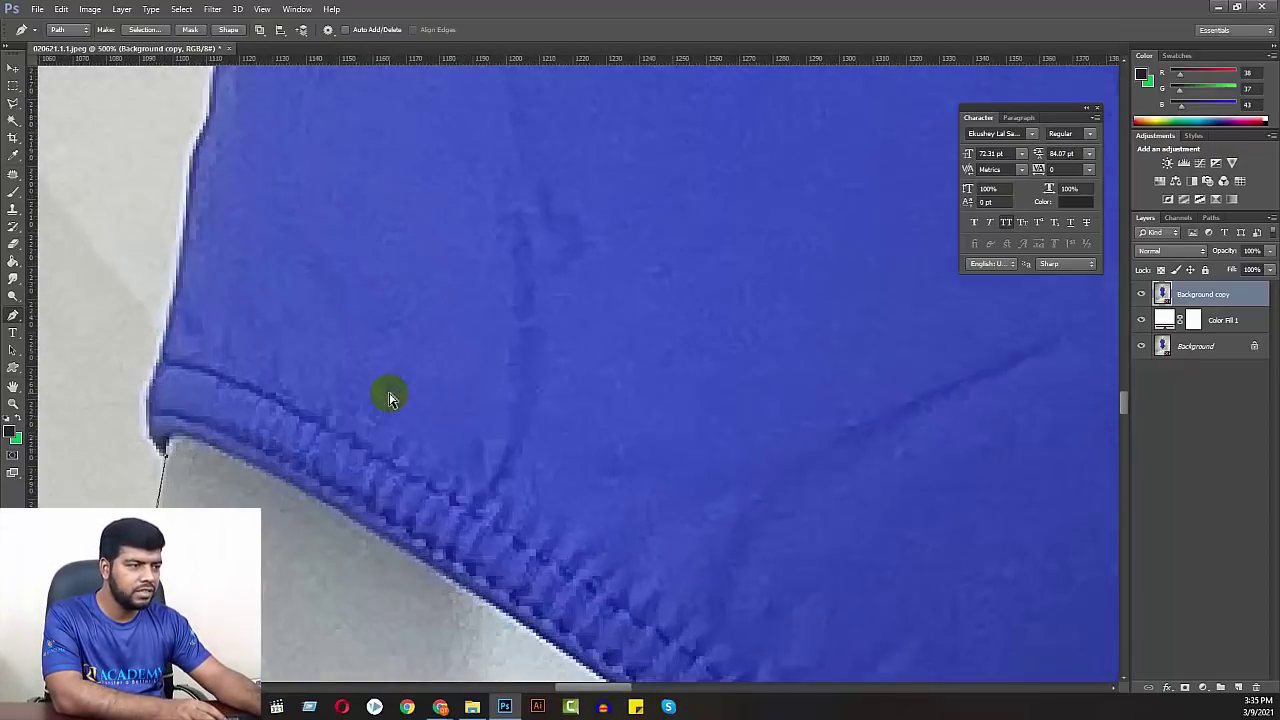
scroll(388, 397, down, 1)
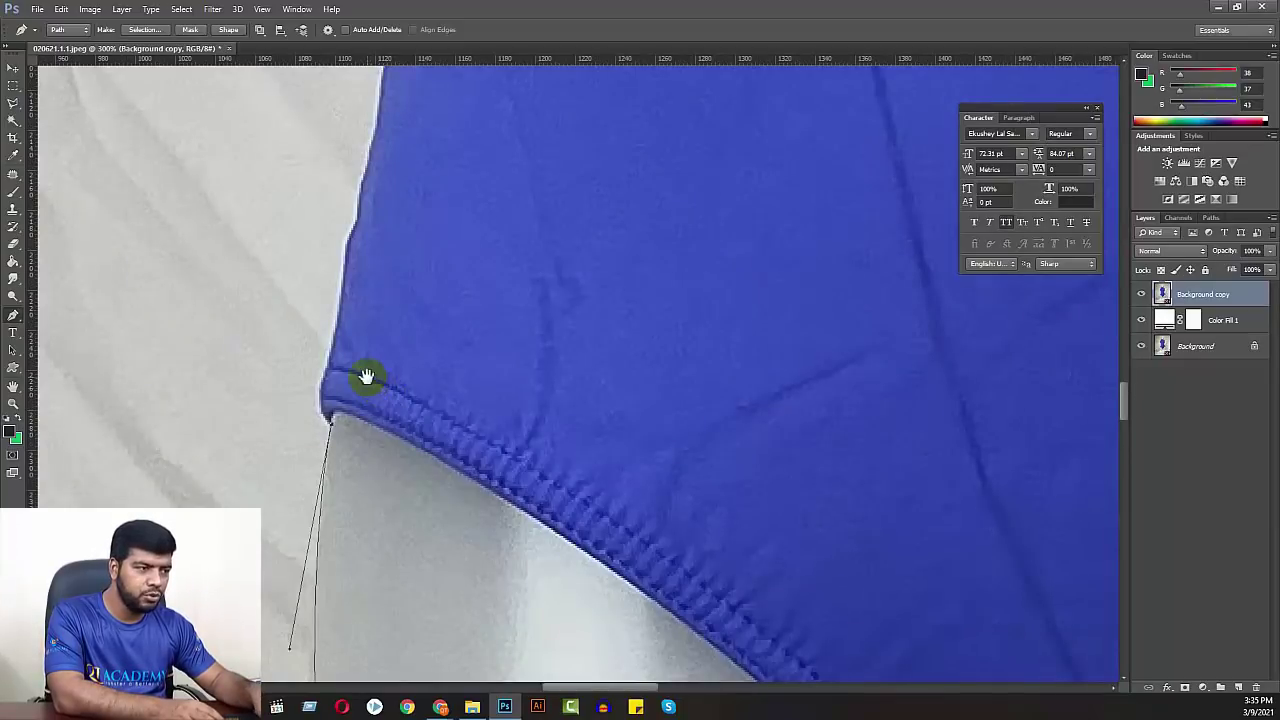
mouse_move(366, 376)
mouse_down()
mouse_move(451, 421)
mouse_move(441, 376)
mouse_move(431, 420)
mouse_up()
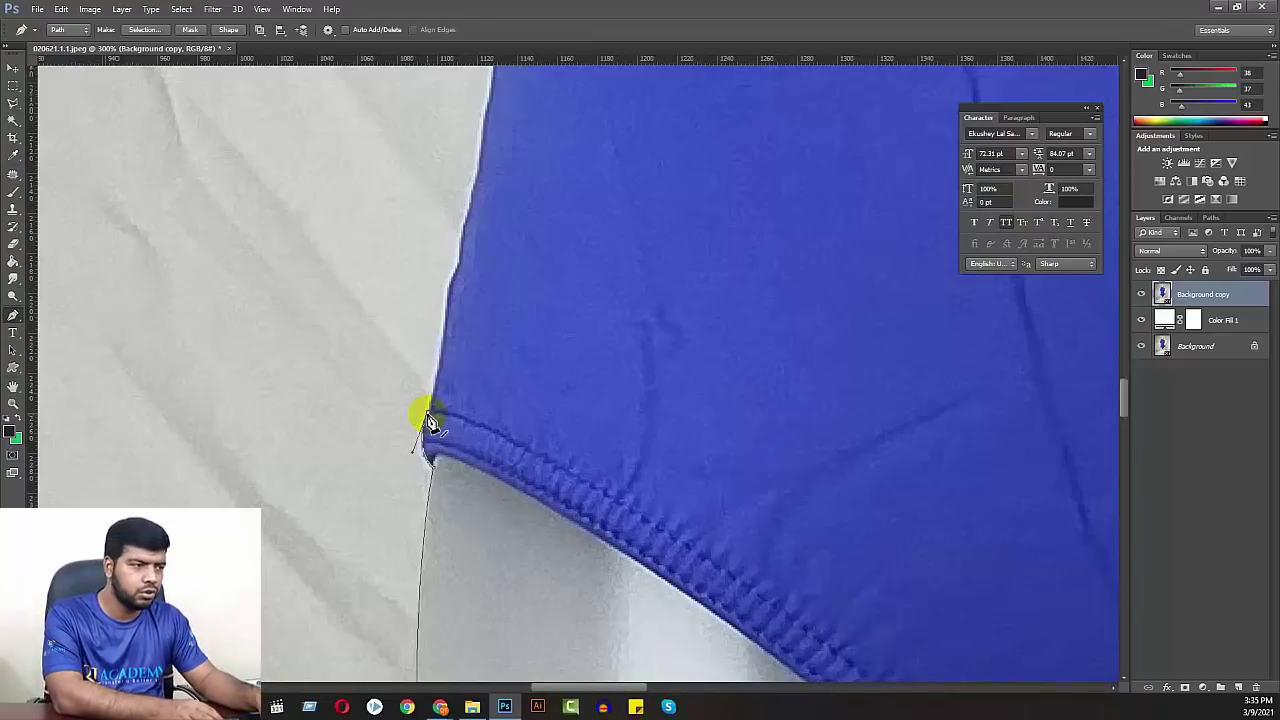
drag(471, 346, 443, 443)
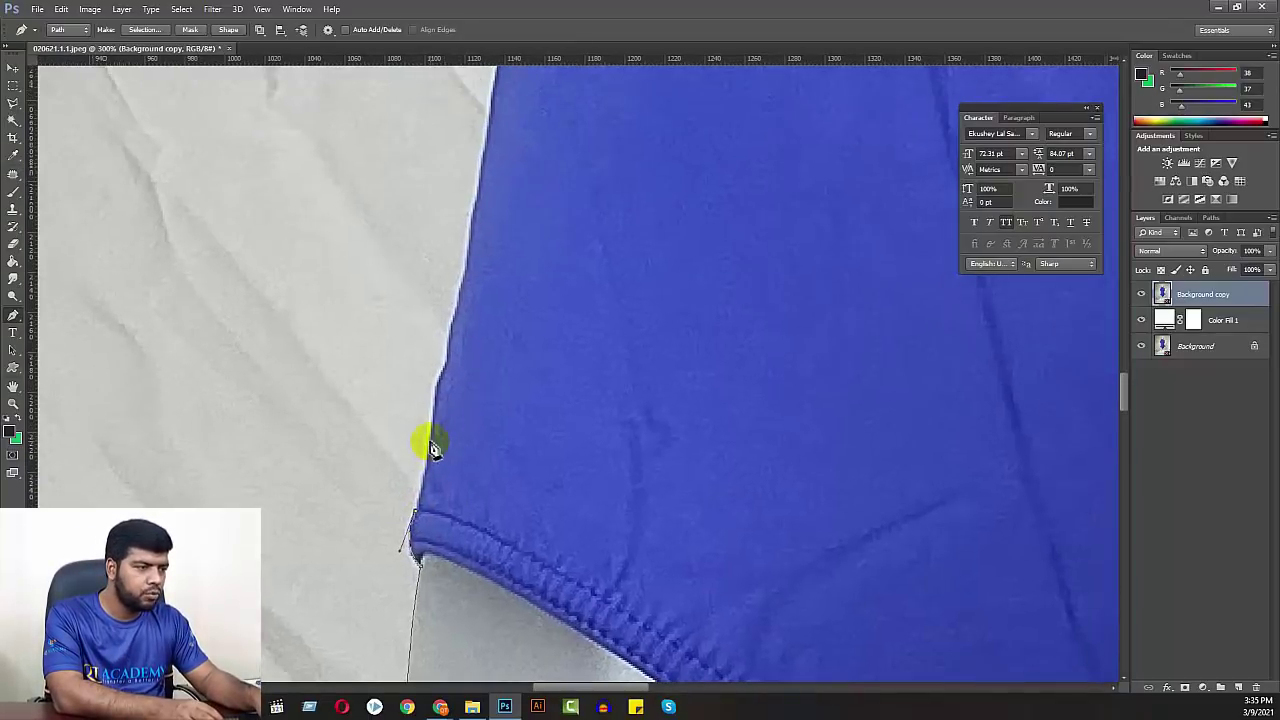
- Add anchors around the swimsuit's lower corner and straight up its side edge
click(430, 433)
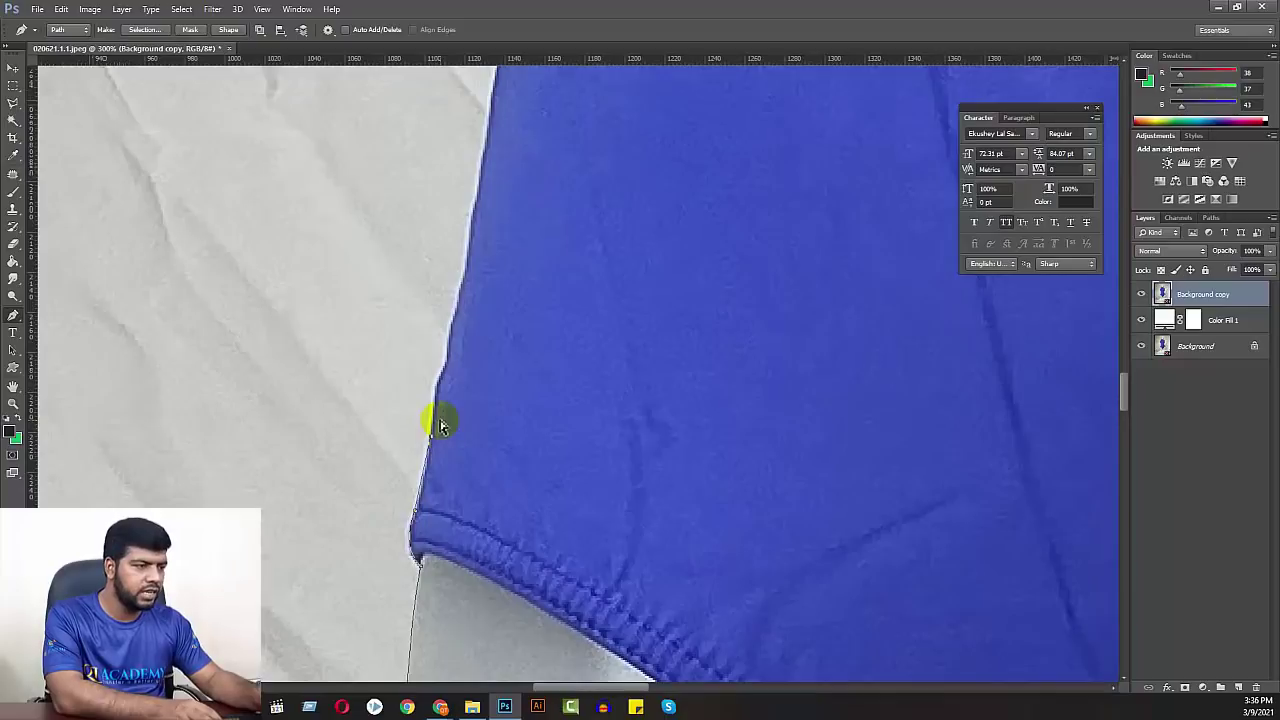
scroll(440, 425, up, 1)
drag(443, 443, 560, 371)
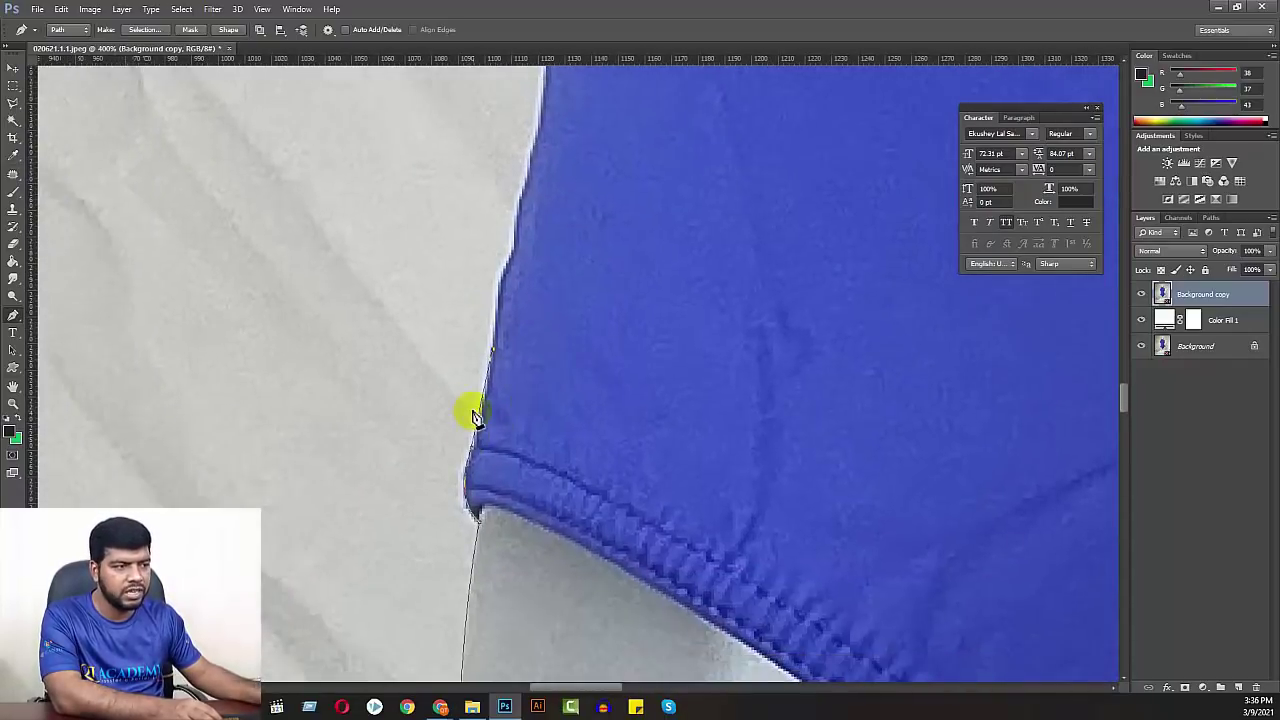
drag(470, 466, 481, 437)
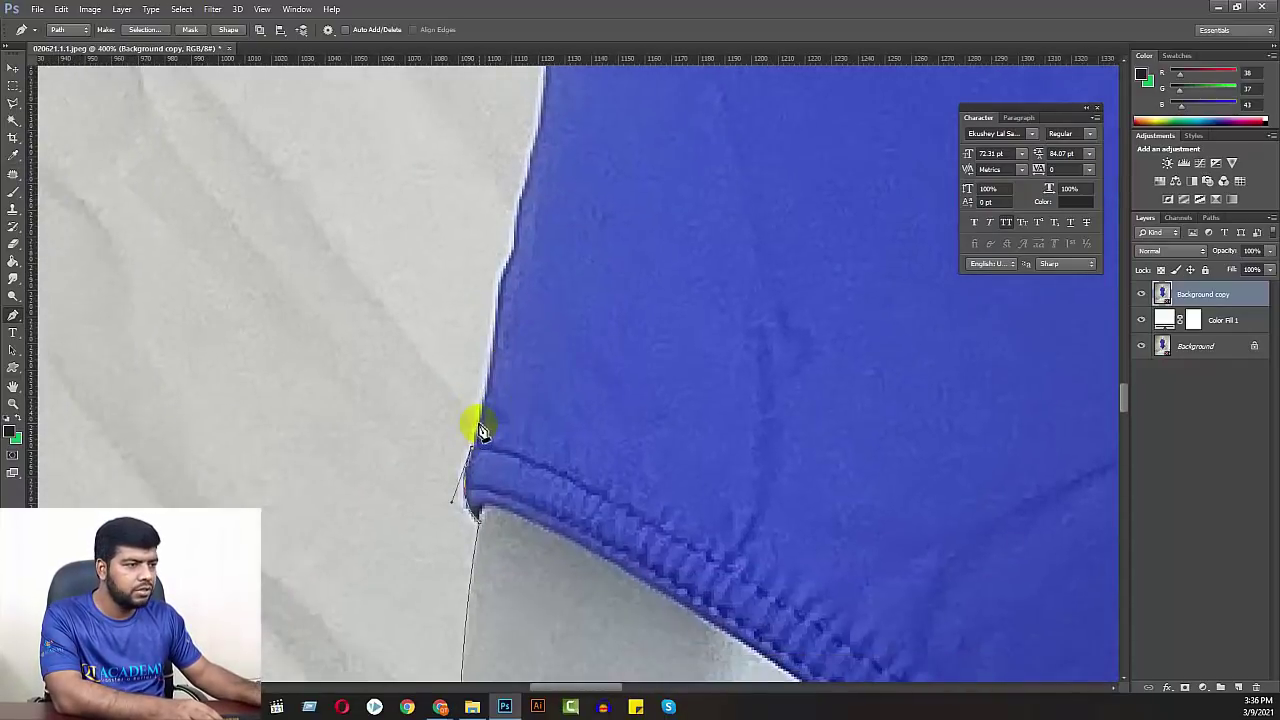
click(480, 430)
click(494, 350)
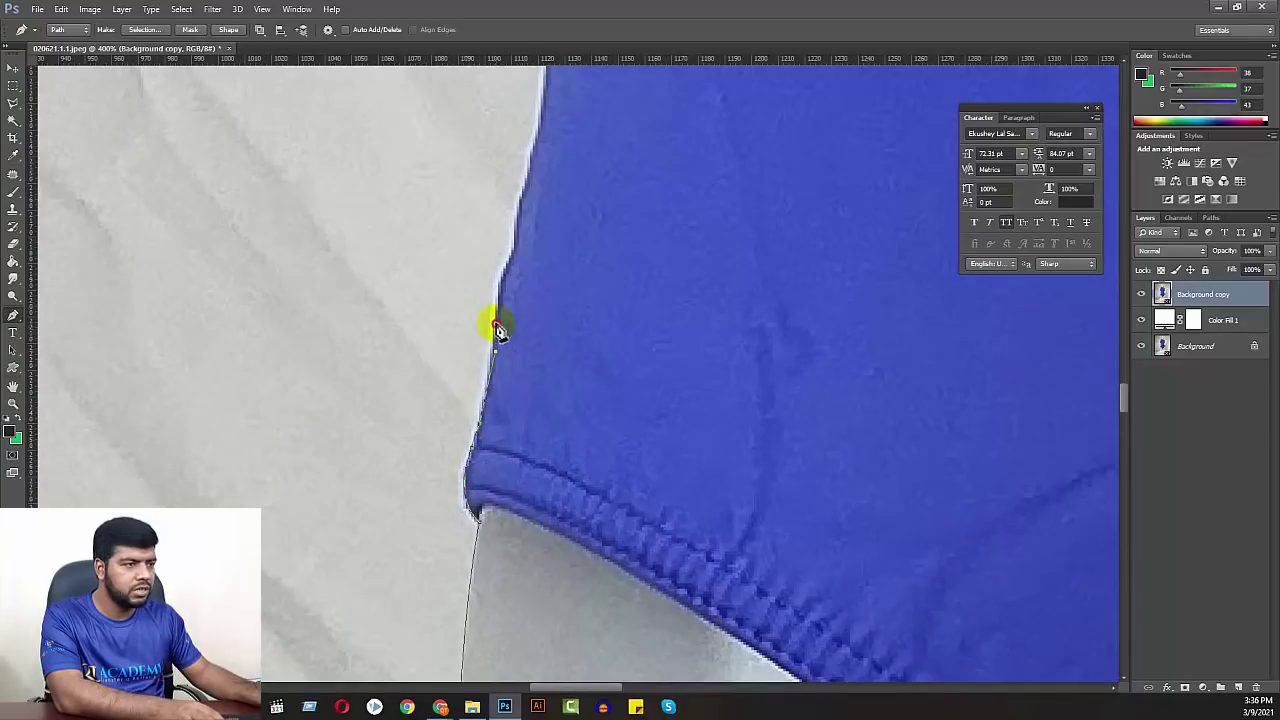
click(506, 264)
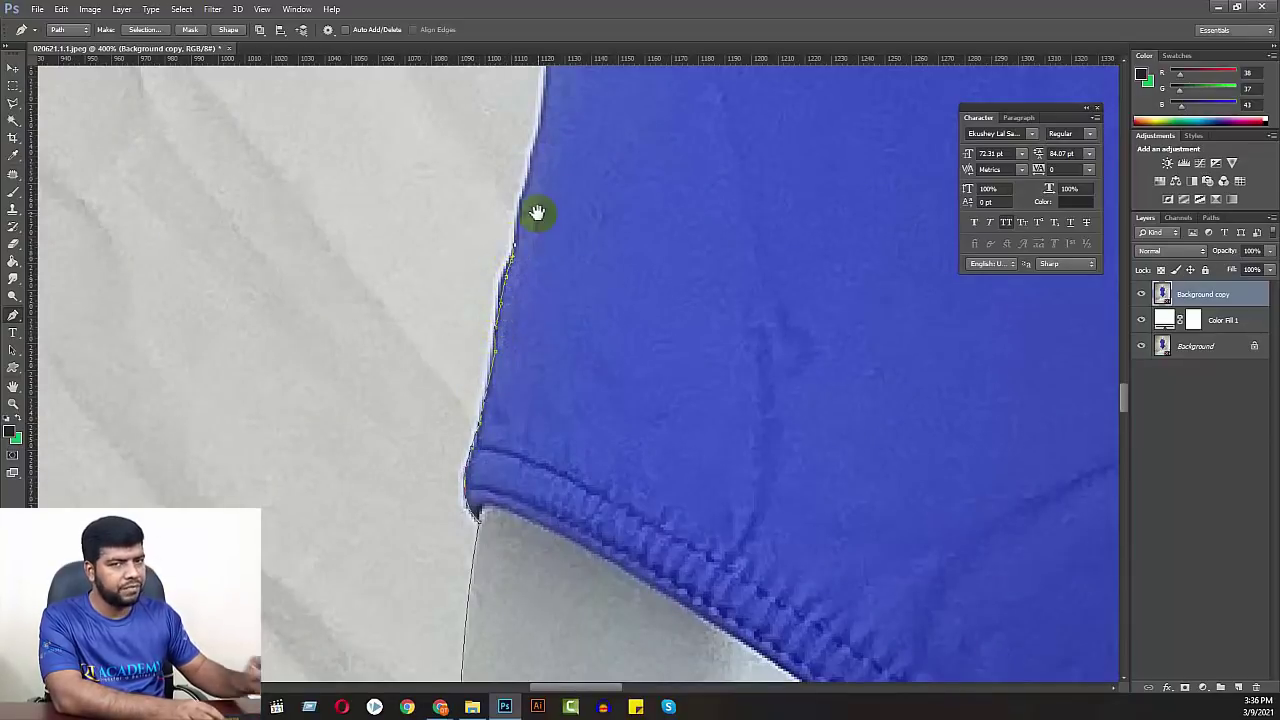
- Place more anchors higher up the swimsuit's side edge
drag(537, 211, 491, 457)
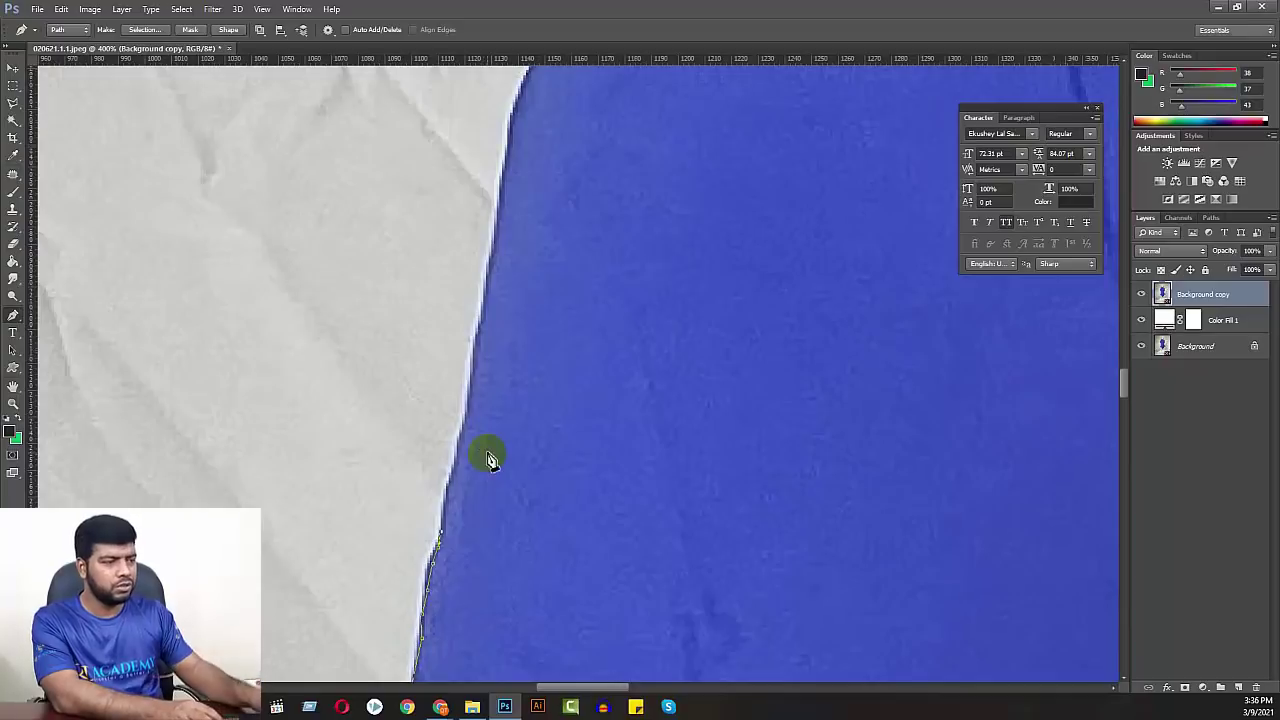
click(452, 481)
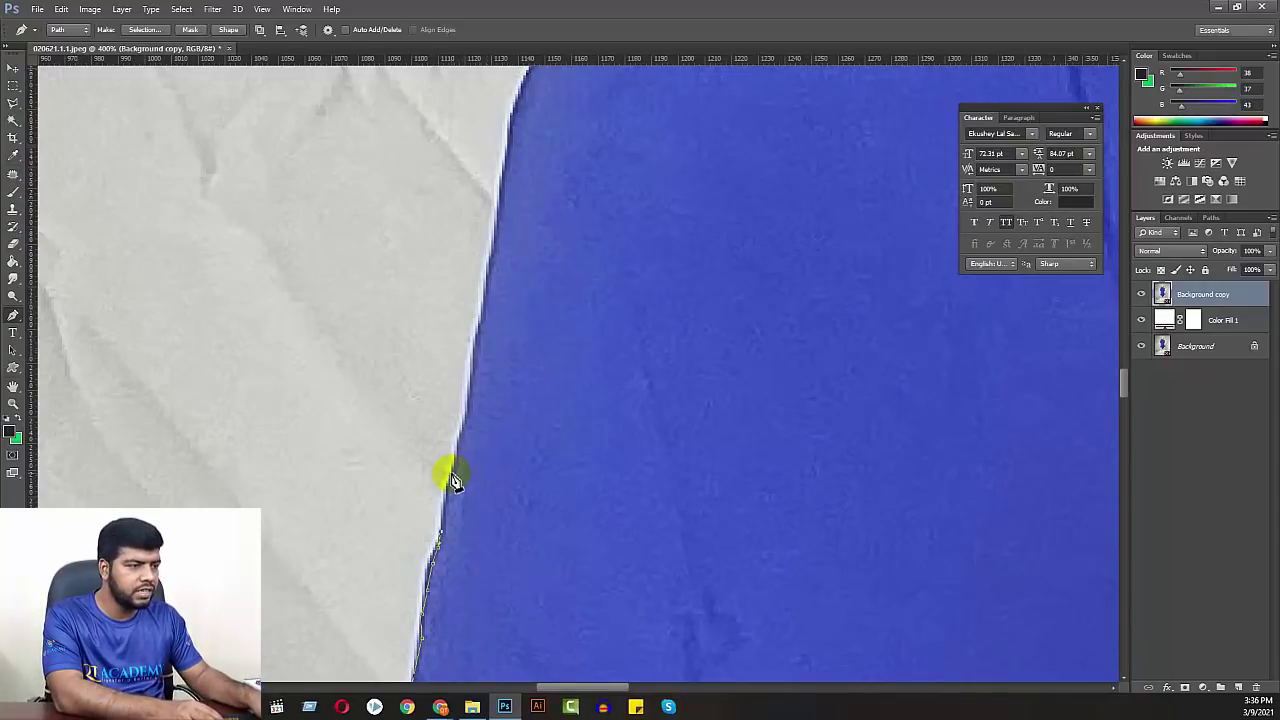
click(467, 411)
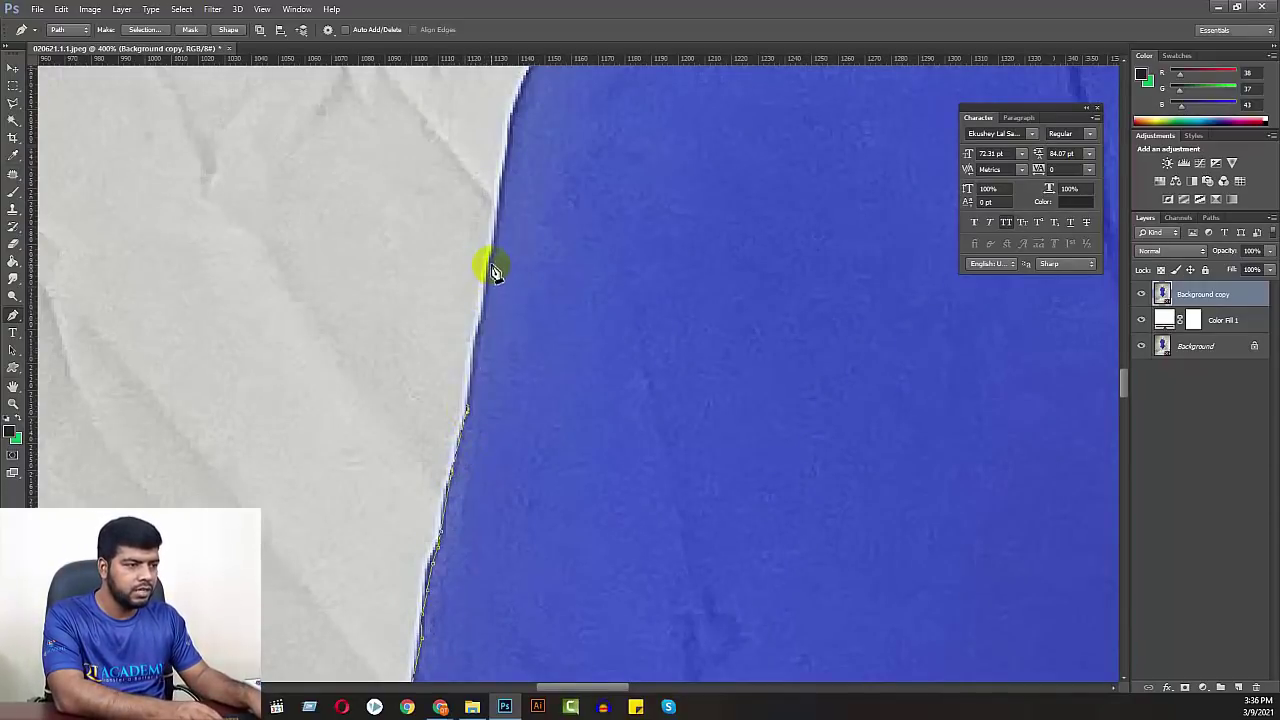
scroll(495, 300, up, 3)
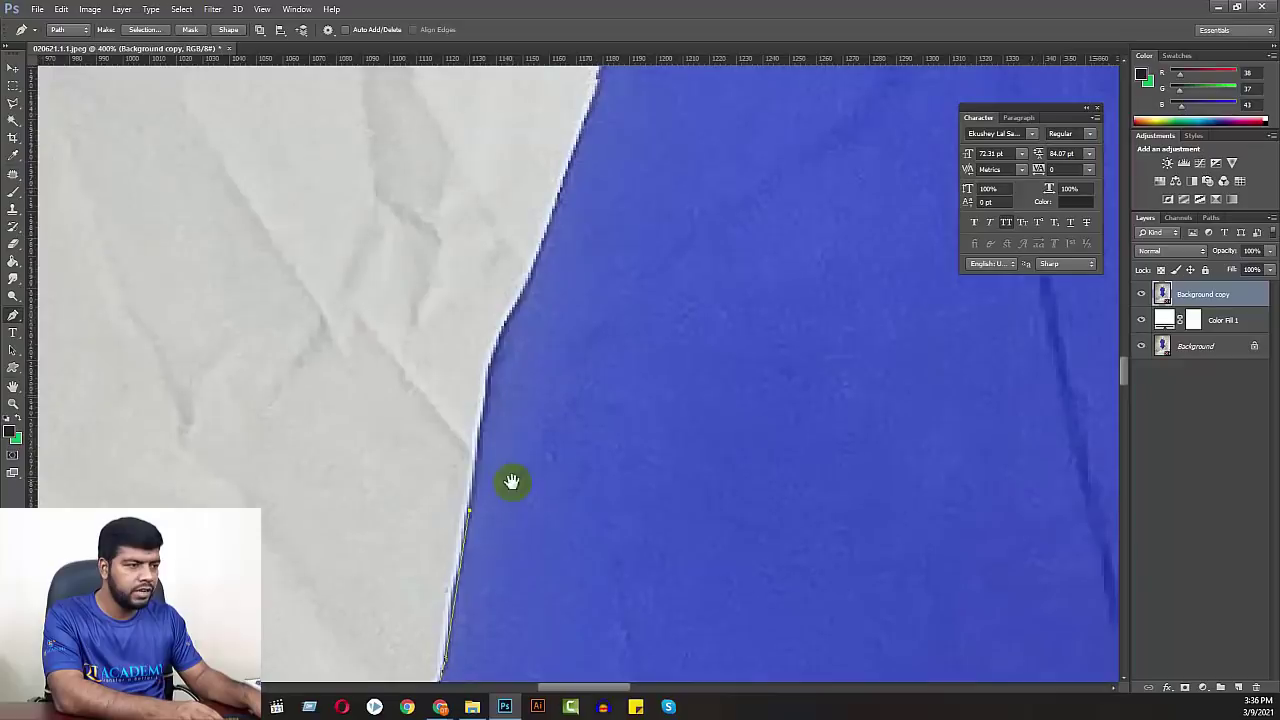
click(484, 410)
click(494, 374)
click(498, 338)
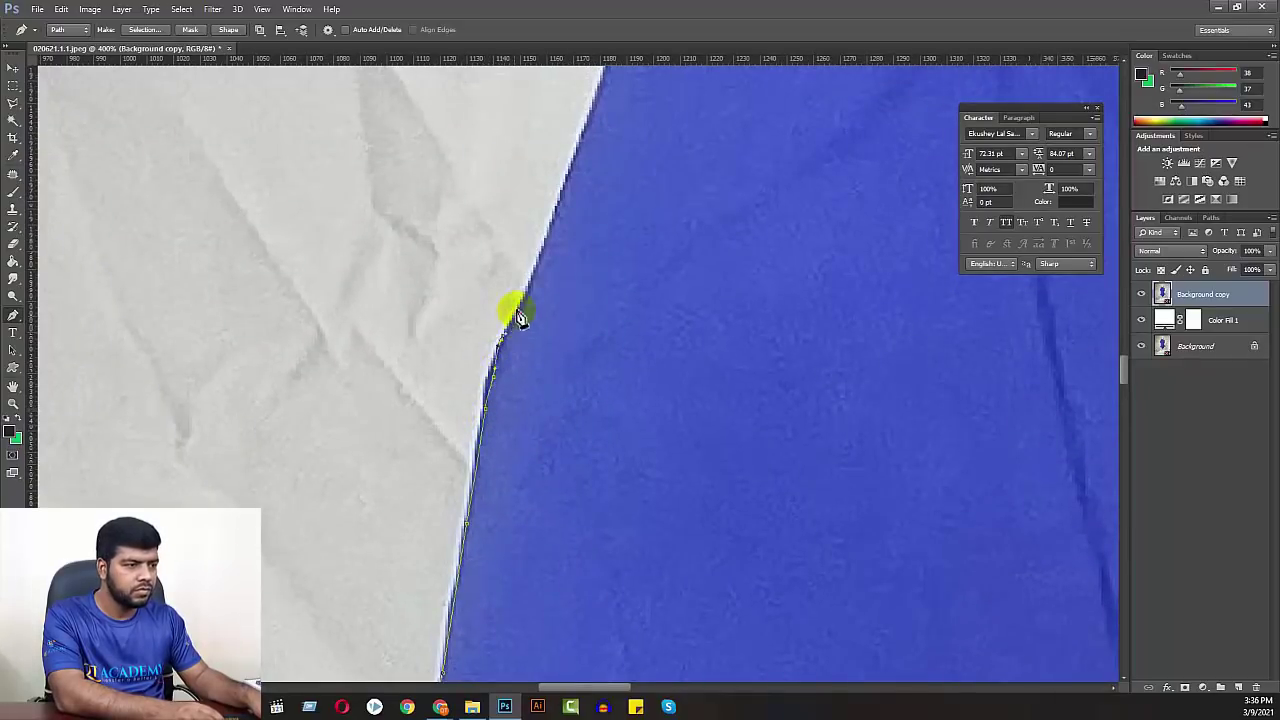
click(514, 306)
- Add curved anchors following the bend and rounded part of the swimsuit edge
scroll(527, 297, up, 6)
scroll(551, 351, right, 3)
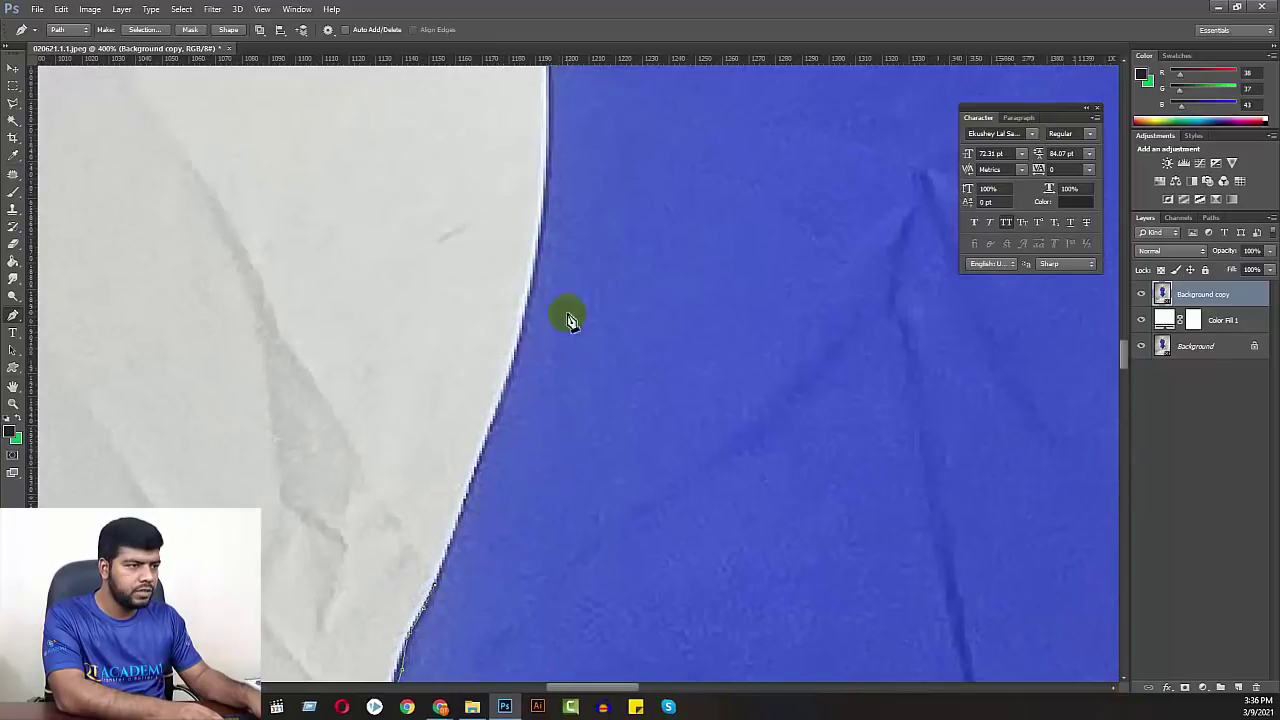
mouse_move(543, 255)
mouse_down()
mouse_move(553, 158)
mouse_move(538, 242)
mouse_up()
scroll(538, 238, up, 3)
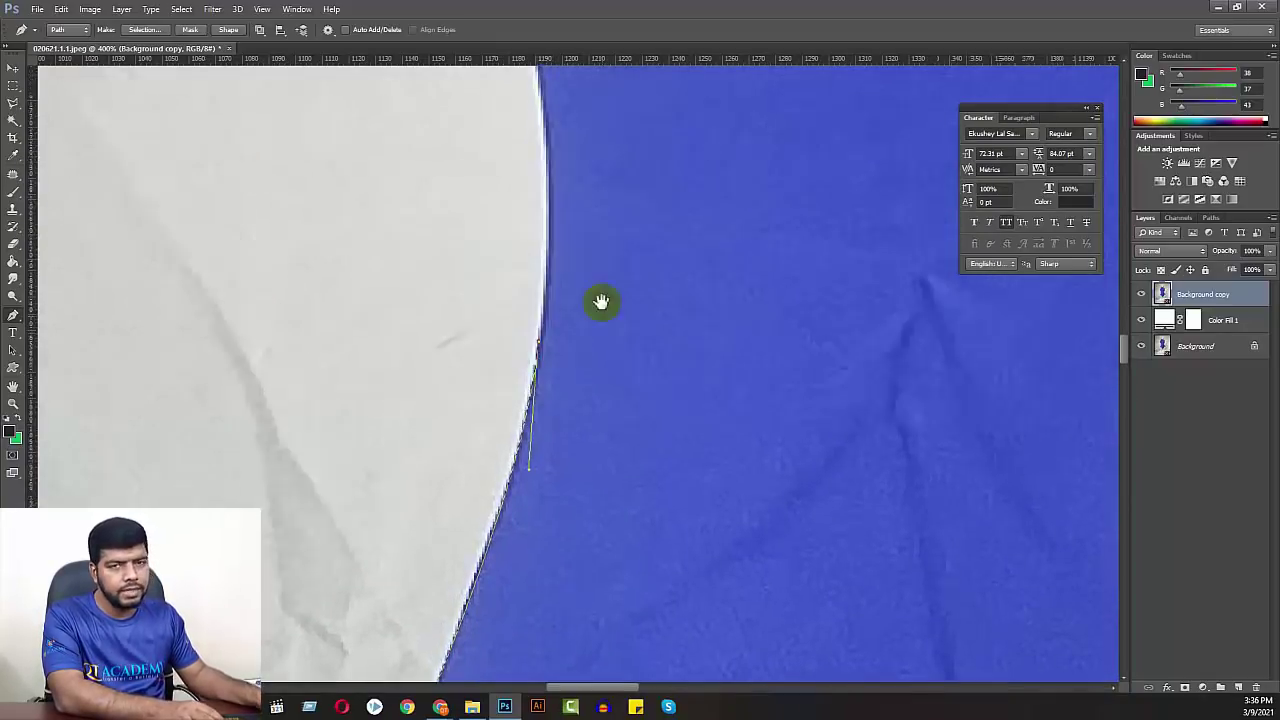
scroll(600, 300, up, 4)
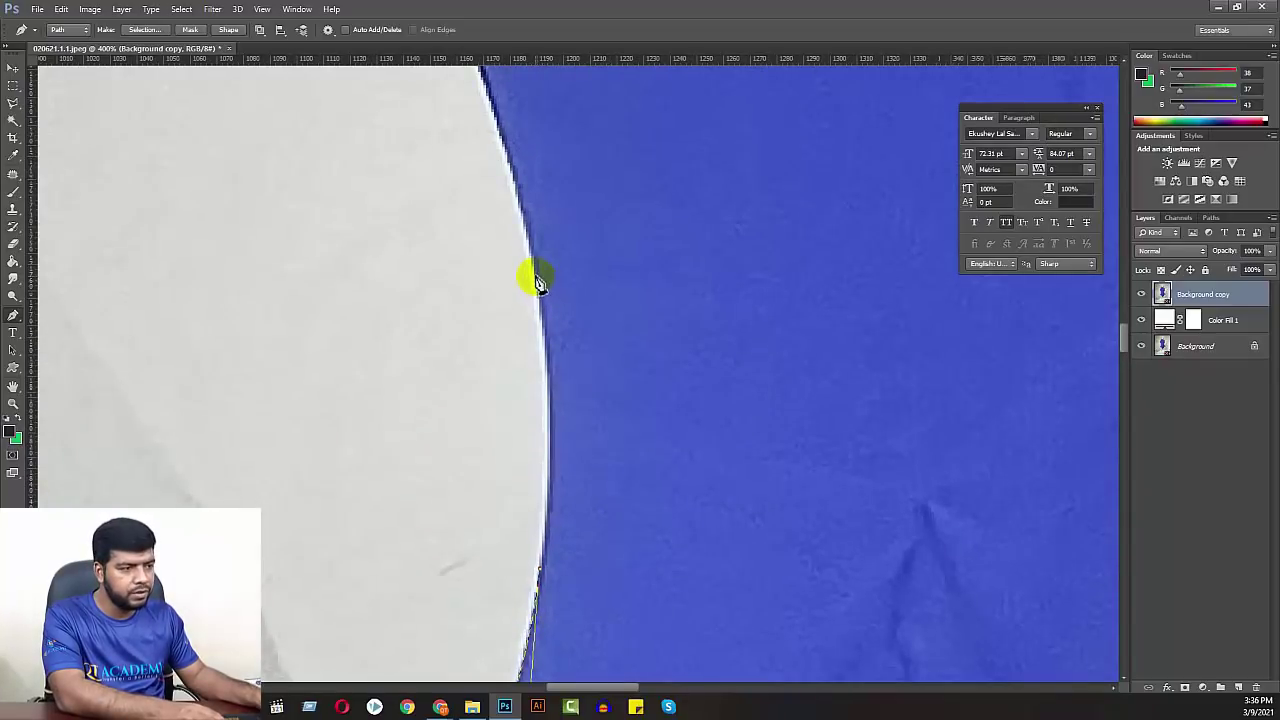
drag(538, 280, 506, 104)
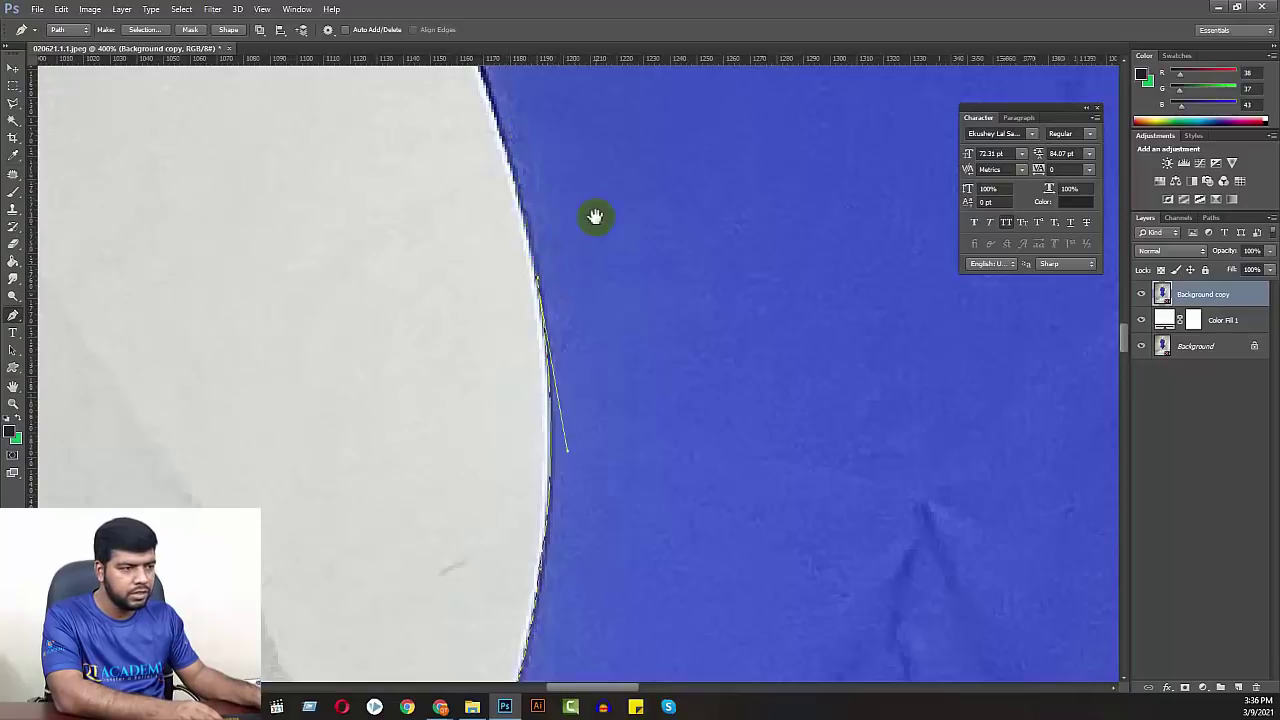
scroll(620, 260, up, 2)
scroll(615, 360, up, 1)
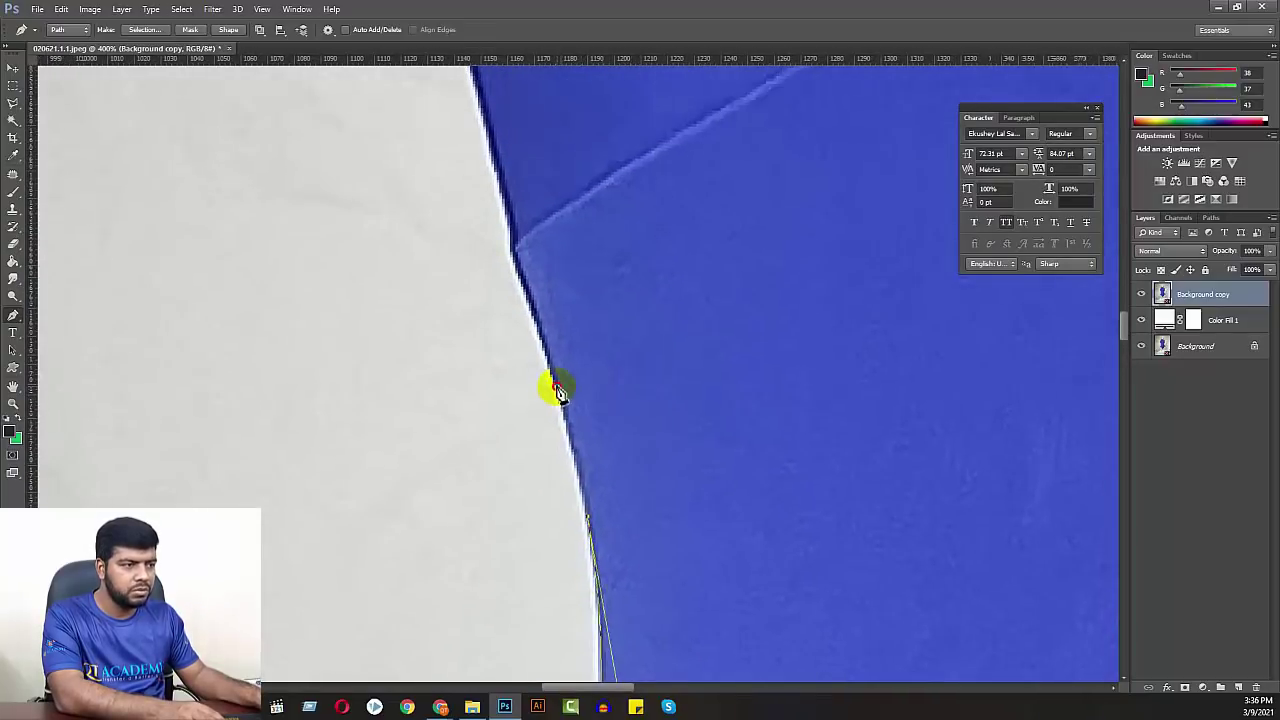
drag(558, 390, 515, 242)
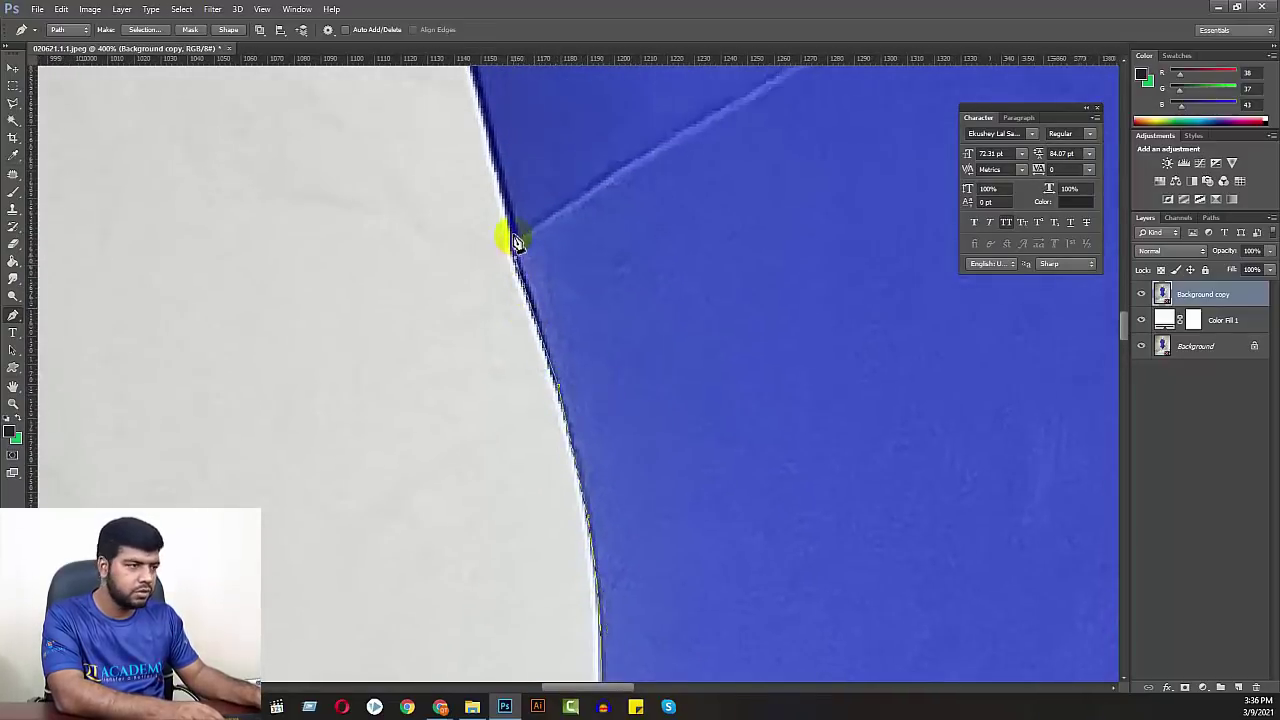
- Extend the path with anchors up to the fabric fold near the top
scroll(543, 300, up, 3)
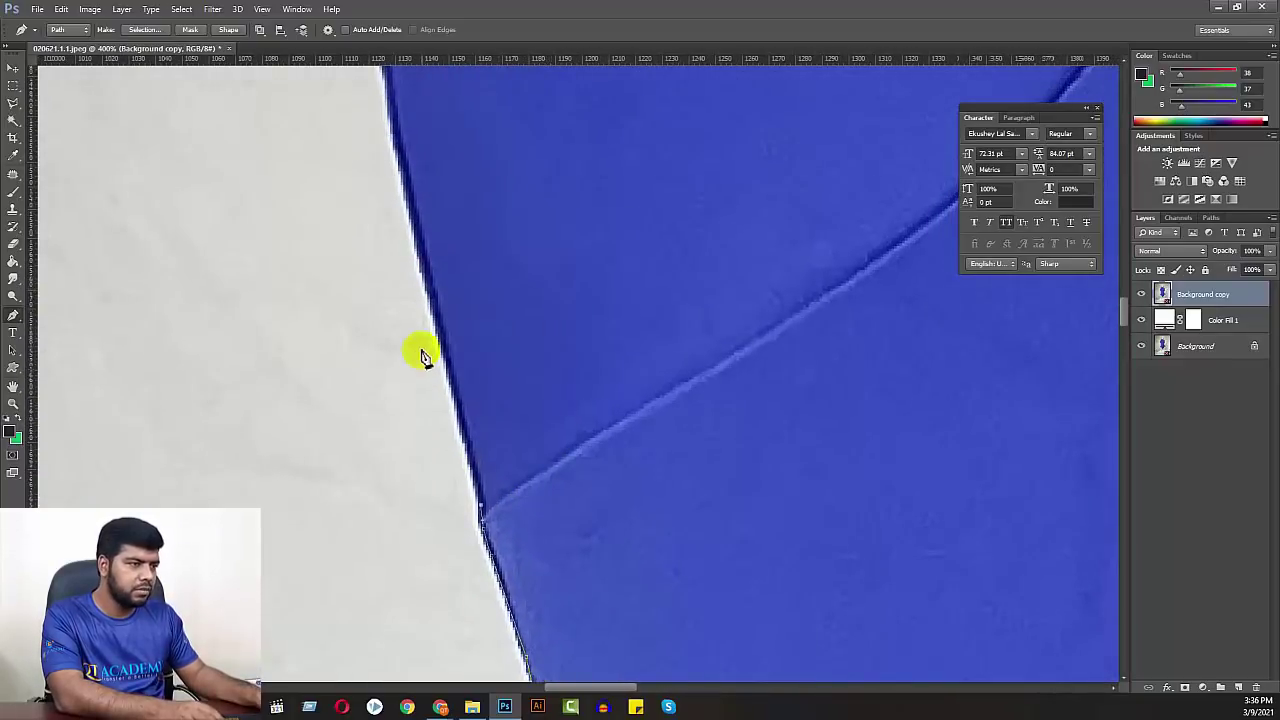
scroll(490, 280, up, 2)
scroll(460, 400, up, 2)
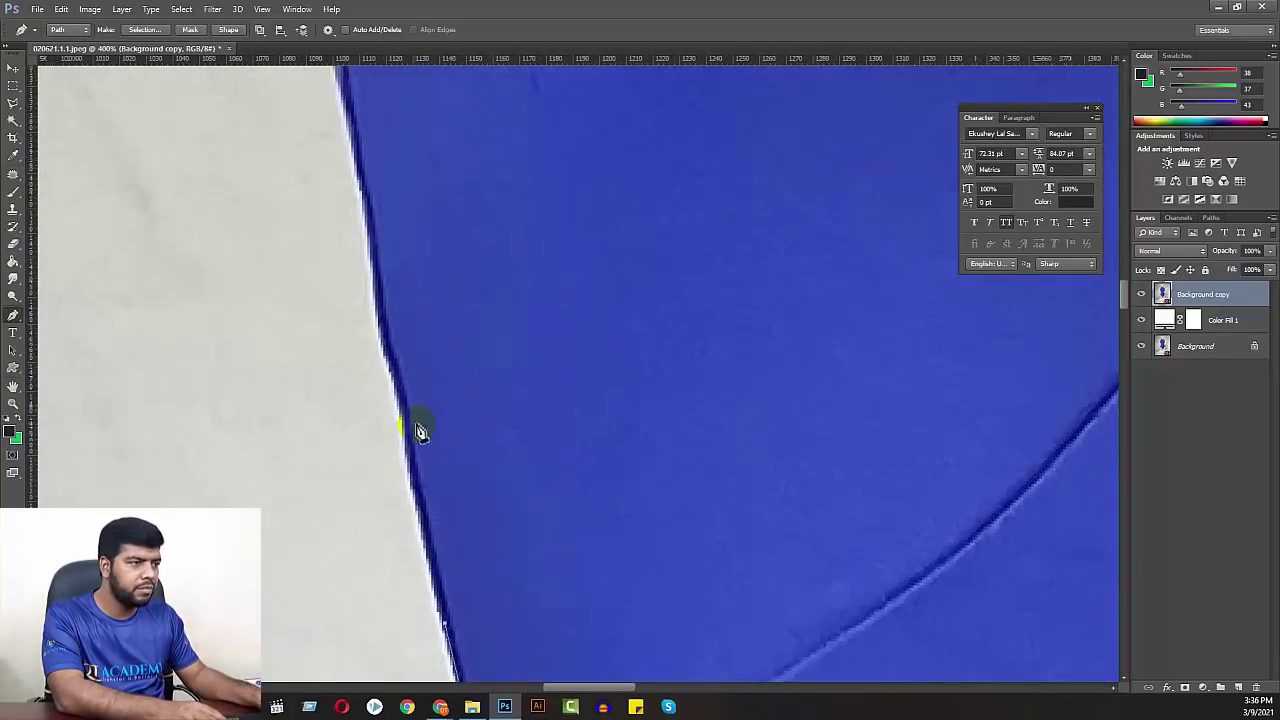
click(377, 279)
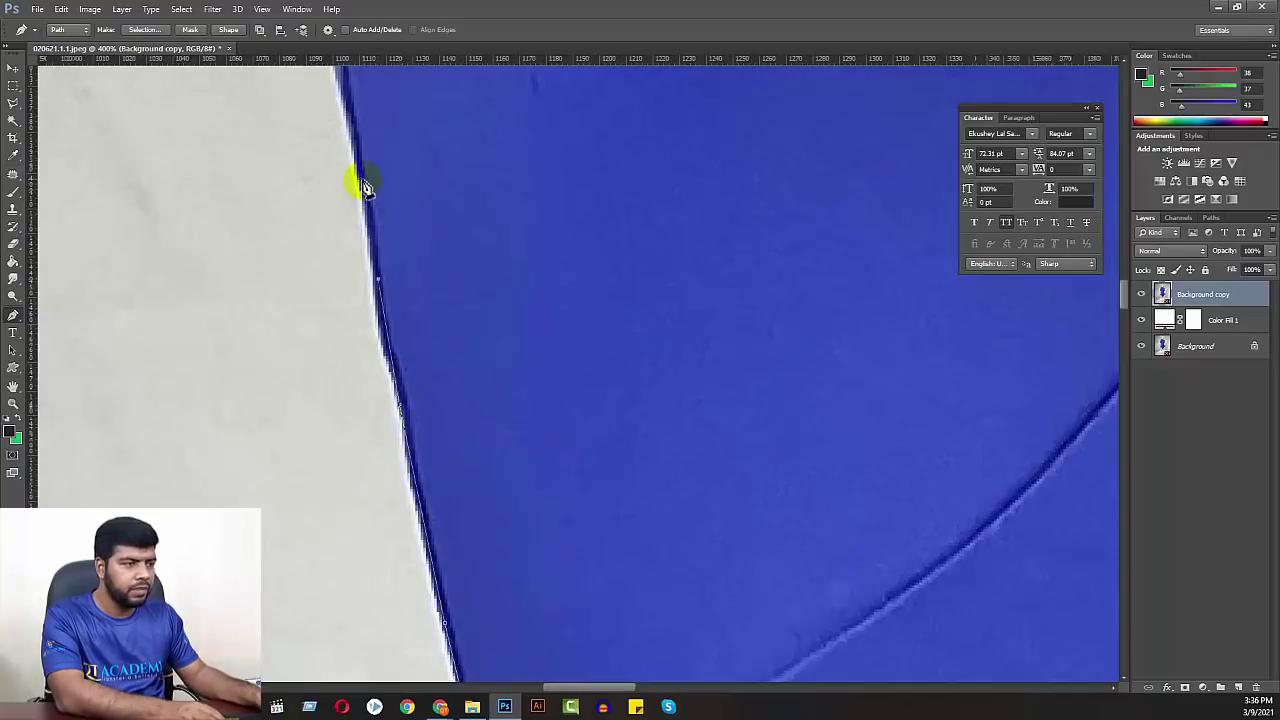
scroll(497, 377, up, 2)
scroll(497, 377, up, 1)
click(372, 282)
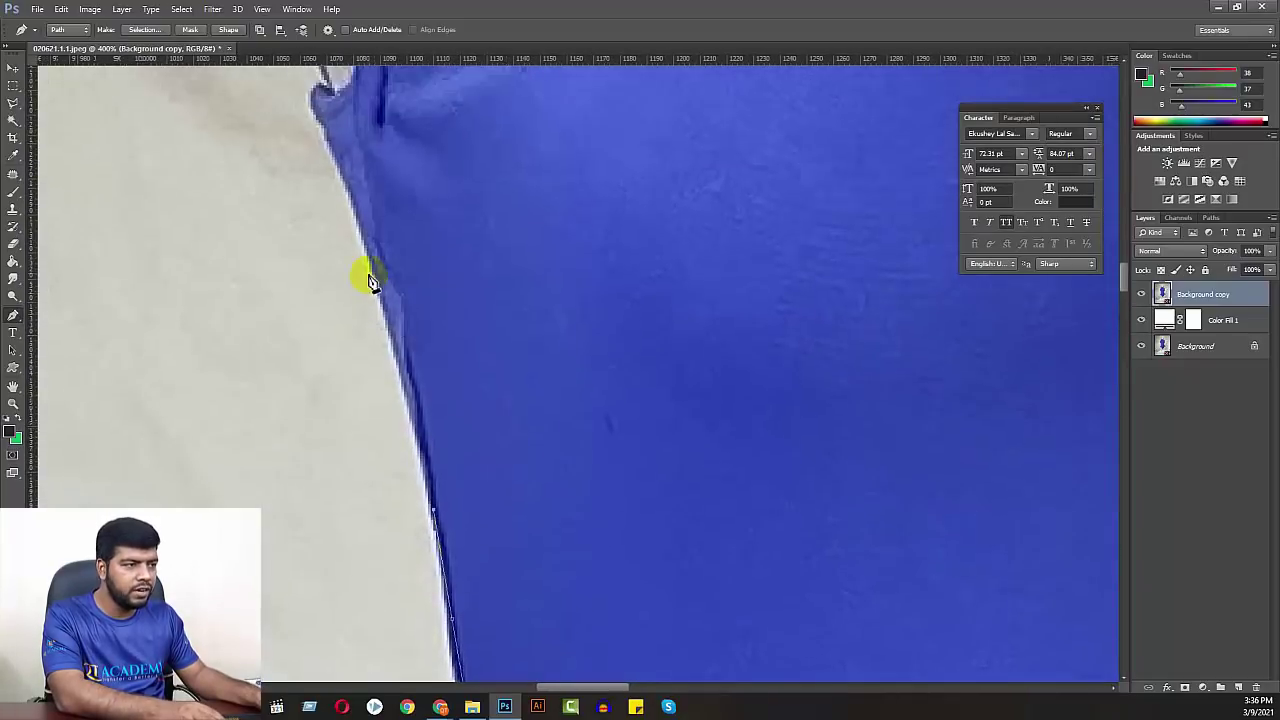
click(336, 162)
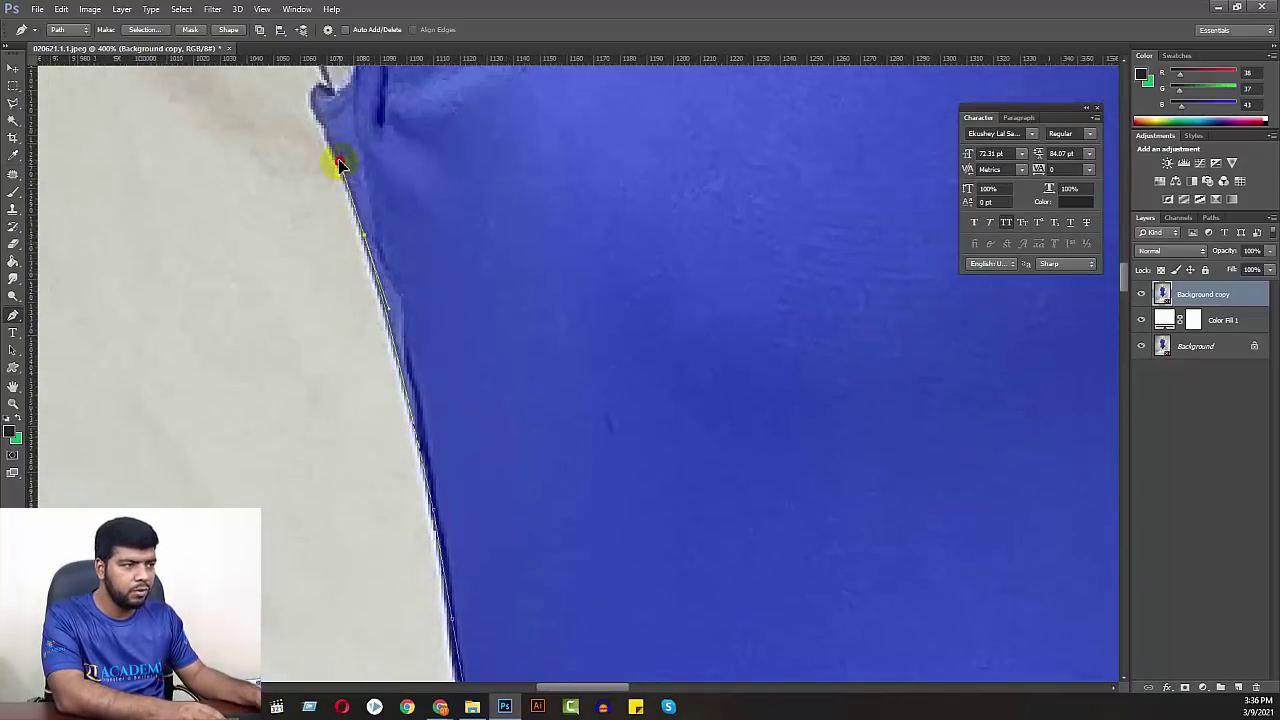
drag(403, 220, 557, 400)
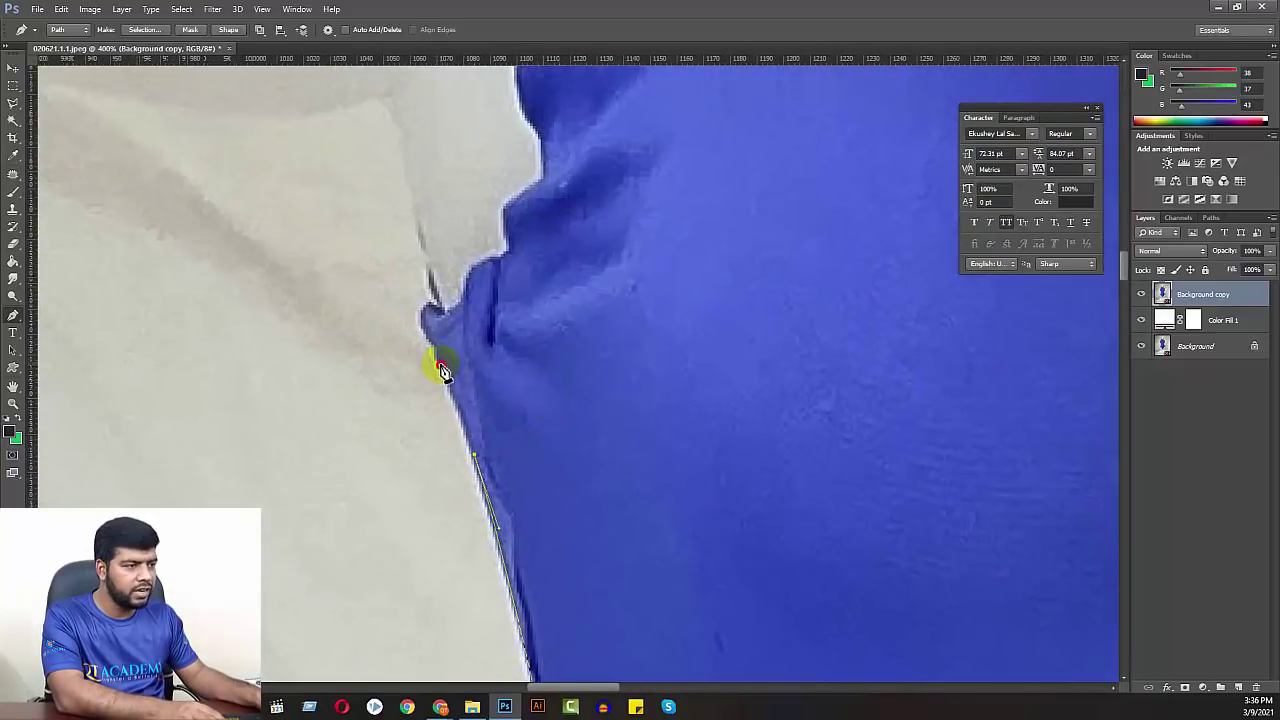
click(438, 356)
click(428, 304)
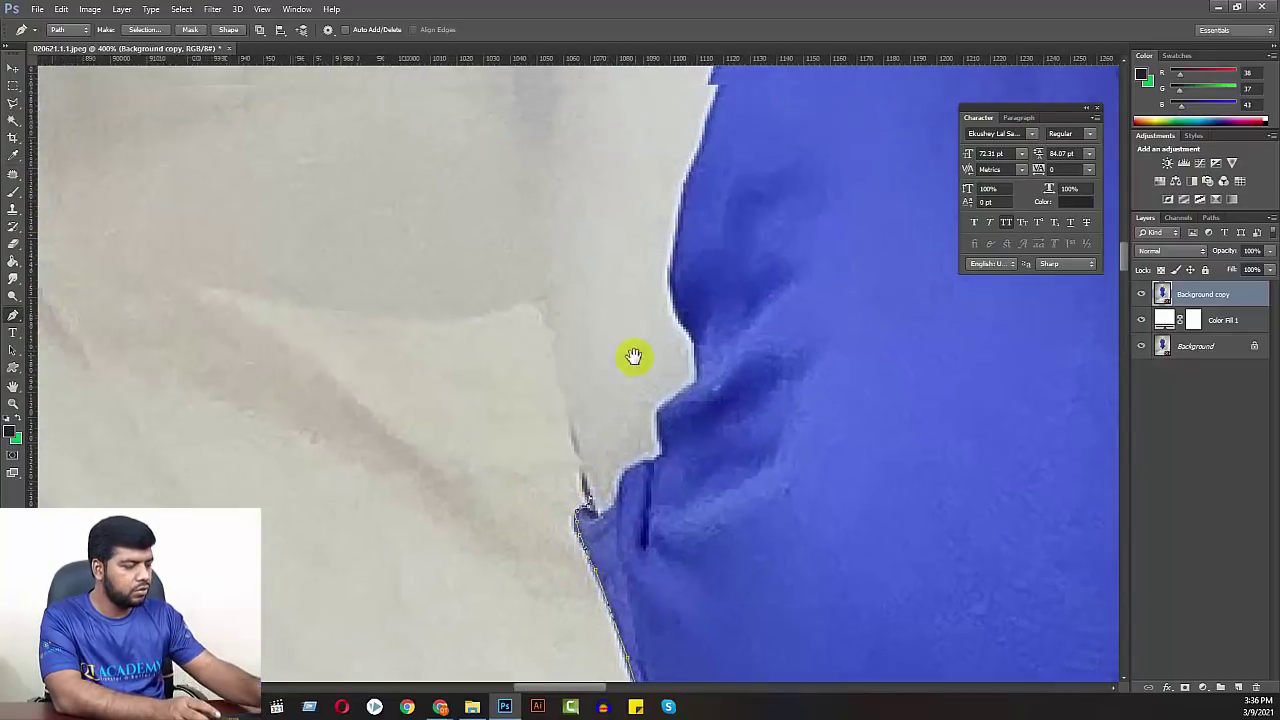
drag(437, 300, 637, 437)
- Trace curved anchors up the mannequin's shoulder edge, breaking the last anchor's handle
scroll(603, 377, down, 2)
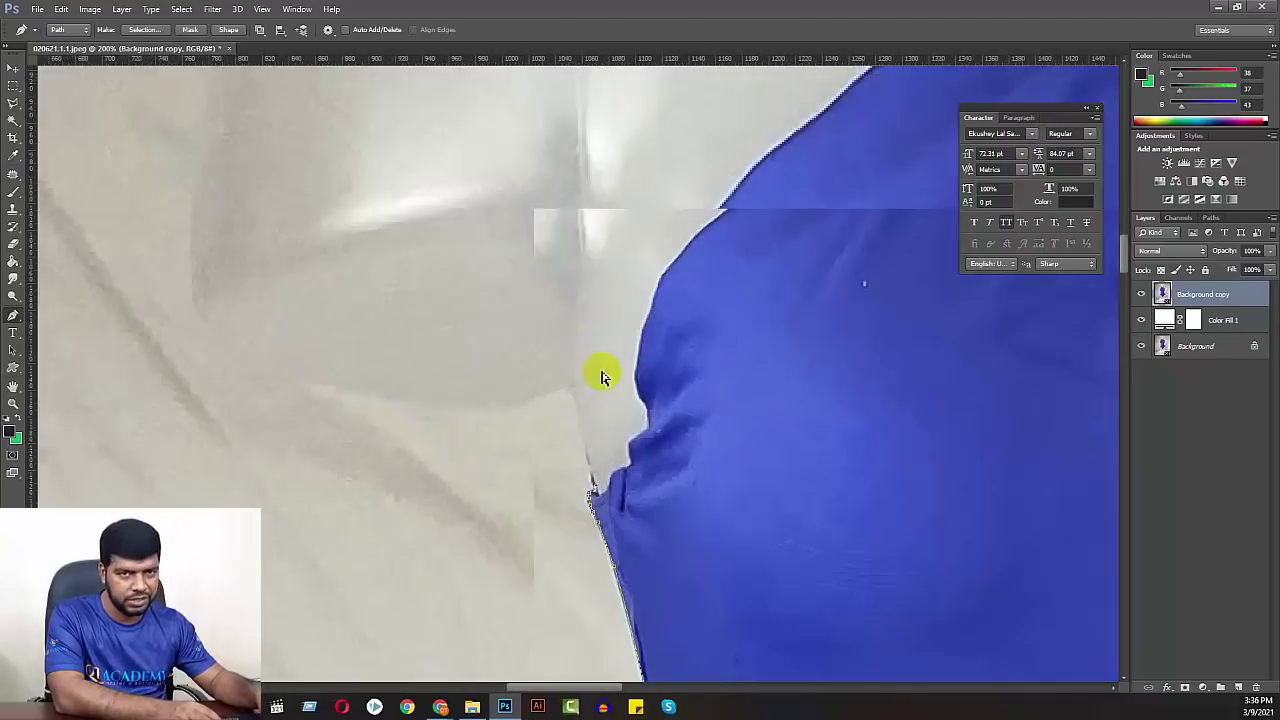
drag(583, 351, 698, 452)
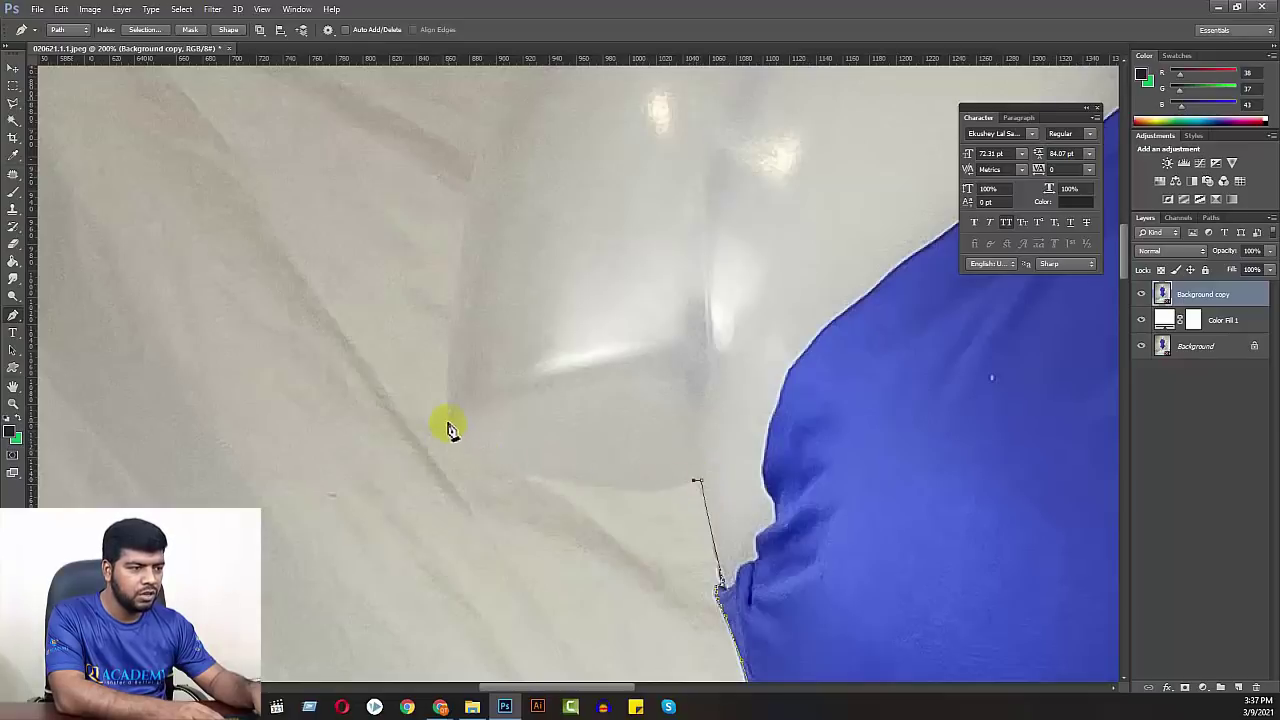
drag(448, 418, 381, 330)
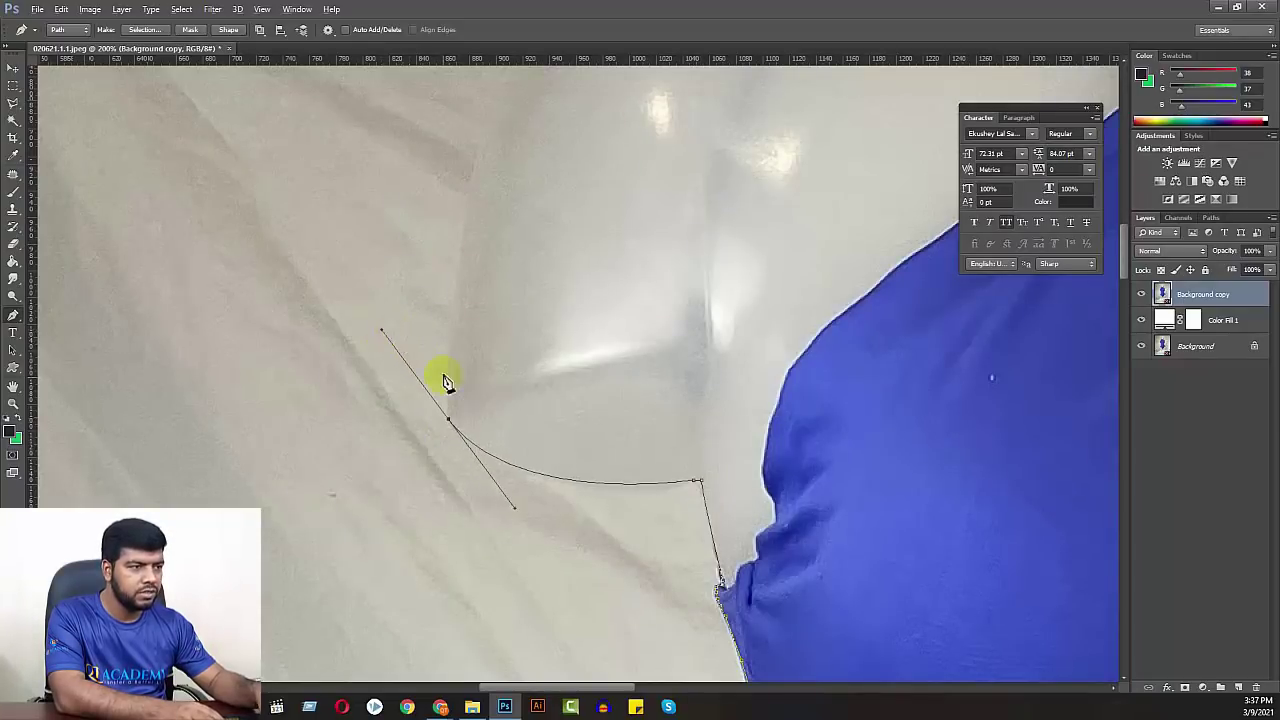
scroll(514, 357, up, 4)
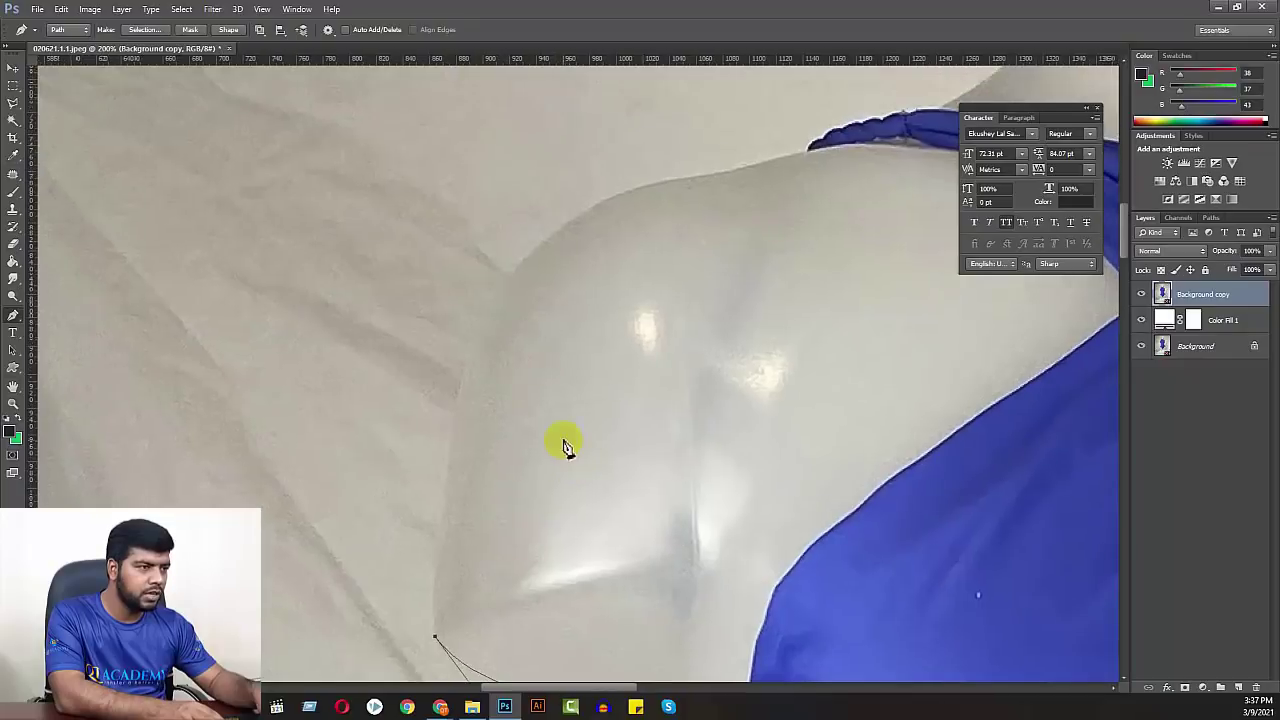
mouse_move(500, 287)
mouse_down()
mouse_move(546, 174)
mouse_move(570, 167)
mouse_up()
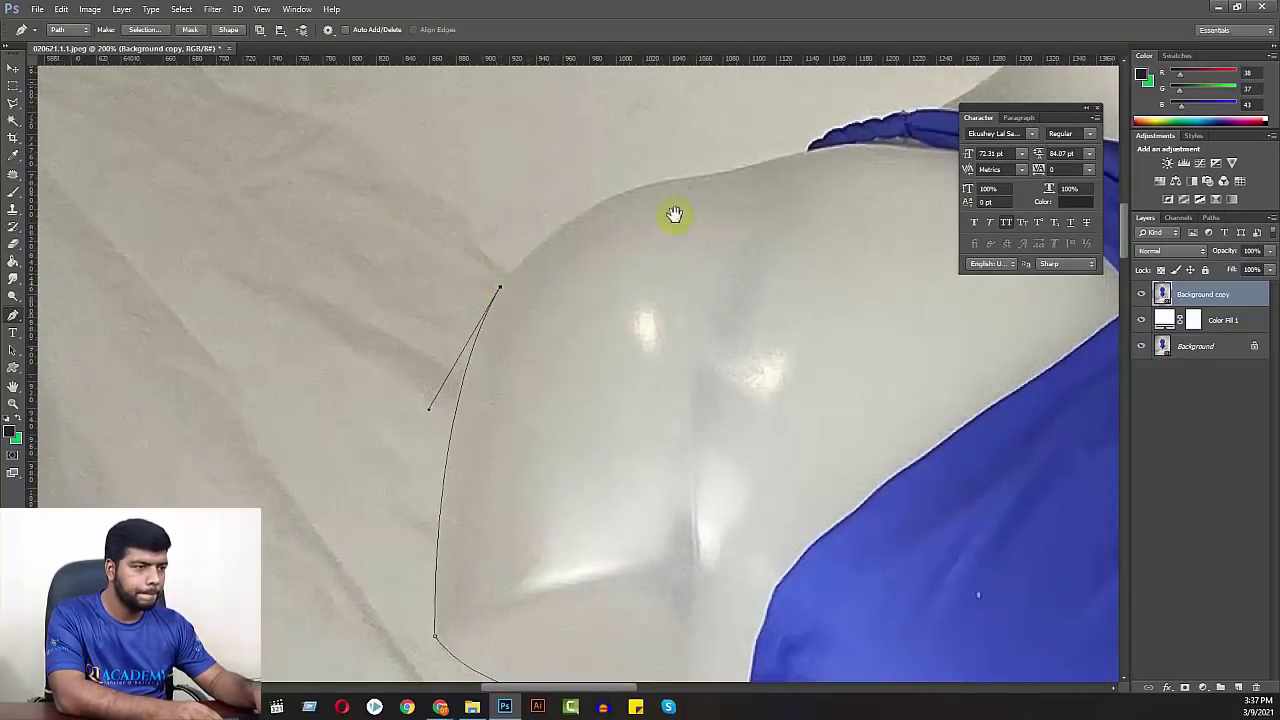
mouse_move(674, 214)
mouse_down()
mouse_move(603, 387)
mouse_move(720, 349)
mouse_move(758, 353)
mouse_up()
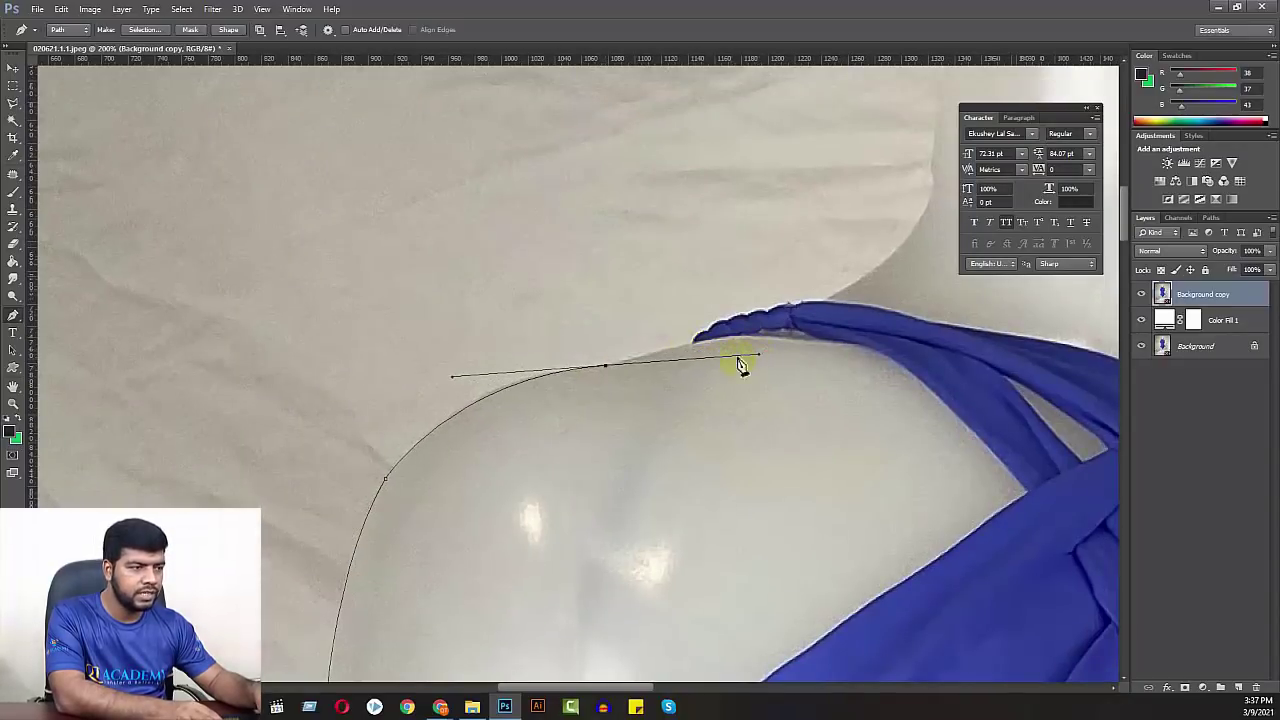
alt+click(606, 368)
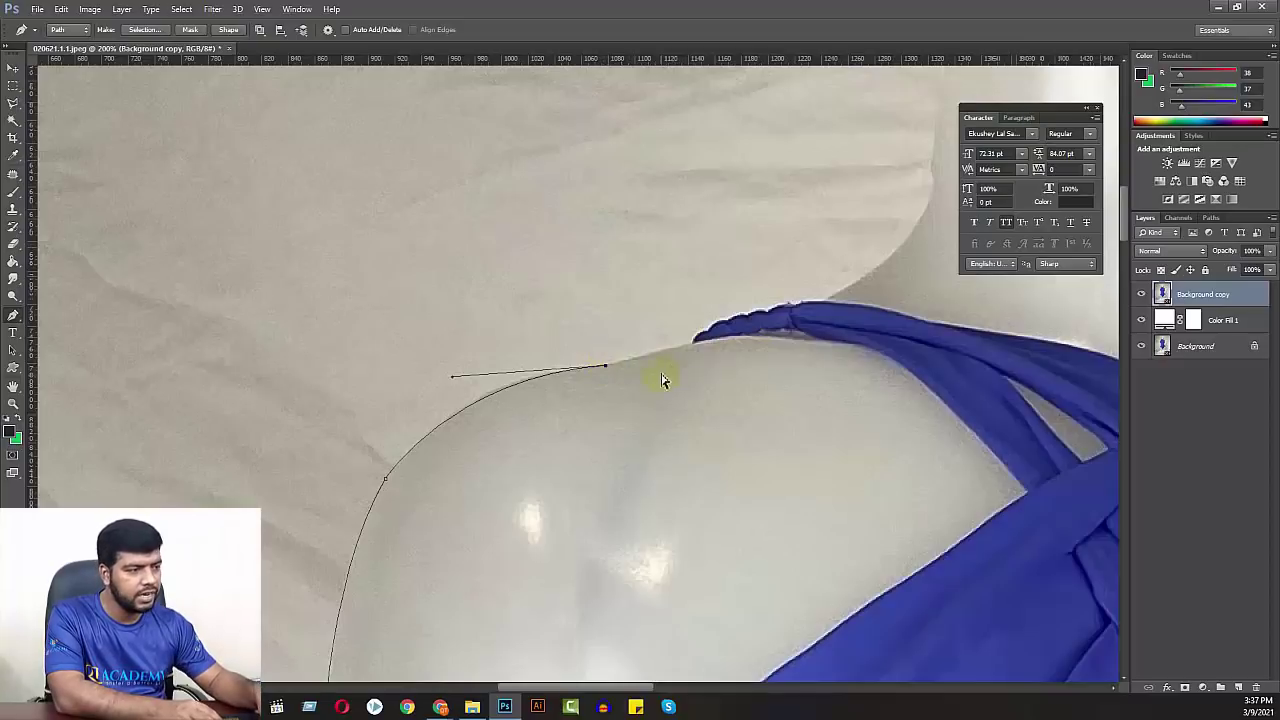
- Zoom in and follow the strap's scalloped edge with anchors from the shoulder
key(ctrl+plus)
drag(651, 380, 558, 493)
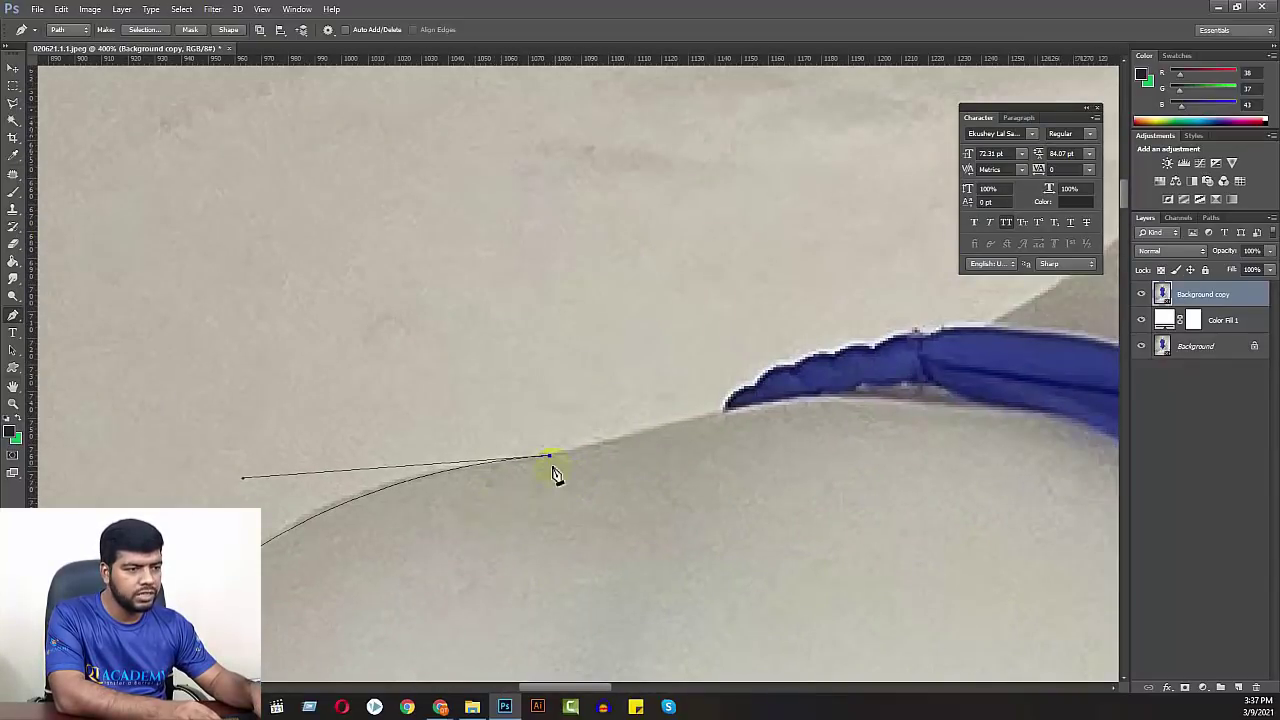
click(724, 412)
drag(757, 390, 783, 390)
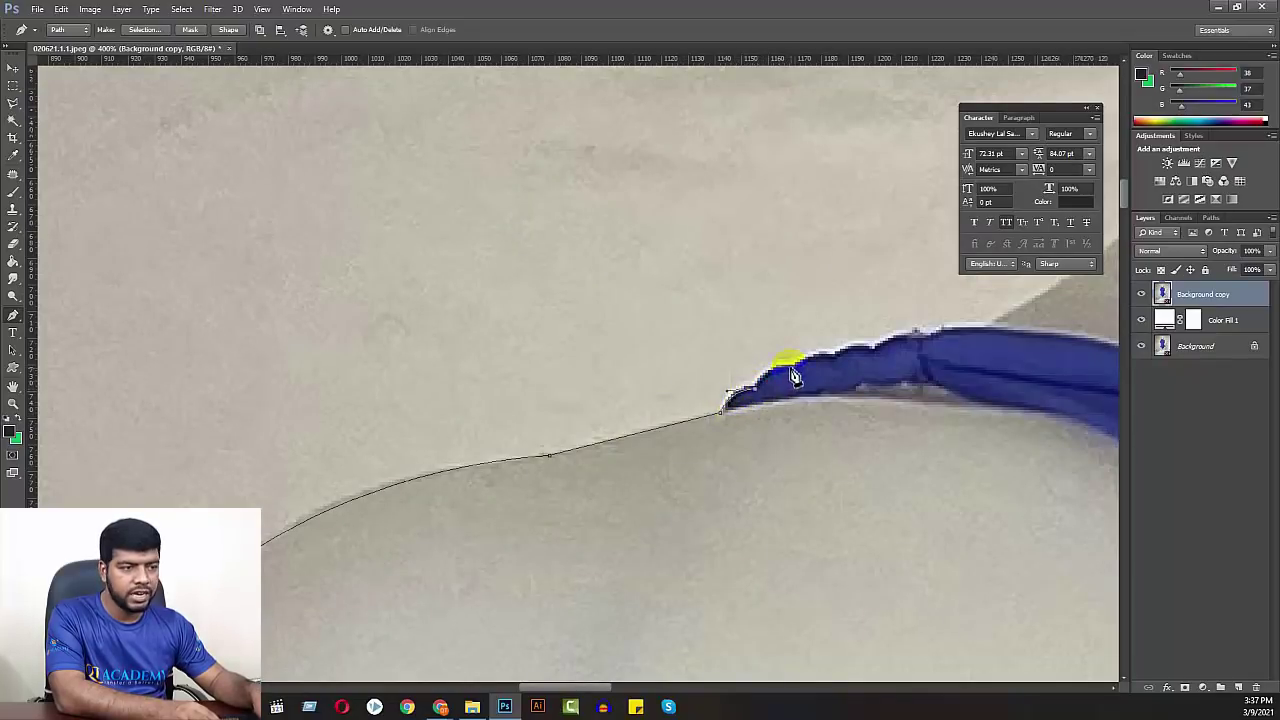
drag(800, 372, 817, 371)
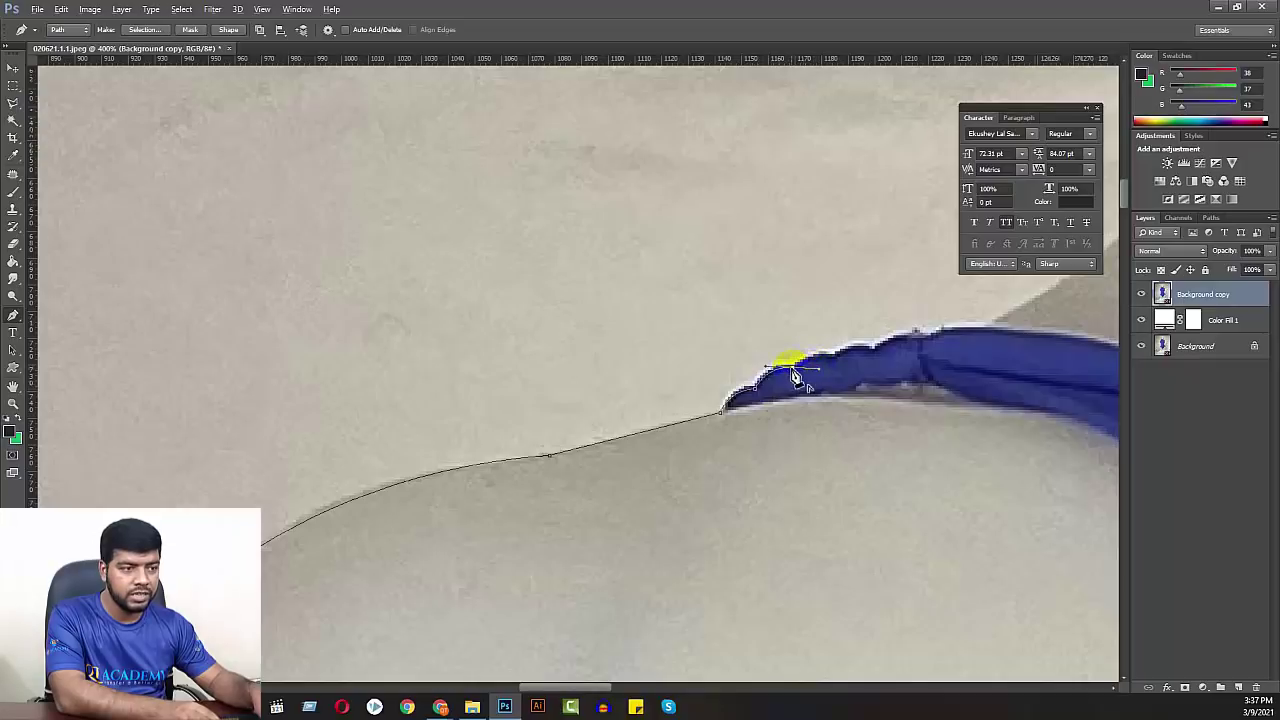
click(835, 362)
click(850, 360)
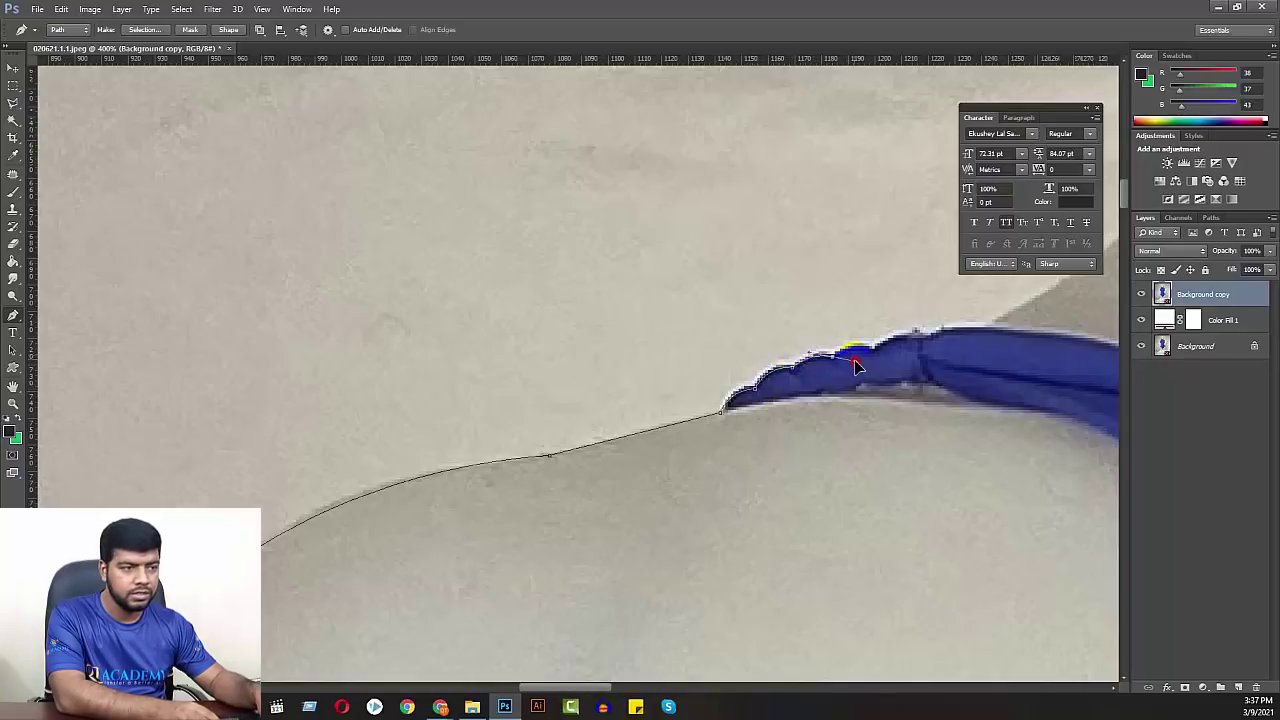
- Finish the strap edge and curve the path up the side of the neck
drag(837, 365, 652, 415)
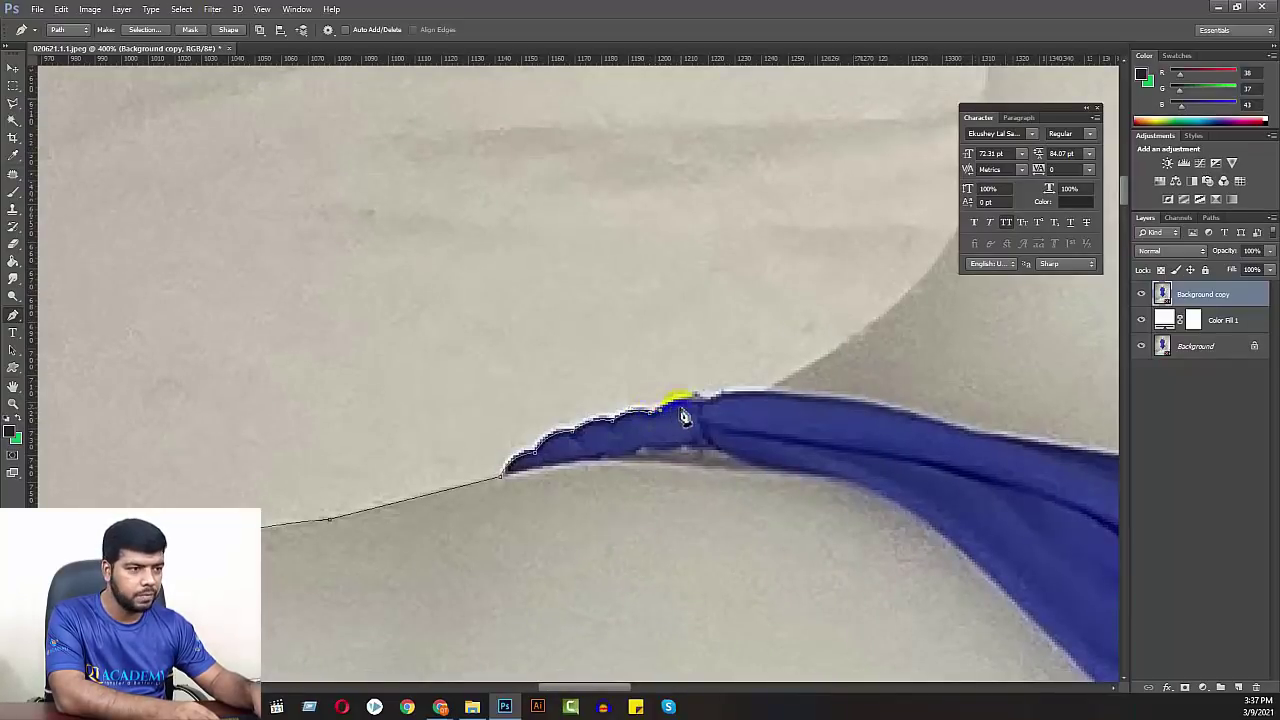
click(731, 411)
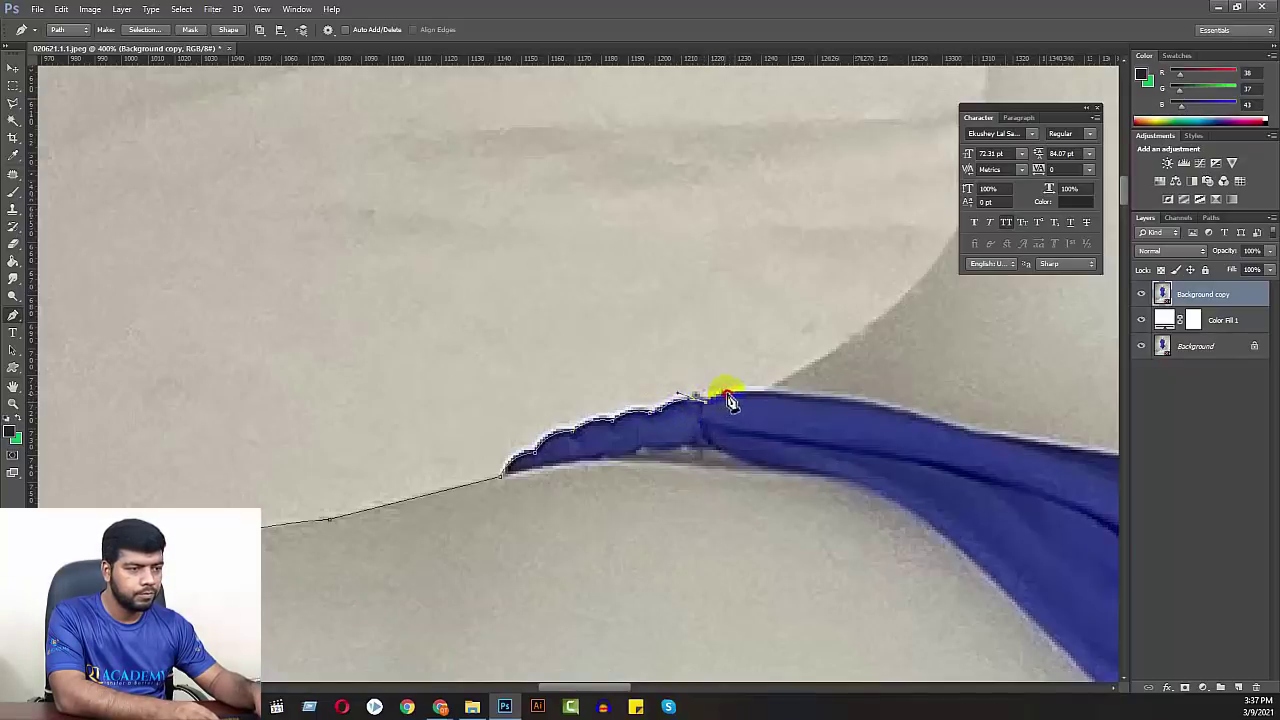
drag(857, 342, 588, 556)
drag(715, 370, 740, 222)
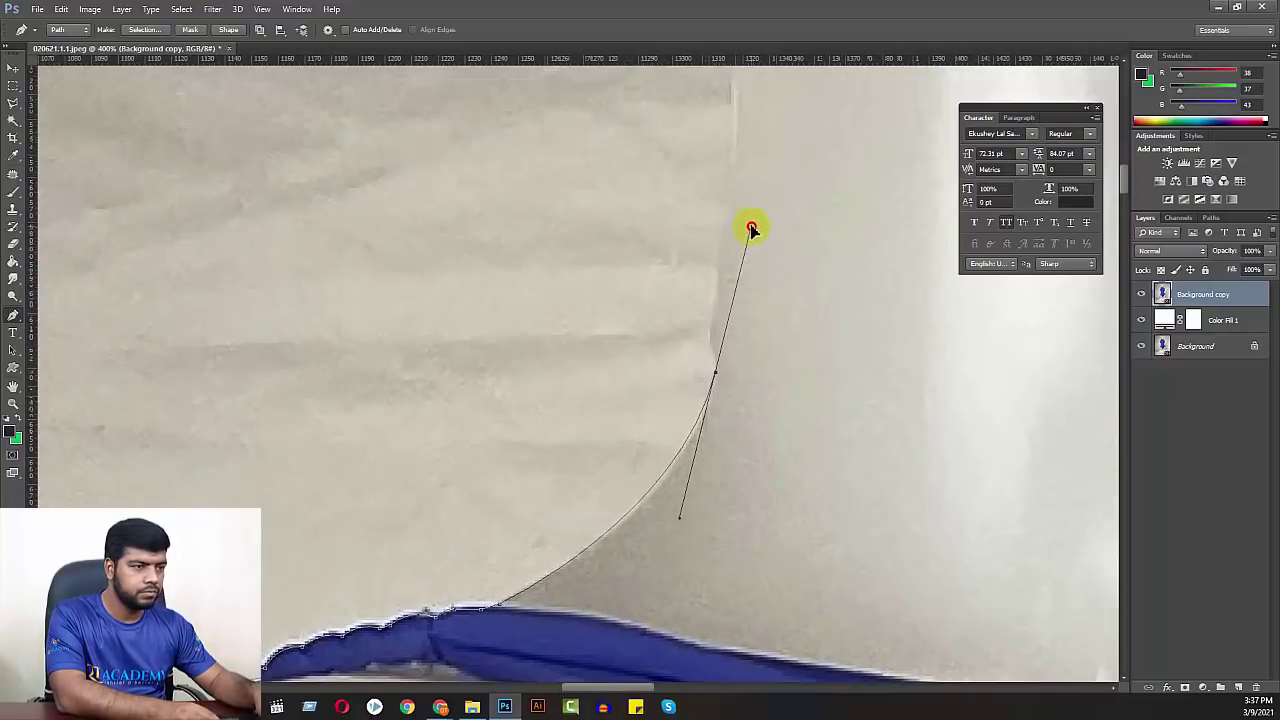
alt+click(715, 370)
key(ctrl+minus)
- Add an anchor at the top of the neck's near side
scroll(746, 386, up, 4)
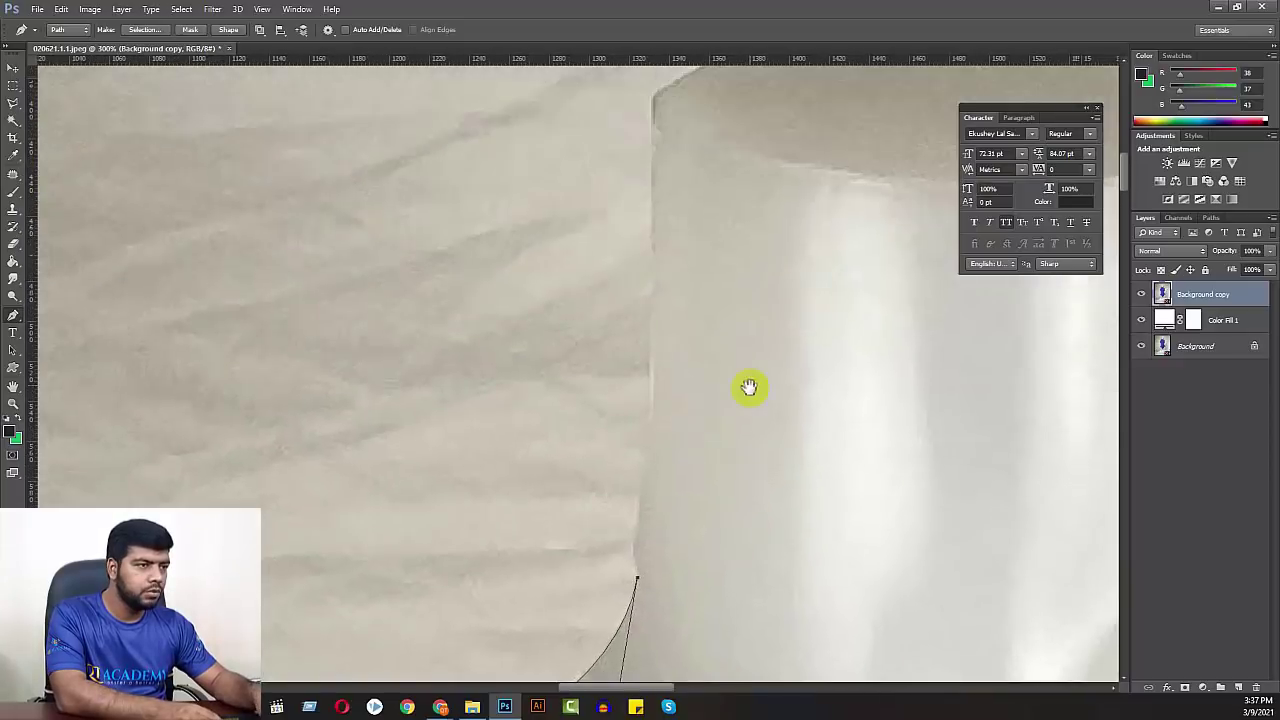
scroll(669, 283, up, 1)
click(643, 173)
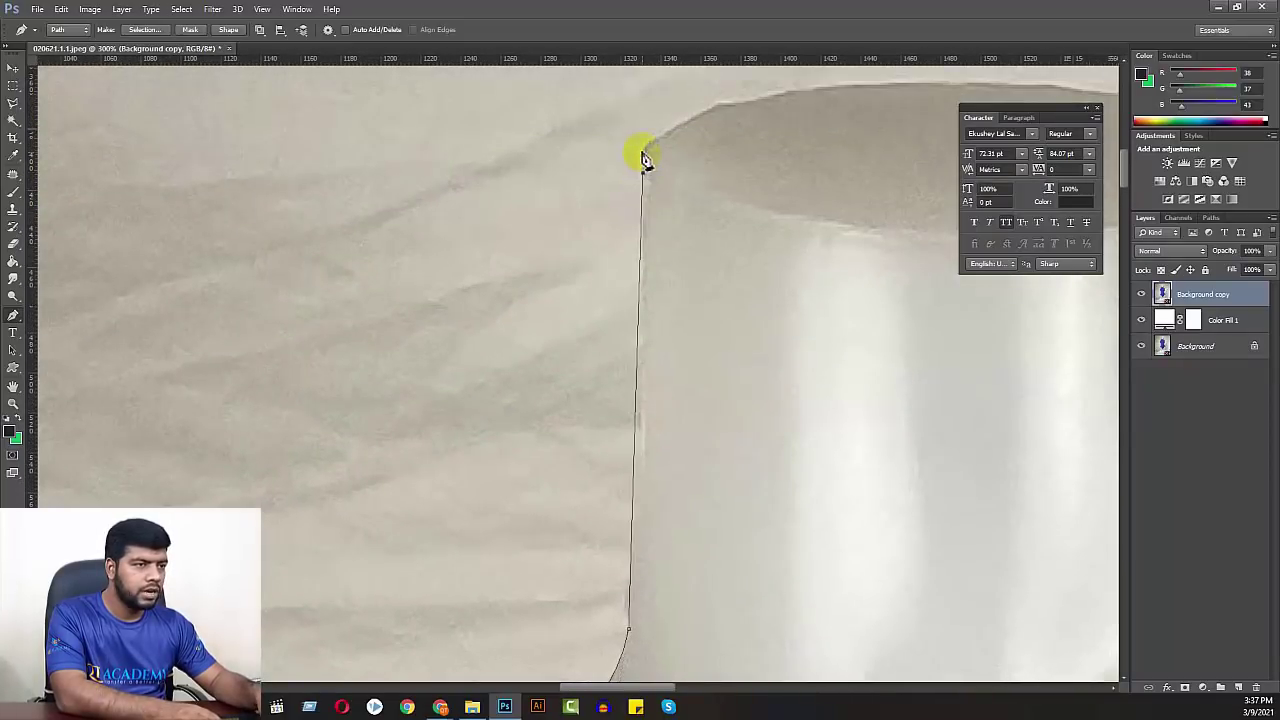
scroll(660, 145, up, 3)
scroll(554, 377, right, 5)
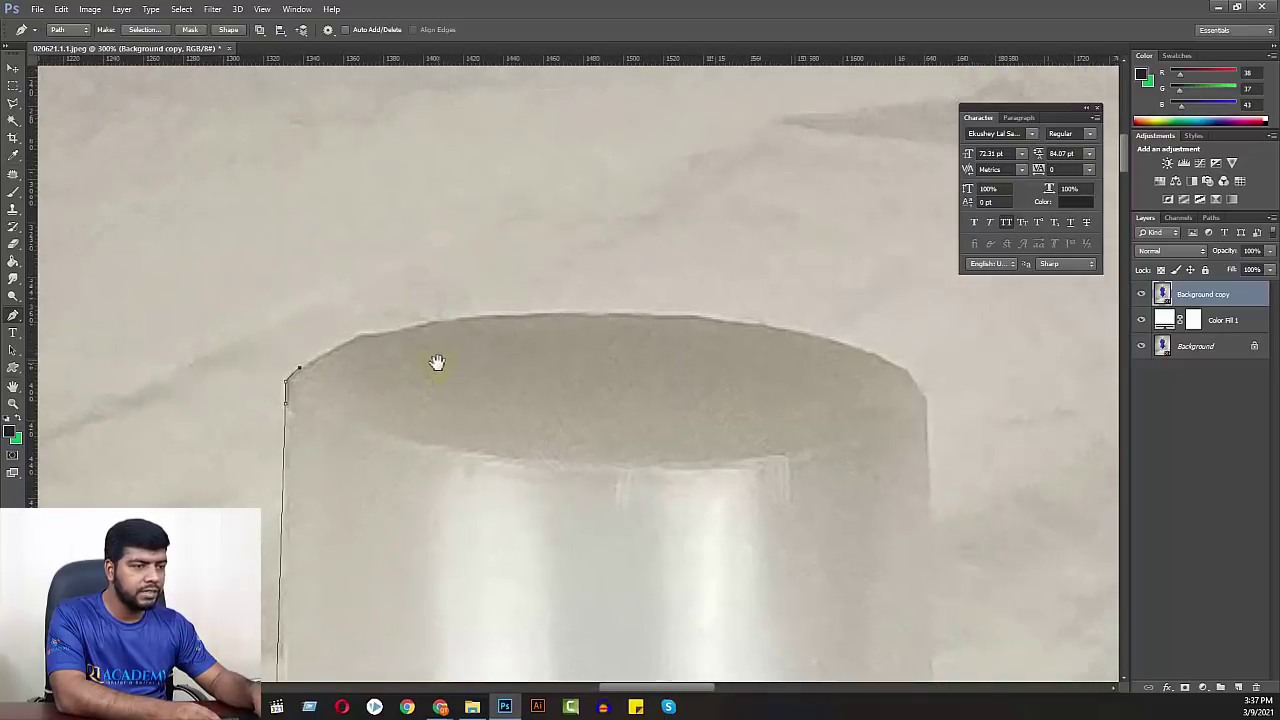
- Arc the path across the neck top and run it down the neck's far side
mouse_move(780, 331)
mouse_down()
mouse_move(1054, 381)
mouse_move(1100, 377)
mouse_up()
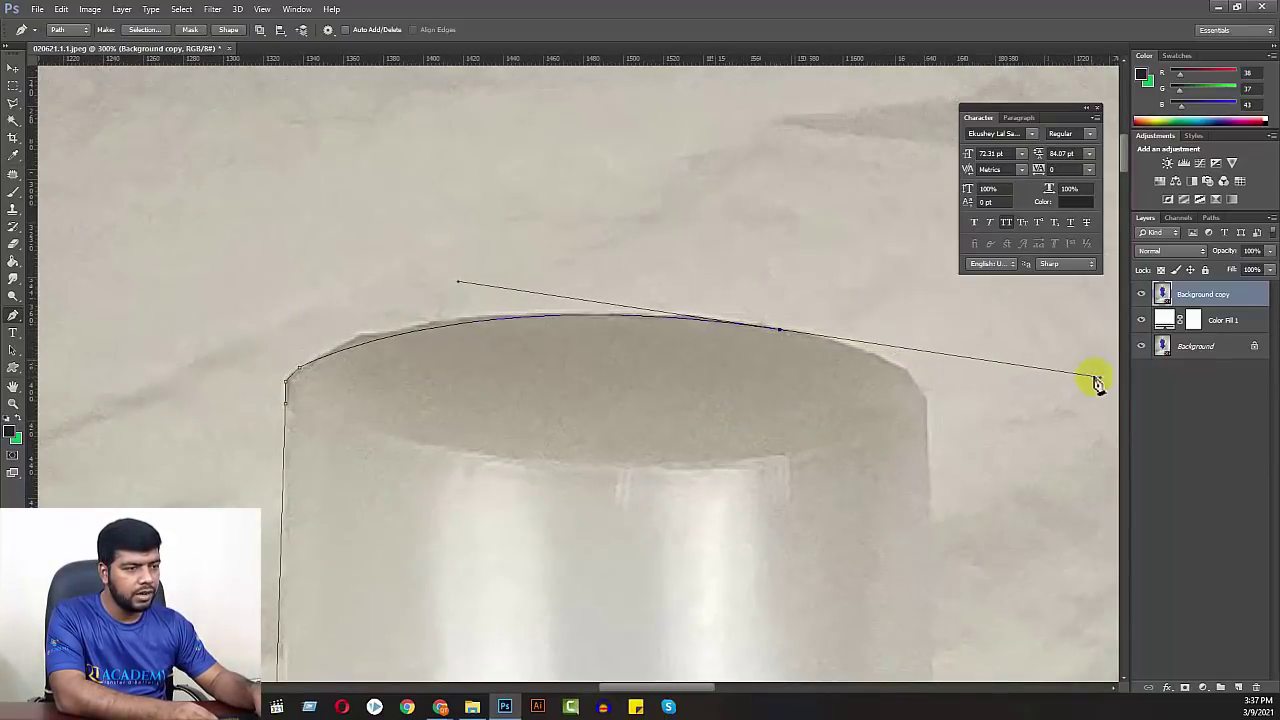
drag(882, 378, 581, 276)
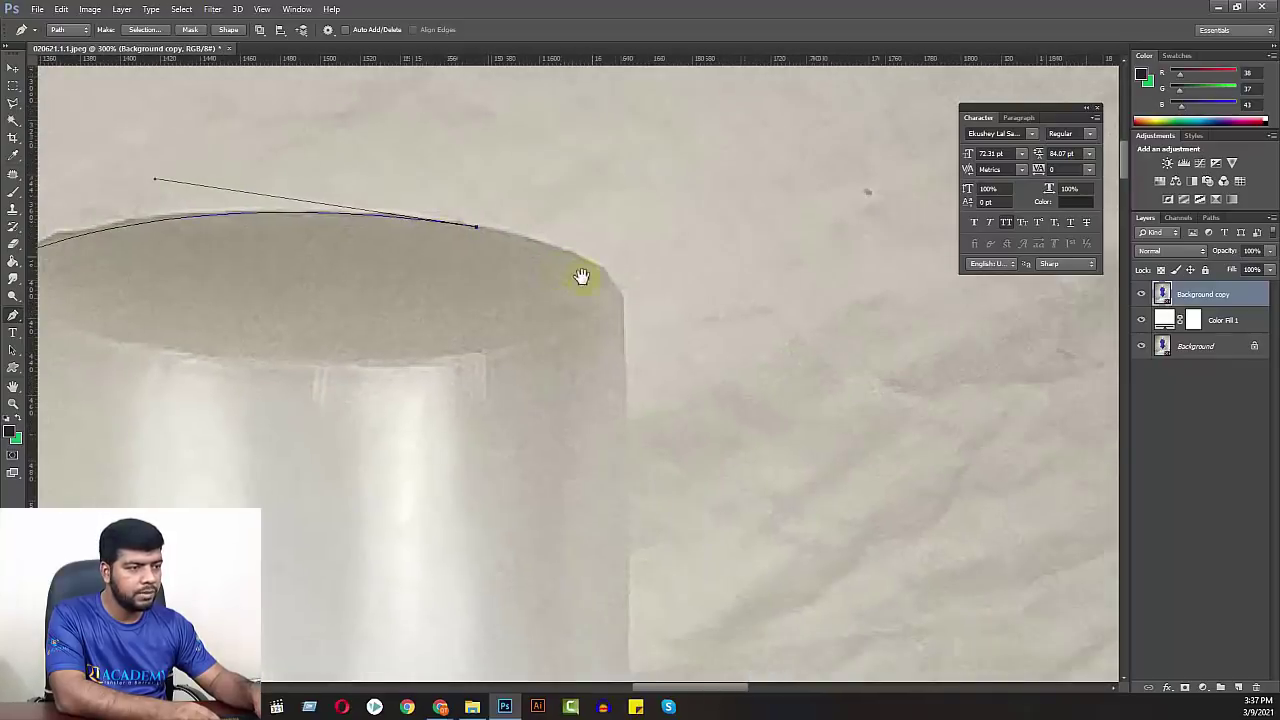
drag(621, 317, 617, 382)
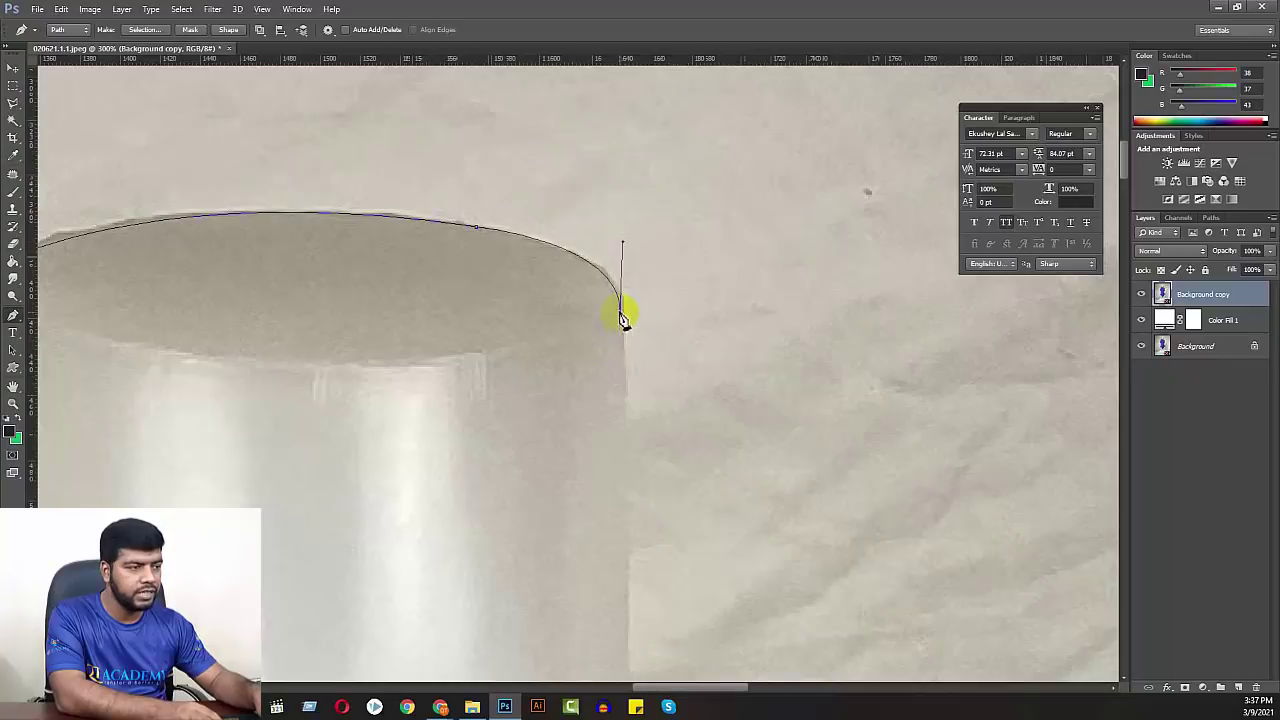
scroll(621, 317, down, 5)
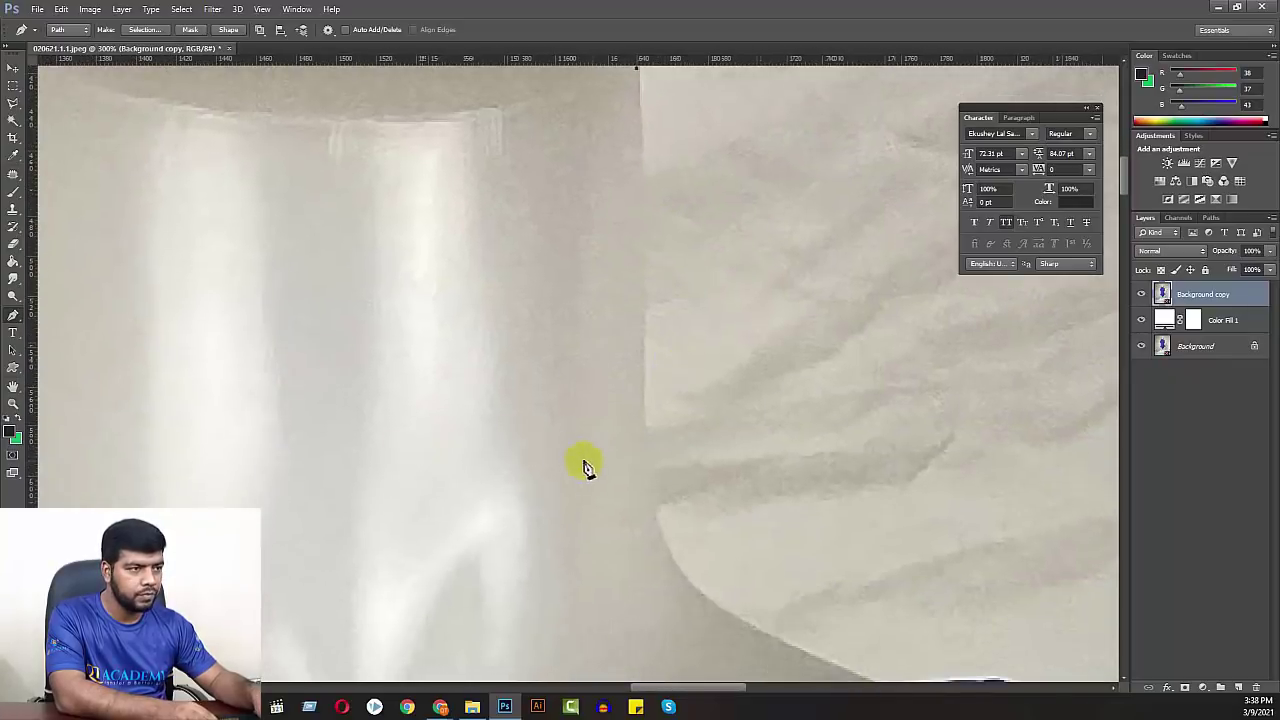
click(643, 437)
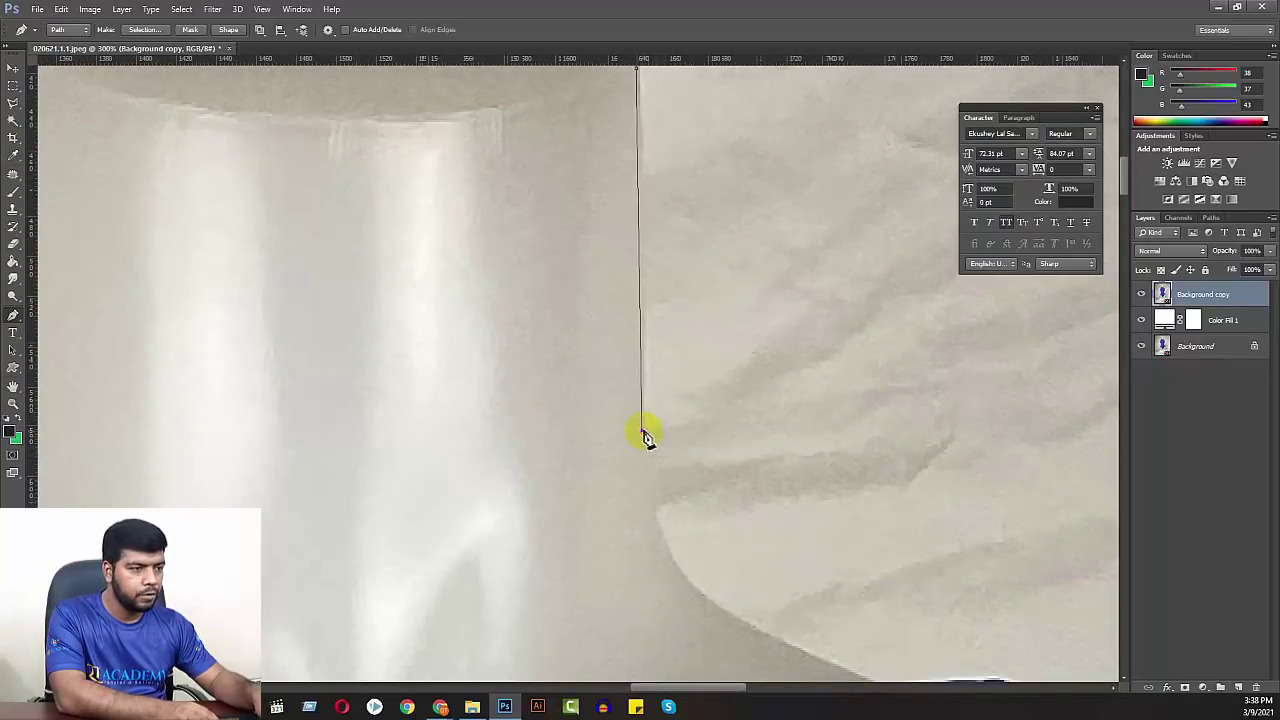
scroll(630, 380, down, 5)
scroll(630, 380, right, 2)
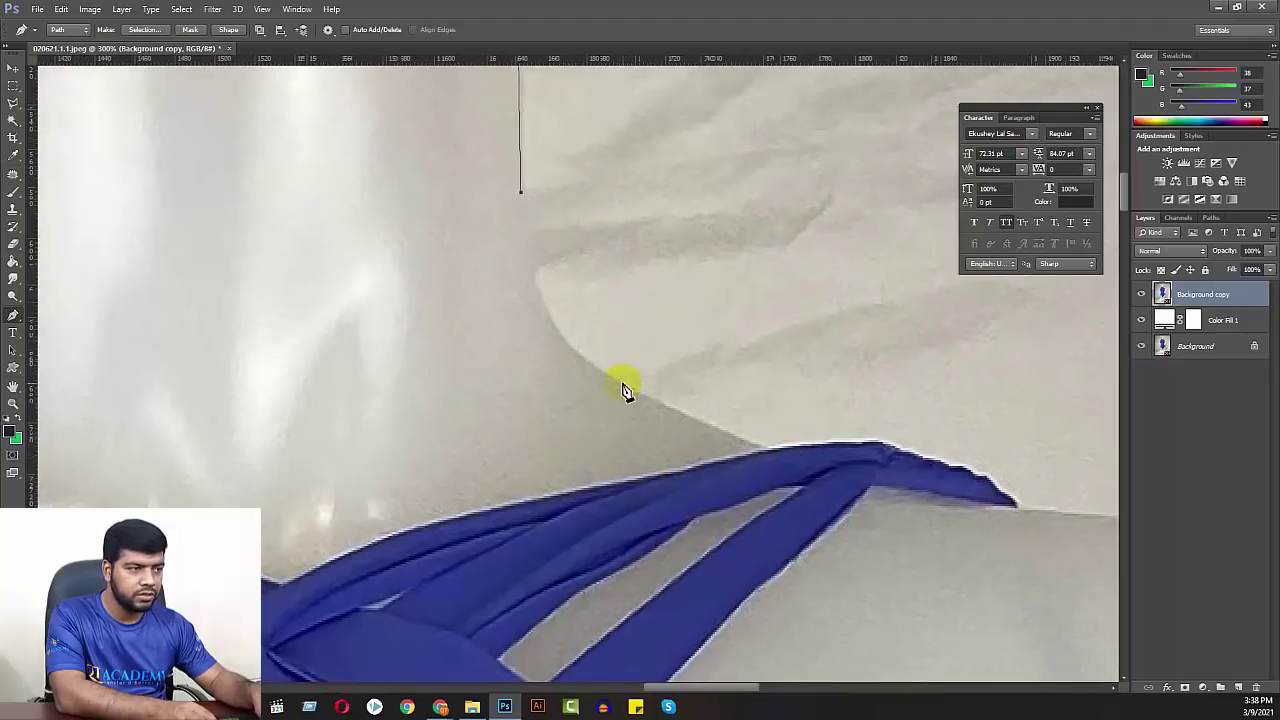
- Trace the path from the neck to the shoulder and along the strap's top edge
drag(622, 384, 725, 413)
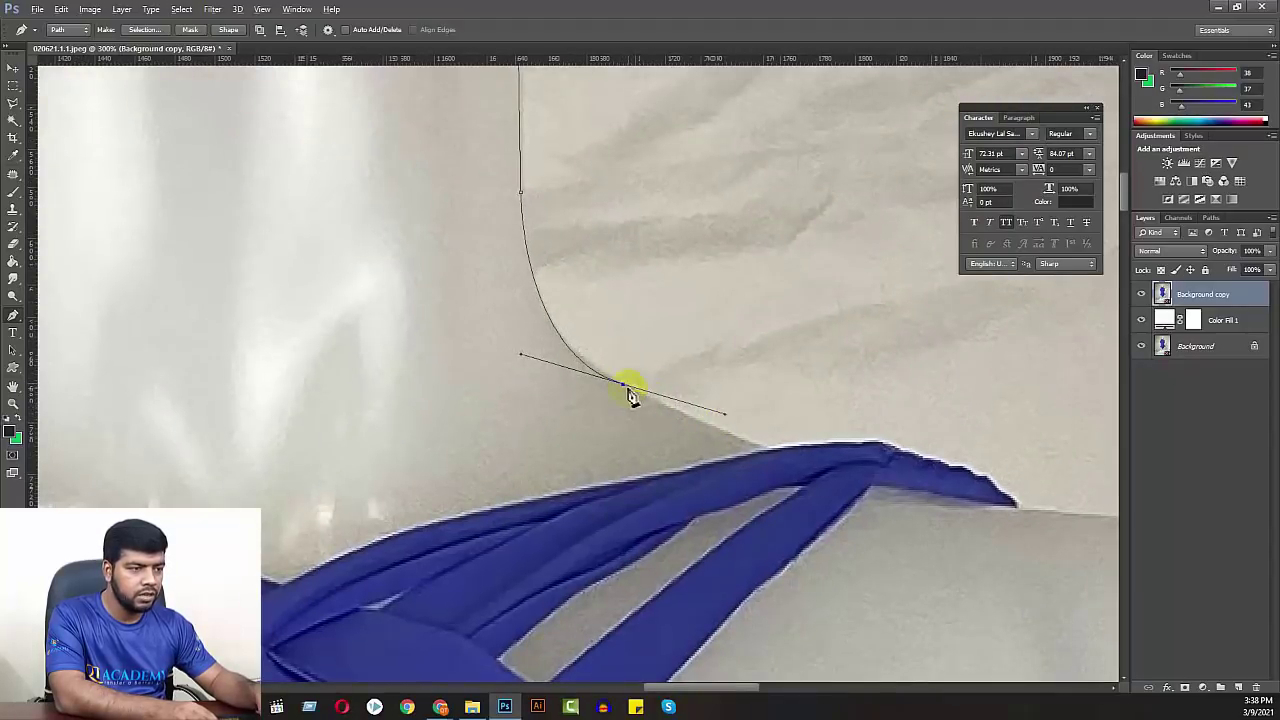
alt+click(622, 386)
scroll(620, 390, down, 3)
scroll(620, 390, right, 3)
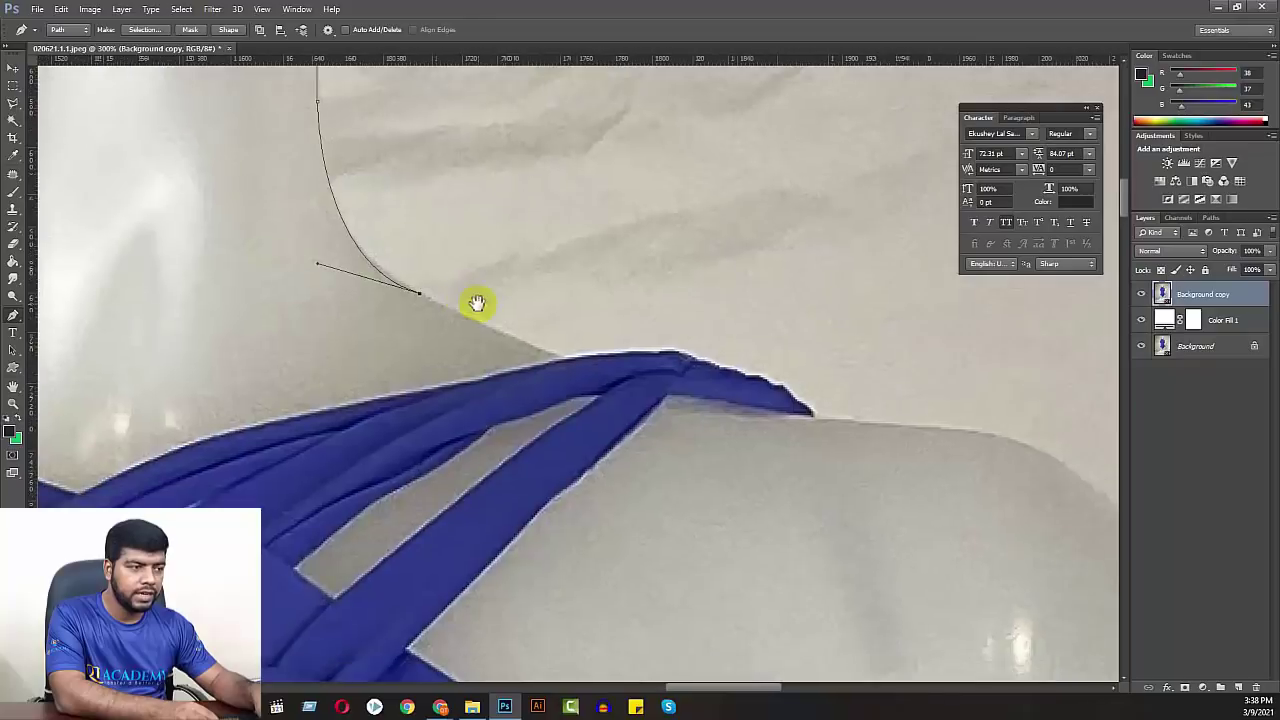
click(561, 357)
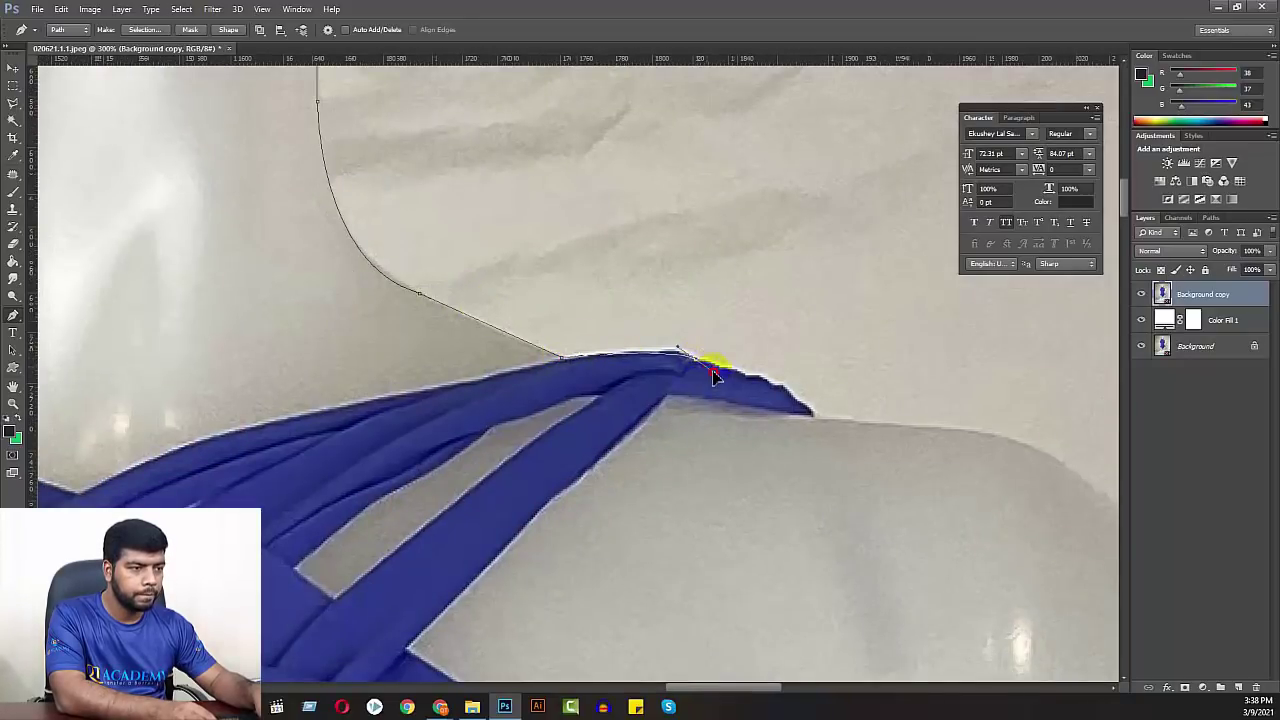
mouse_move(688, 358)
mouse_down()
mouse_move(727, 377)
mouse_move(512, 262)
mouse_up()
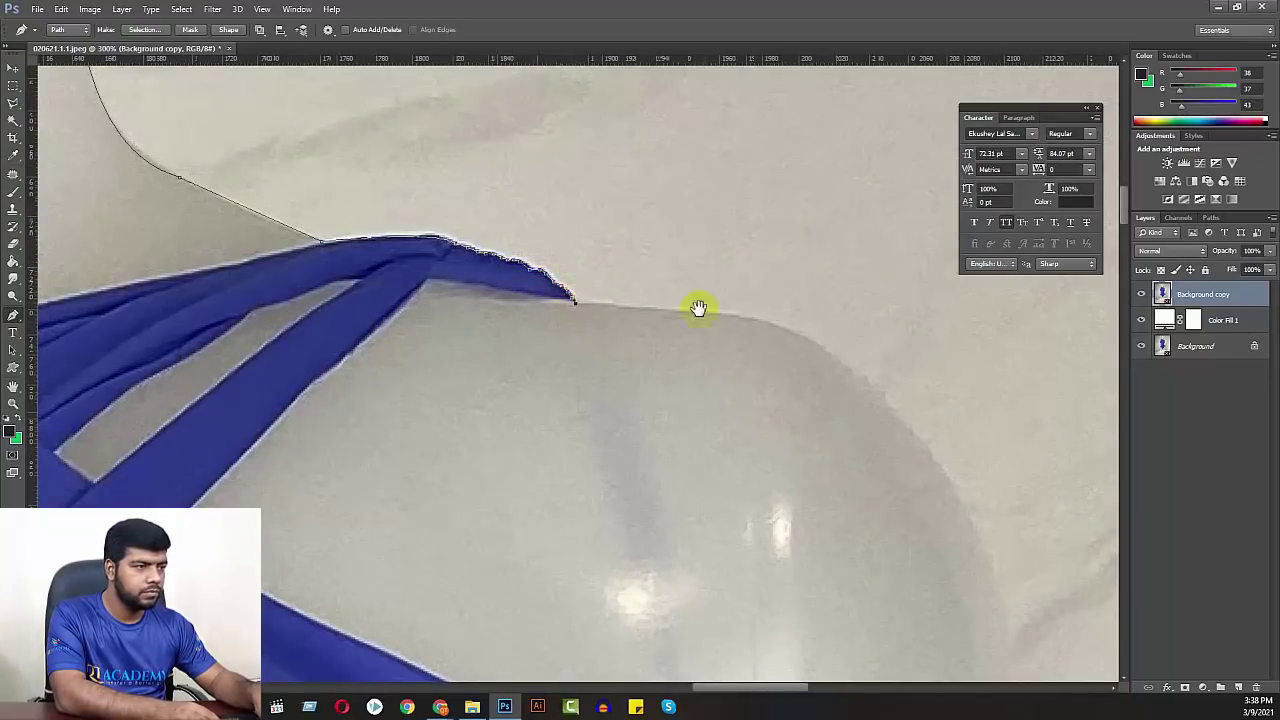
- Curve the path down the far shoulder to where it meets the swimsuit
mouse_move(698, 307)
mouse_down()
mouse_move(410, 263)
mouse_move(364, 205)
mouse_up()
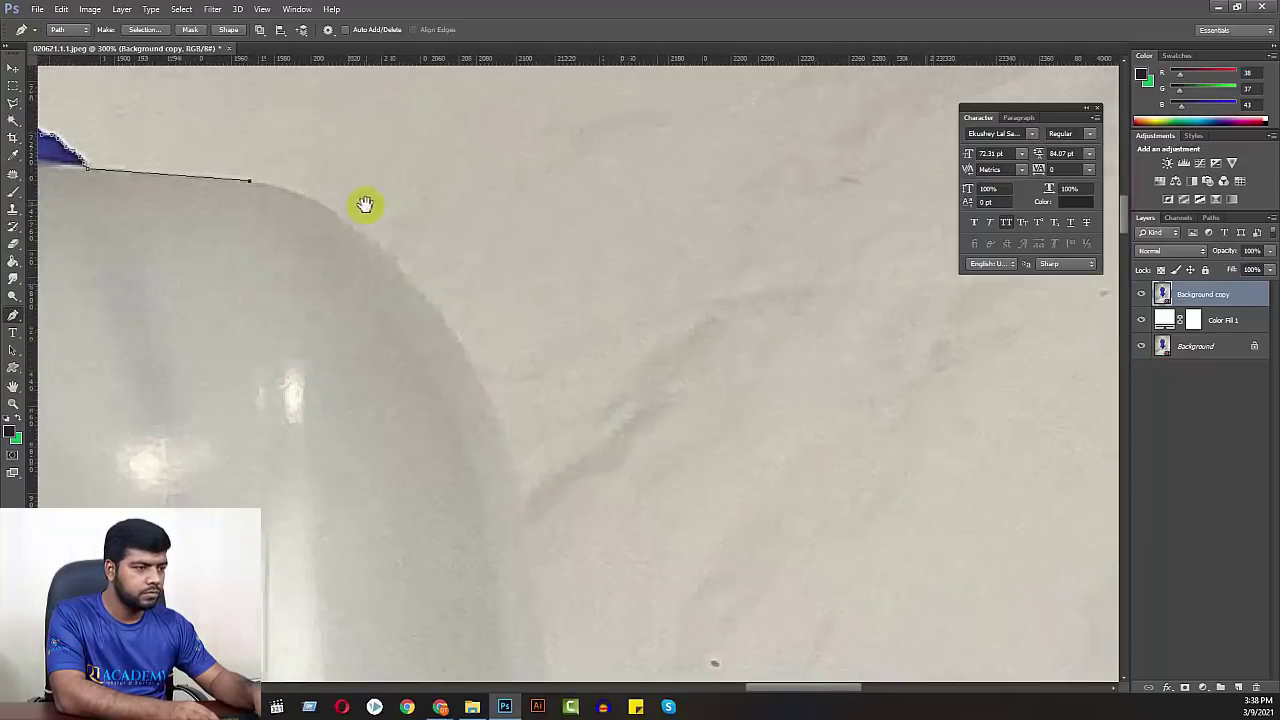
drag(509, 472, 572, 617)
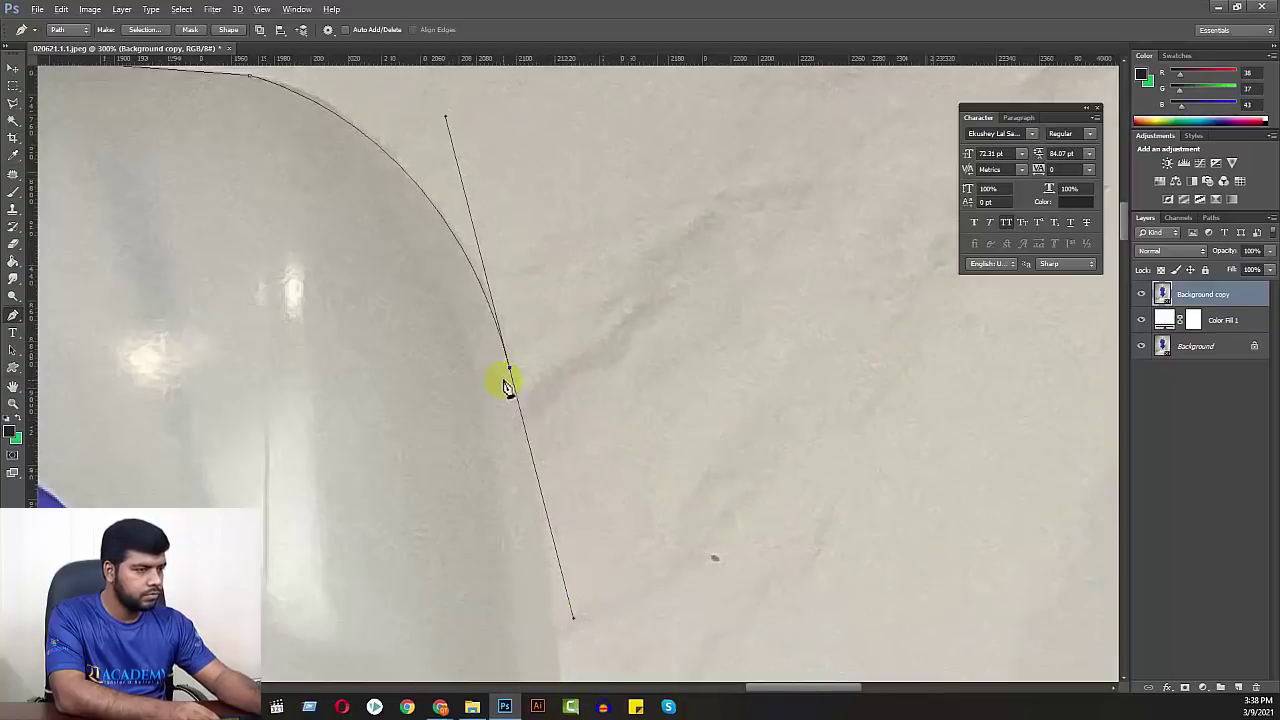
alt+click(510, 369)
scroll(512, 377, down, 1)
scroll(545, 330, down, 5)
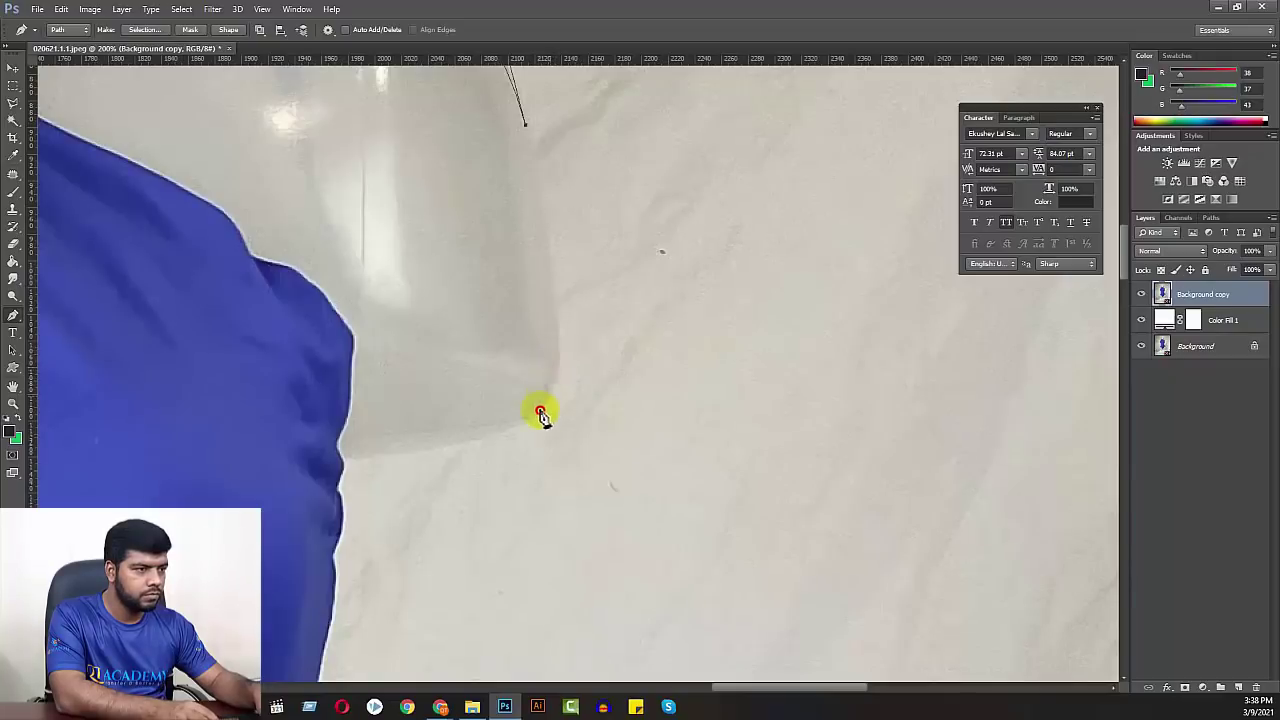
mouse_move(551, 396)
mouse_down()
mouse_move(528, 436)
mouse_move(795, 322)
mouse_up()
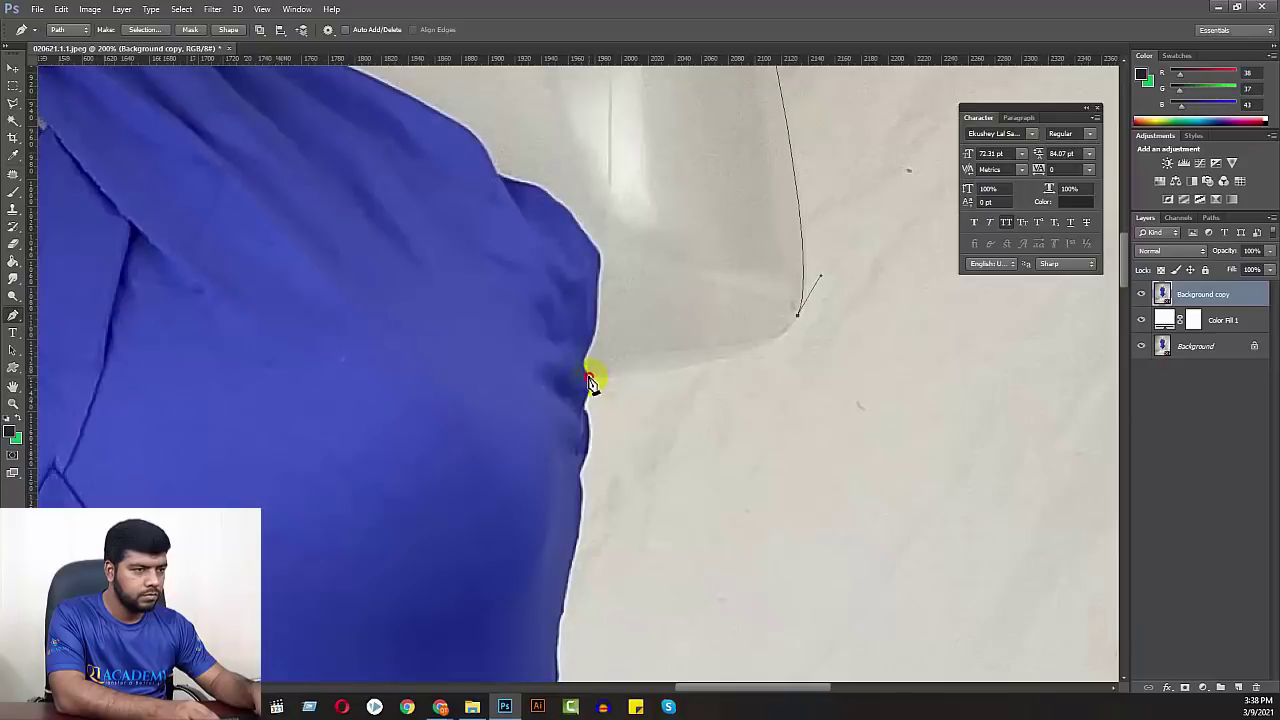
drag(589, 376, 431, 374)
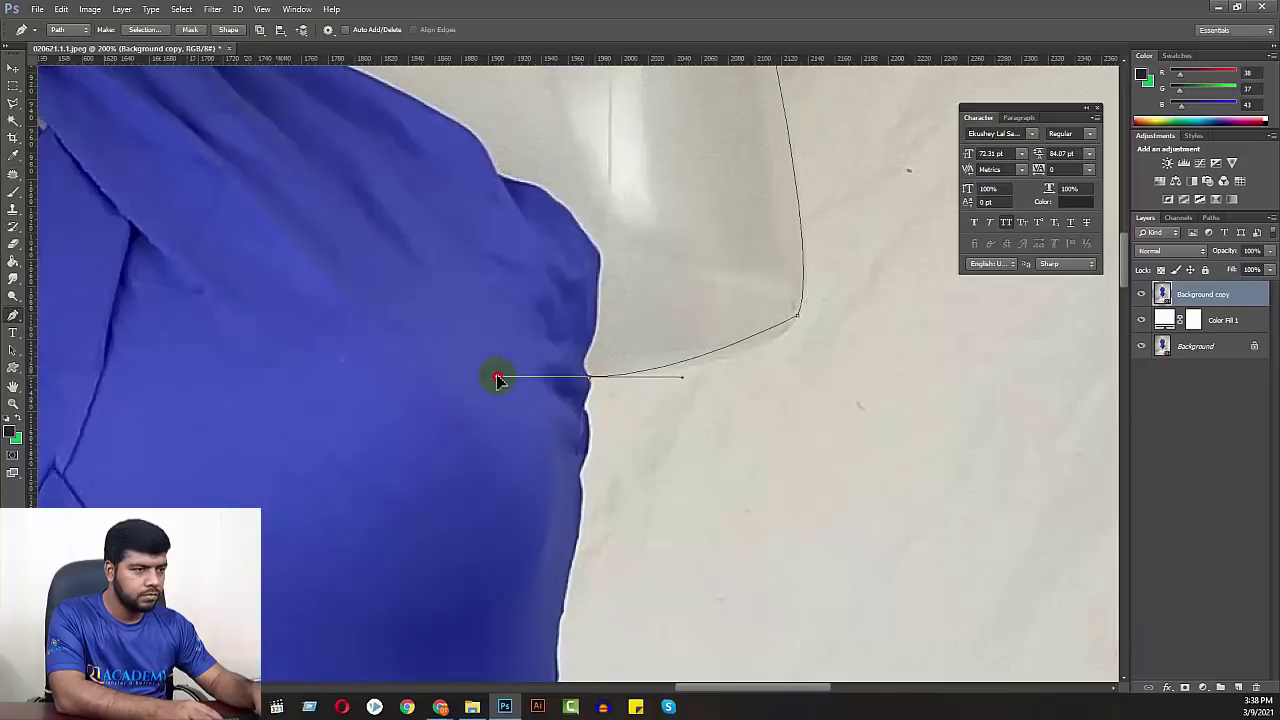
alt+click(589, 377)
- Add anchors down the upper part of the swimsuit's right side edge
scroll(608, 363, up, 1)
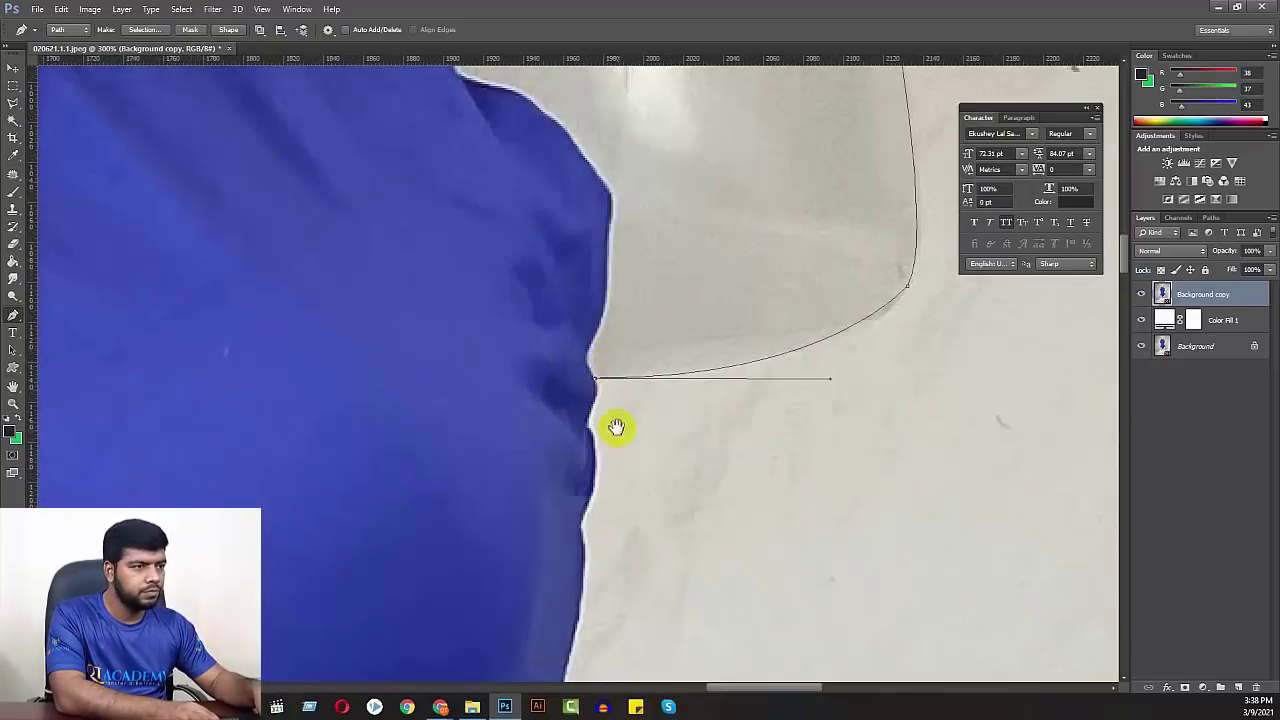
mouse_move(616, 427)
mouse_down()
mouse_move(652, 267)
mouse_move(609, 285)
mouse_up()
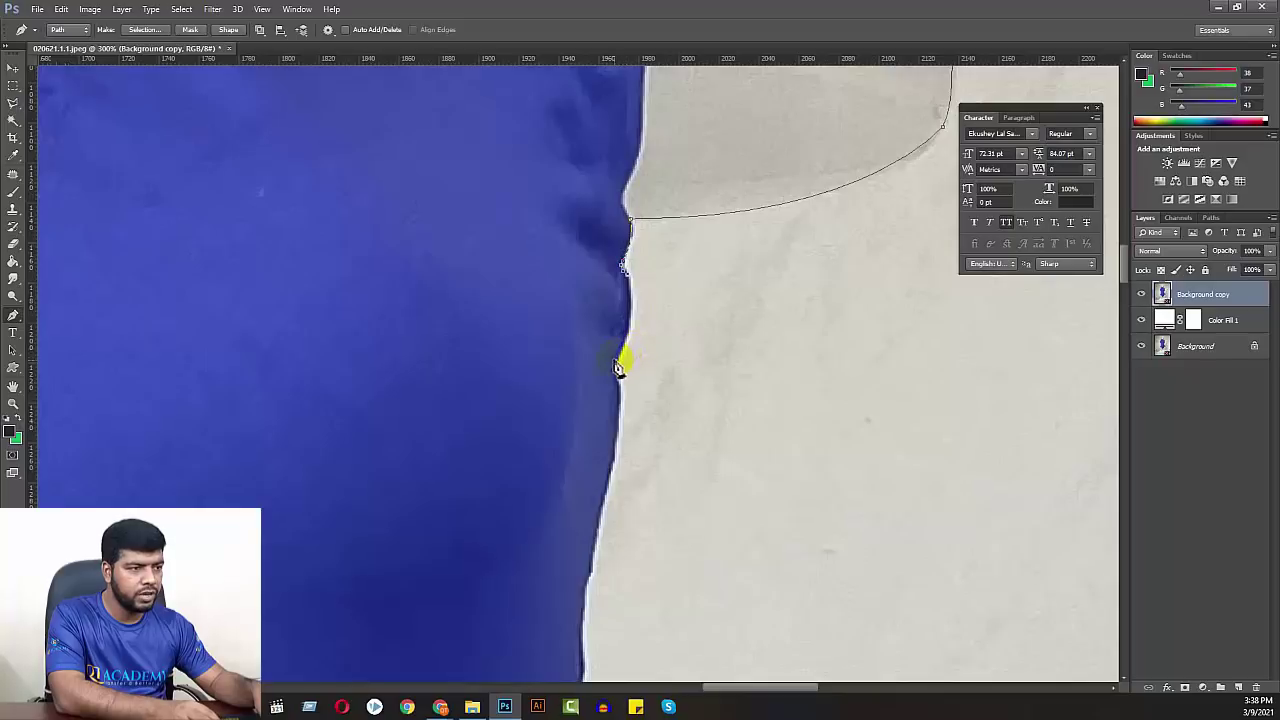
drag(615, 364, 596, 400)
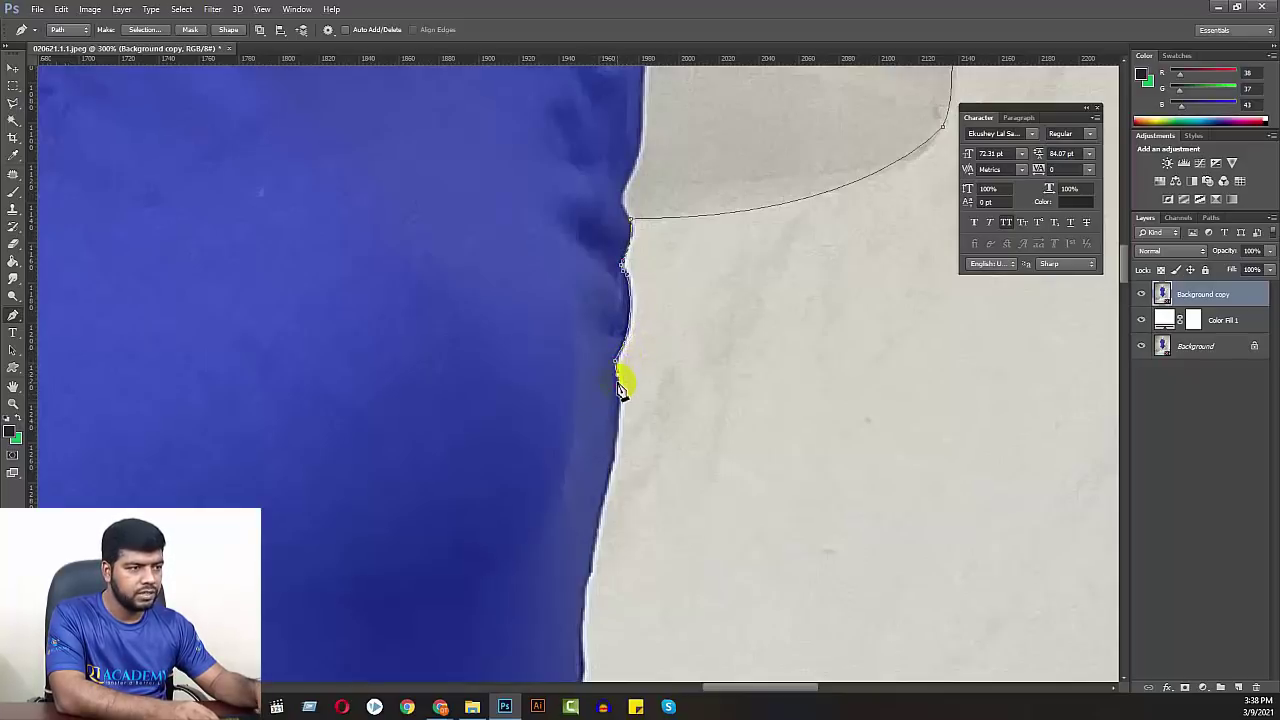
mouse_move(640, 420)
mouse_down()
mouse_move(680, 329)
mouse_move(598, 430)
mouse_up()
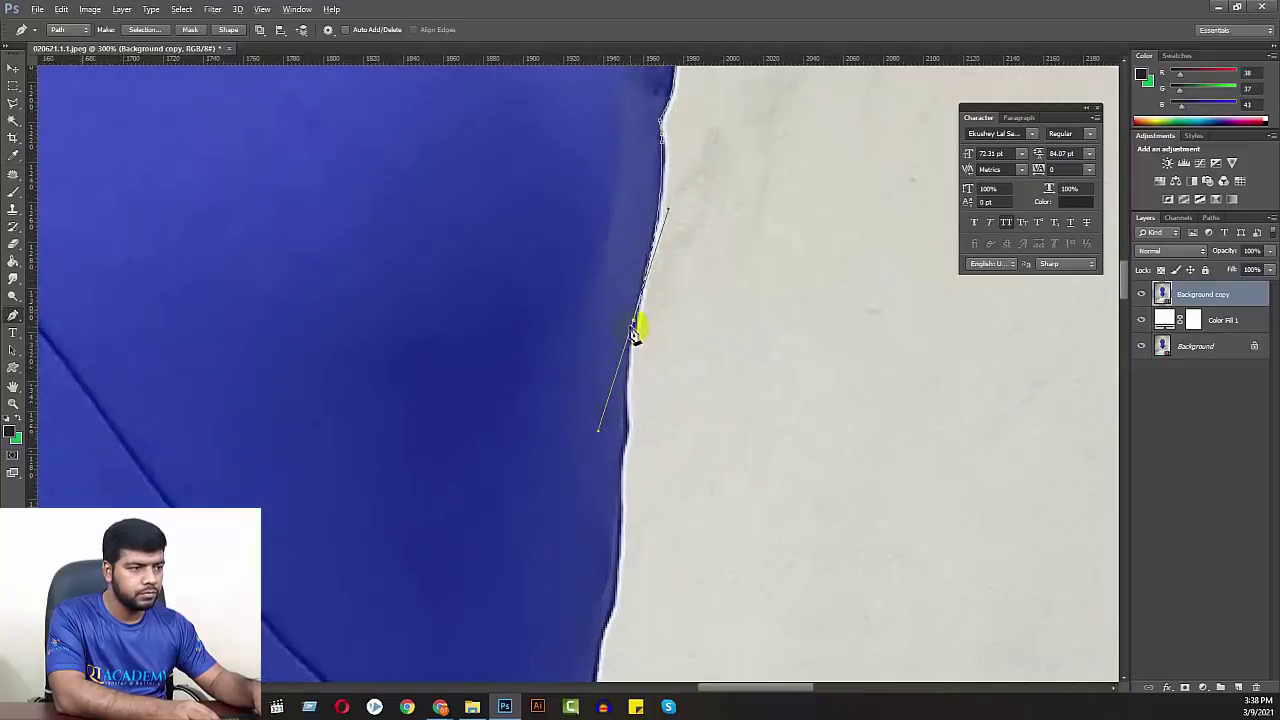
click(628, 356)
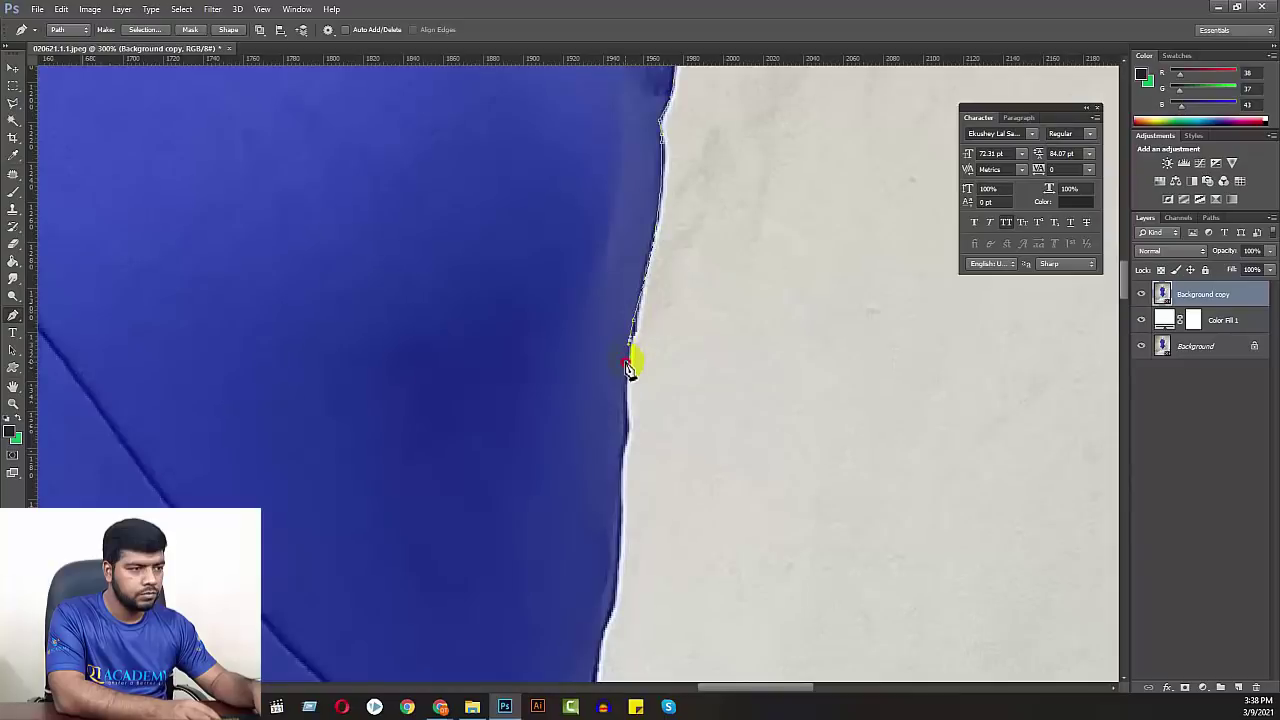
click(627, 393)
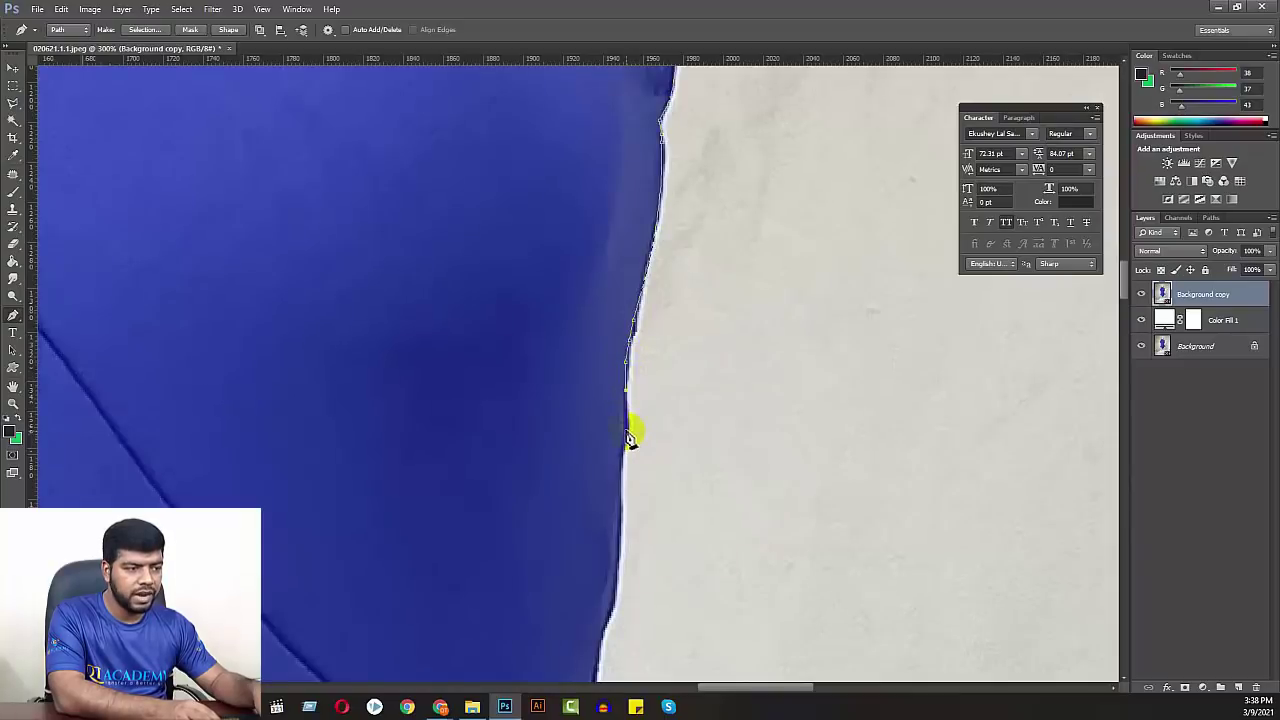
click(627, 438)
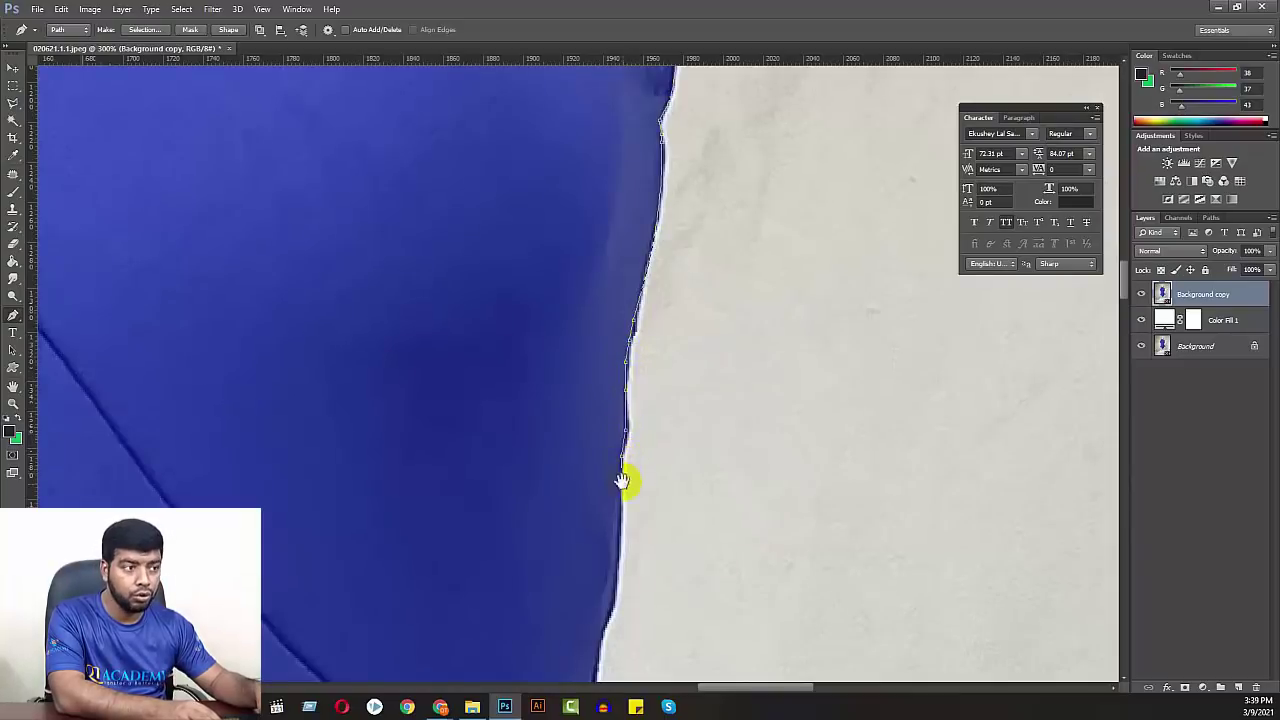
- Continue the path lower down the swimsuit edge with a smooth anchor
drag(620, 482, 617, 314)
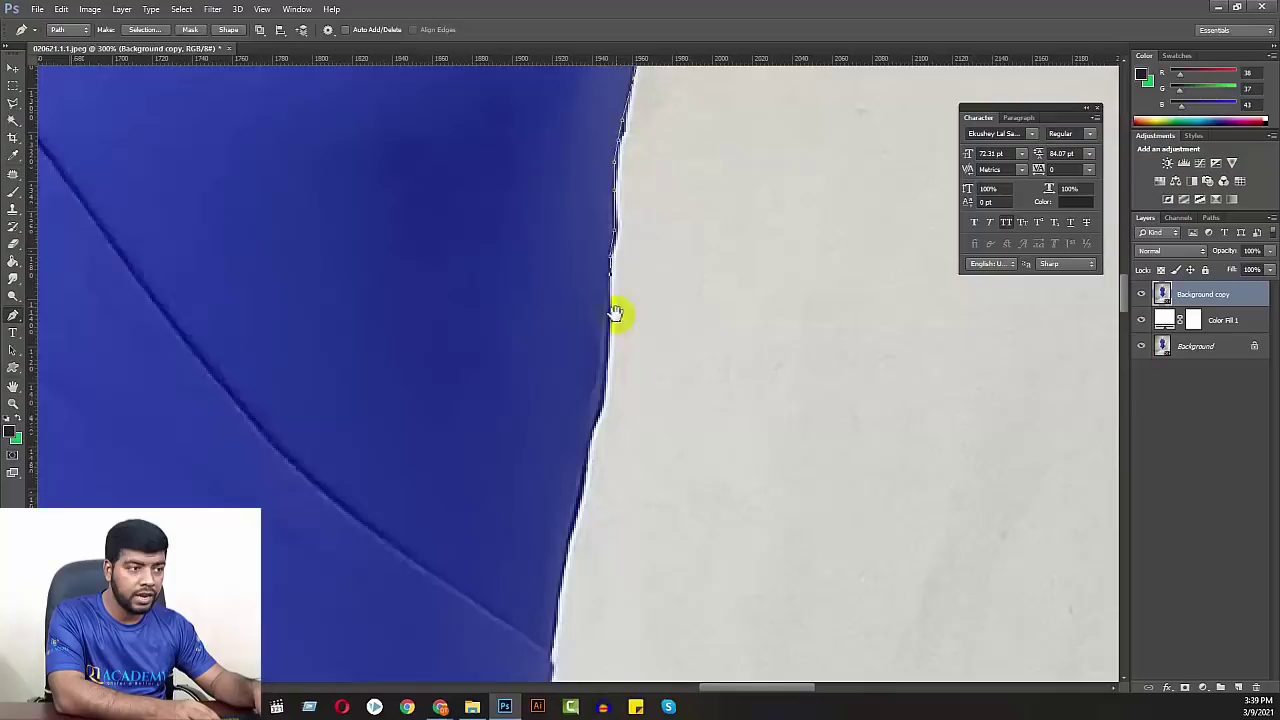
click(591, 400)
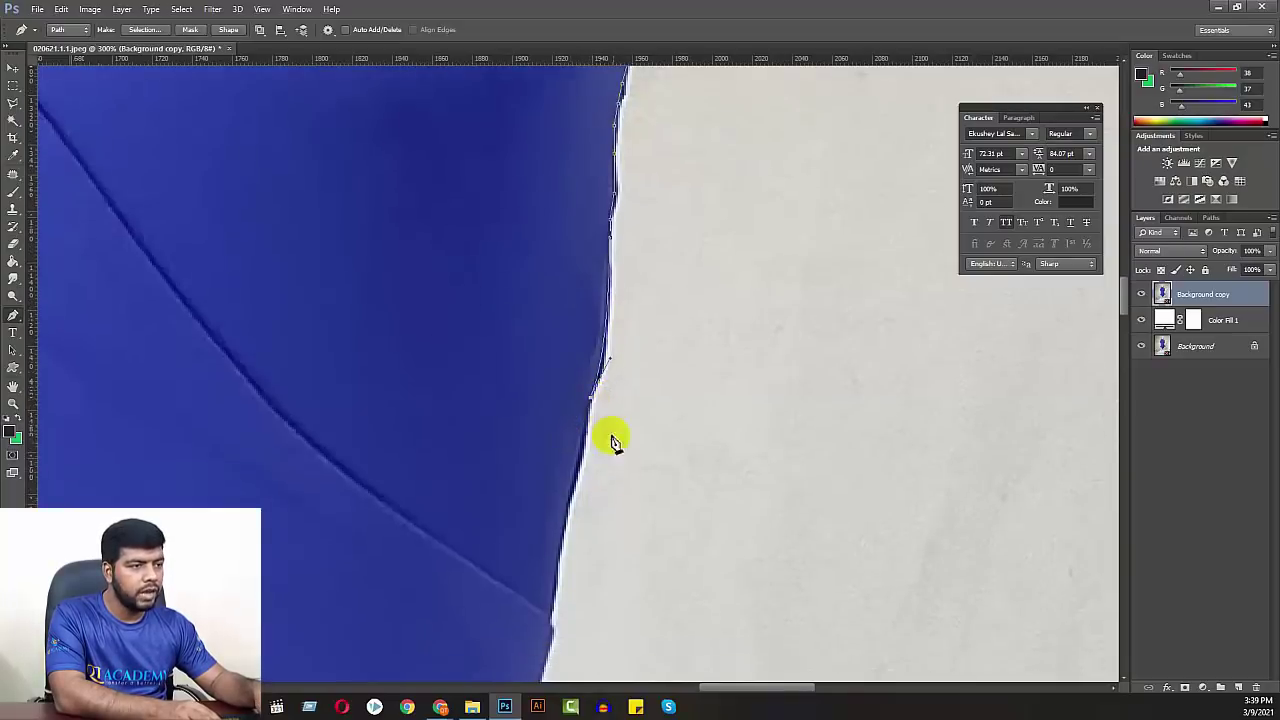
drag(614, 441, 674, 257)
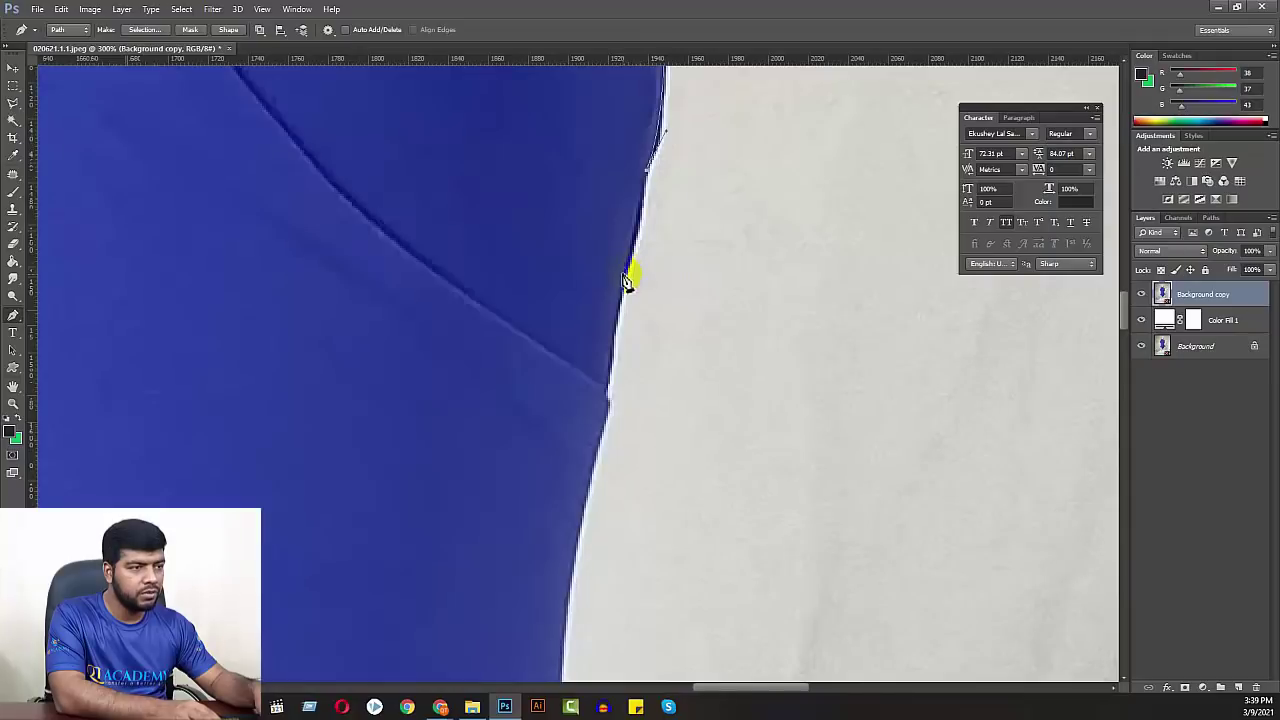
click(608, 385)
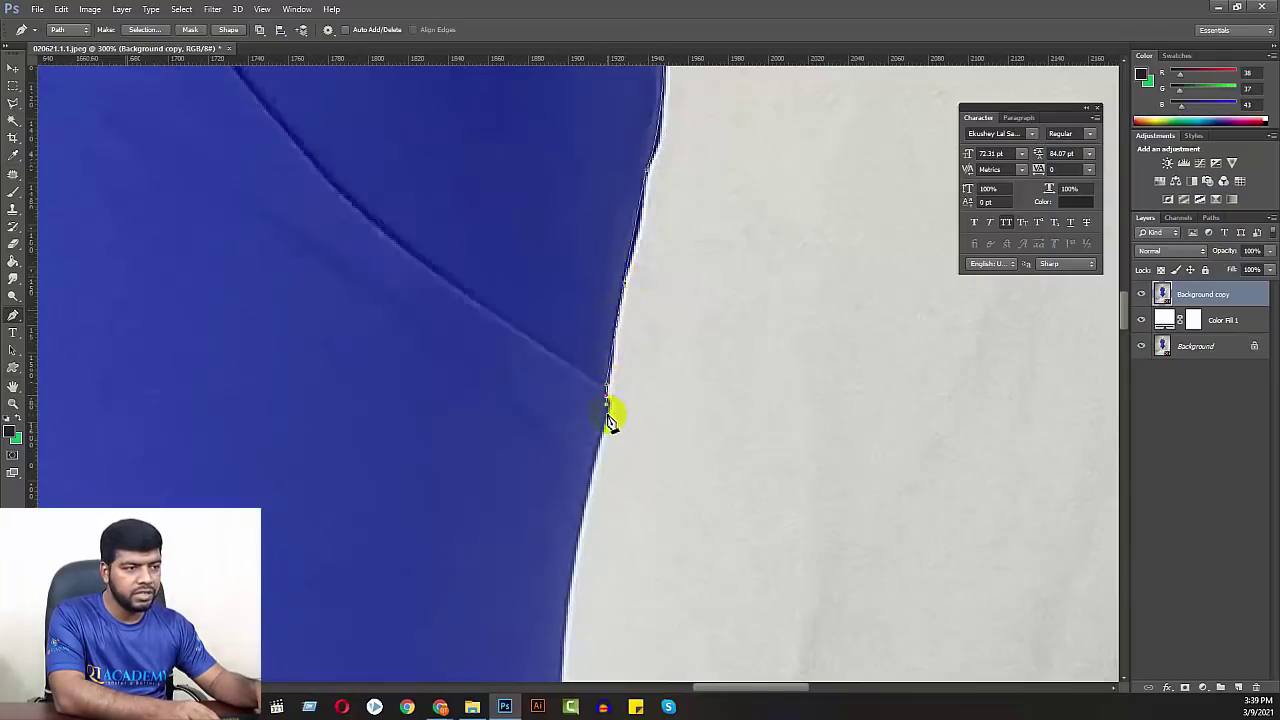
drag(614, 457, 711, 255)
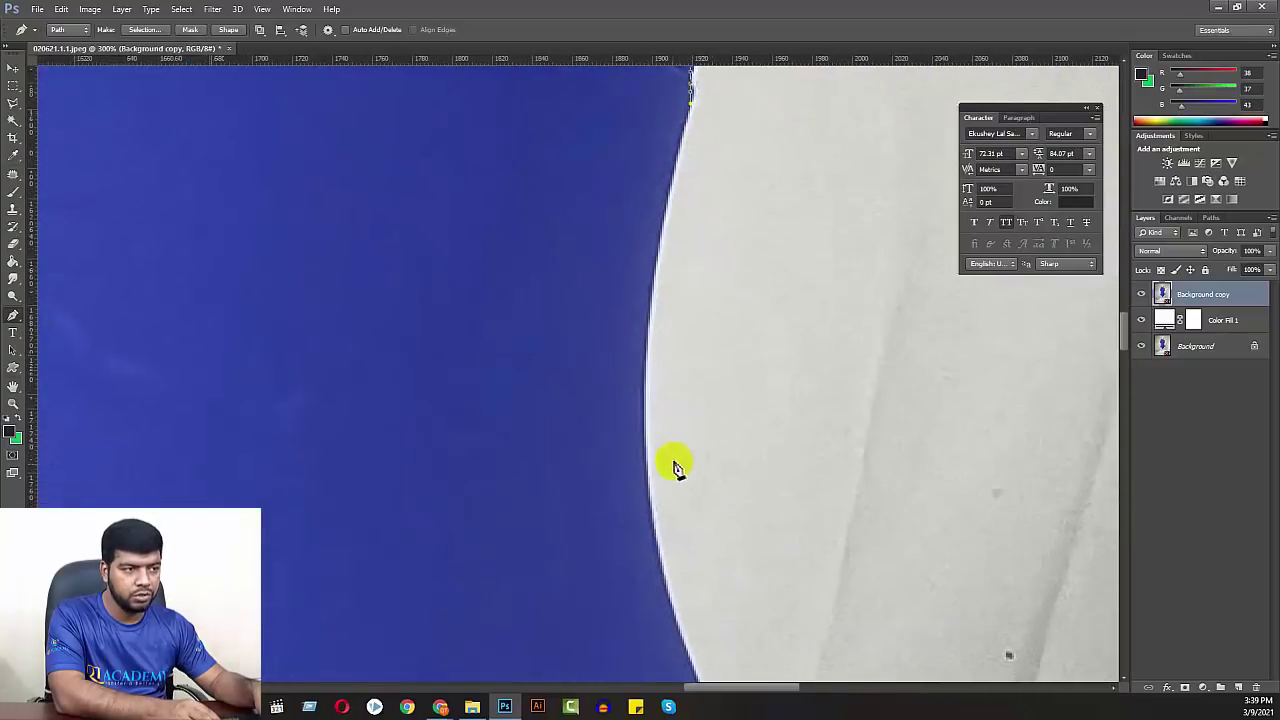
drag(648, 472, 663, 643)
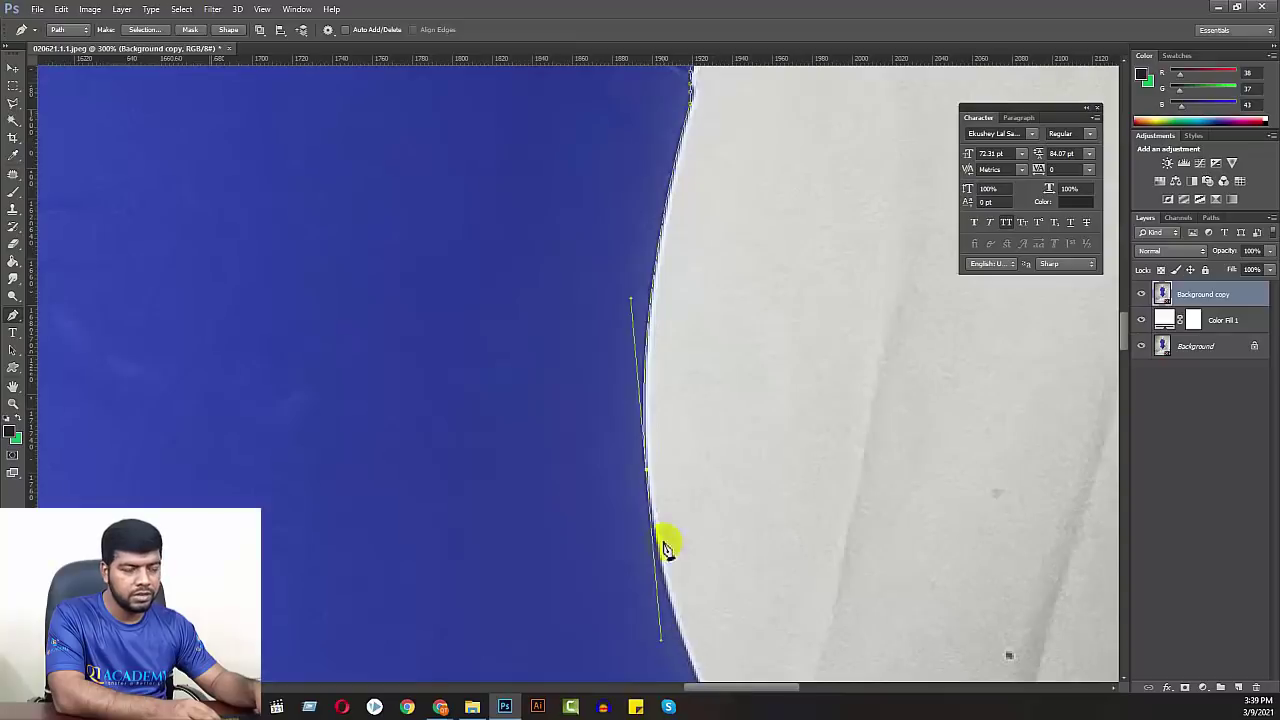
alt+click(648, 472)
- Curve the path along the remaining edge down to the hem corner
scroll(717, 503, down, 3)
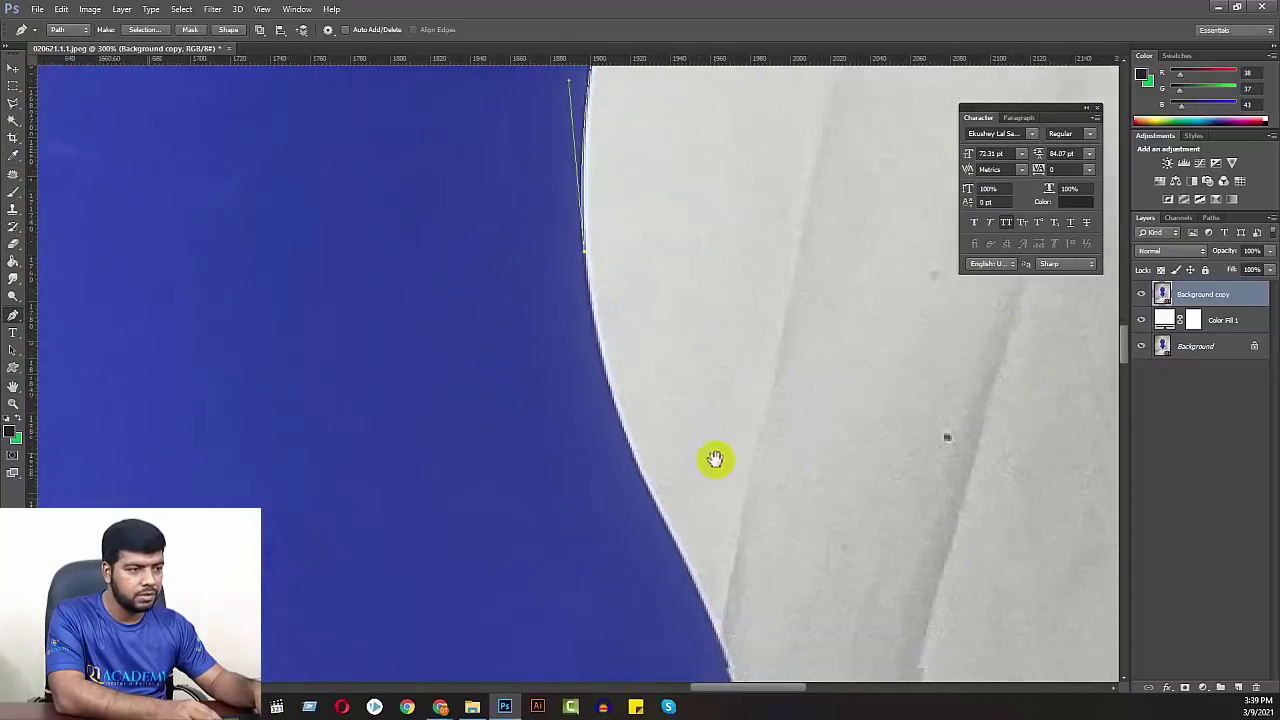
scroll(714, 457, down, 2)
mouse_move(632, 403)
mouse_down()
mouse_move(686, 496)
mouse_move(654, 280)
mouse_up()
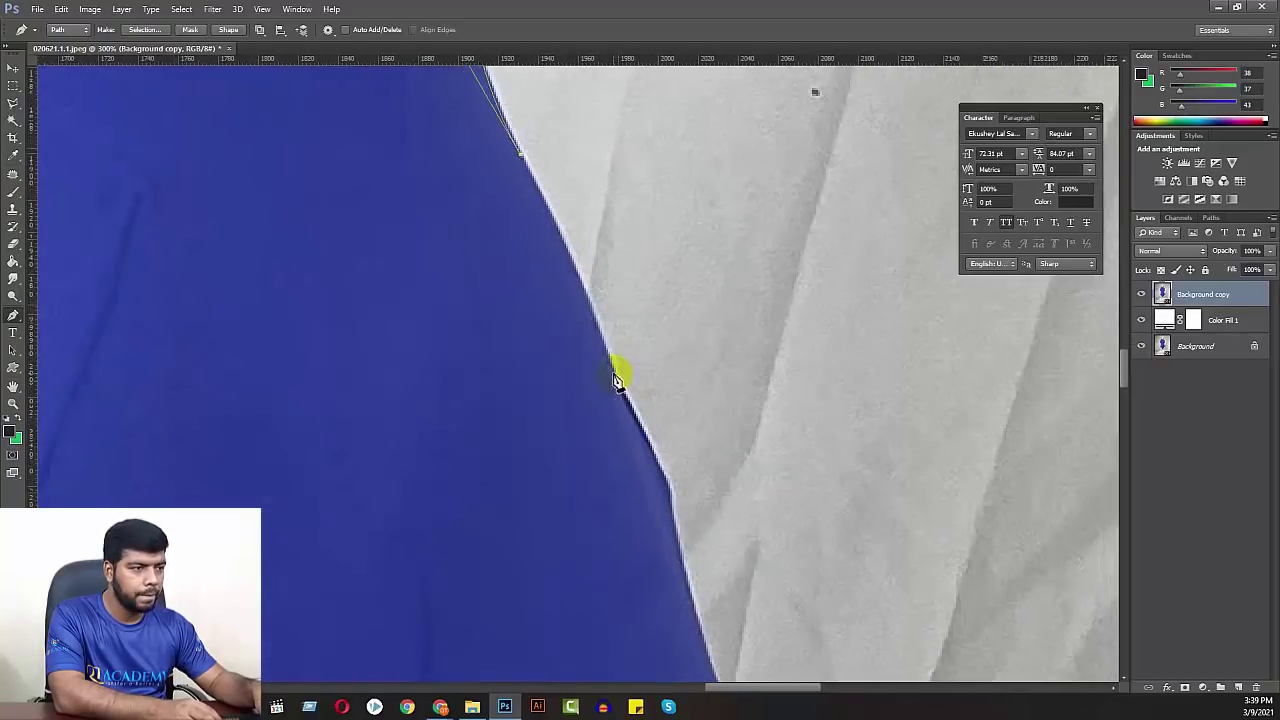
drag(614, 373, 631, 446)
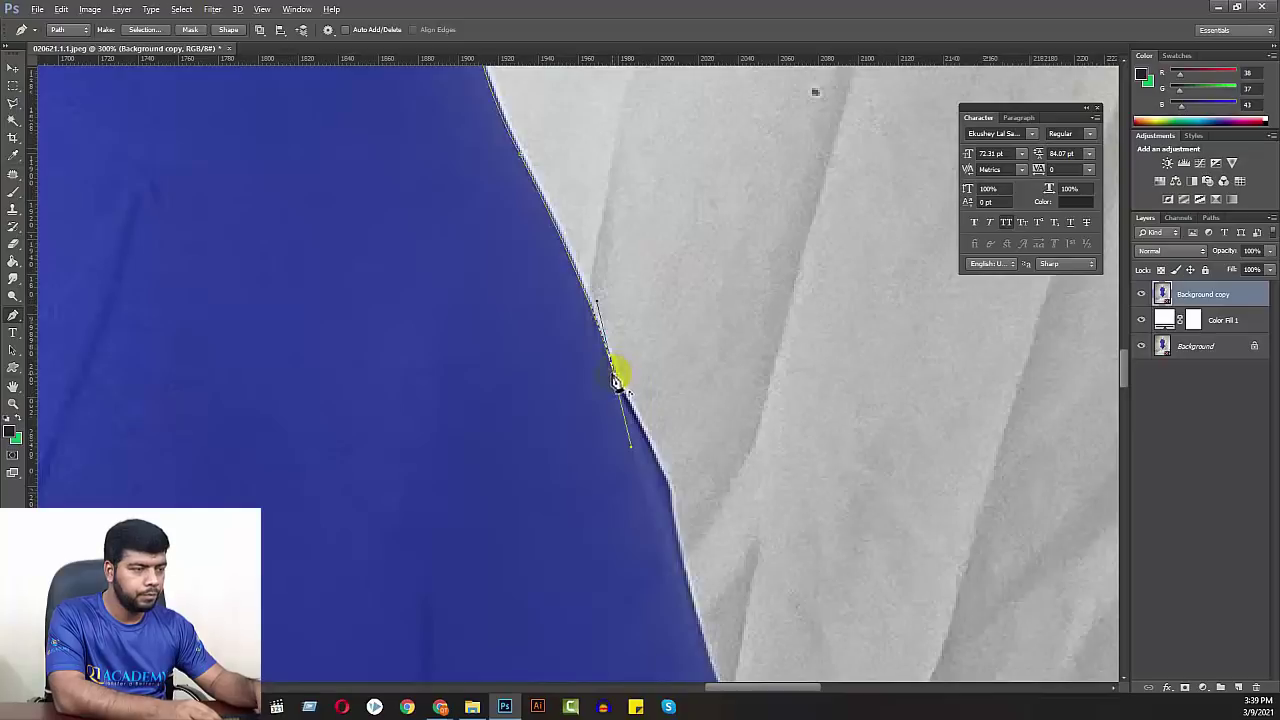
drag(680, 429, 623, 251)
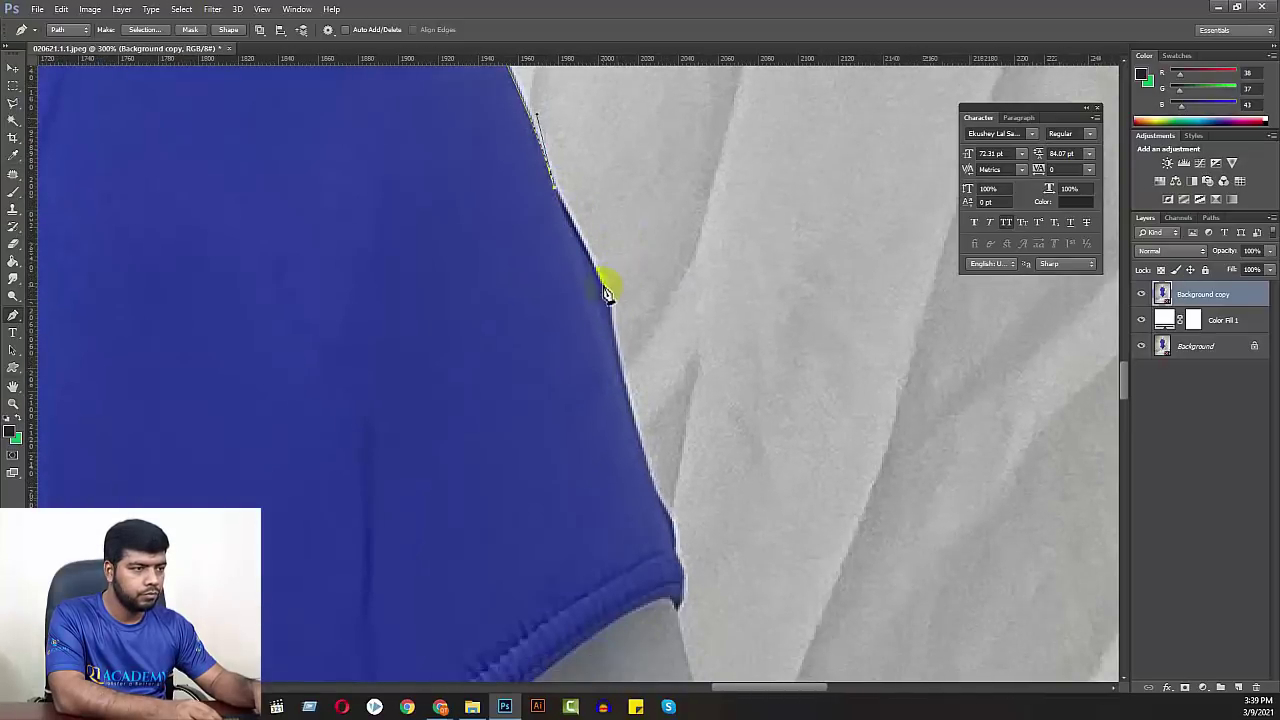
mouse_move(609, 318)
mouse_down()
mouse_move(617, 354)
mouse_move(628, 289)
mouse_up()
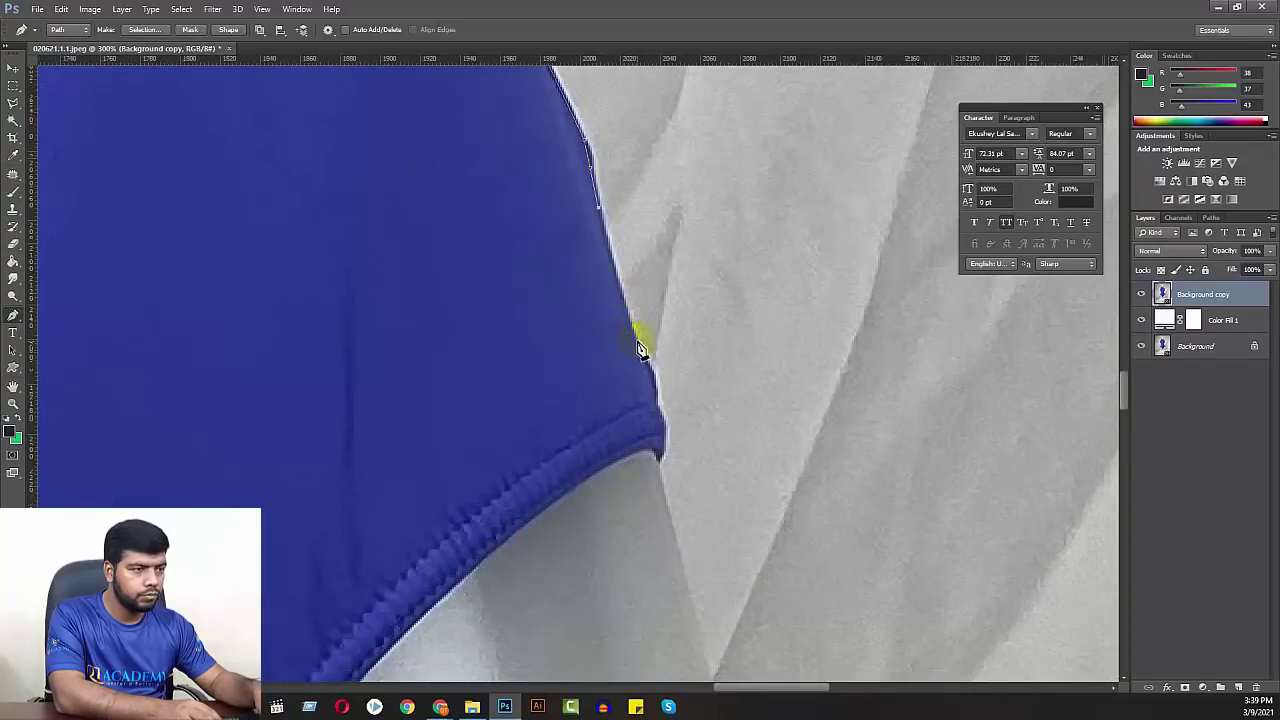
drag(640, 346, 652, 368)
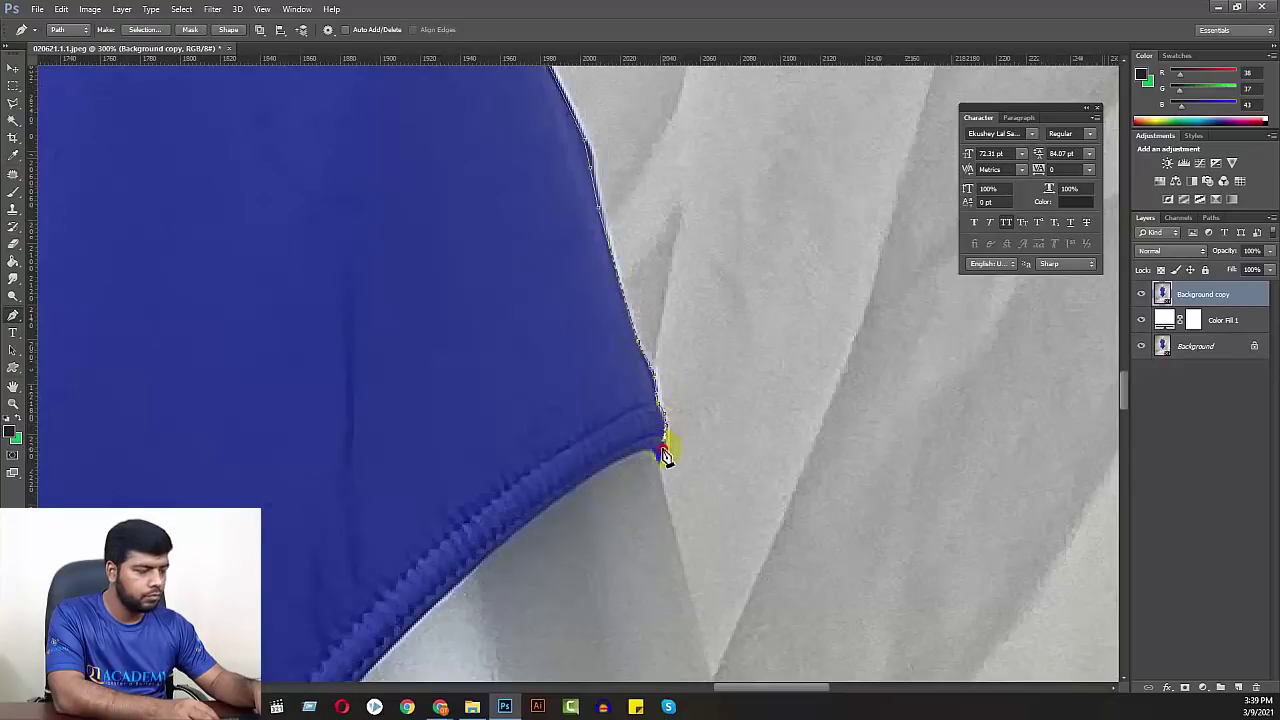
- Zoom out to 100% and curve the path down along the mannequin leg
drag(660, 462, 569, 200)
key(ctrl+minus)
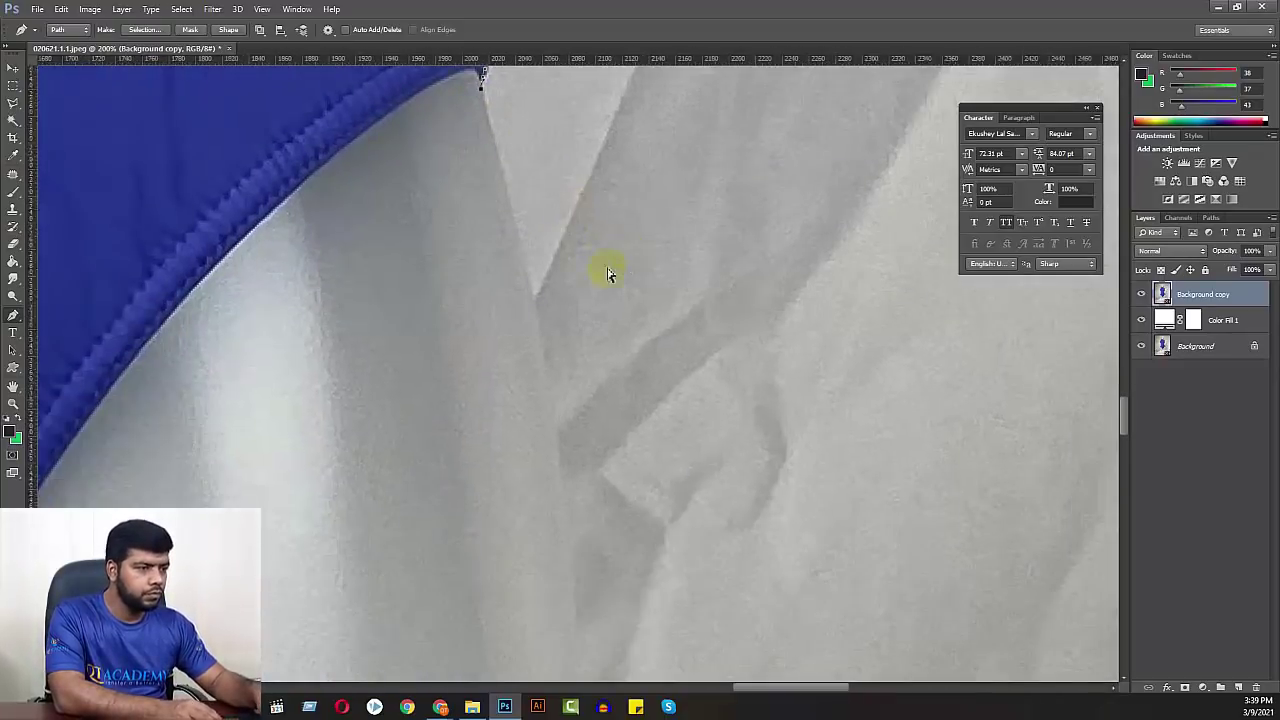
key(ctrl+minus)
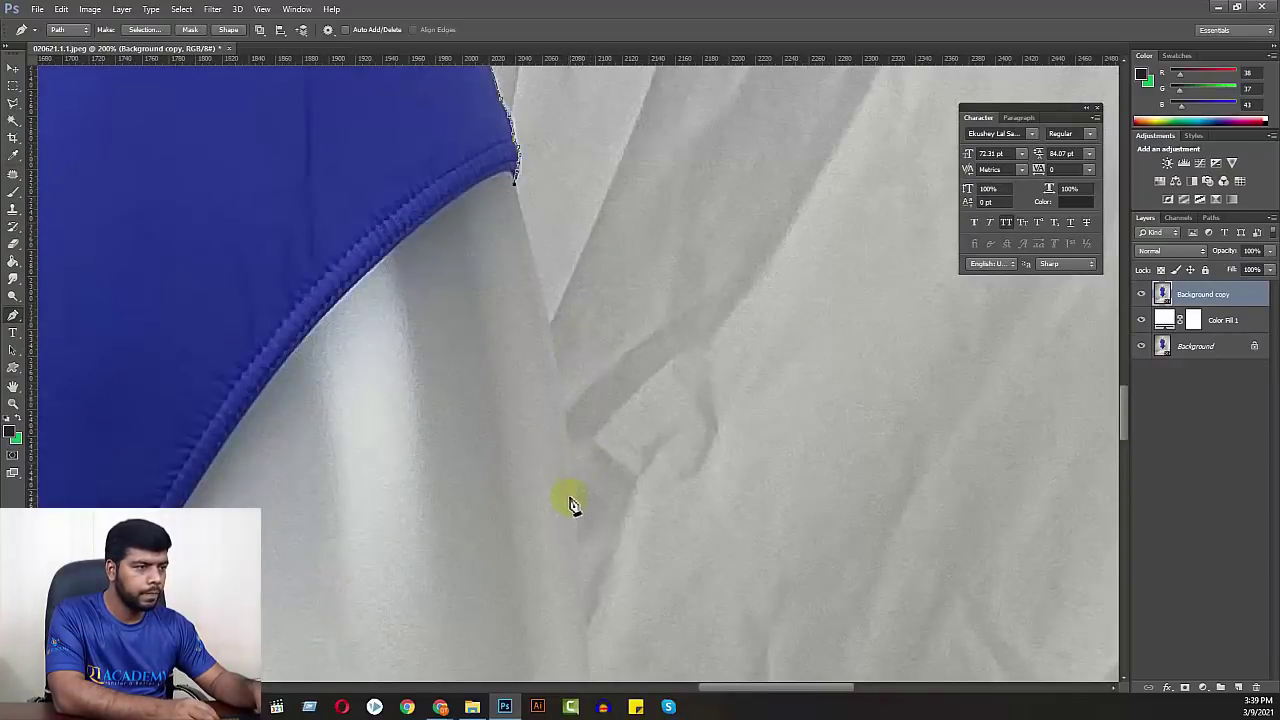
drag(570, 497, 577, 635)
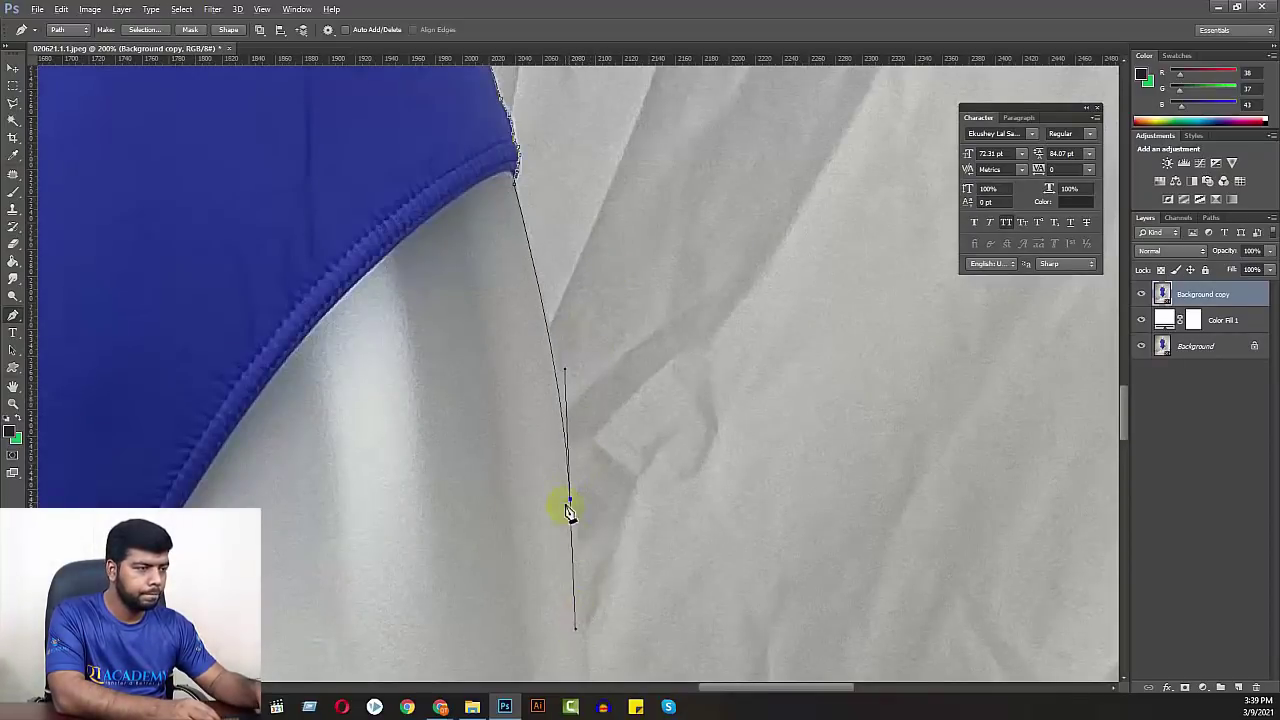
scroll(608, 580, down, 5)
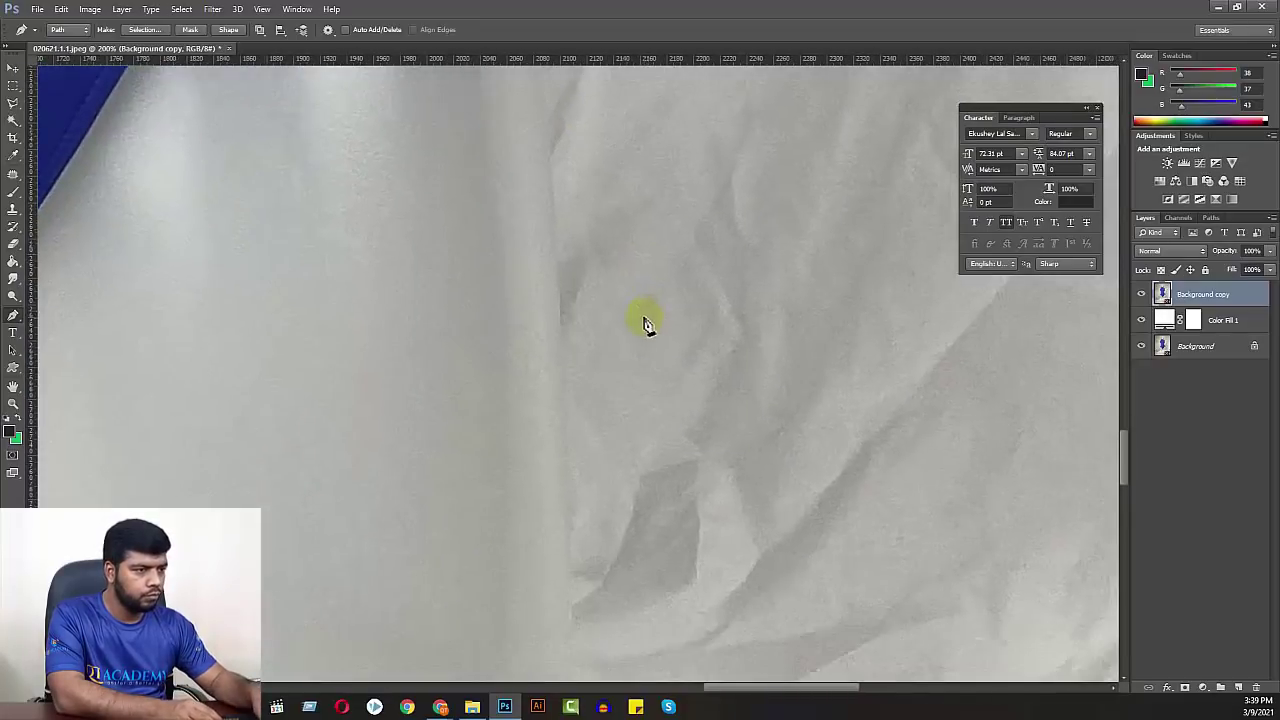
key(ctrl+minus)
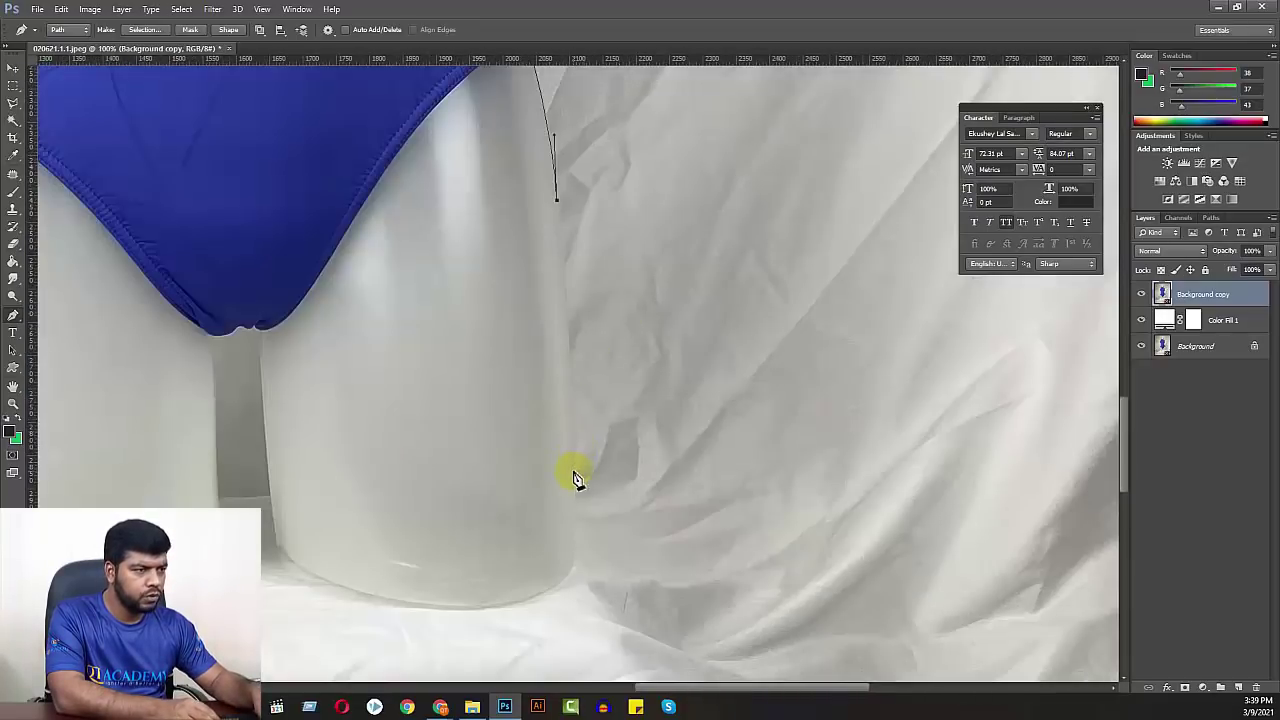
drag(572, 472, 570, 545)
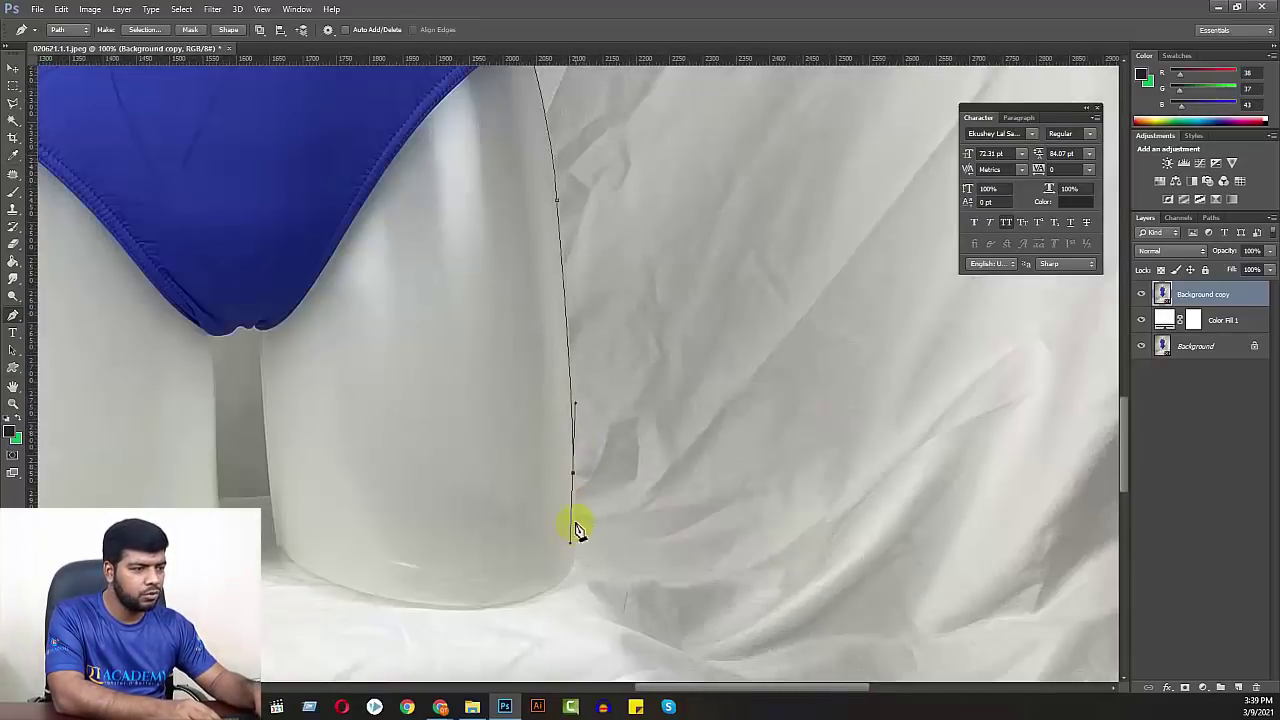
alt+click(573, 472)
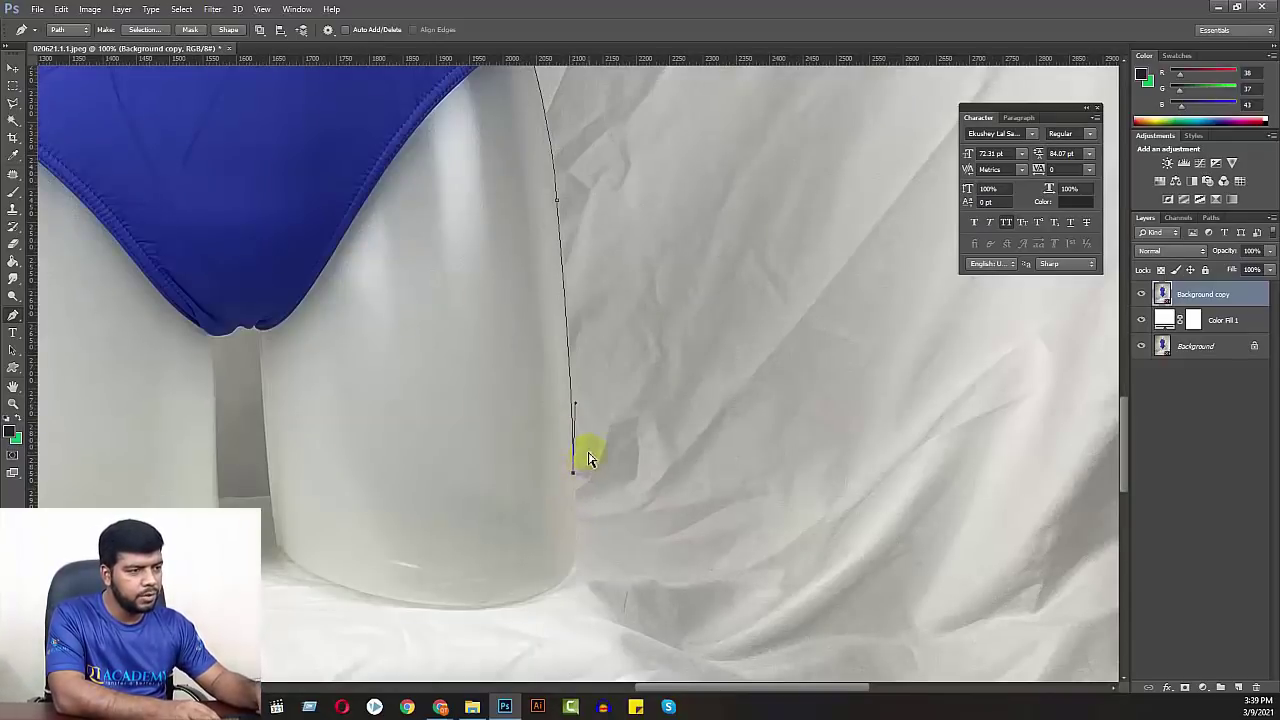
- At 200% zoom, wrap the path around the curved bottom of the leg base
key(ctrl+plus)
scroll(580, 465, down, 5)
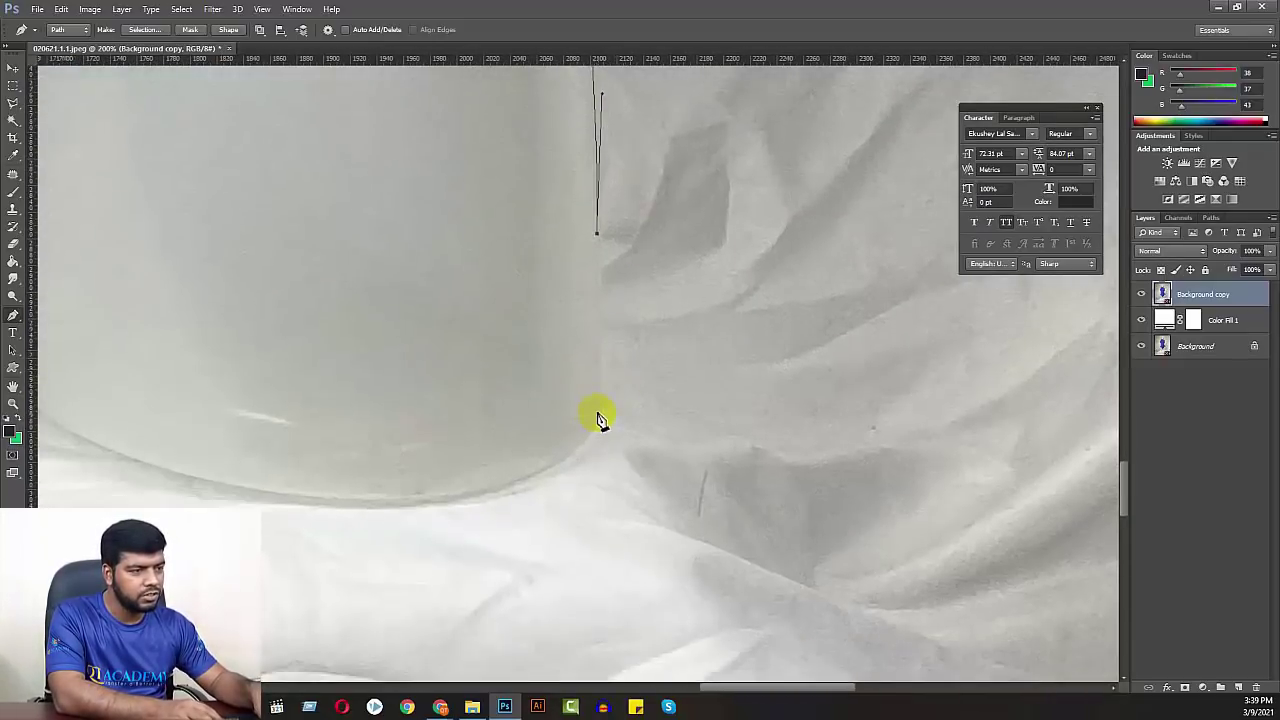
click(598, 400)
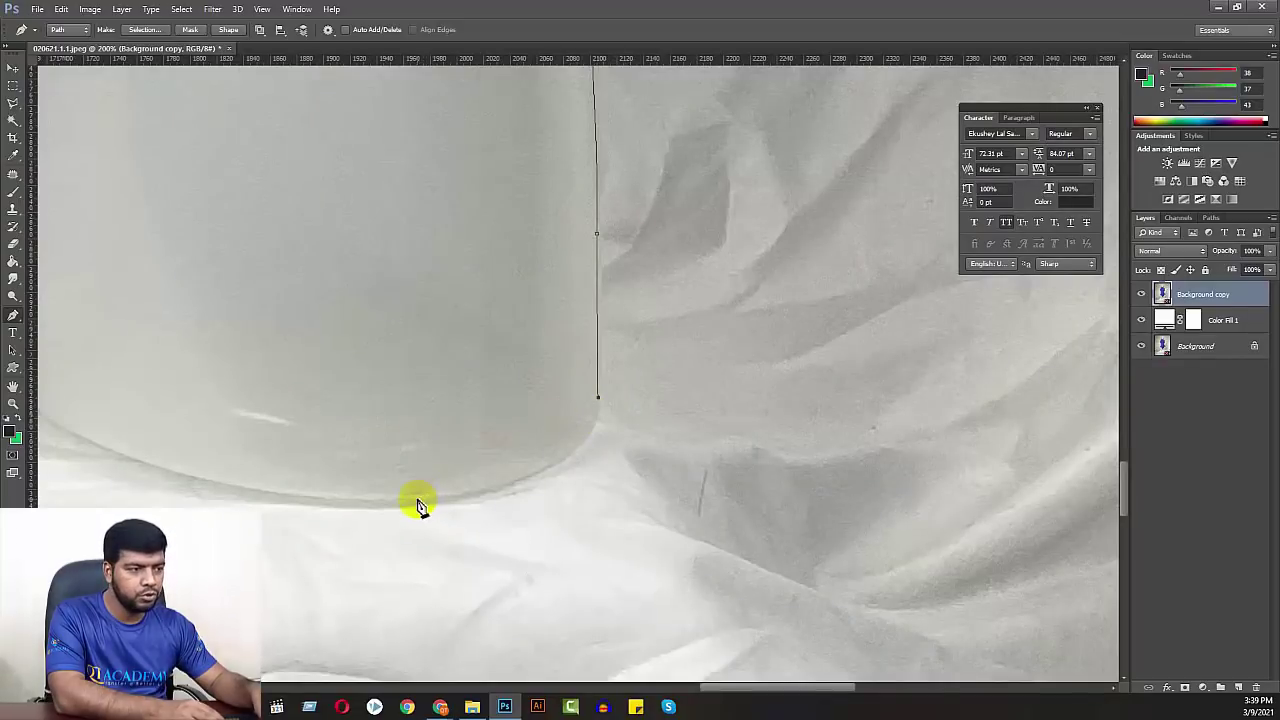
drag(414, 498, 213, 510)
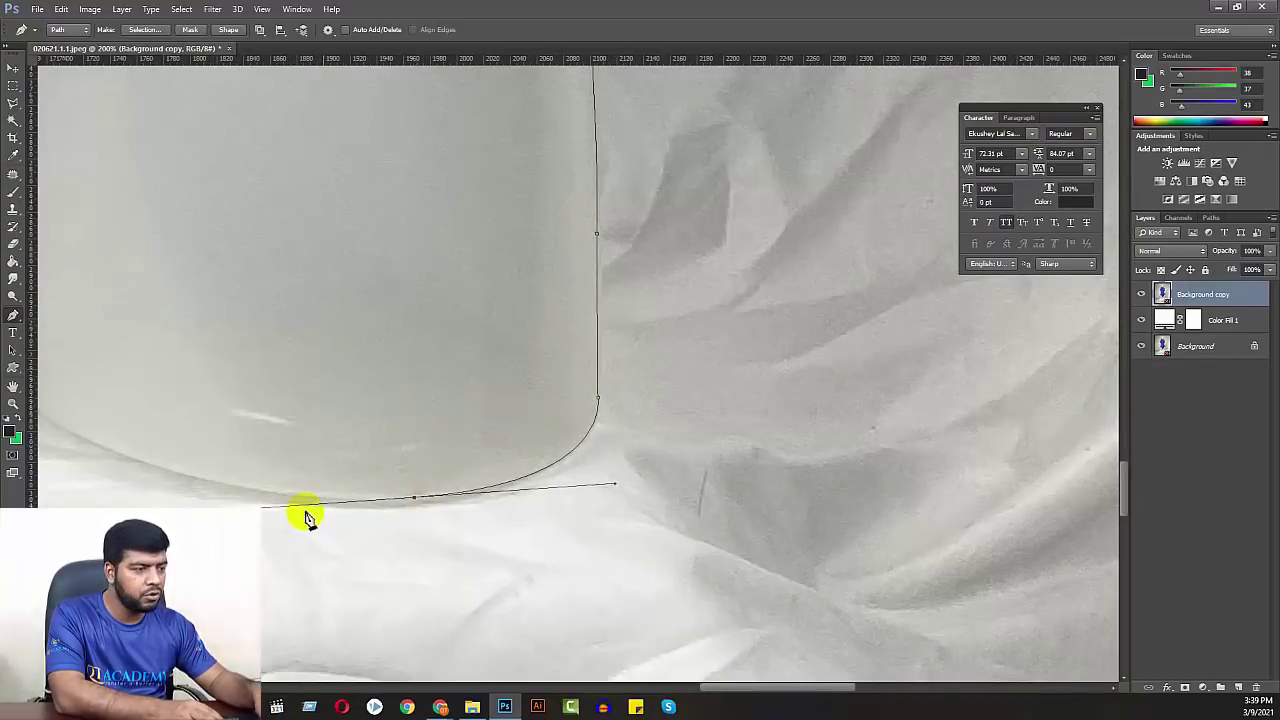
mouse_move(417, 503)
mouse_down()
mouse_move(569, 503)
mouse_move(609, 523)
mouse_up()
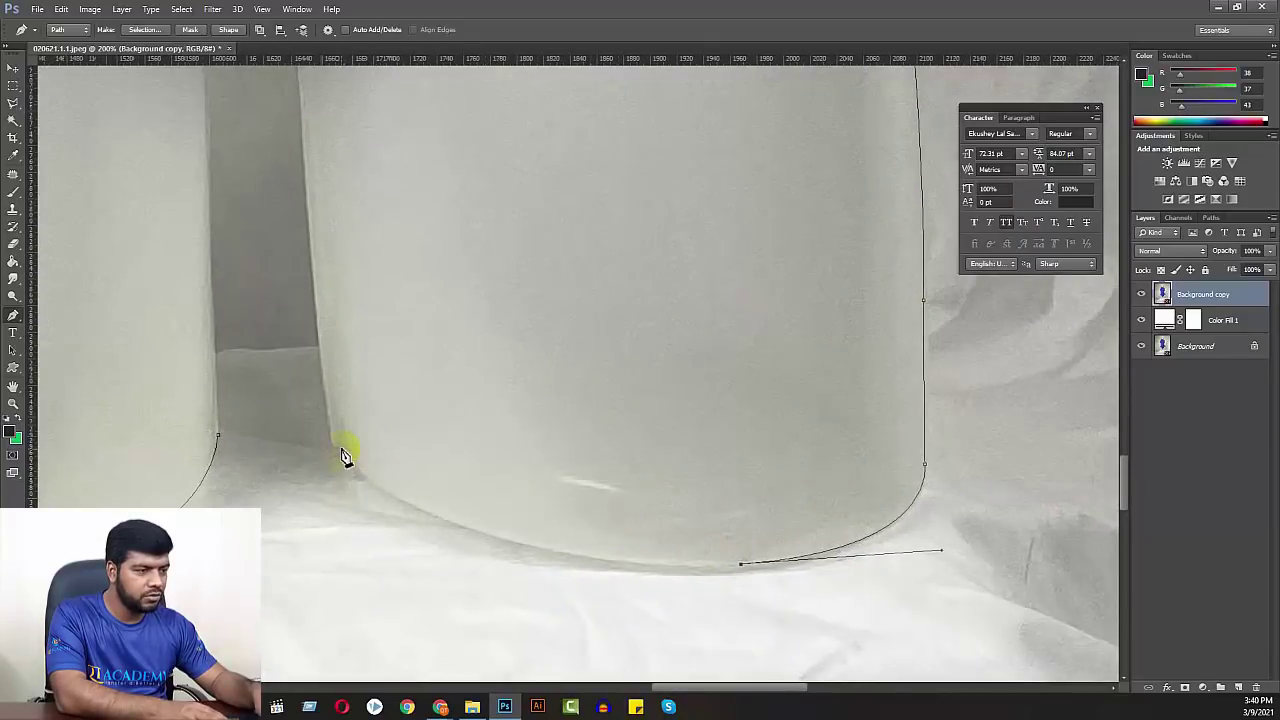
drag(343, 452, 232, 331)
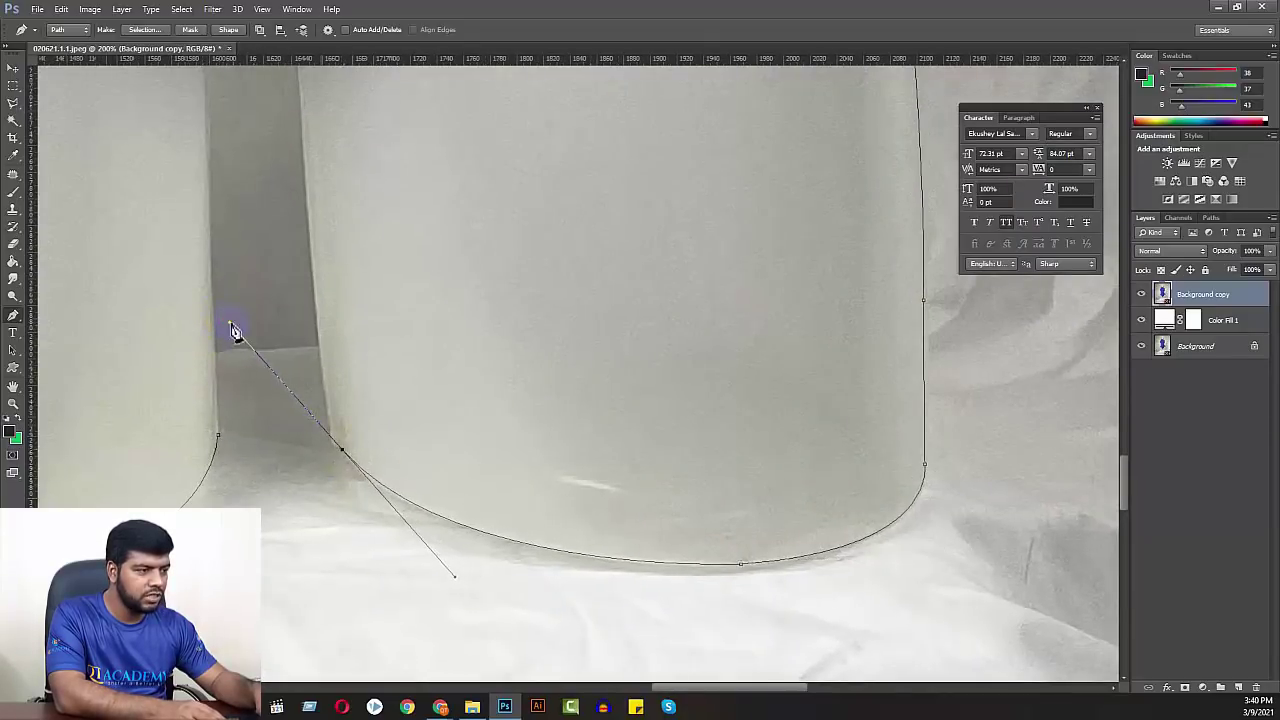
alt+click(356, 448)
click(335, 445)
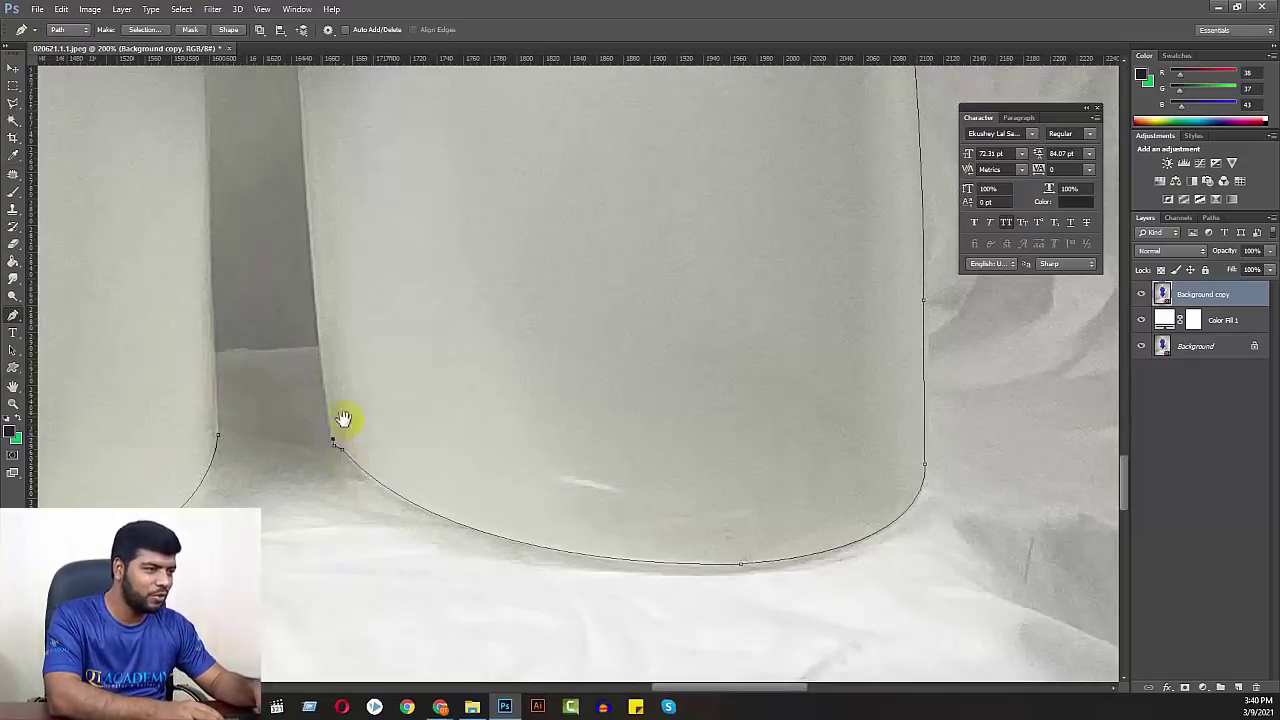
drag(336, 428, 440, 523)
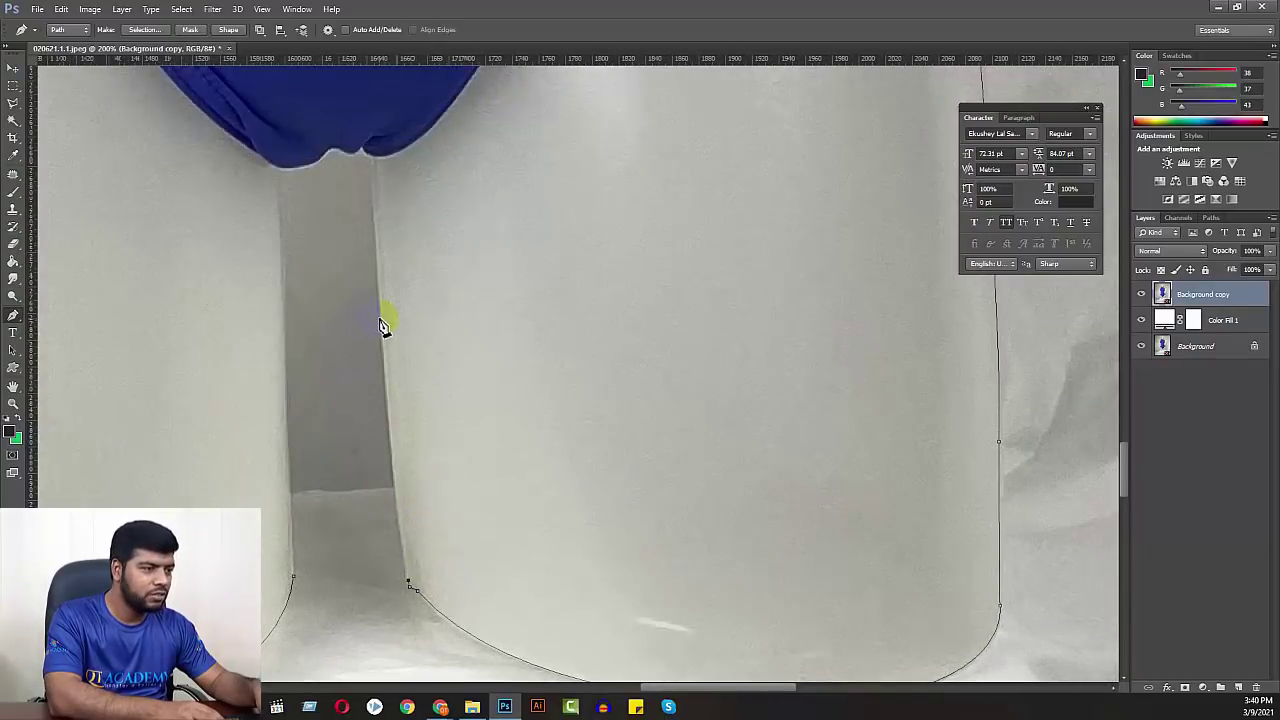
- Run the path up the inner leg to the swimsuit and close it at the start anchor
drag(382, 325, 376, 248)
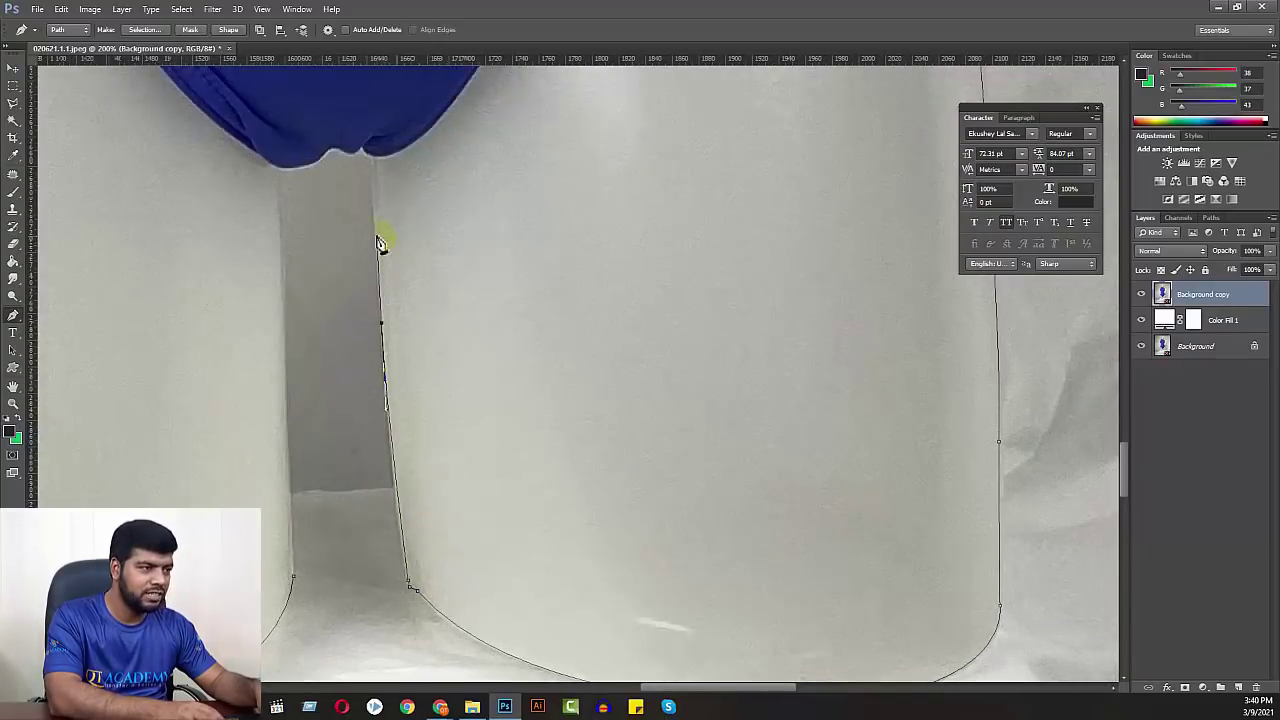
alt+click(382, 324)
click(370, 158)
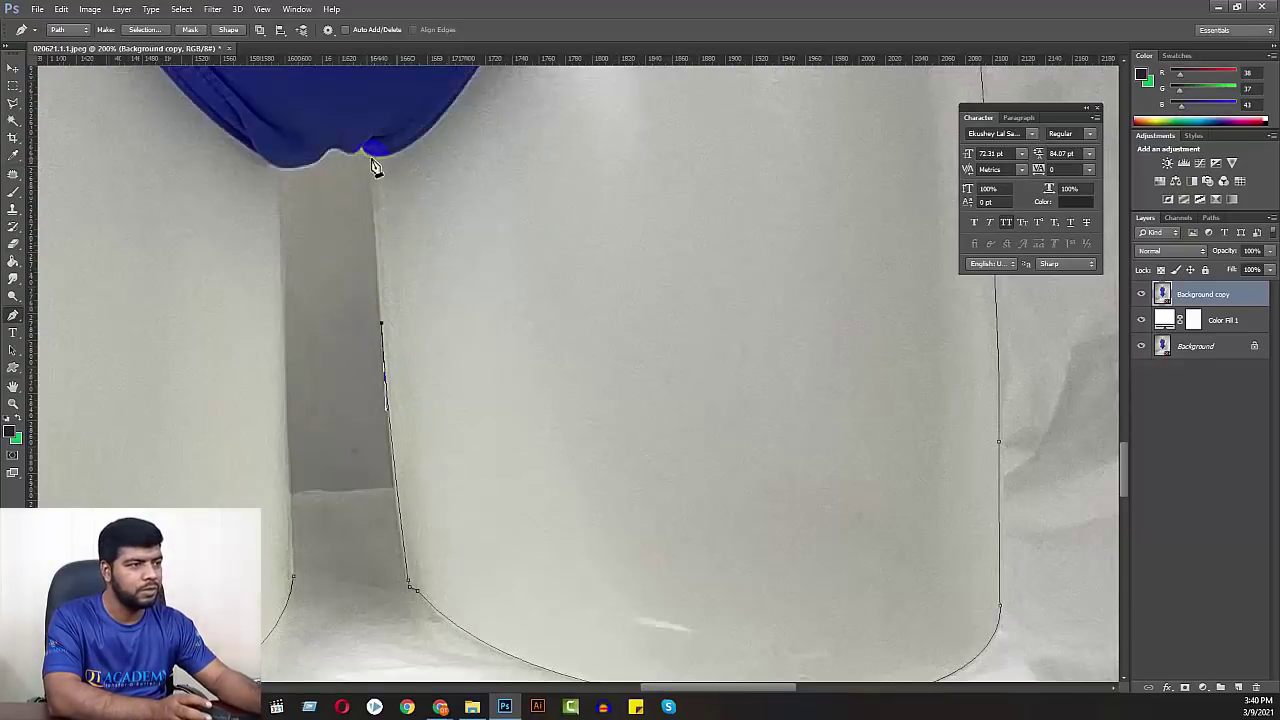
scroll(383, 180, up, 2)
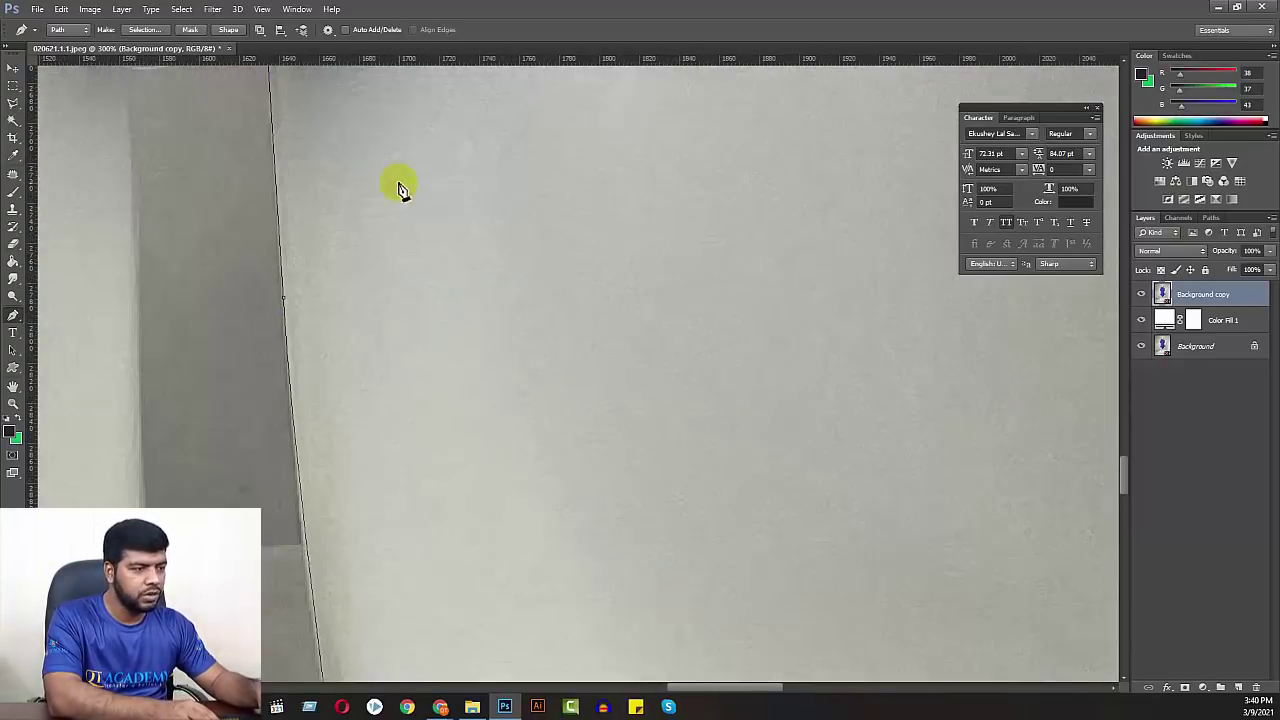
drag(400, 186, 626, 563)
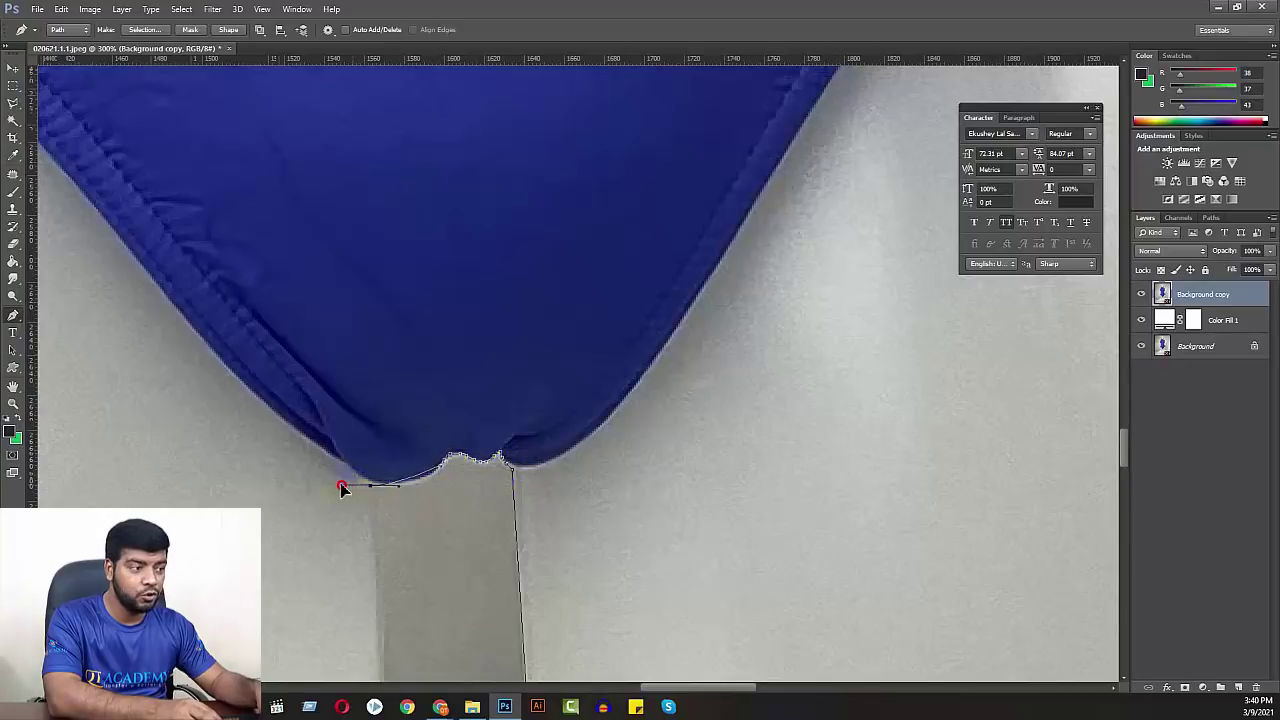
drag(370, 490, 316, 481)
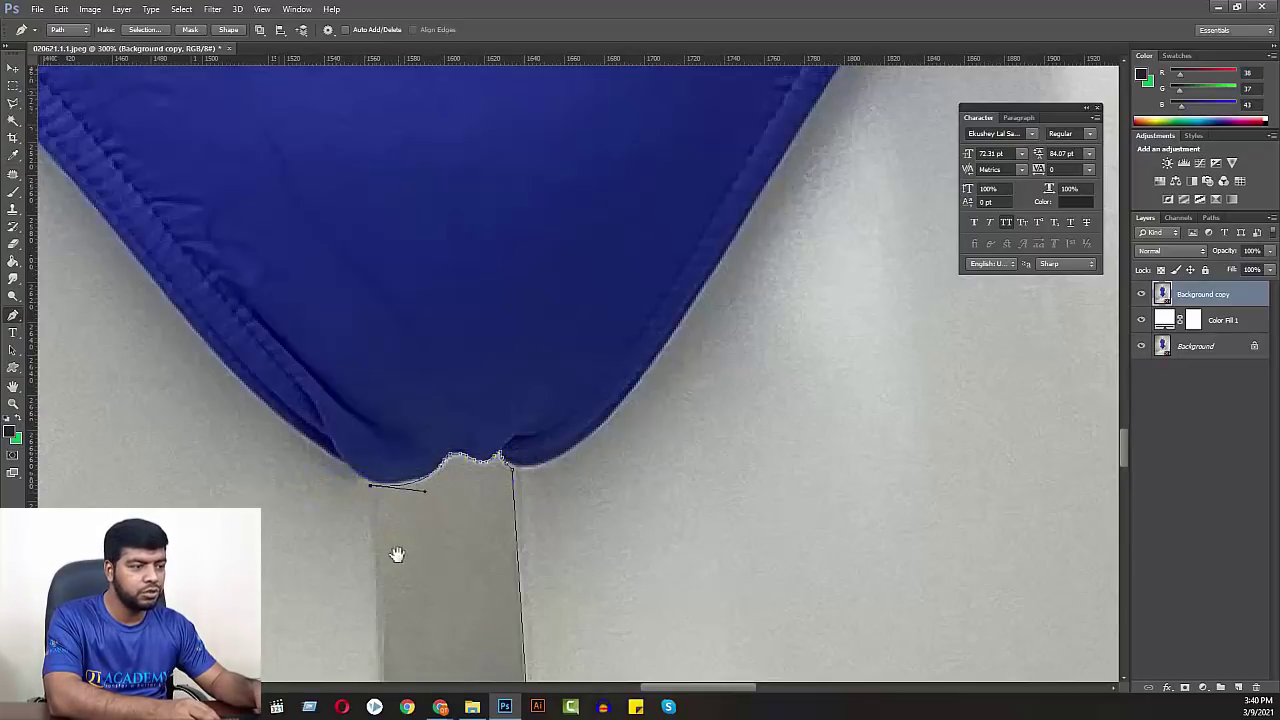
- Inspect the lower leg curves and select the anchor at the inner leg bottom
scroll(394, 557, down, 5)
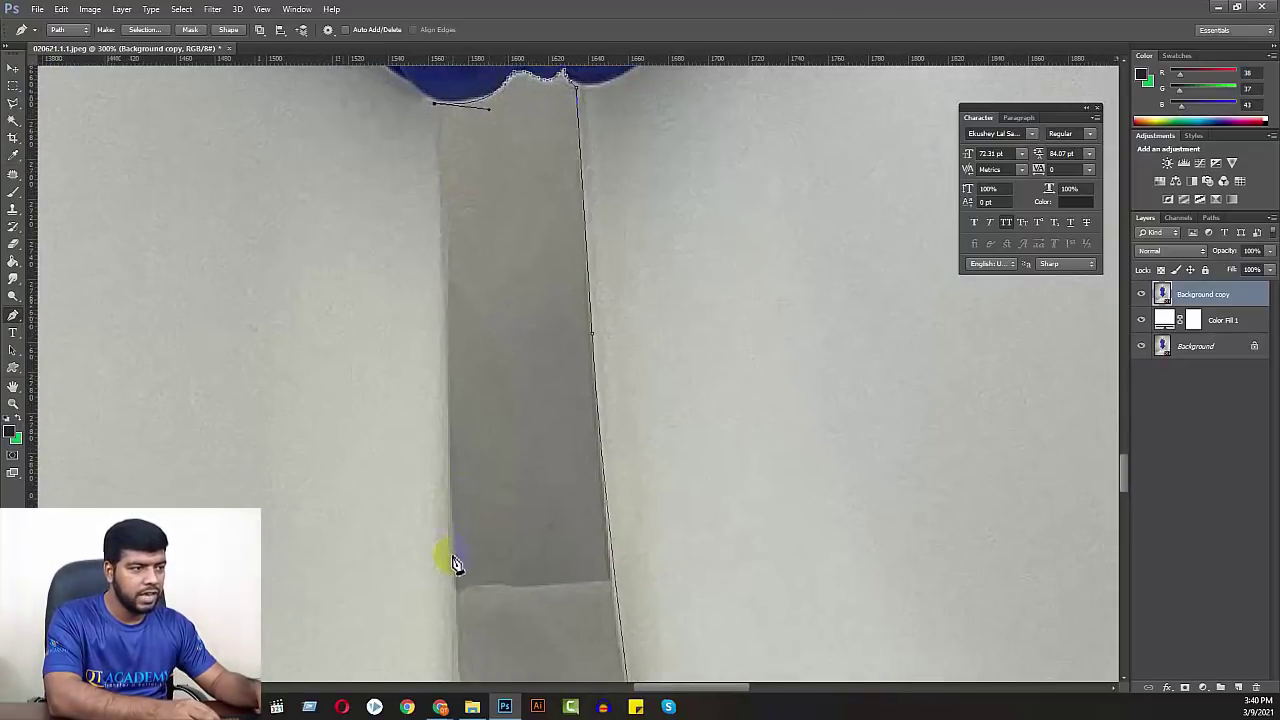
drag(489, 591, 501, 359)
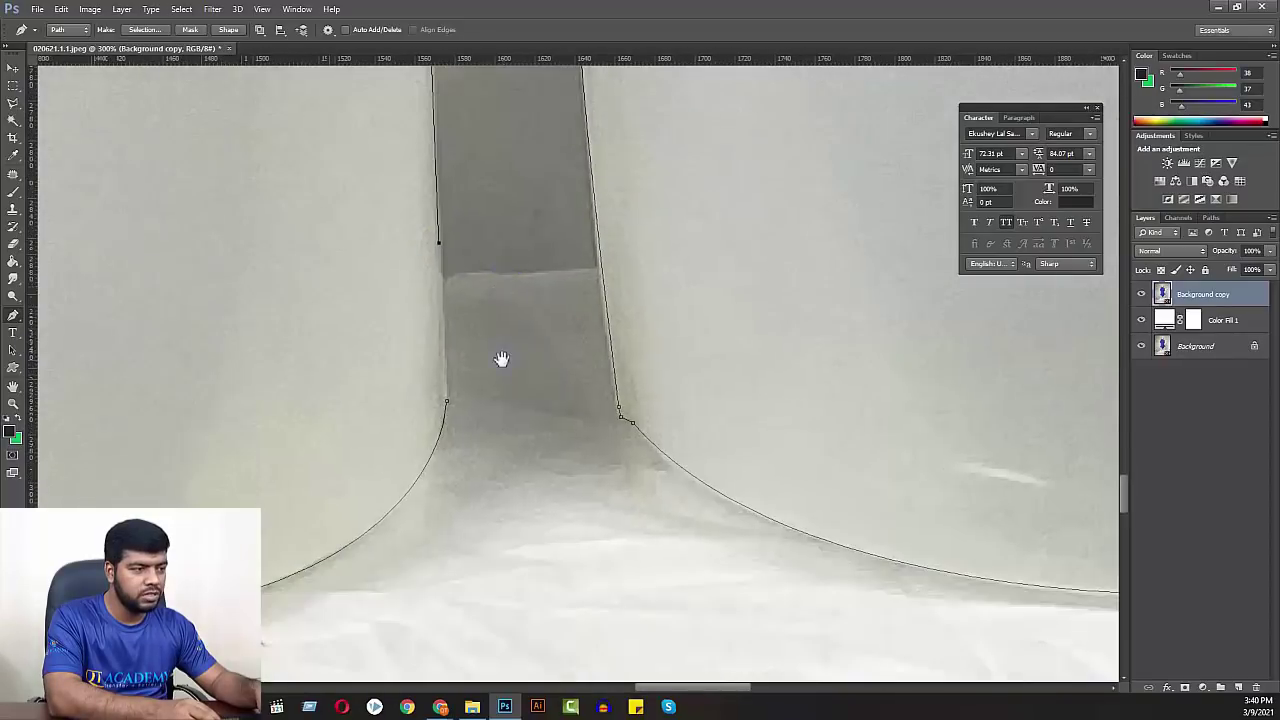
ctrl+click(447, 403)
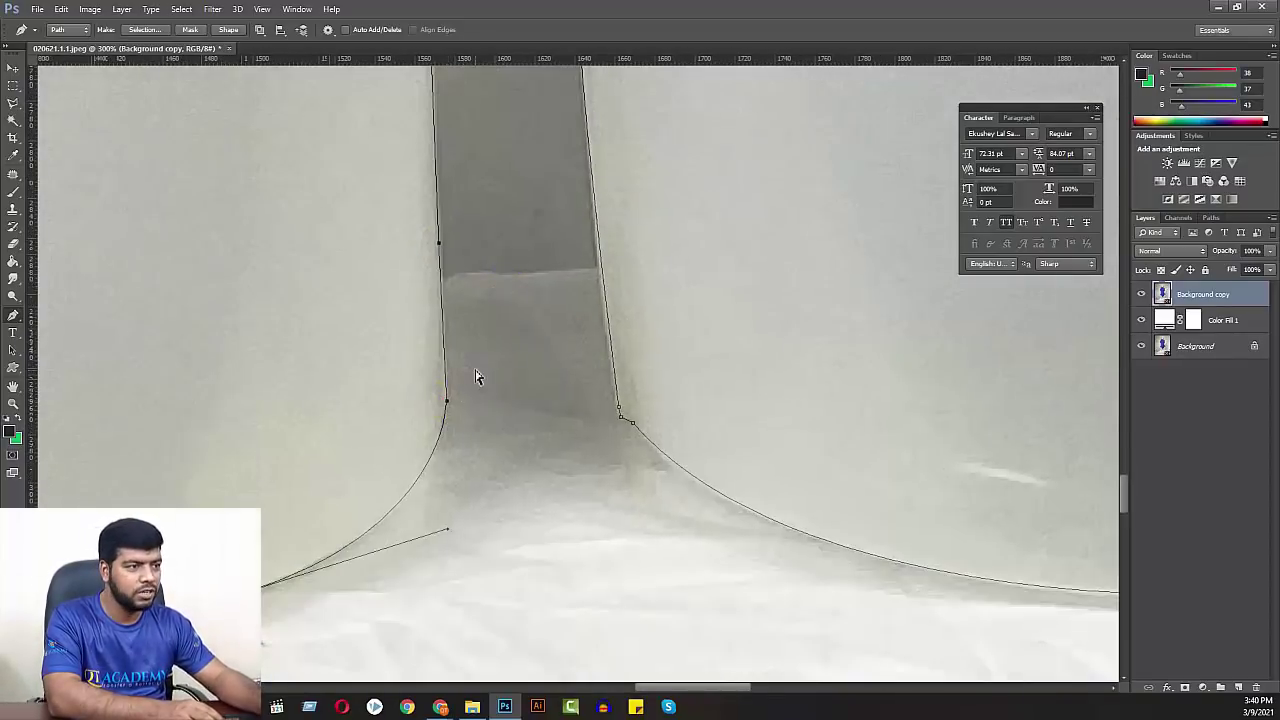
scroll(477, 374, down, 3)
scroll(471, 366, down, 3)
scroll(457, 349, down, 3)
- Save the mannequin work path as Path 1 from the Paths panel menu
scroll(602, 318, up, 5)
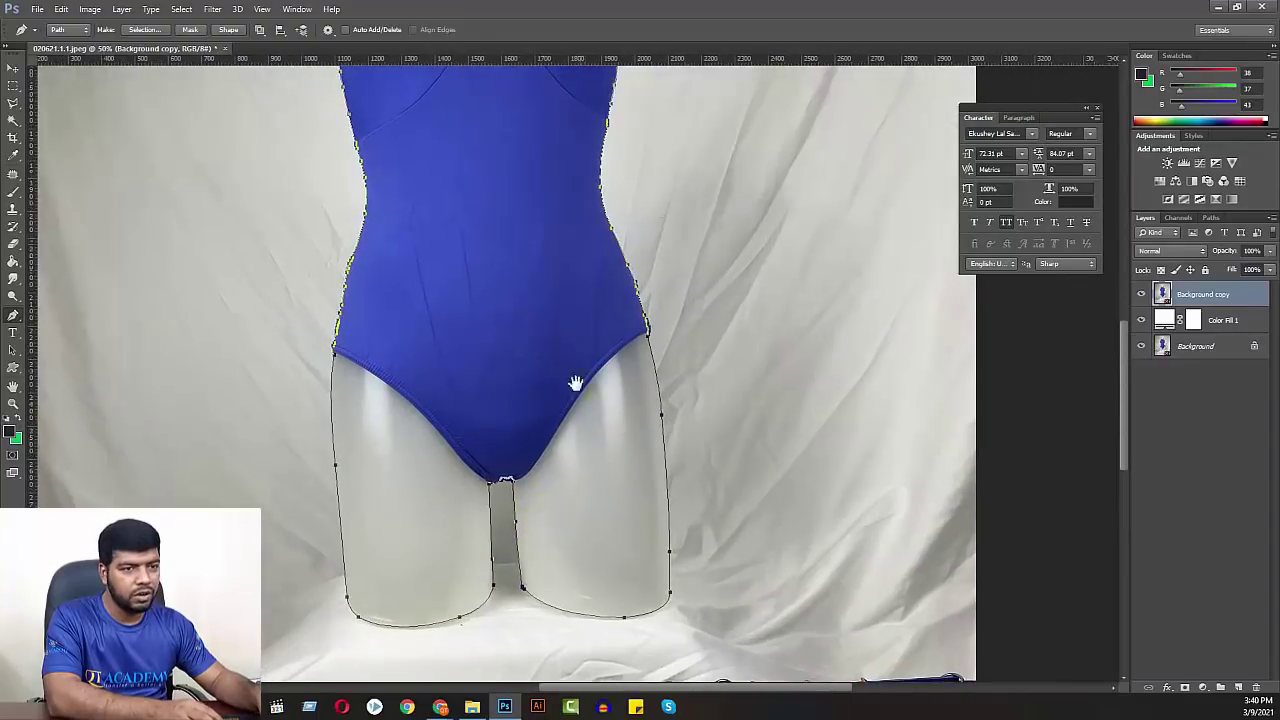
scroll(571, 380, up, 5)
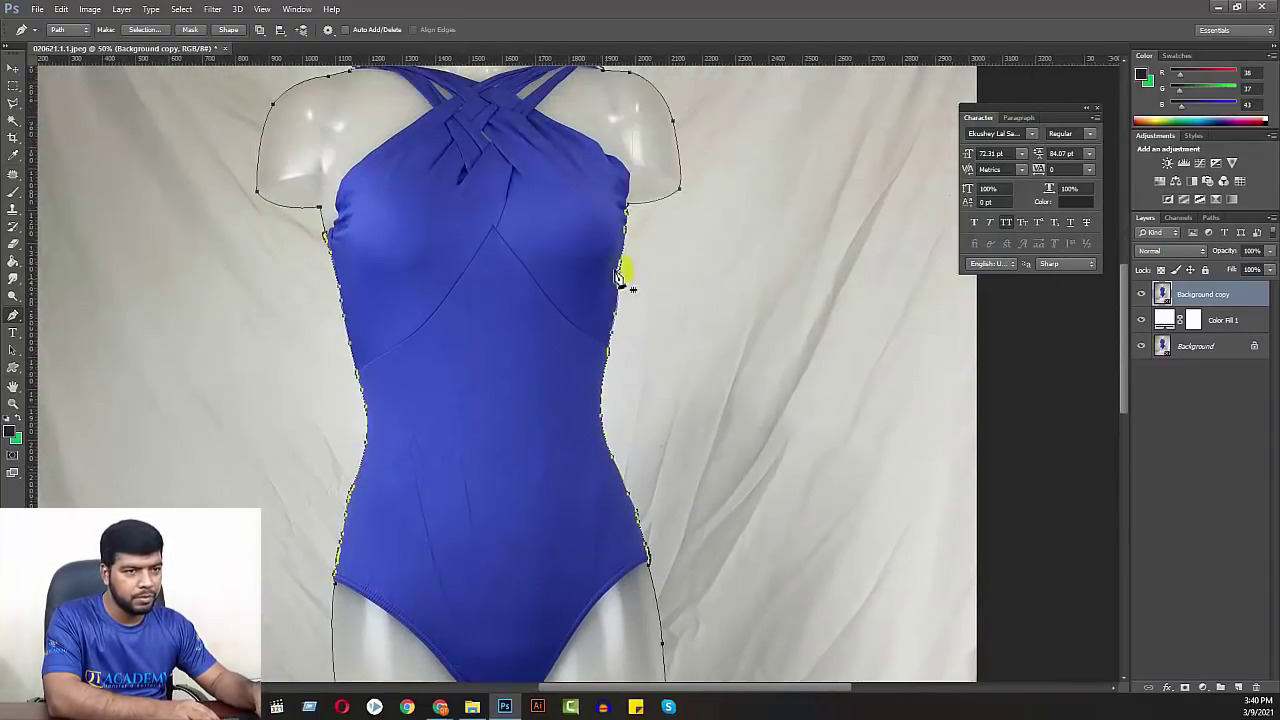
scroll(640, 320, up, 3)
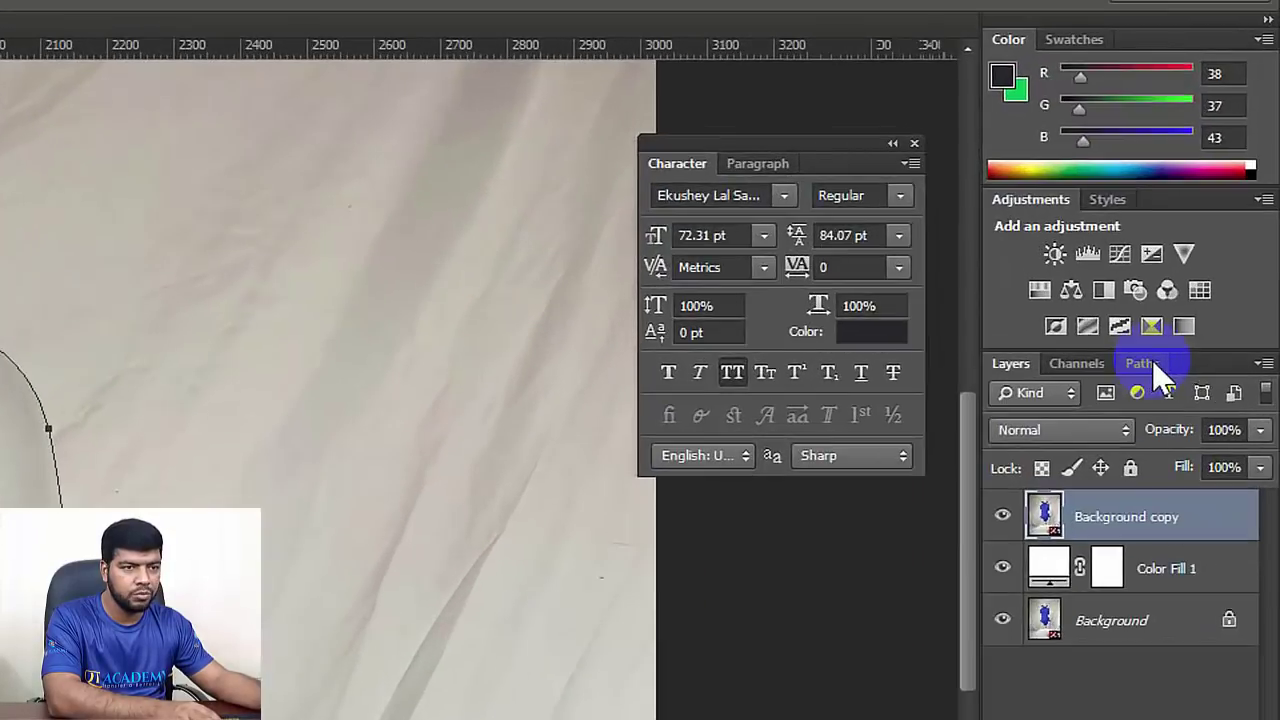
click(1210, 218)
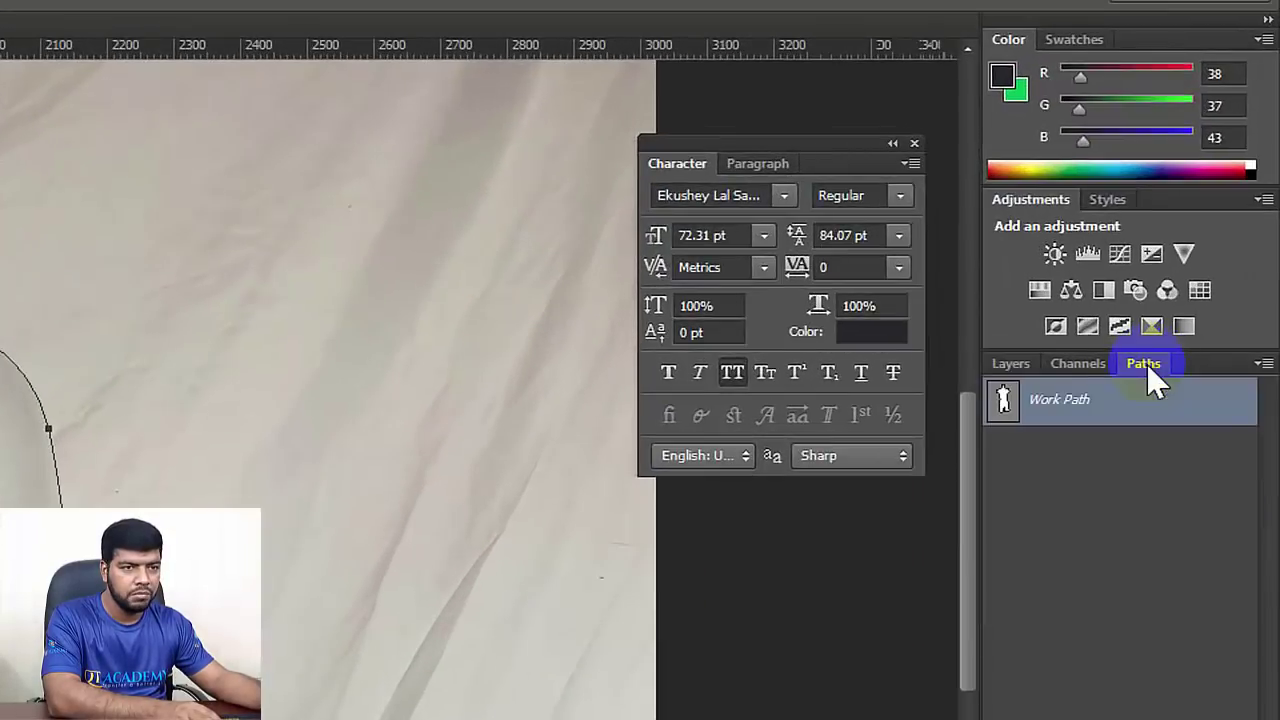
click(1265, 363)
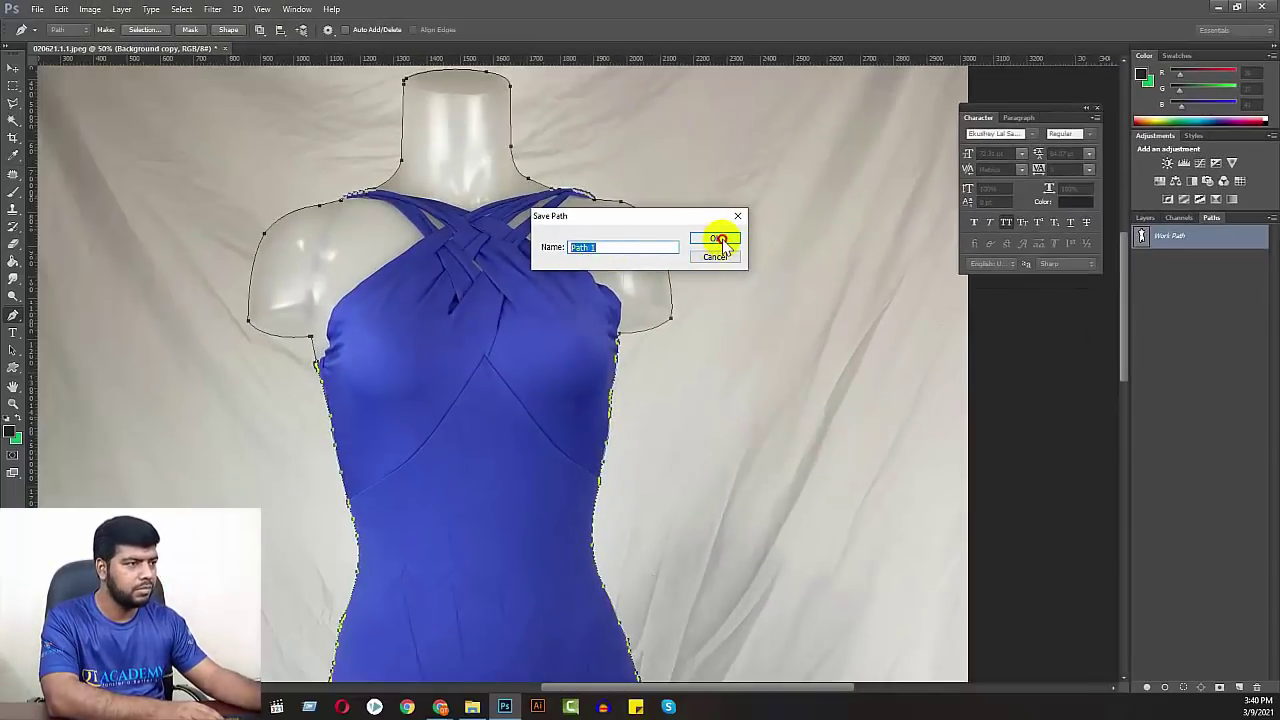
click(716, 238)
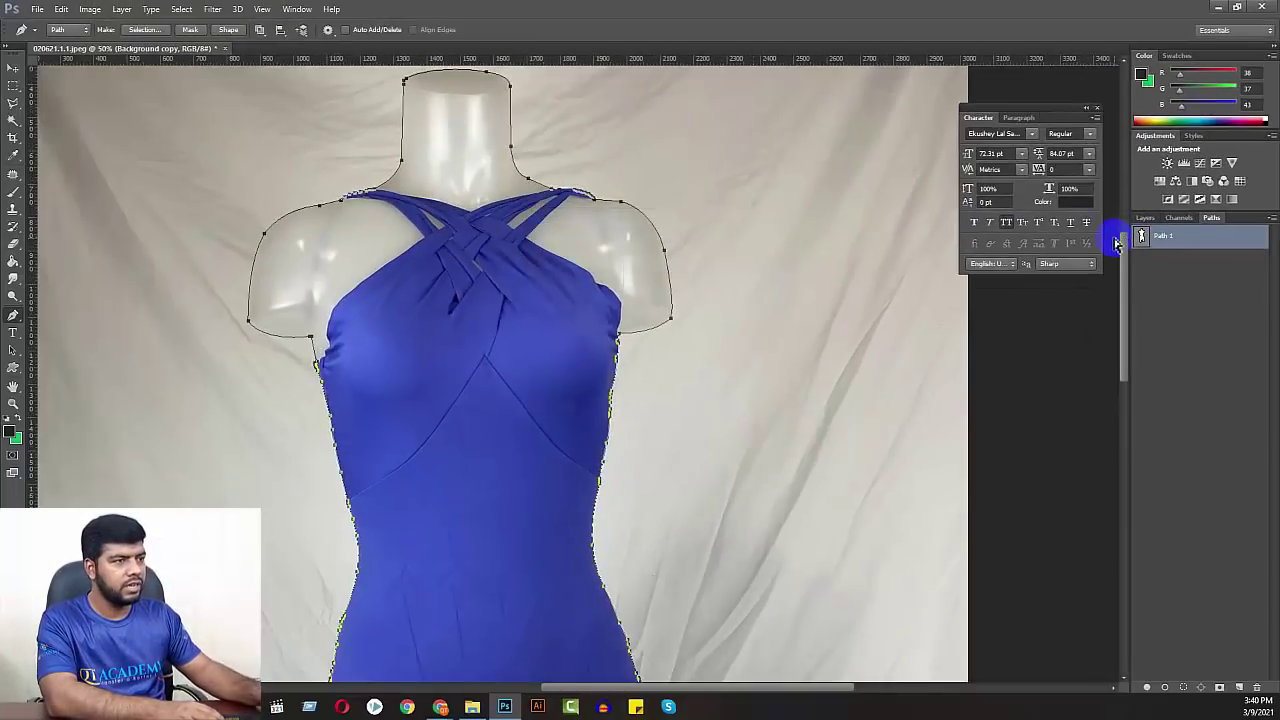
- Save the image as 020621.1.1.psd in Product Retouching and return to the Layers list
key(ctrl+shift+s)
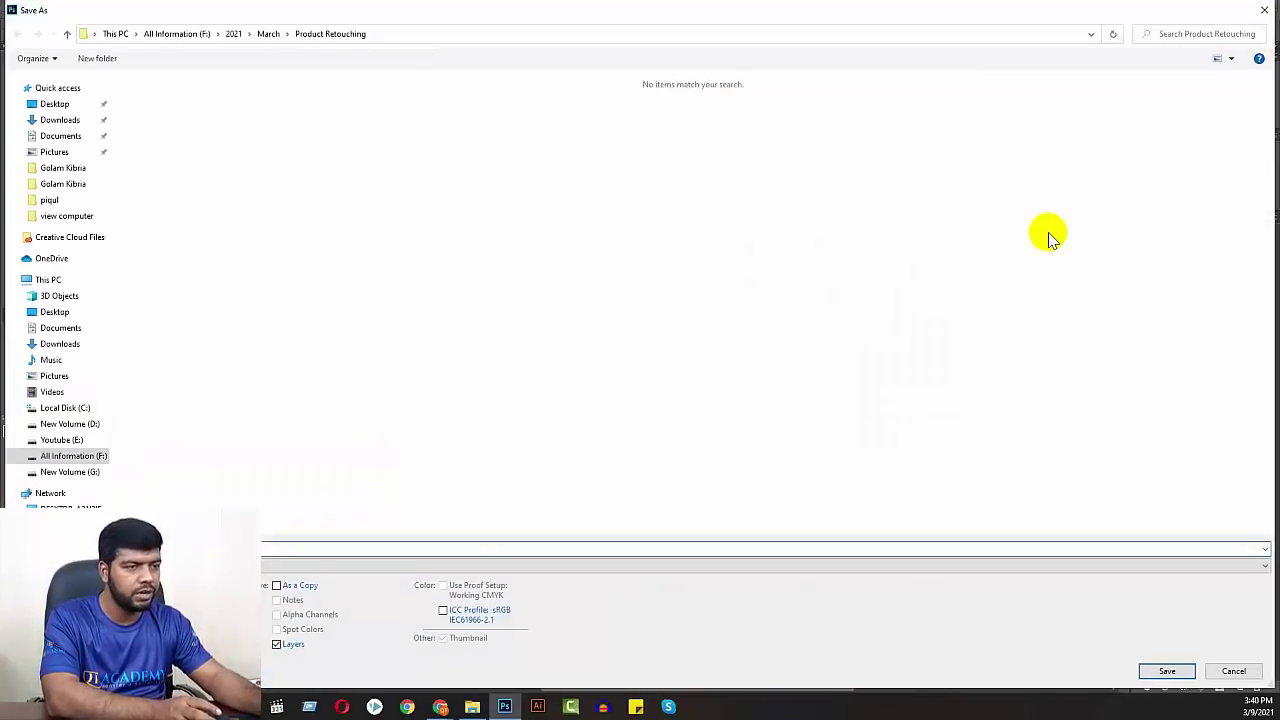
key(Return)
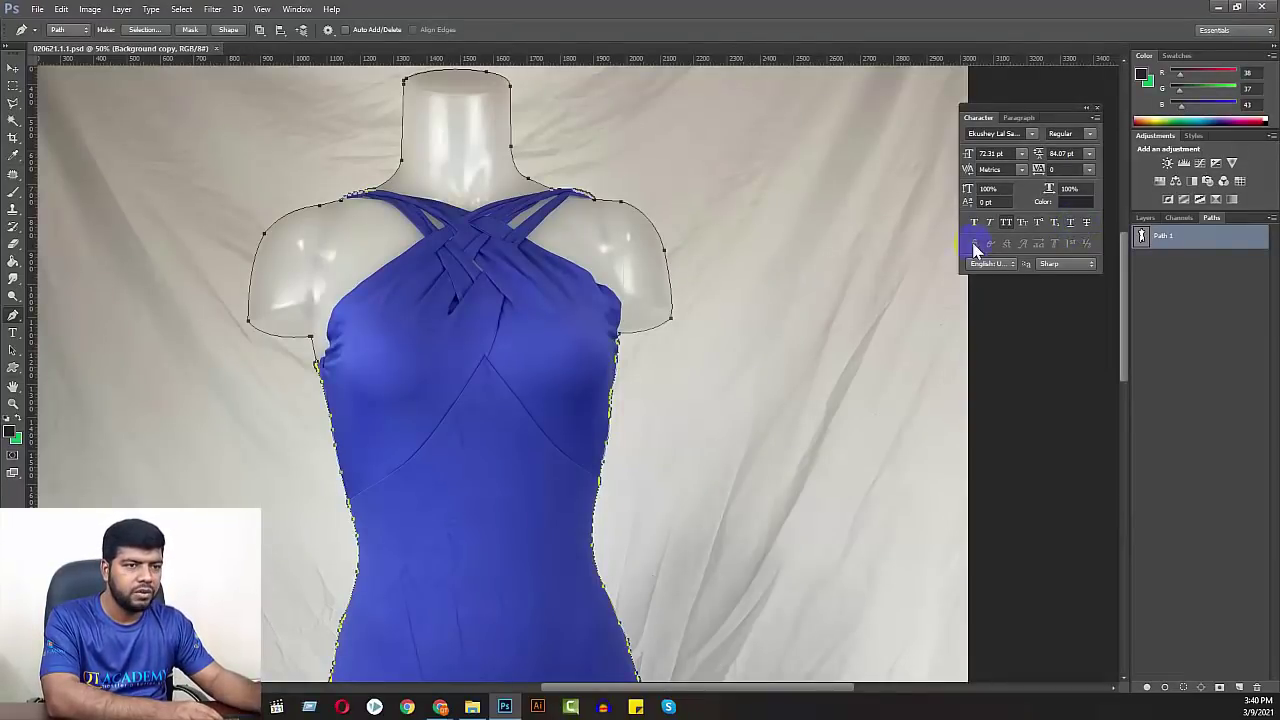
click(1188, 305)
click(1150, 228)
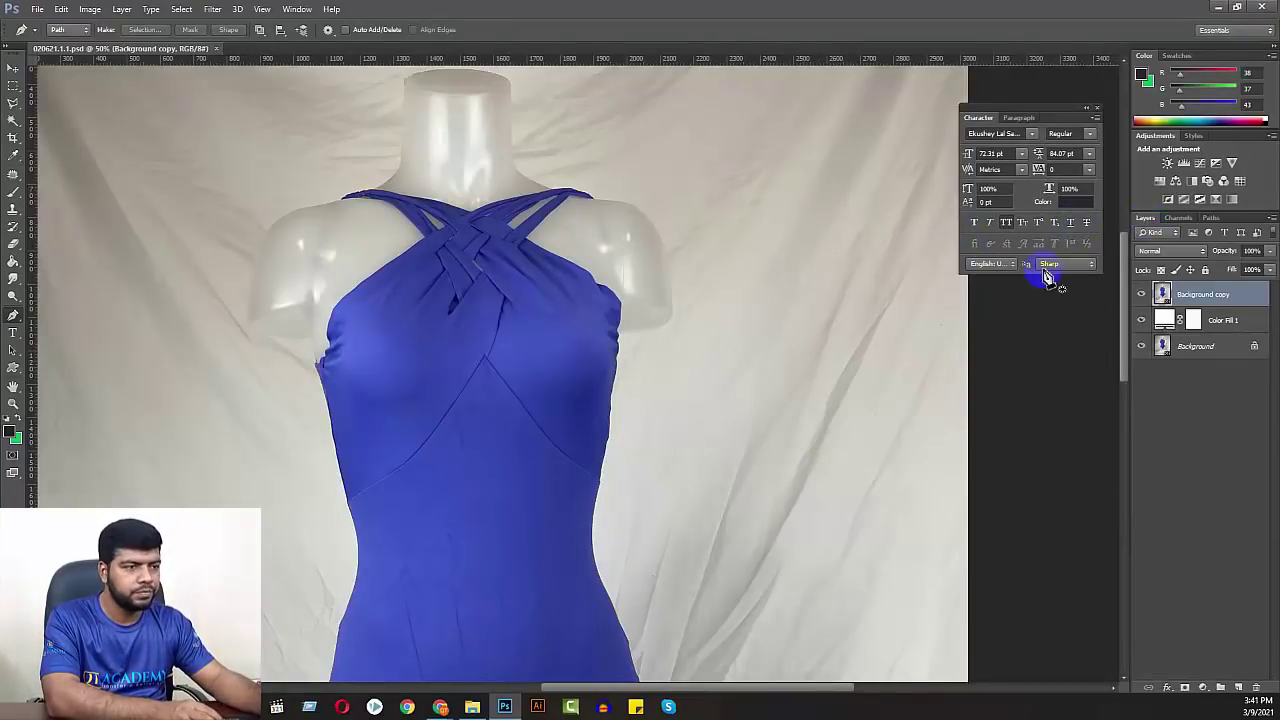
- Zoom out and reselect Path 1 in the Paths panel to show its outline
scroll(900, 378, down, 1)
scroll(900, 378, down, 1)
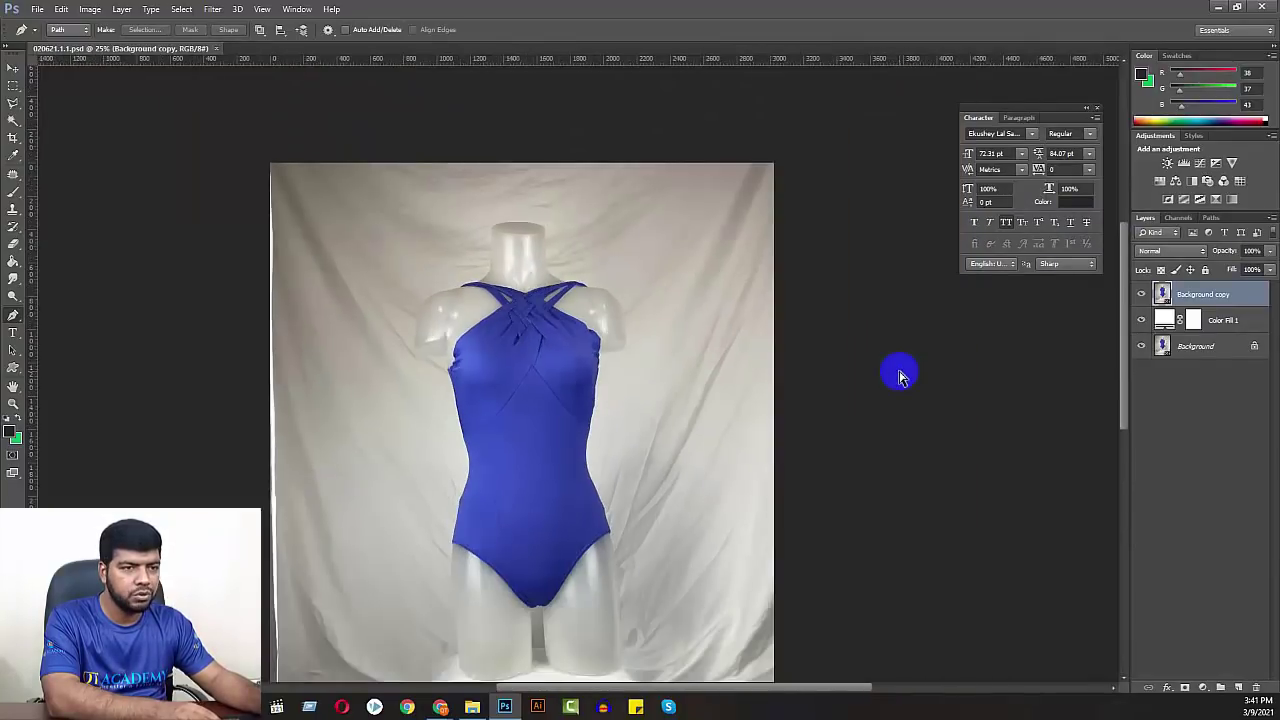
scroll(900, 378, down, 1)
click(1211, 219)
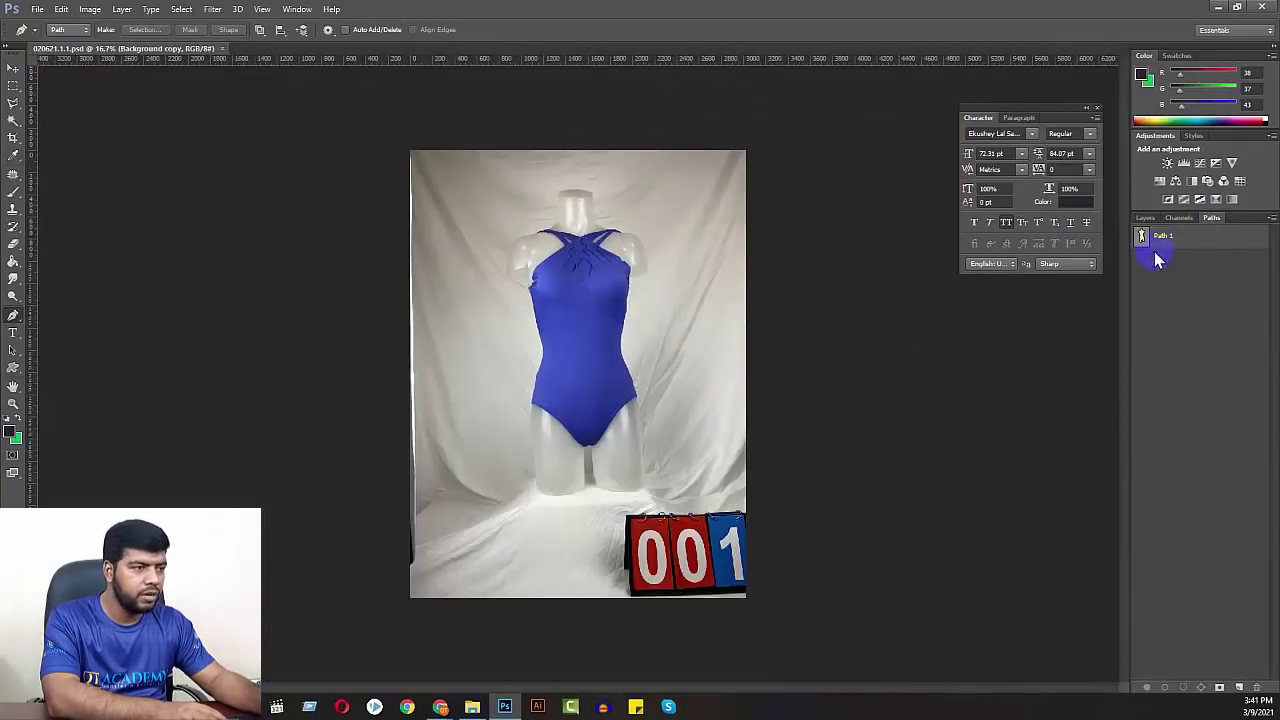
click(1145, 237)
- Make a selection from Path 1 with 0 feather radius, then deselect it
right_click(586, 303)
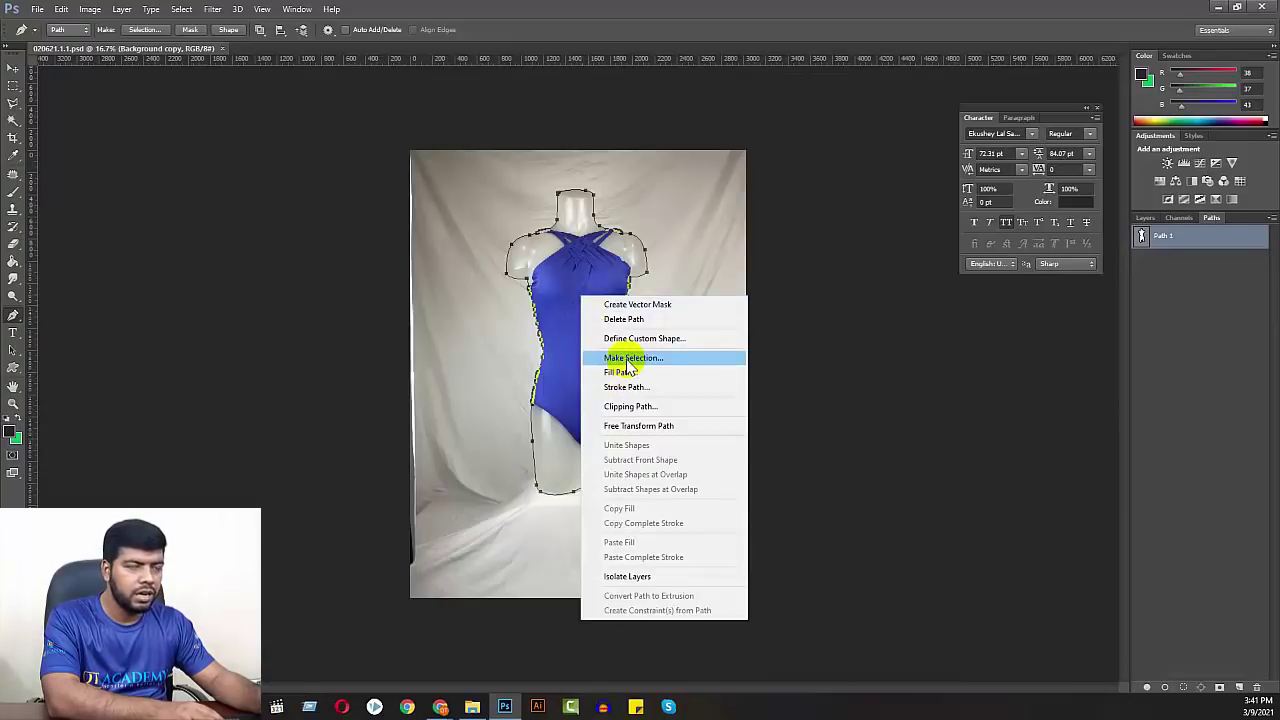
click(625, 357)
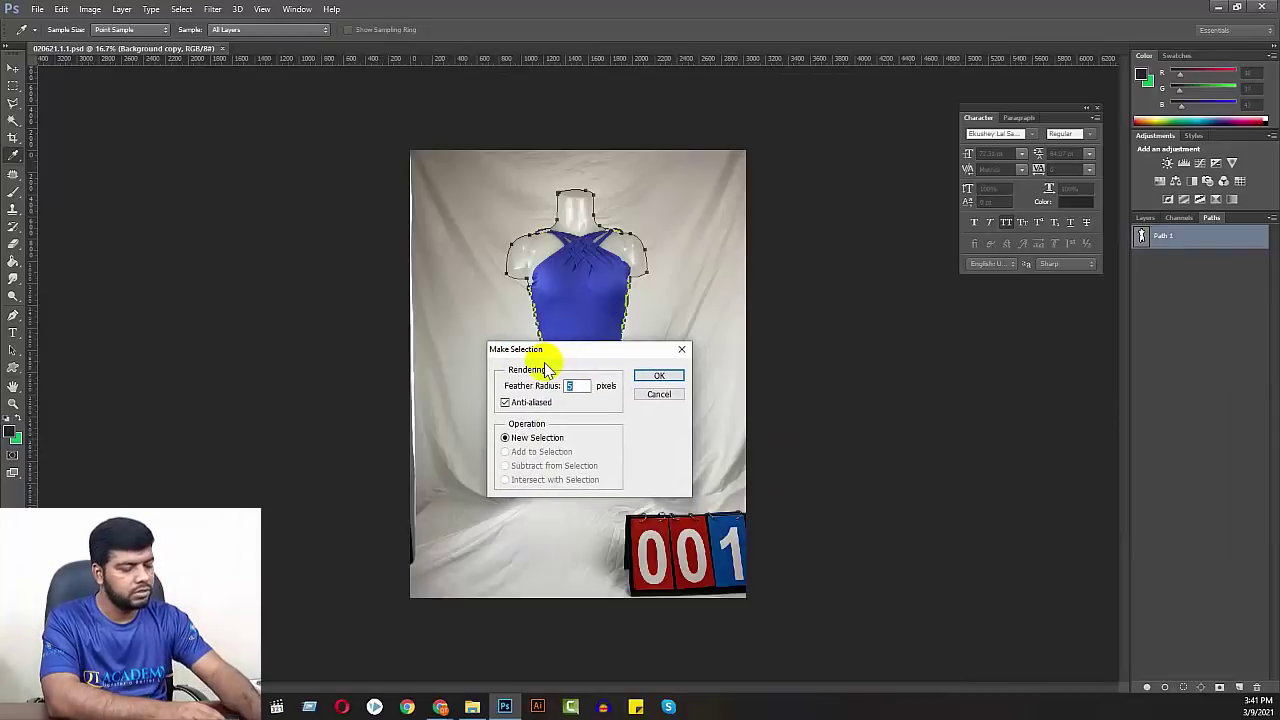
text(0)
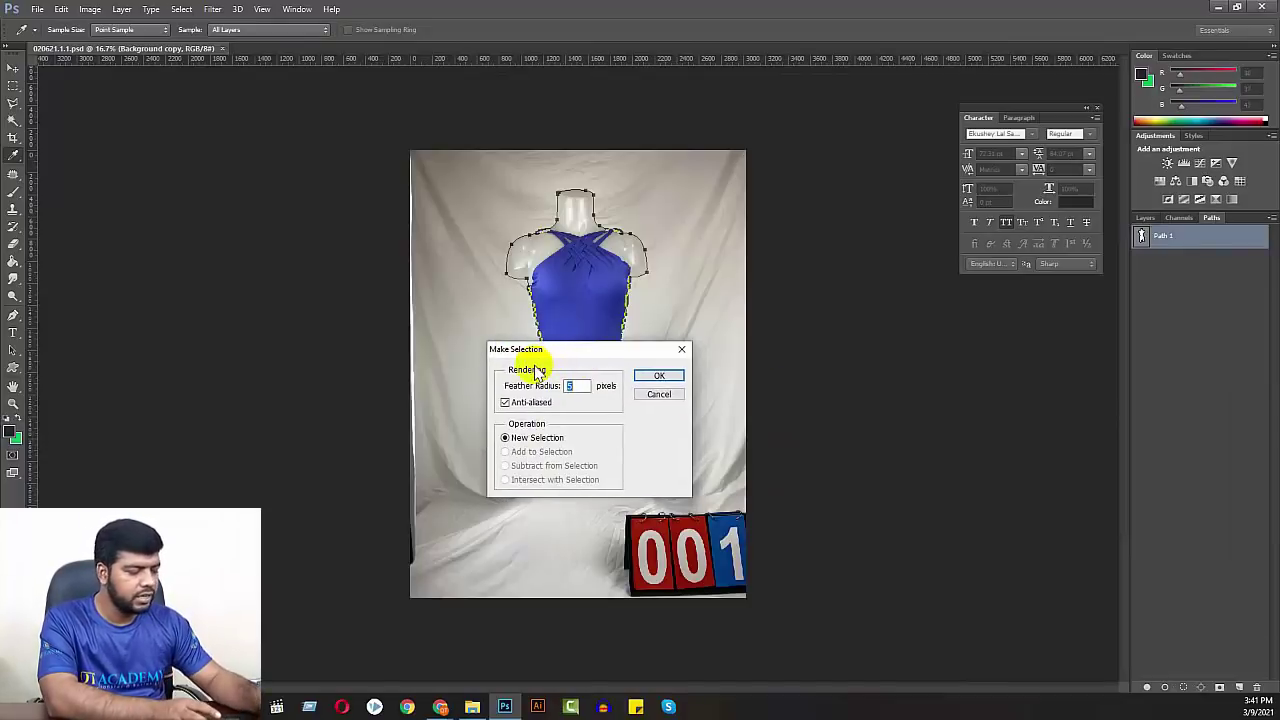
click(659, 377)
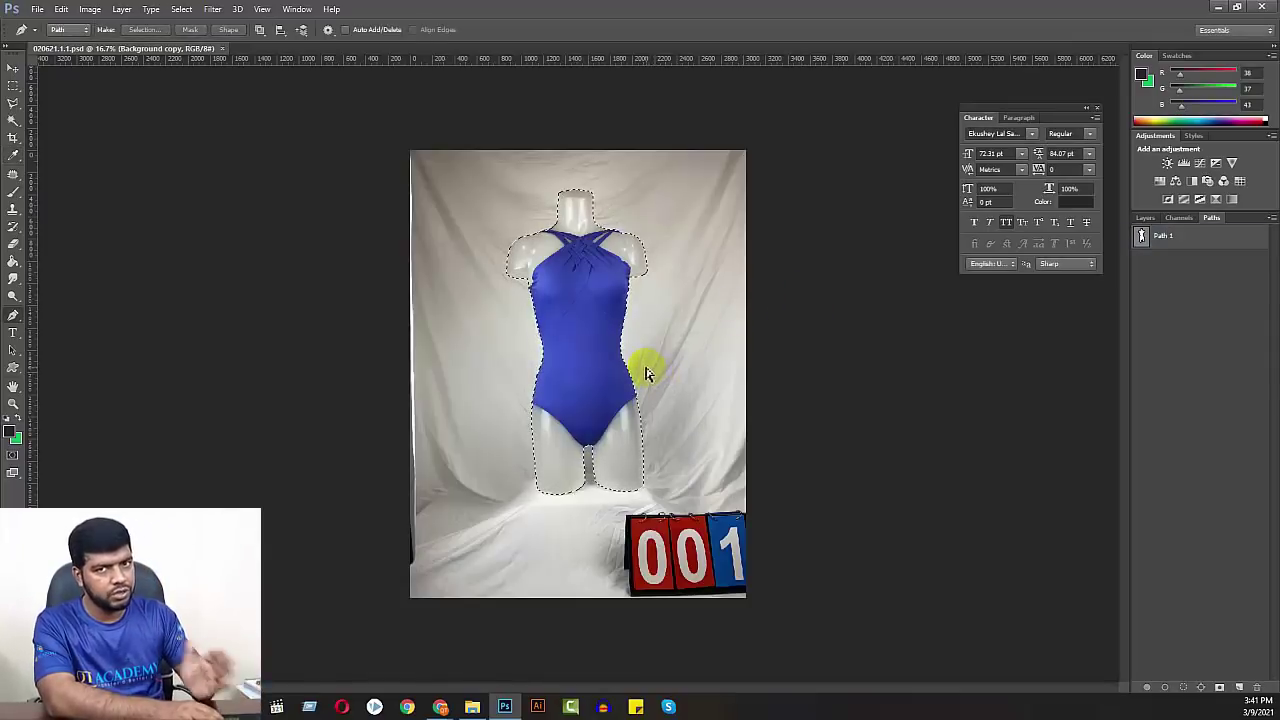
key(ctrl+d)
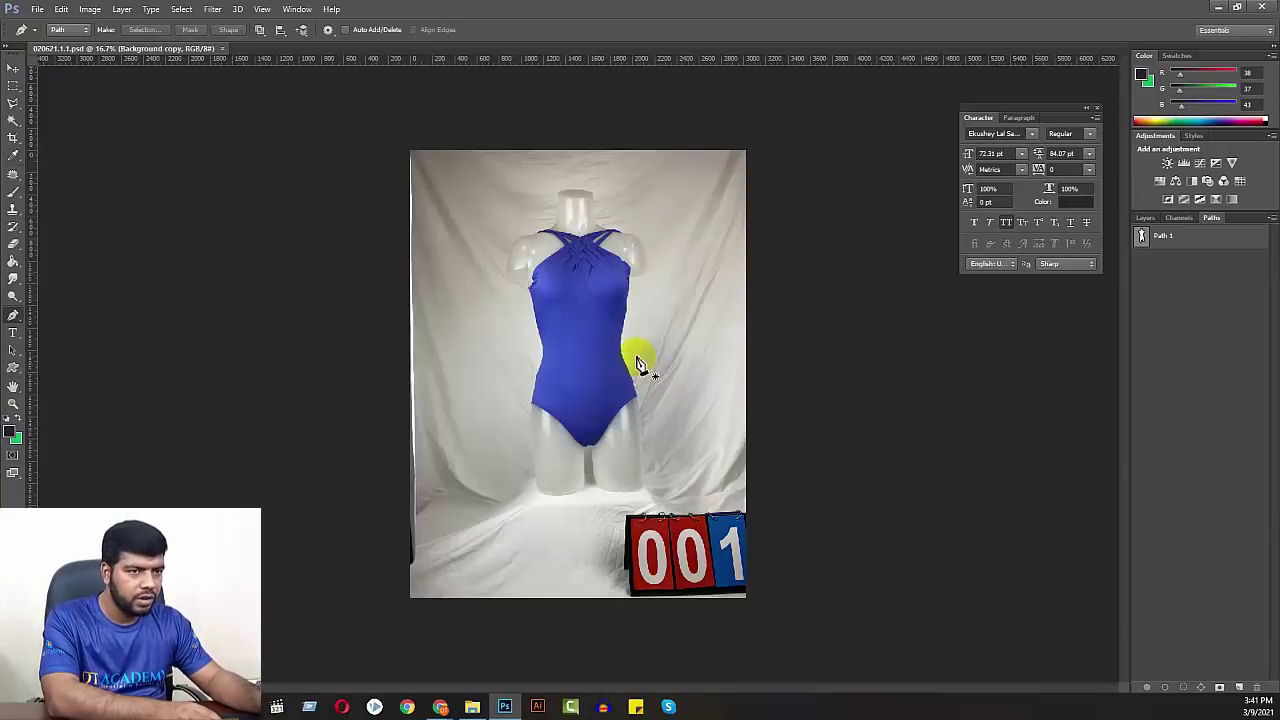
- Load Path 1 as a selection, invert it, and fill the background with white
click(1139, 237)
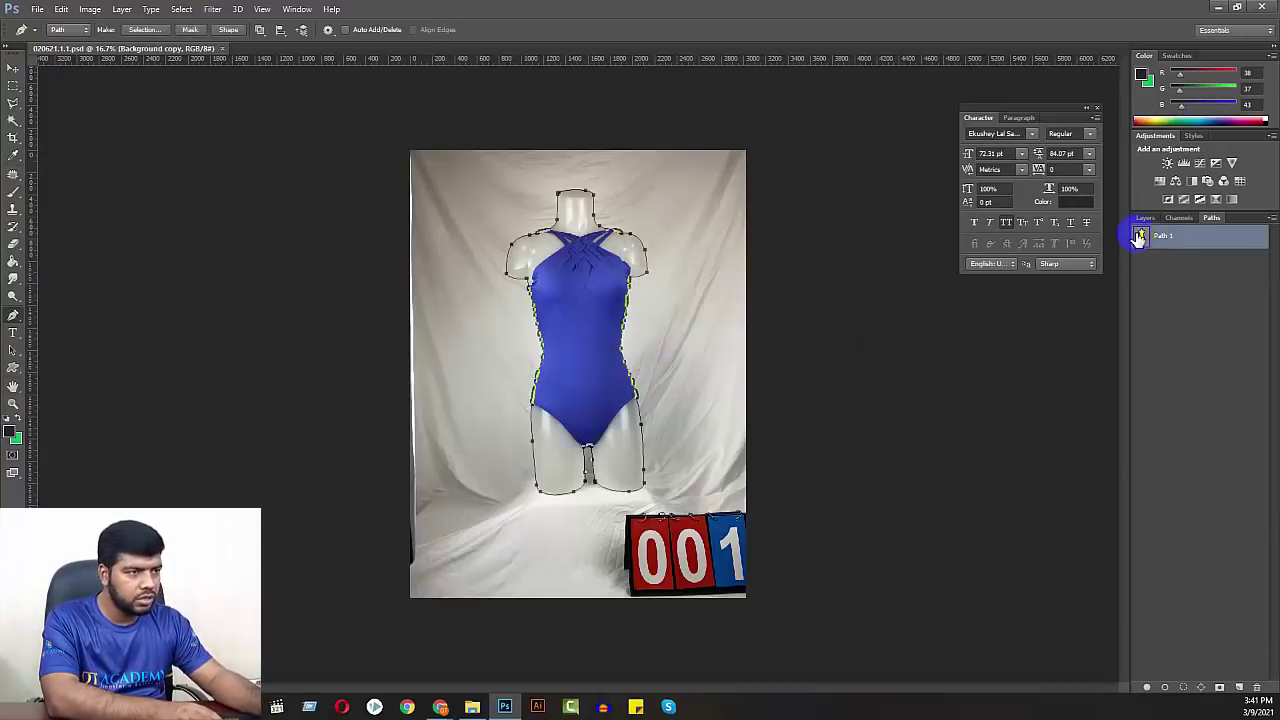
ctrl+click(1139, 237)
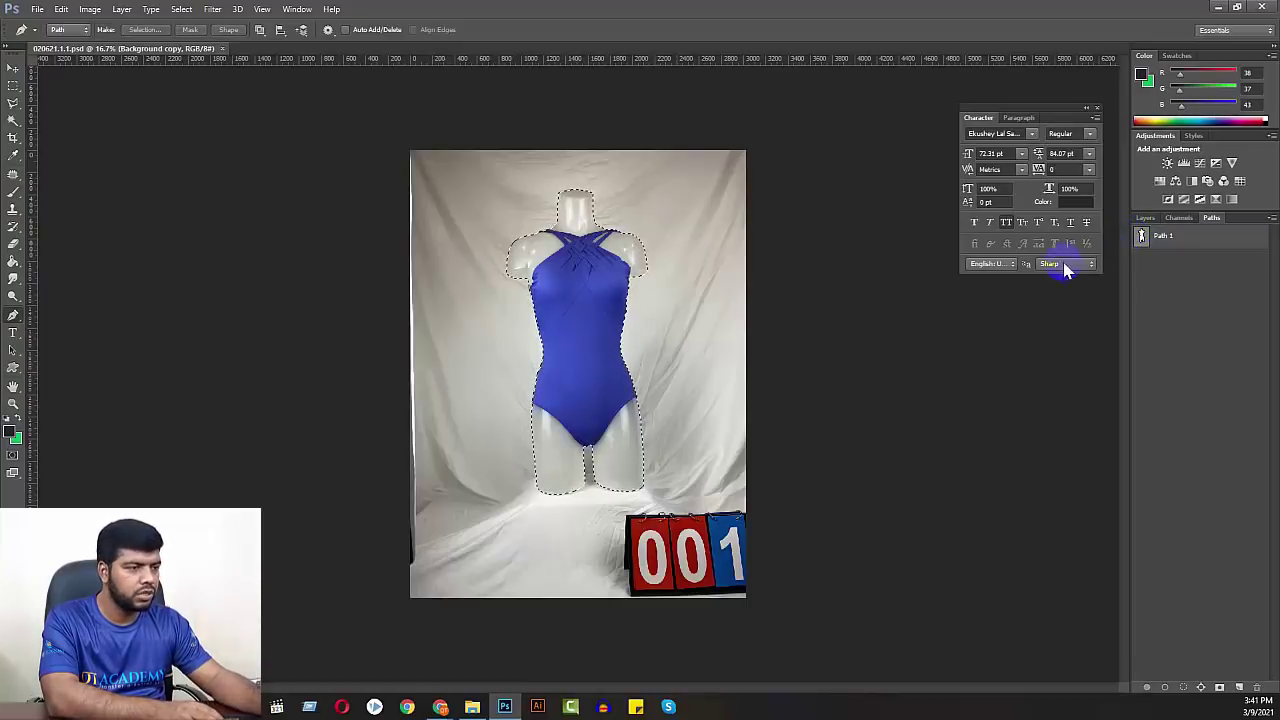
key(ctrl+plus)
key(ctrl+minus)
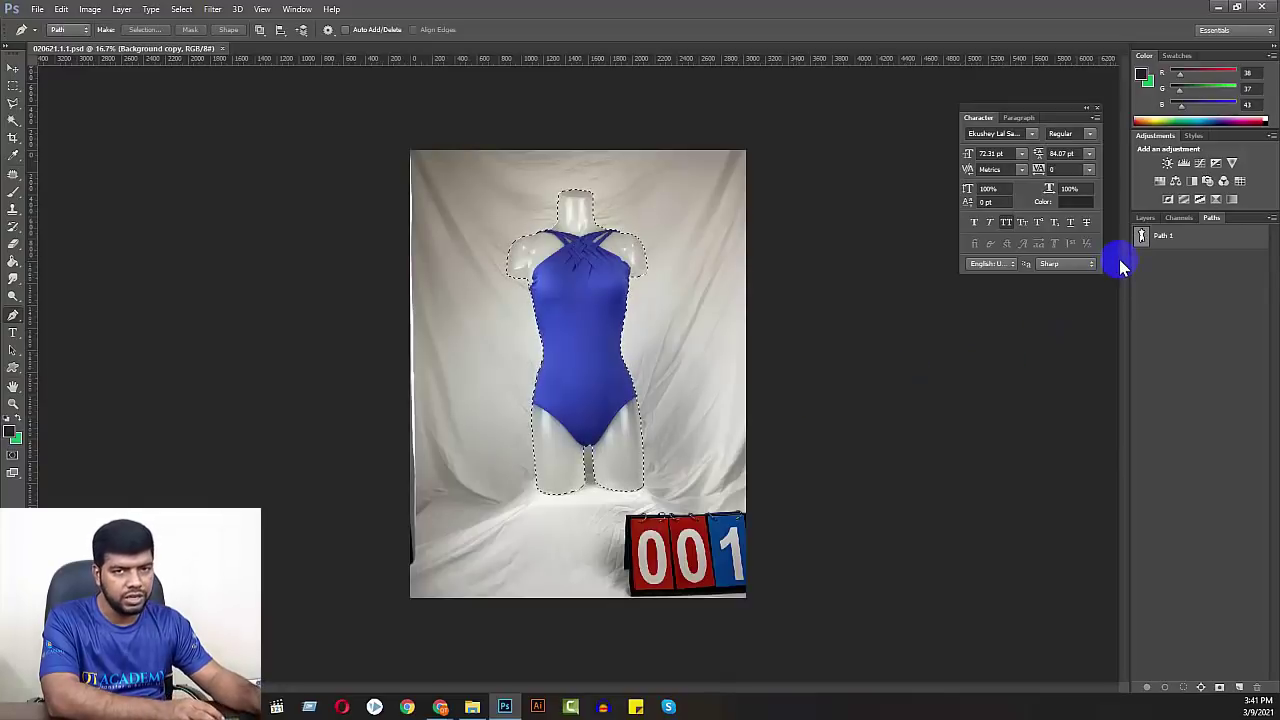
key(Delete)
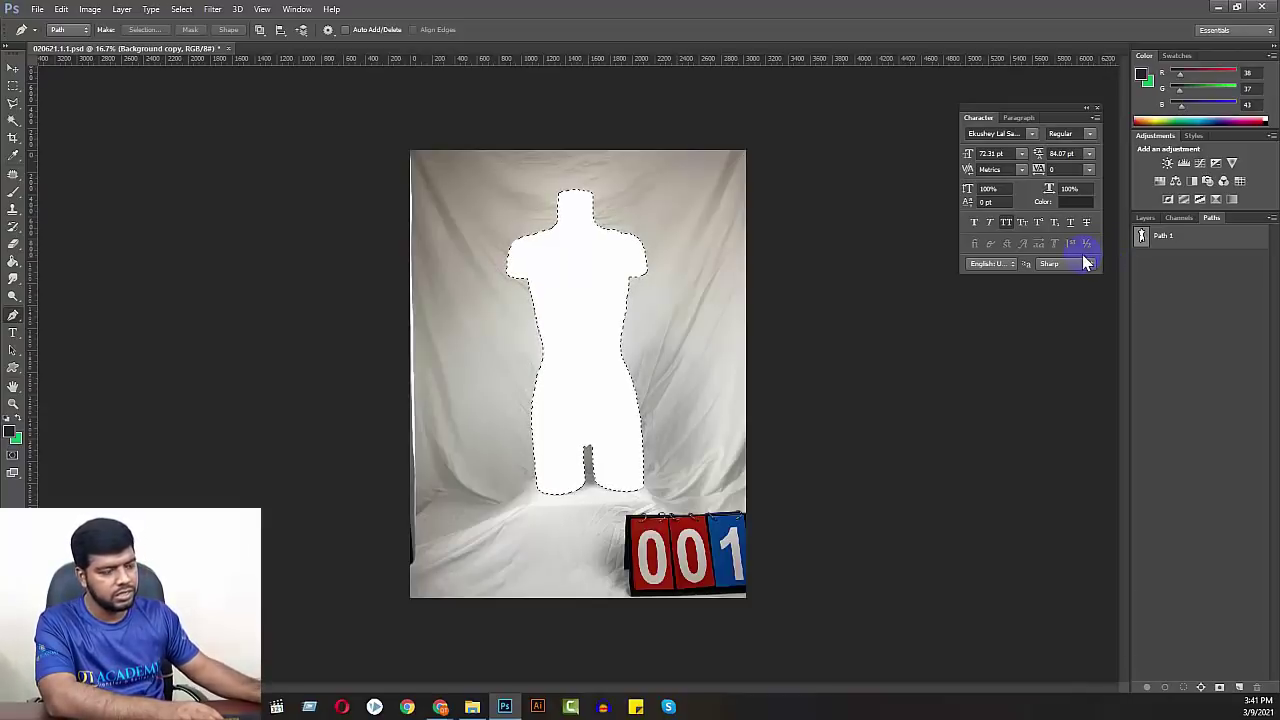
key(ctrl+z)
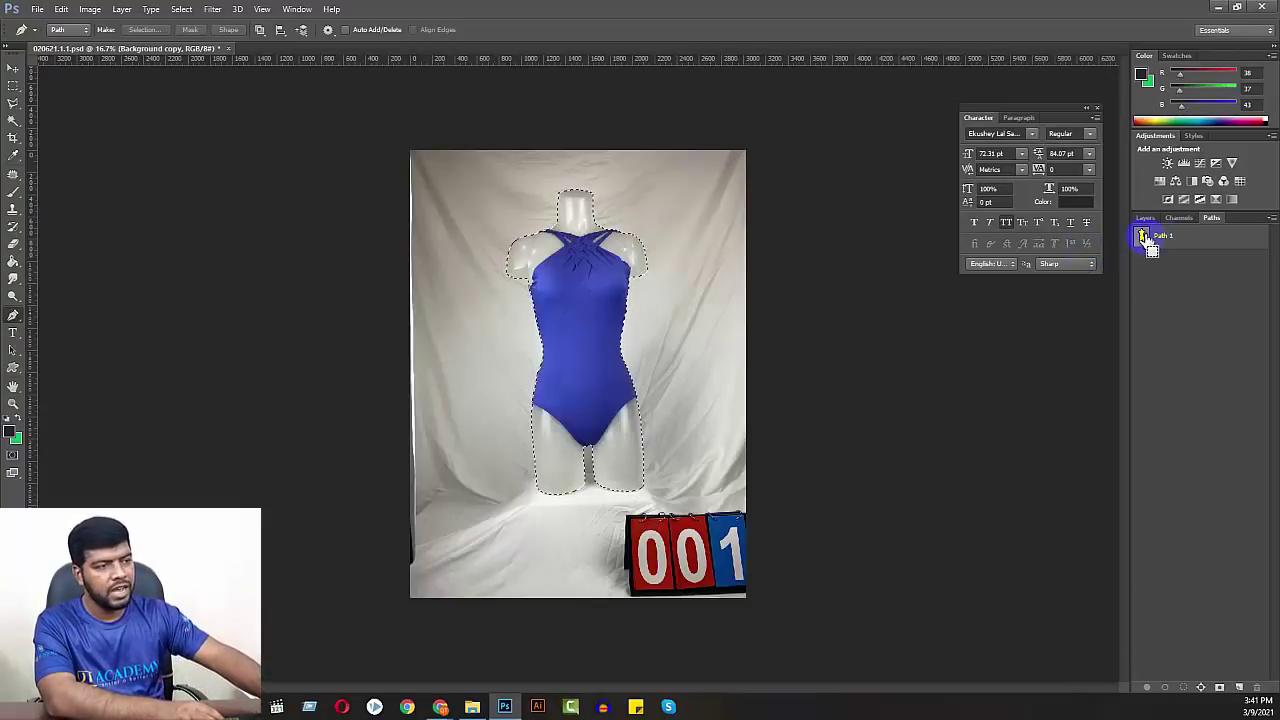
key(ctrl+shift+i)
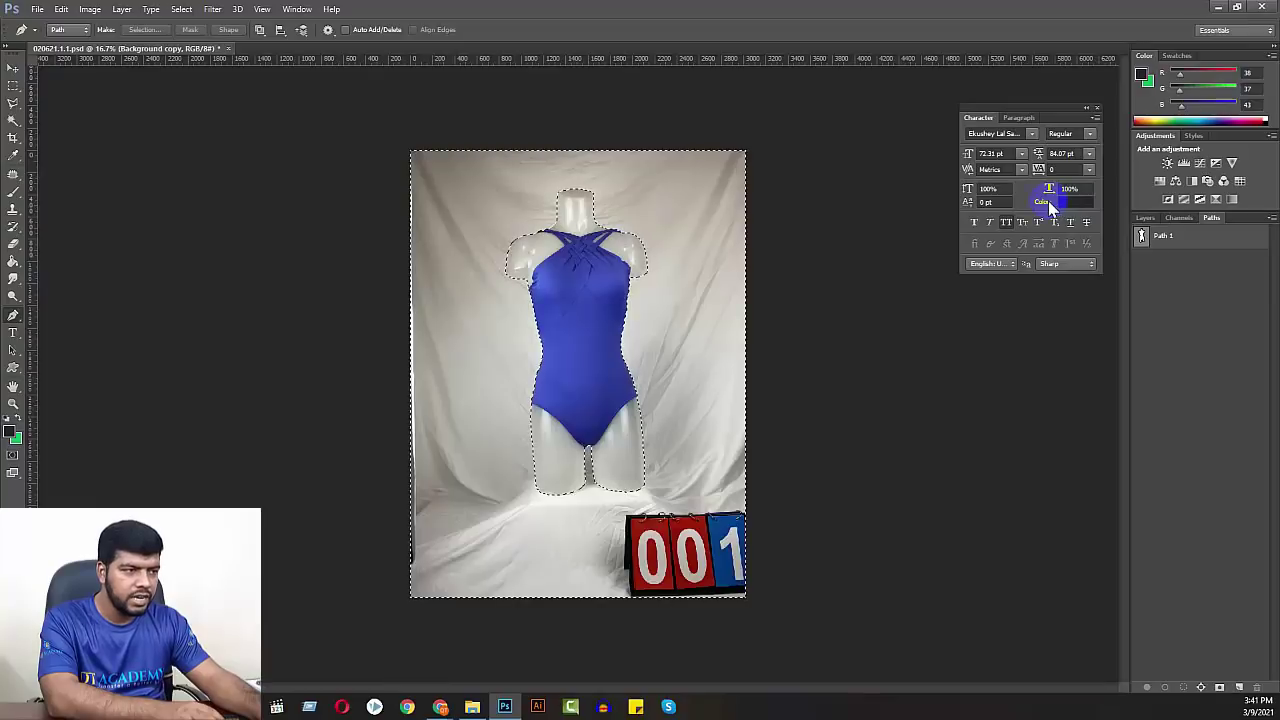
key(Delete)
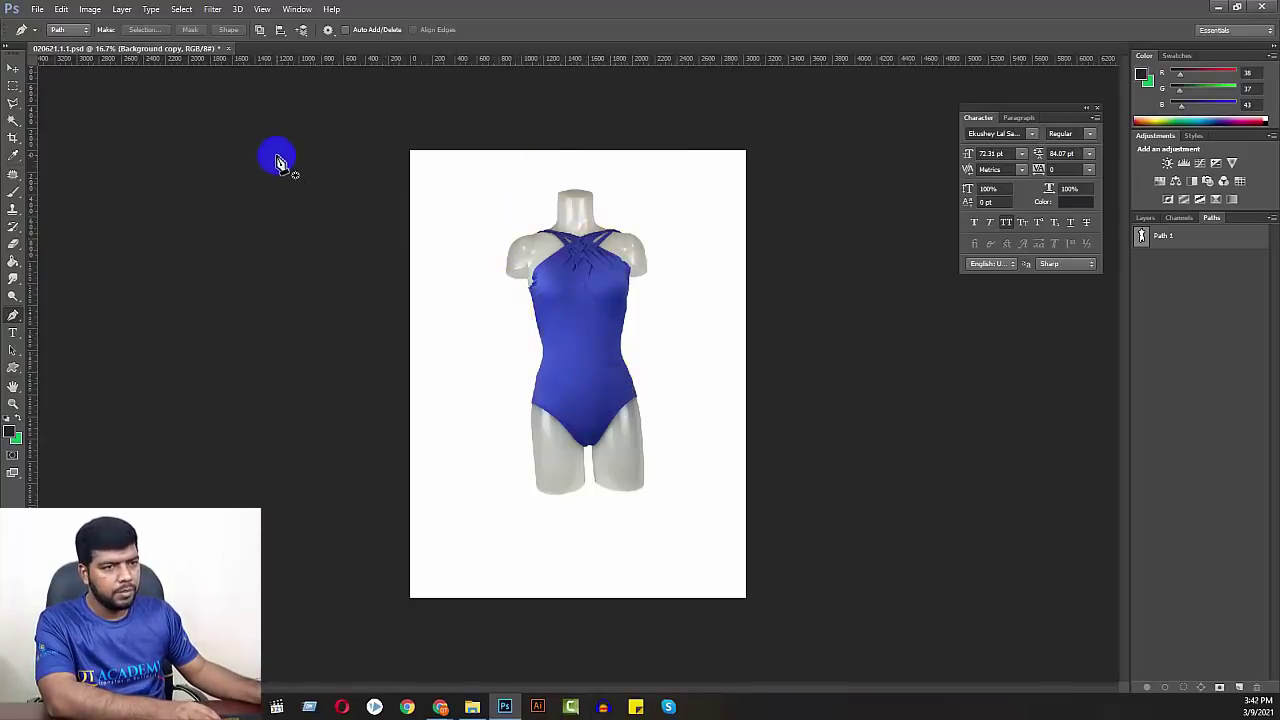
- Select all and align the mannequin to the canvas's vertical and horizontal centres
click(1143, 218)
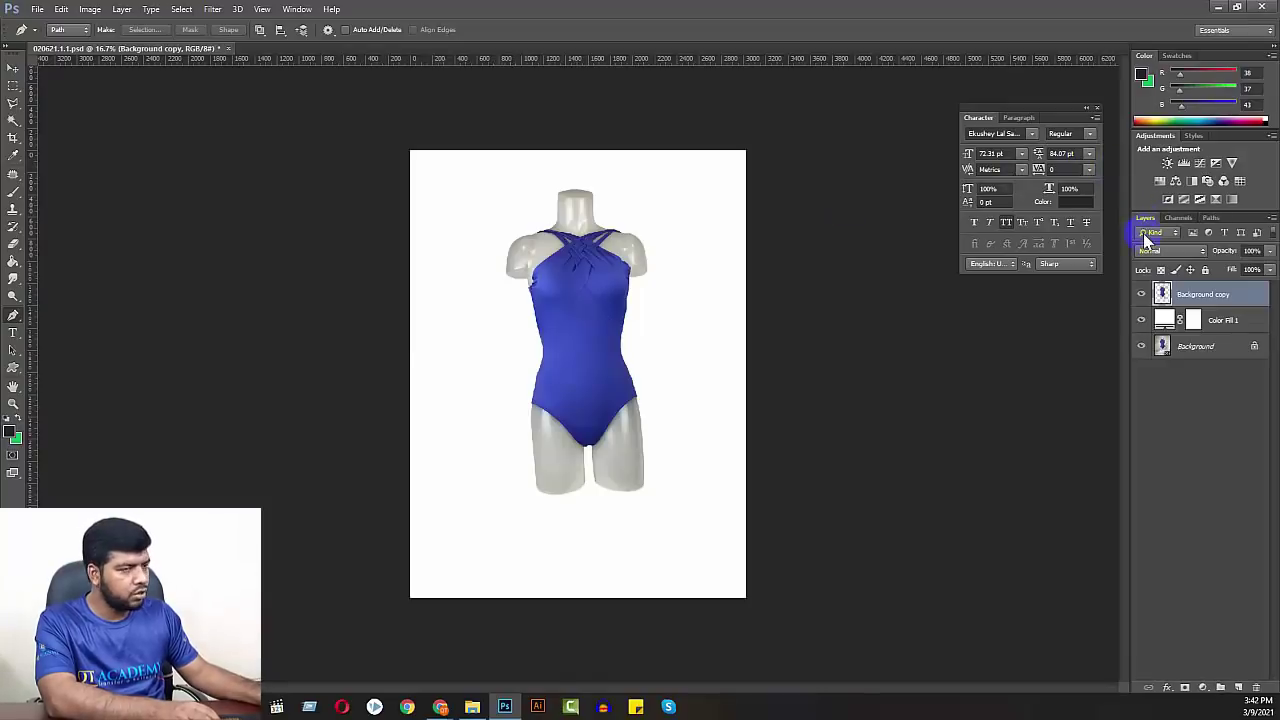
key(ctrl+a)
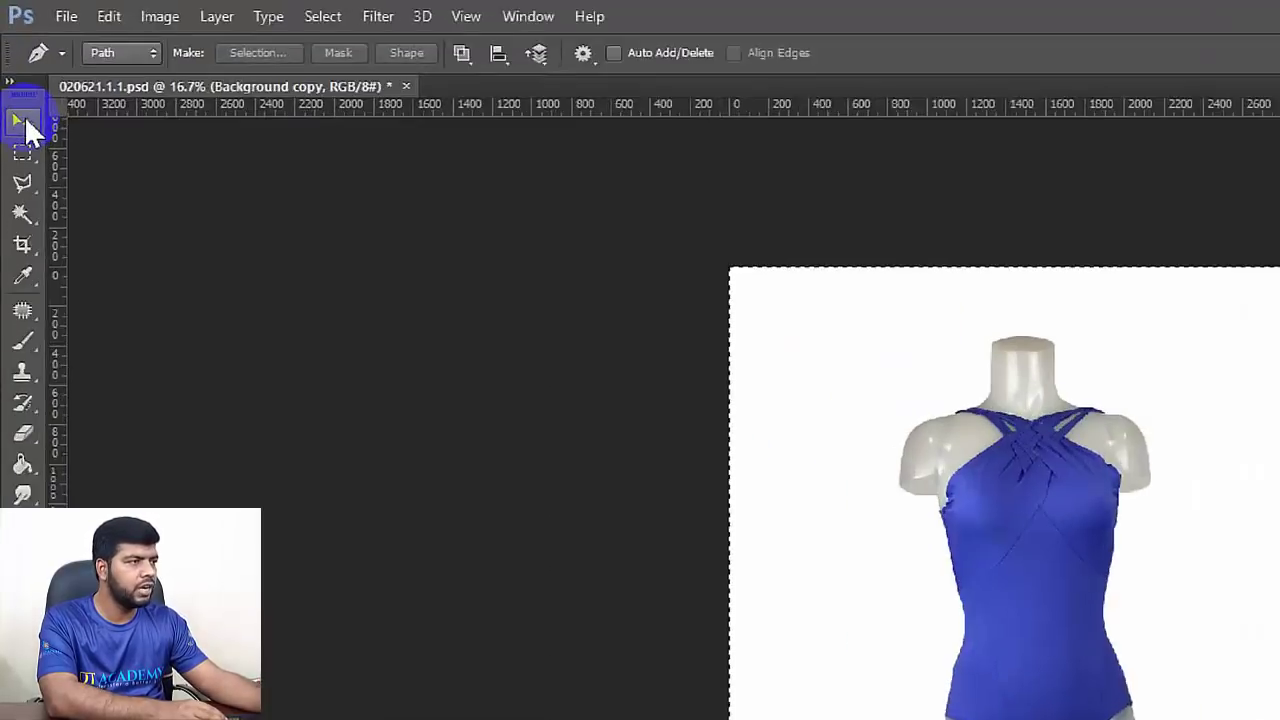
click(27, 143)
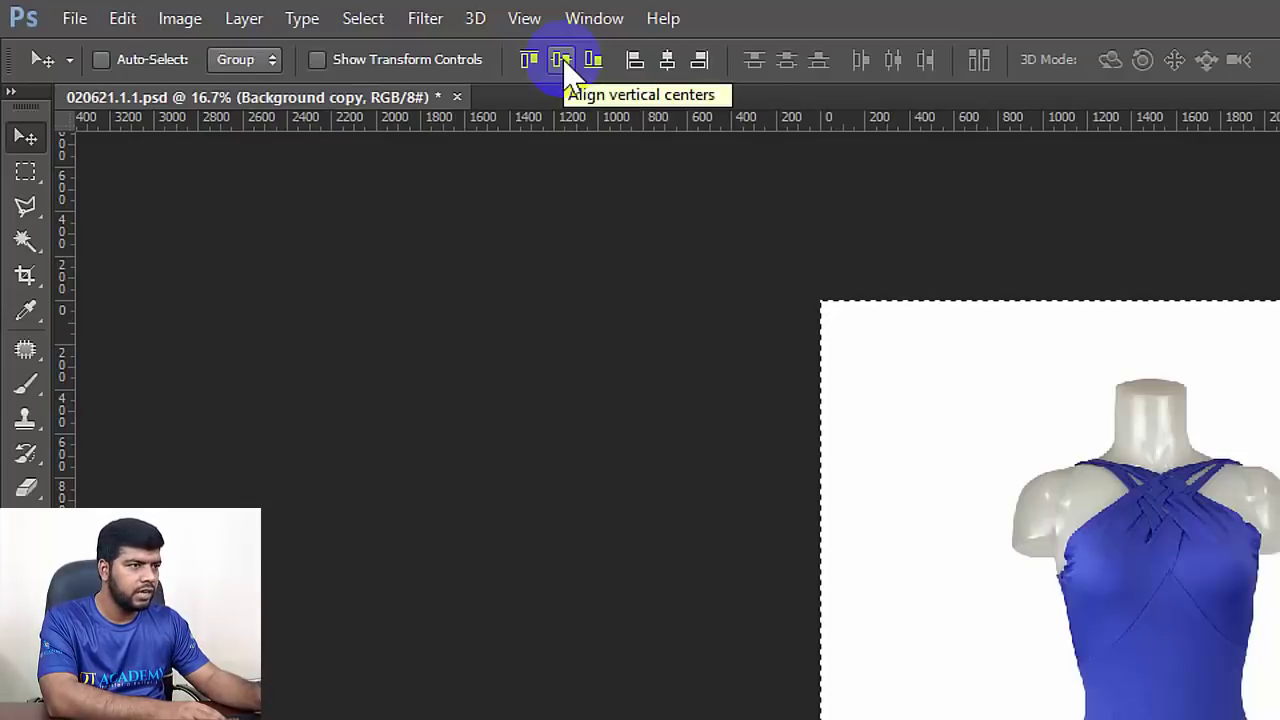
click(562, 62)
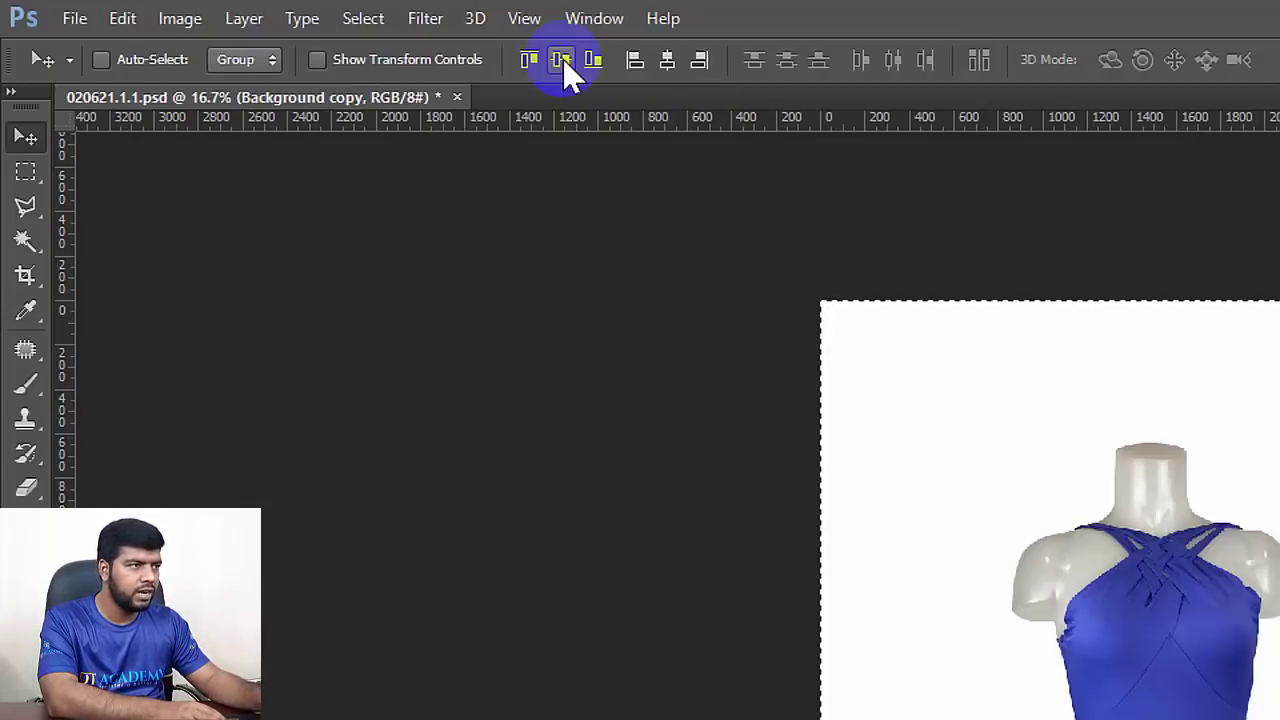
click(663, 58)
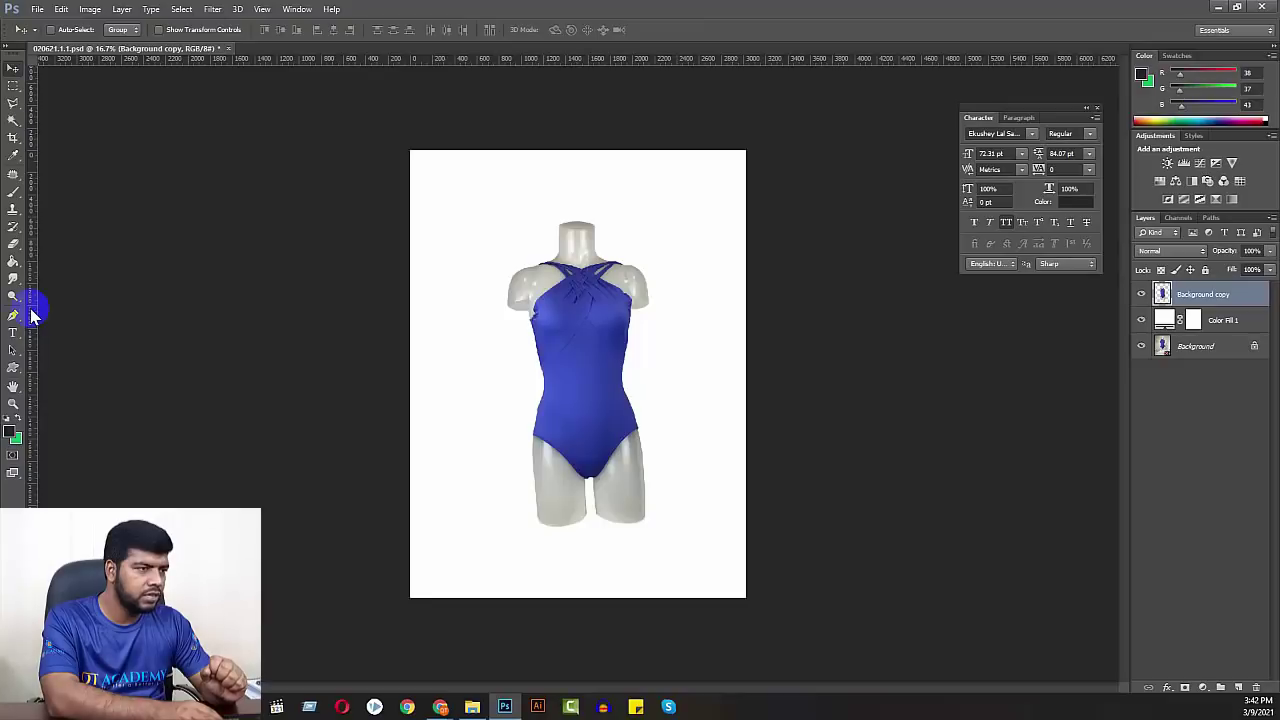
- Place vertical guides at the mannequin's sides and horizontal guides at head top and leg bottoms
drag(31, 315, 508, 306)
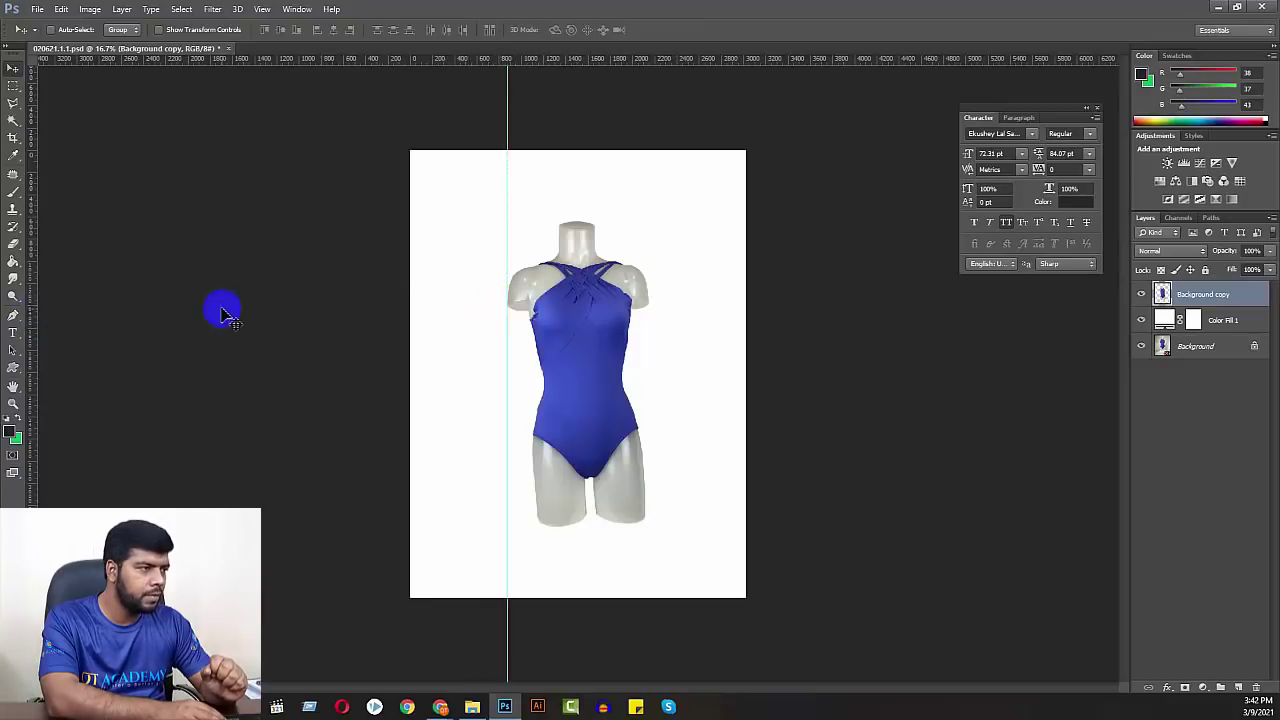
drag(33, 313, 649, 315)
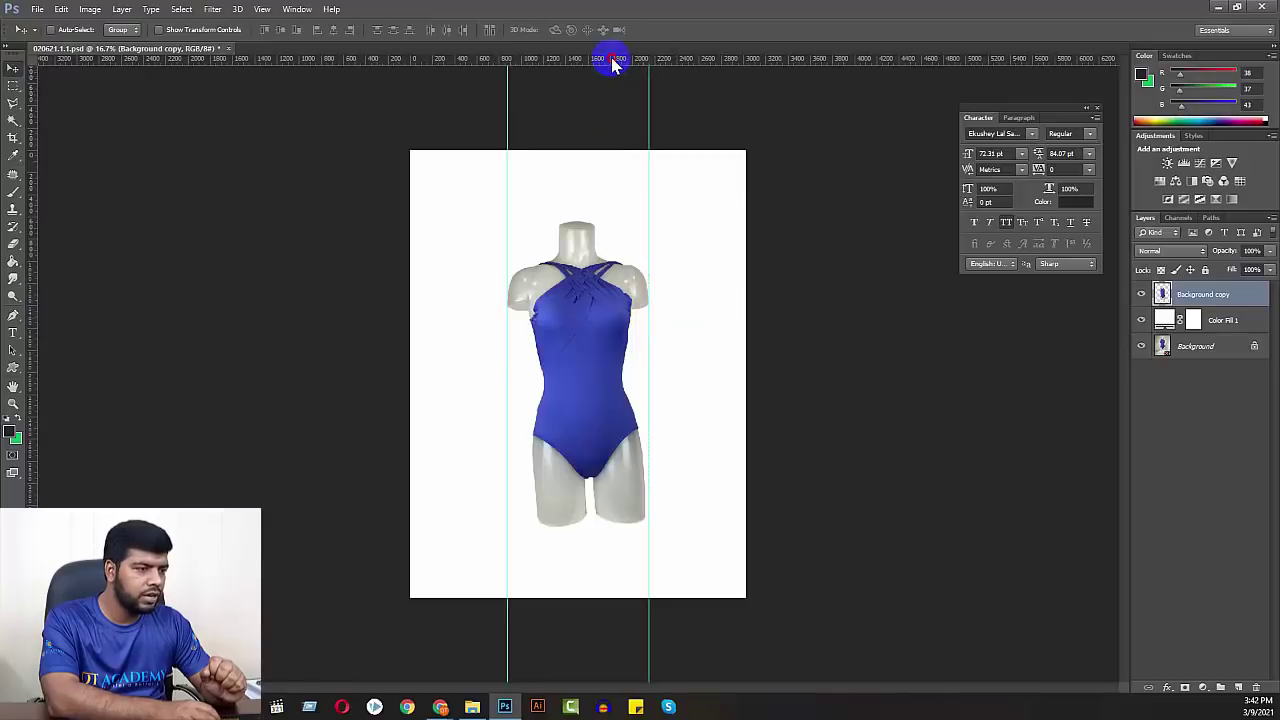
drag(613, 62, 663, 527)
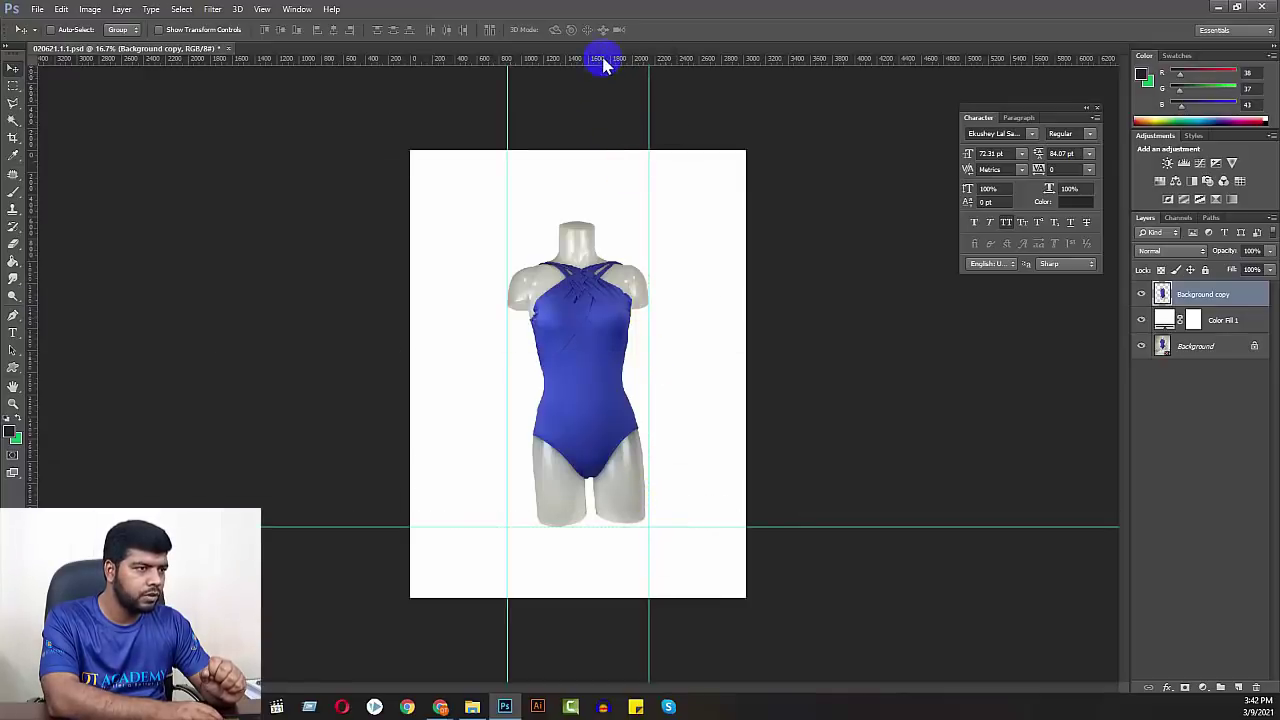
drag(603, 64, 629, 220)
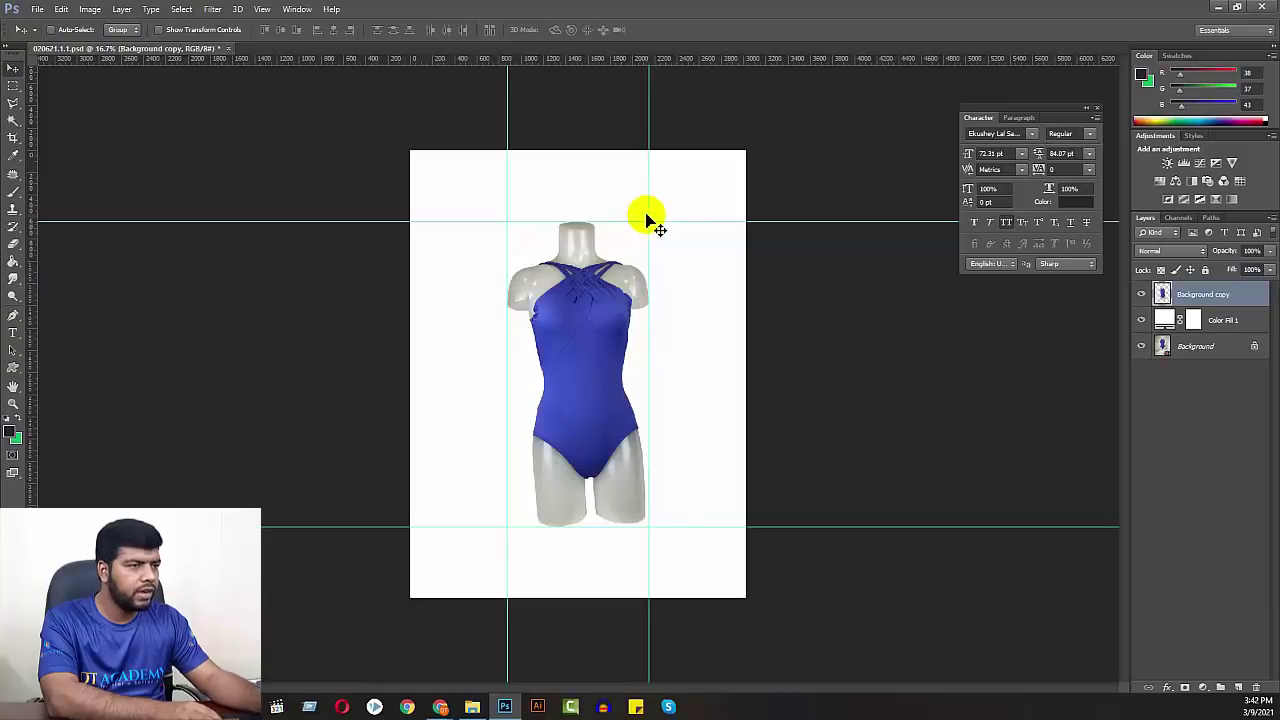
scroll(646, 222, up, 1)
scroll(646, 222, up, 1)
scroll(640, 223, up, 1)
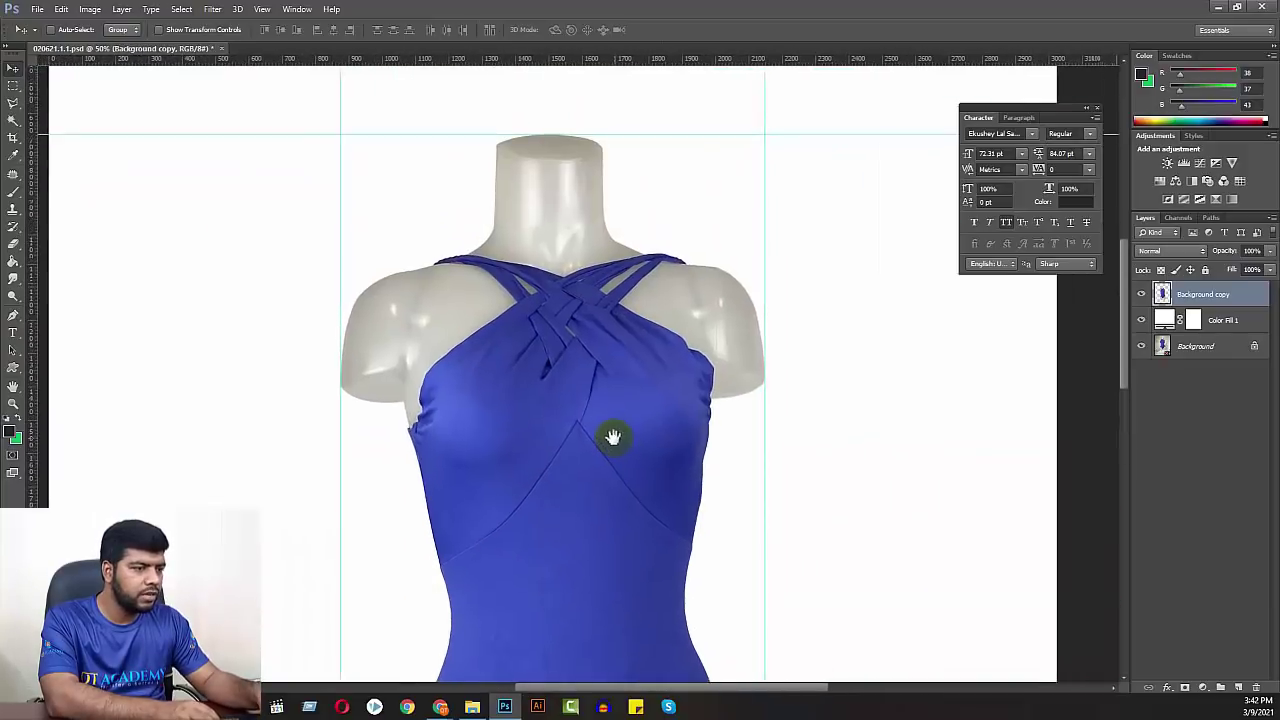
scroll(610, 445, down, 4)
scroll(610, 400, down, 3)
scroll(615, 320, down, 2)
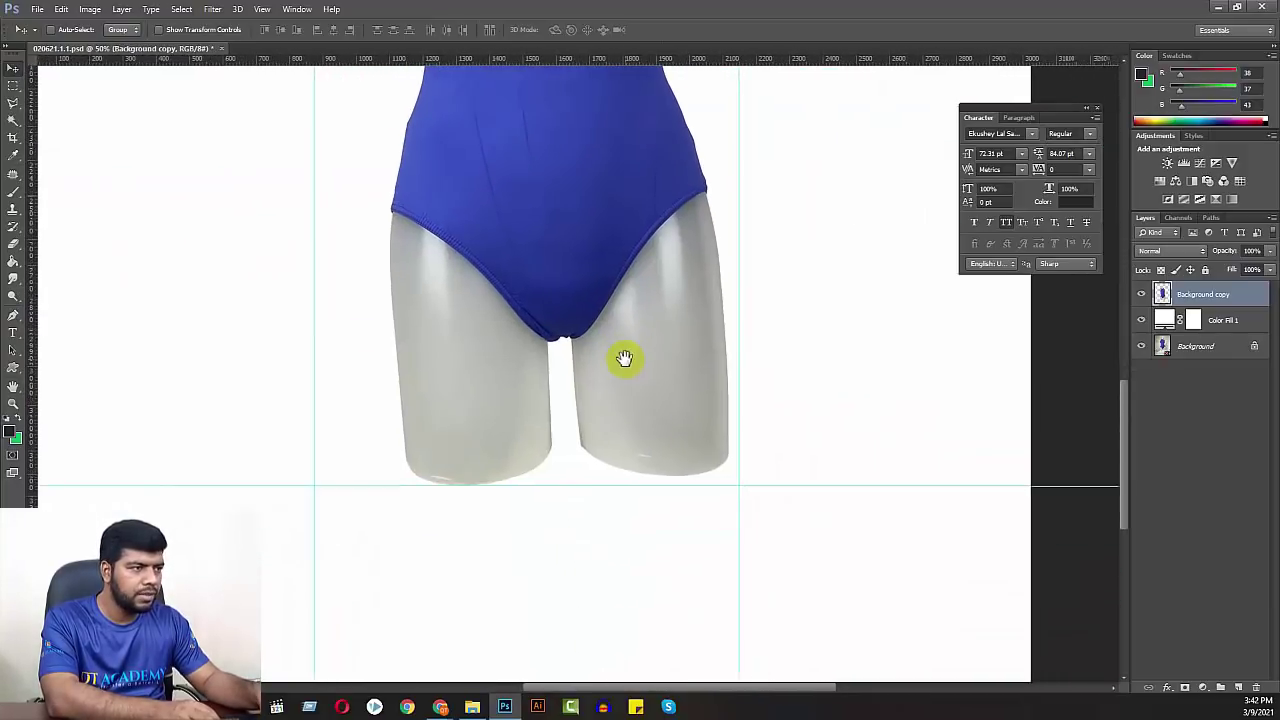
scroll(623, 358, up, 1)
scroll(663, 406, up, 5)
scroll(623, 383, up, 3)
scroll(629, 400, down, 2)
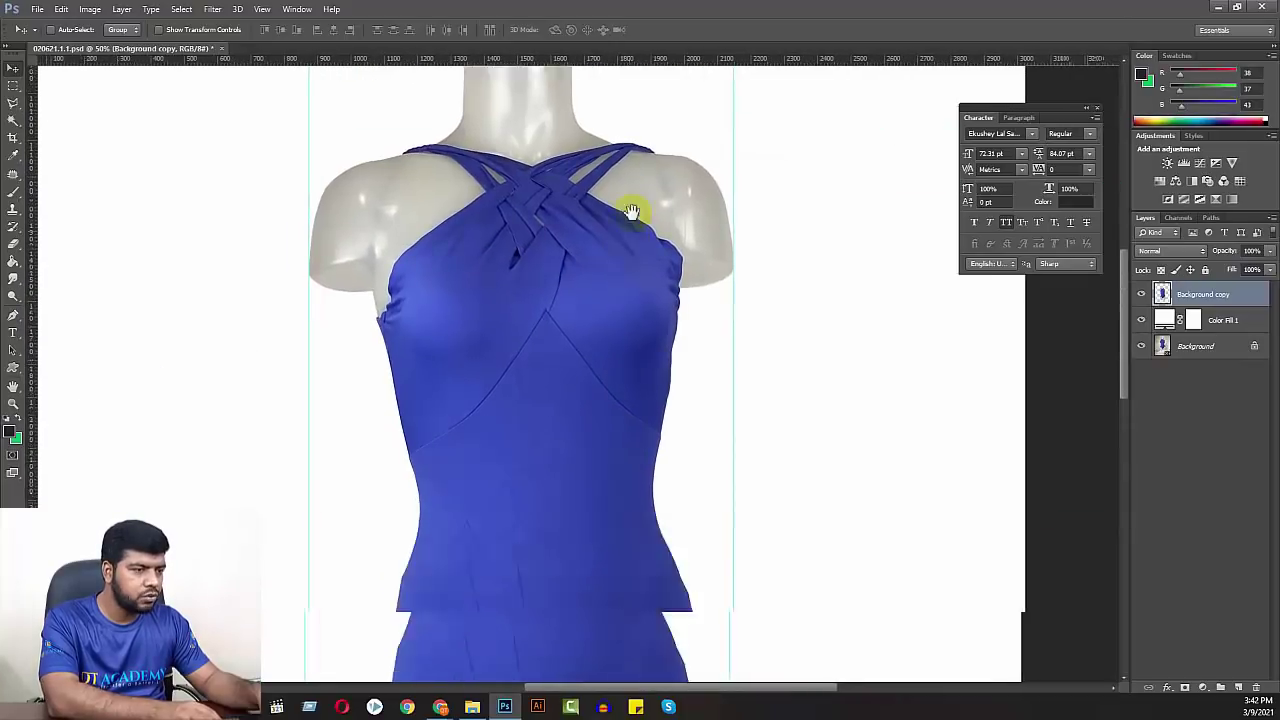
scroll(640, 300, down, 3)
scroll(638, 370, down, 4)
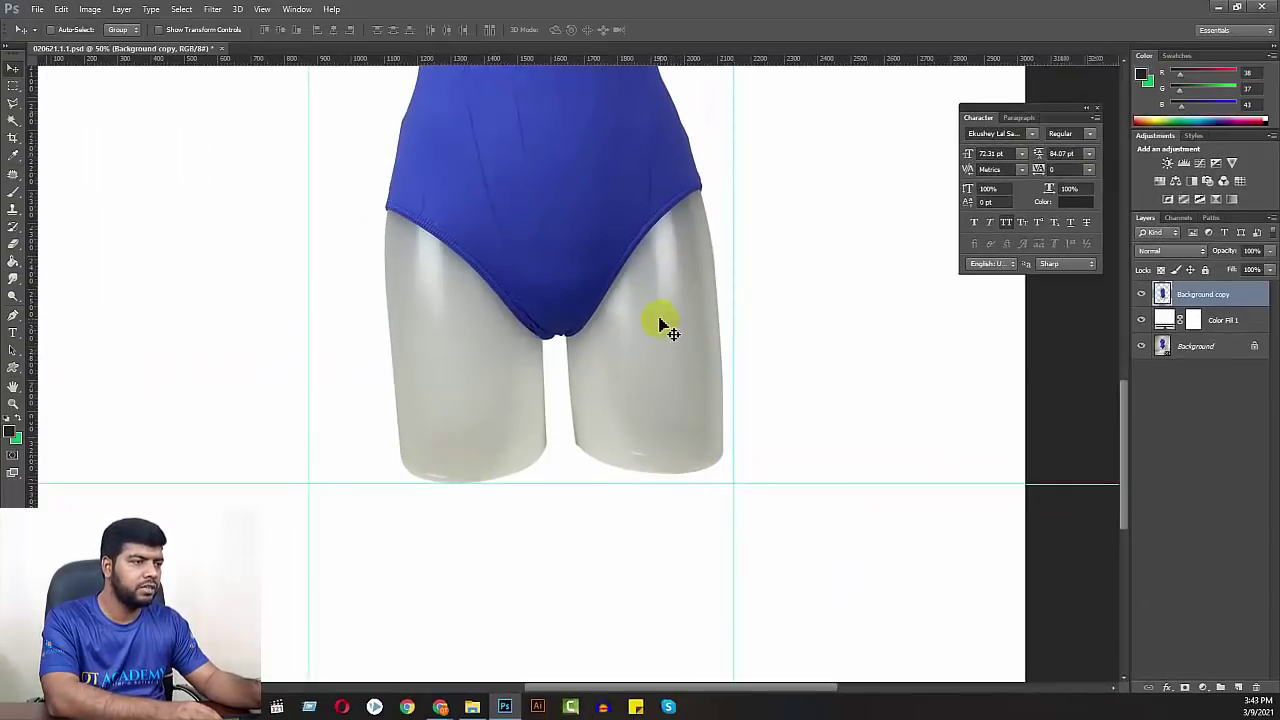
scroll(622, 330, up, 5)
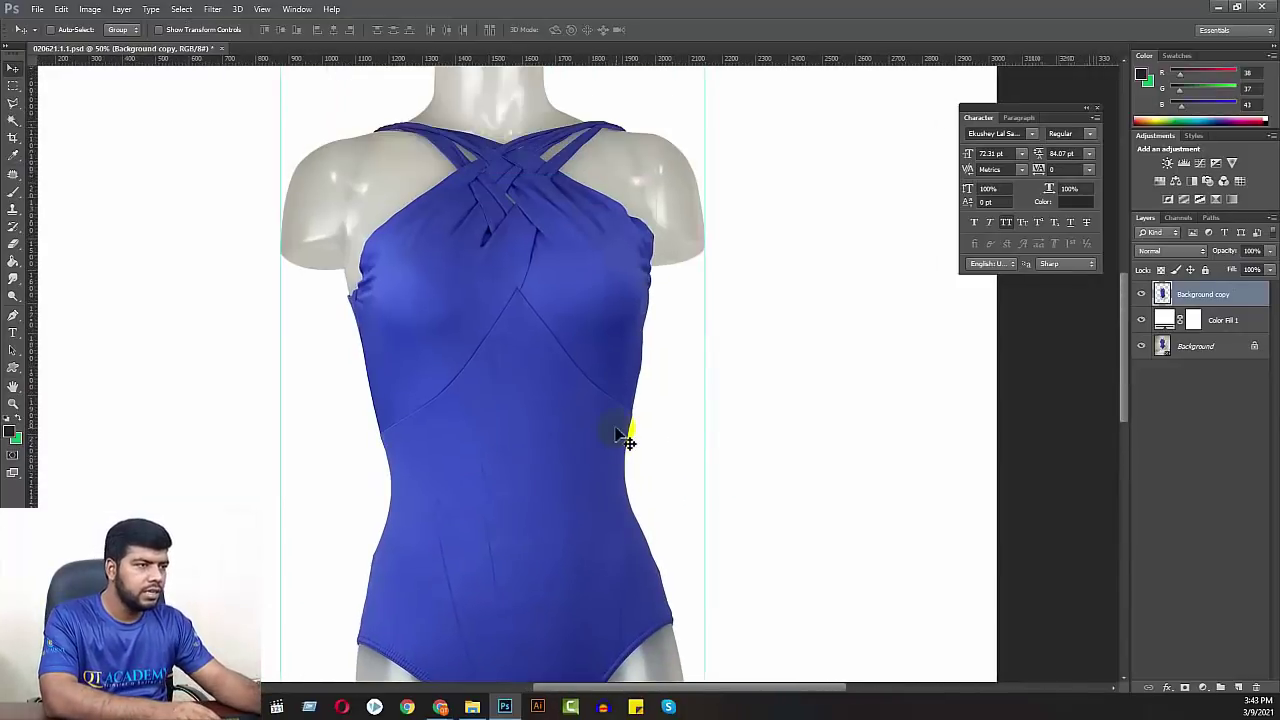
- Rotate the mannequin about 1° and nudge it a few pixels left
key(ctrl+t)
key(ctrl+minus)
key(ctrl+minus)
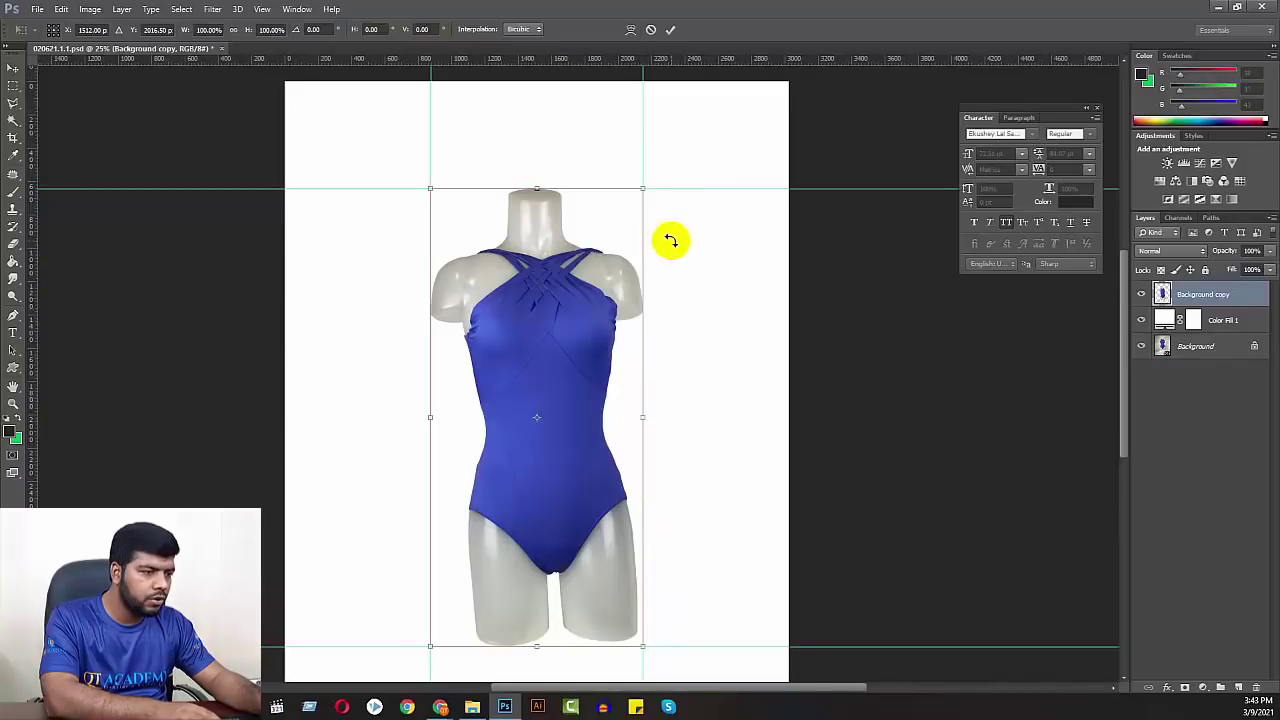
drag(680, 214, 687, 218)
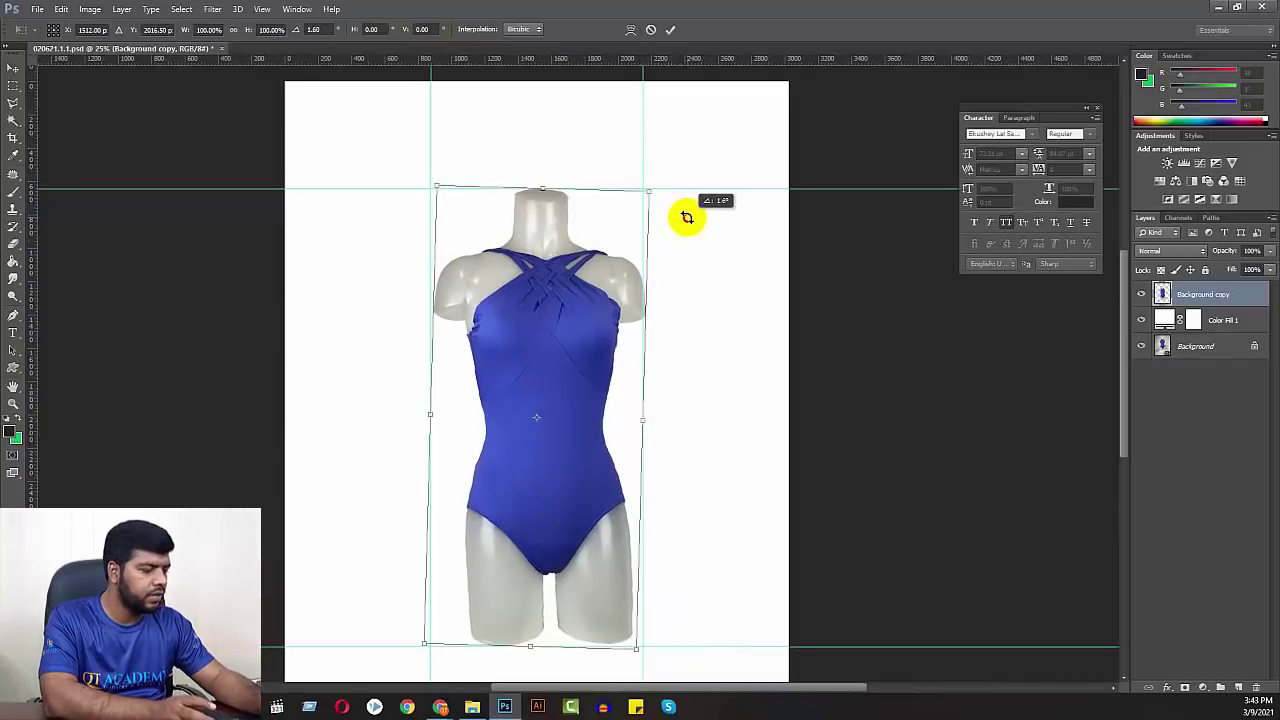
key(Return)
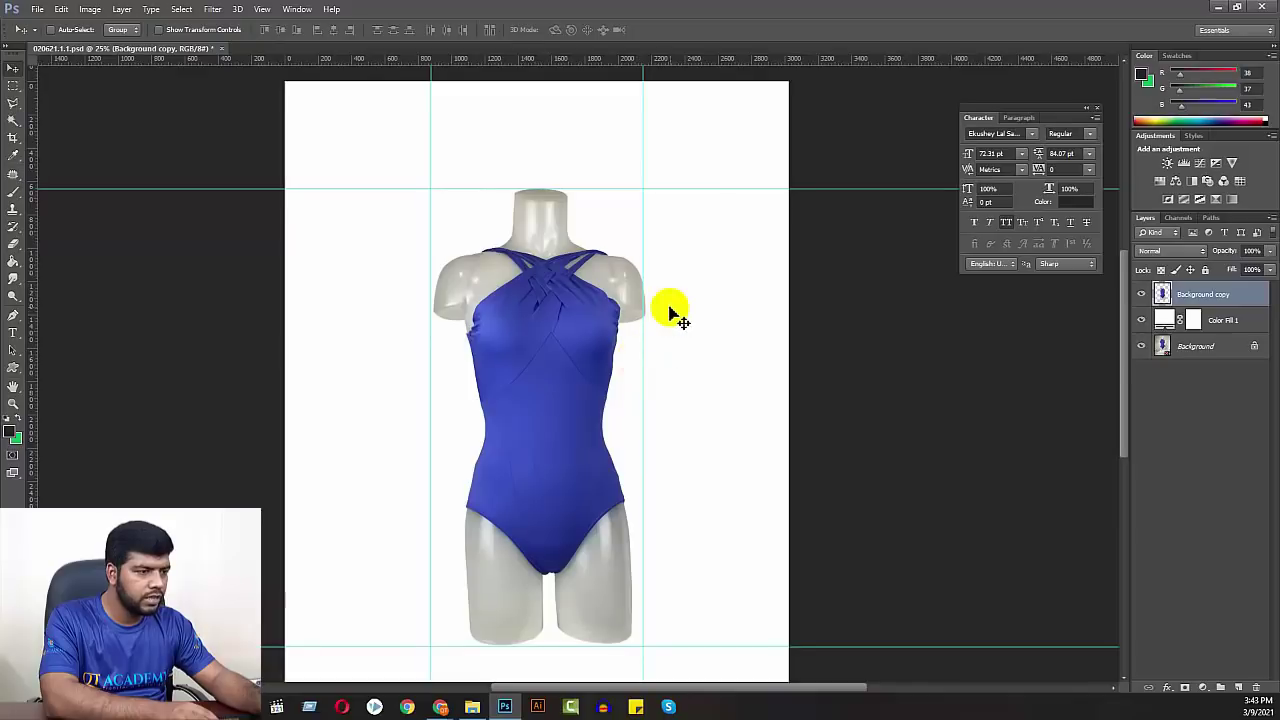
key(Left)
key(Left)
key(Left)
key(Left)
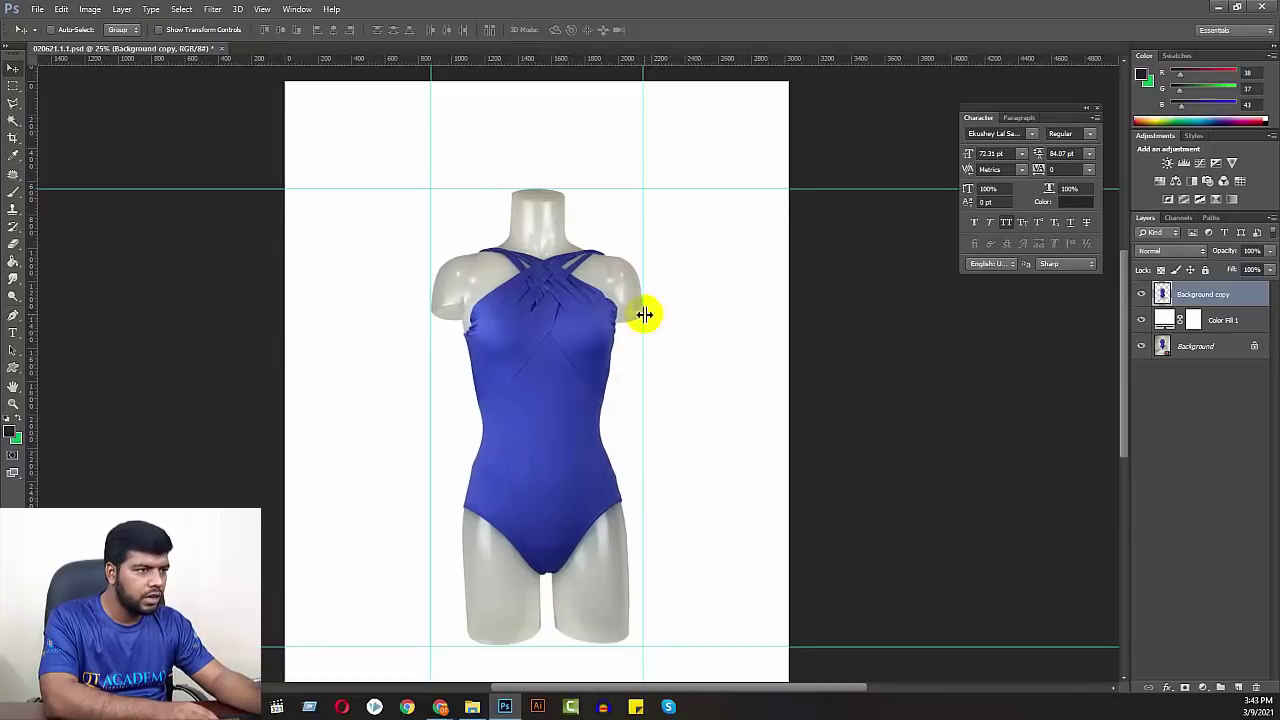
- Zoom to 50% on the legs and rotate the mannequin another 0.5° to straighten it
key(ctrl+plus)
key(ctrl+plus)
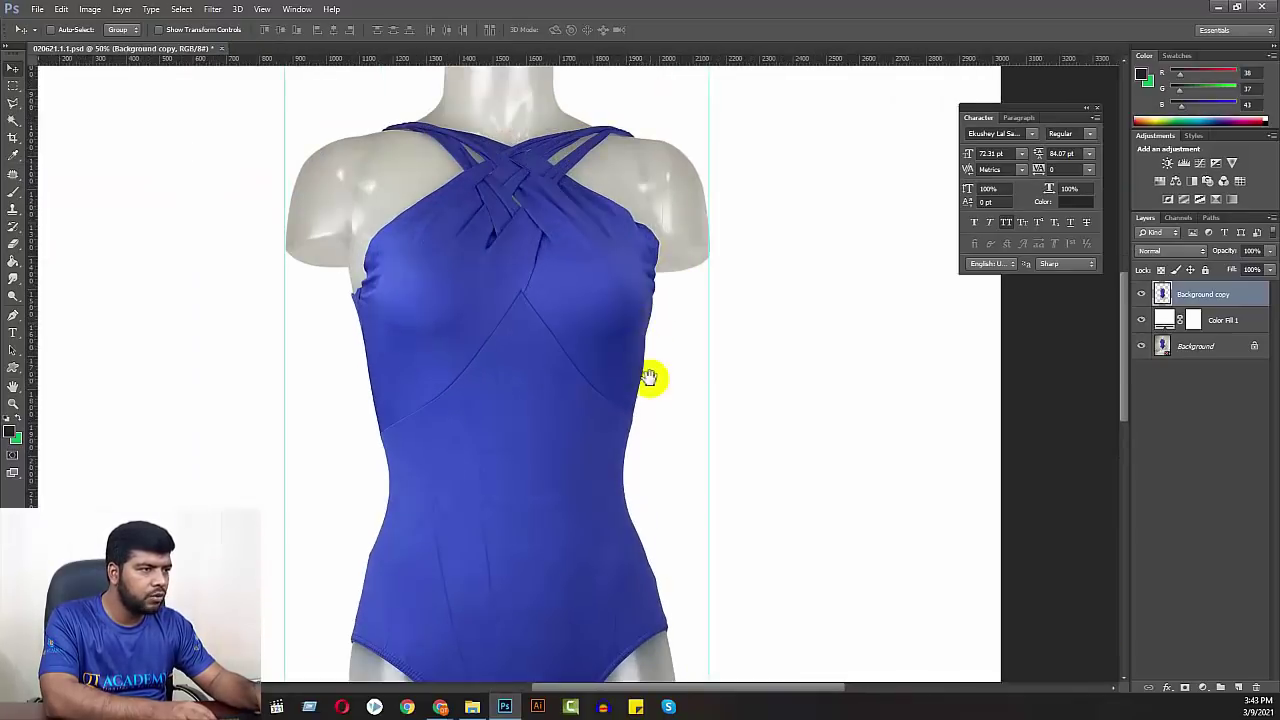
mouse_move(642, 384)
mouse_down()
mouse_move(629, 551)
mouse_move(657, 163)
mouse_up()
scroll(658, 274, down, 2)
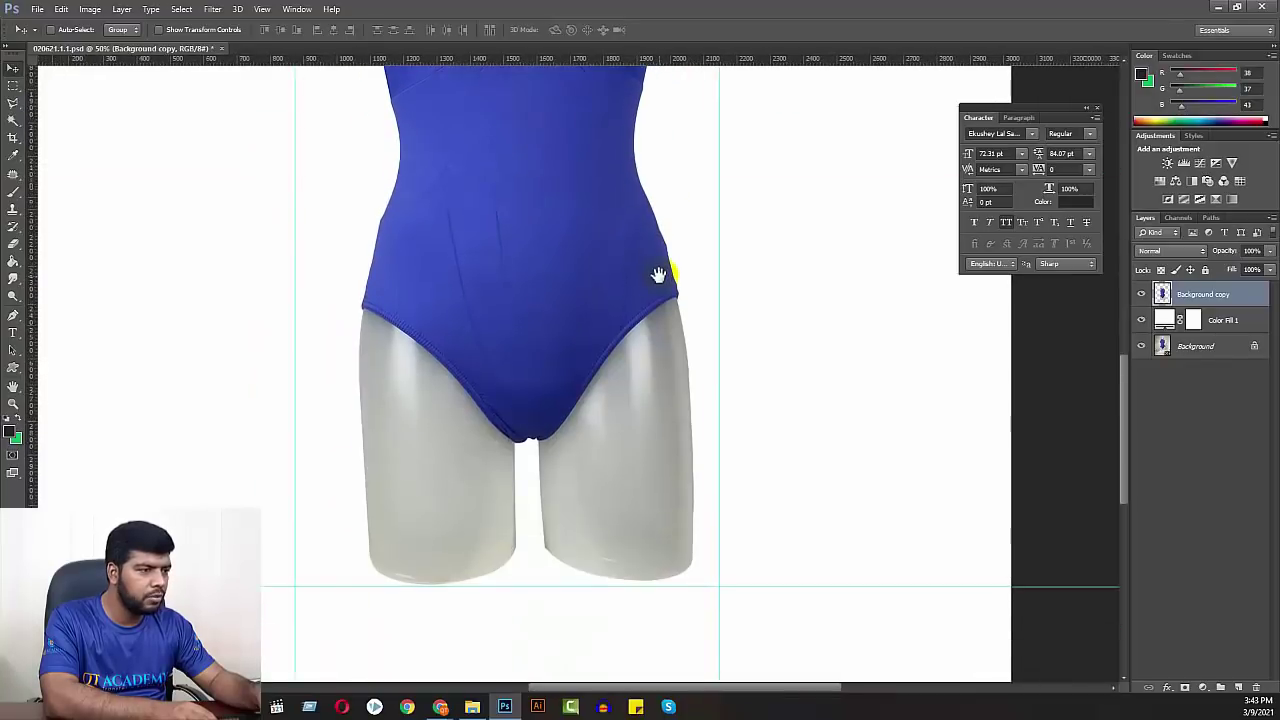
drag(658, 274, 658, 283)
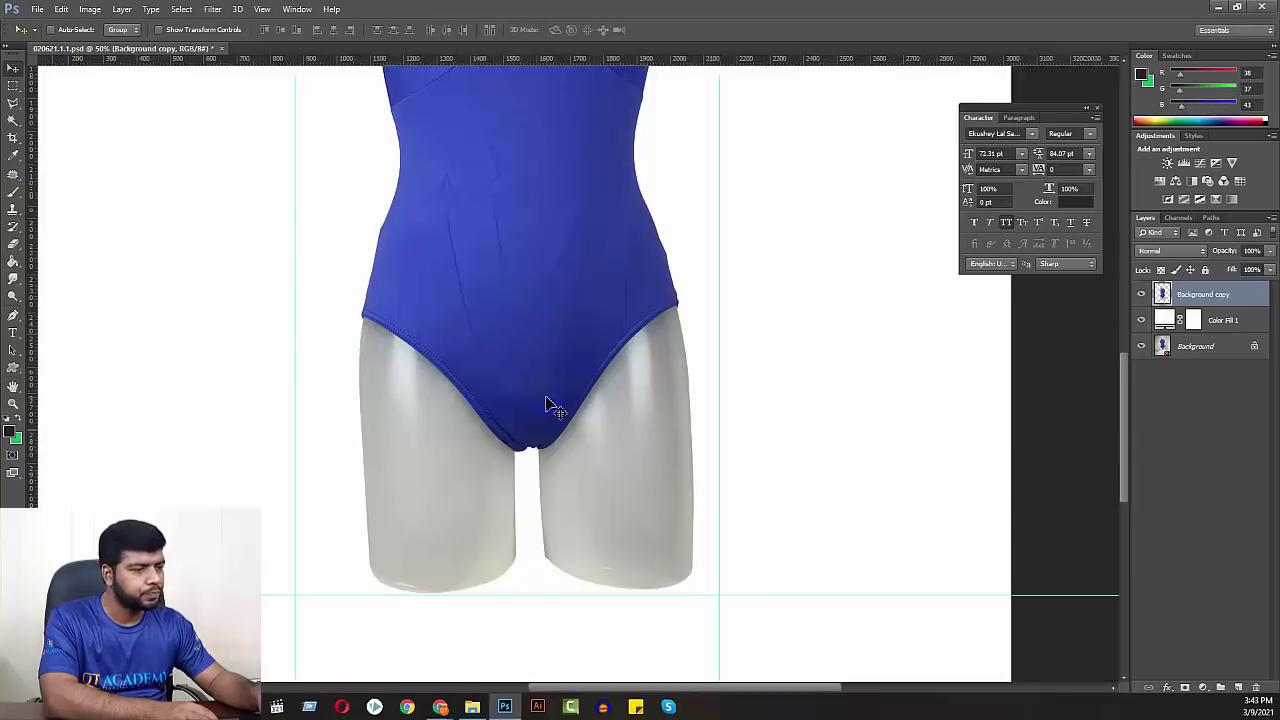
click(557, 445)
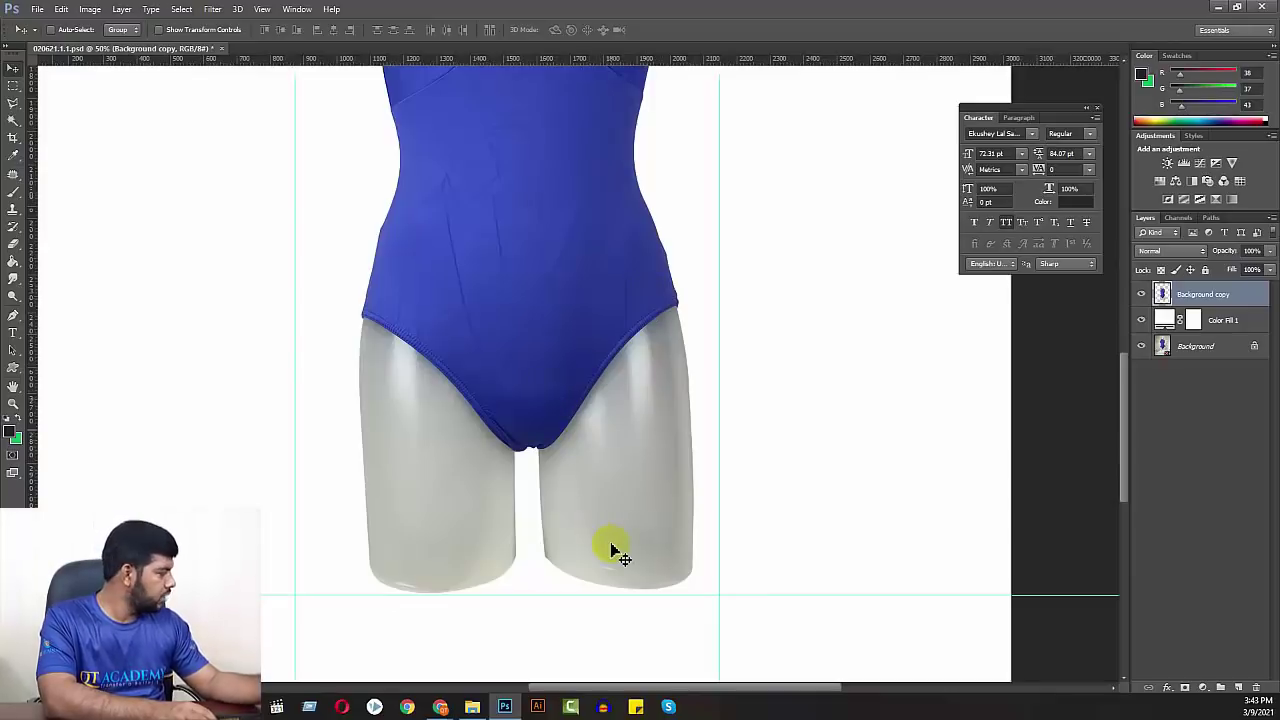
key(ctrl+t)
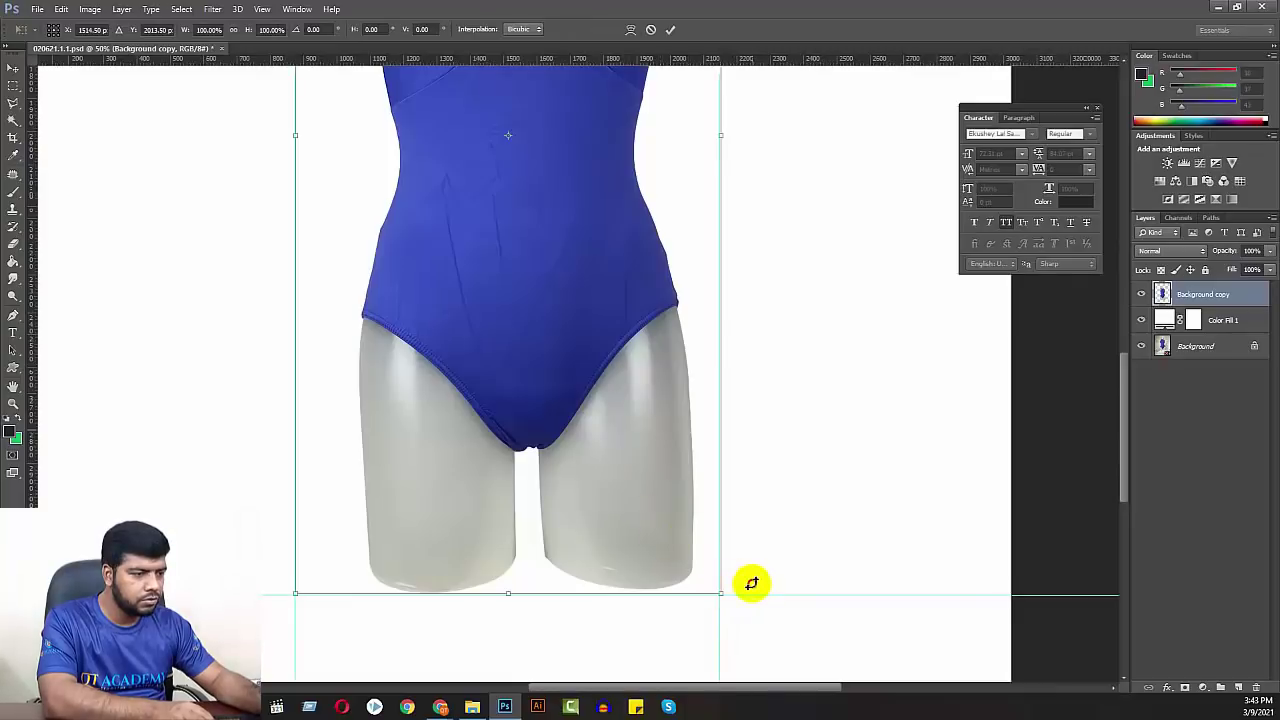
drag(750, 583, 746, 584)
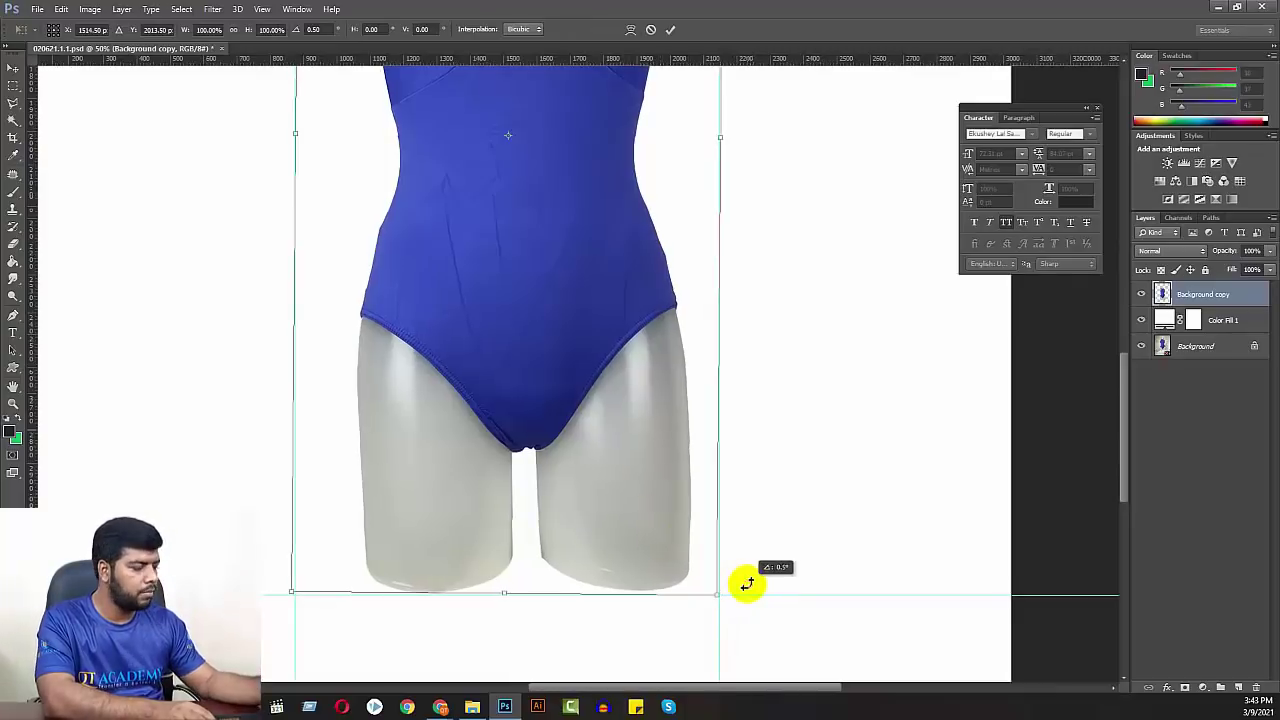
key(Return)
key(ctrl+t)
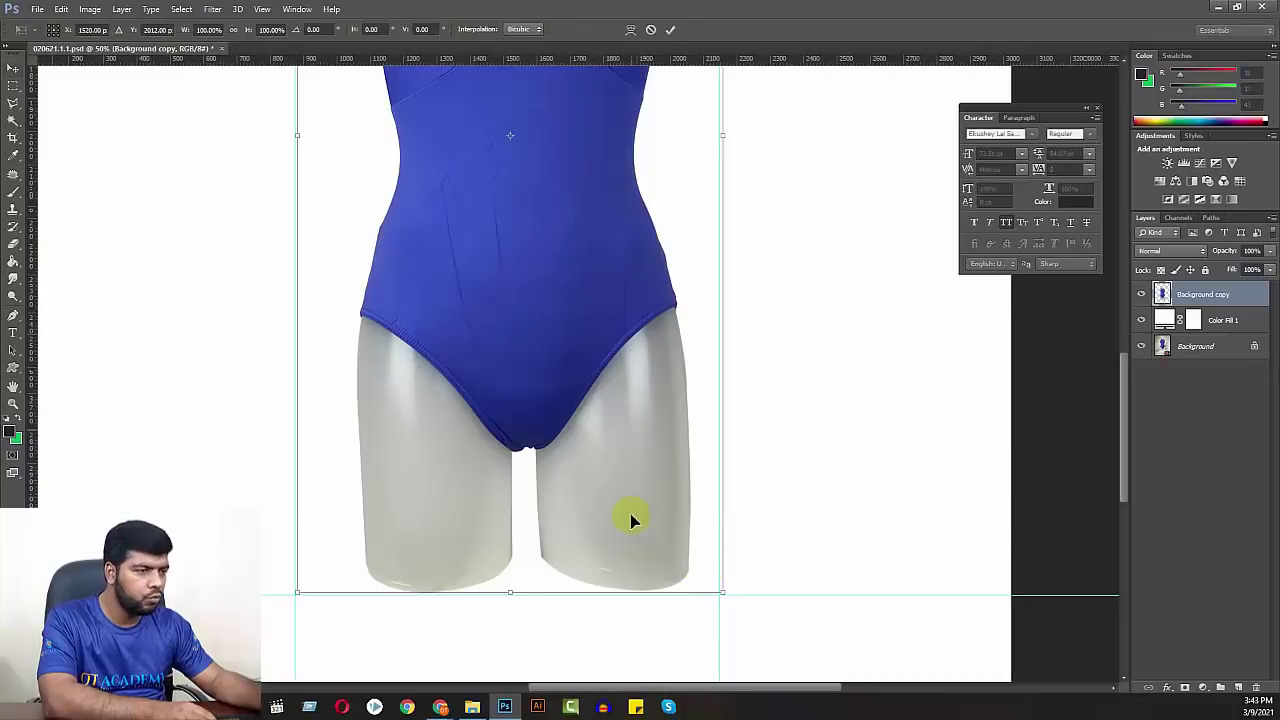
right_click(604, 484)
- Warp the bottom-right leg base down and the right shoulder inward, then commit
click(648, 362)
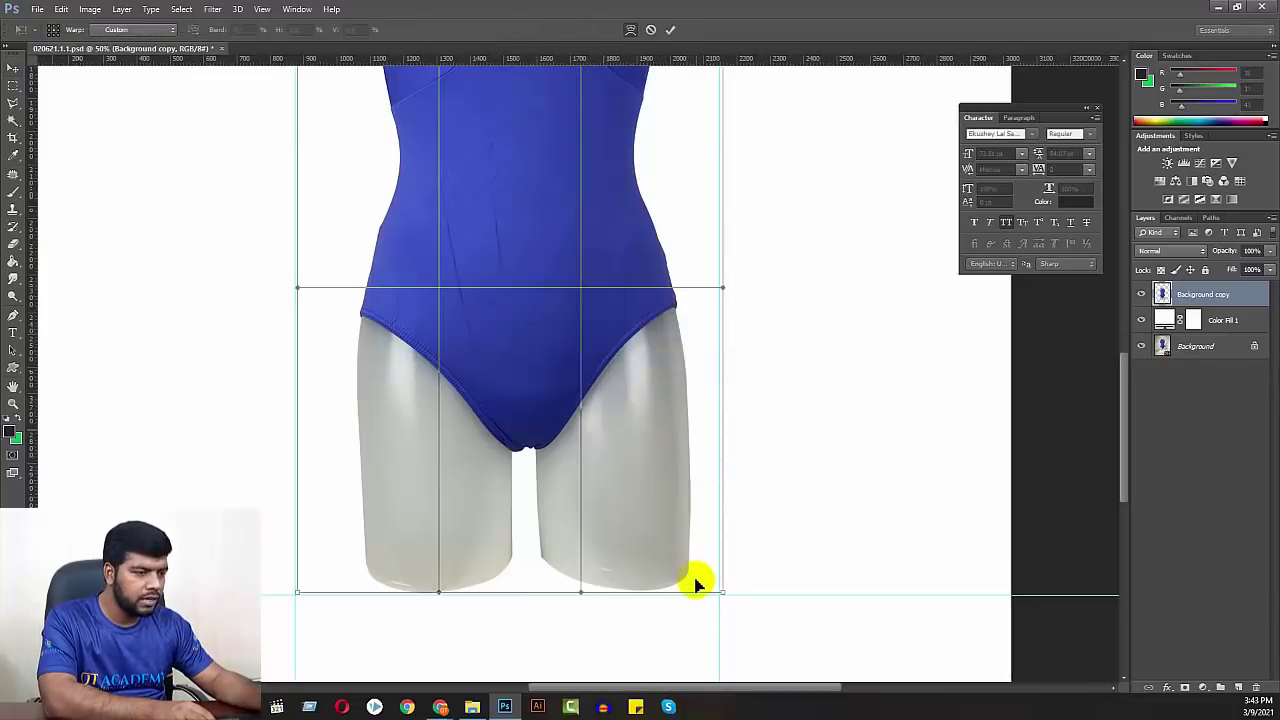
drag(675, 568, 675, 571)
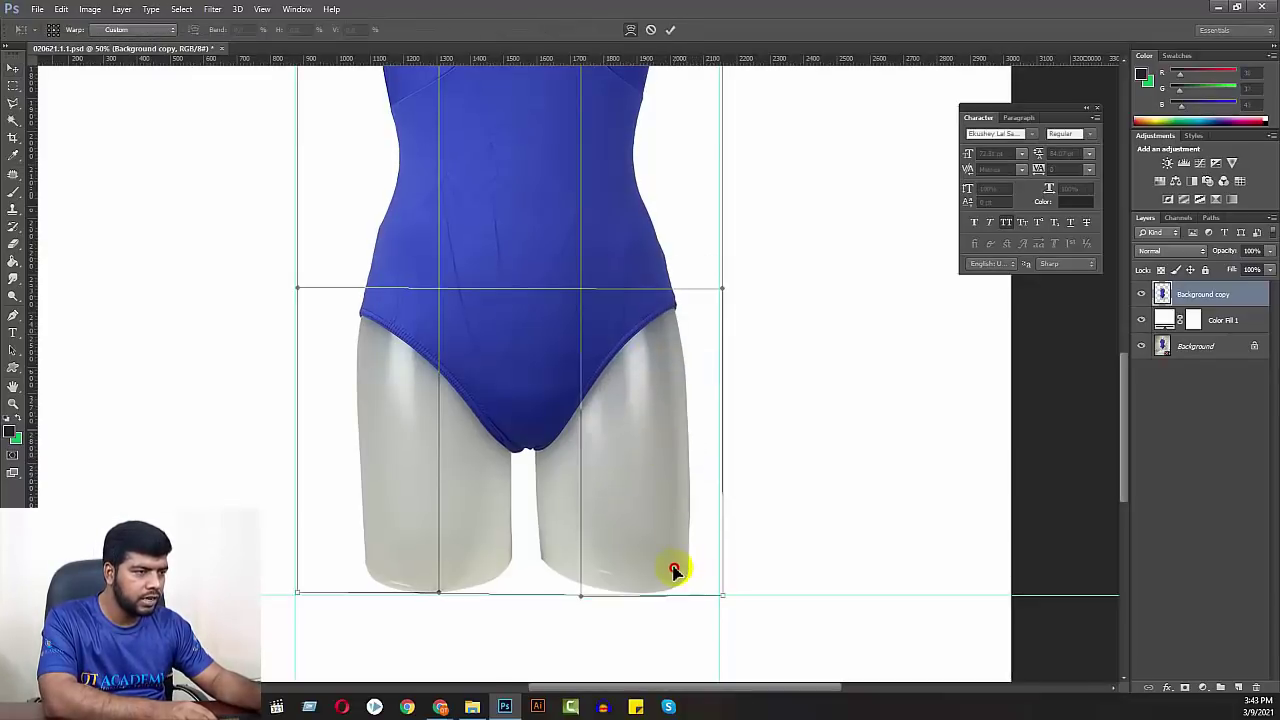
drag(594, 359, 608, 466)
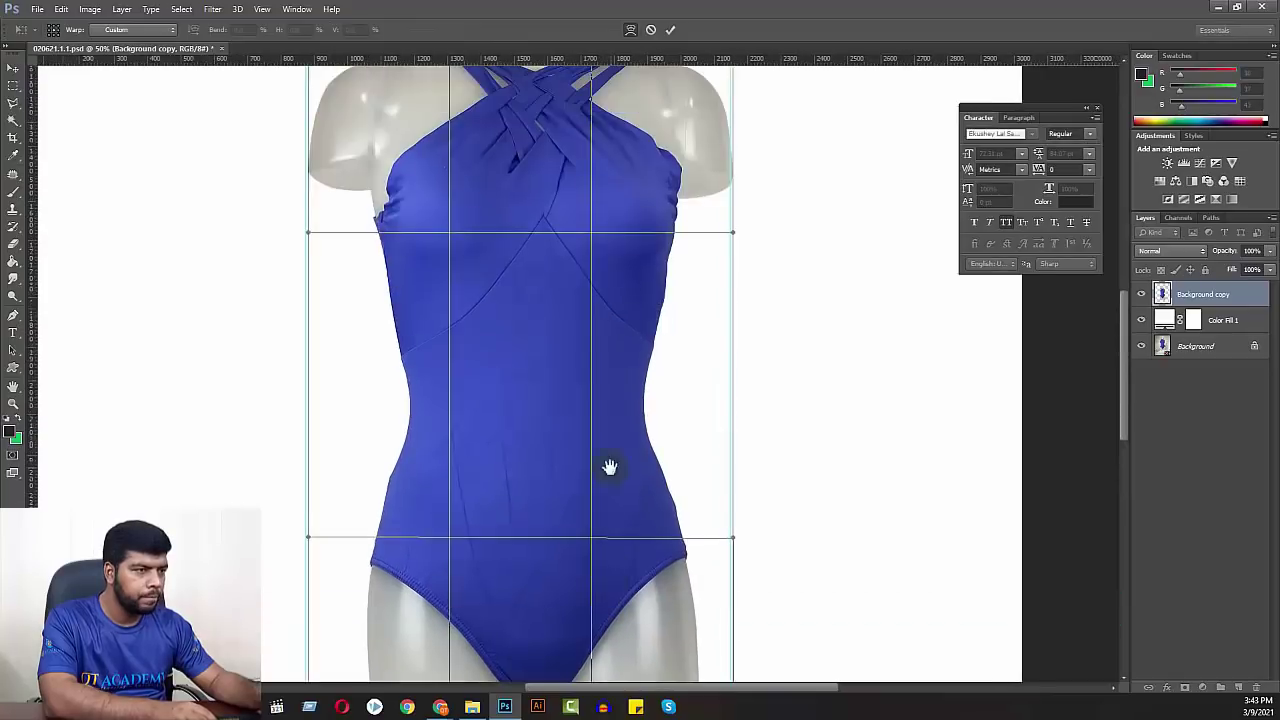
drag(610, 300, 614, 410)
drag(614, 351, 630, 450)
drag(637, 300, 635, 387)
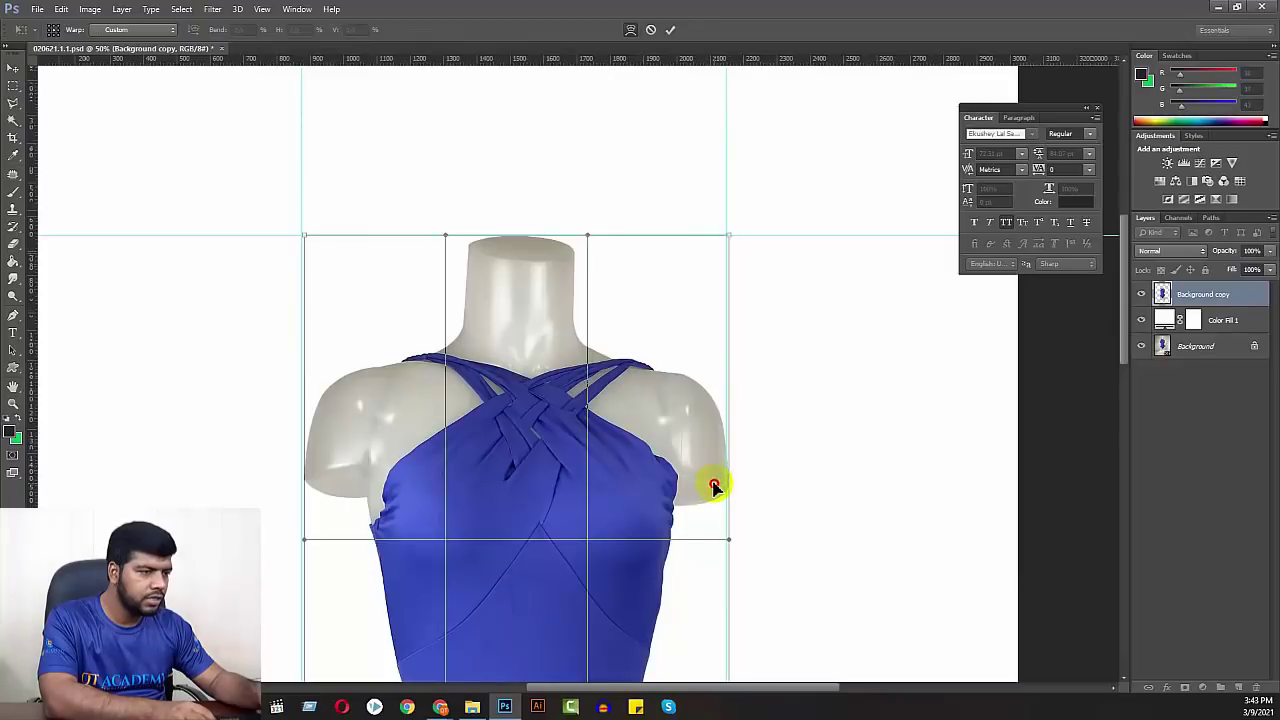
drag(714, 486, 711, 487)
mouse_move(648, 522)
mouse_down()
mouse_move(694, 291)
mouse_move(700, 514)
mouse_up()
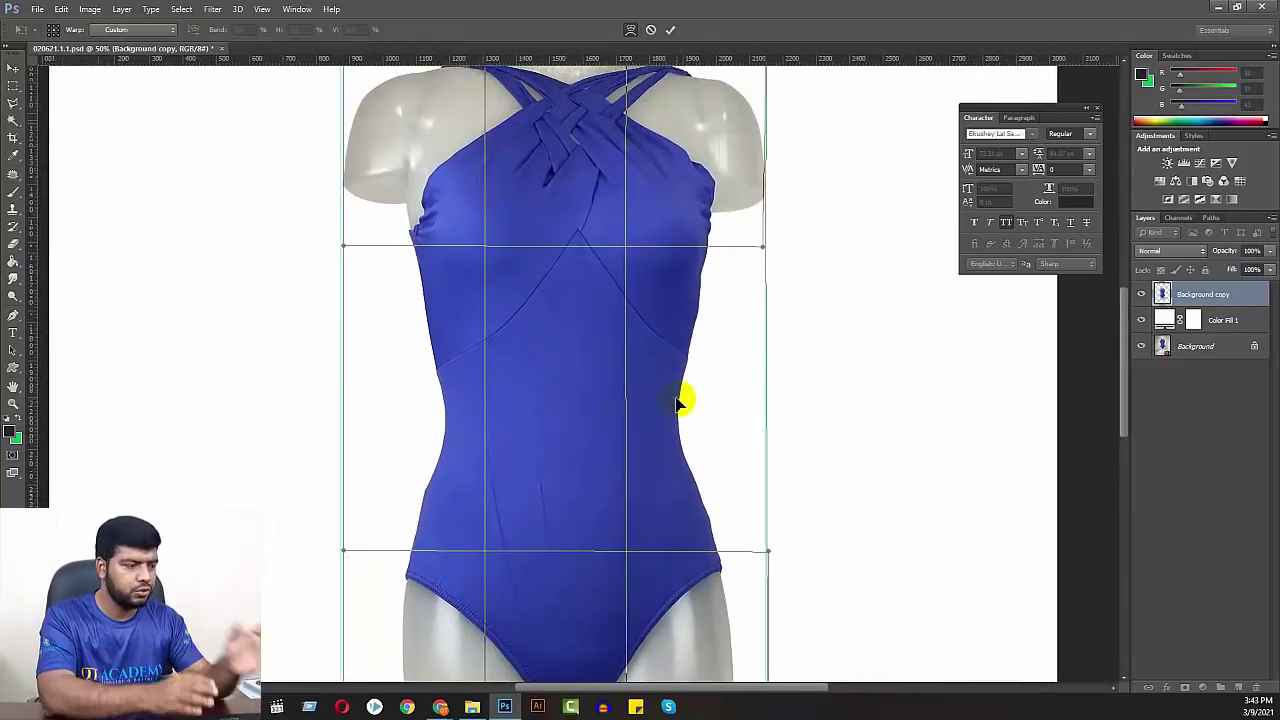
key(Return)
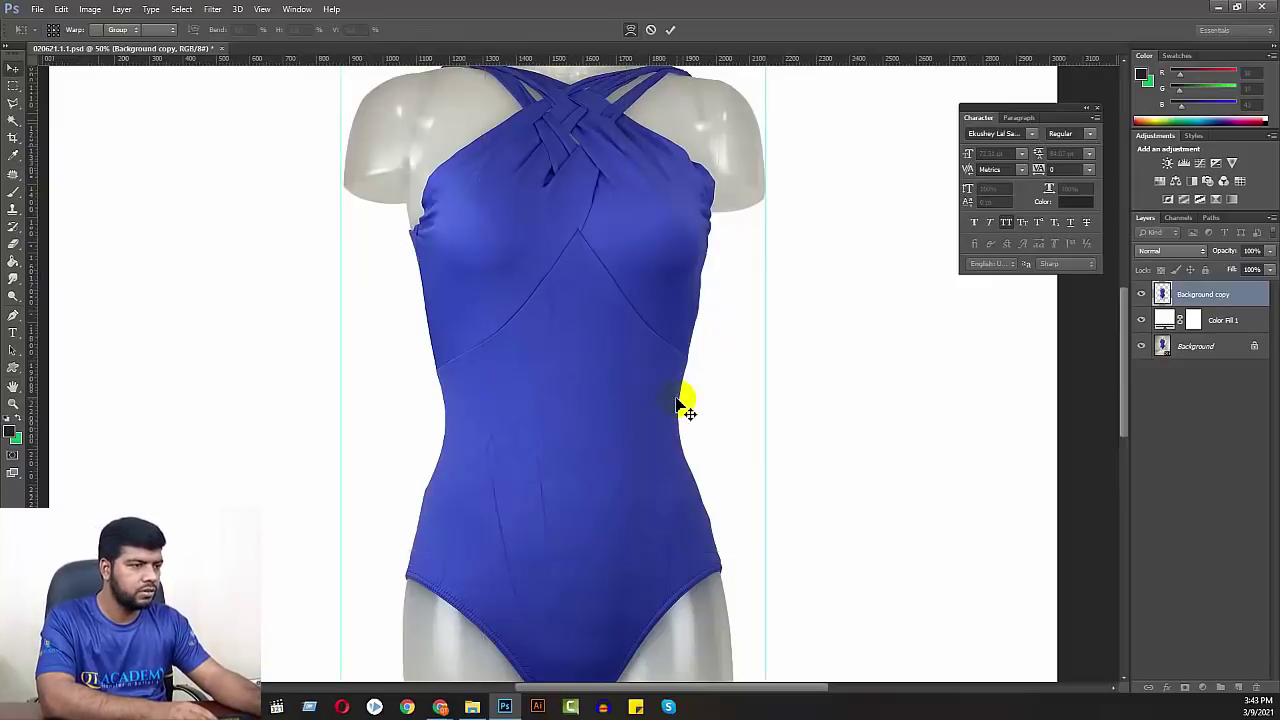
- Reframe the view on the mannequin and bring up Image > Adjustments with Shadows/Highlights
key(ctrl+minus)
key(ctrl+minus)
key(ctrl+minus)
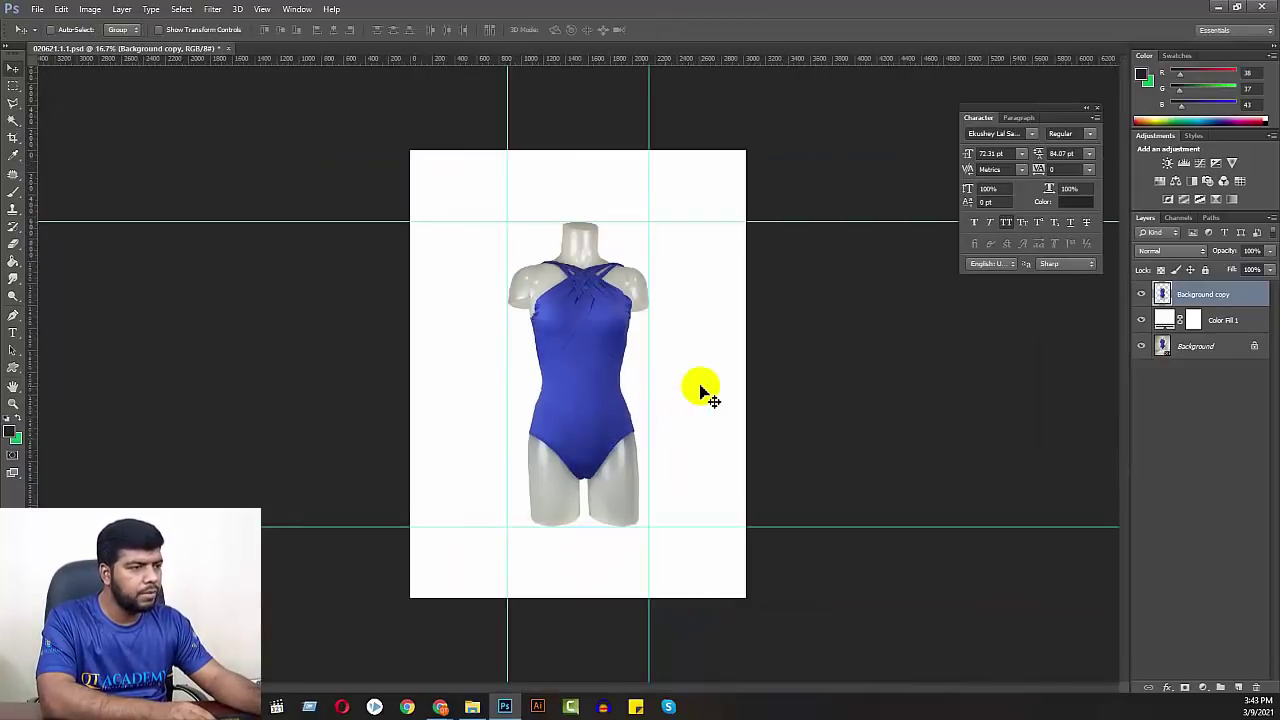
key(ctrl+plus)
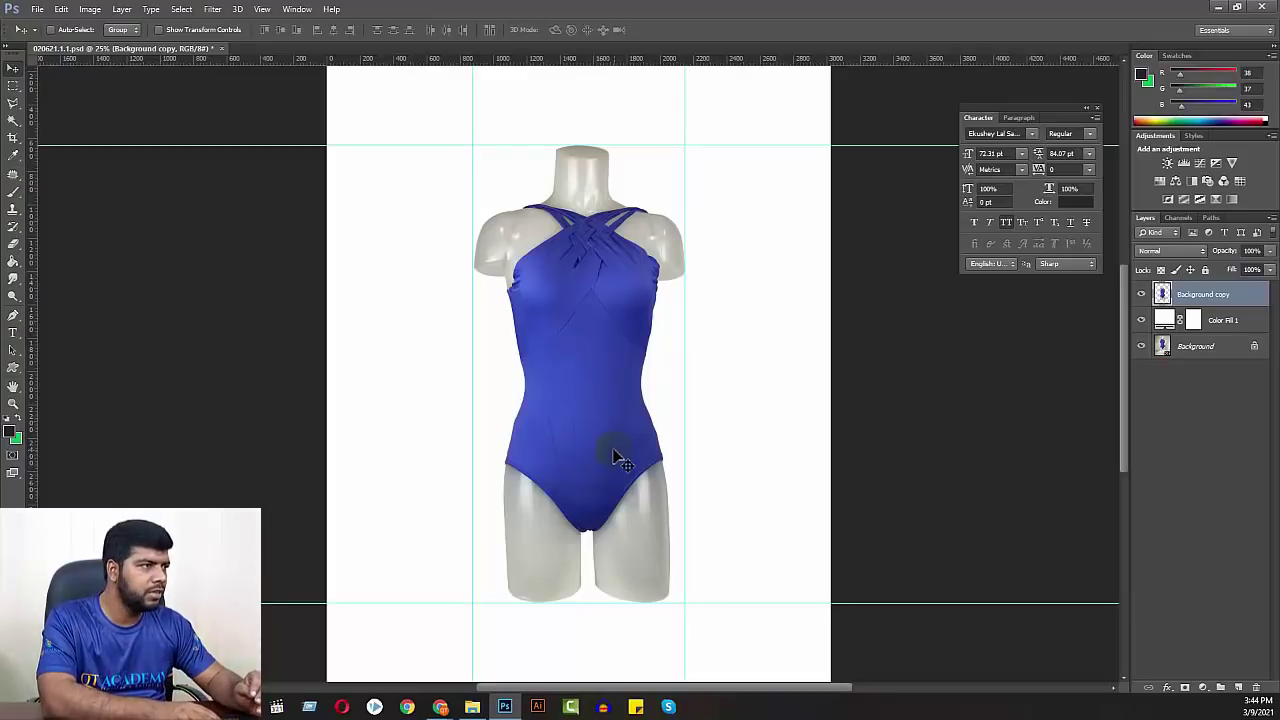
click(90, 9)
mouse_move(110, 43)
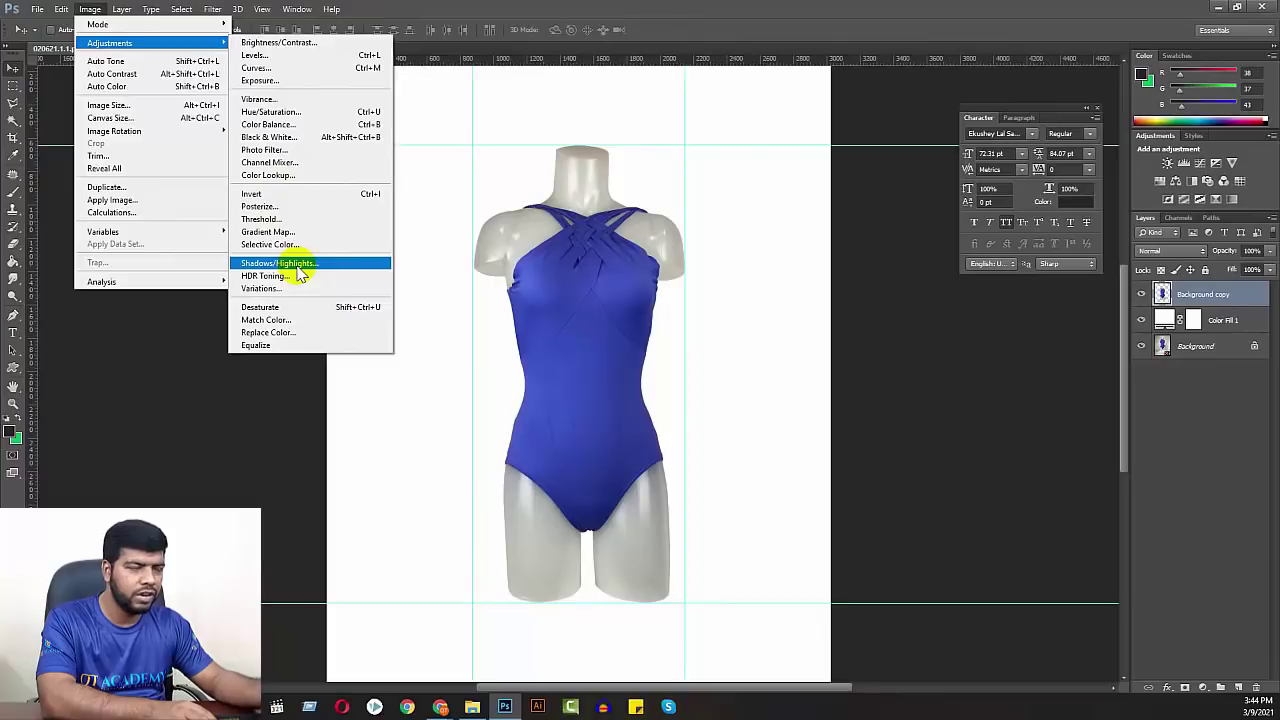
- Apply Shadows/Highlights to lighten the blue swimsuit, then inspect it close up and zoom back out
click(297, 267)
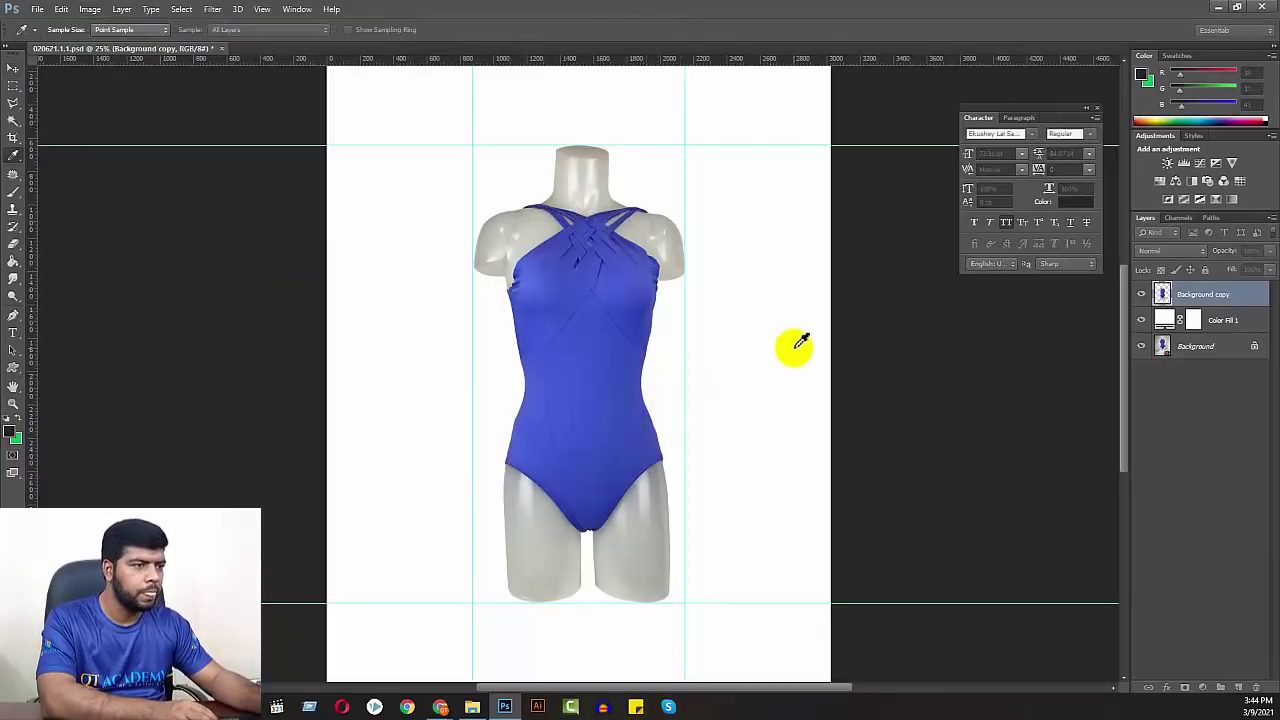
key(v)
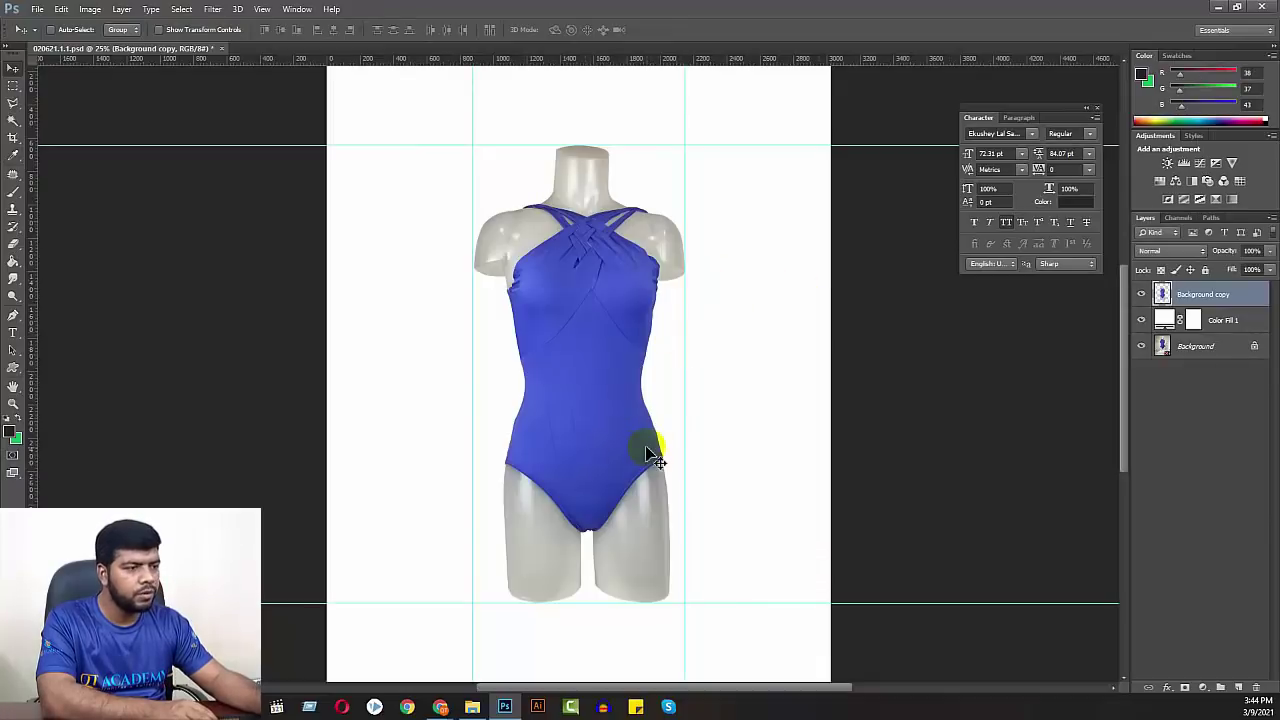
key(ctrl+plus)
key(ctrl+plus)
key(ctrl+plus)
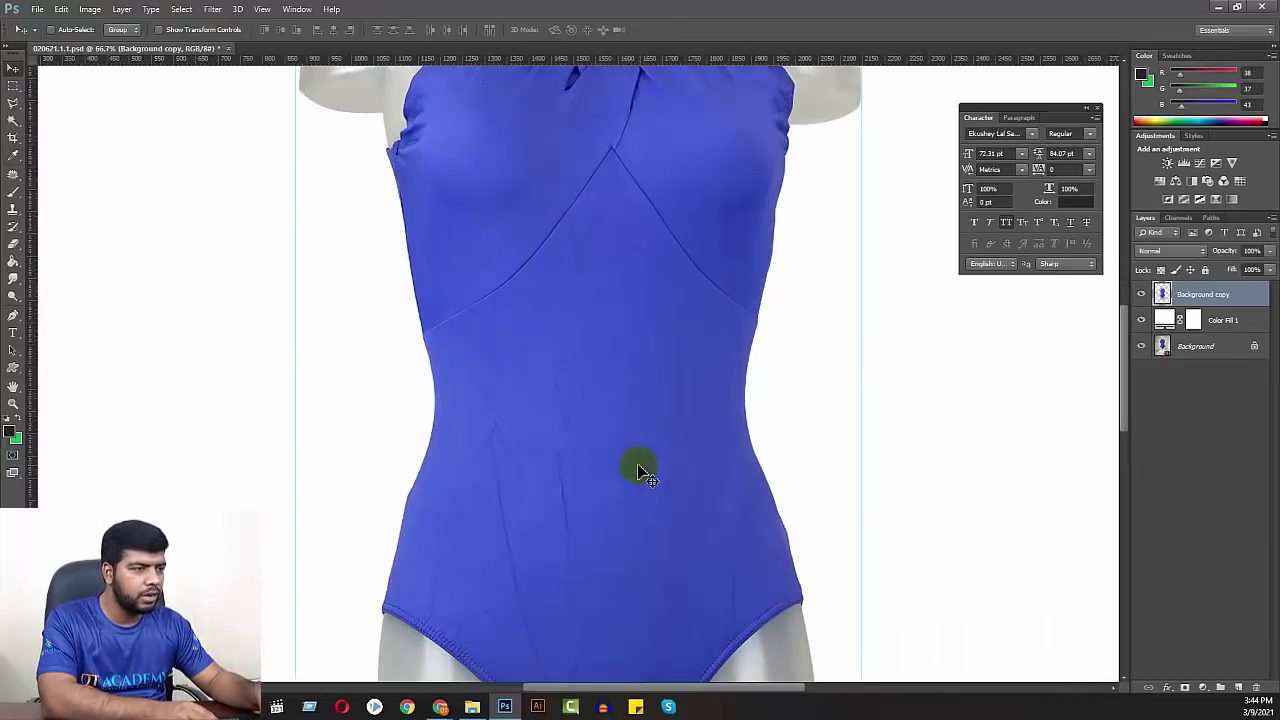
mouse_move(674, 531)
mouse_down()
mouse_move(657, 254)
mouse_move(651, 429)
mouse_move(634, 407)
mouse_up()
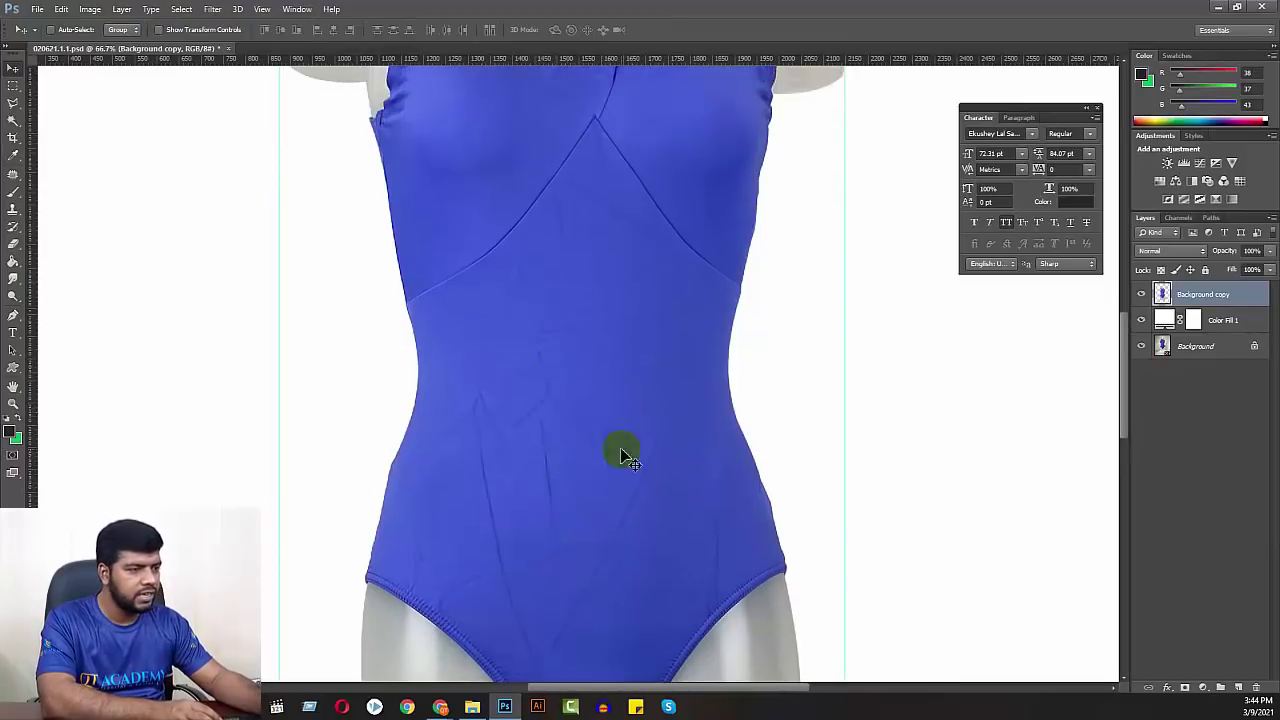
key(ctrl+minus)
key(ctrl+minus)
key(ctrl+minus)
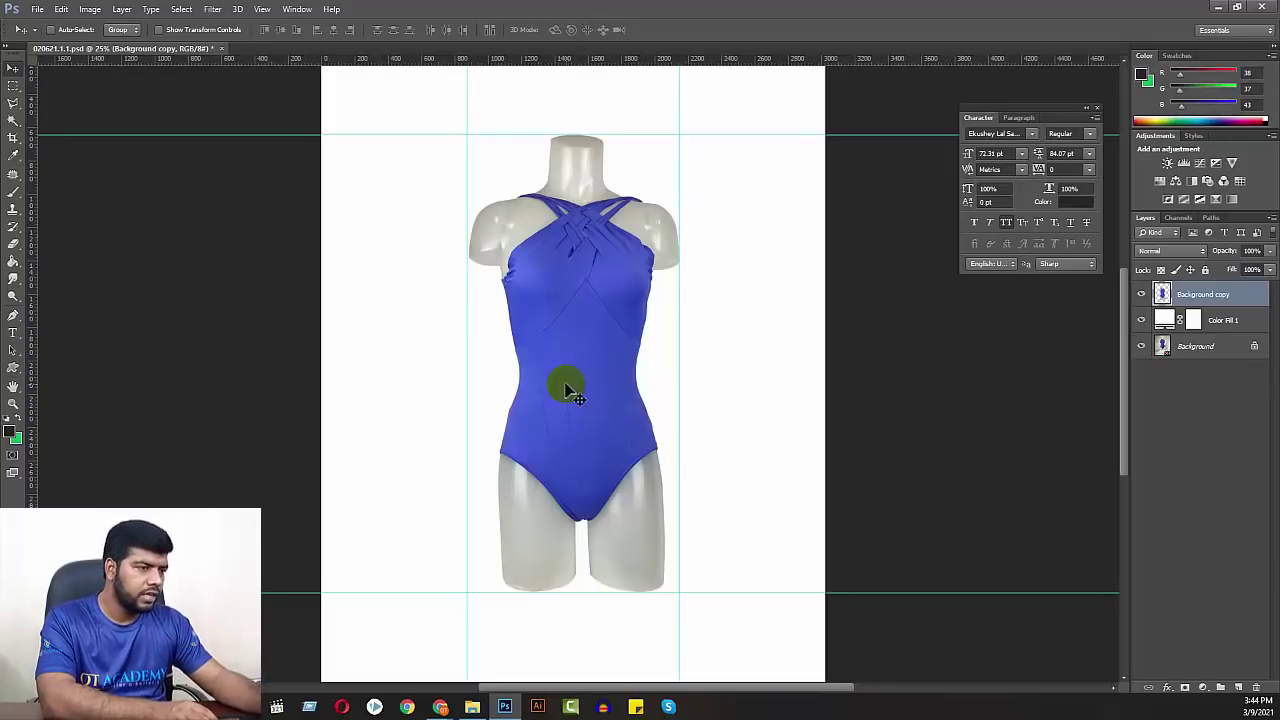
- Zoom to 200% on the swimsuit's creased chest panel
scroll(620, 398, up, 1)
scroll(628, 457, up, 3)
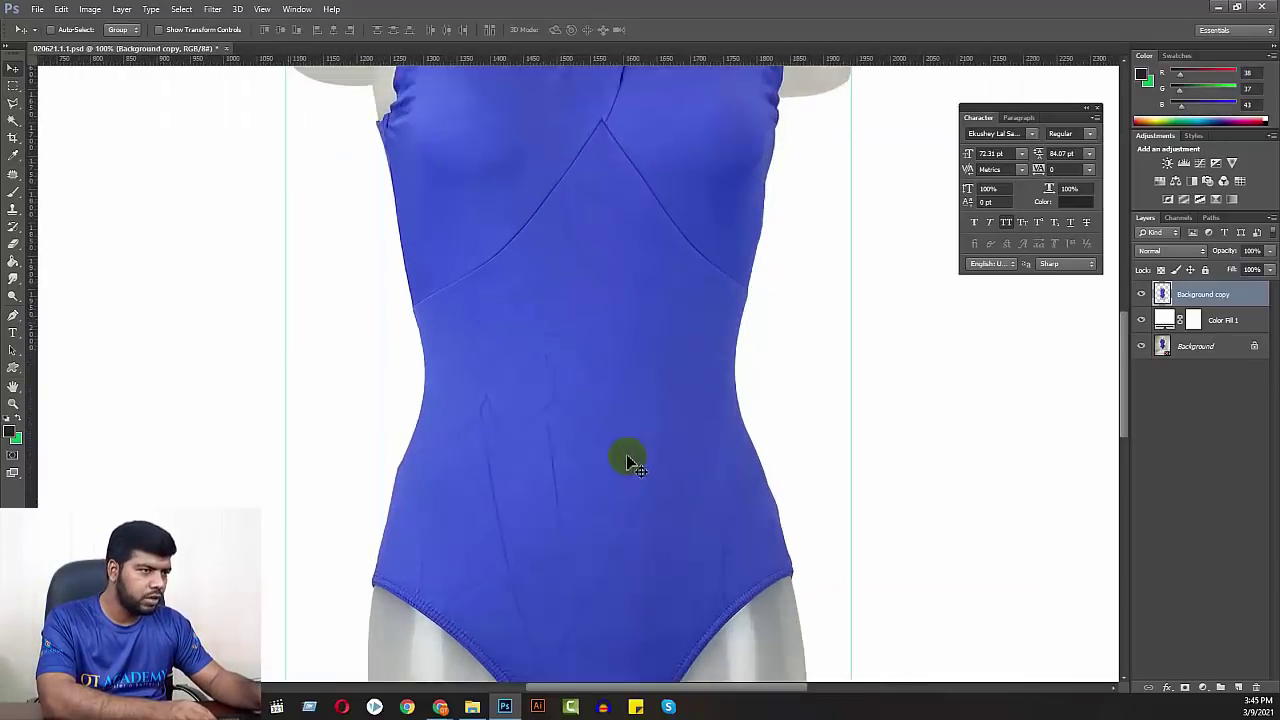
mouse_move(626, 454)
mouse_down()
mouse_move(640, 391)
mouse_move(660, 500)
mouse_up()
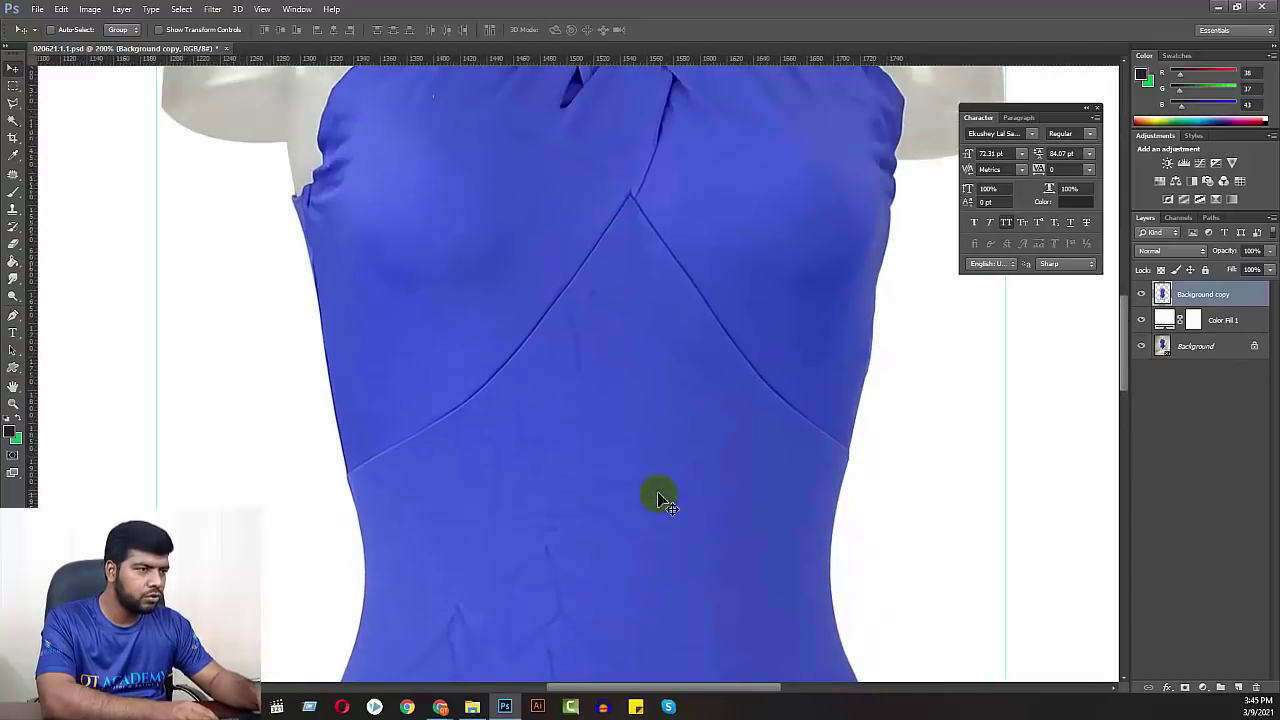
scroll(660, 500, up, 1)
drag(671, 383, 656, 471)
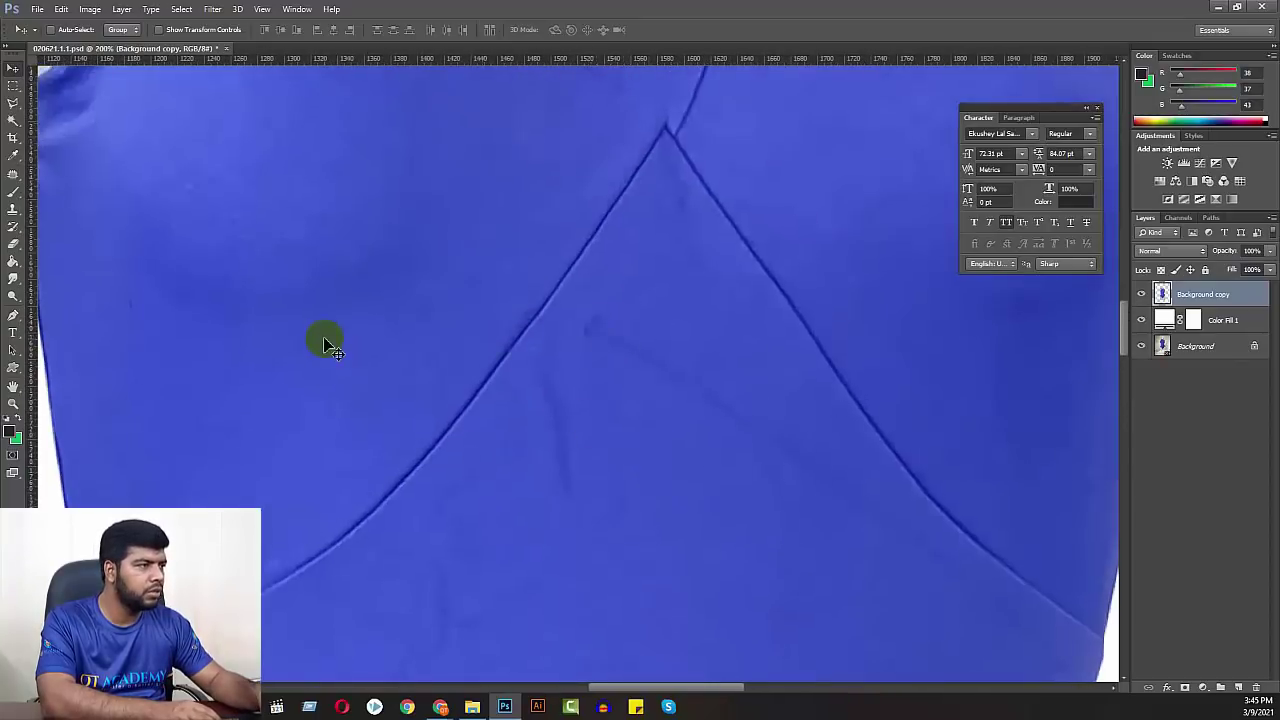
- Select an enlarged Spot Healing Brush and heal a small mark on the chest
click(15, 193)
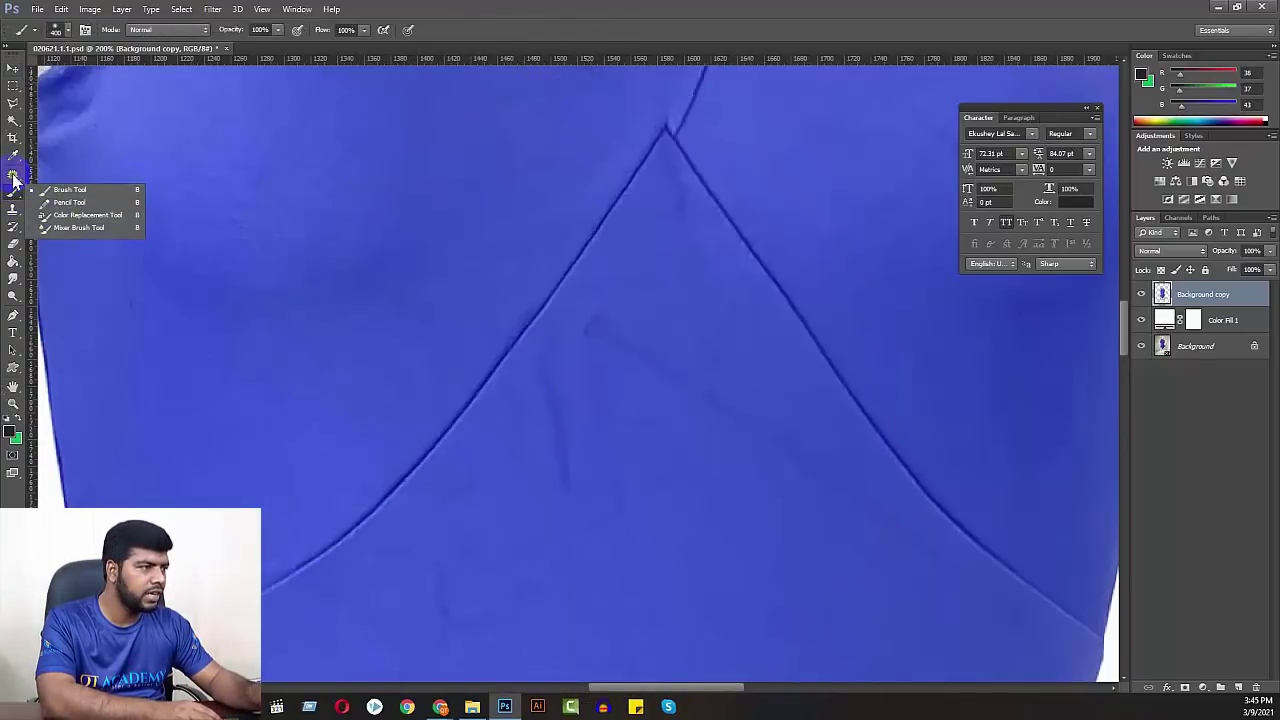
click(14, 176)
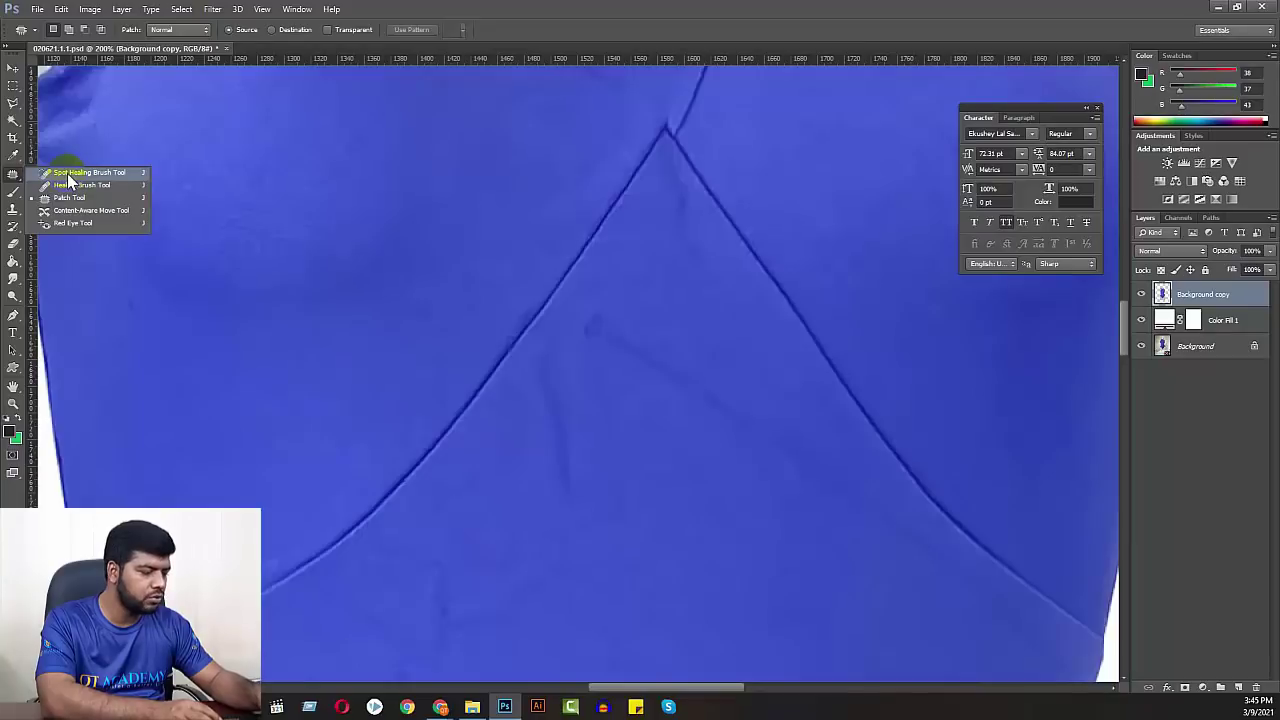
click(68, 175)
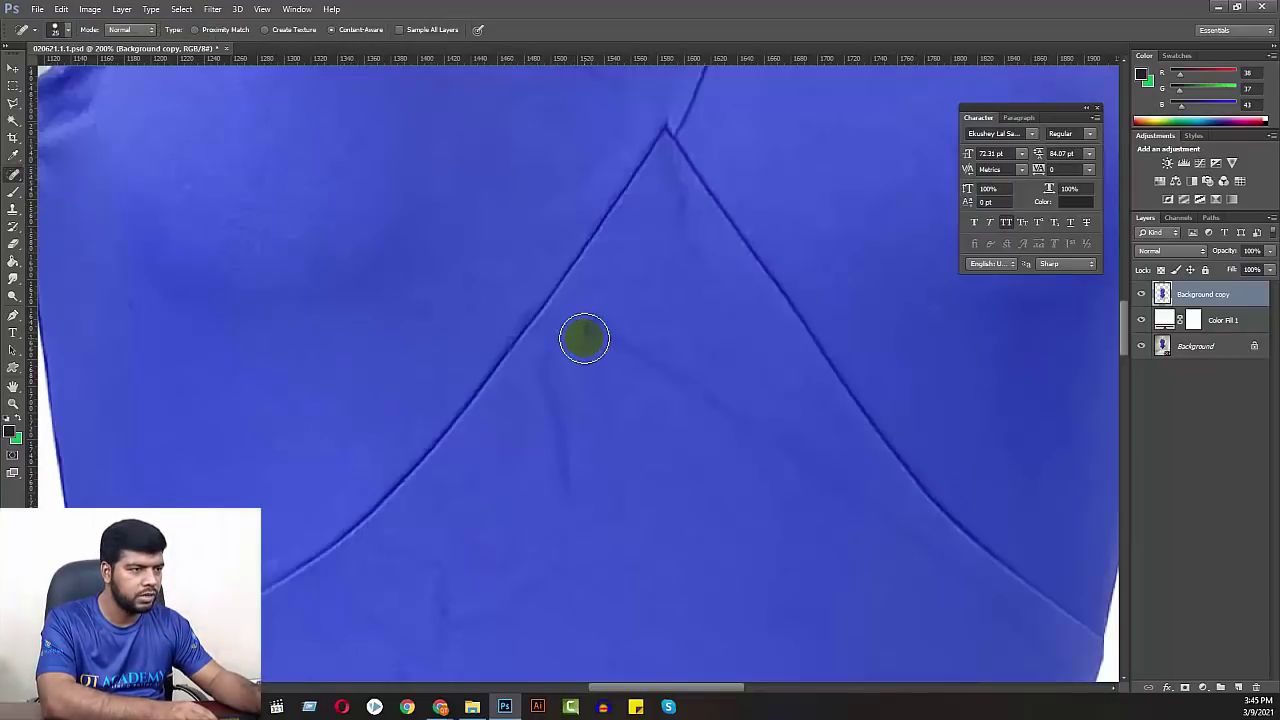
key(bracketright)
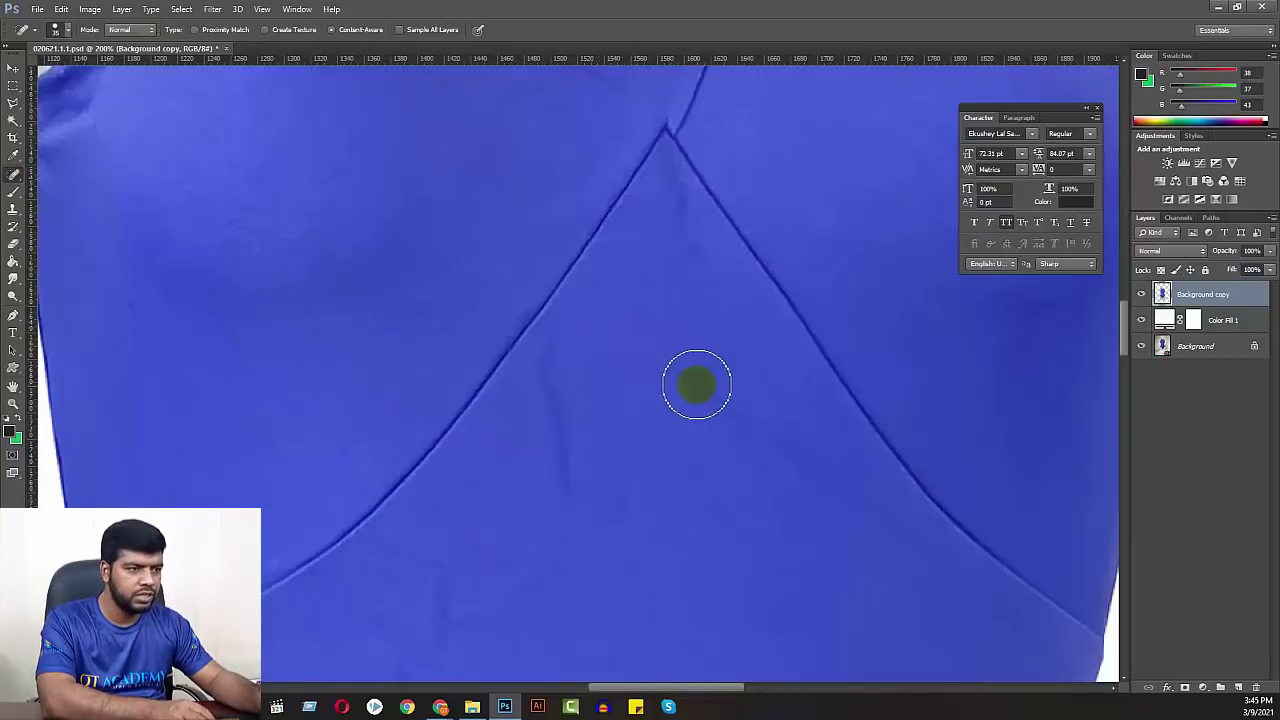
drag(737, 414, 794, 457)
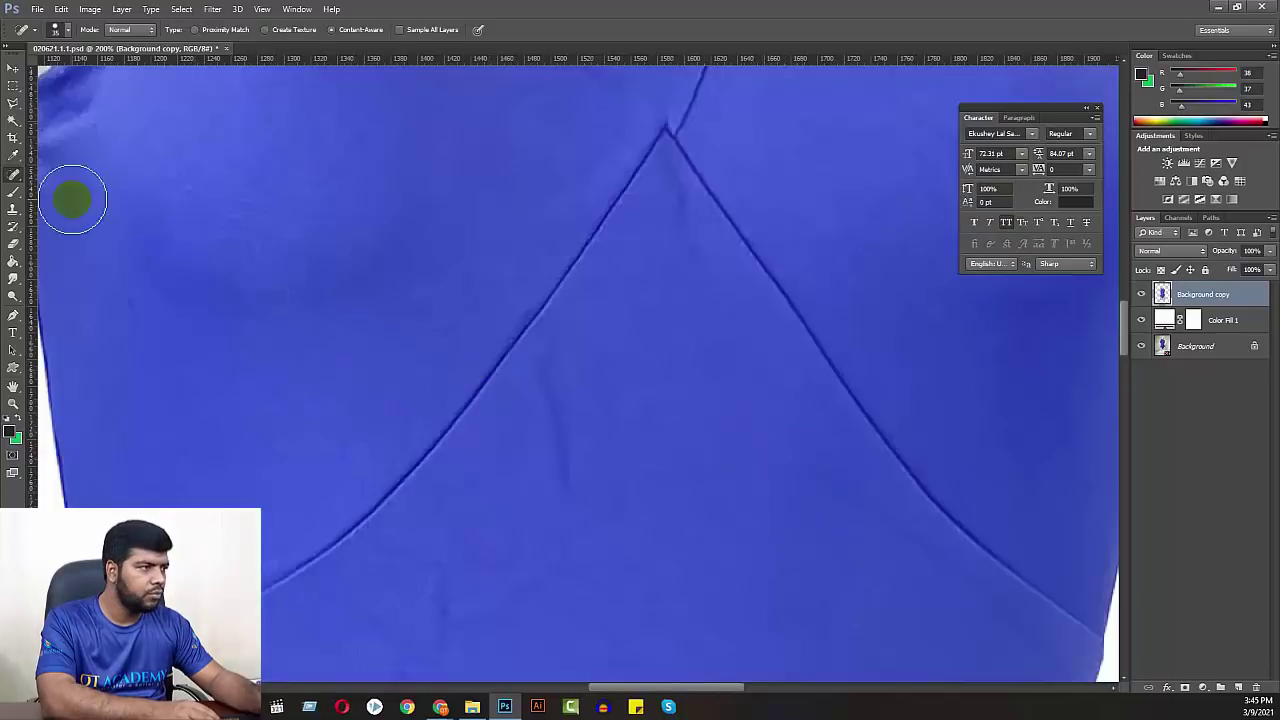
- Switch to the Patch tool and patch the first crease on the chest panel
right_click(14, 175)
click(46, 198)
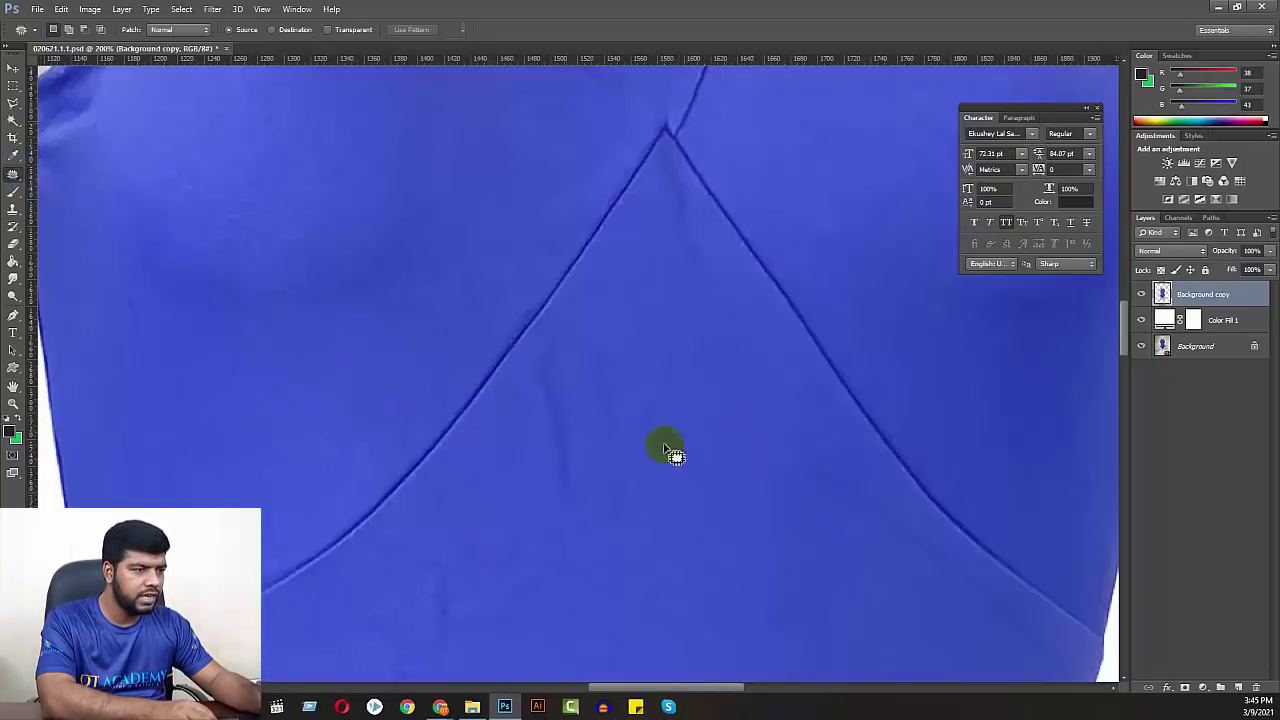
mouse_move(588, 482)
mouse_down()
mouse_move(545, 357)
mouse_move(592, 487)
mouse_move(650, 401)
mouse_up()
scroll(655, 435, down, 3)
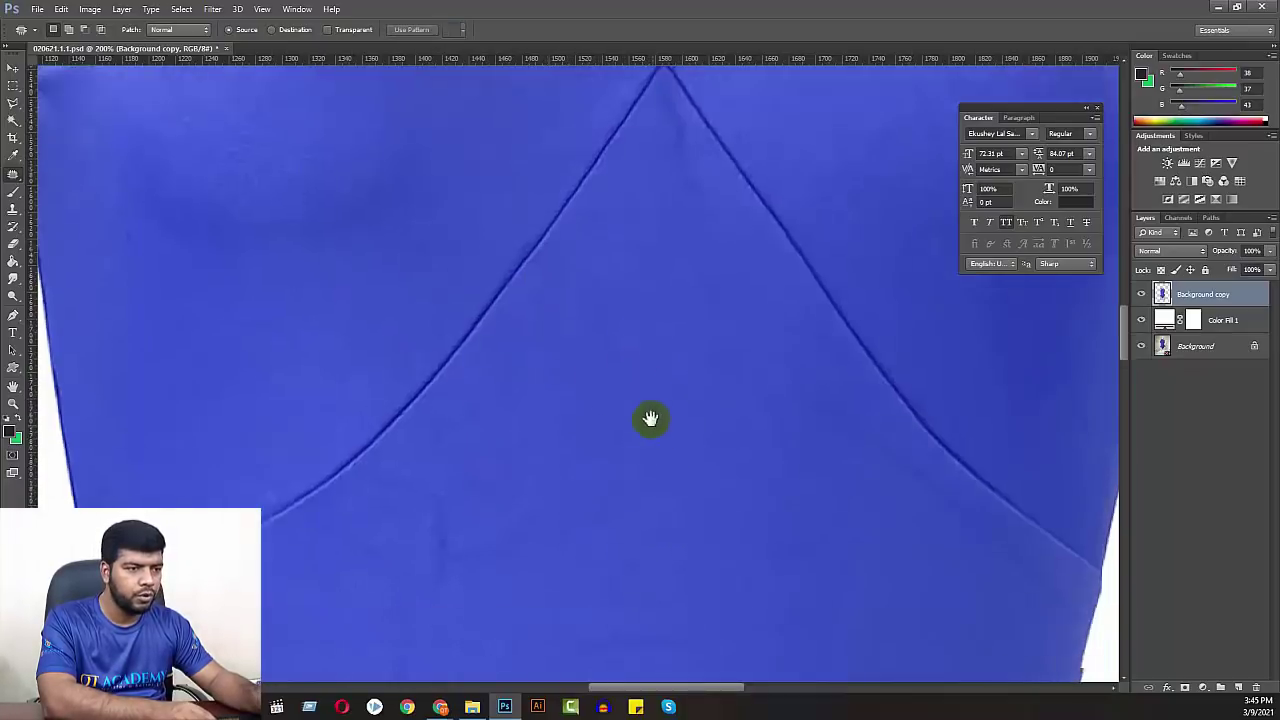
scroll(700, 405, down, 3)
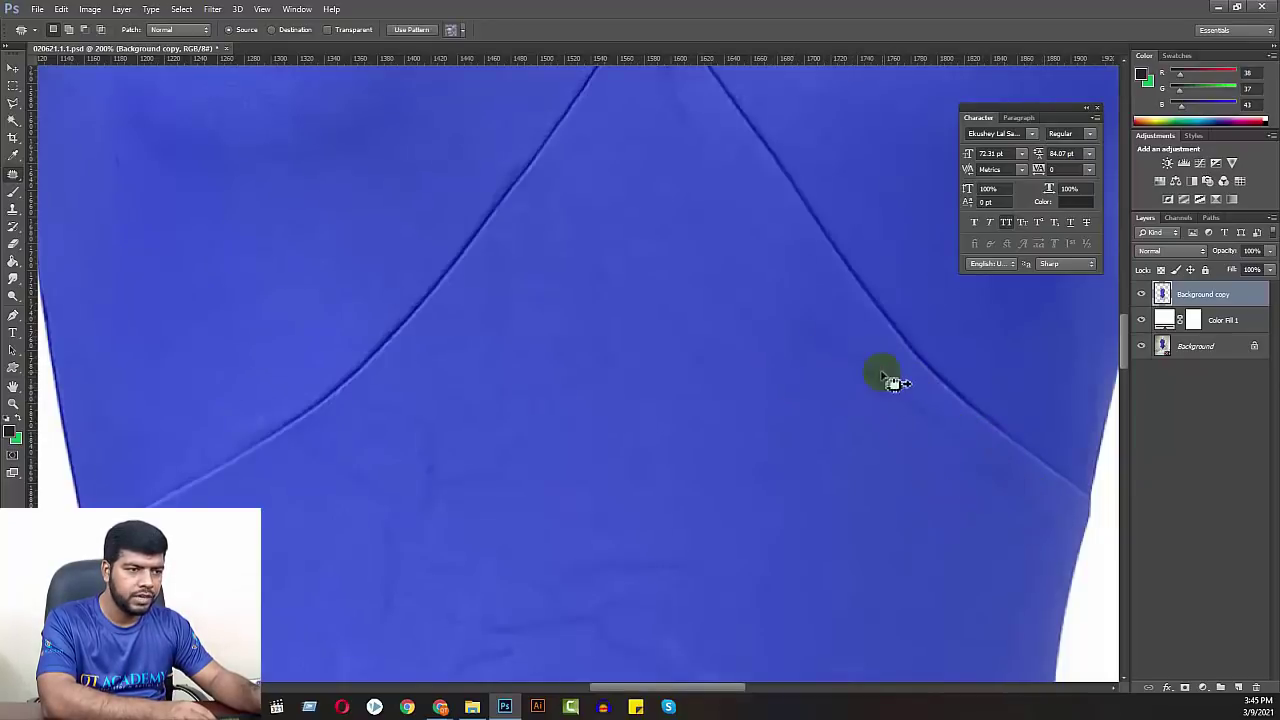
drag(886, 371, 837, 417)
key(ctrl+d)
- Patch two more torso creases with nearby smooth fabric, redoing the second one
drag(667, 469, 757, 337)
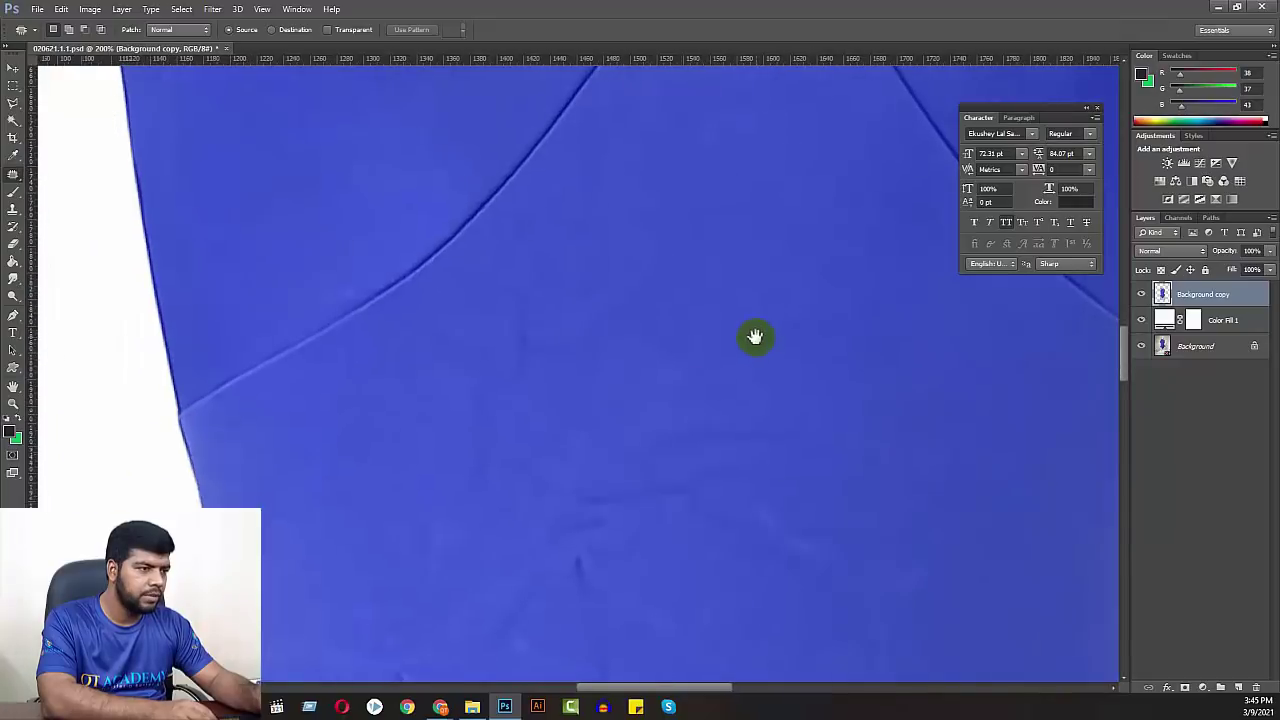
mouse_move(522, 256)
mouse_down()
mouse_move(463, 377)
mouse_move(465, 400)
mouse_up()
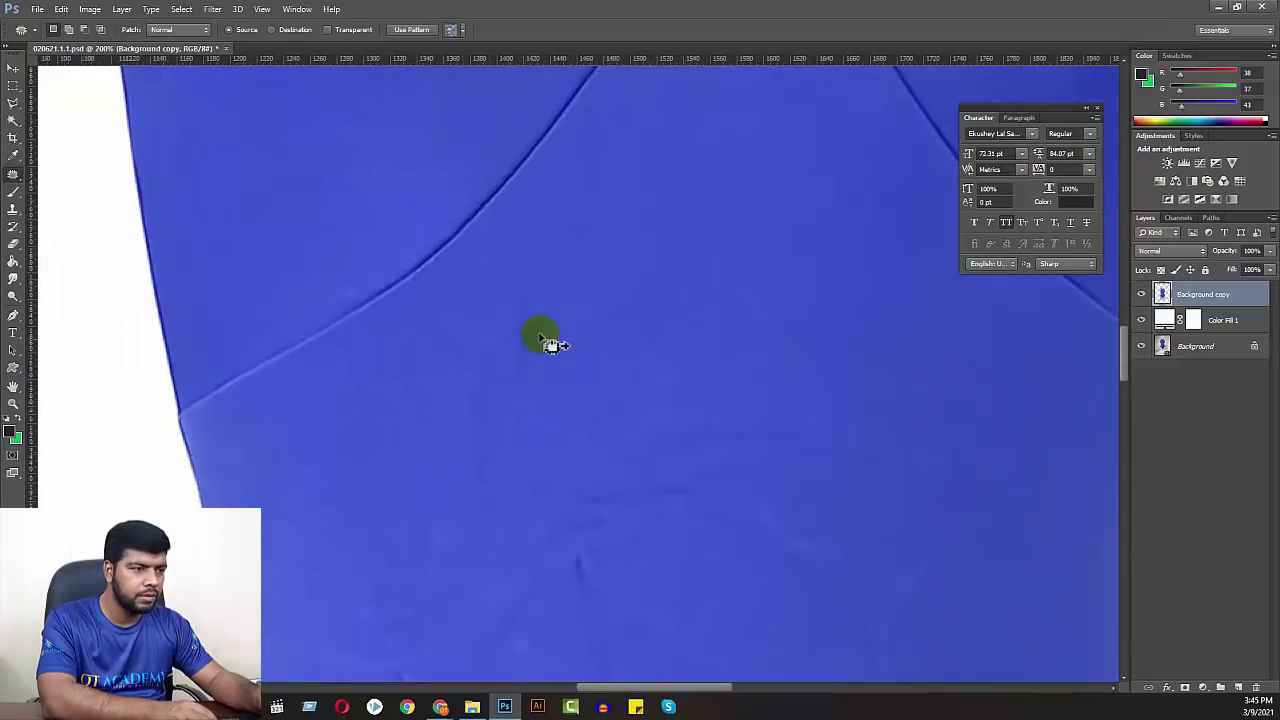
drag(549, 343, 643, 283)
key(ctrl+d)
drag(712, 404, 672, 279)
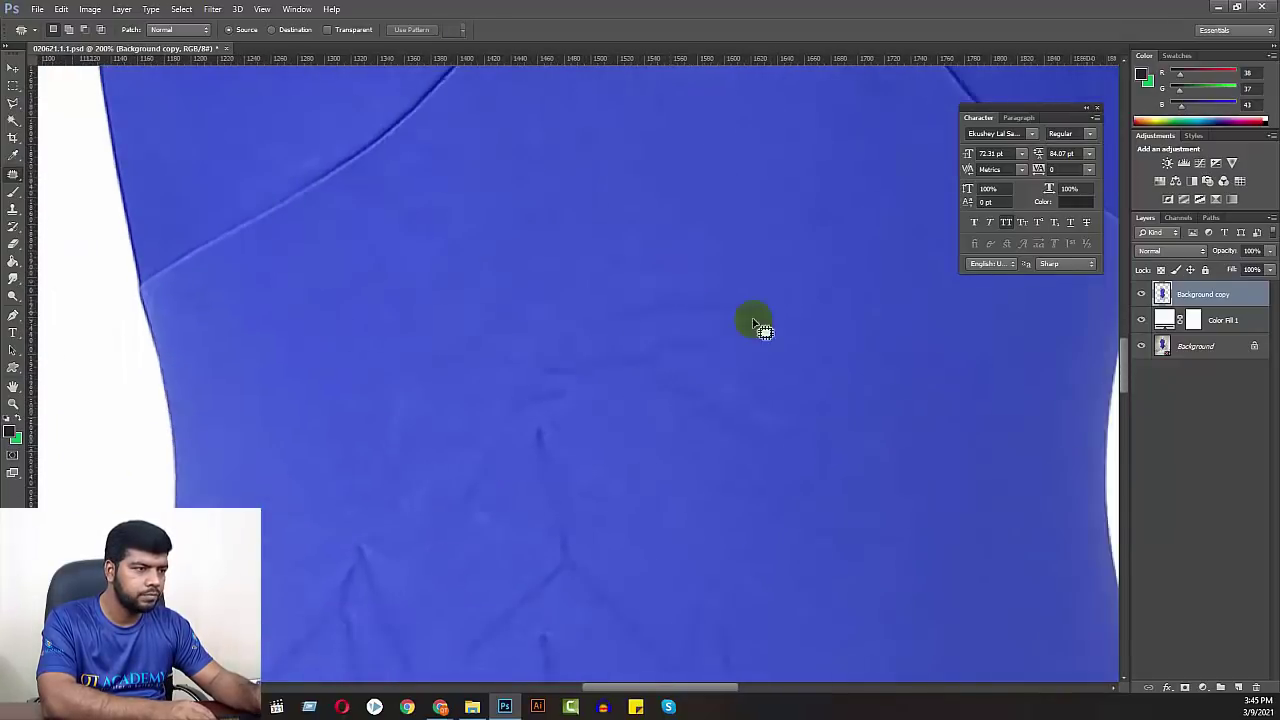
mouse_move(754, 287)
mouse_down()
mouse_move(582, 292)
mouse_move(750, 290)
mouse_move(775, 205)
mouse_up()
key(ctrl+d)
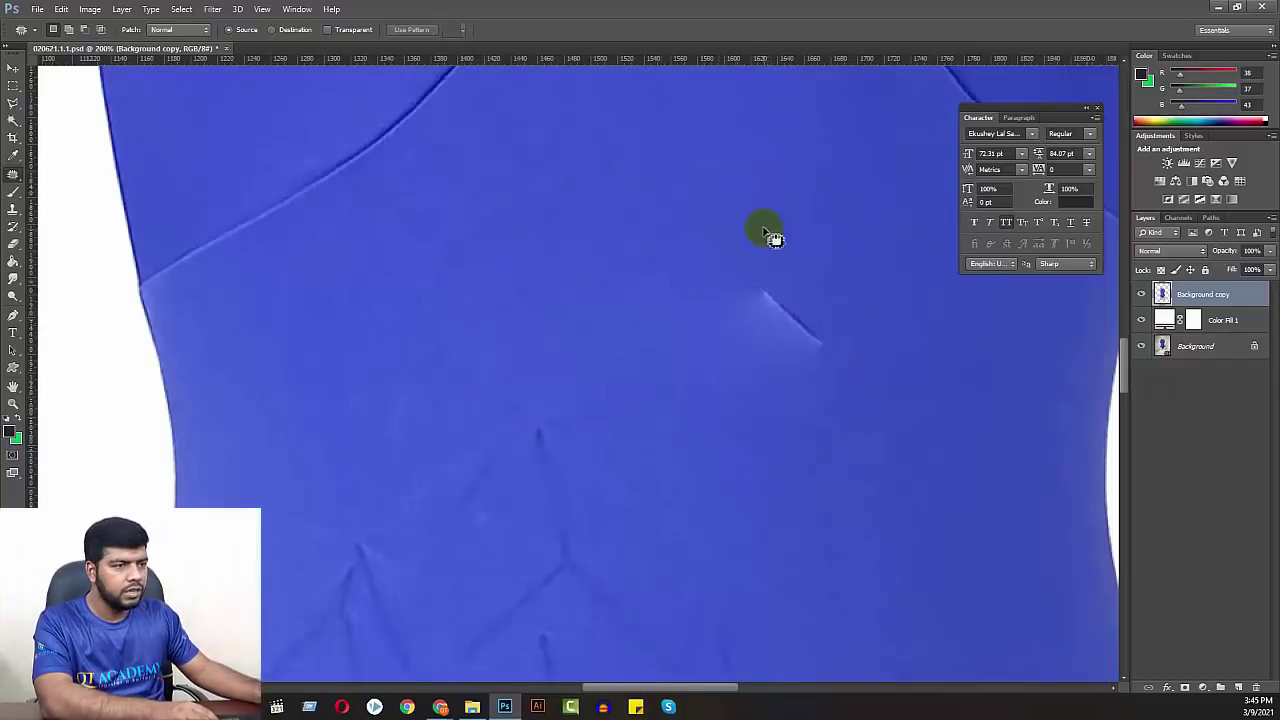
key(ctrl+z)
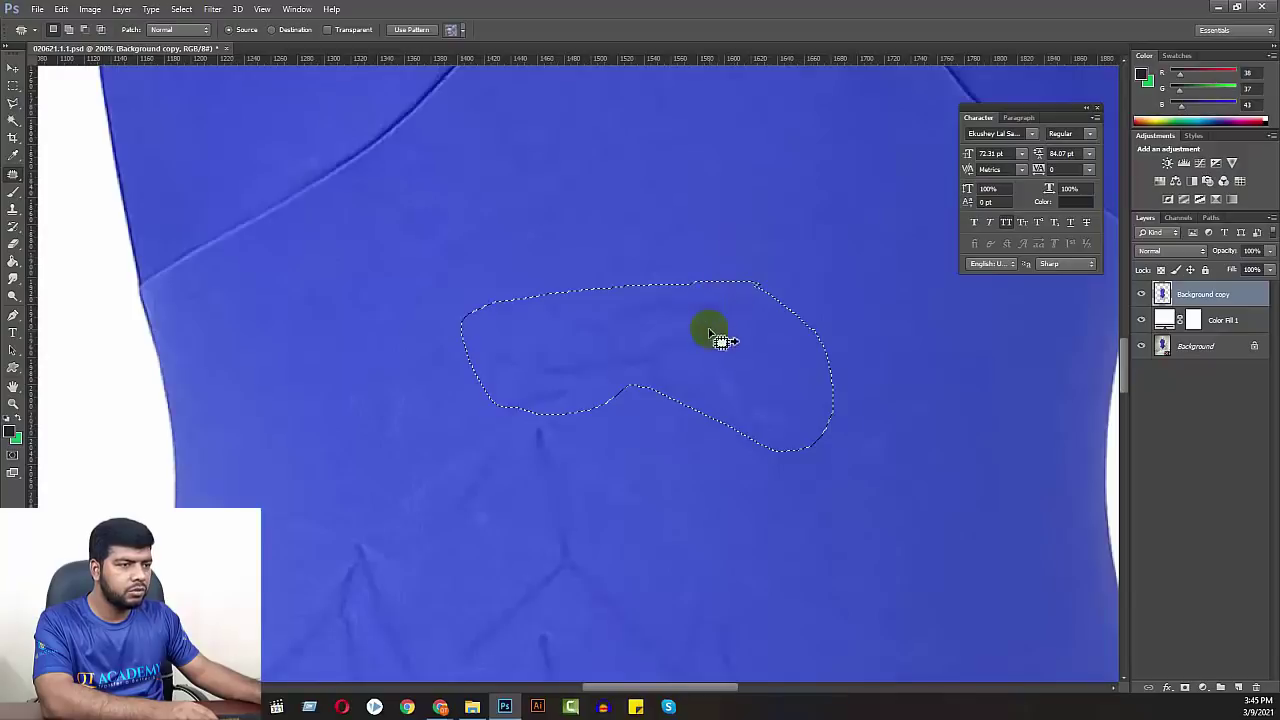
drag(710, 335, 691, 206)
key(ctrl+d)
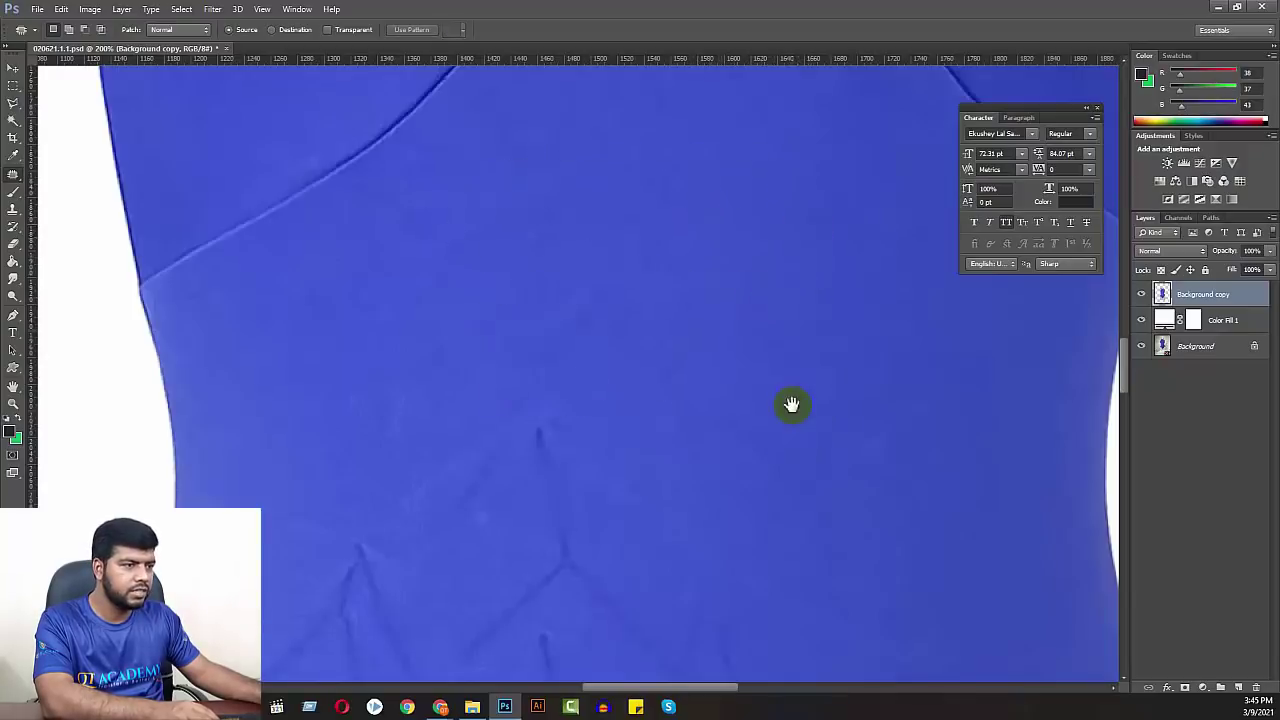
- Patch the lower creases and a spot on the torso's right side
drag(791, 404, 686, 280)
mouse_move(551, 351)
mouse_down()
mouse_move(605, 252)
mouse_move(566, 354)
mouse_up()
mouse_move(618, 250)
mouse_down()
mouse_move(477, 374)
mouse_move(530, 232)
mouse_move(615, 250)
mouse_up()
drag(571, 291, 726, 170)
key(ctrl+d)
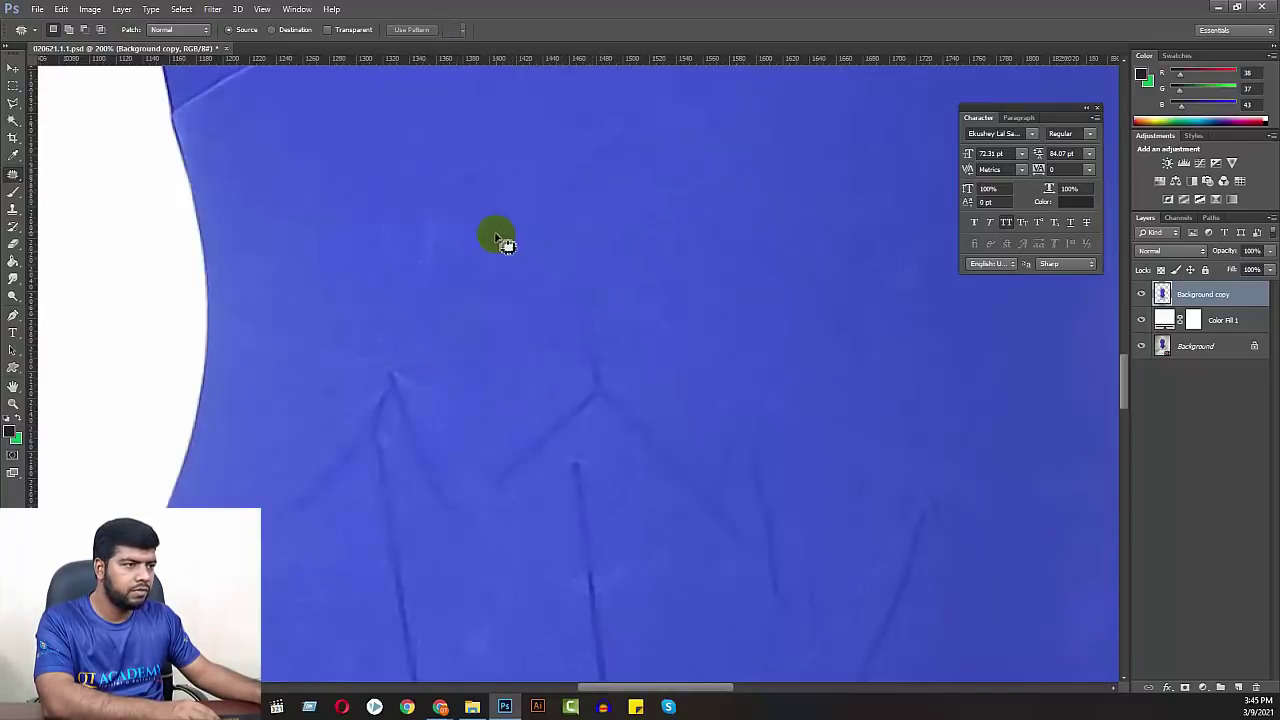
mouse_move(480, 200)
mouse_down()
mouse_move(451, 223)
mouse_move(530, 165)
mouse_up()
key(ctrl+d)
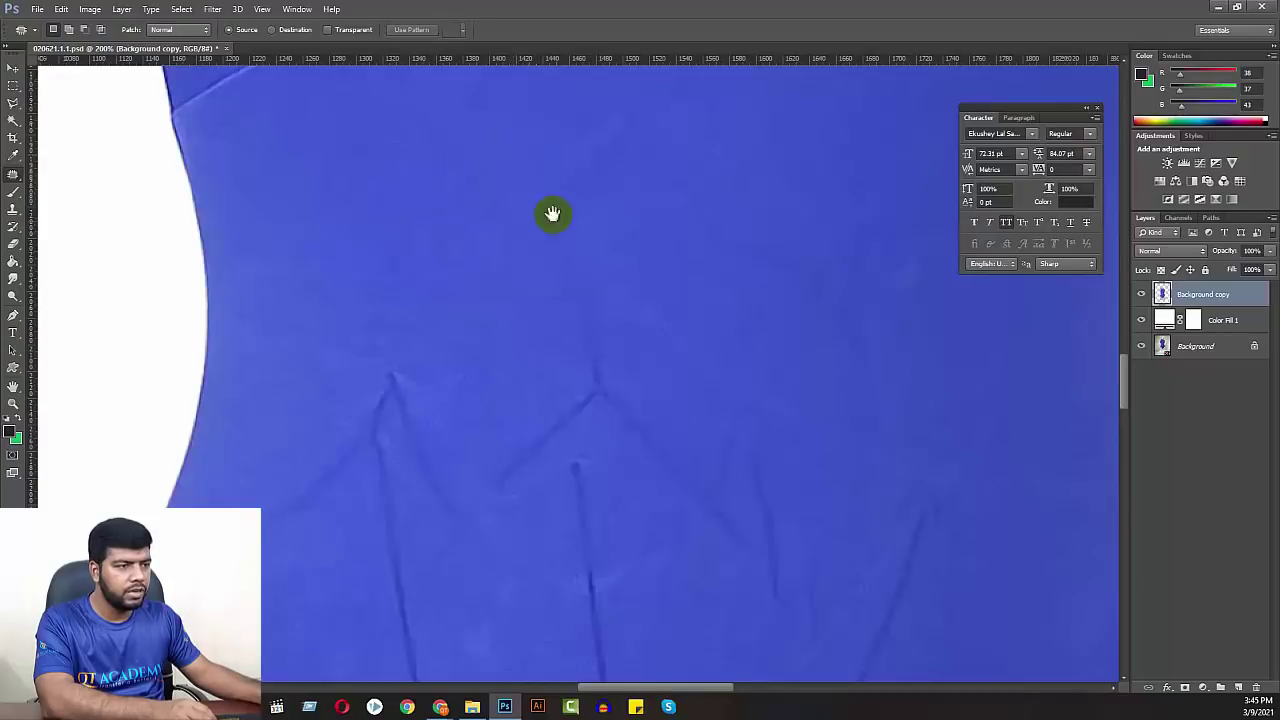
drag(553, 214, 433, 250)
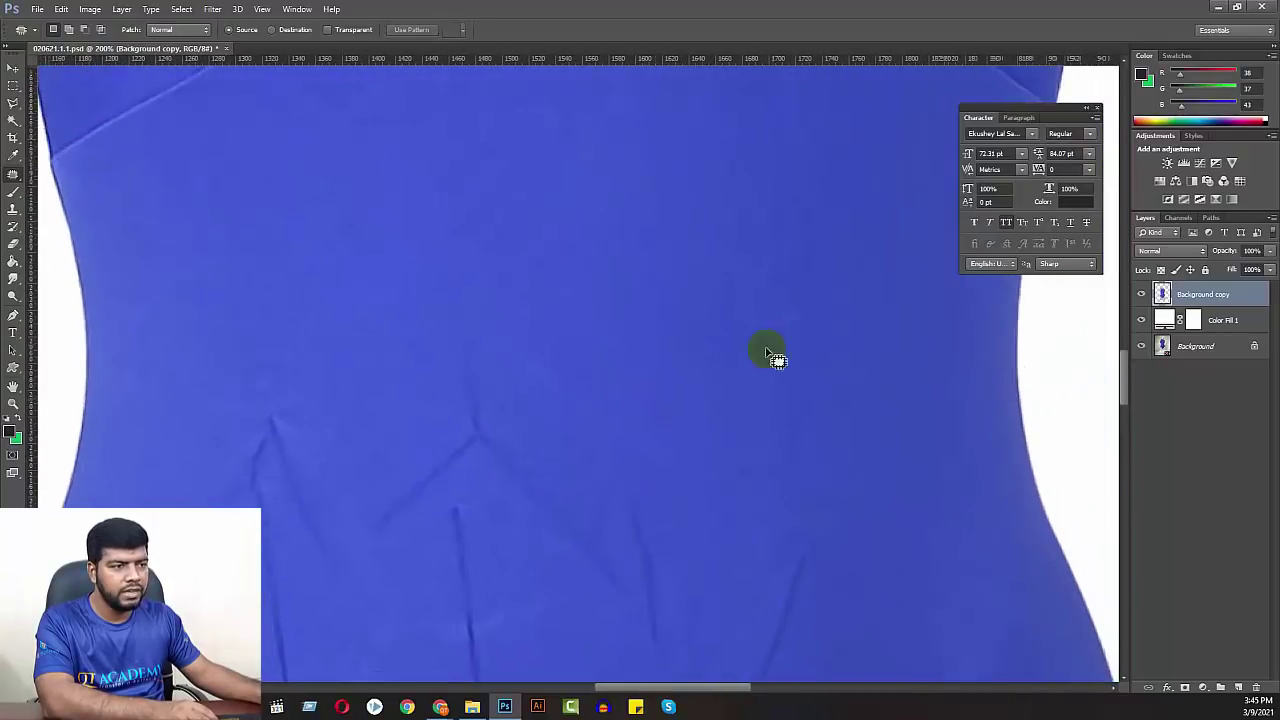
mouse_move(820, 341)
mouse_down()
mouse_move(780, 257)
mouse_move(778, 195)
mouse_up()
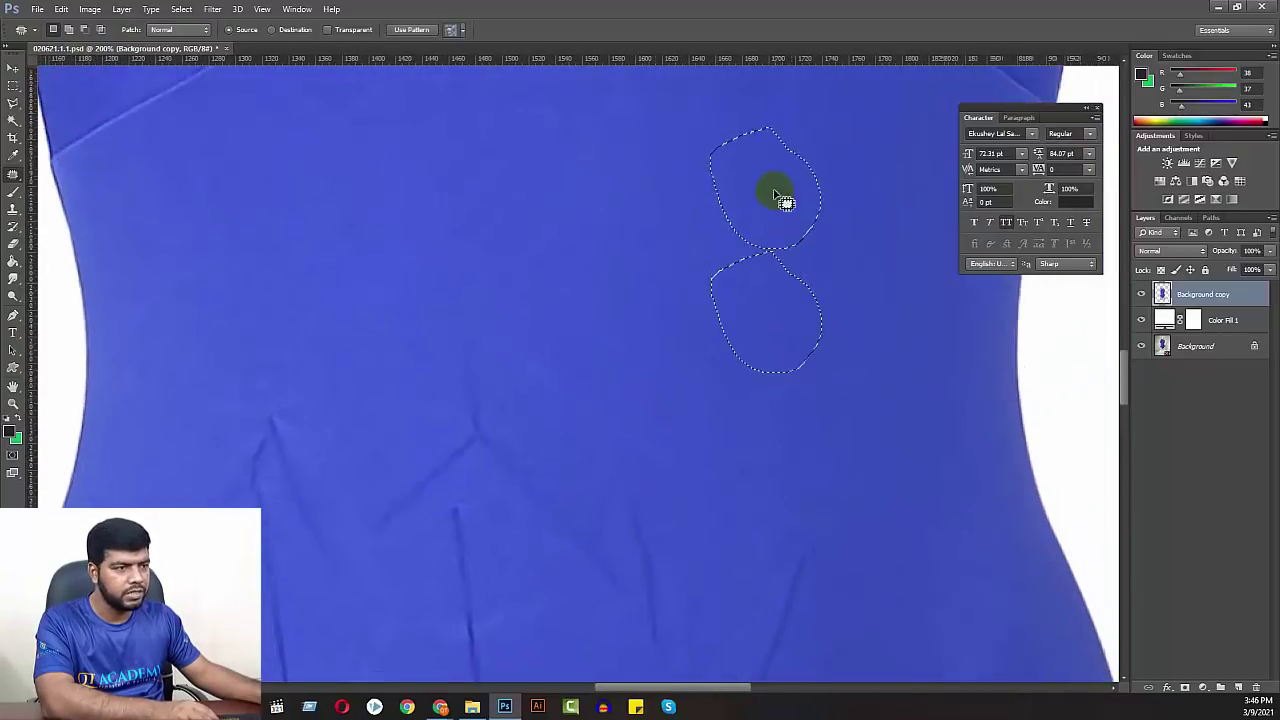
key(ctrl+d)
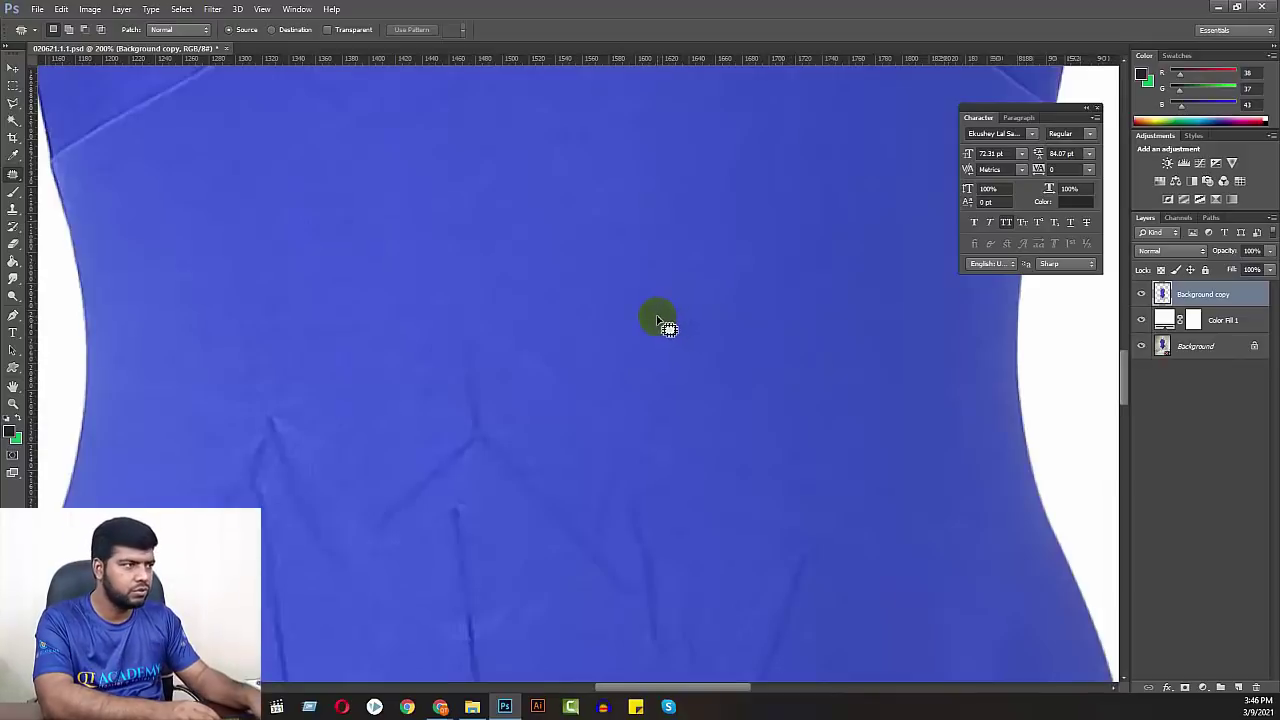
- Select the Clone Stamp tool with a brush size of 100
key(s)
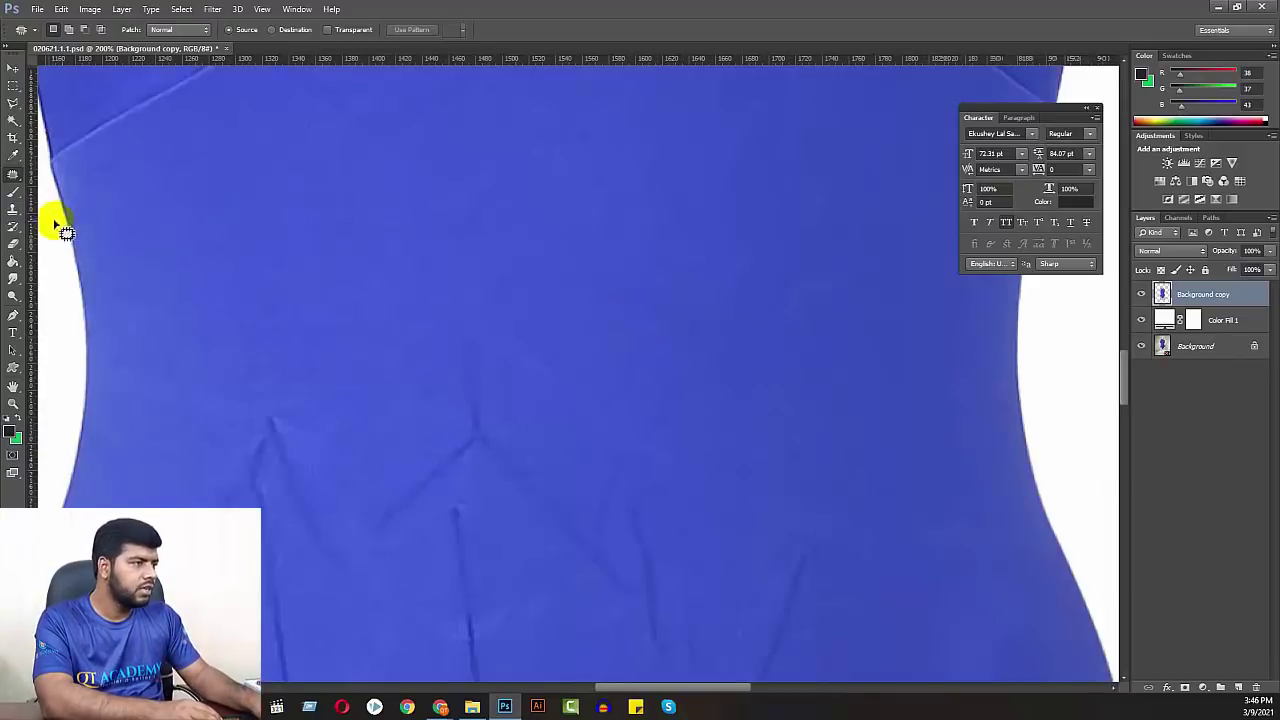
click(13, 209)
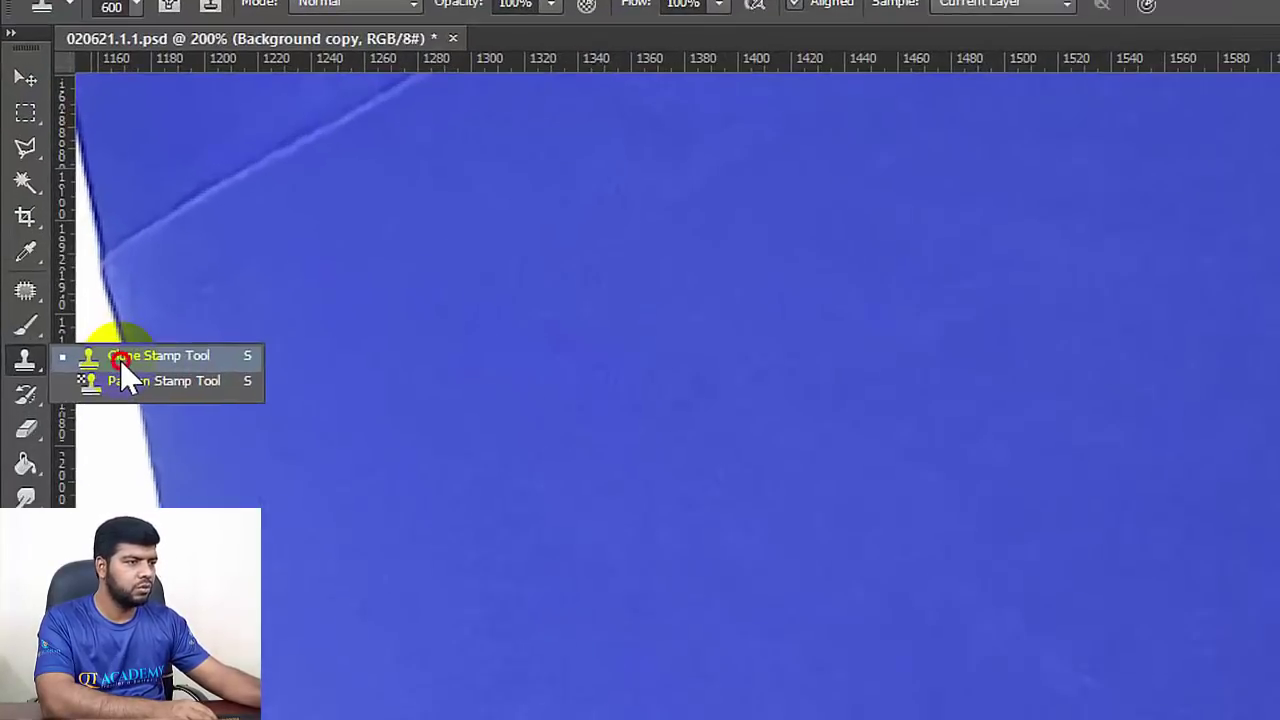
click(66, 208)
key(bracketleft)
key(bracketleft)
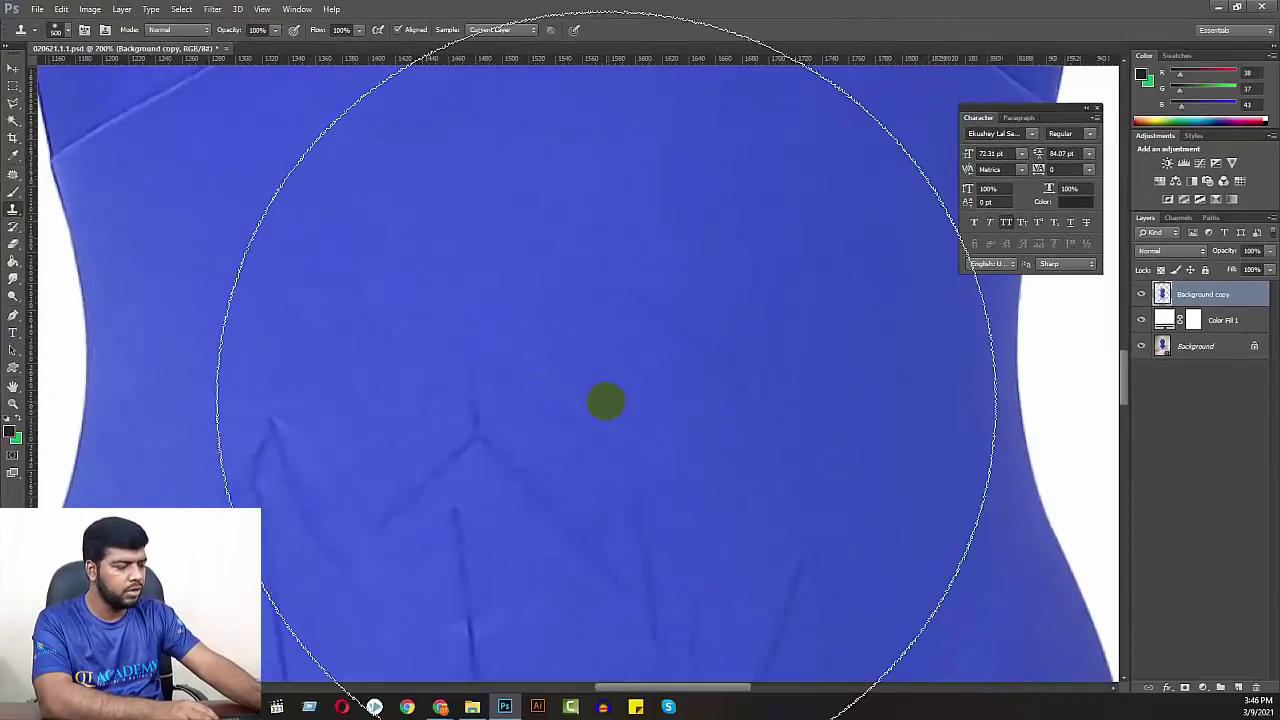
key(bracketleft)
key(bracketleft)
key(bracketleft)
key(bracketleft)
key(bracketleft)
key(bracketleft)
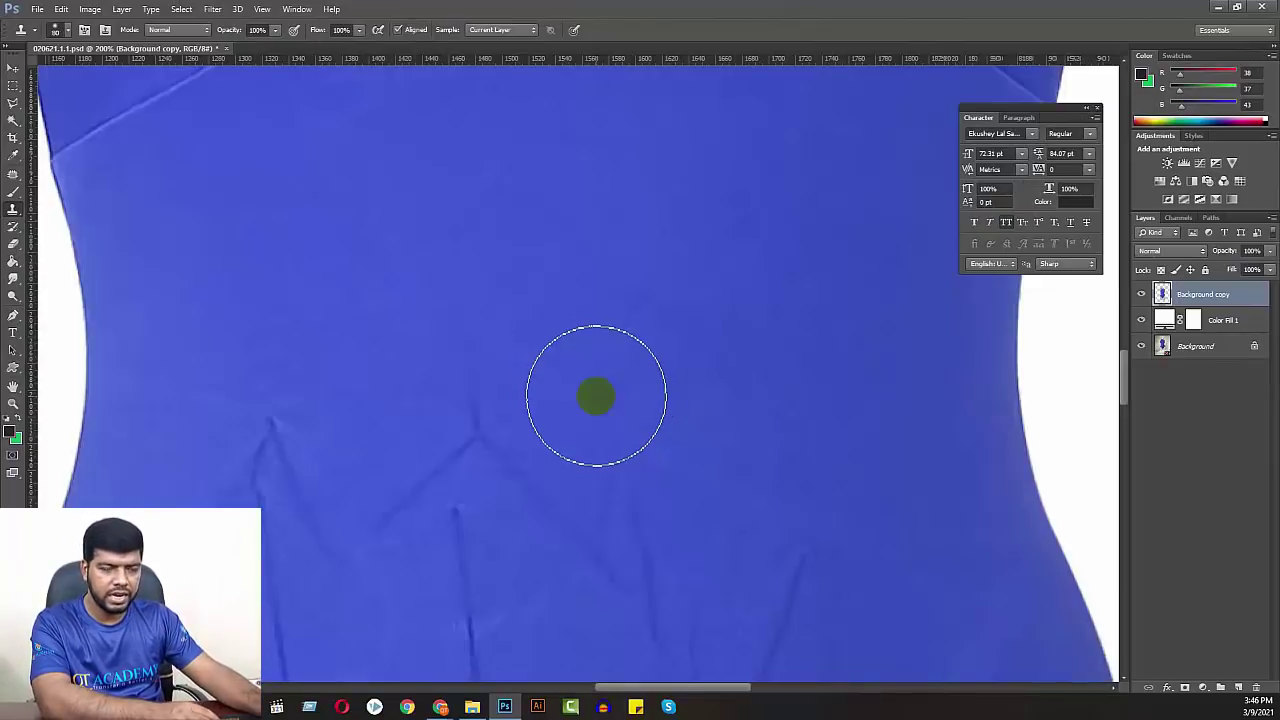
key(bracketright)
key(bracketright)
key(bracketright)
key(bracketright)
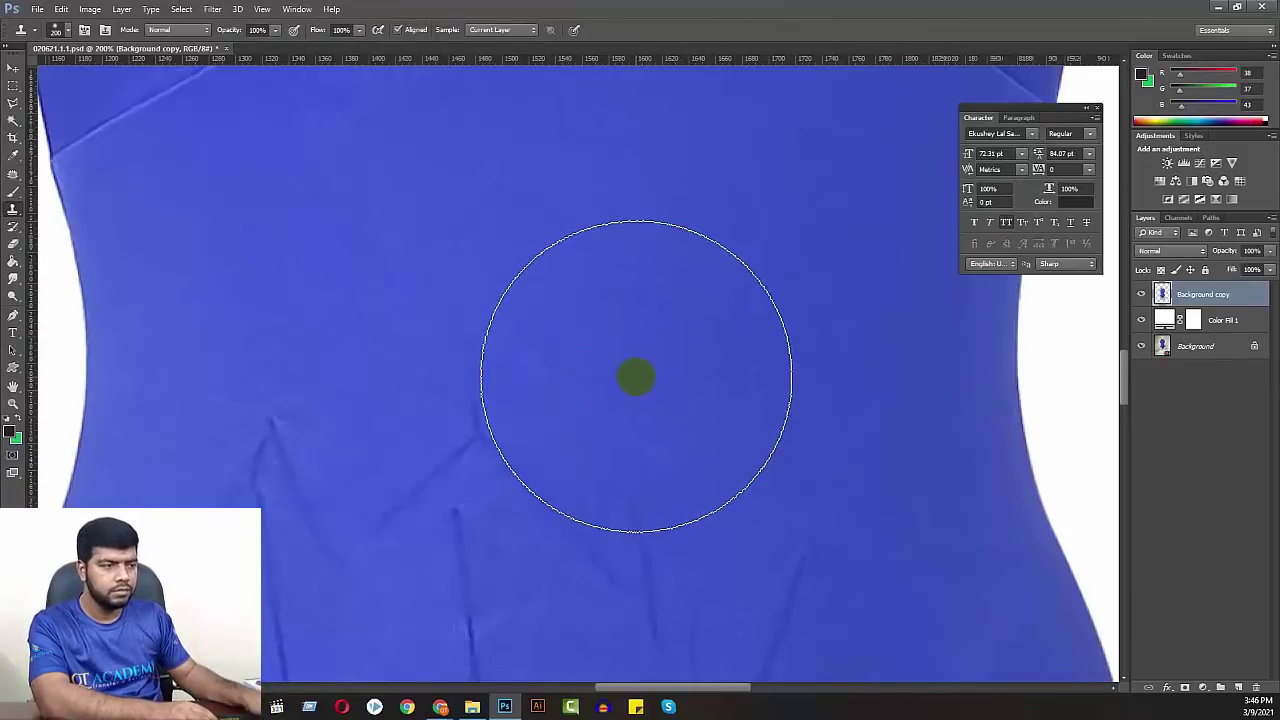
drag(677, 434, 720, 334)
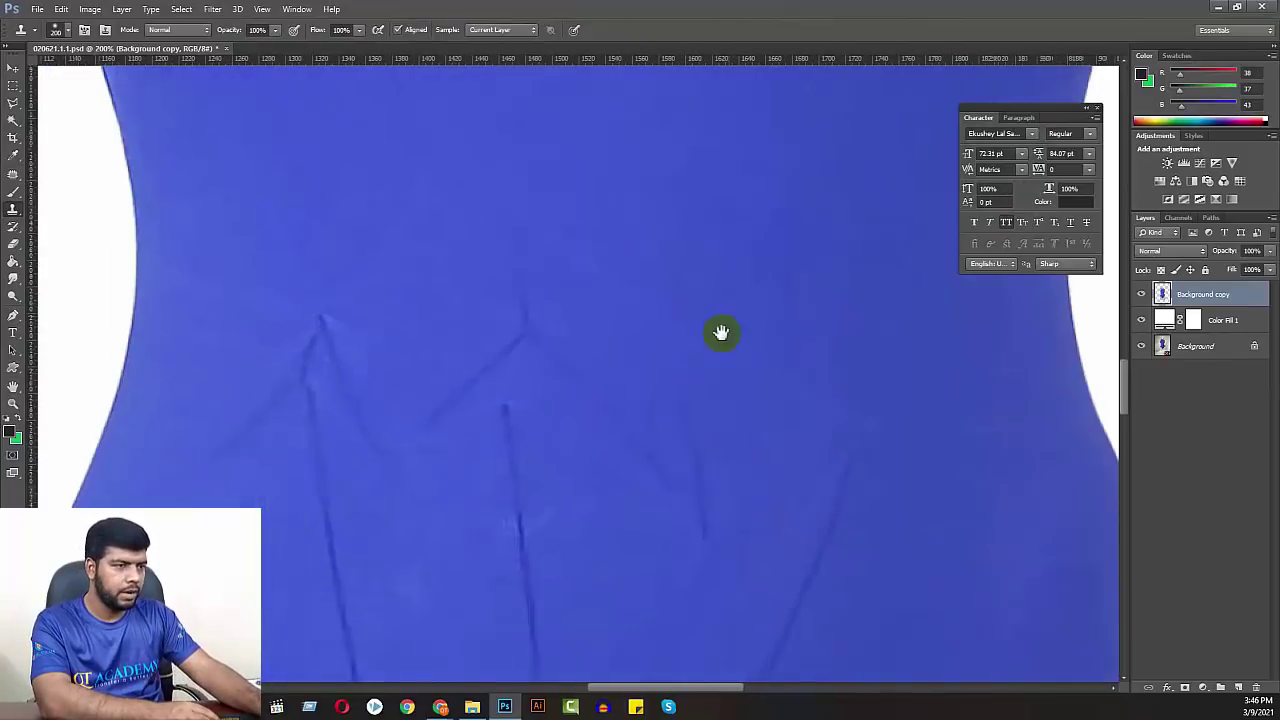
key(bracketleft)
key(bracketleft)
key(bracketleft)
key(bracketleft)
key(bracketleft)
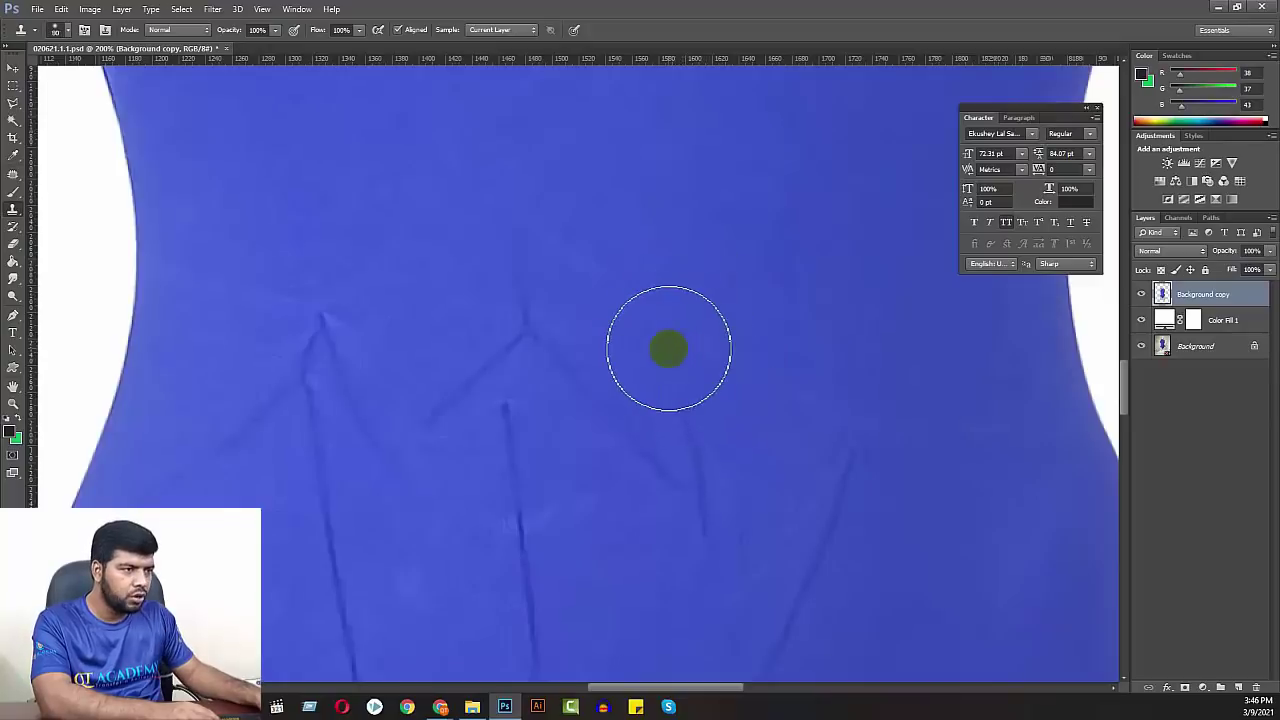
key(bracketleft)
key(bracketleft)
- Sample clean fabric and clone it over the waist creases and a vertical crease
alt+click(524, 244)
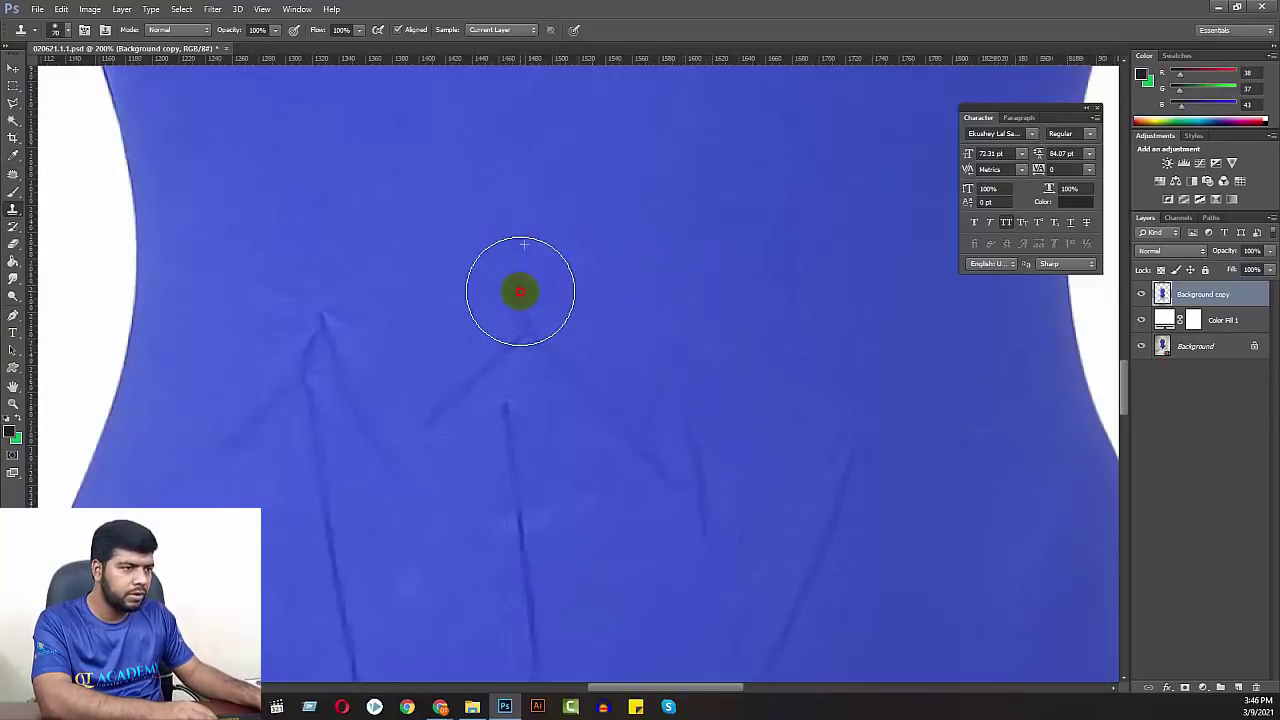
drag(514, 334, 484, 360)
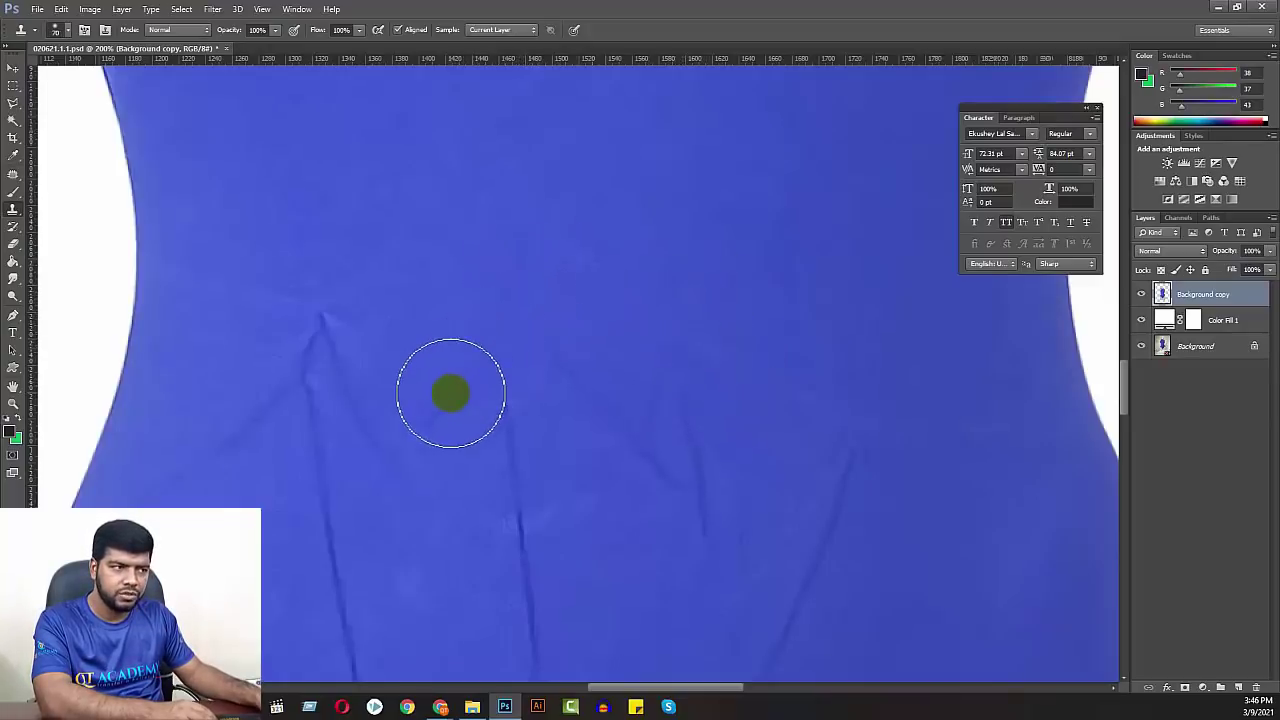
mouse_move(440, 406)
mouse_down()
mouse_move(630, 361)
mouse_move(520, 229)
mouse_move(457, 257)
mouse_move(506, 277)
mouse_move(412, 405)
mouse_up()
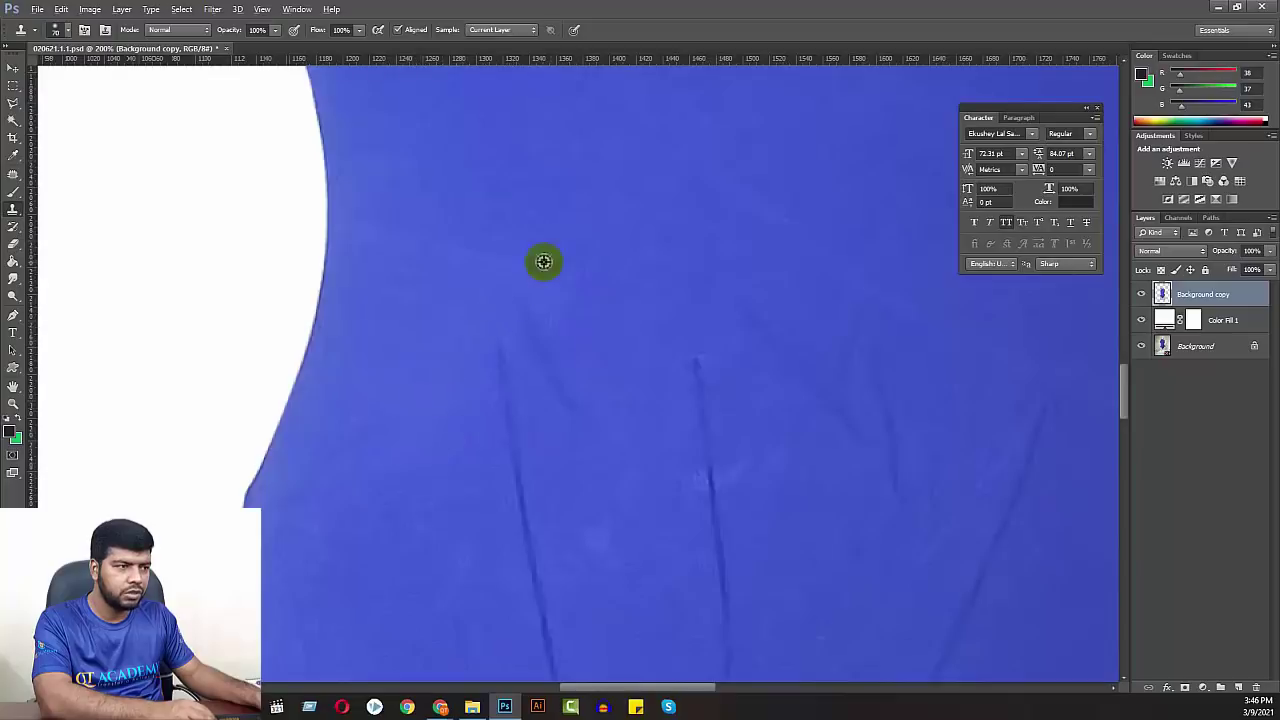
mouse_move(543, 263)
mouse_down()
mouse_move(537, 309)
mouse_move(573, 383)
mouse_up()
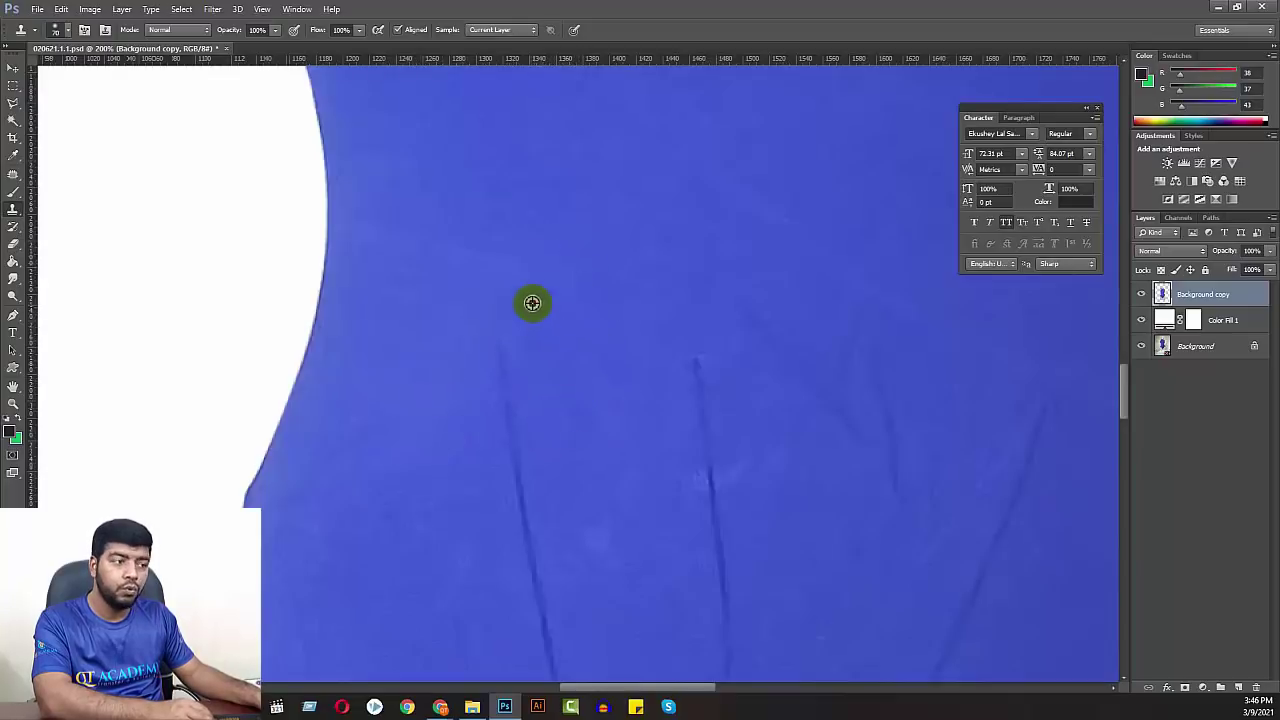
mouse_move(531, 303)
mouse_down()
mouse_move(509, 380)
mouse_move(520, 483)
mouse_move(597, 303)
mouse_move(521, 257)
mouse_move(560, 432)
mouse_up()
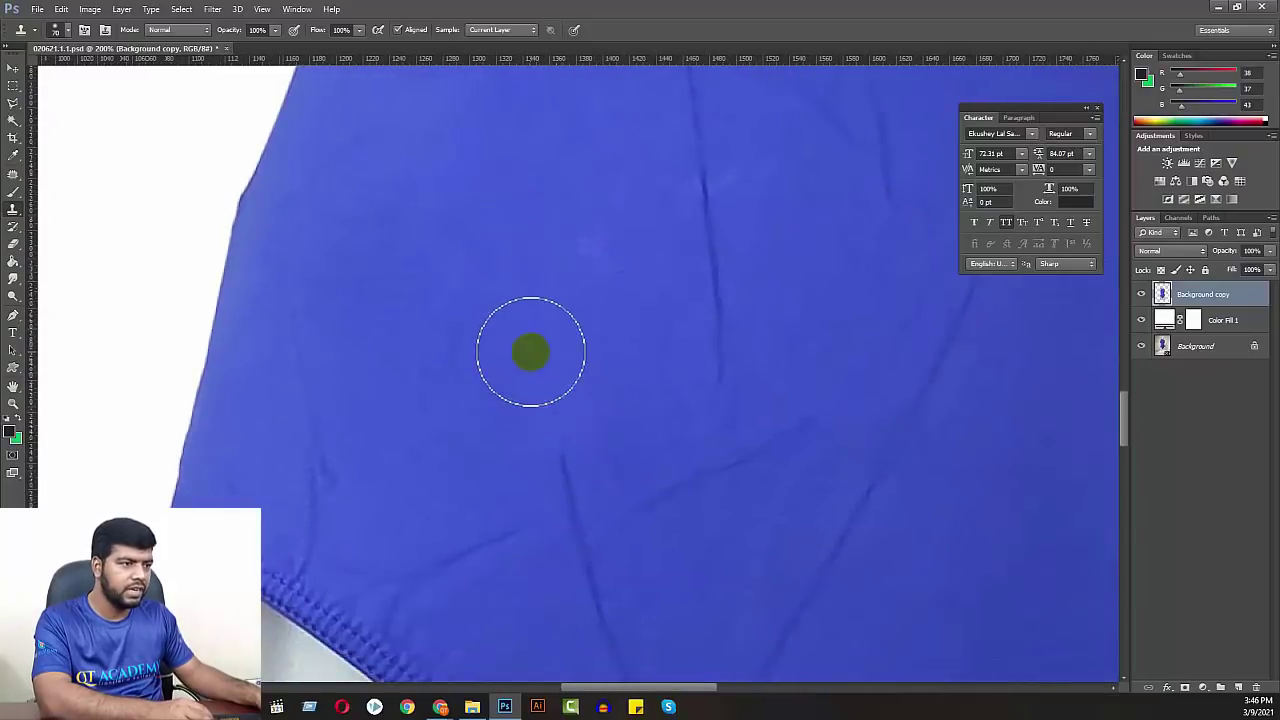
mouse_move(531, 351)
mouse_down()
mouse_move(651, 360)
mouse_move(680, 449)
mouse_up()
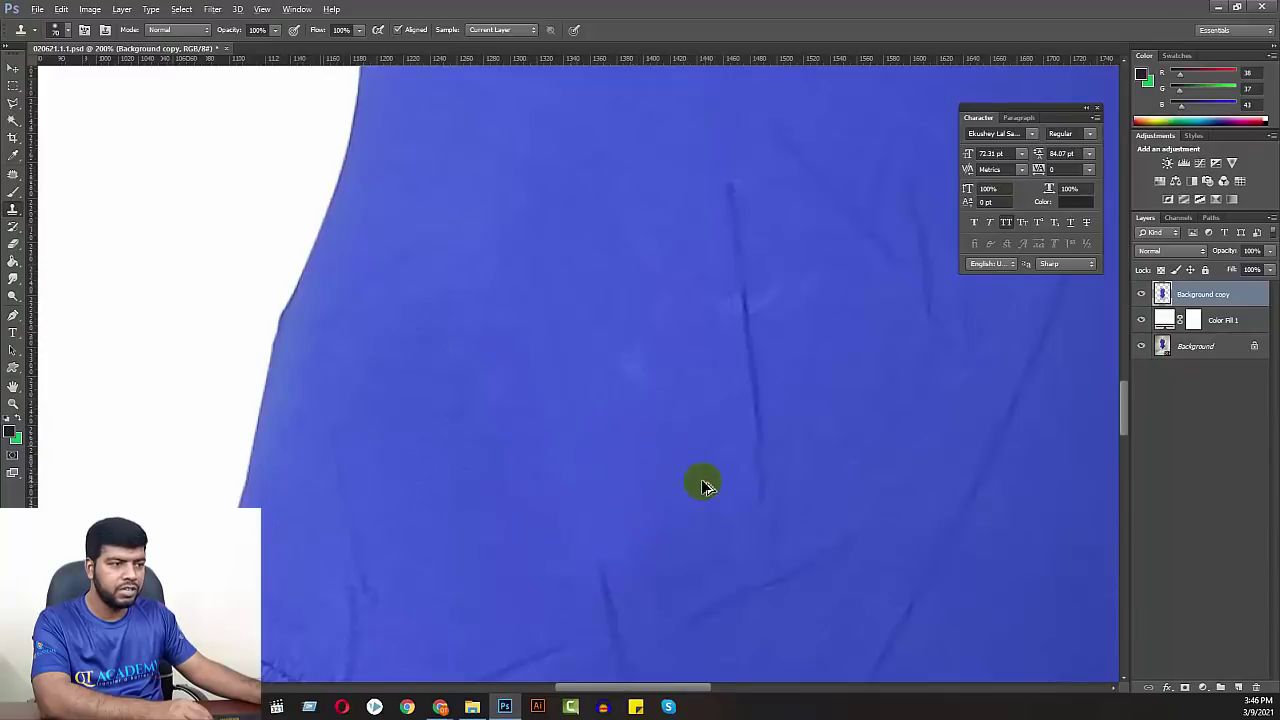
- Switch to the Patch tool and patch a long wrinkle on the lower swimsuit
drag(680, 463, 640, 400)
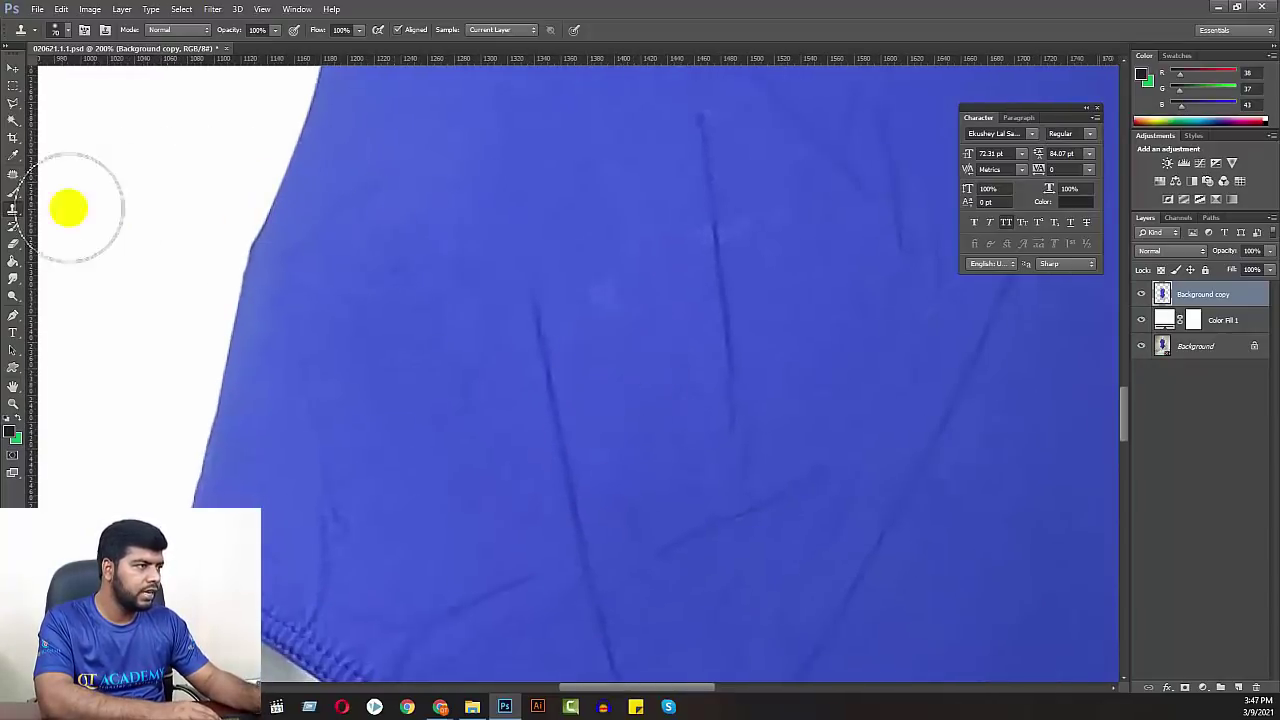
click(12, 178)
click(69, 197)
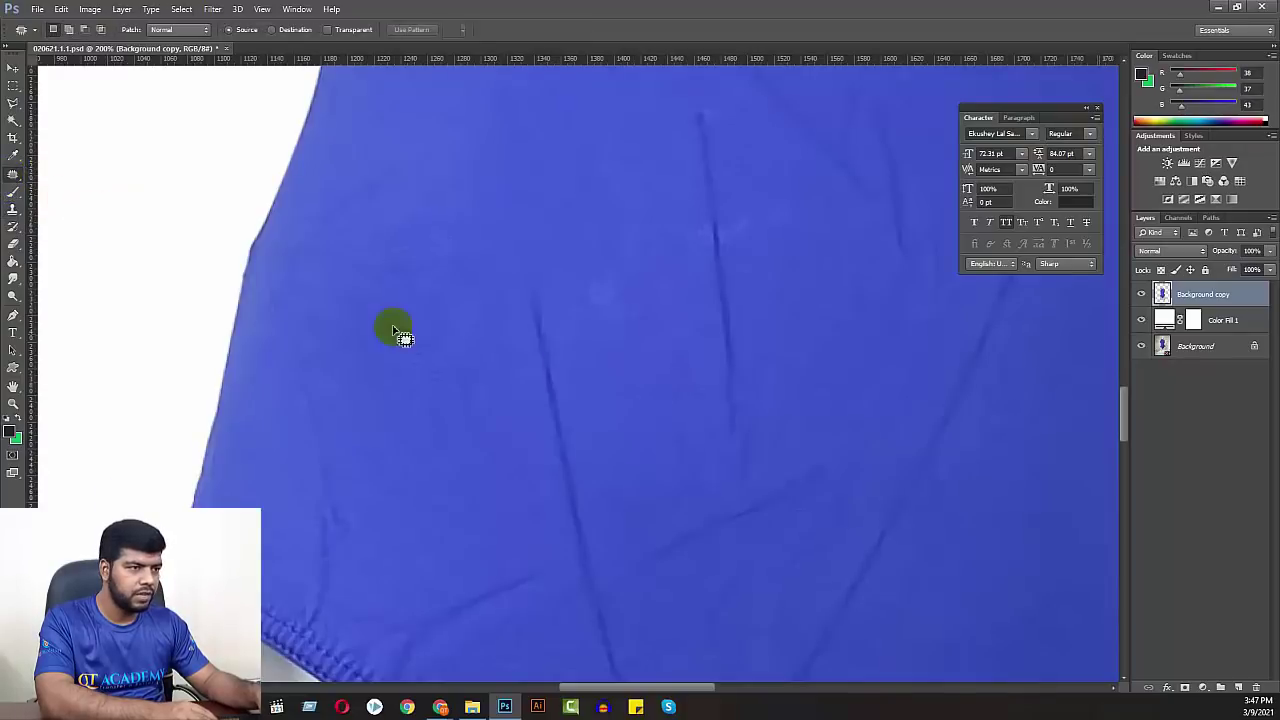
drag(394, 331, 514, 449)
drag(652, 183, 703, 378)
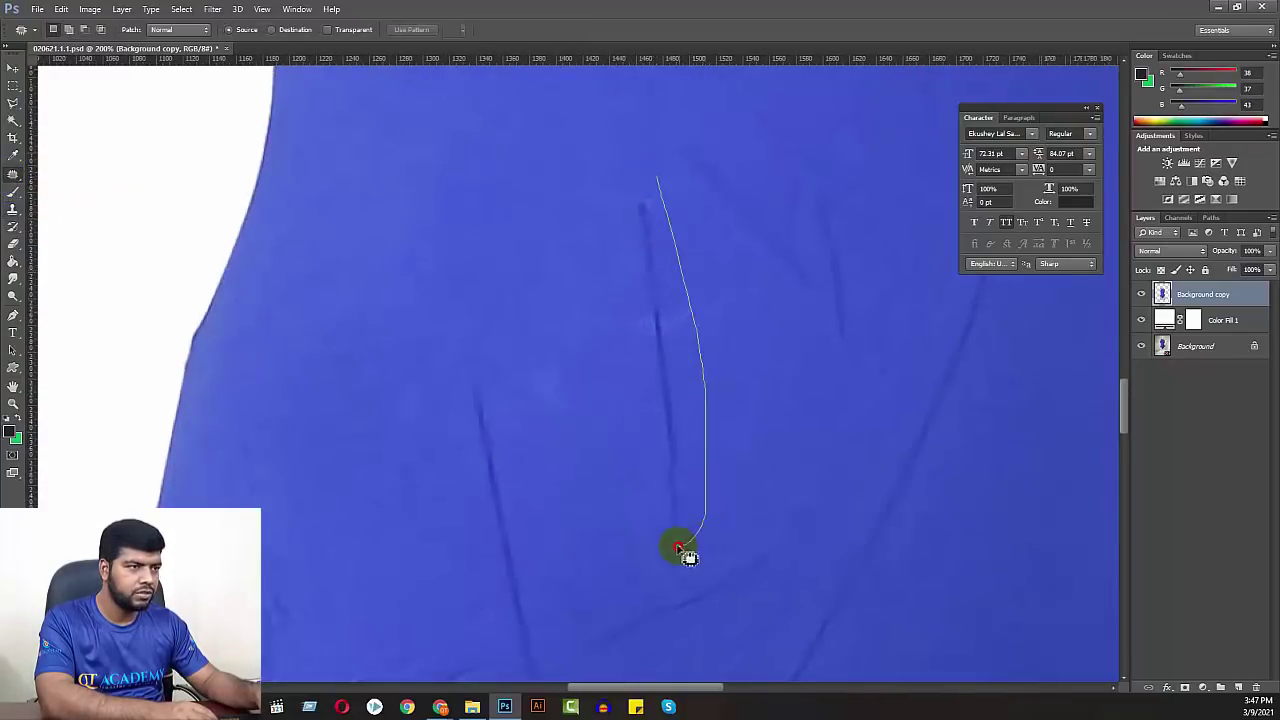
mouse_move(679, 549)
mouse_down()
mouse_move(617, 271)
mouse_move(646, 171)
mouse_move(652, 180)
mouse_up()
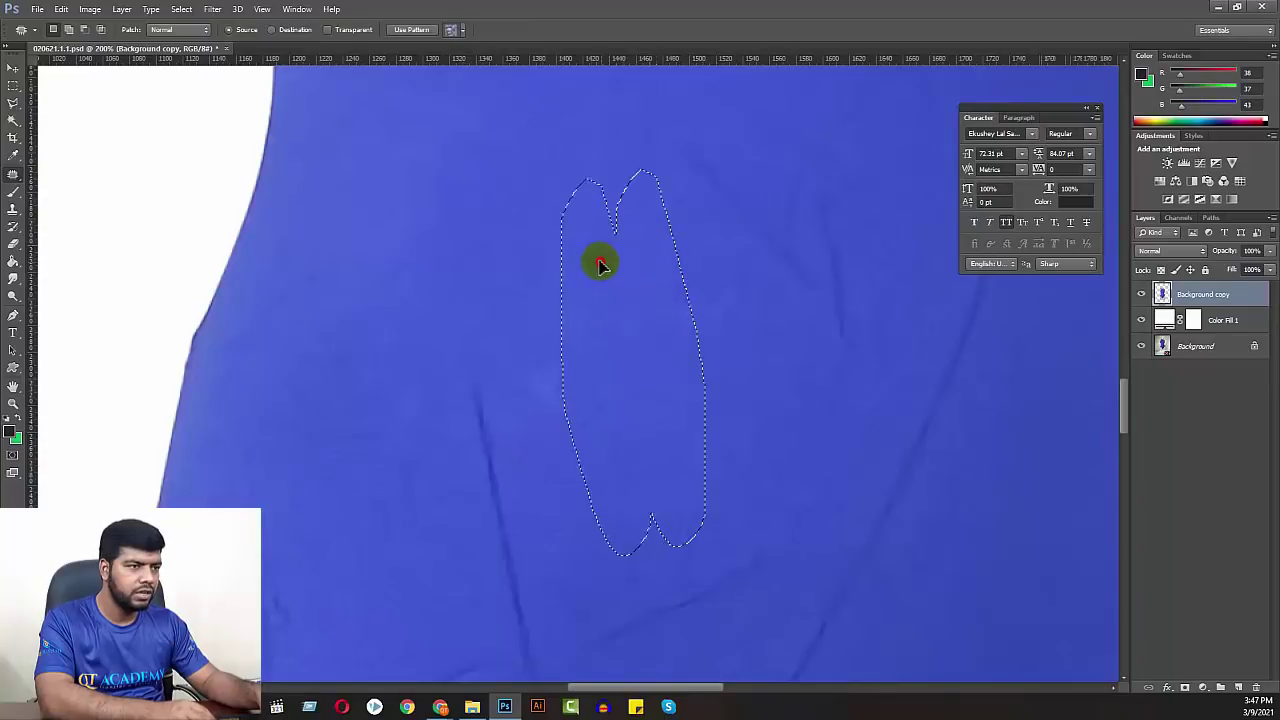
key(ctrl+d)
- Patch a teardrop-shaped wrinkle and another wrinkle with fabric to its right
mouse_move(711, 283)
mouse_down()
mouse_move(560, 300)
mouse_move(766, 449)
mouse_move(686, 517)
mouse_move(570, 318)
mouse_up()
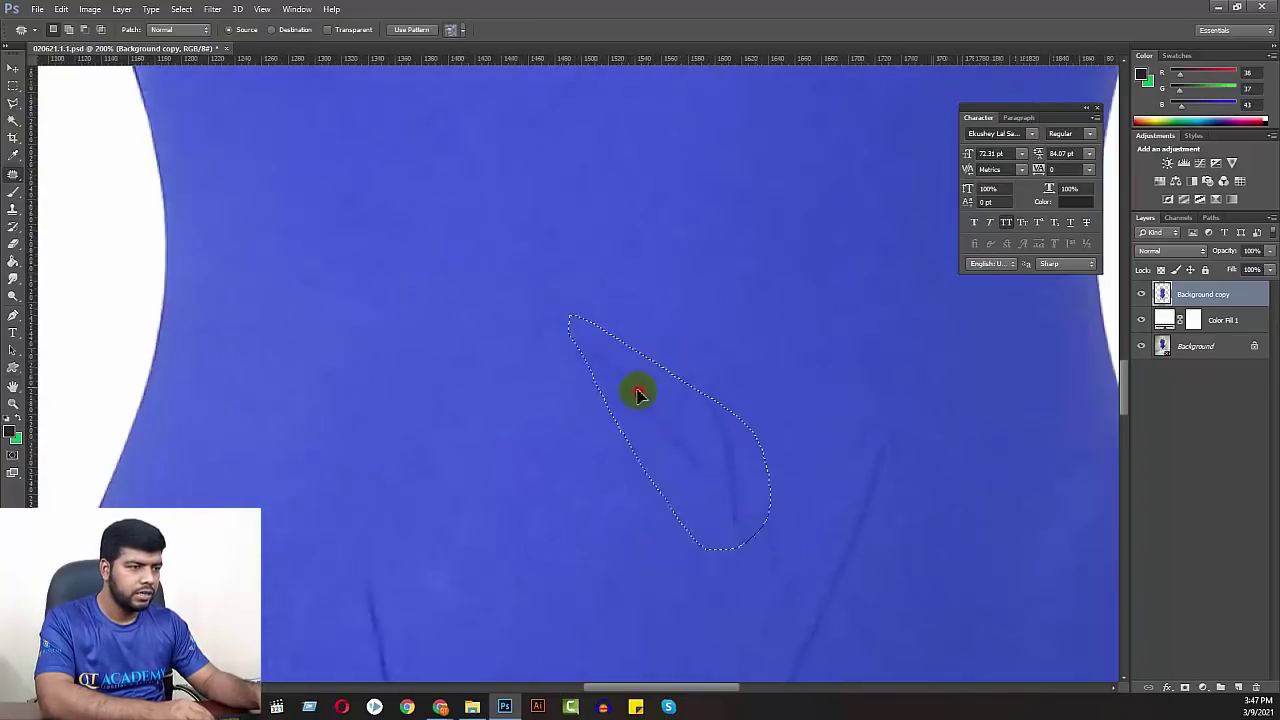
drag(638, 393, 563, 457)
key(ctrl+d)
drag(846, 474, 690, 318)
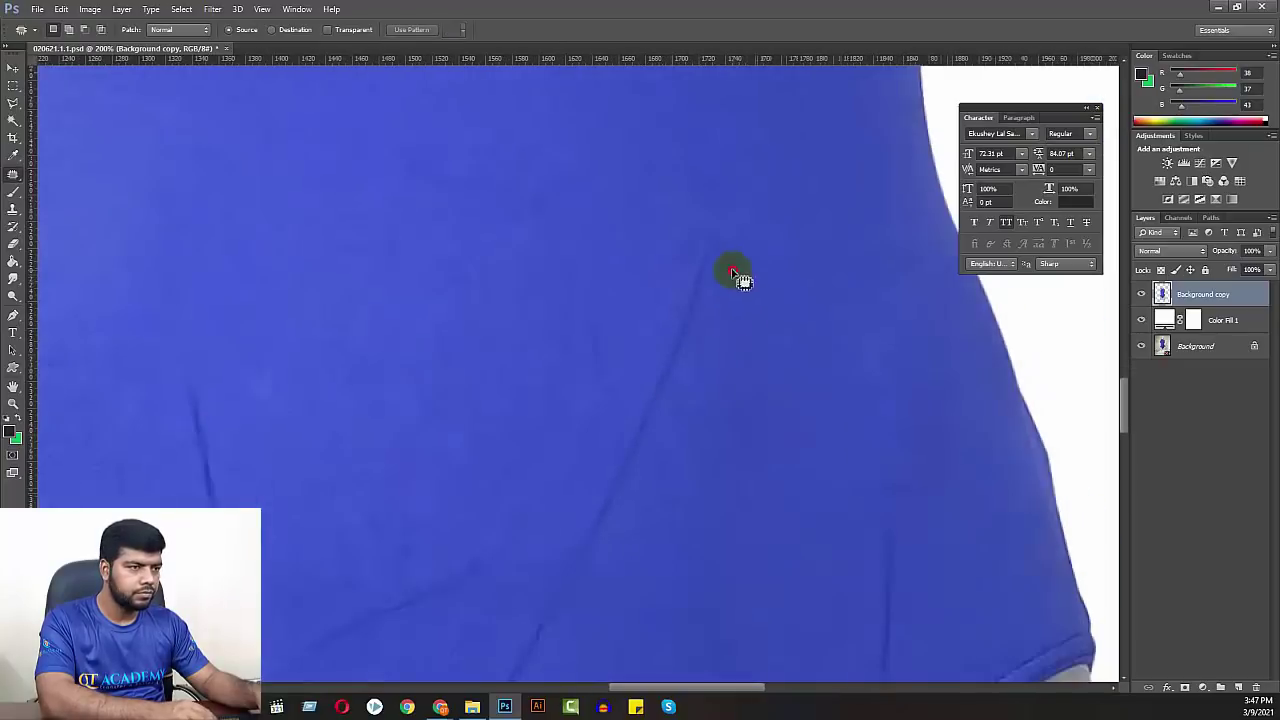
drag(732, 272, 598, 590)
drag(736, 292, 732, 274)
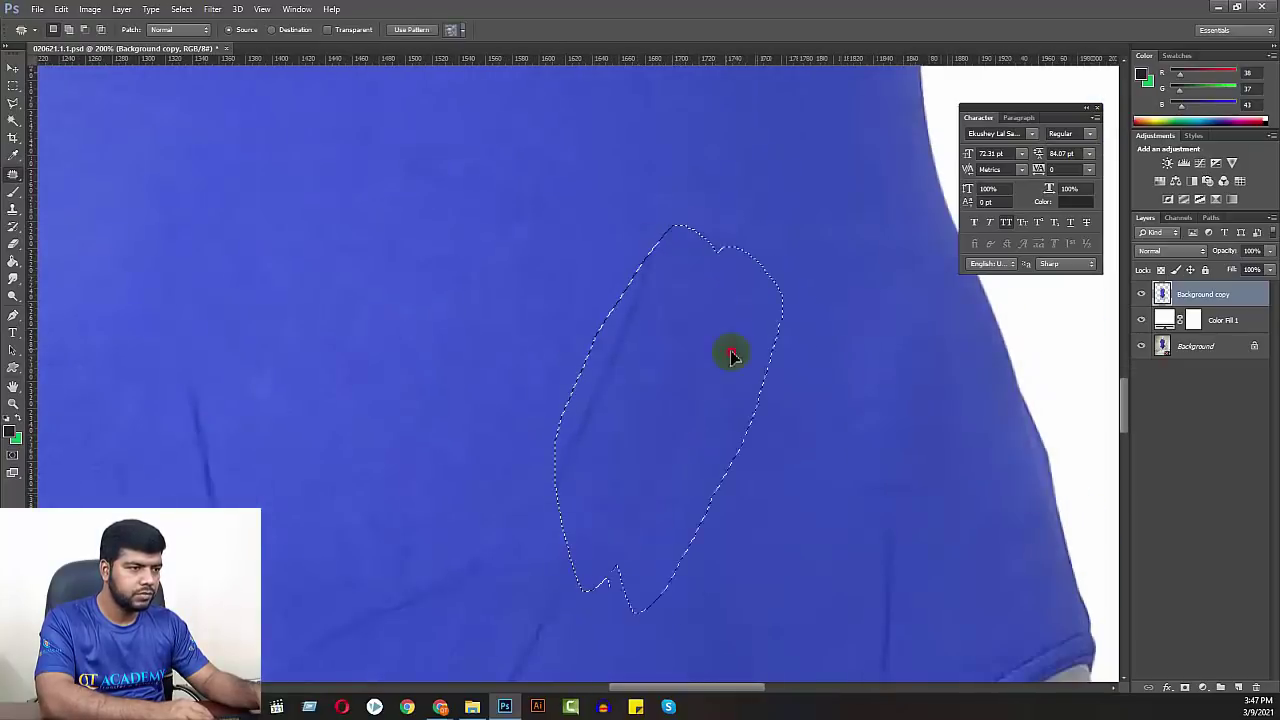
drag(731, 351, 780, 366)
key(ctrl+d)
- Patch the wrinkles near the hem, the diagonal crease above the crotch seam, and a small spot
drag(831, 406, 812, 251)
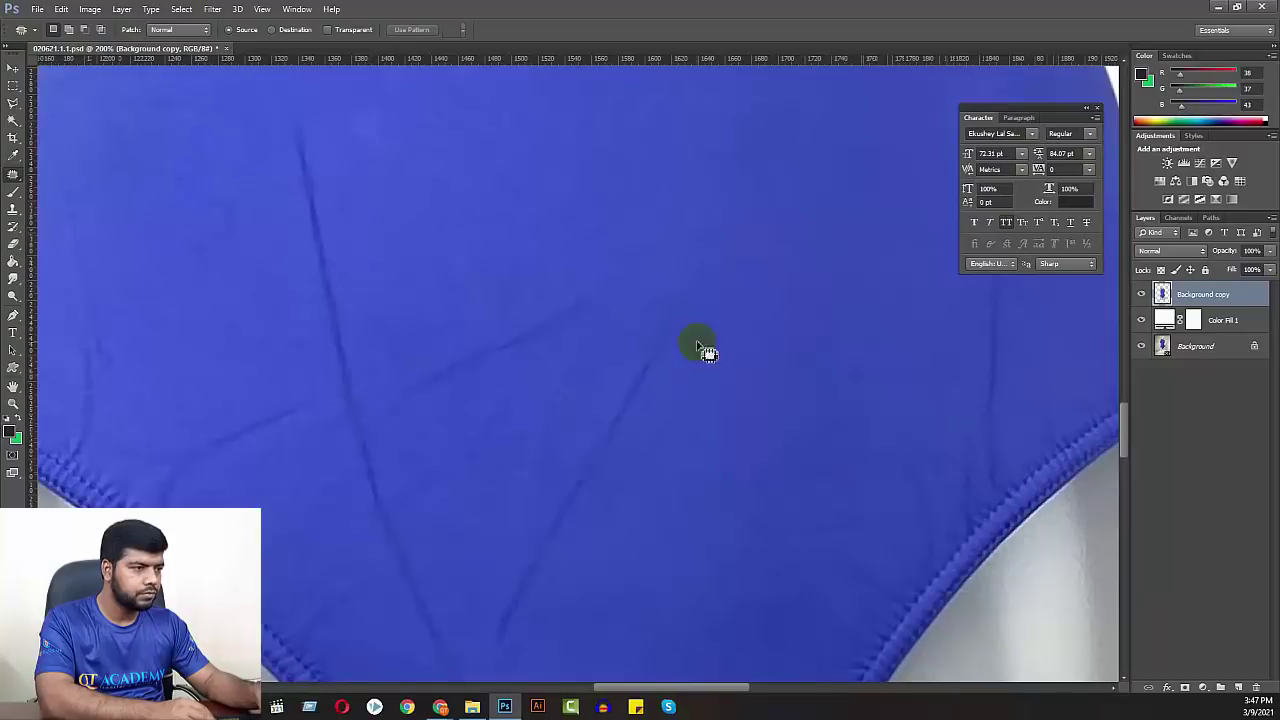
mouse_move(604, 320)
mouse_down()
mouse_move(443, 420)
mouse_move(466, 329)
mouse_move(591, 334)
mouse_move(600, 300)
mouse_move(563, 190)
mouse_up()
key(ctrl+d)
drag(571, 360, 554, 216)
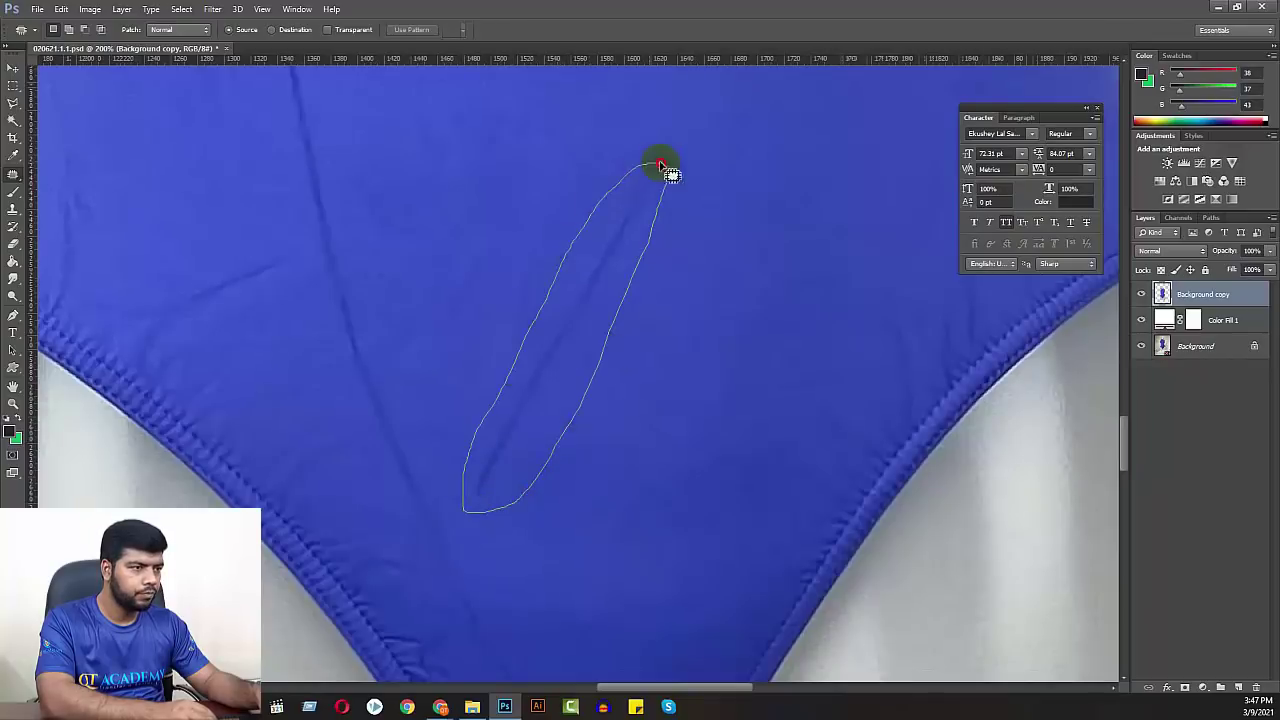
mouse_move(623, 257)
mouse_down()
mouse_move(709, 251)
mouse_move(685, 446)
mouse_move(652, 496)
mouse_up()
key(ctrl+d)
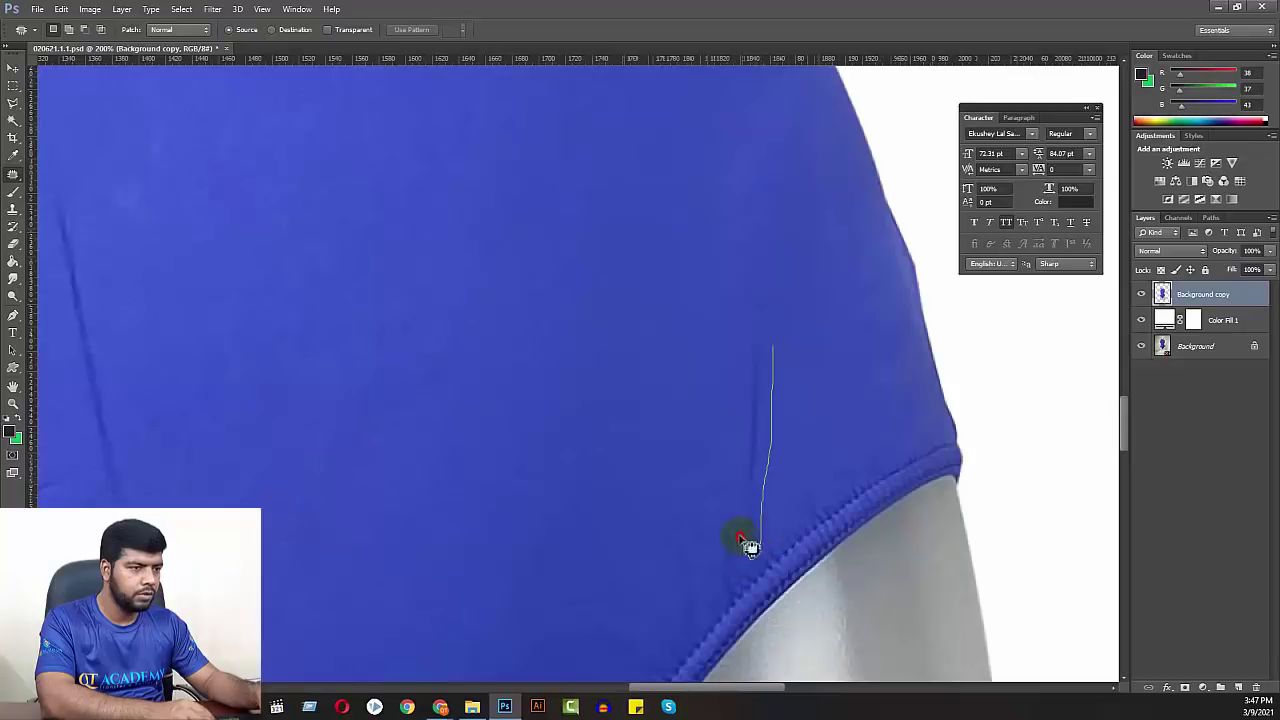
drag(777, 394, 714, 400)
key(ctrl+d)
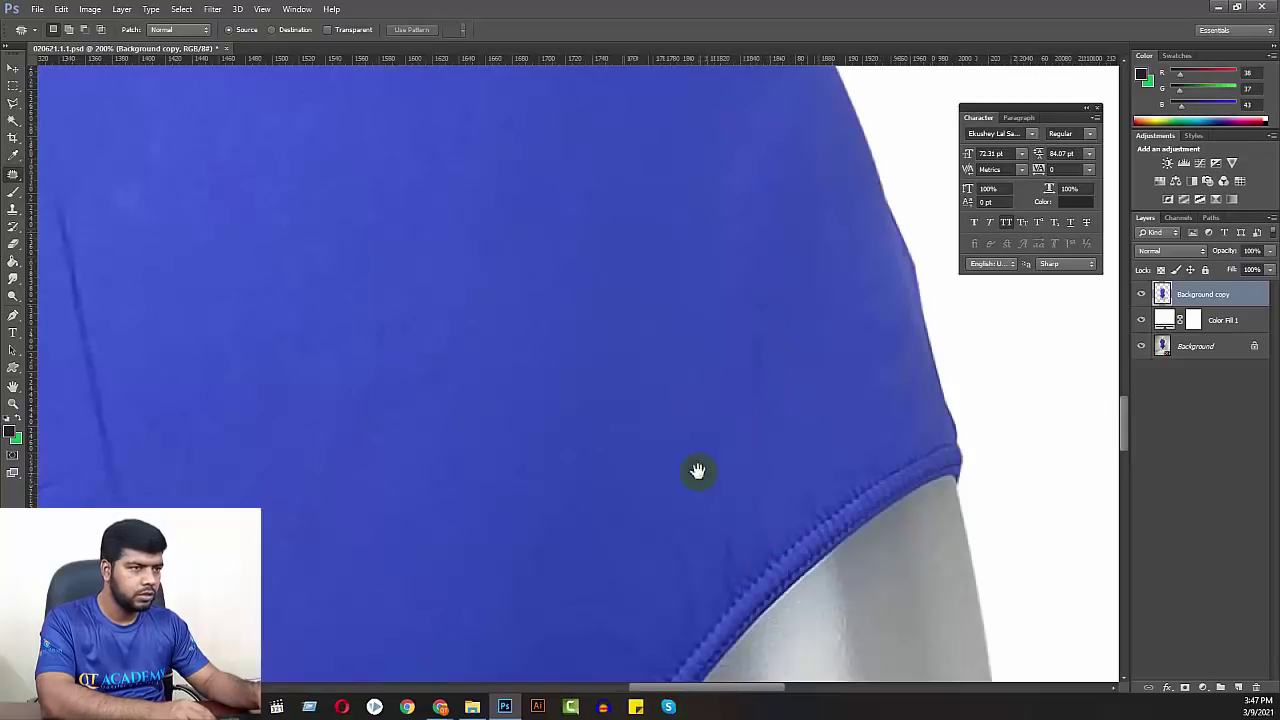
drag(697, 471, 731, 295)
drag(806, 166, 722, 212)
- Patch the long vertical crease, the long diagonal crease, and the crease above the lower seam
scroll(786, 400, left, 5)
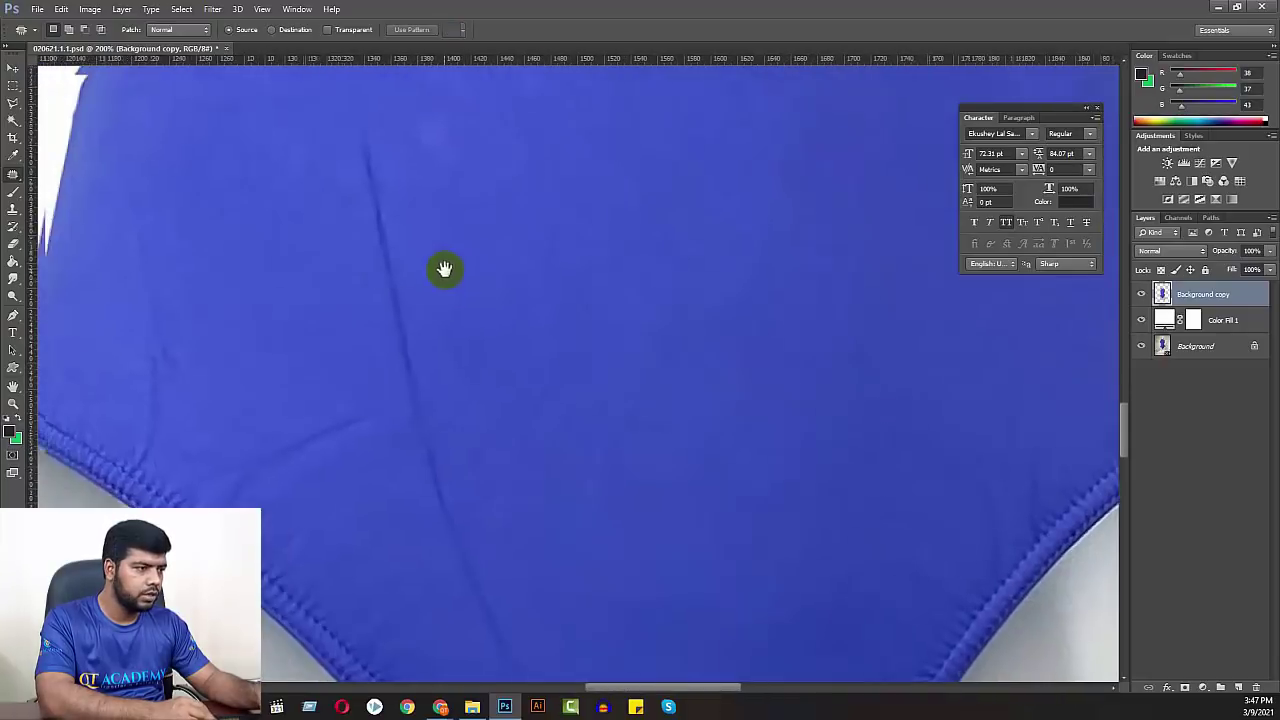
mouse_move(367, 450)
mouse_down()
mouse_move(290, 500)
mouse_move(351, 457)
mouse_move(291, 357)
mouse_up()
drag(190, 352, 170, 352)
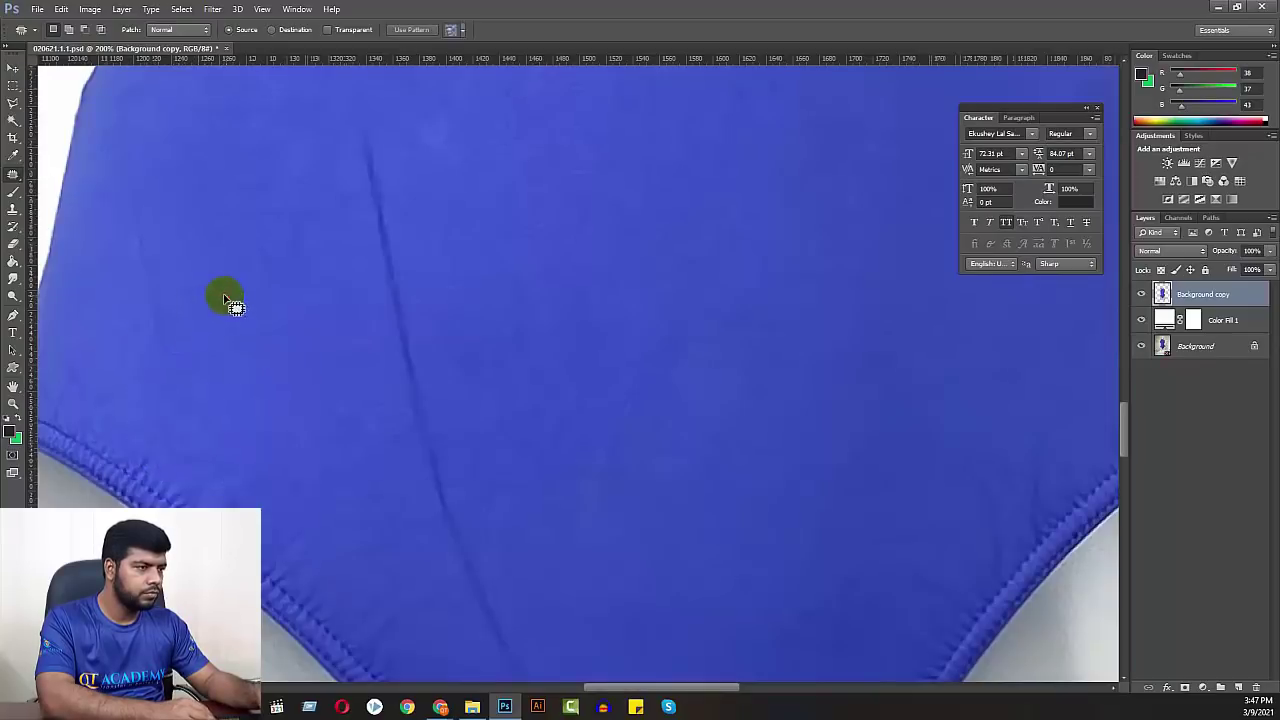
scroll(494, 360, up, 3)
mouse_move(426, 234)
mouse_down()
mouse_move(451, 523)
mouse_move(414, 229)
mouse_up()
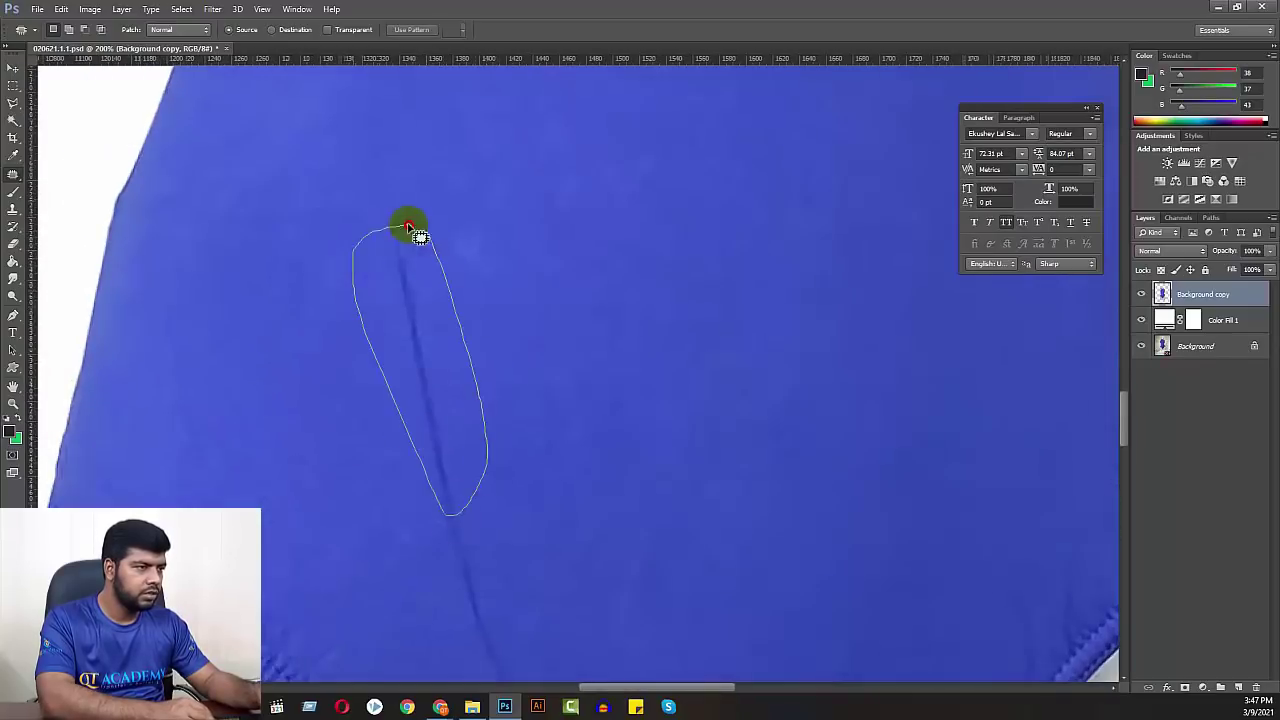
mouse_move(420, 331)
mouse_down()
mouse_move(529, 331)
mouse_move(541, 354)
mouse_up()
scroll(541, 354, down, 3)
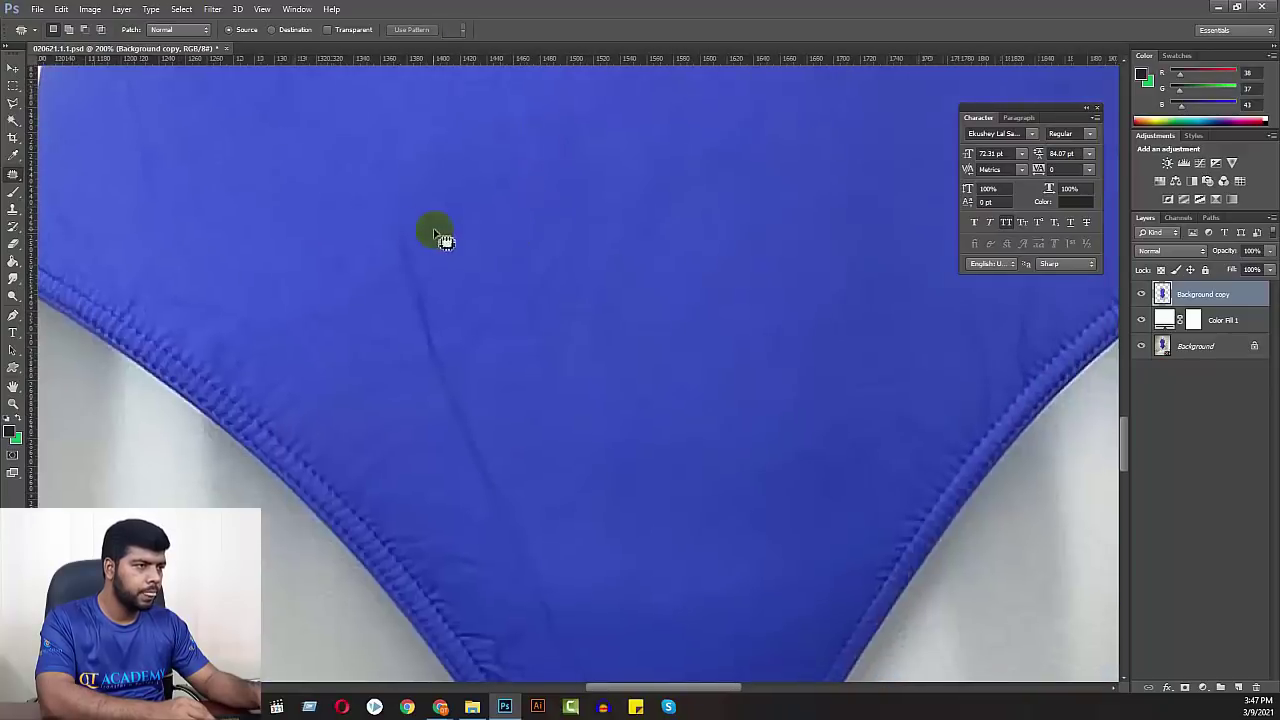
mouse_move(421, 226)
mouse_down()
mouse_move(477, 346)
mouse_move(464, 483)
mouse_move(423, 240)
mouse_up()
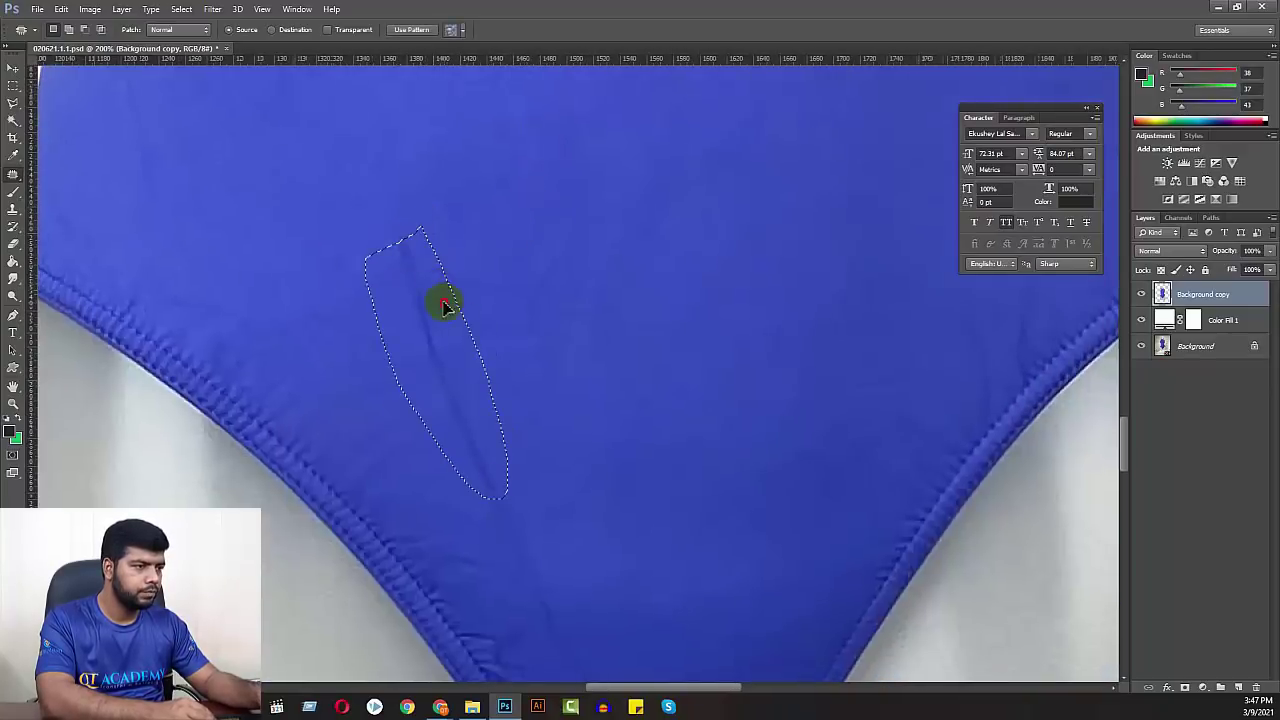
drag(443, 300, 571, 257)
key(ctrl+d)
- Patch the folds near the crotch with nearby clean fabric
scroll(570, 173, down, 3)
scroll(570, 173, down, 1)
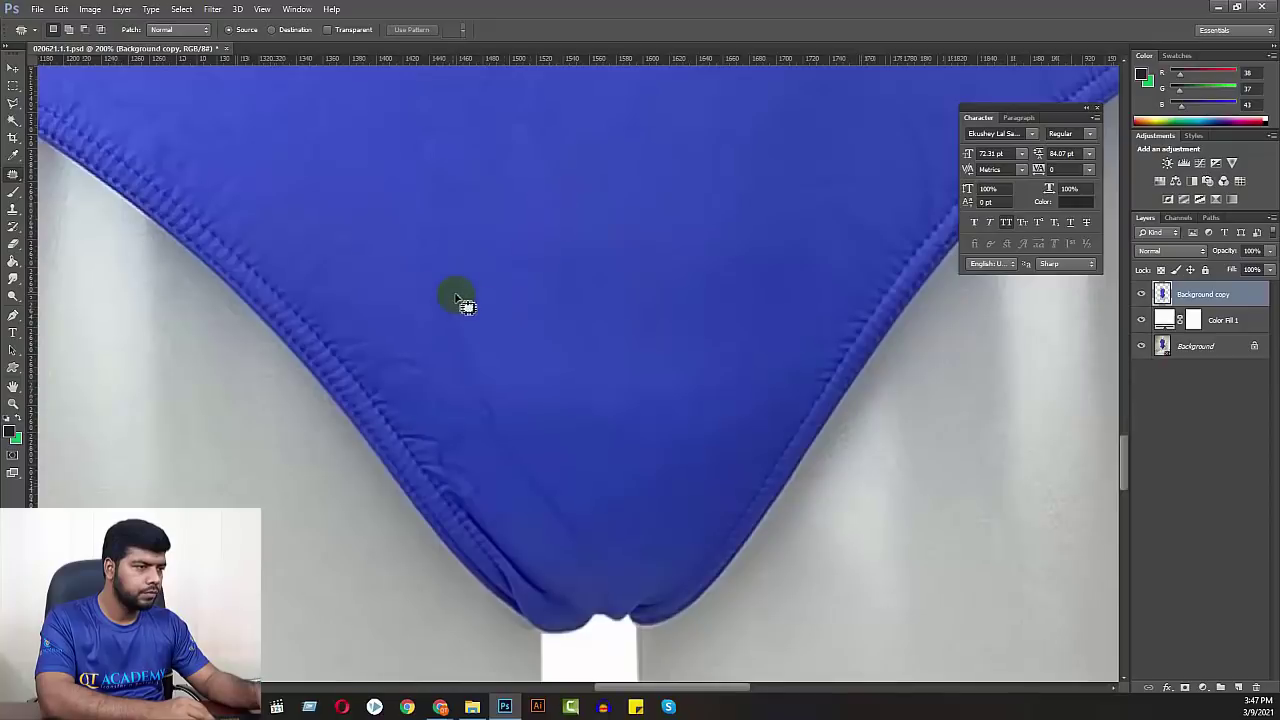
drag(449, 287, 524, 380)
mouse_move(521, 482)
mouse_down()
mouse_move(426, 286)
mouse_move(571, 329)
mouse_up()
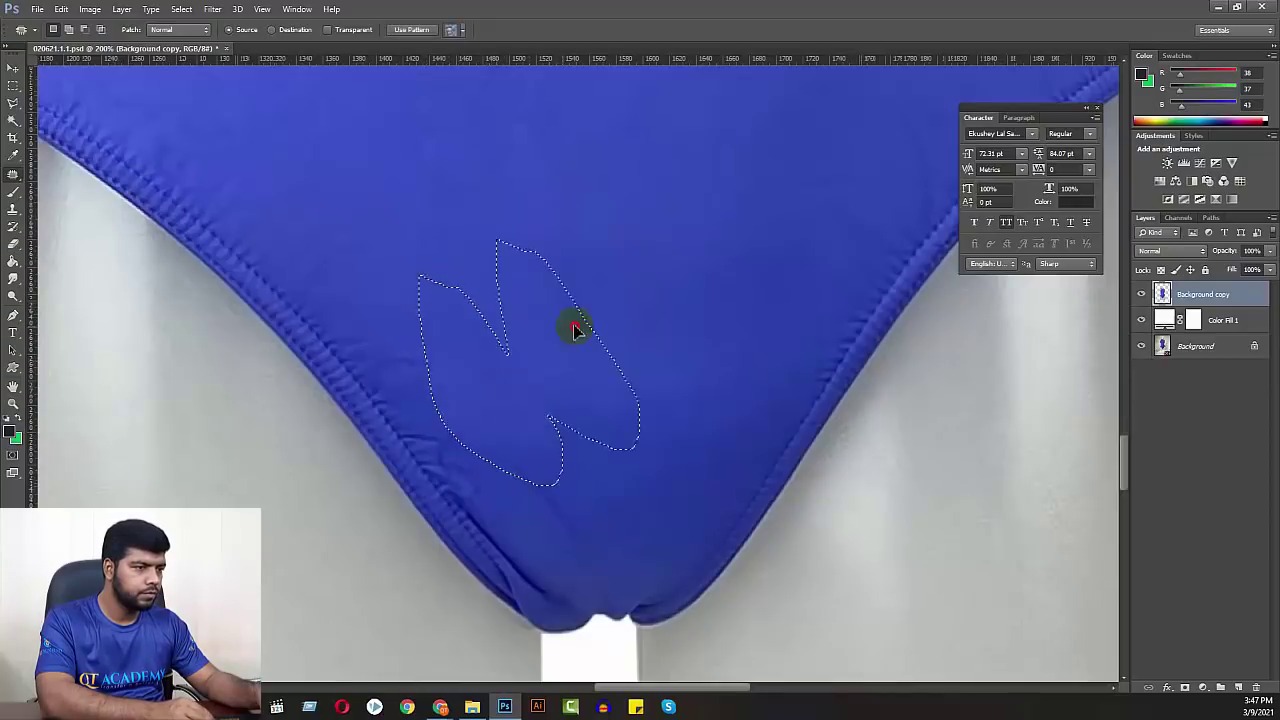
key(ctrl+d)
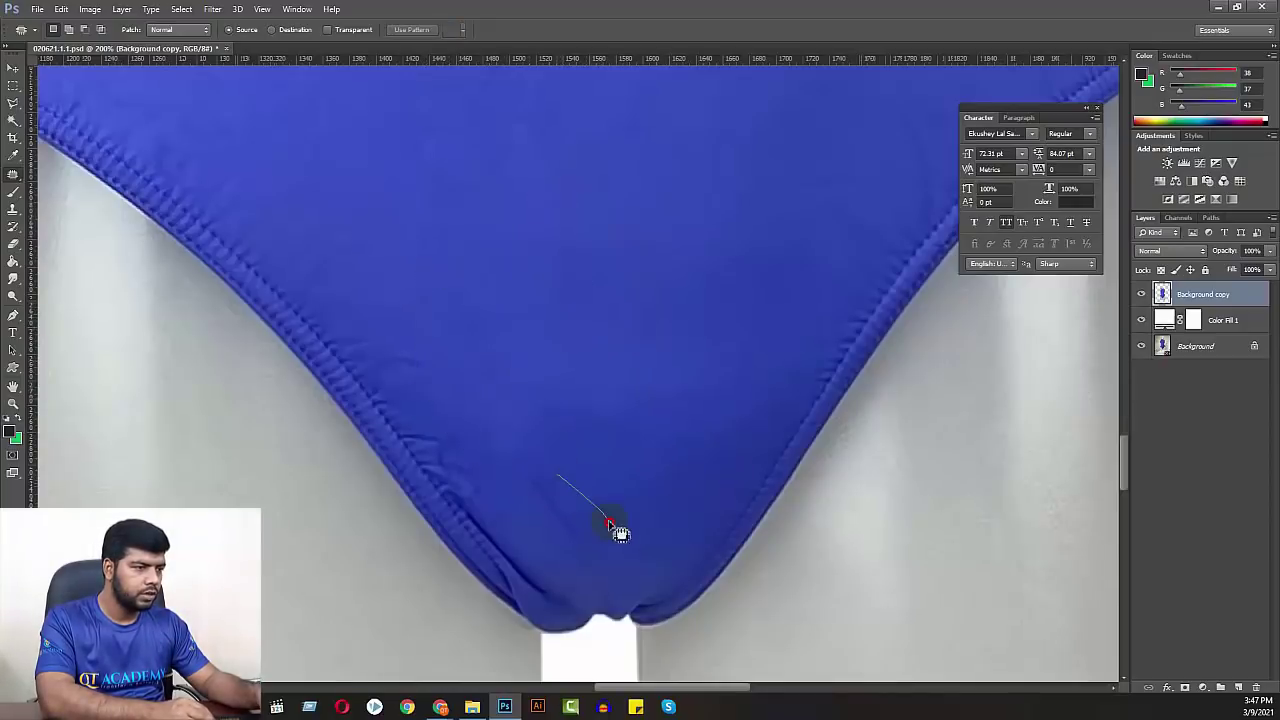
mouse_move(550, 537)
mouse_down()
mouse_move(553, 480)
mouse_move(615, 472)
mouse_up()
key(ctrl+d)
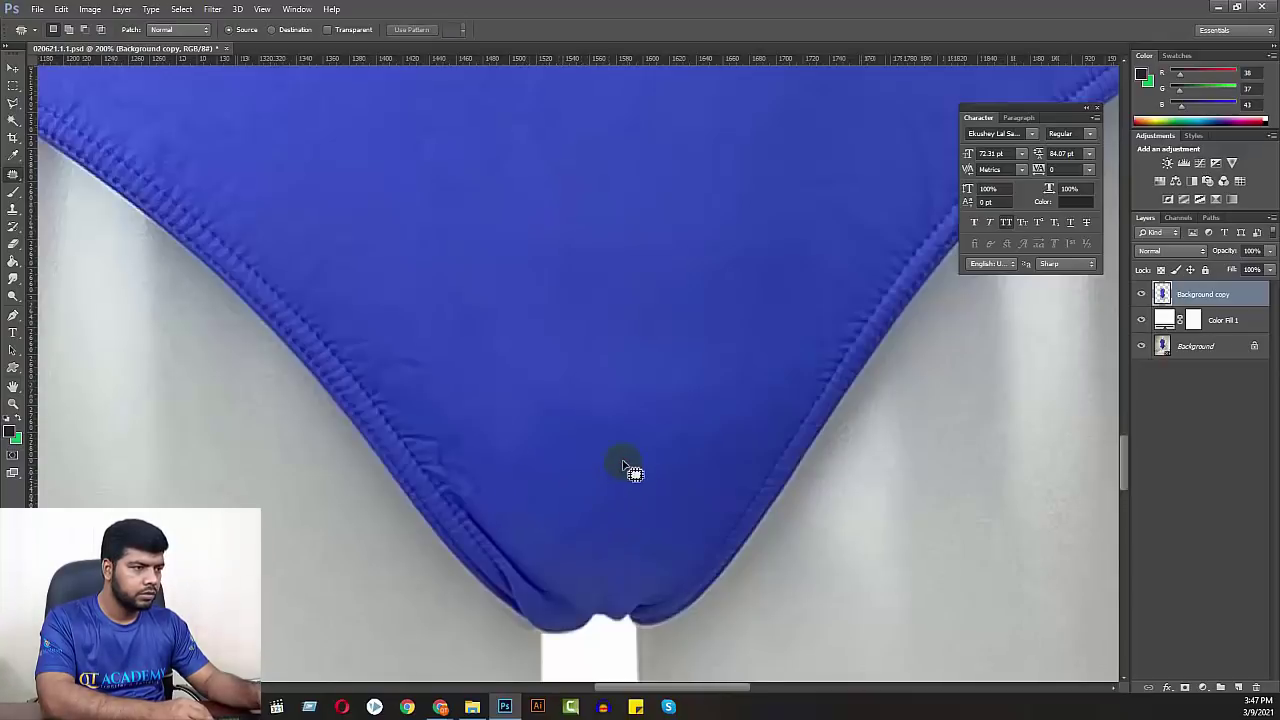
- Patch the remaining wrinkles on the hip fabric and beside the seam
scroll(656, 466, up, 3)
scroll(656, 466, up, 3)
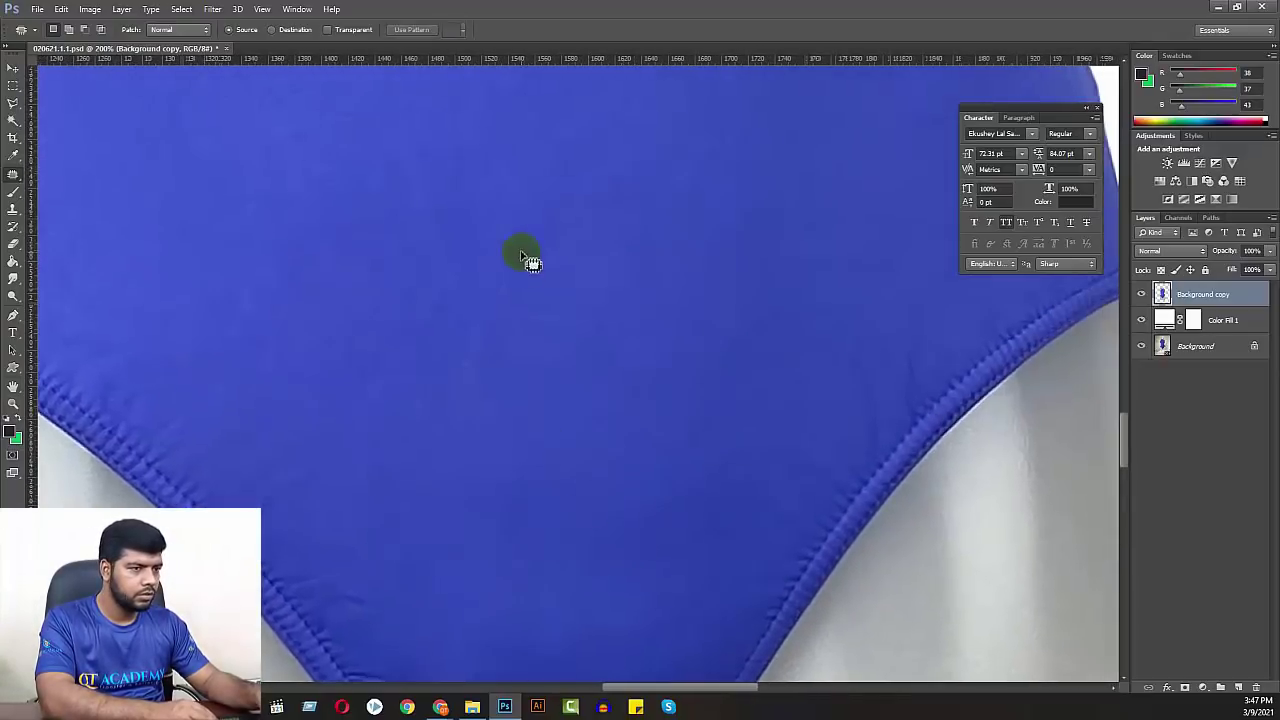
mouse_move(521, 255)
mouse_down()
mouse_move(520, 285)
mouse_move(571, 337)
mouse_up()
key(ctrl+d)
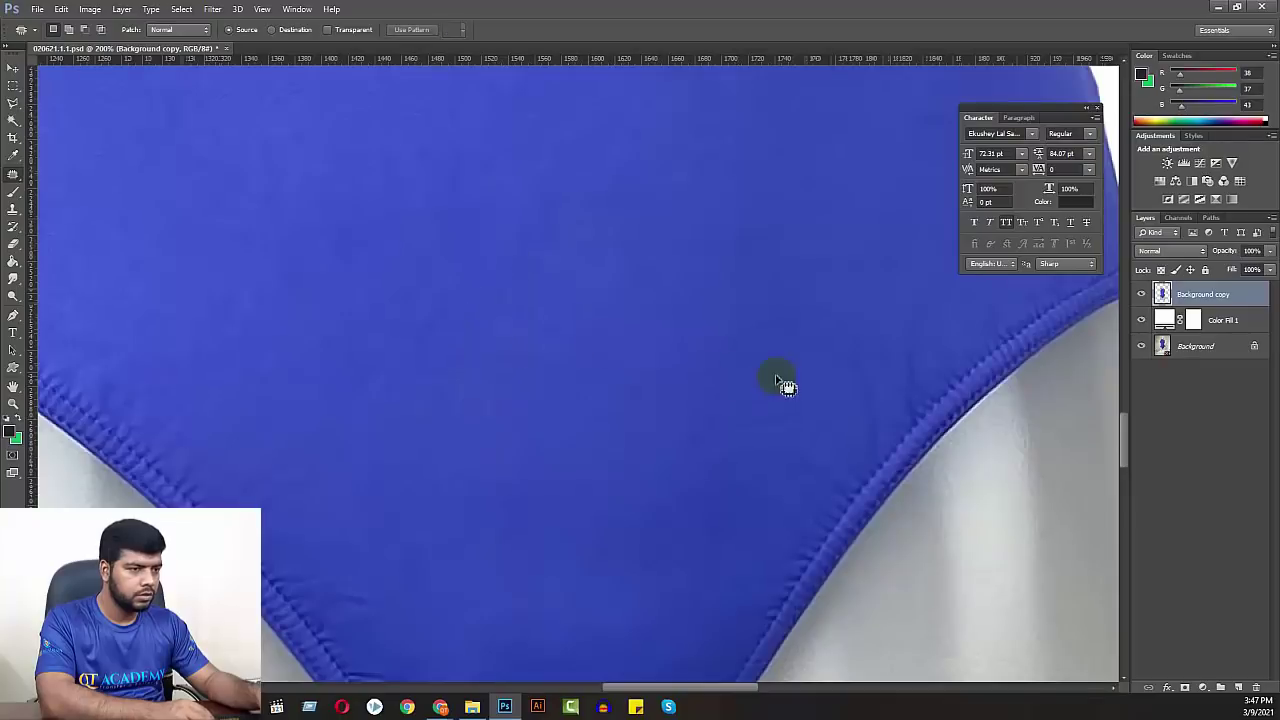
drag(740, 460, 715, 400)
drag(794, 417, 743, 311)
key(ctrl+d)
scroll(700, 340, right, 3)
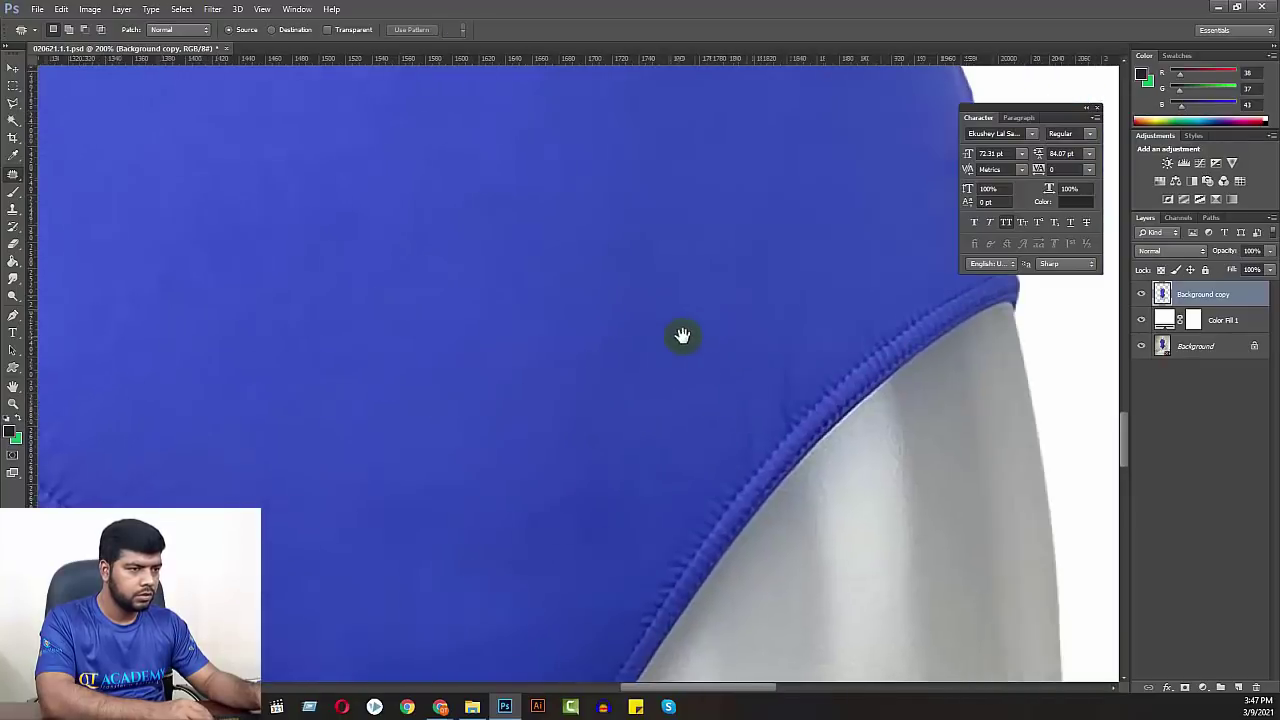
mouse_move(740, 432)
mouse_down()
mouse_move(726, 363)
mouse_move(666, 349)
mouse_up()
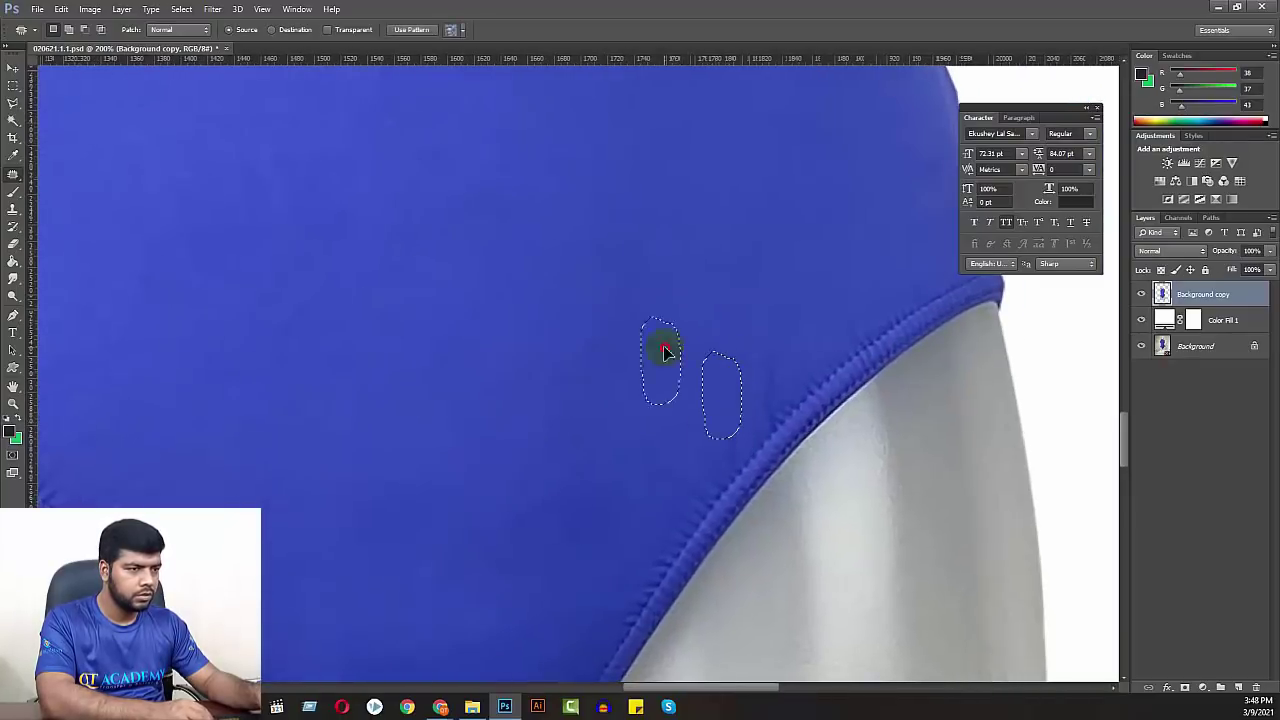
key(ctrl+d)
mouse_move(790, 383)
mouse_down()
mouse_move(746, 306)
mouse_move(606, 237)
mouse_move(653, 254)
mouse_move(681, 312)
mouse_up()
key(ctrl+d)
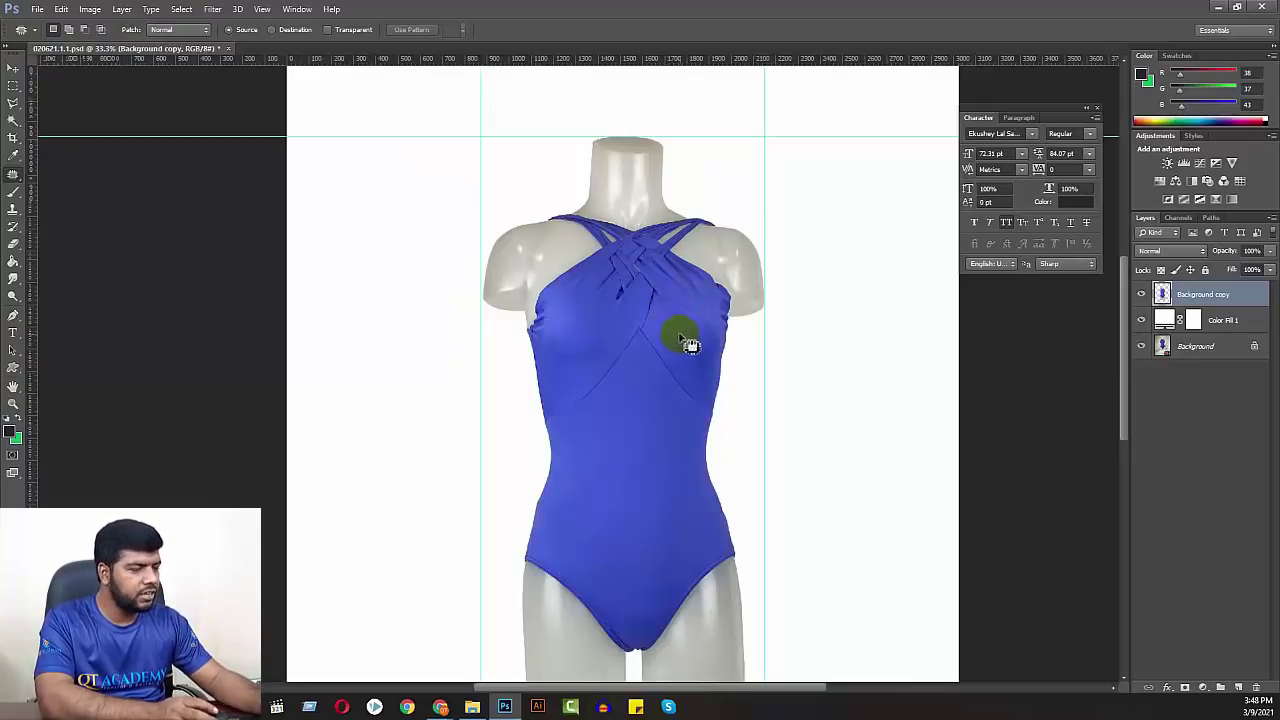
- Zoom out to the whole swimsuit and bring up the Image > Adjustments list
key(ctrl+minus)
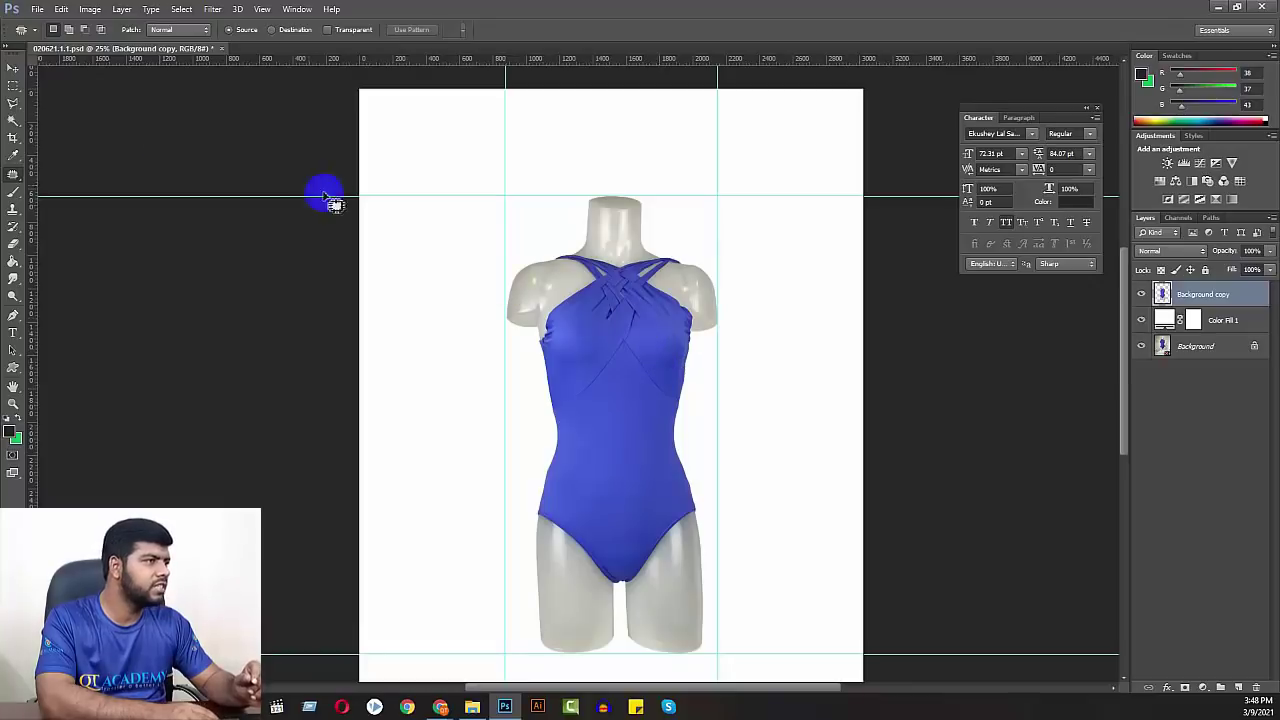
click(84, 12)
mouse_move(109, 43)
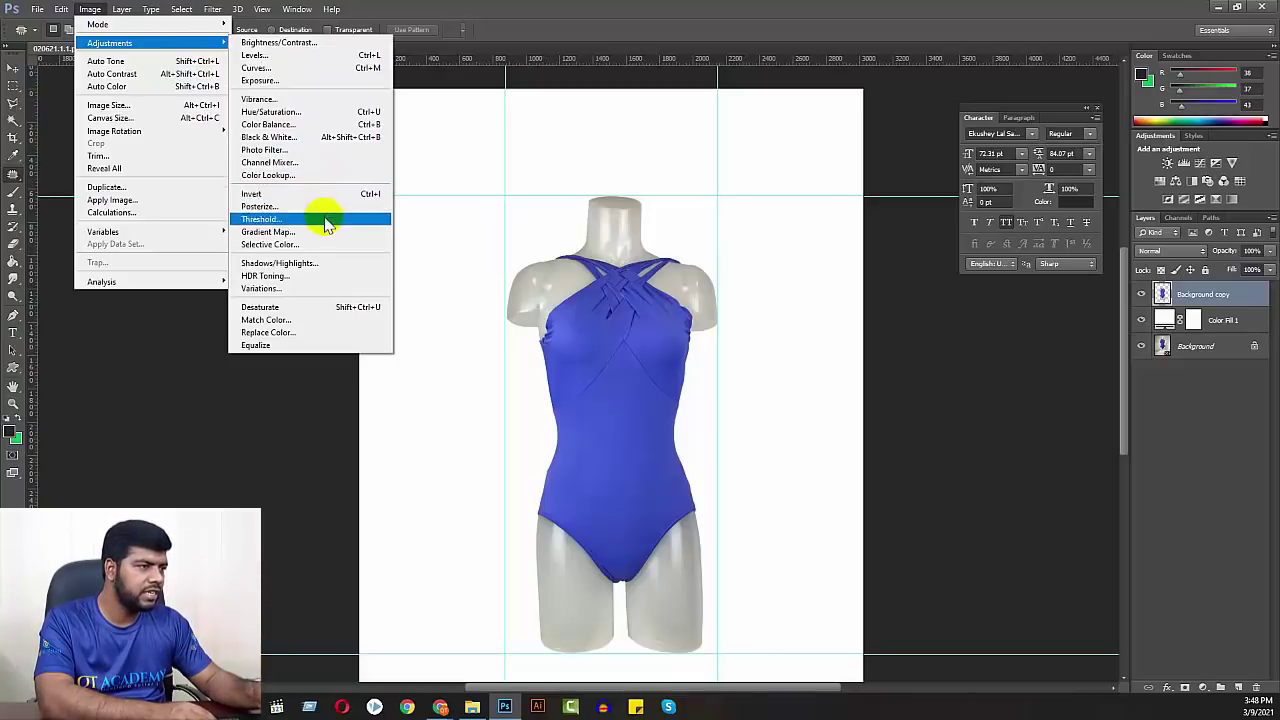
- Apply Selective Color, reducing Yellow in Blues and slightly adjusting Yellow in Whites
key(Escape)
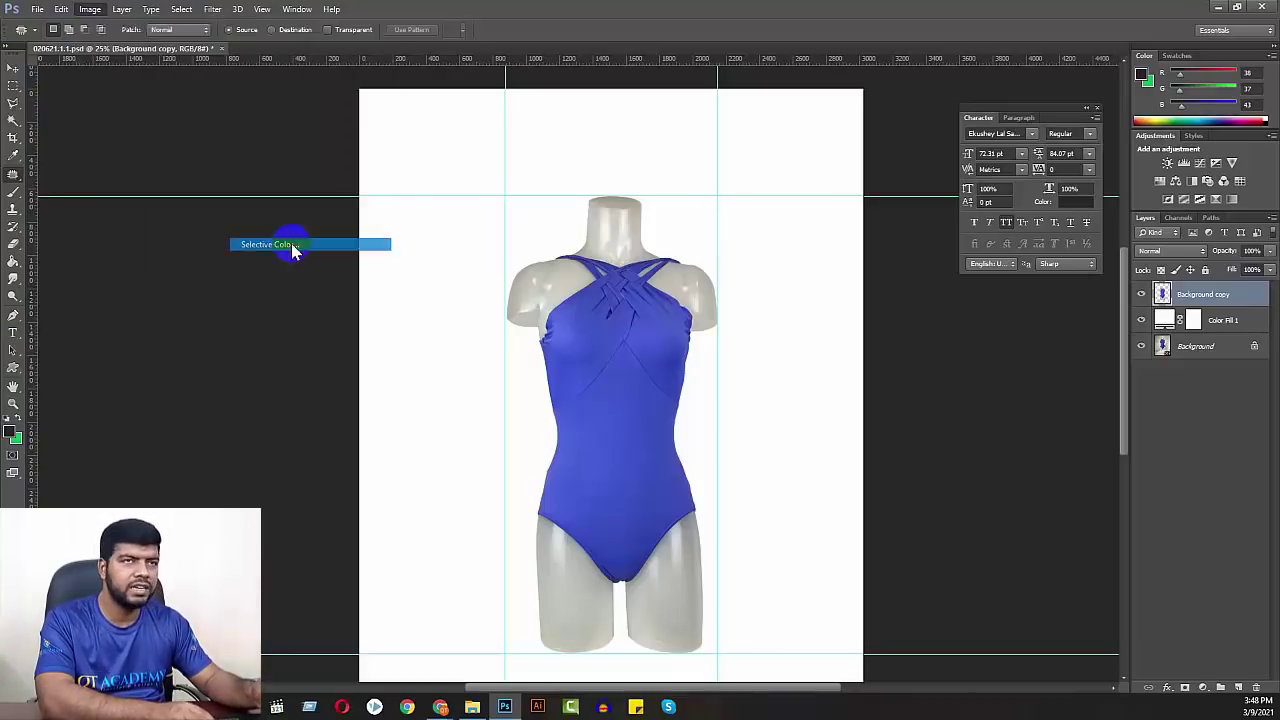
key(i)
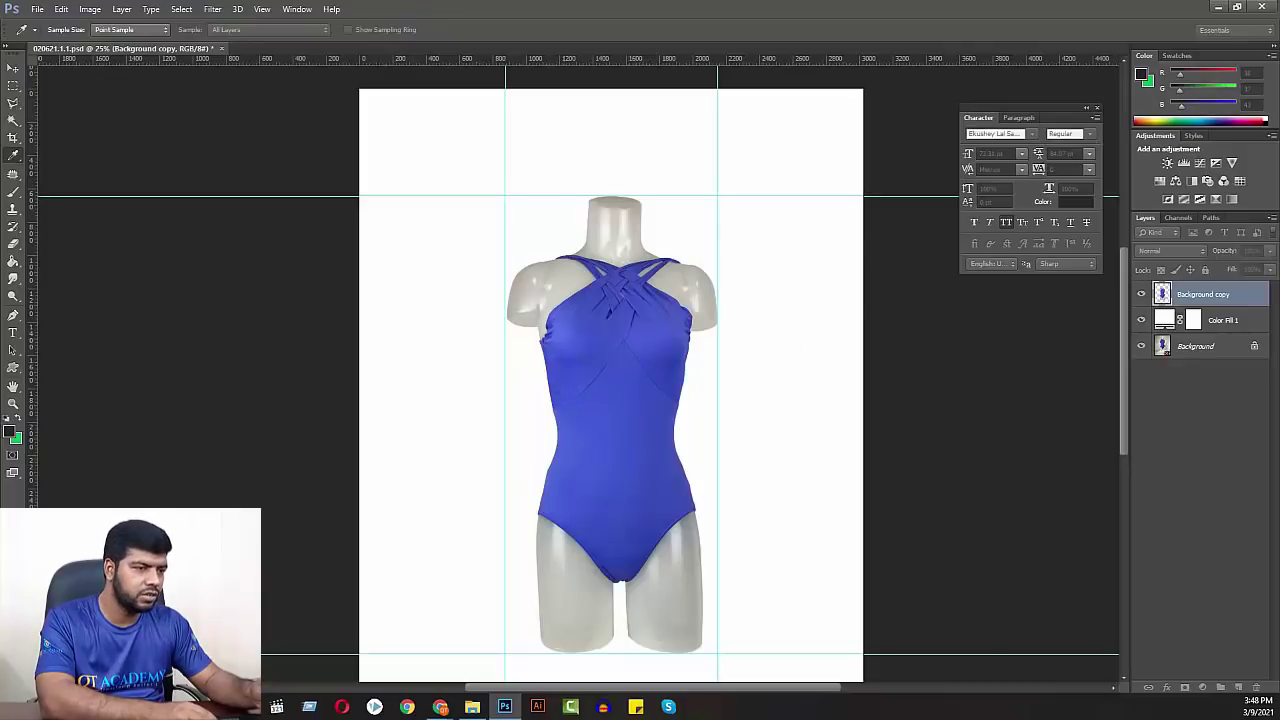
drag(748, 412, 966, 337)
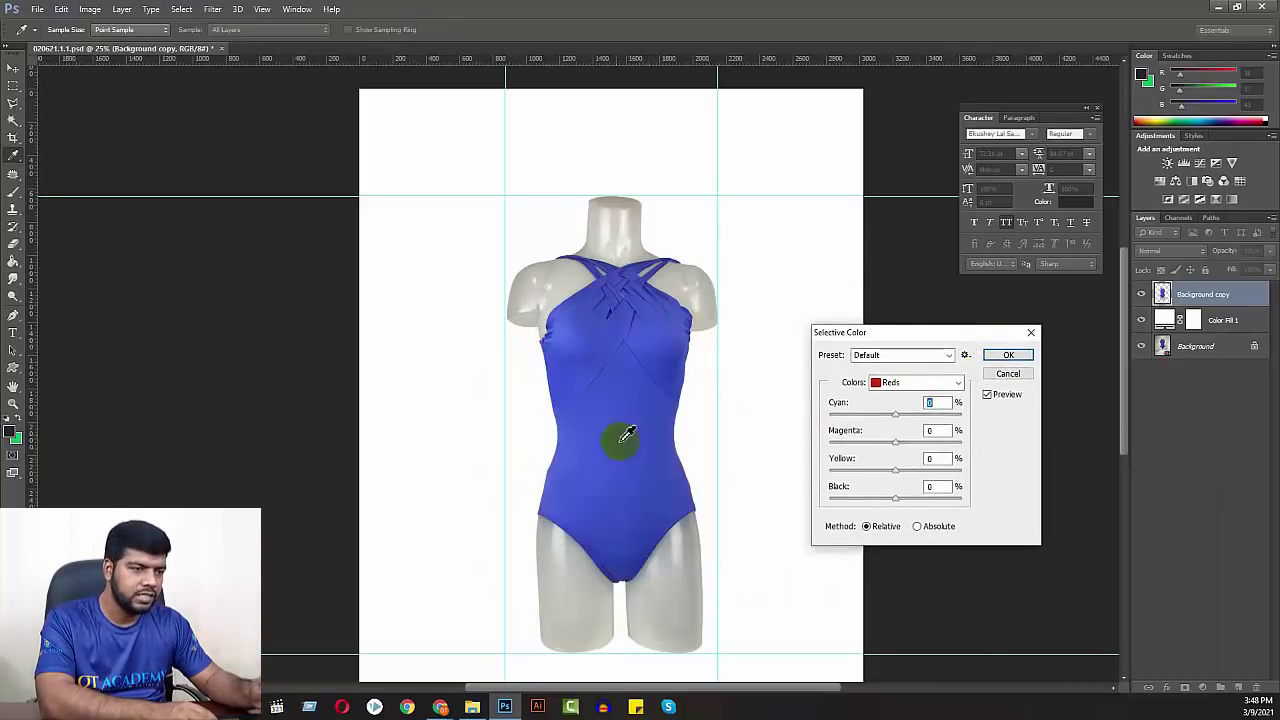
click(900, 382)
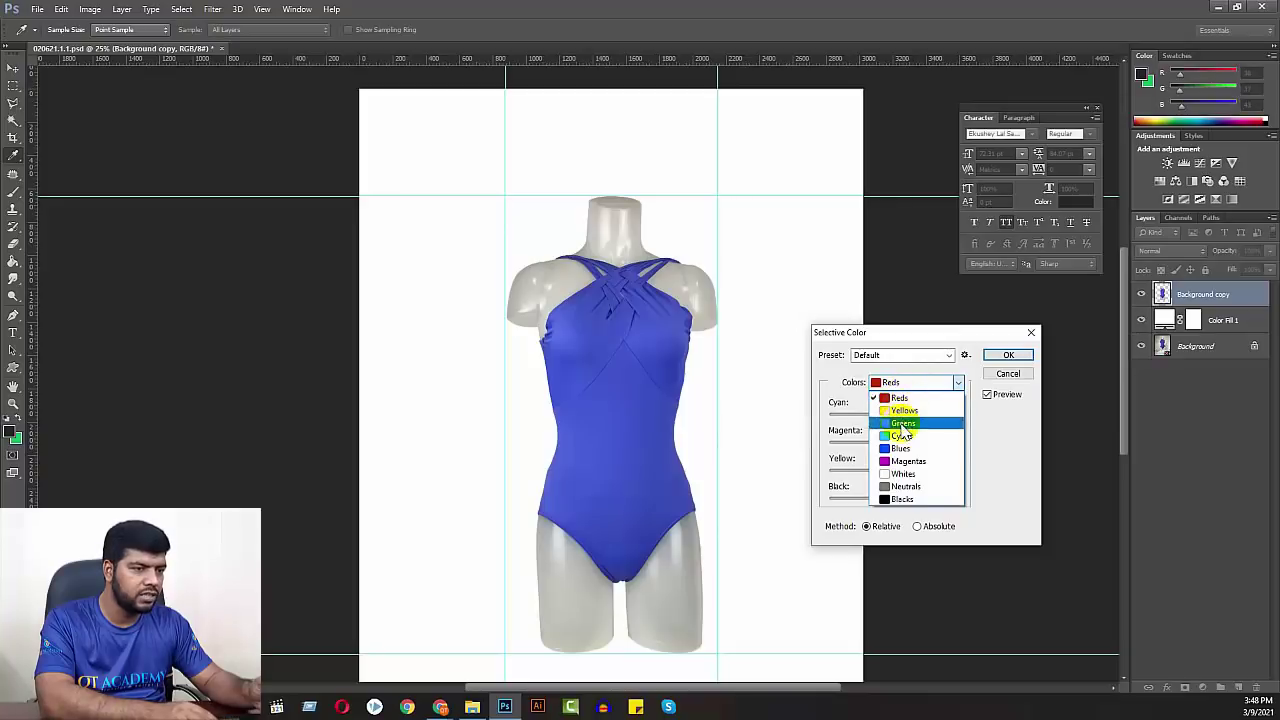
click(900, 448)
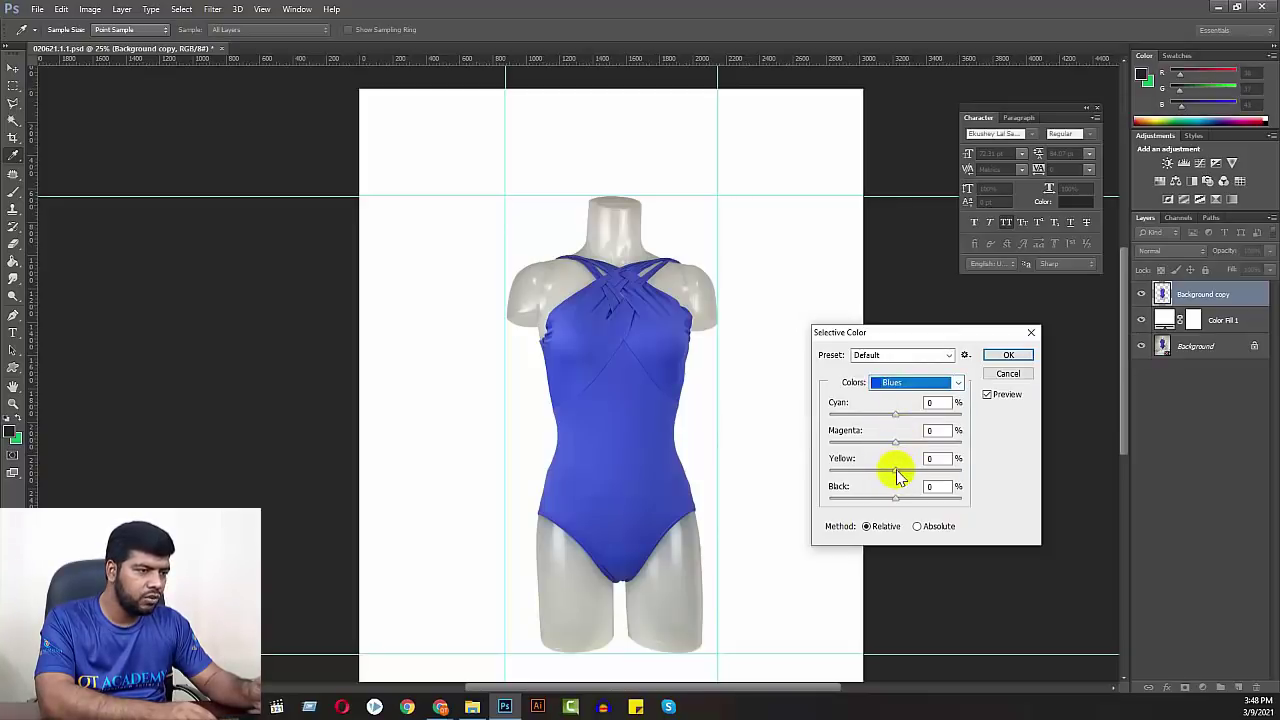
drag(897, 477, 1158, 481)
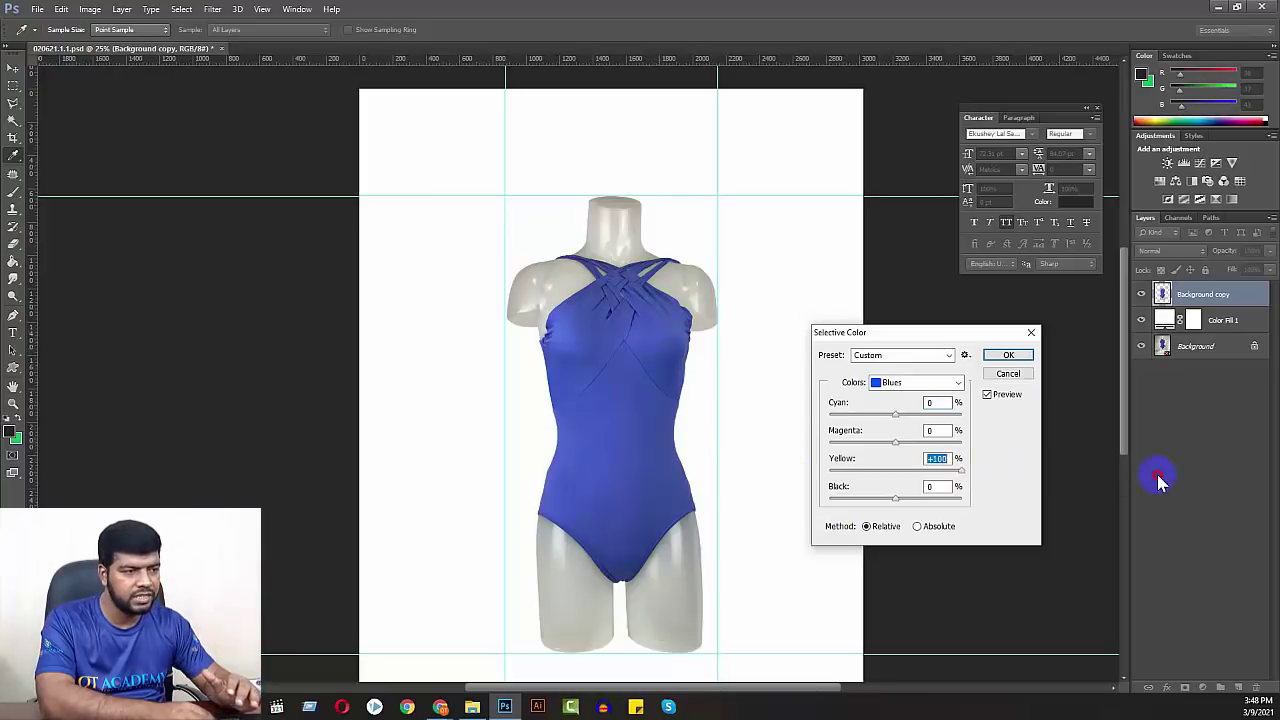
drag(1158, 481, 847, 481)
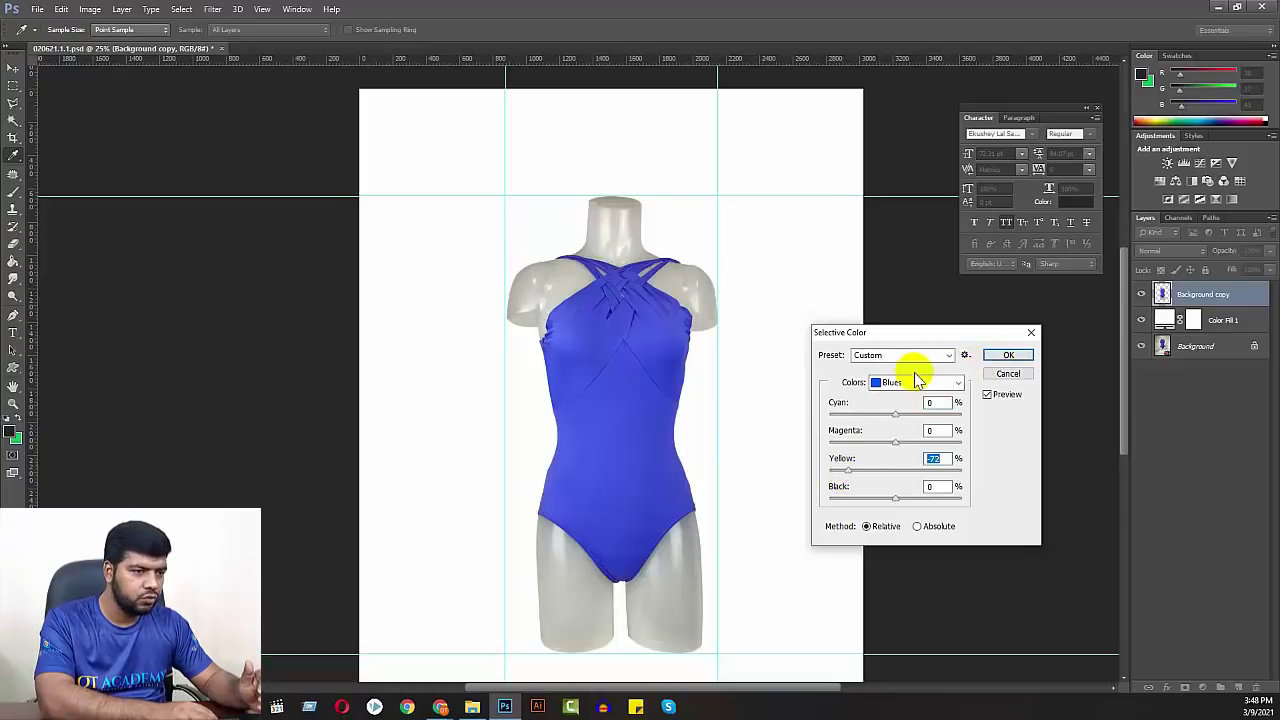
click(916, 381)
click(898, 476)
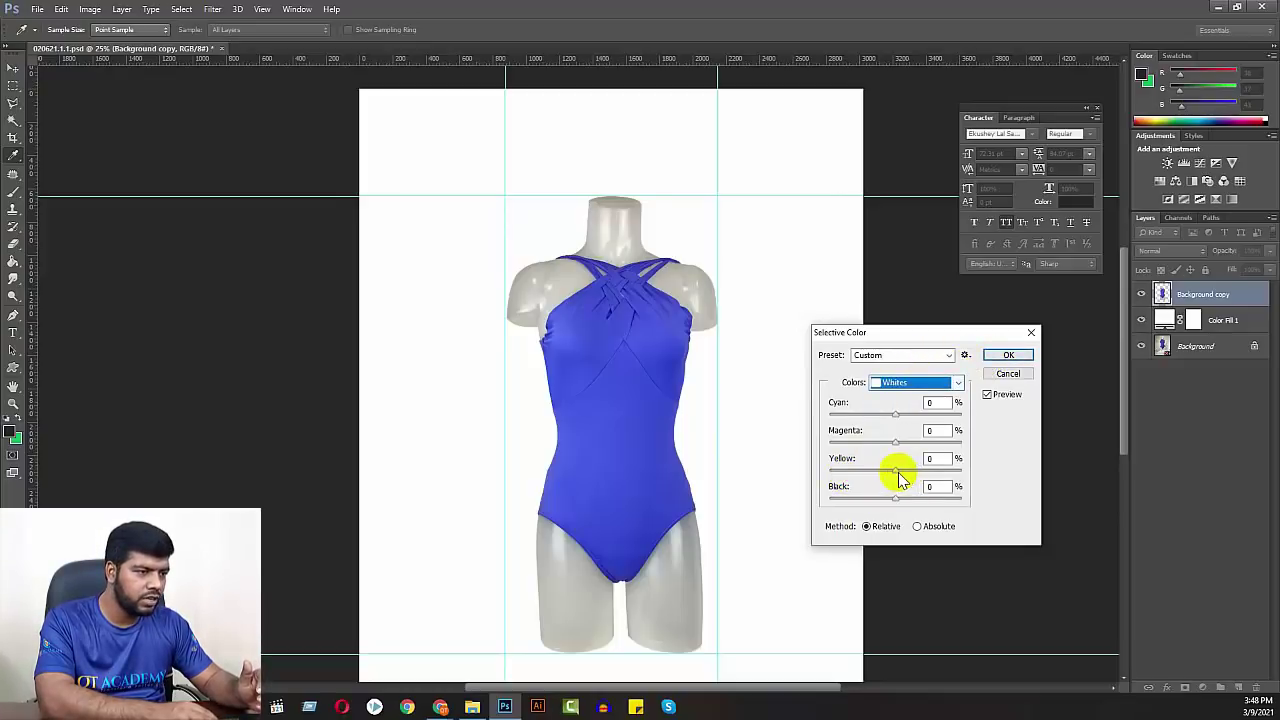
mouse_move(896, 478)
mouse_down()
mouse_move(1042, 478)
mouse_move(852, 480)
mouse_move(887, 479)
mouse_up()
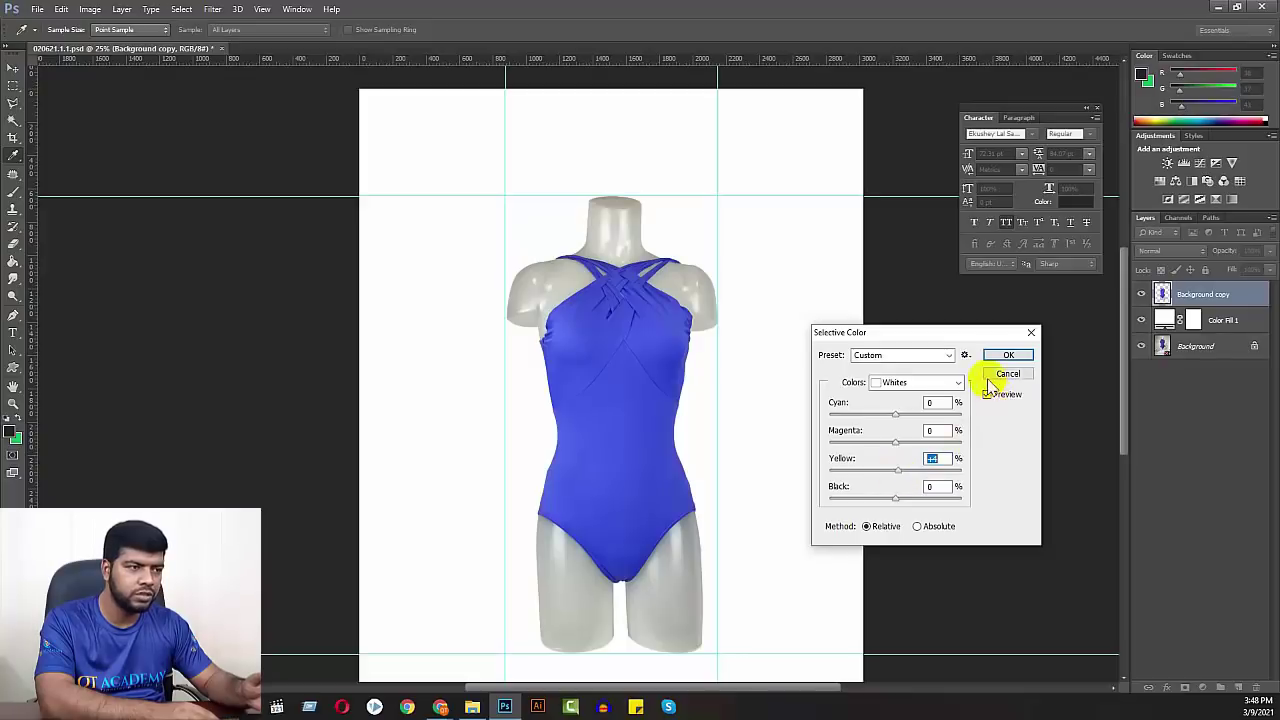
click(1007, 356)
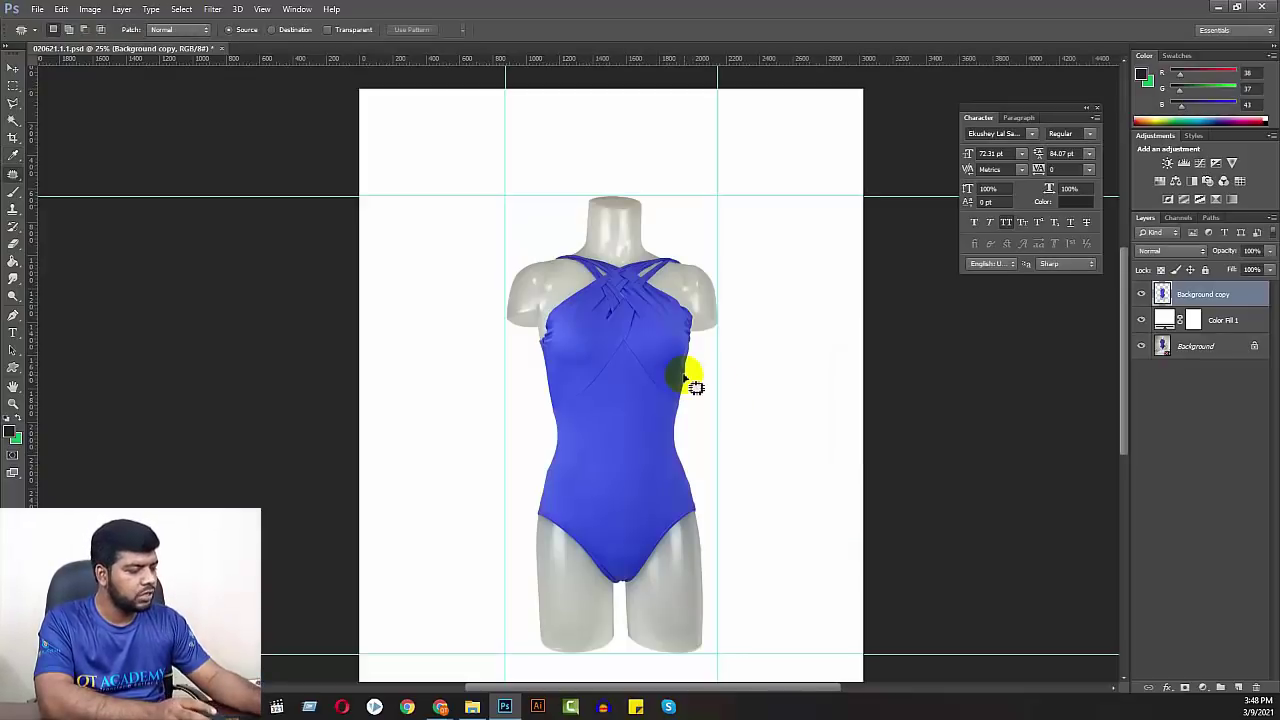
- Inspect the swimsuit close up, then apply a Curves point at input 119, output 134
key(ctrl+plus)
key(ctrl+plus)
key(ctrl+plus)
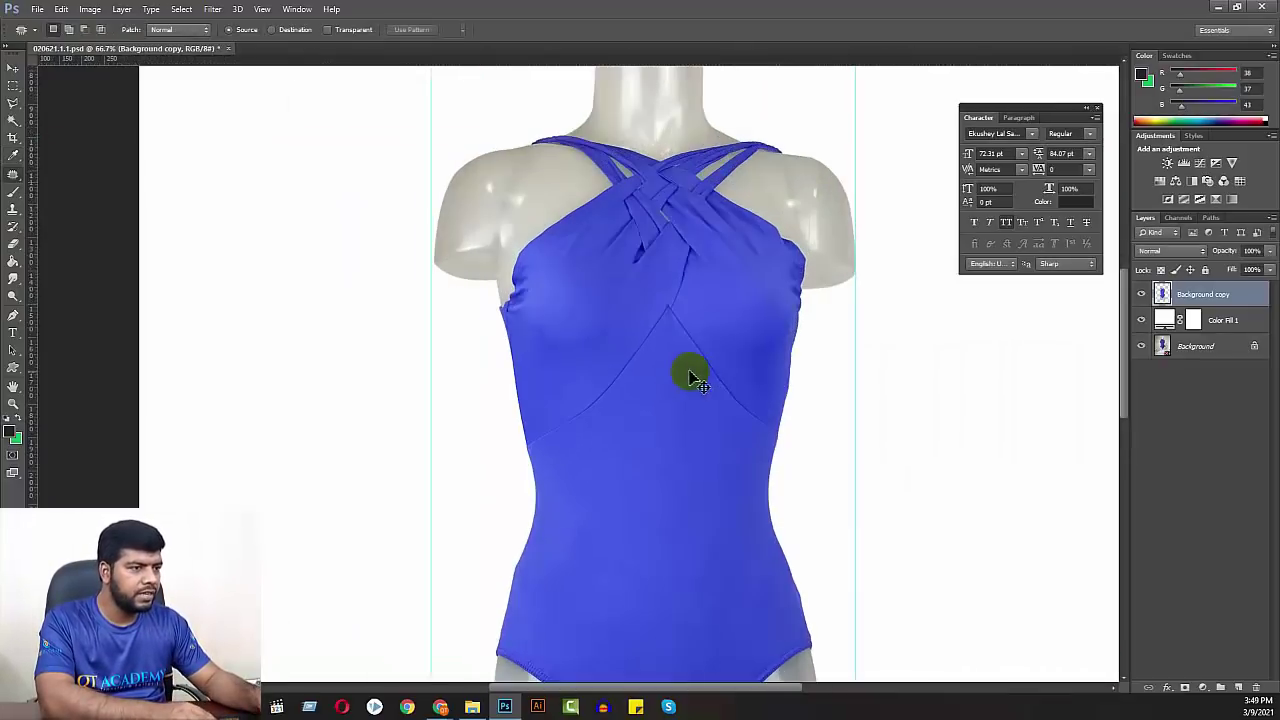
mouse_move(719, 469)
mouse_down()
mouse_move(661, 295)
mouse_move(667, 410)
mouse_up()
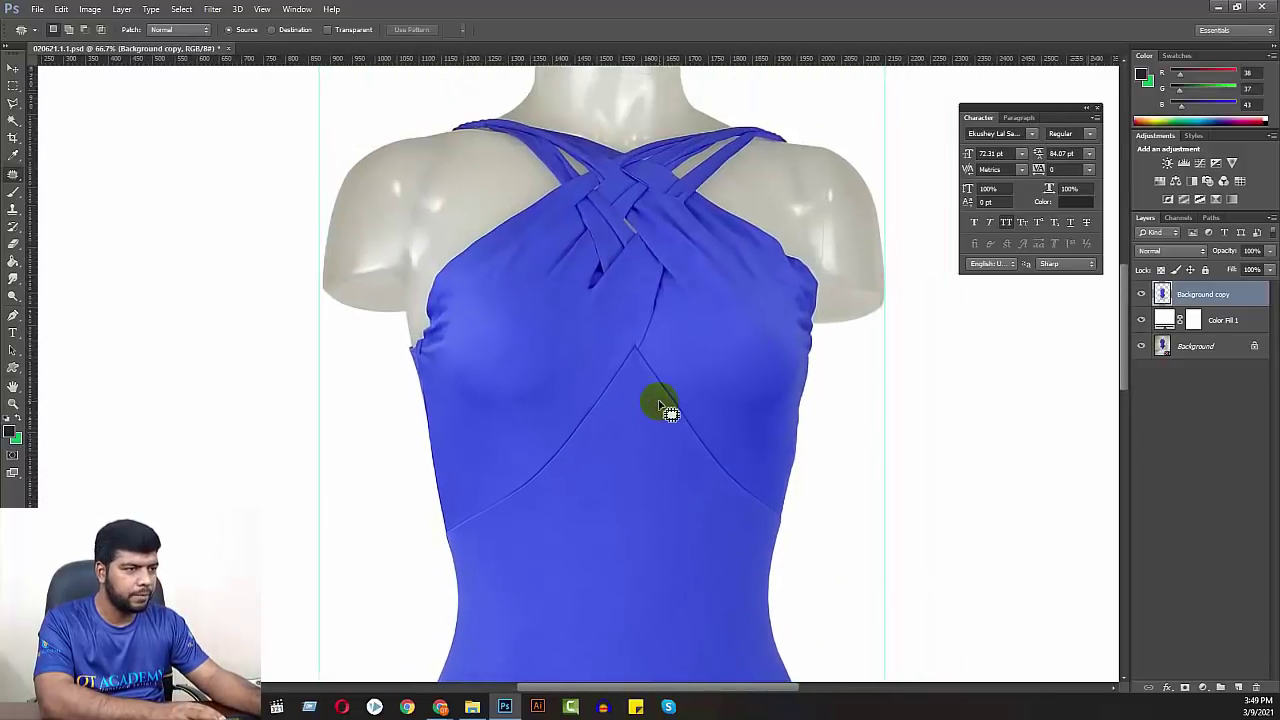
key(ctrl+minus)
key(ctrl+minus)
key(ctrl+minus)
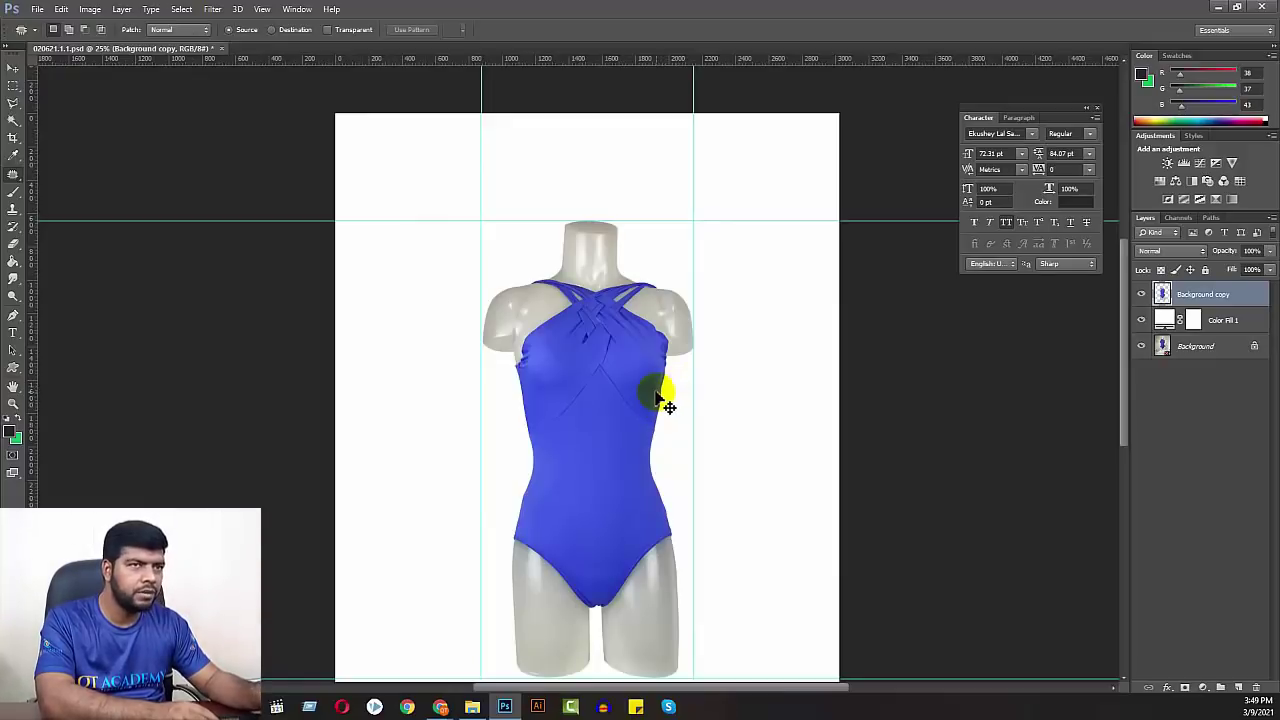
key(i)
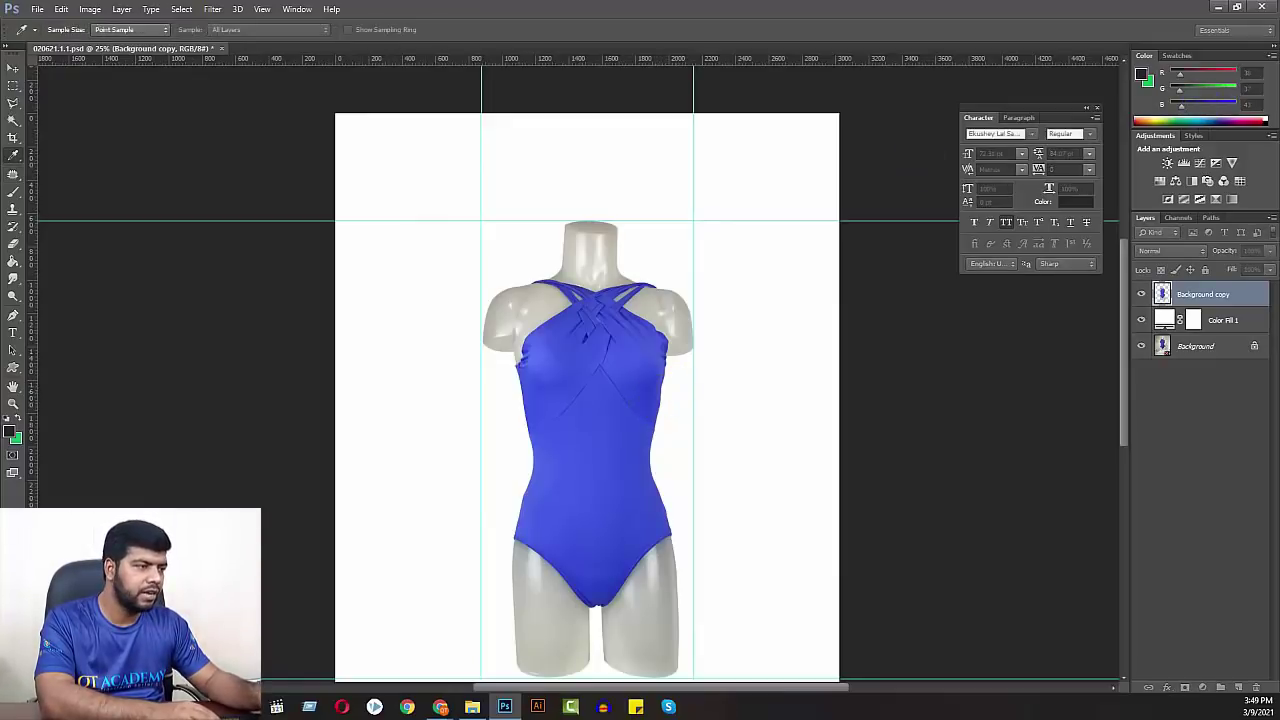
key(ctrl+m)
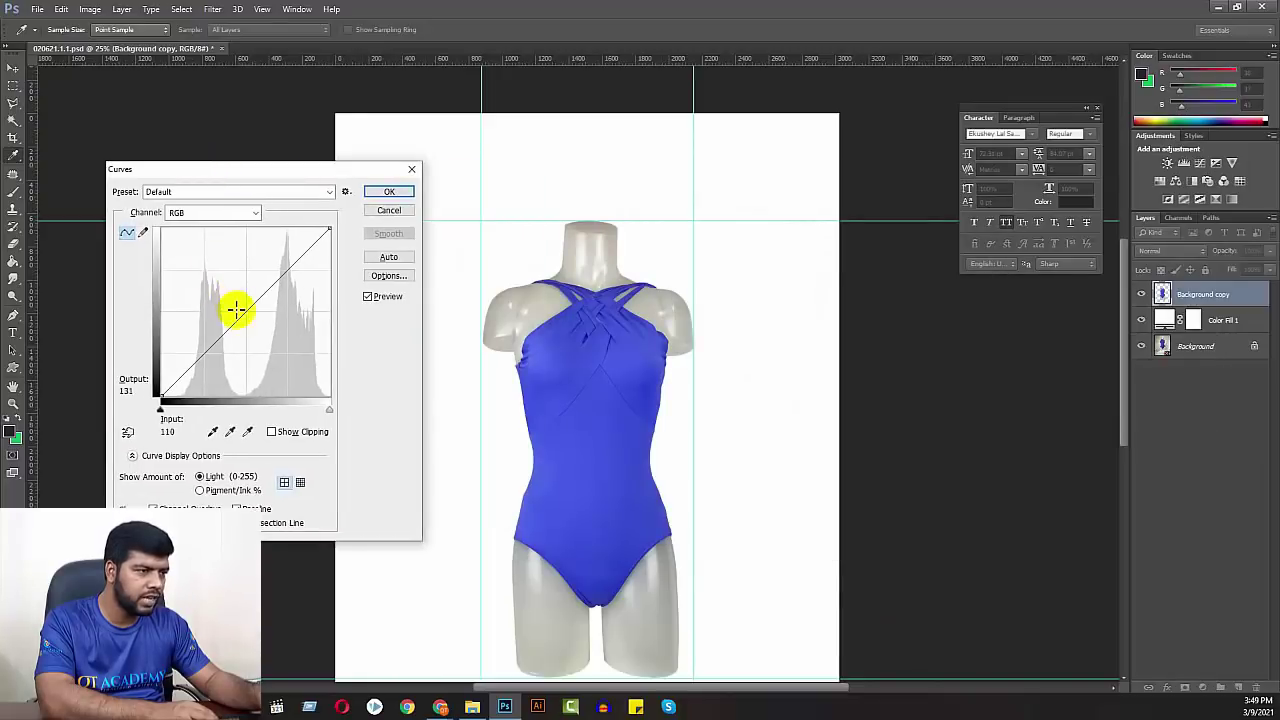
drag(243, 311, 240, 306)
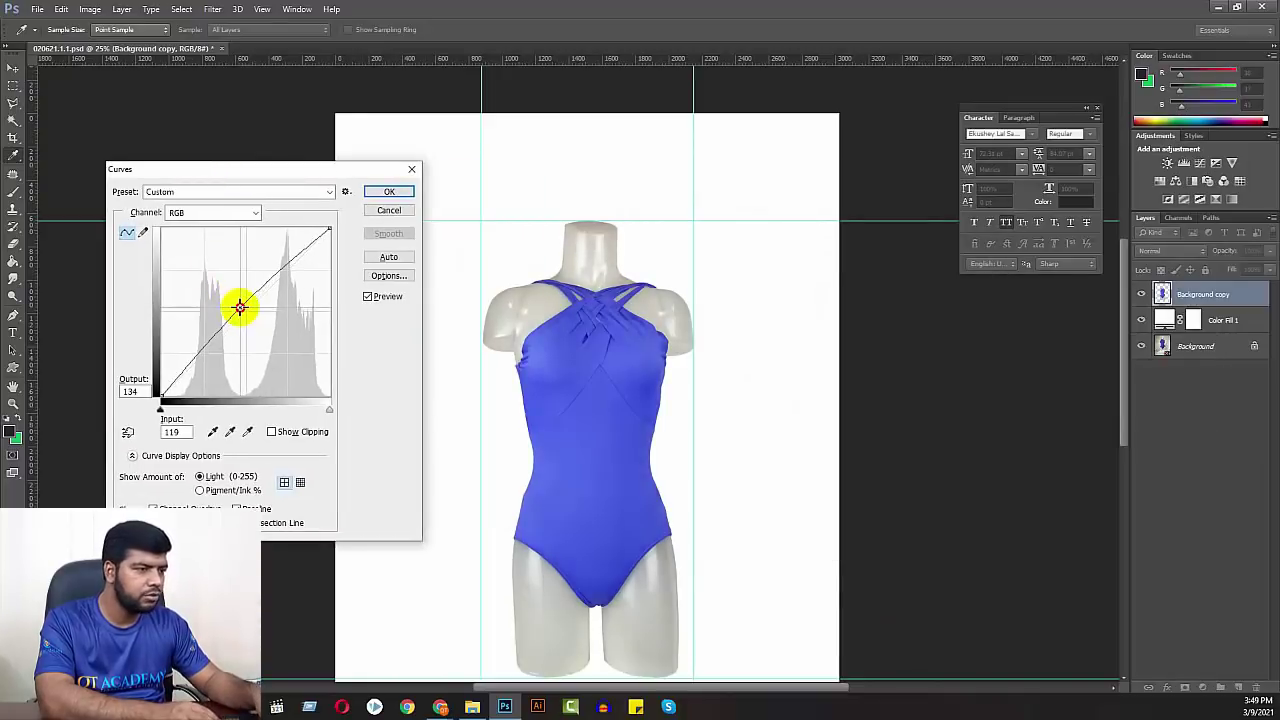
key(Return)
key(j)
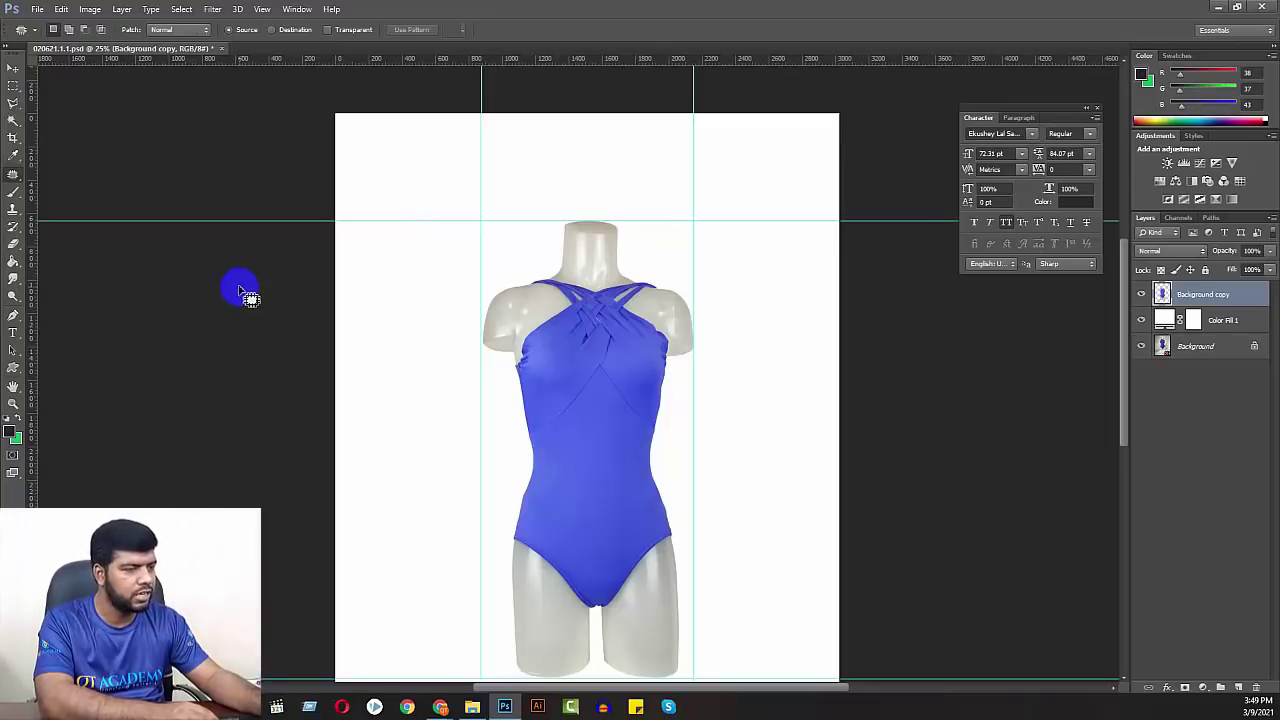
key(ctrl+minus)
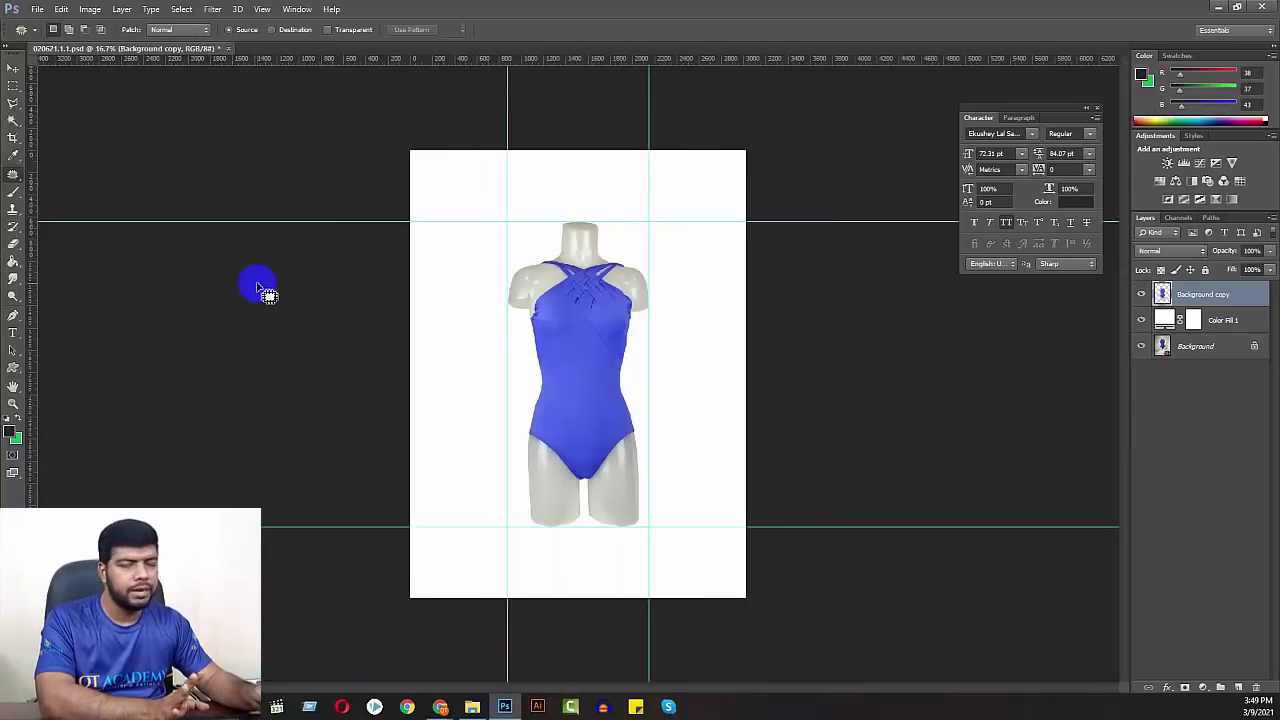
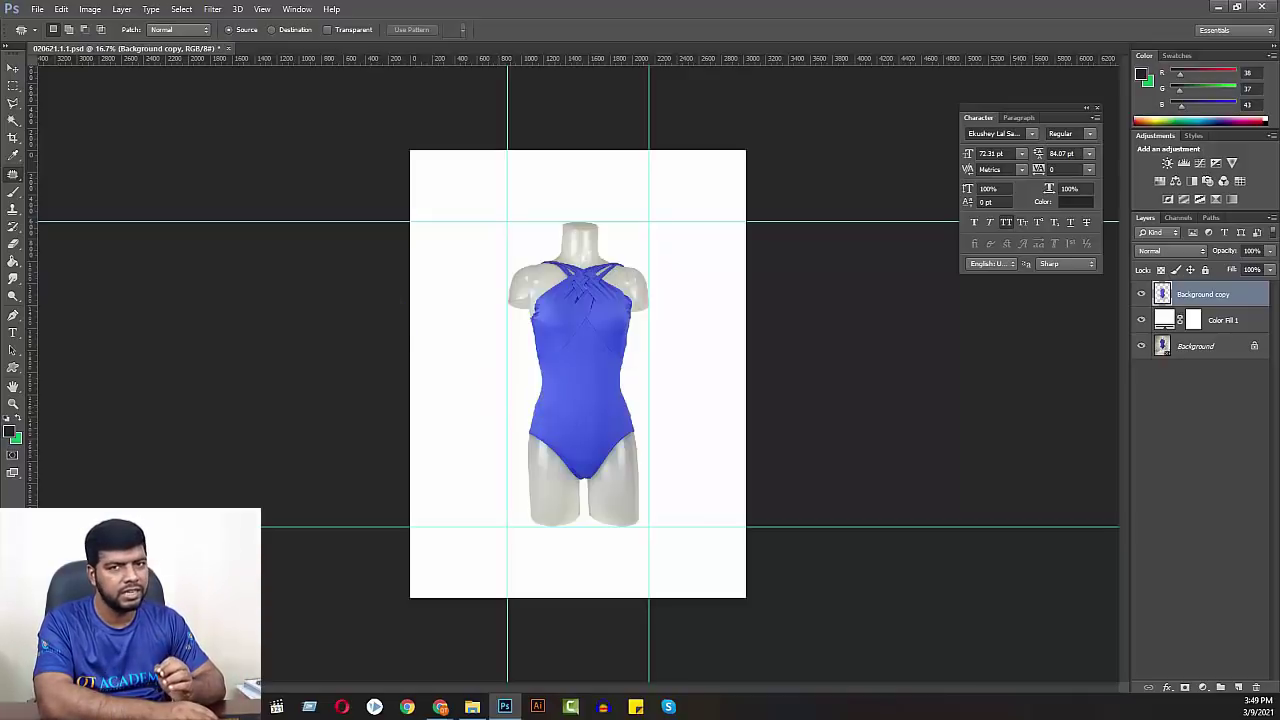
- Crop the photo to a 2000 × 2000 px square around the mannequin, then zoom in
click(12, 137)
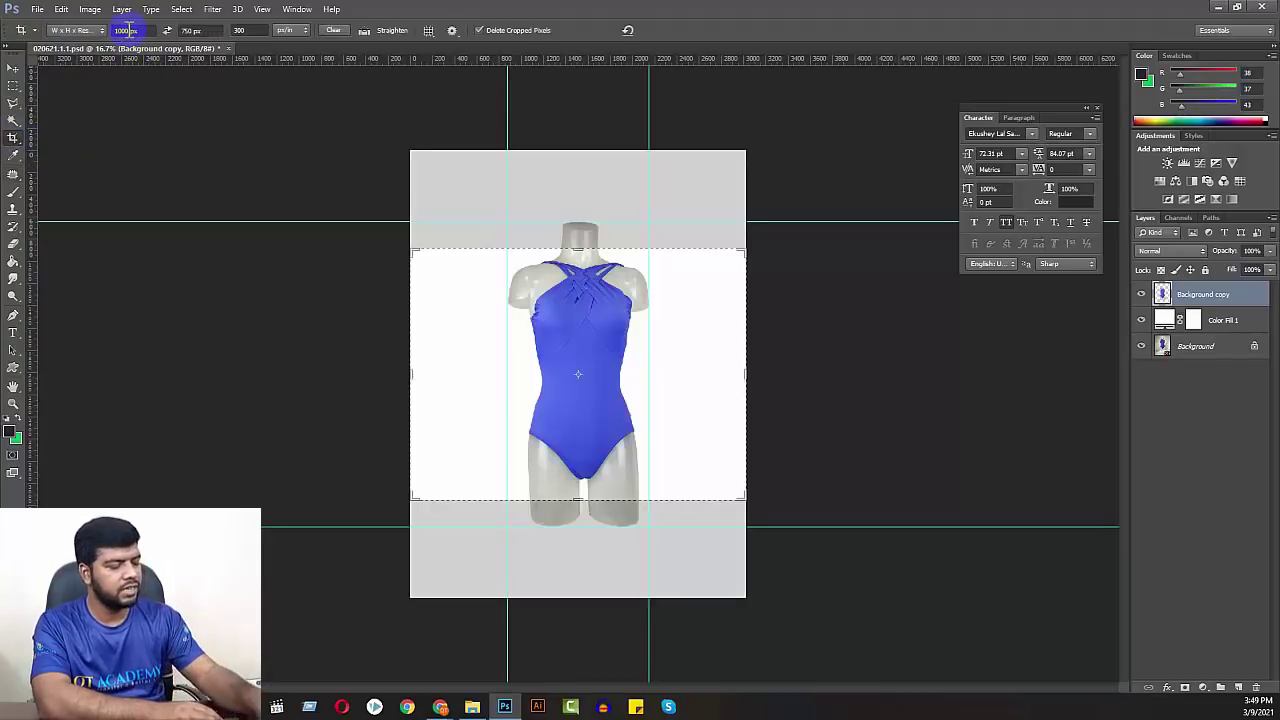
click(126, 30)
text(2)
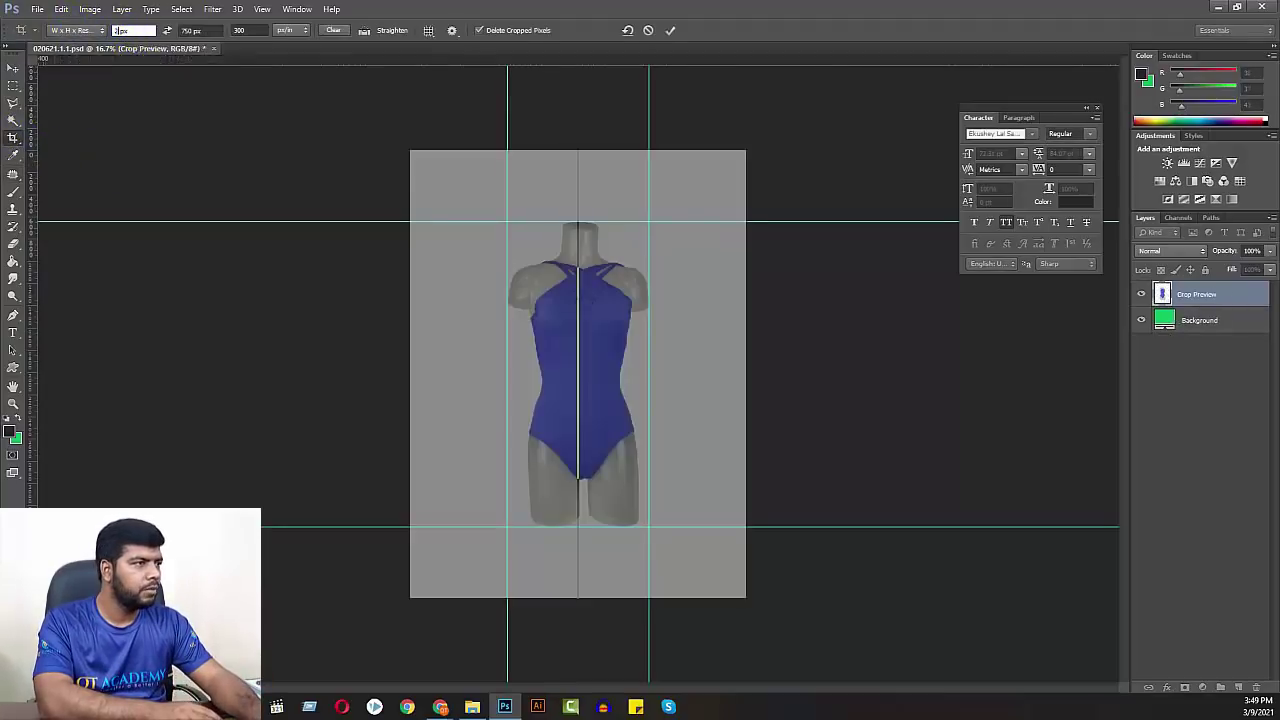
text(000)
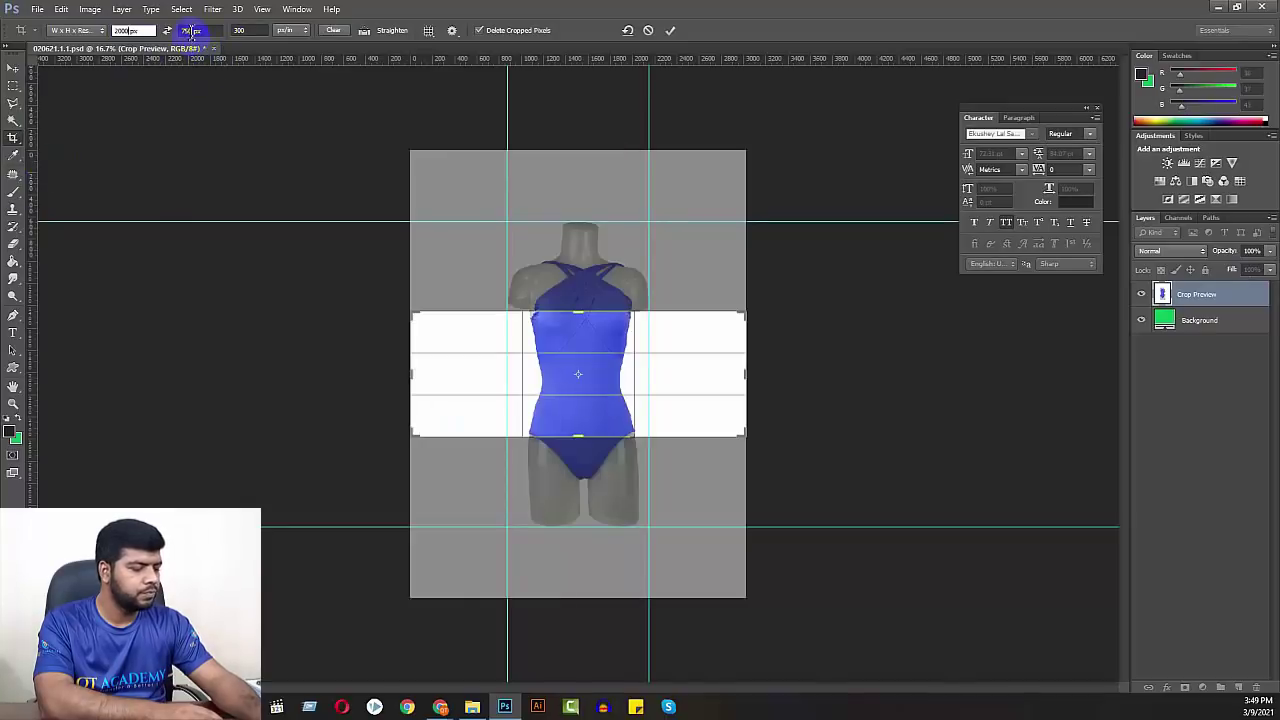
click(190, 31)
text(2)
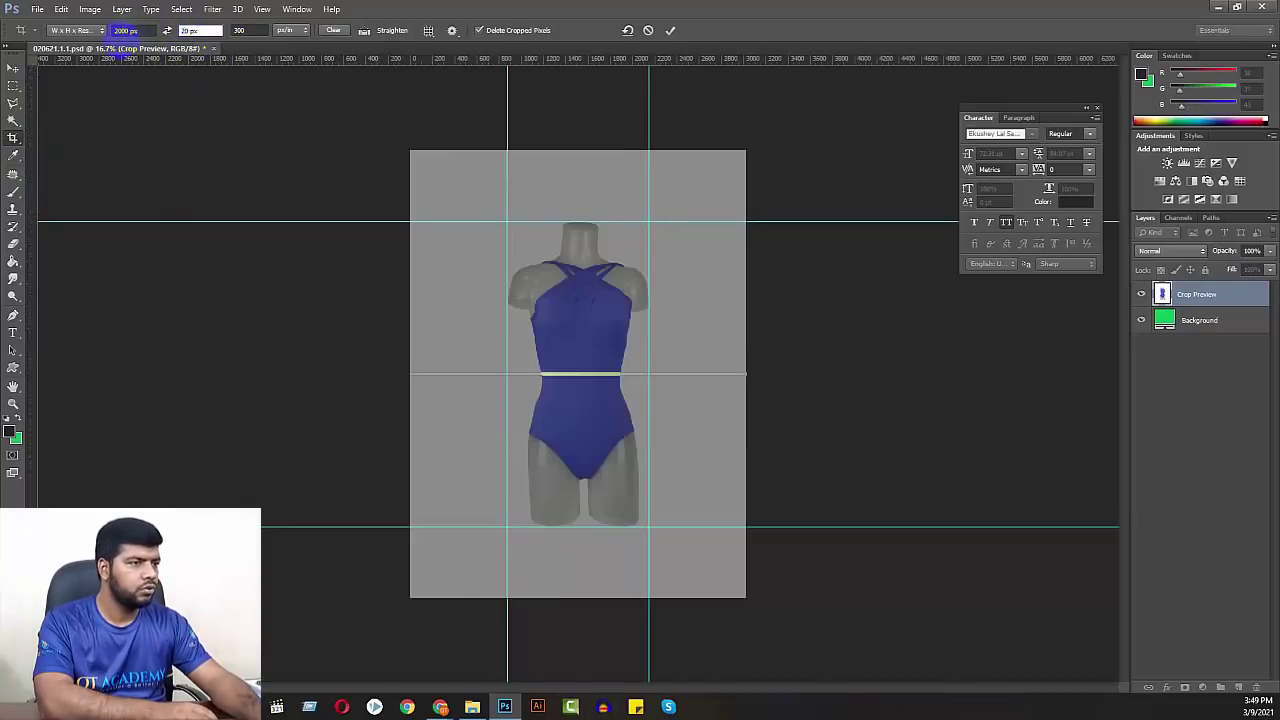
text(000)
drag(595, 235, 604, 345)
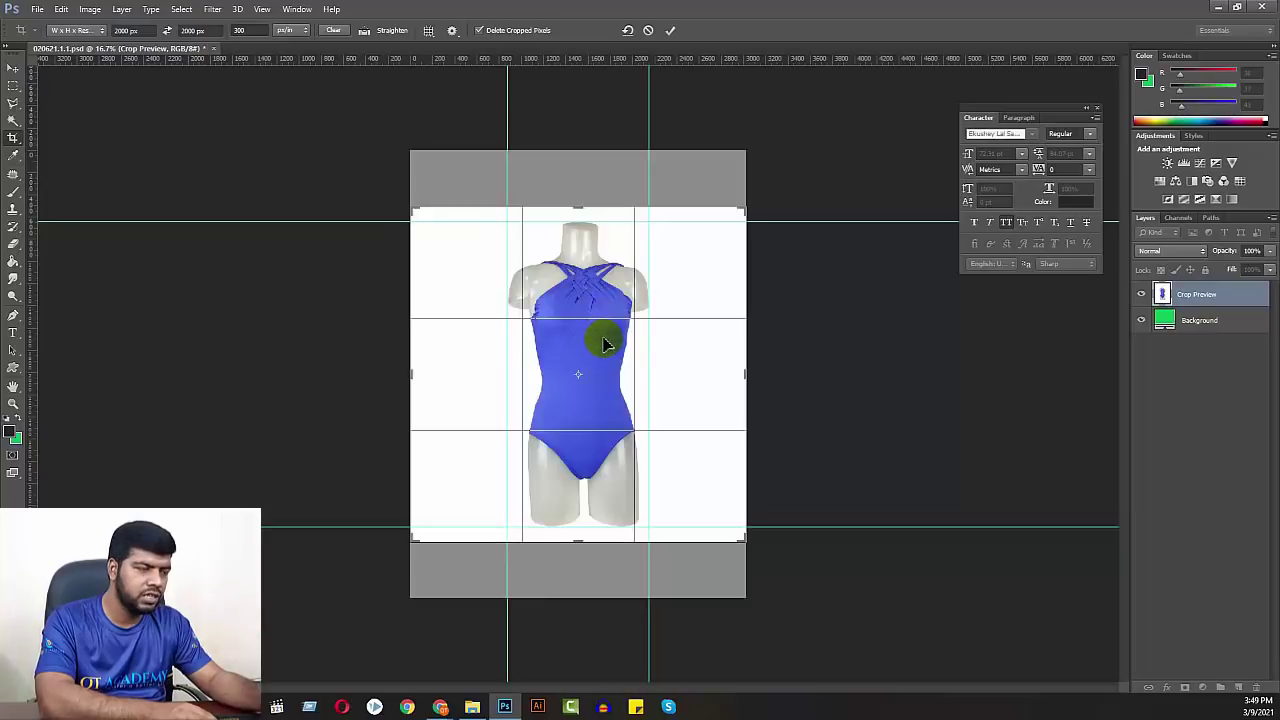
double_click(600, 360)
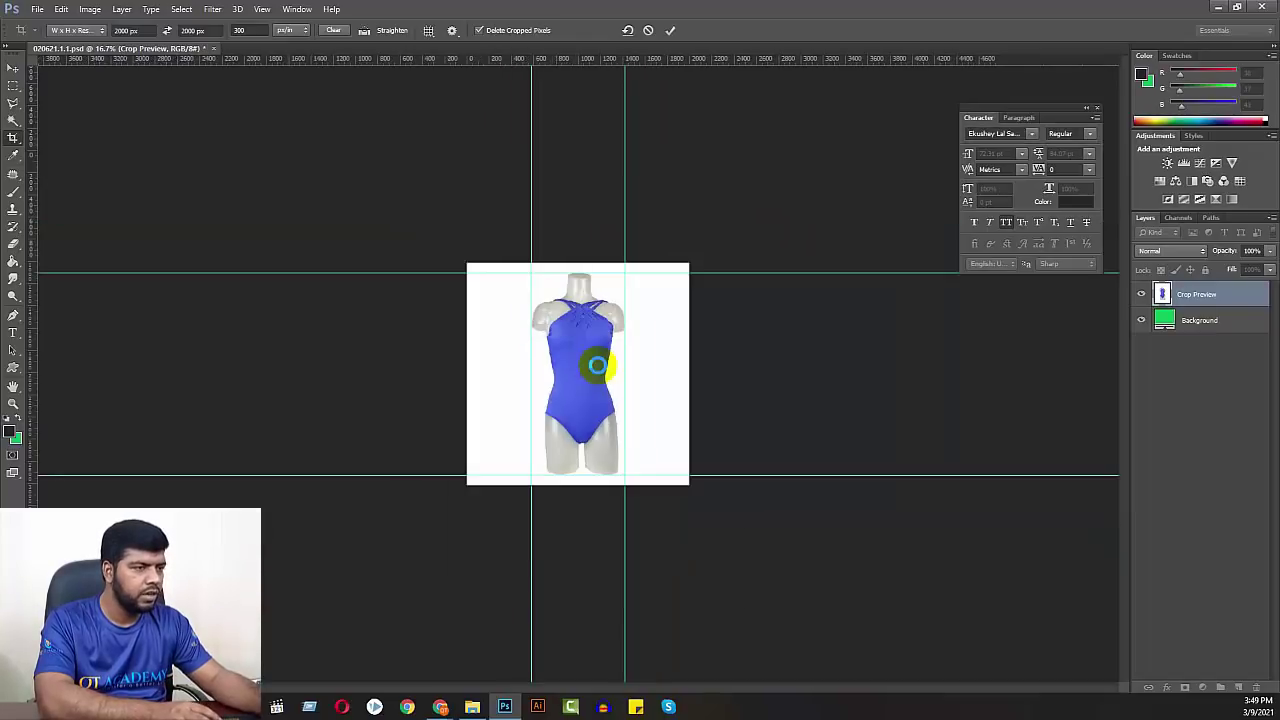
key(ctrl+plus)
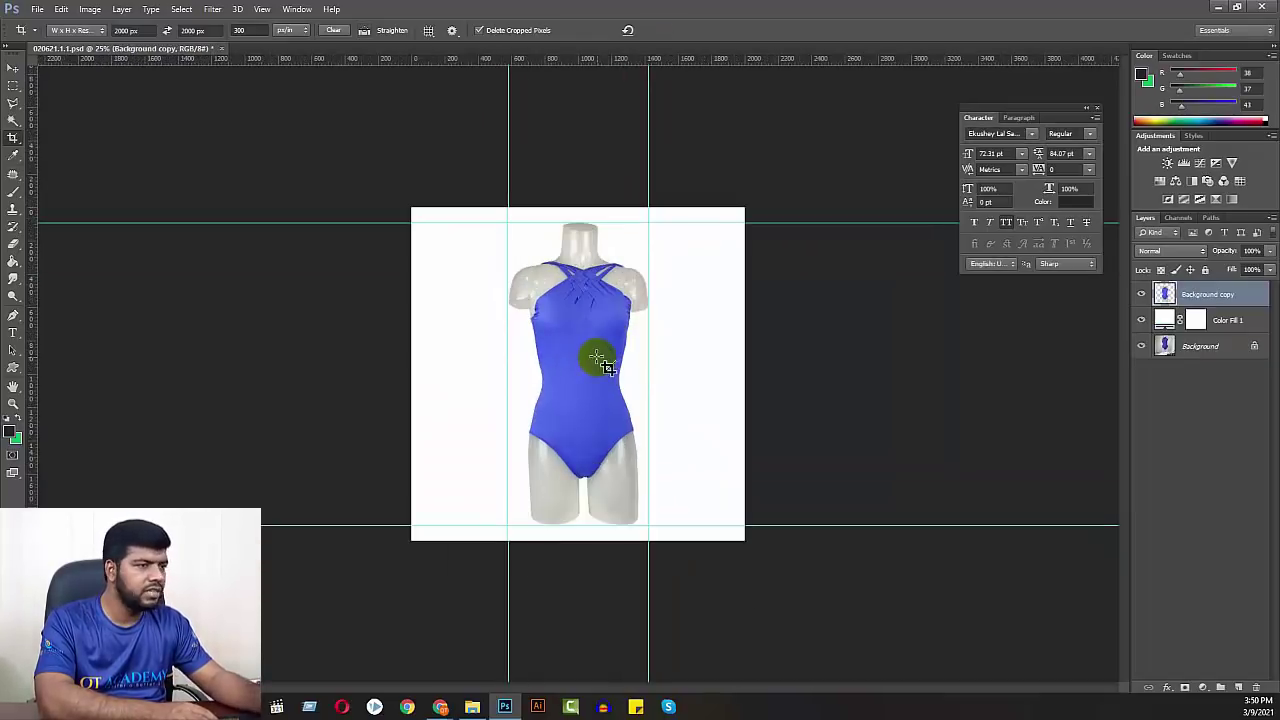
click(500, 264)
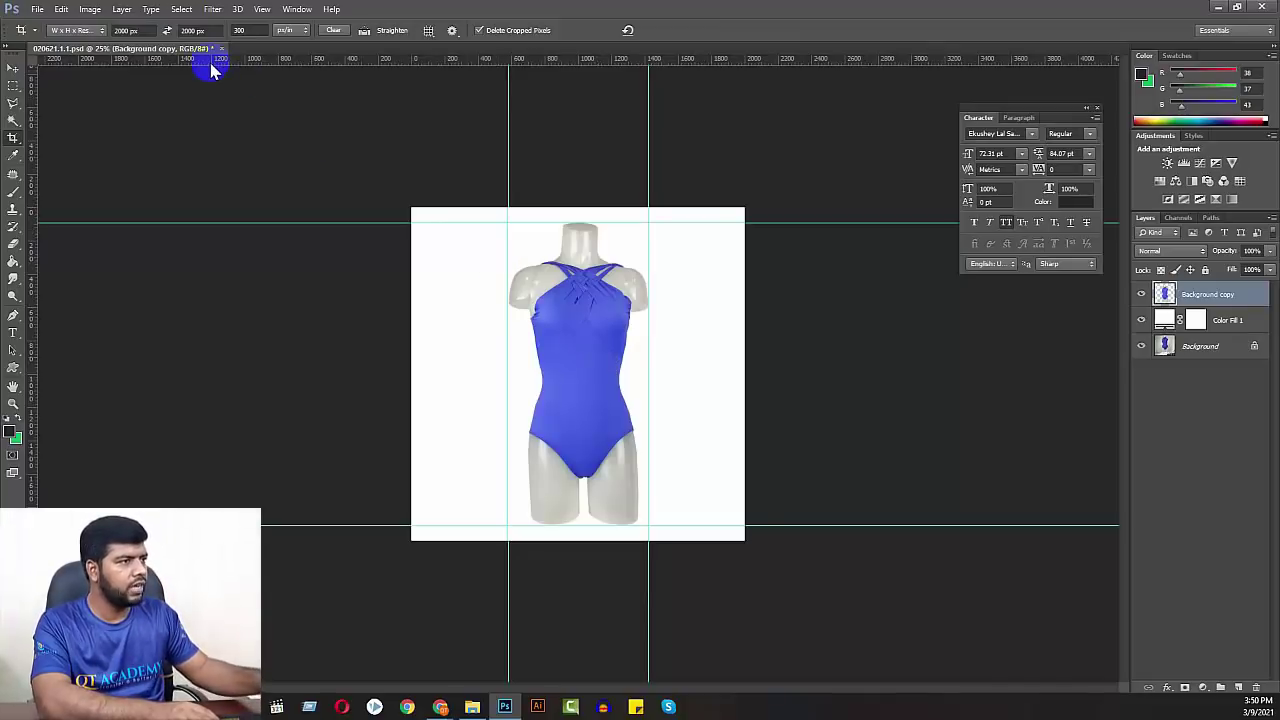
- In Save for Web, set the export format to JPEG at Maximum (100) quality
click(13, 67)
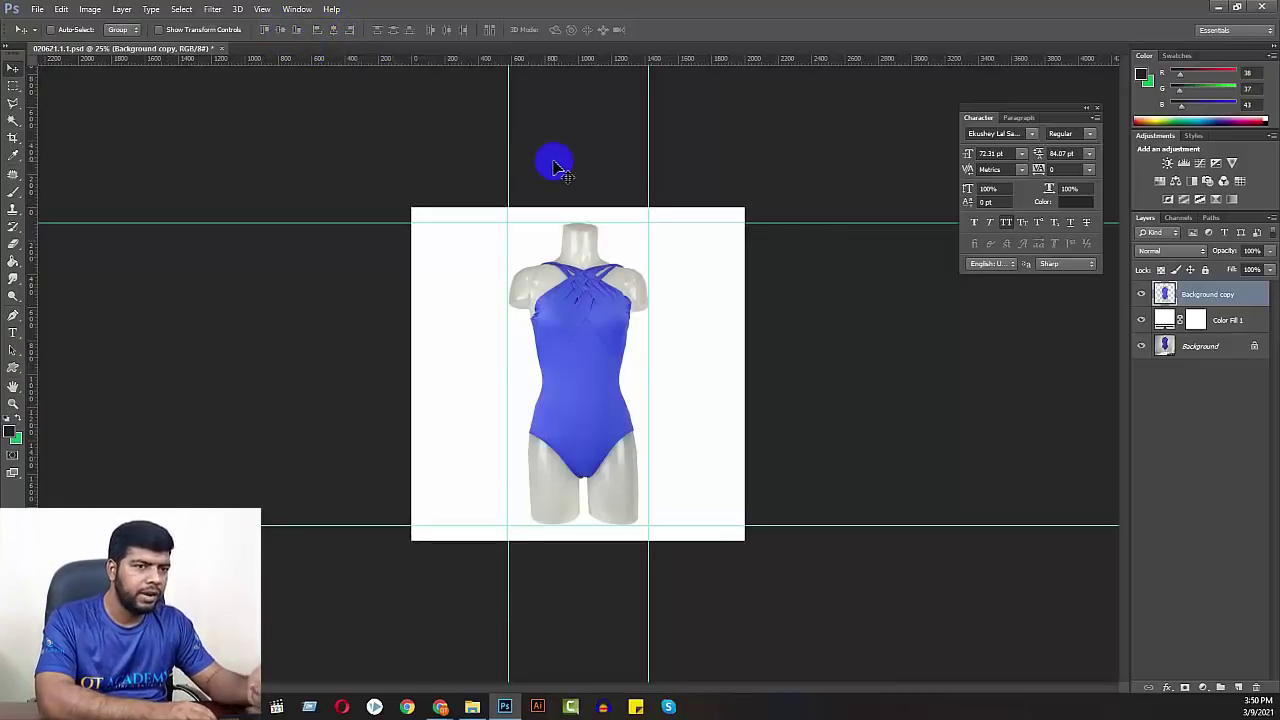
click(579, 340)
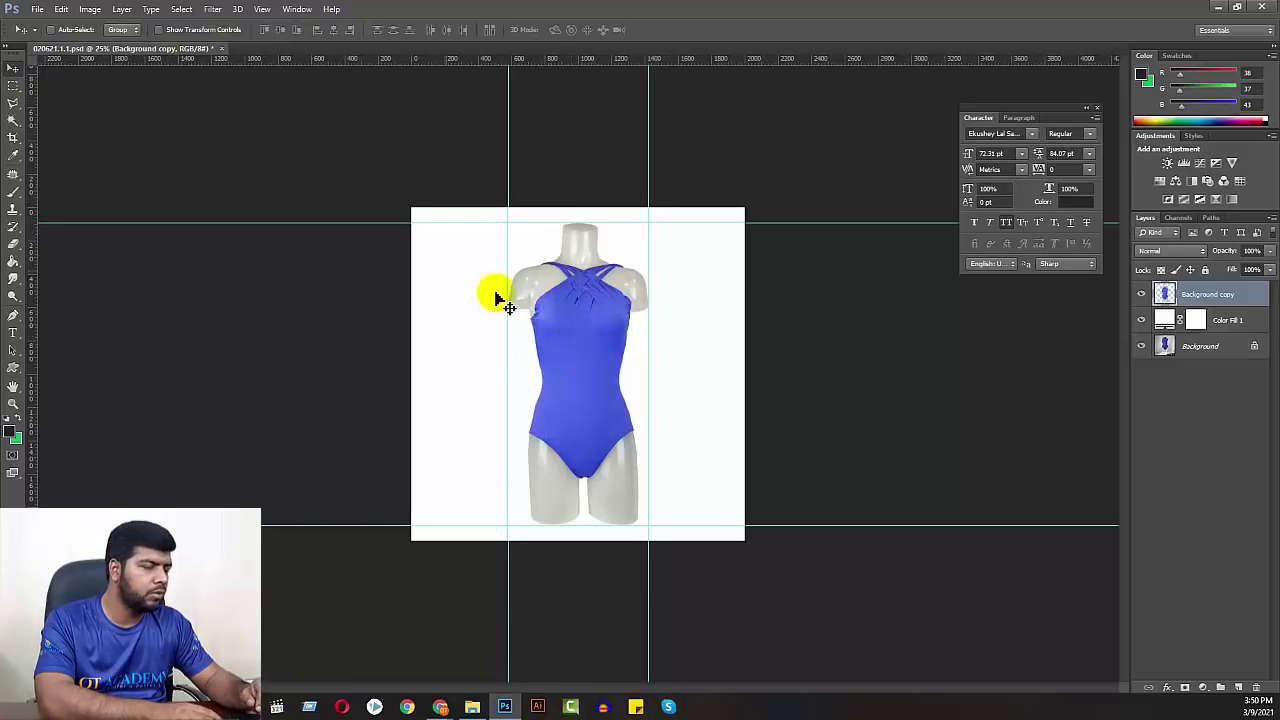
click(37, 9)
click(106, 194)
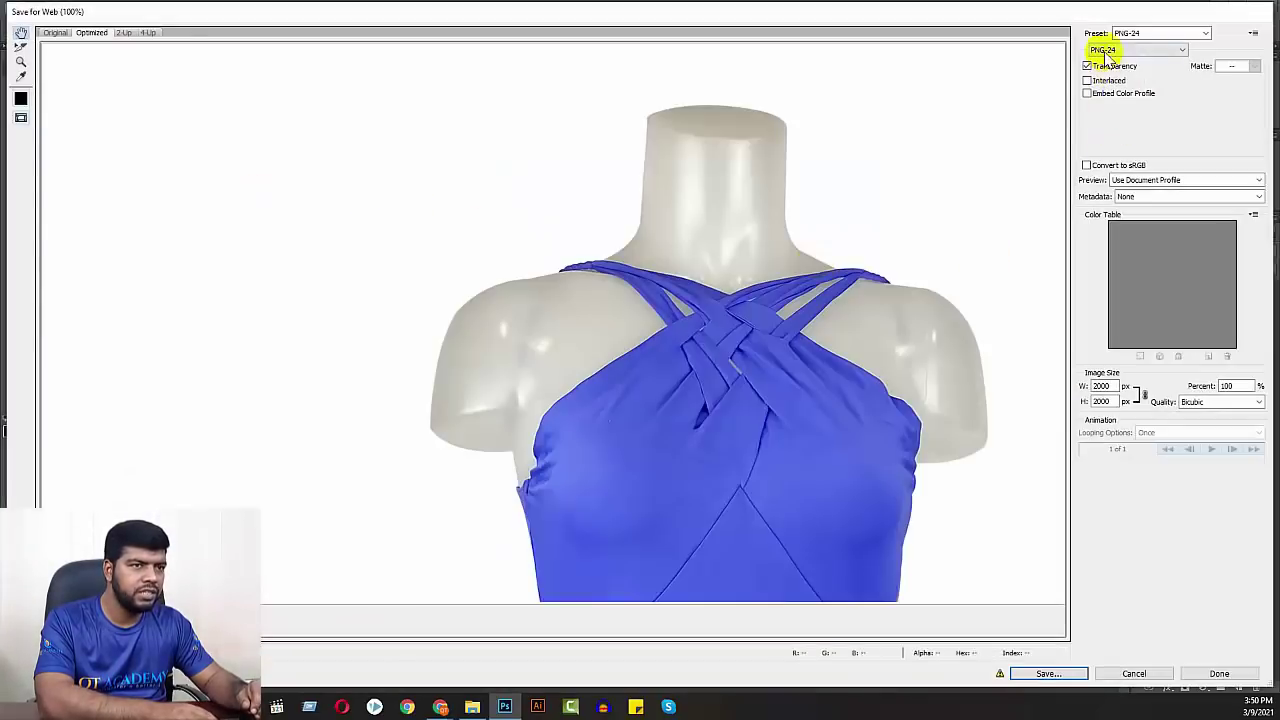
click(1108, 52)
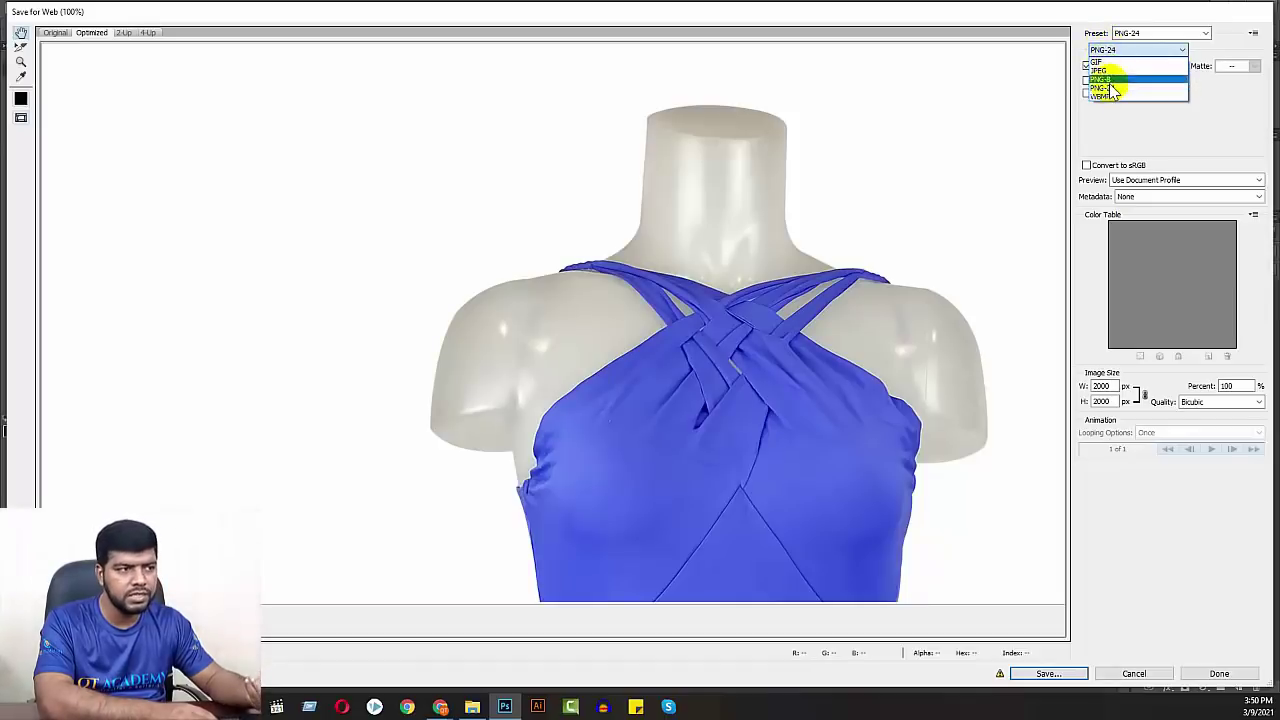
click(1100, 70)
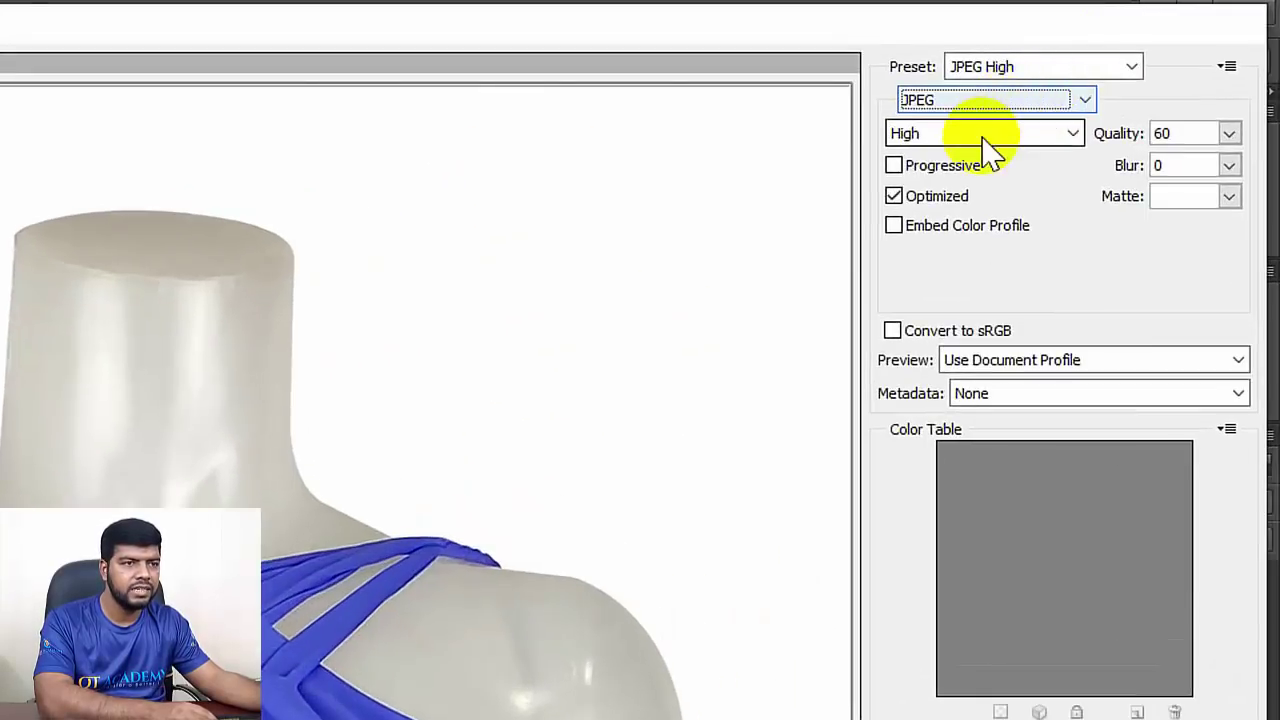
click(988, 140)
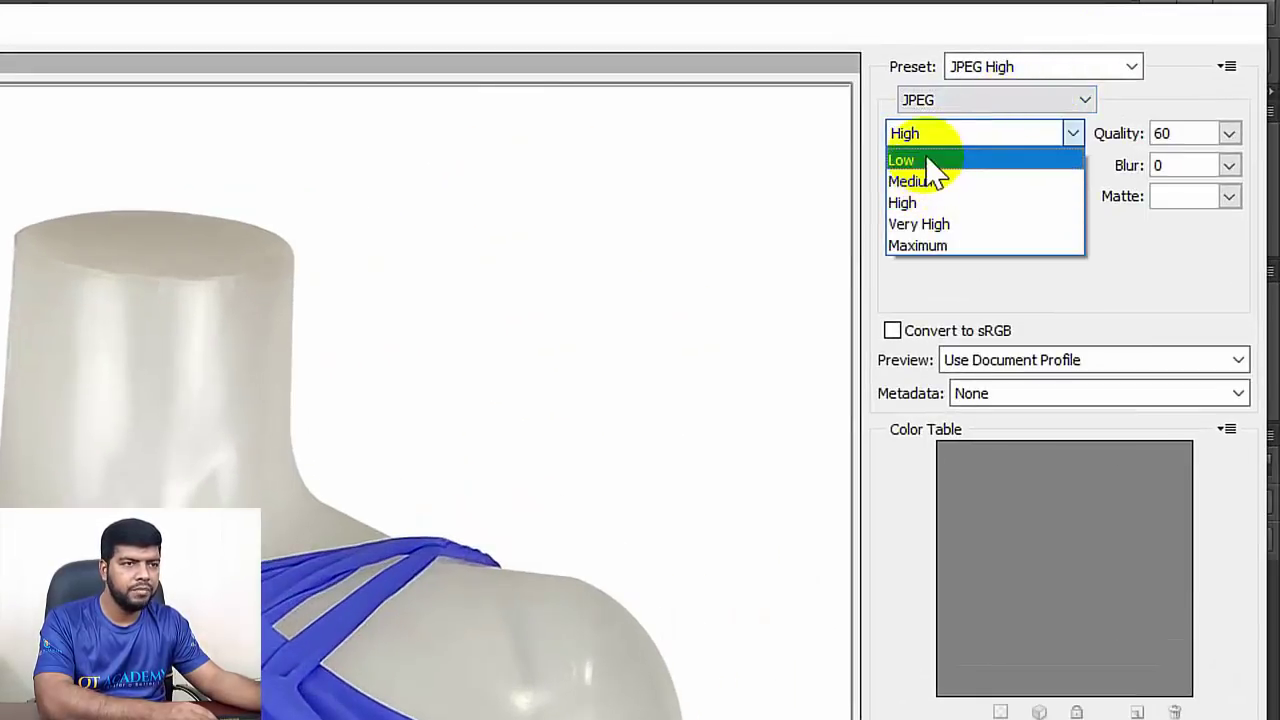
click(955, 245)
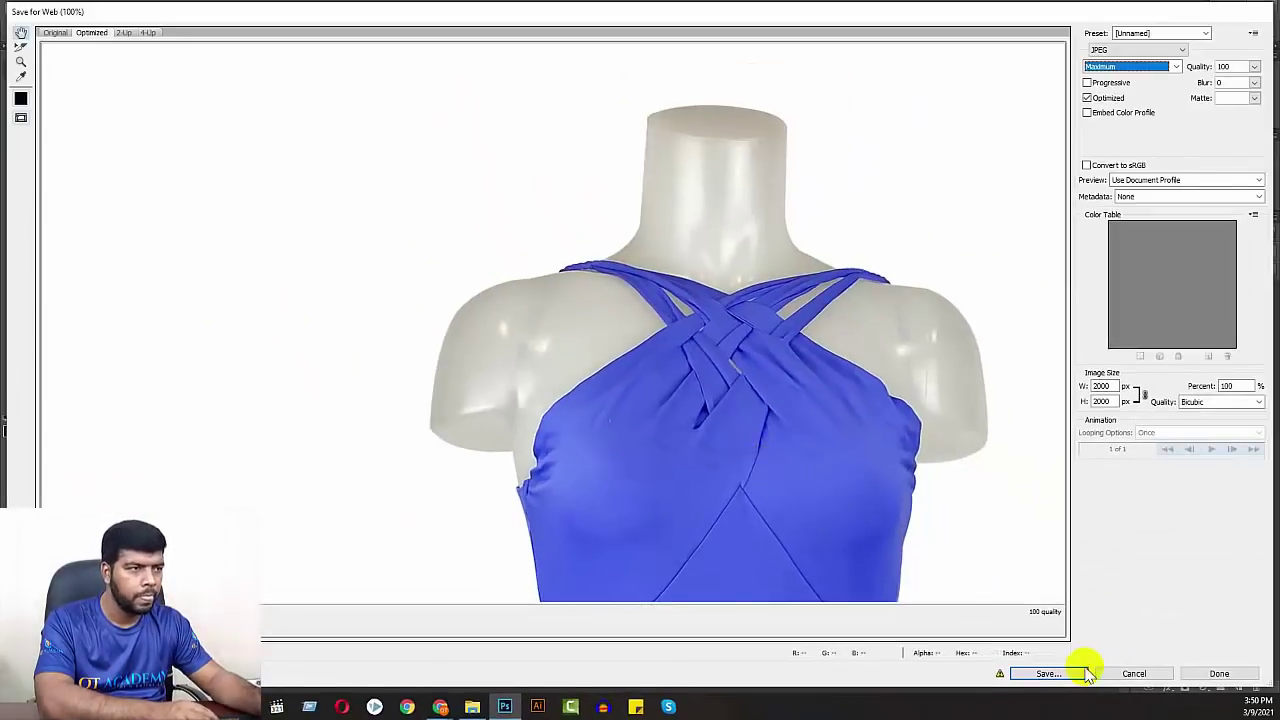
- Save the optimized JPEG into the Desktop's All Image folder
click(1057, 674)
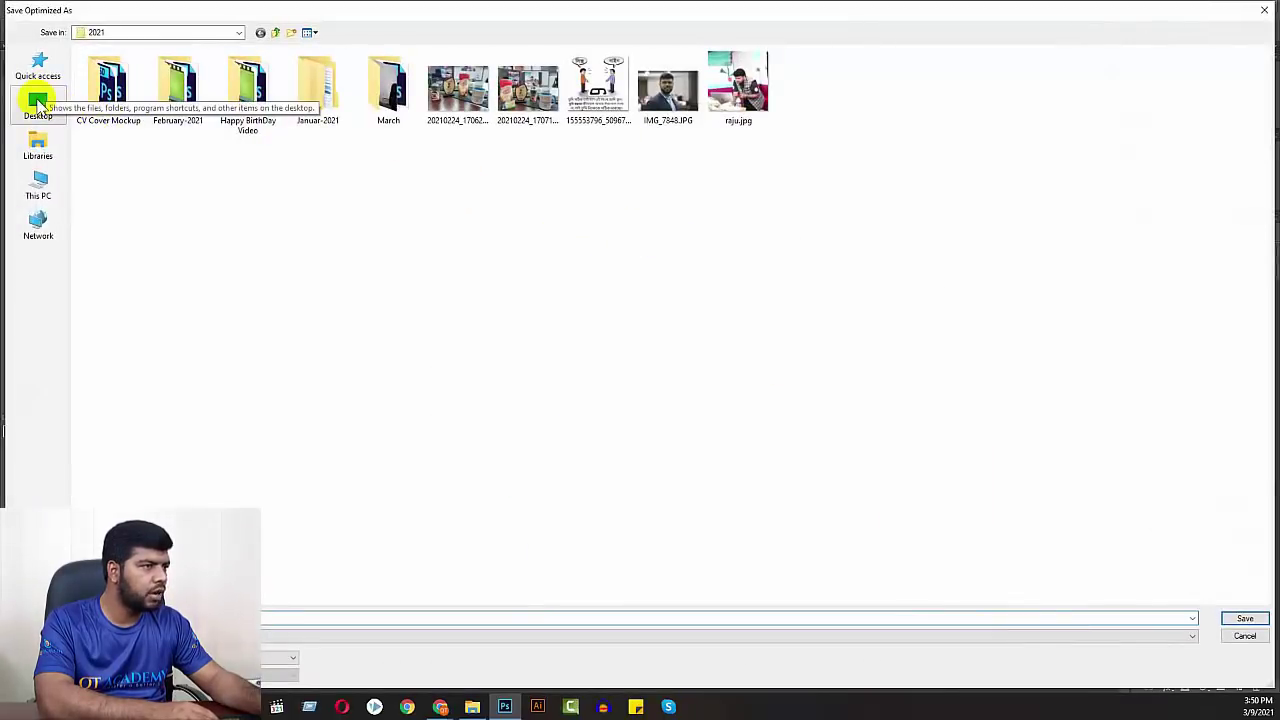
click(38, 102)
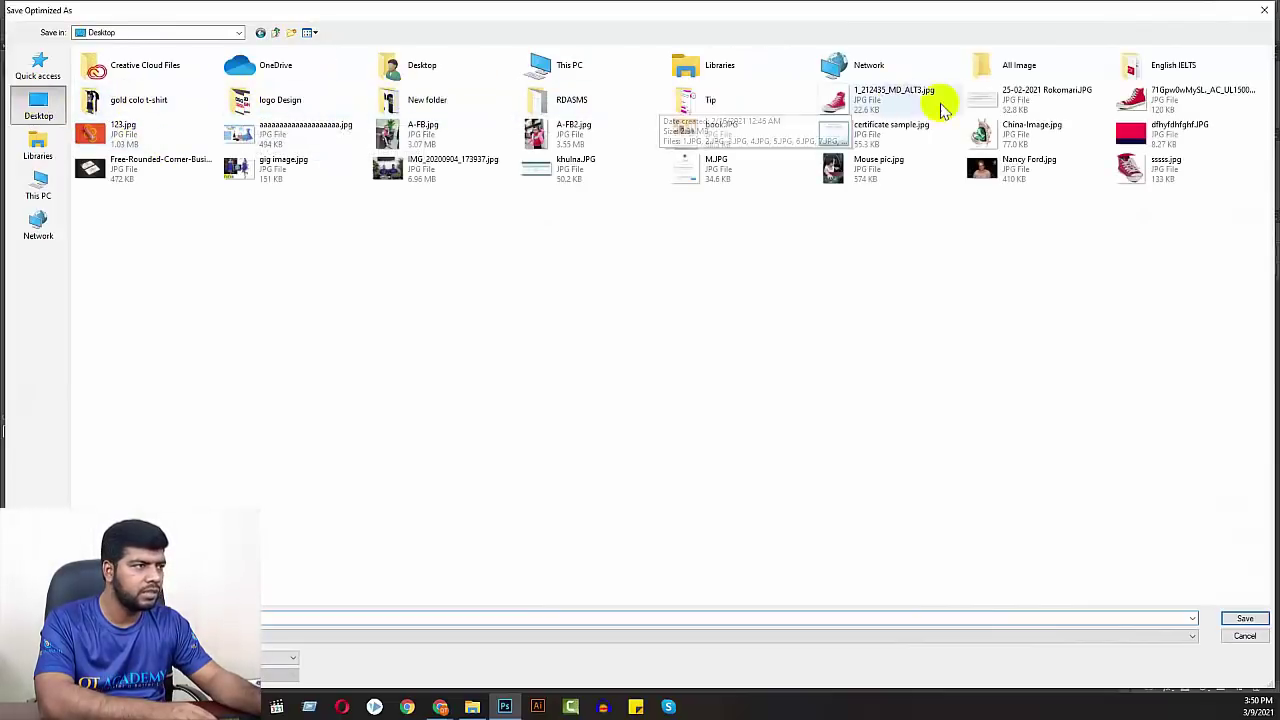
double_click(980, 65)
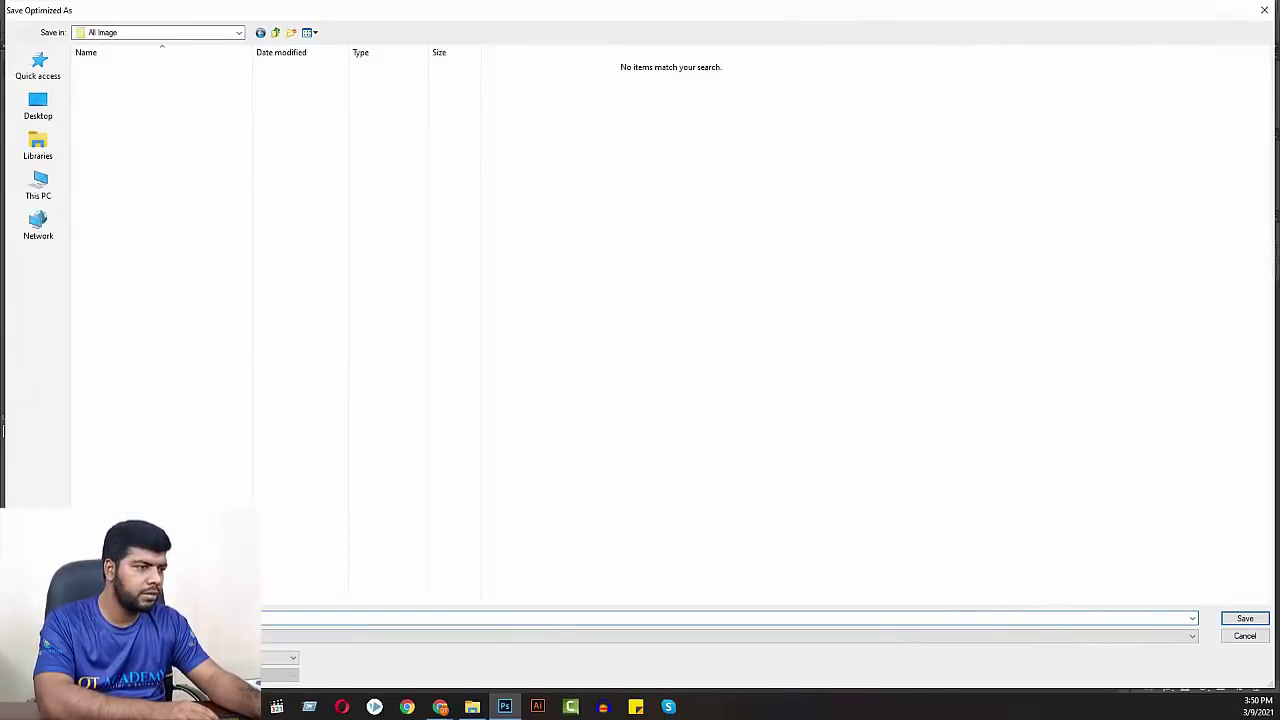
key(Return)
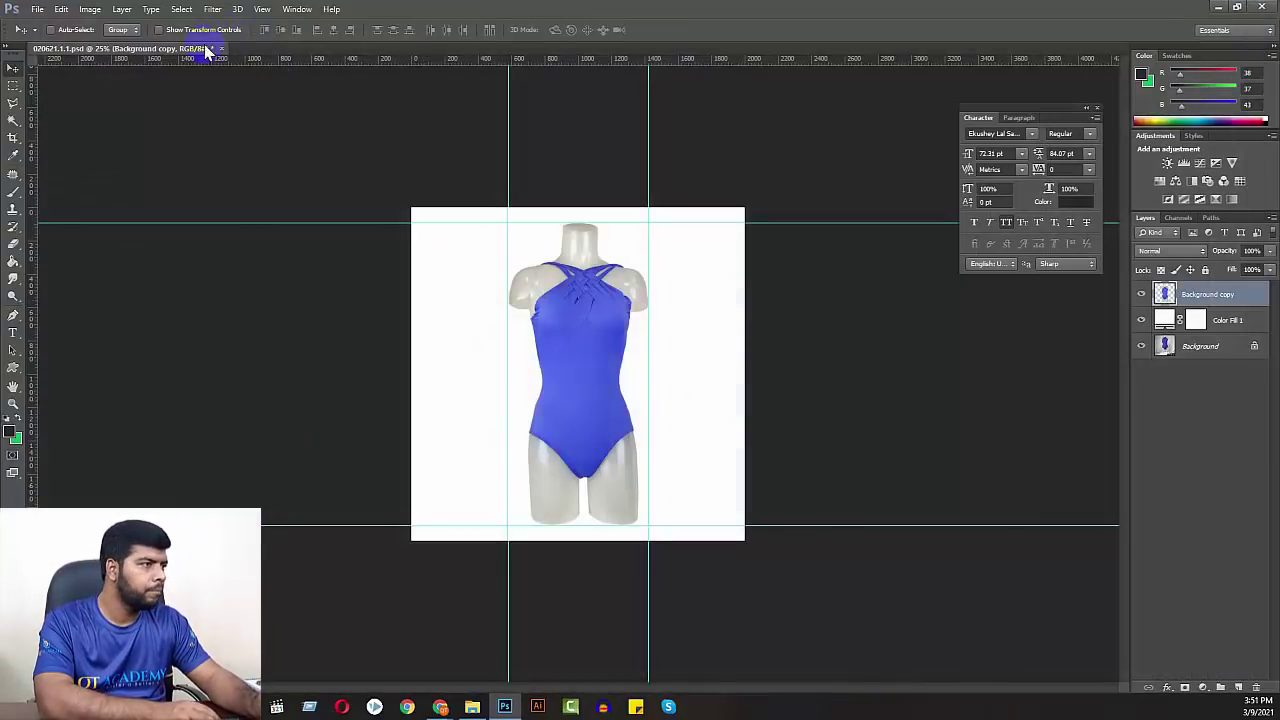
- Recrop the canvas to a 1500 × 1500 px square
click(14, 142)
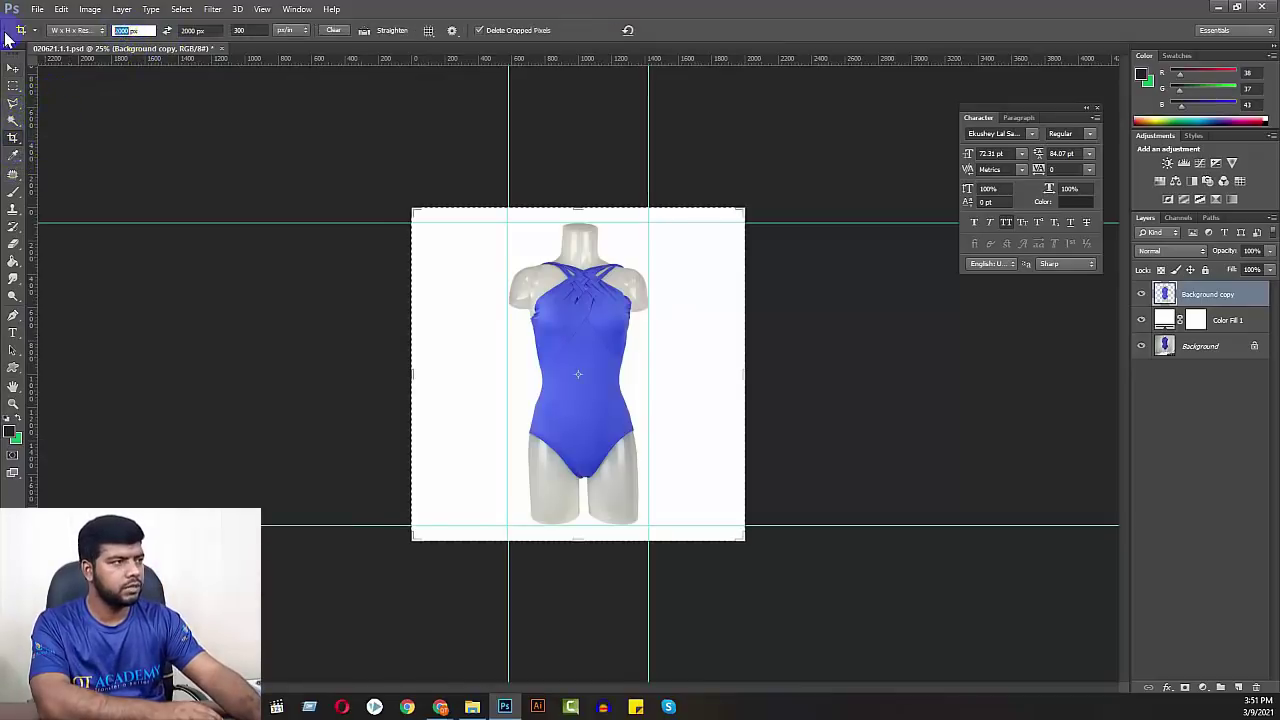
text(1500)
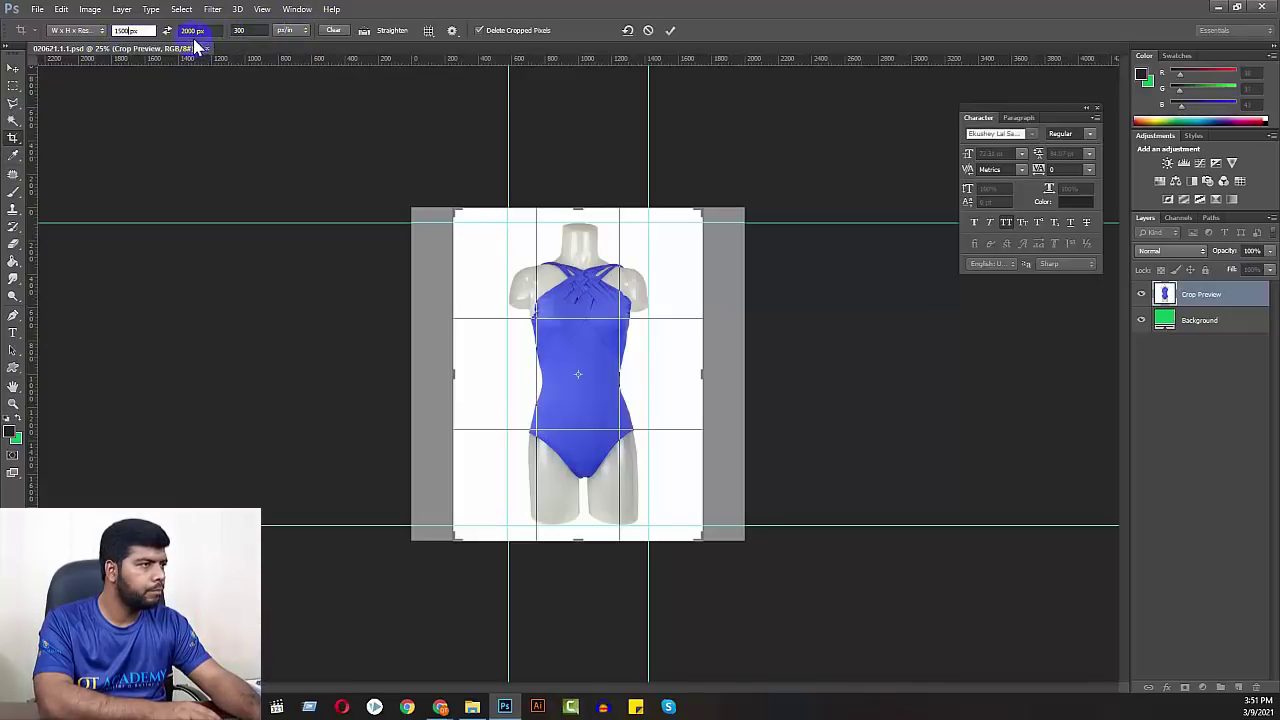
click(193, 30)
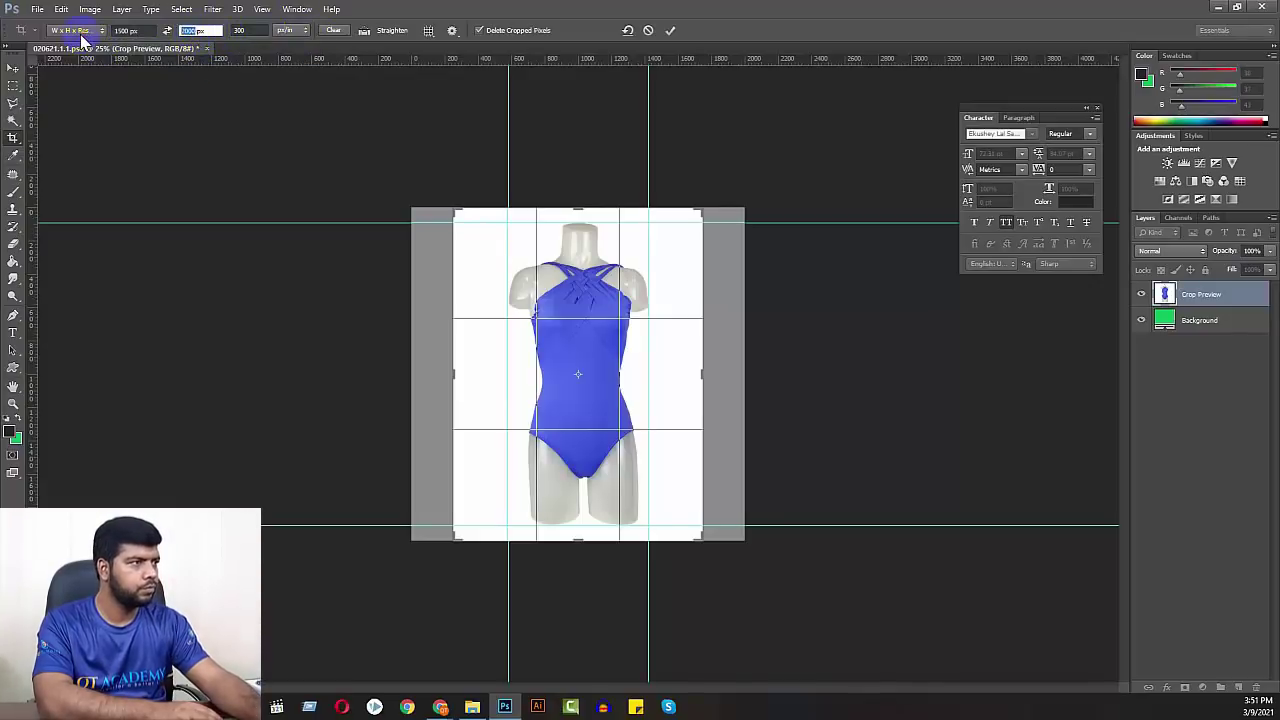
text(1500)
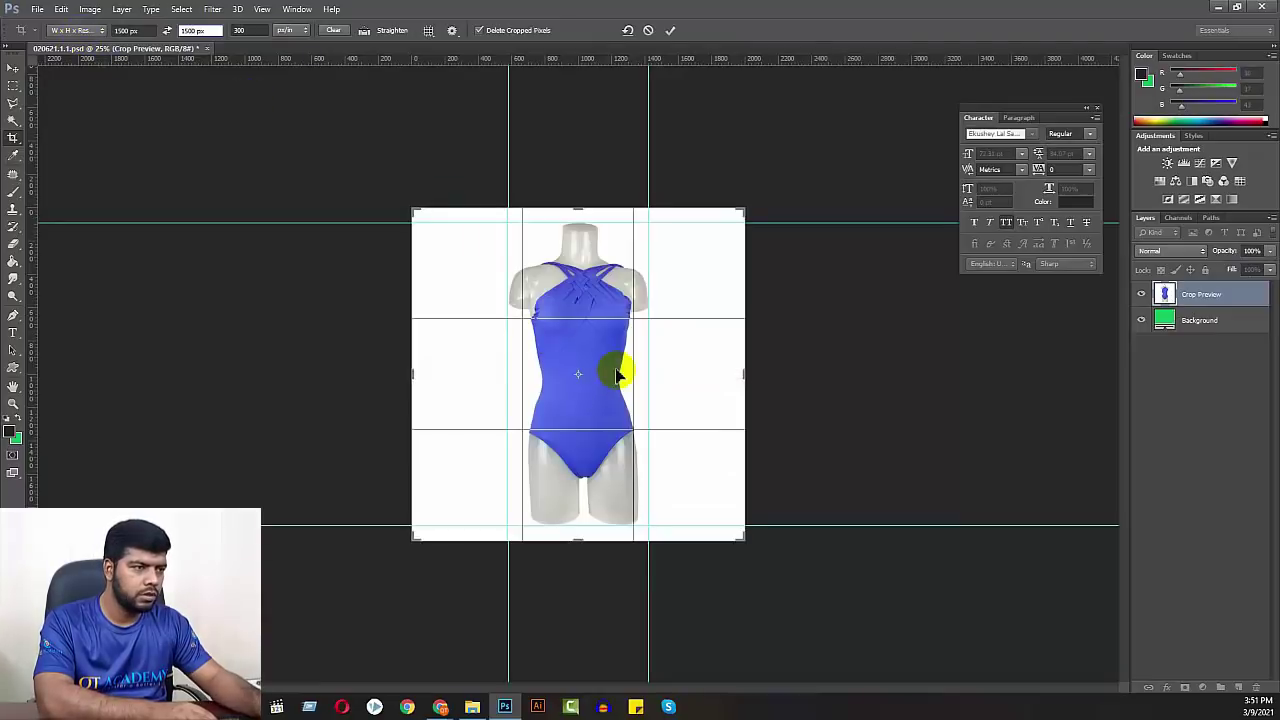
key(Return)
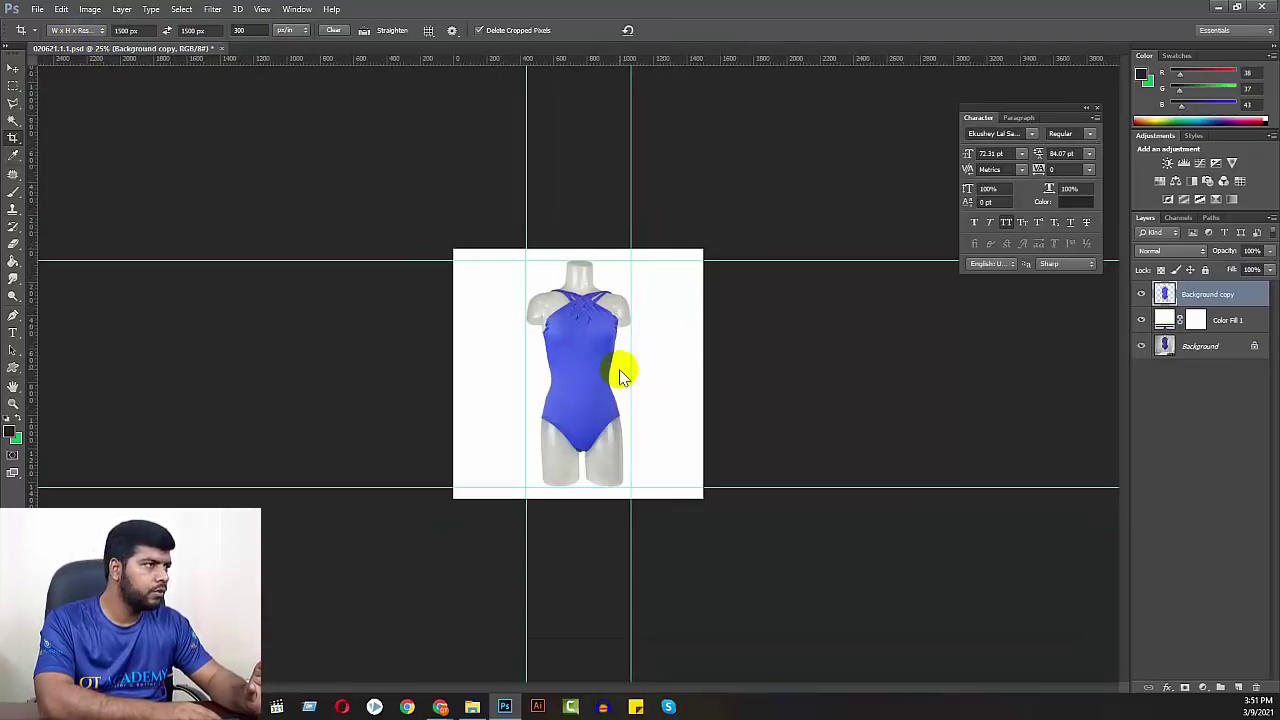
- Export the 1500 px image again as a JPEG via Save for Web
click(38, 9)
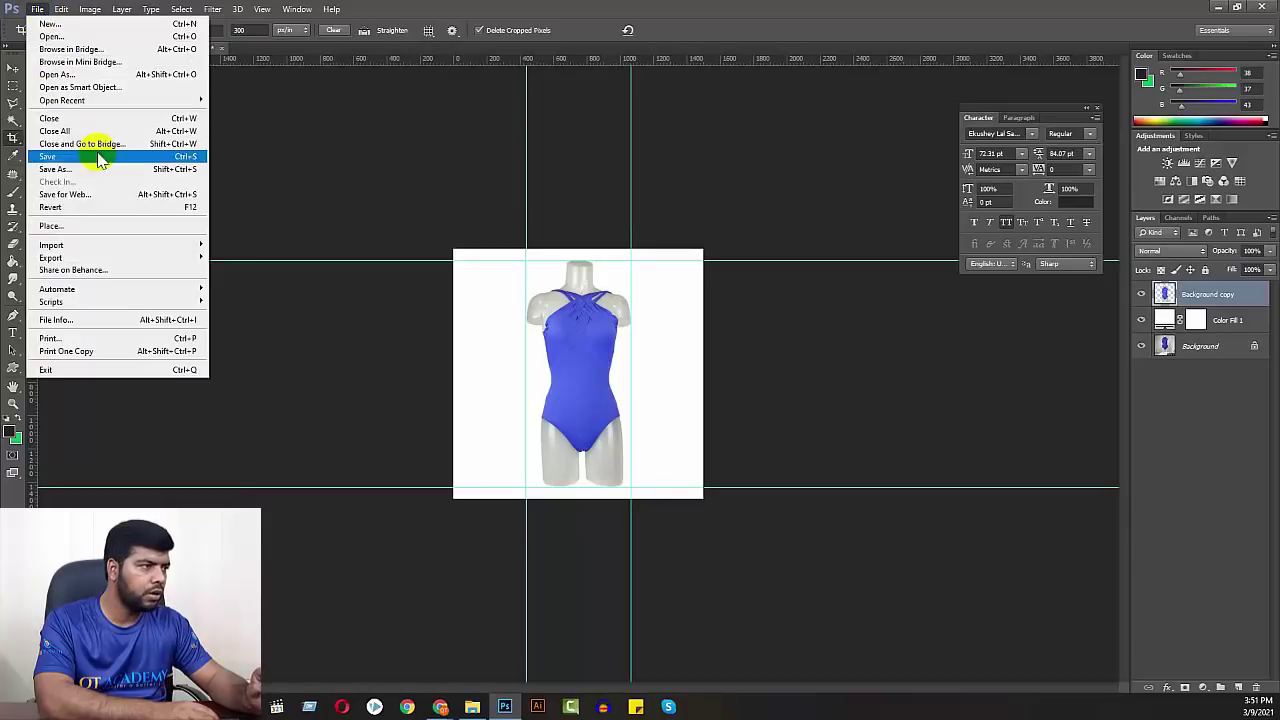
click(94, 194)
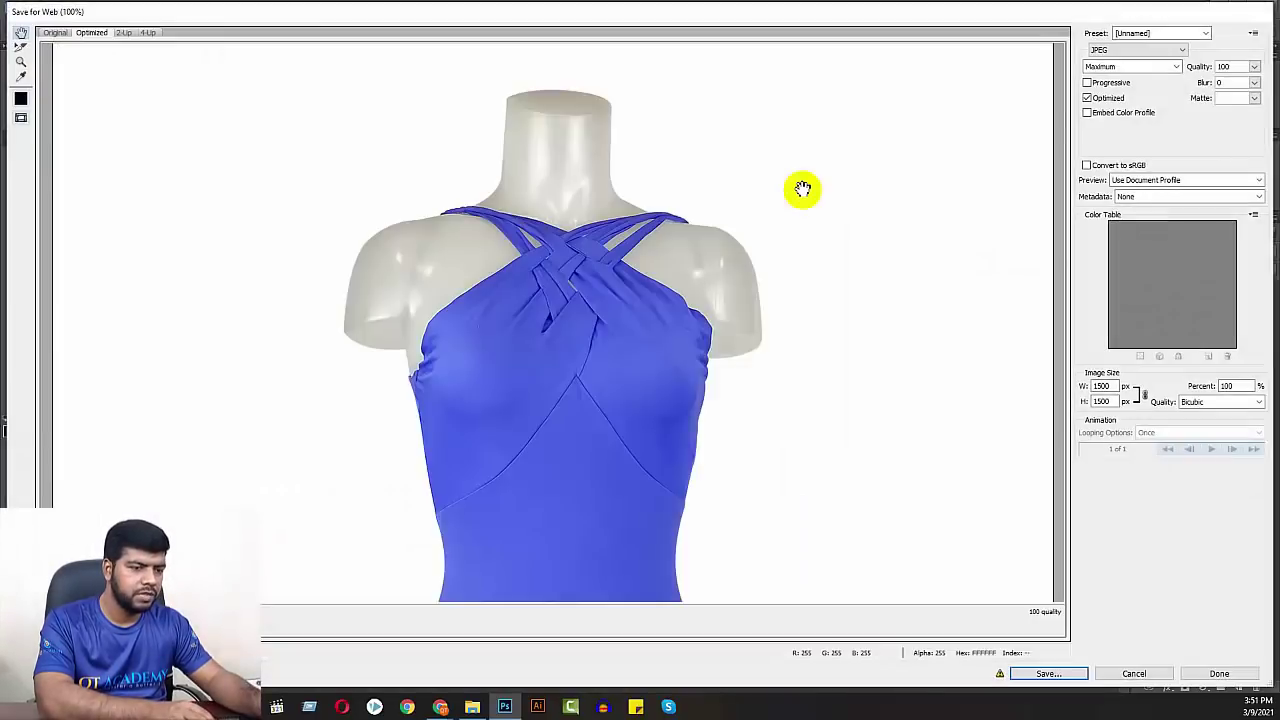
click(1048, 673)
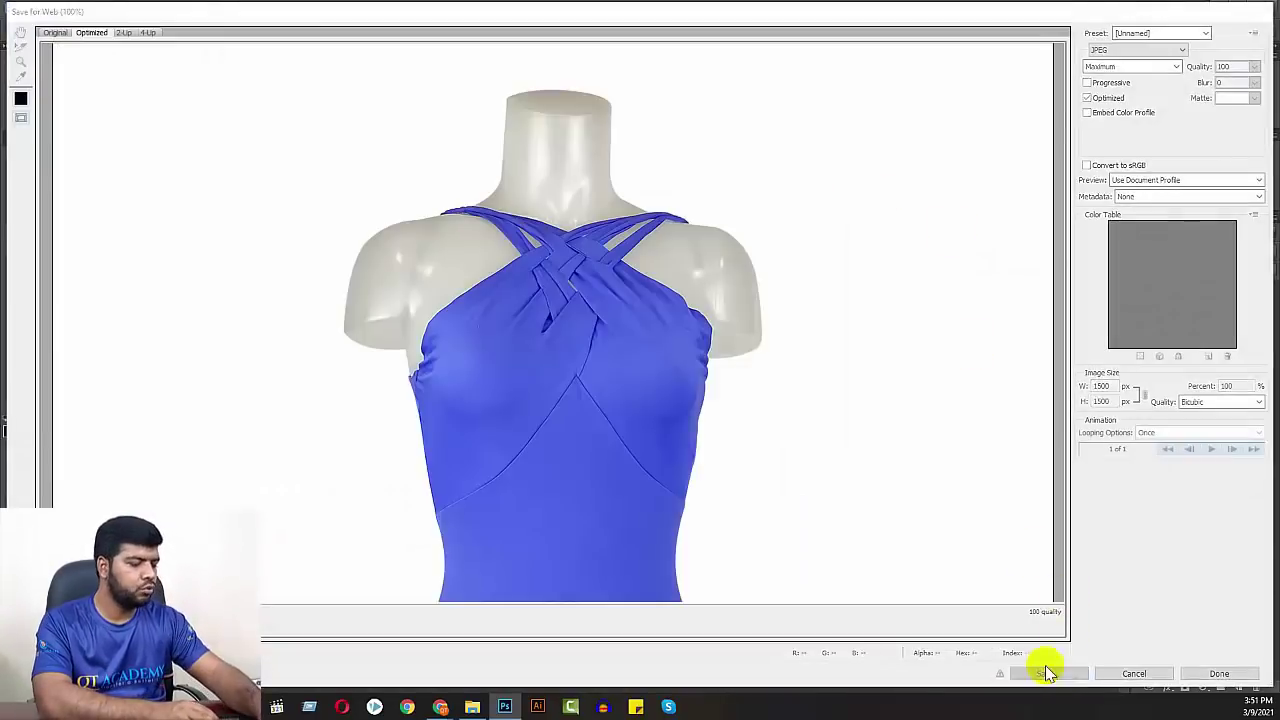
key(Return)
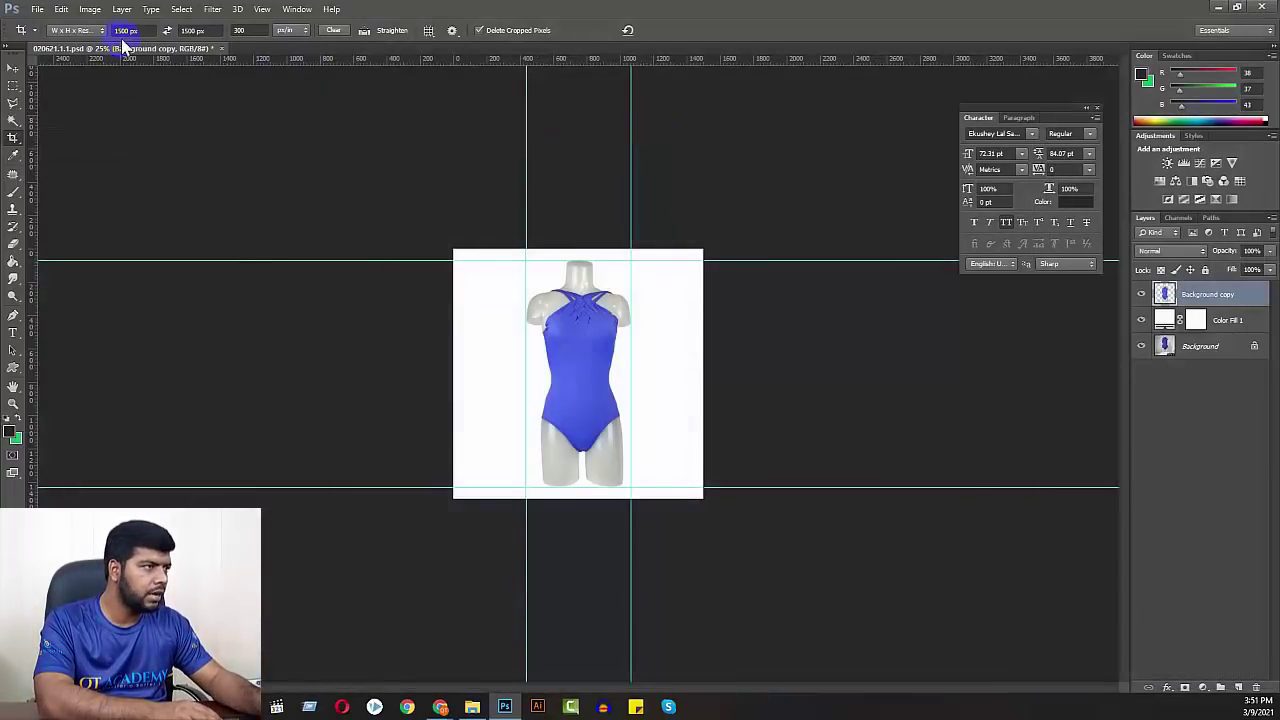
- Crop the canvas down to a 500 × 500 px square
click(128, 30)
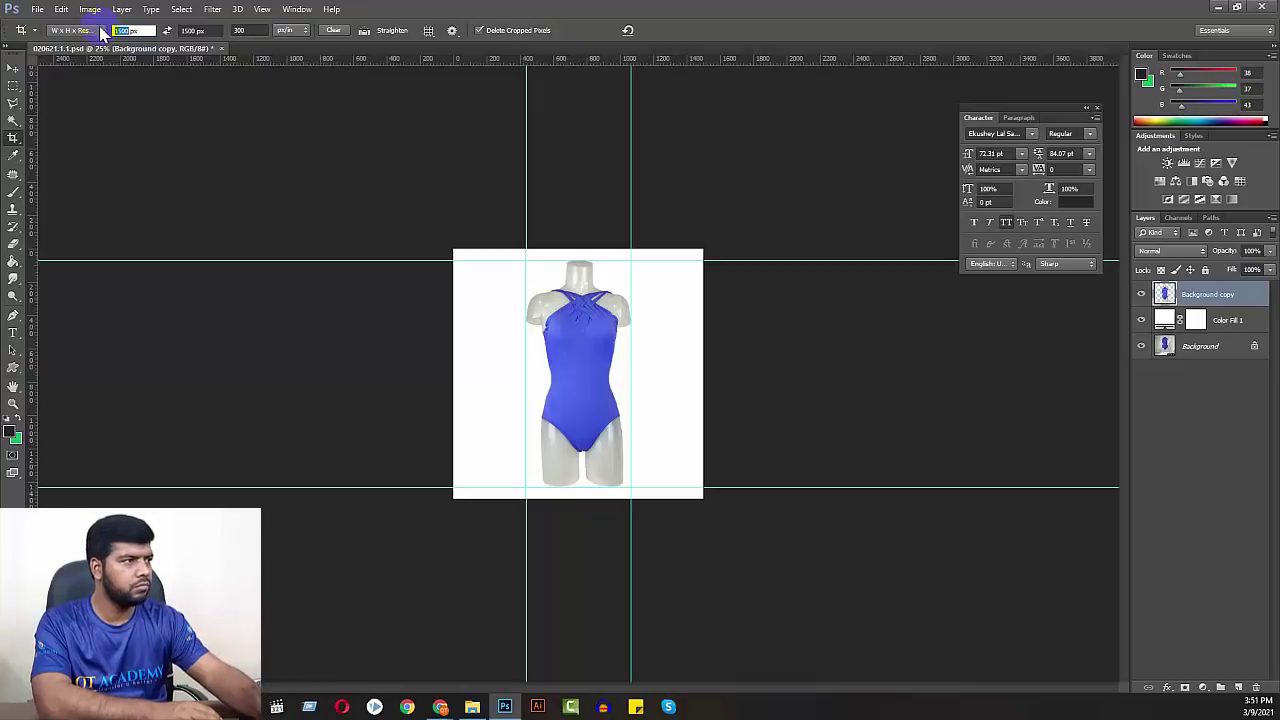
text(4500)
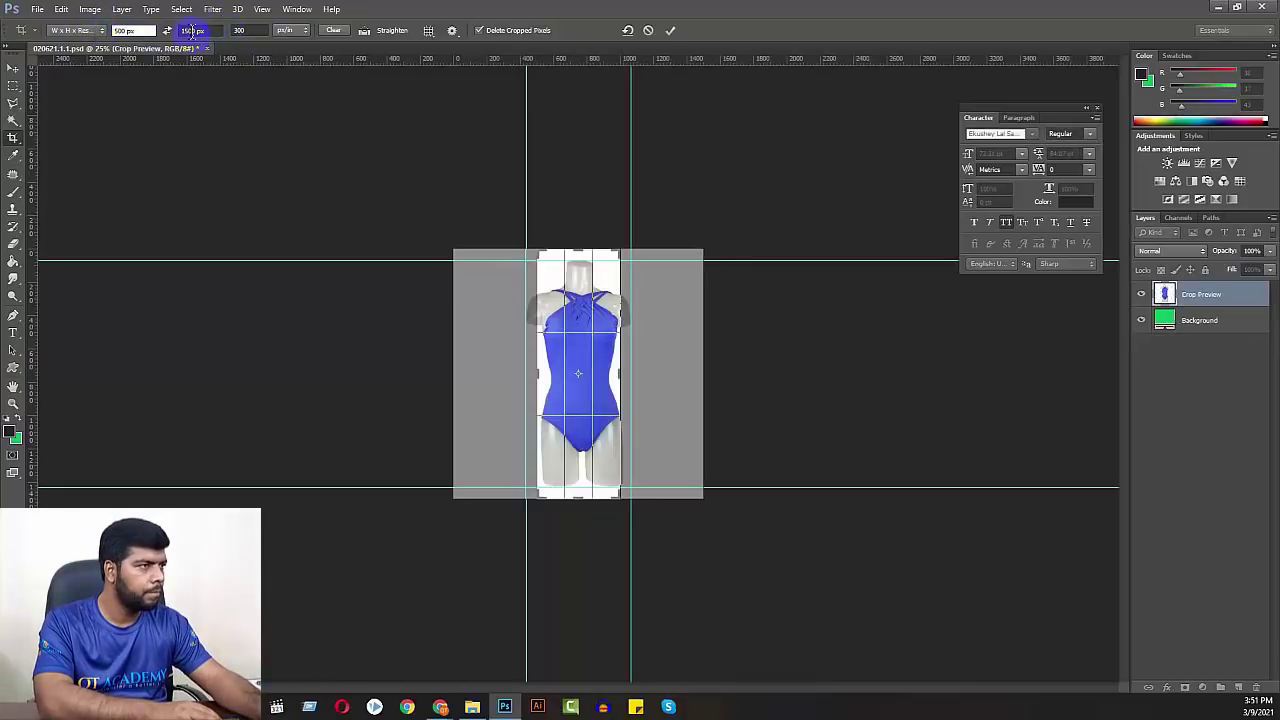
click(193, 30)
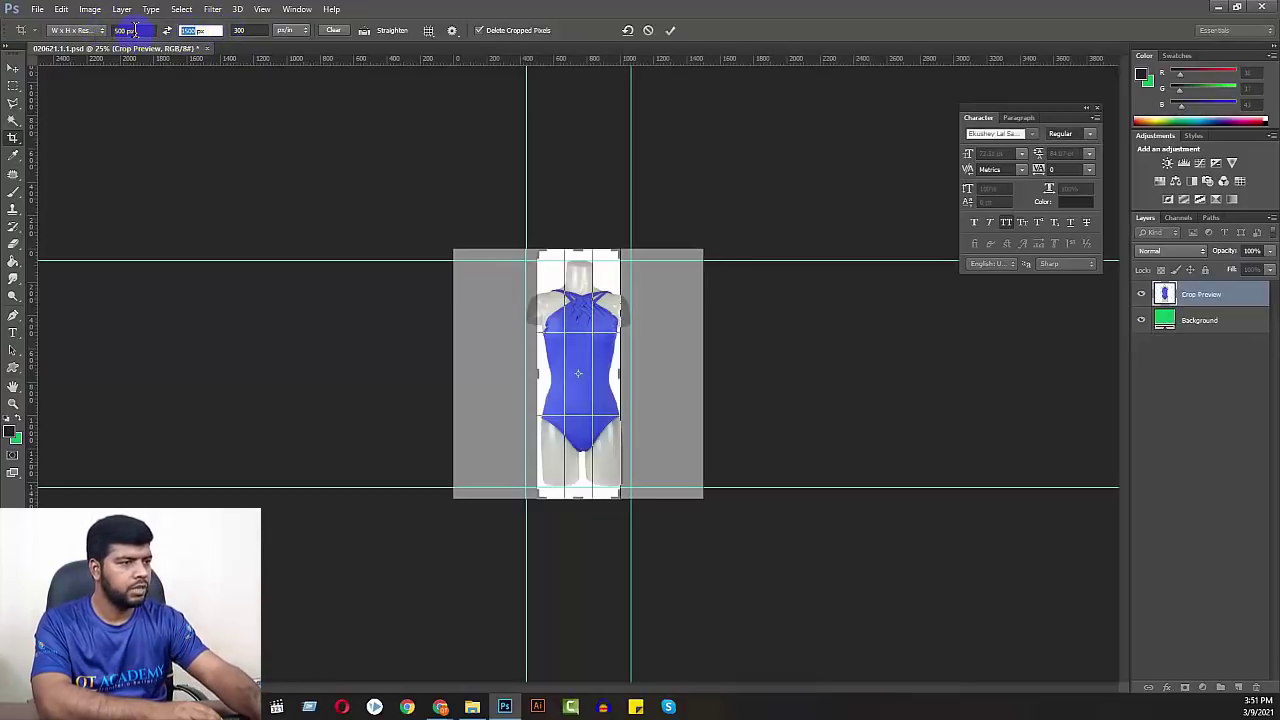
text(6500)
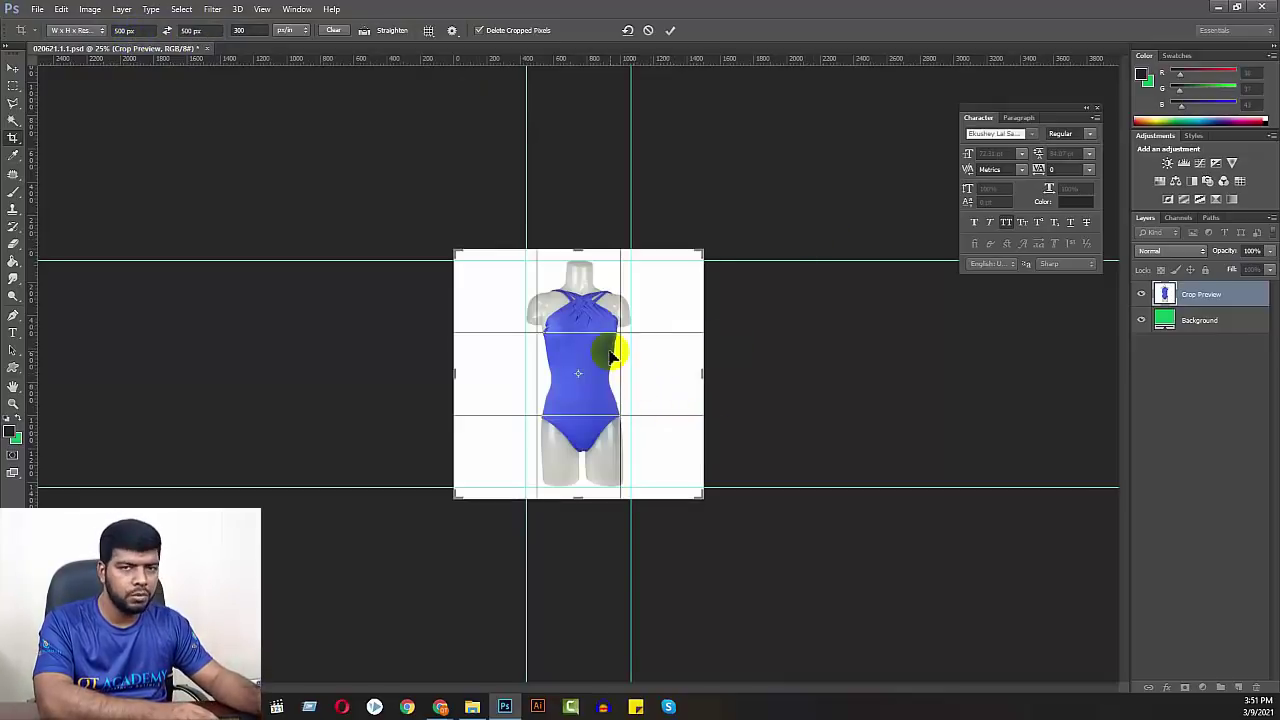
key(Return)
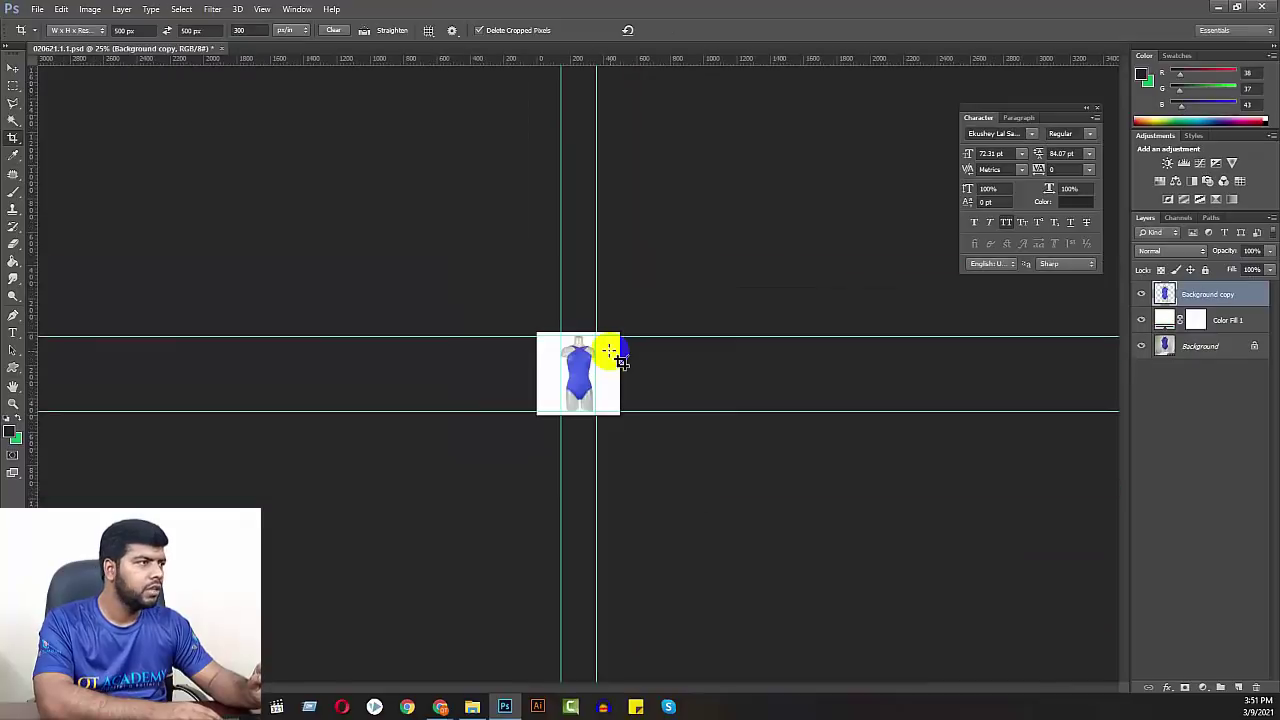
- Save the 500 px image as a Maximum-quality JPEG through Save for Web
click(37, 9)
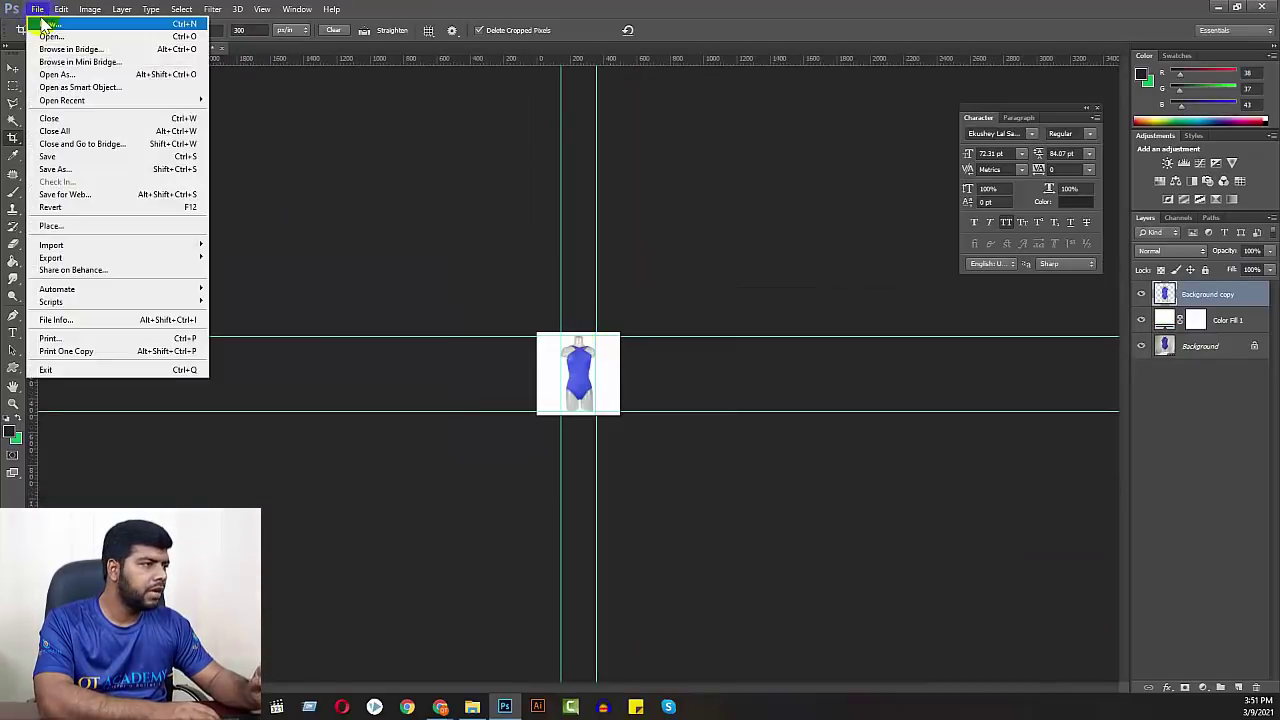
click(82, 194)
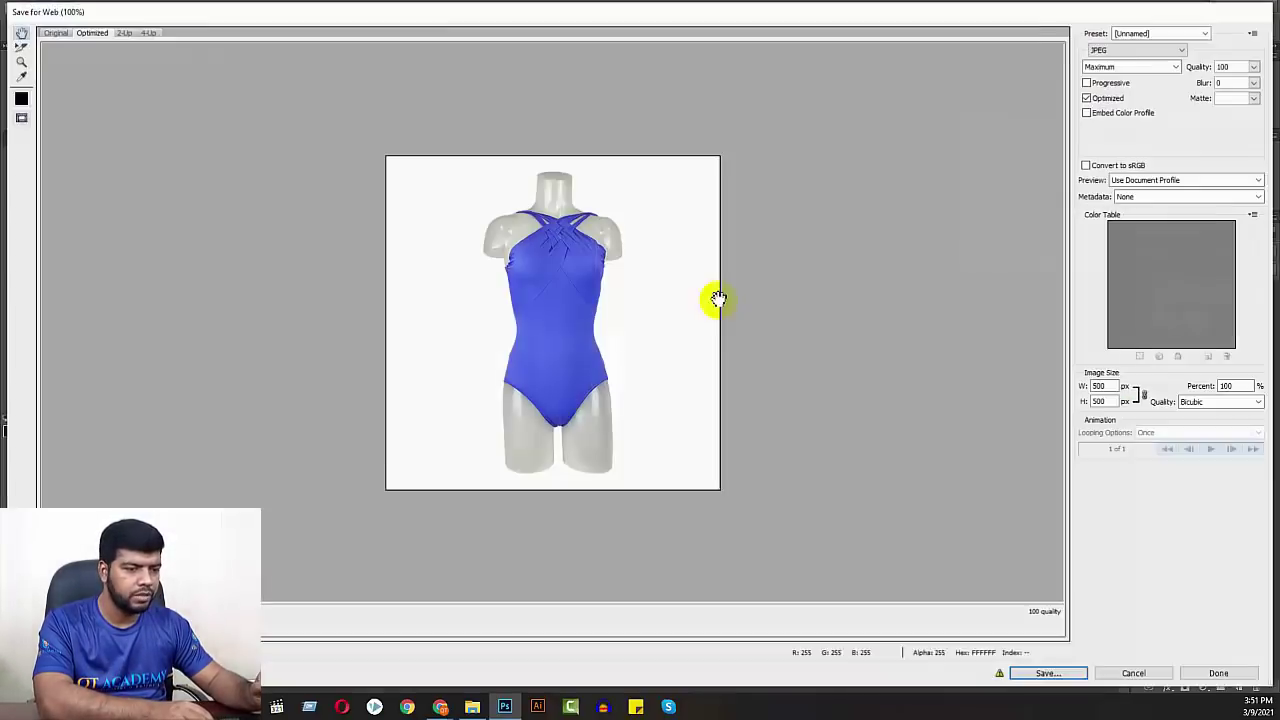
click(1050, 673)
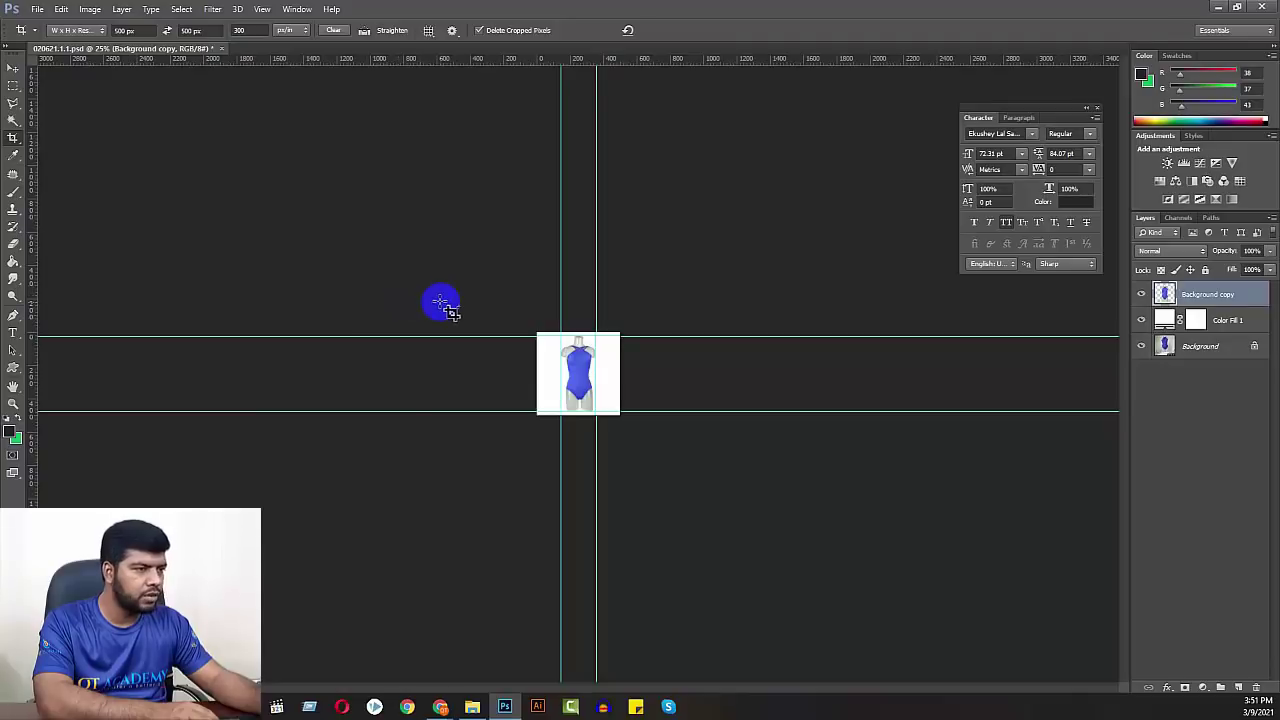
- Zoom in twice on the cropped mannequin, then back out to 25 percent
key(ctrl+plus)
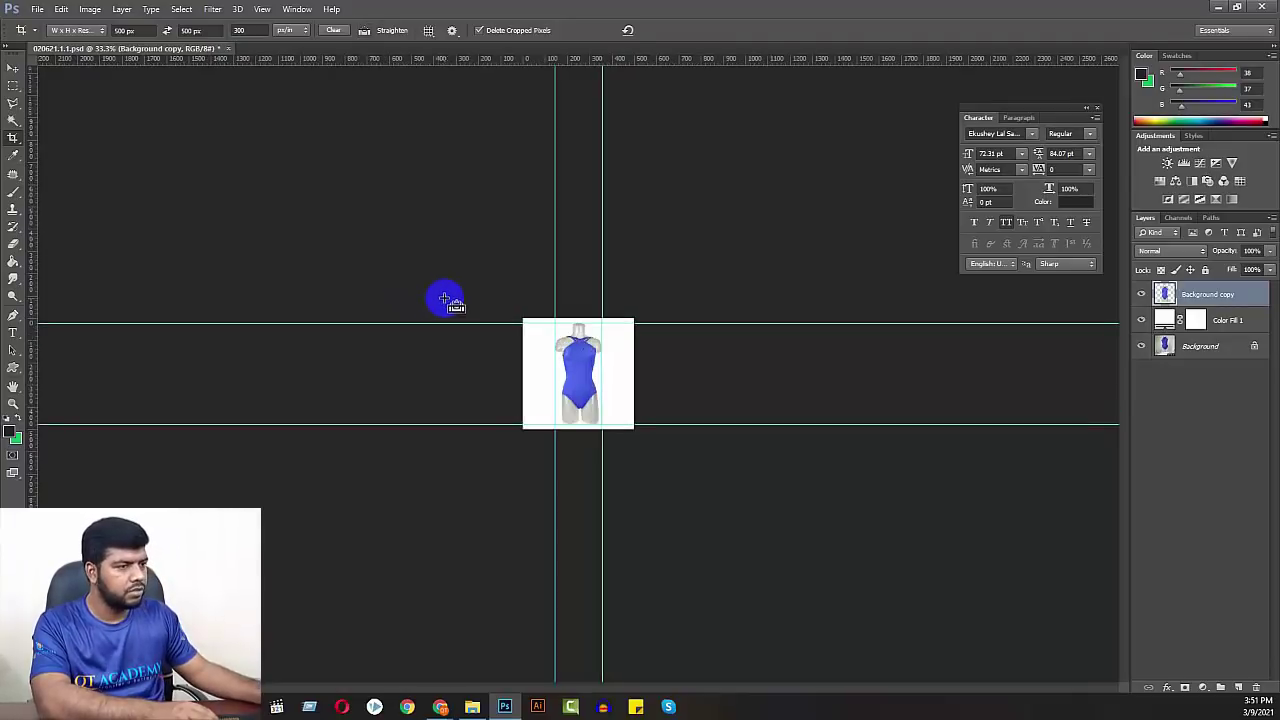
key(ctrl+plus)
key(ctrl+plus)
key(ctrl+plus)
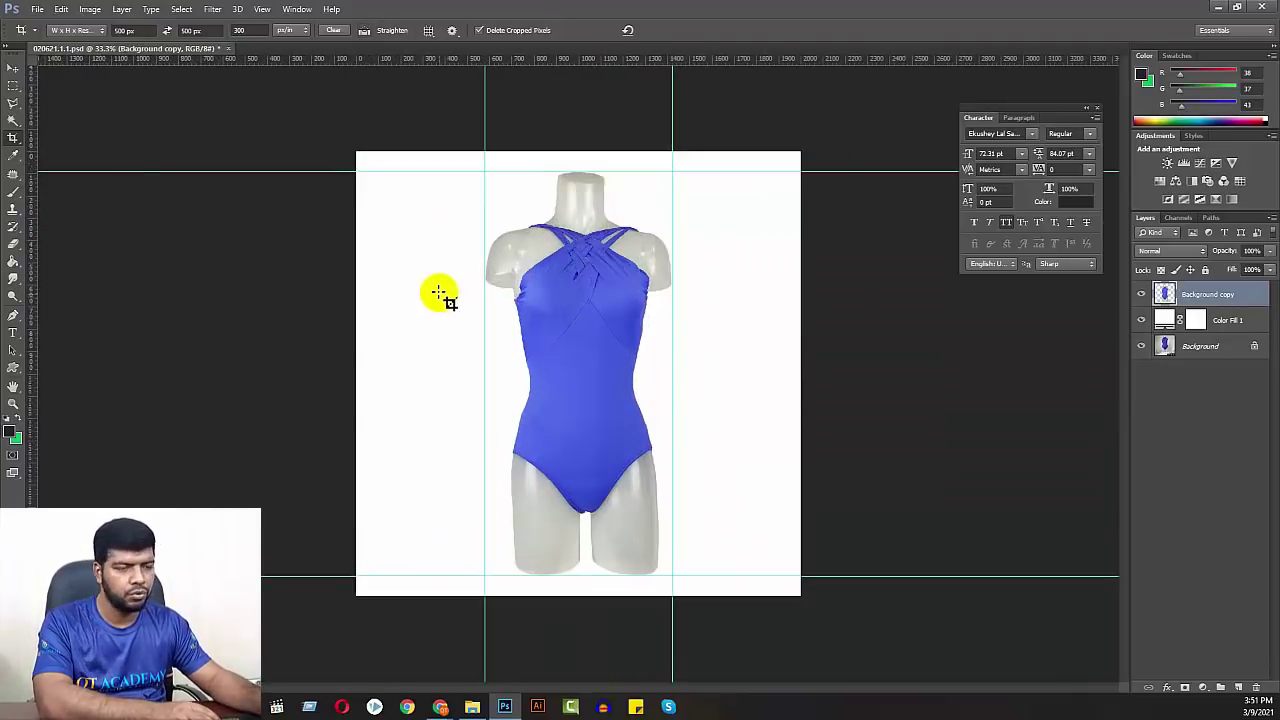
key(ctrl+minus)
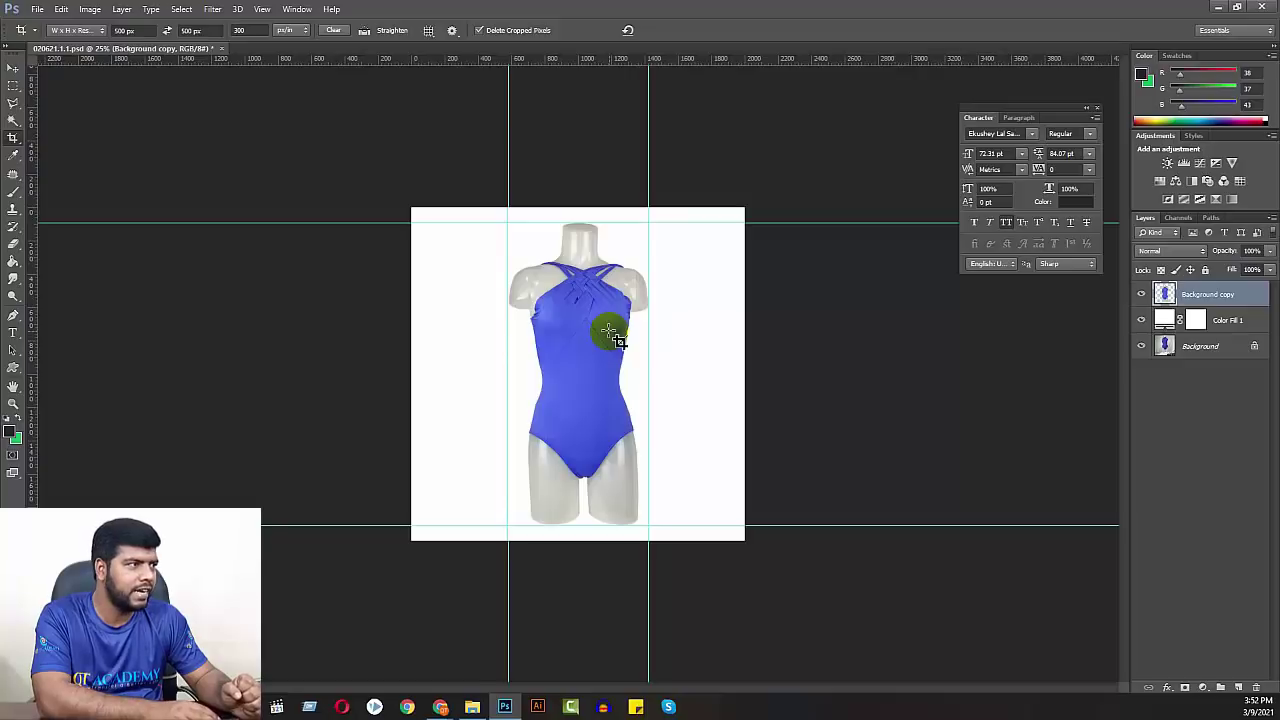
- Duplicate the mannequin layer twice, moving one copy right and one copy left
click(13, 67)
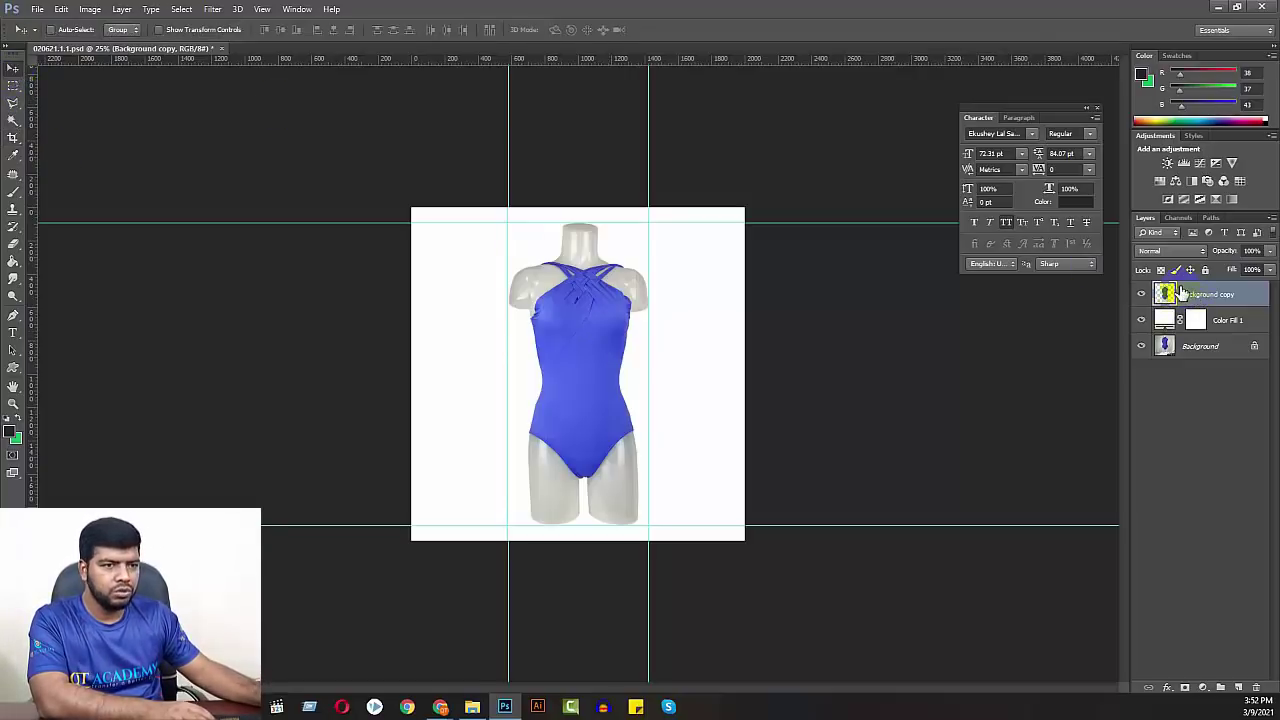
key(ctrl+j)
key(ctrl+j)
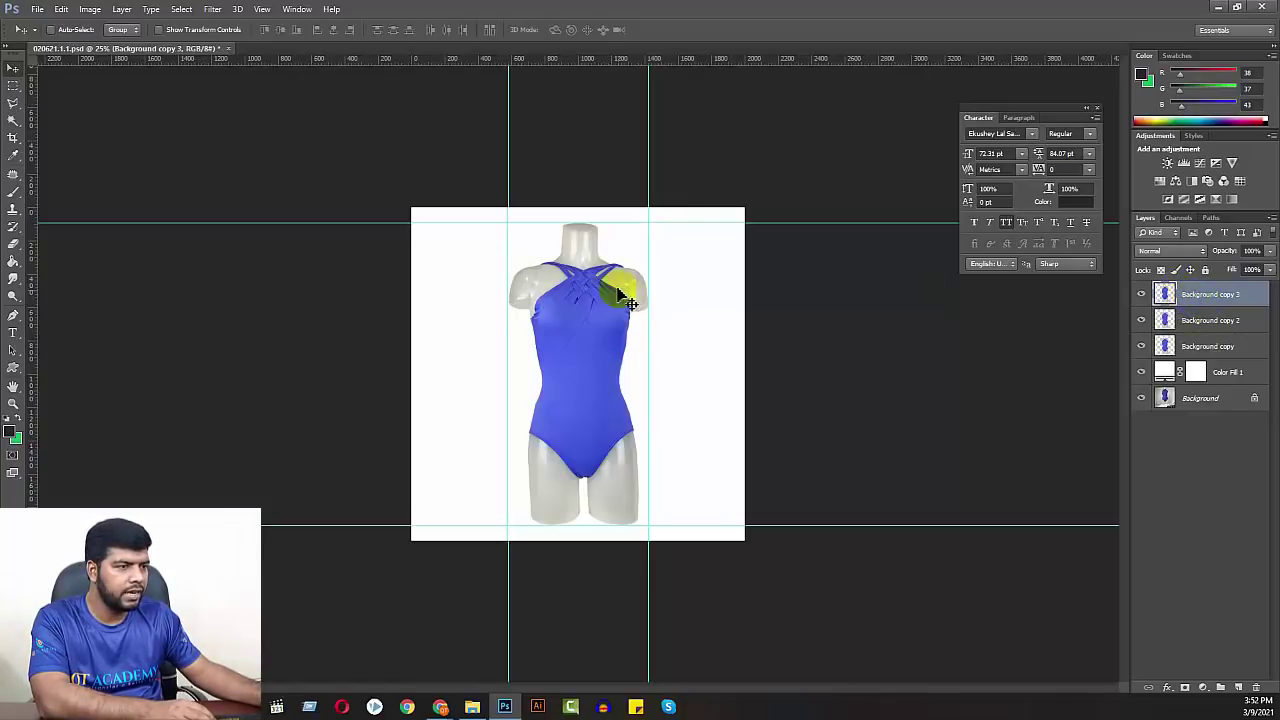
mouse_move(586, 349)
mouse_down()
mouse_move(640, 343)
mouse_move(680, 358)
mouse_up()
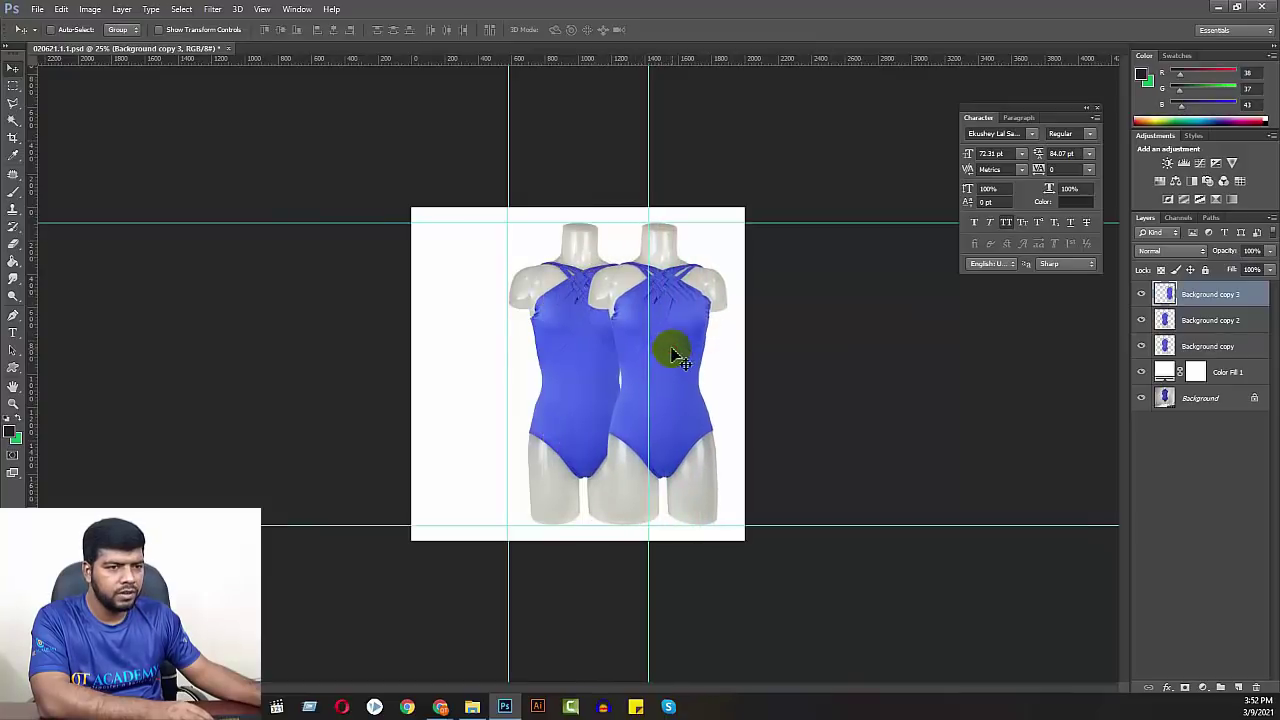
click(1188, 327)
drag(571, 374, 480, 374)
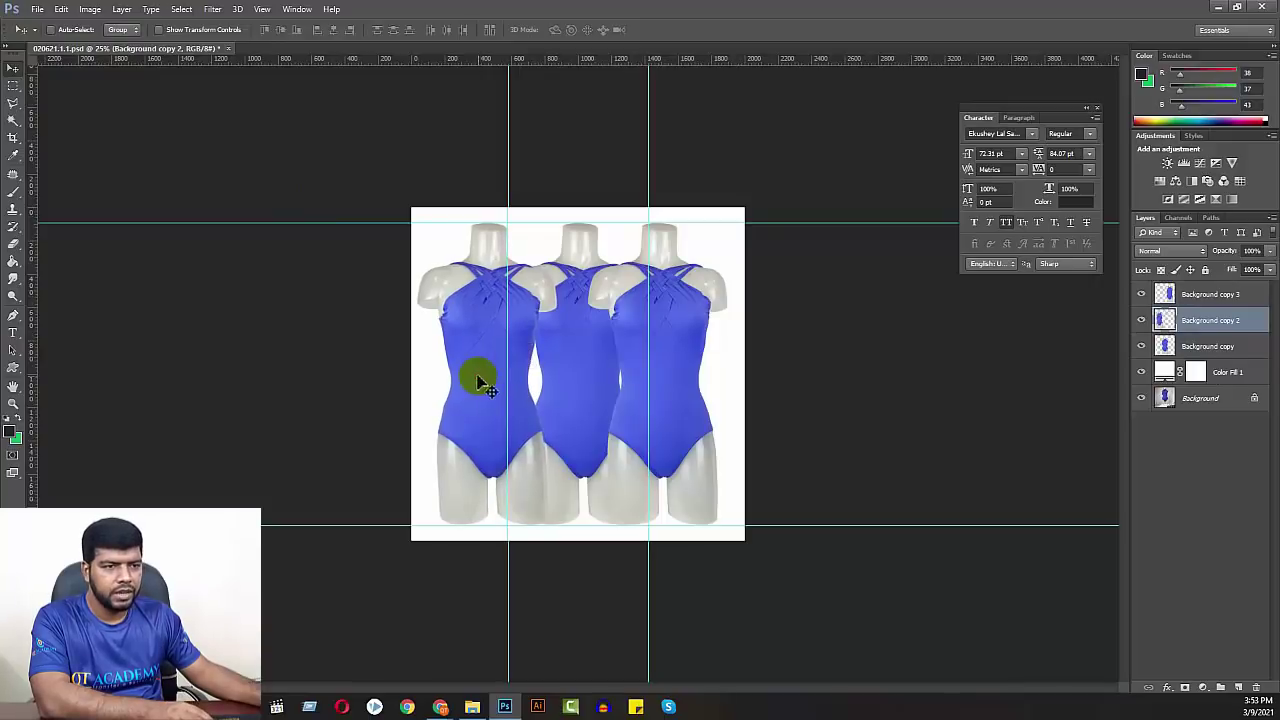
- Move Background copy to the top of the layer stack, then select Background copy 2
click(1141, 346)
drag(1190, 350, 1204, 291)
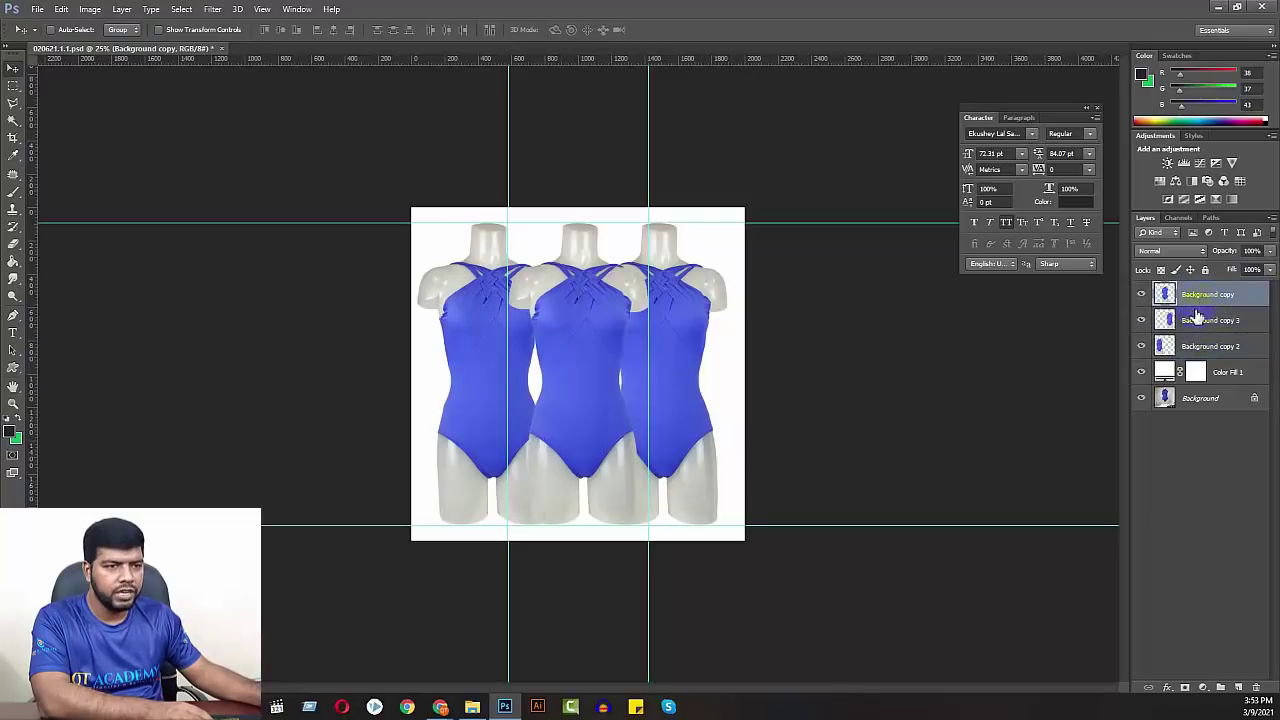
click(1196, 321)
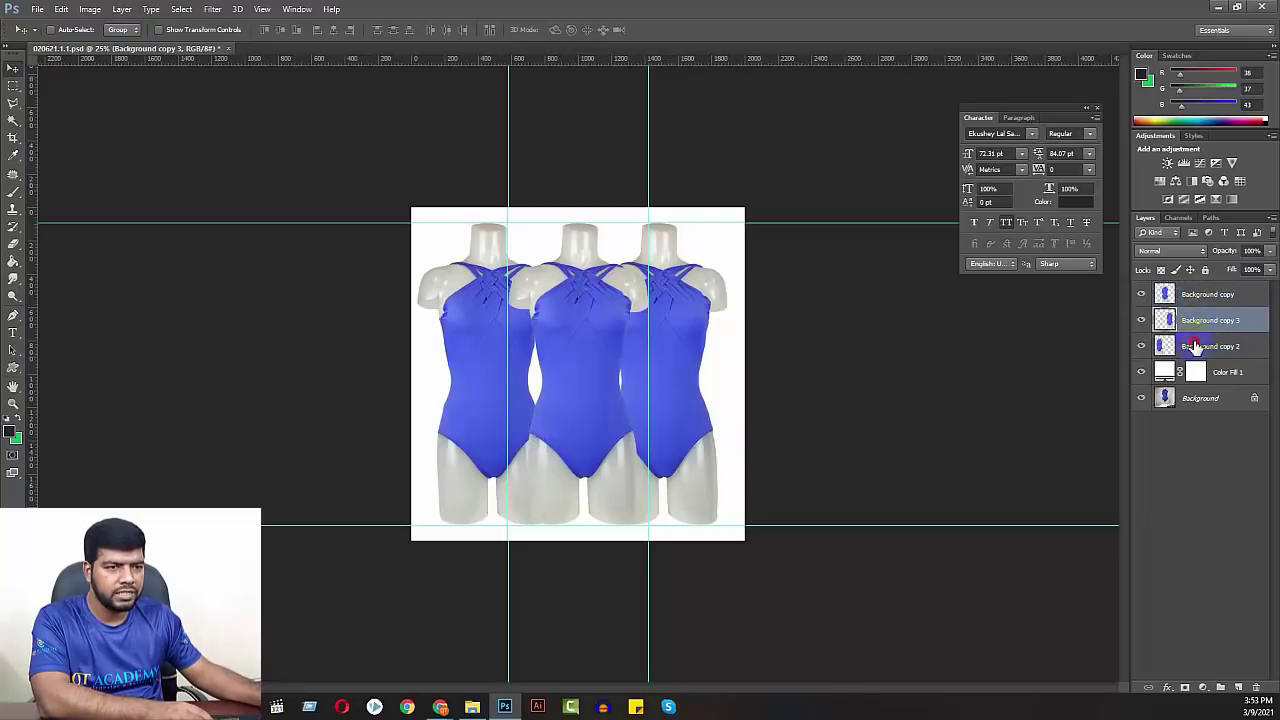
shift+click(1195, 346)
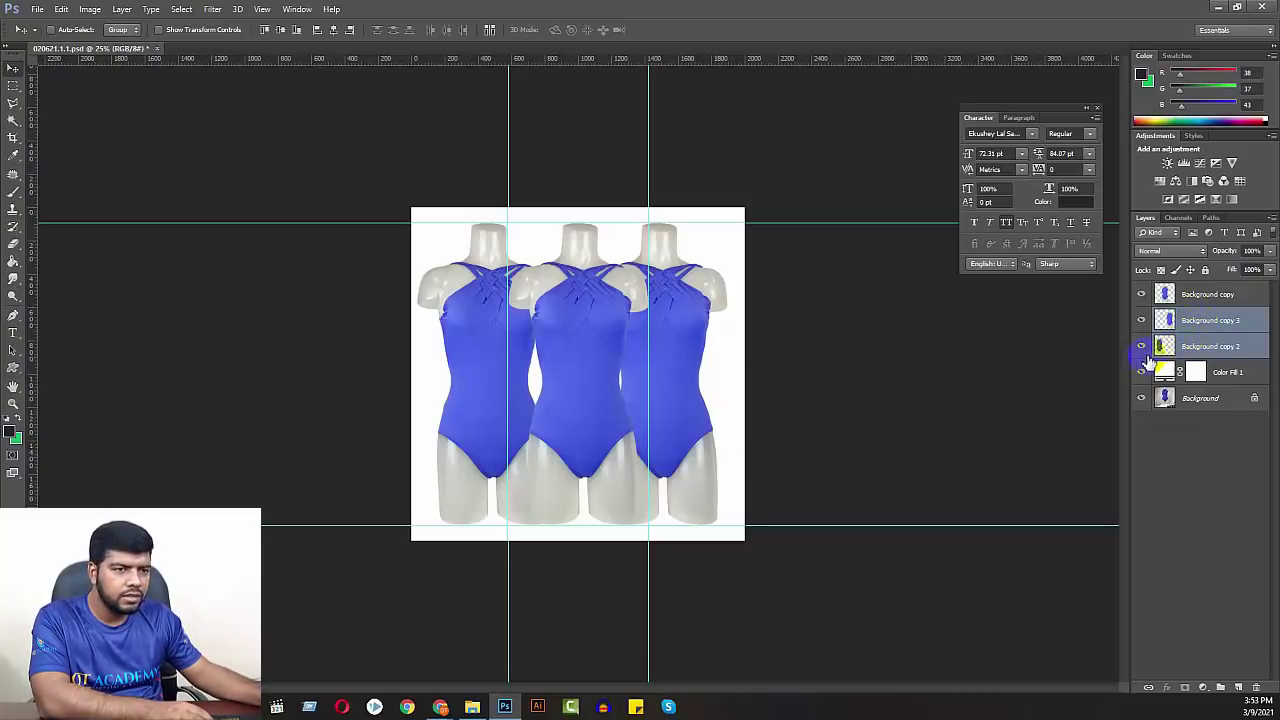
click(1180, 352)
click(1140, 346)
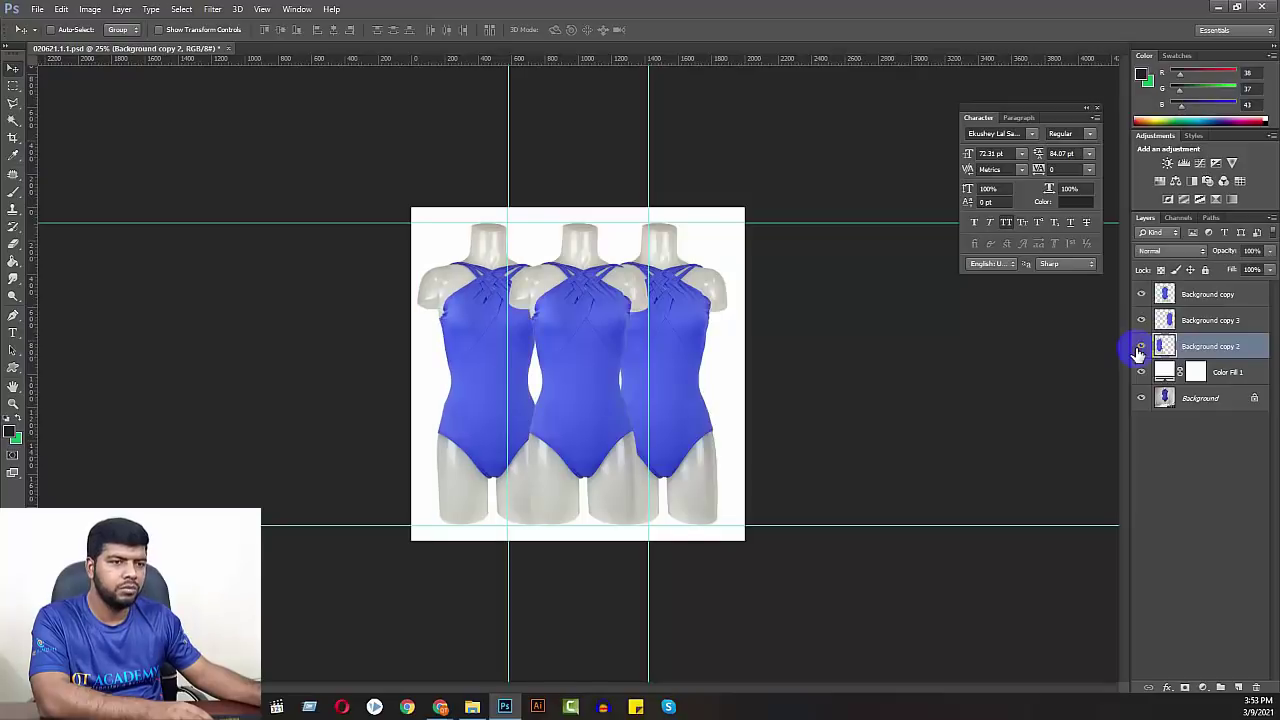
- Shrink the two side mannequins and move them down beside the centre one
ctrl+click(1193, 322)
key(ctrl+t)
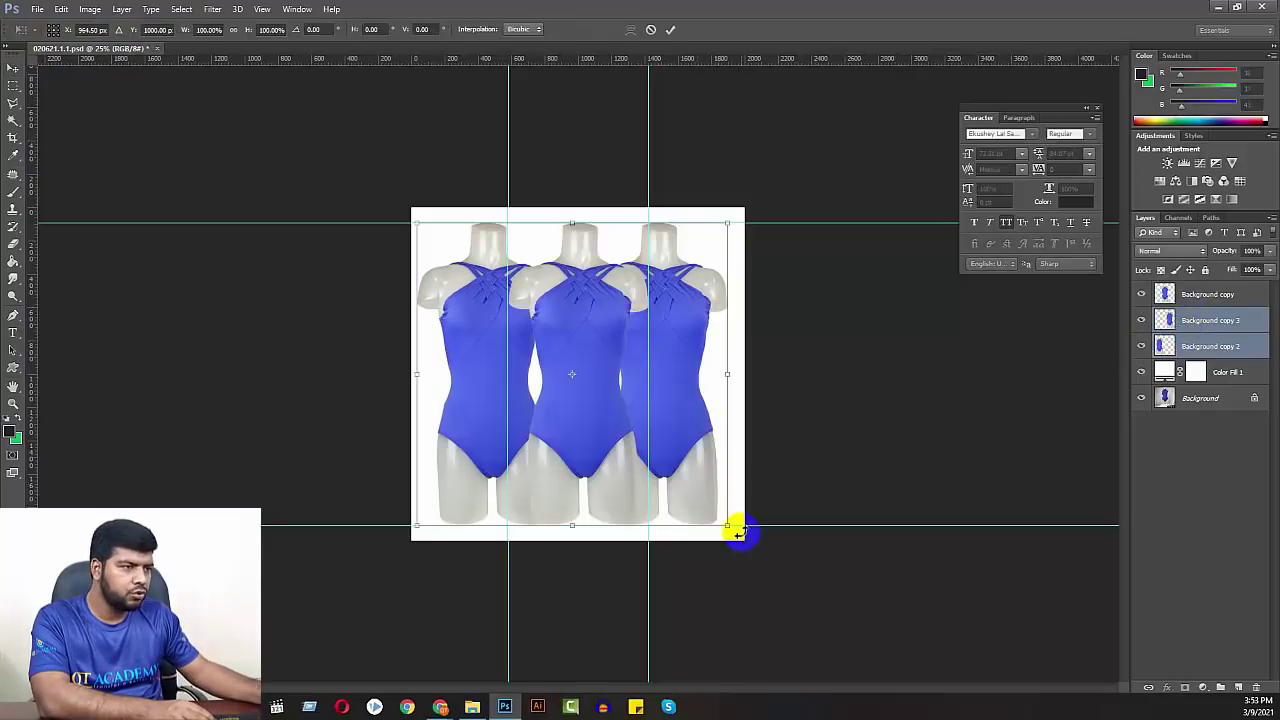
drag(727, 527, 690, 480)
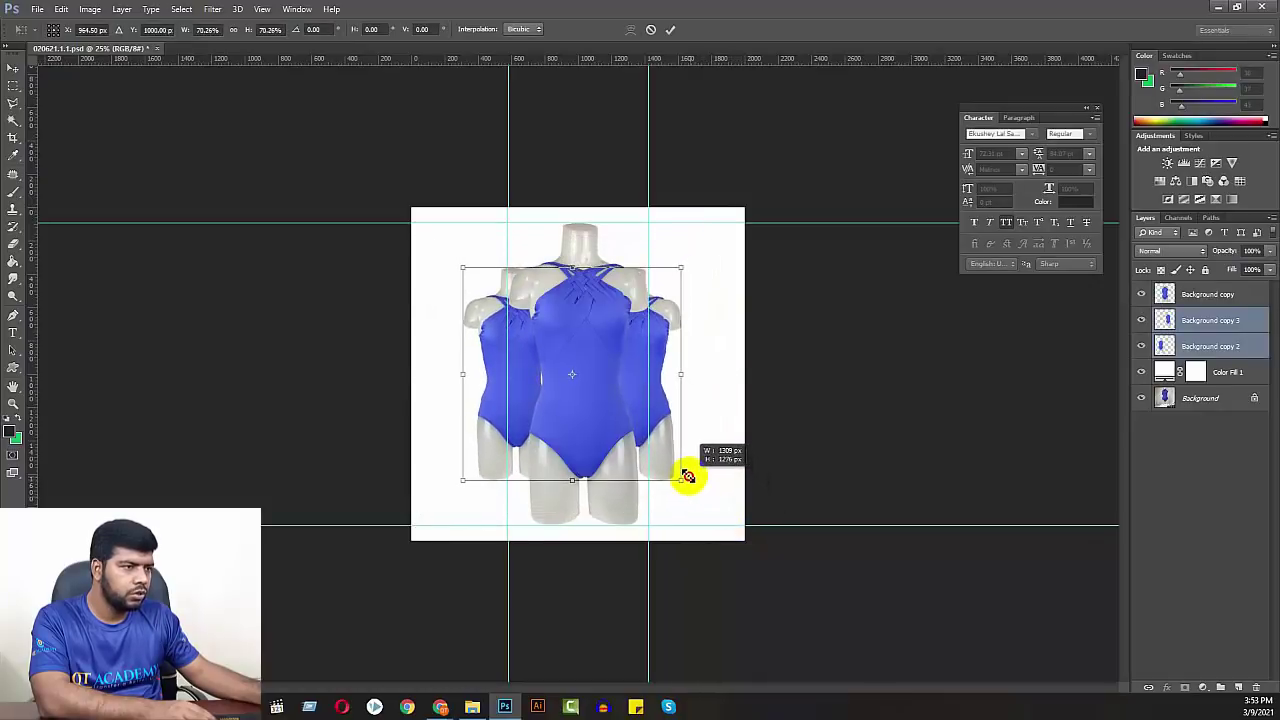
drag(690, 480, 692, 476)
key(Return)
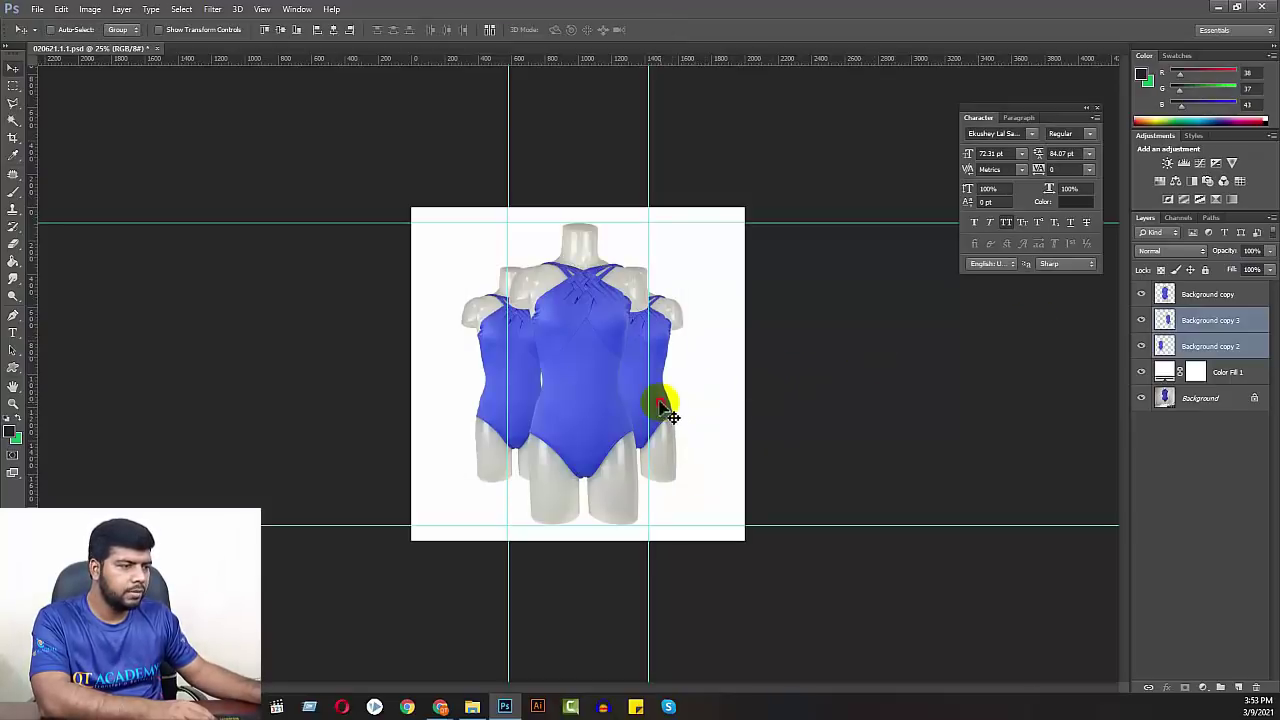
mouse_move(663, 400)
mouse_down()
mouse_move(659, 452)
mouse_move(657, 432)
mouse_up()
key(ctrl+z)
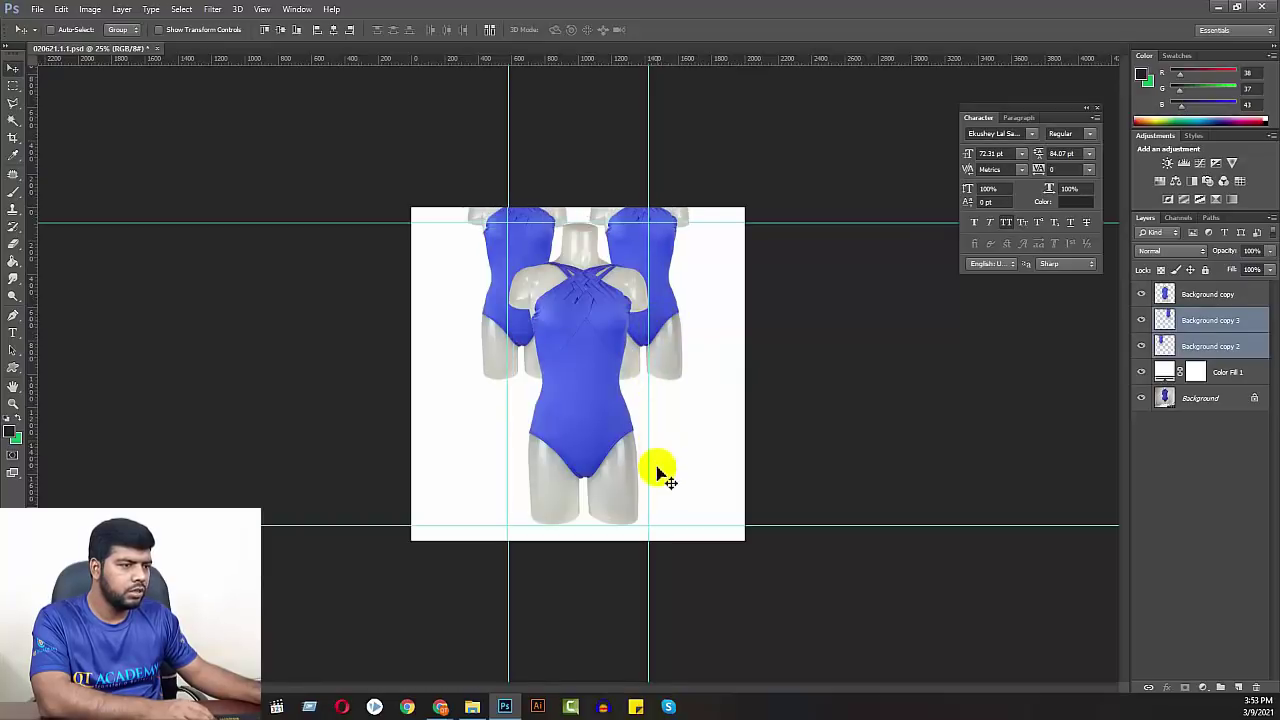
drag(660, 329, 657, 458)
- Nudge the right mannequin further right and the left mannequin slightly left
click(1200, 322)
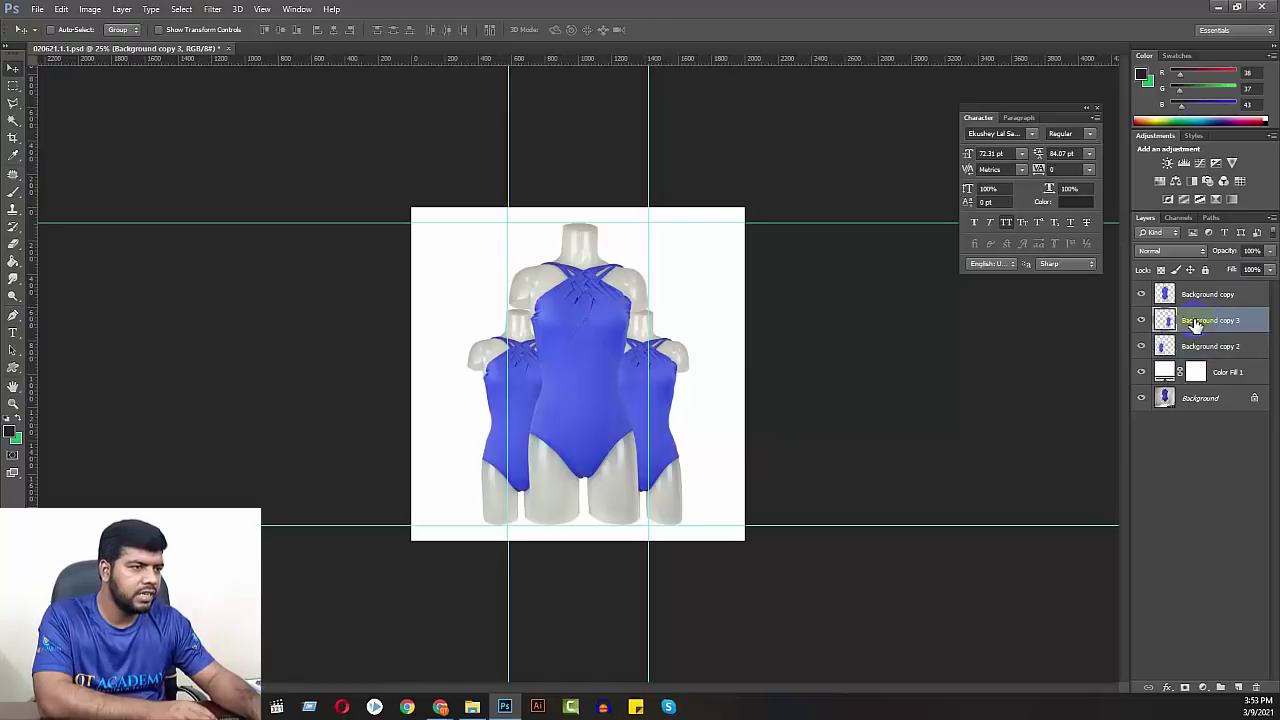
key(shift+Right)
key(shift+Right)
key(shift+Right)
key(shift+Right)
key(shift+Right)
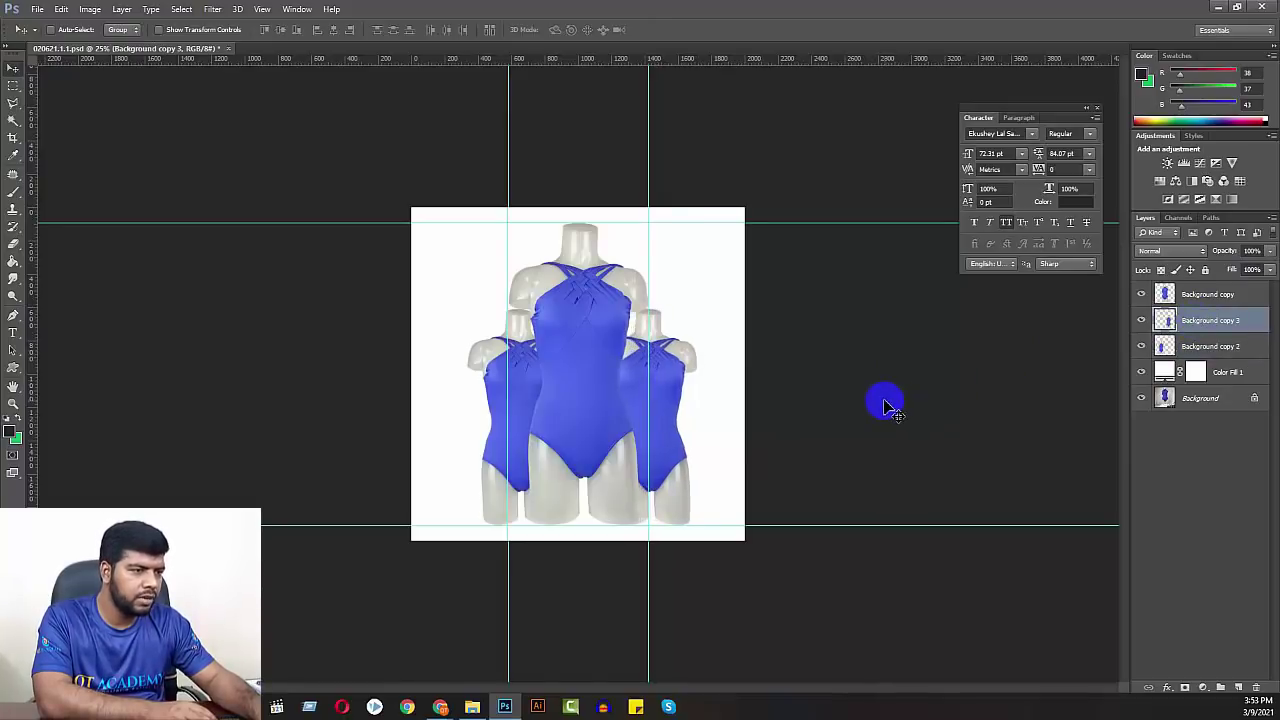
key(shift+Right)
key(shift+Right)
key(shift+Right)
key(shift+Right)
key(shift+Right)
key(shift+Right)
key(shift+Right)
key(shift+Right)
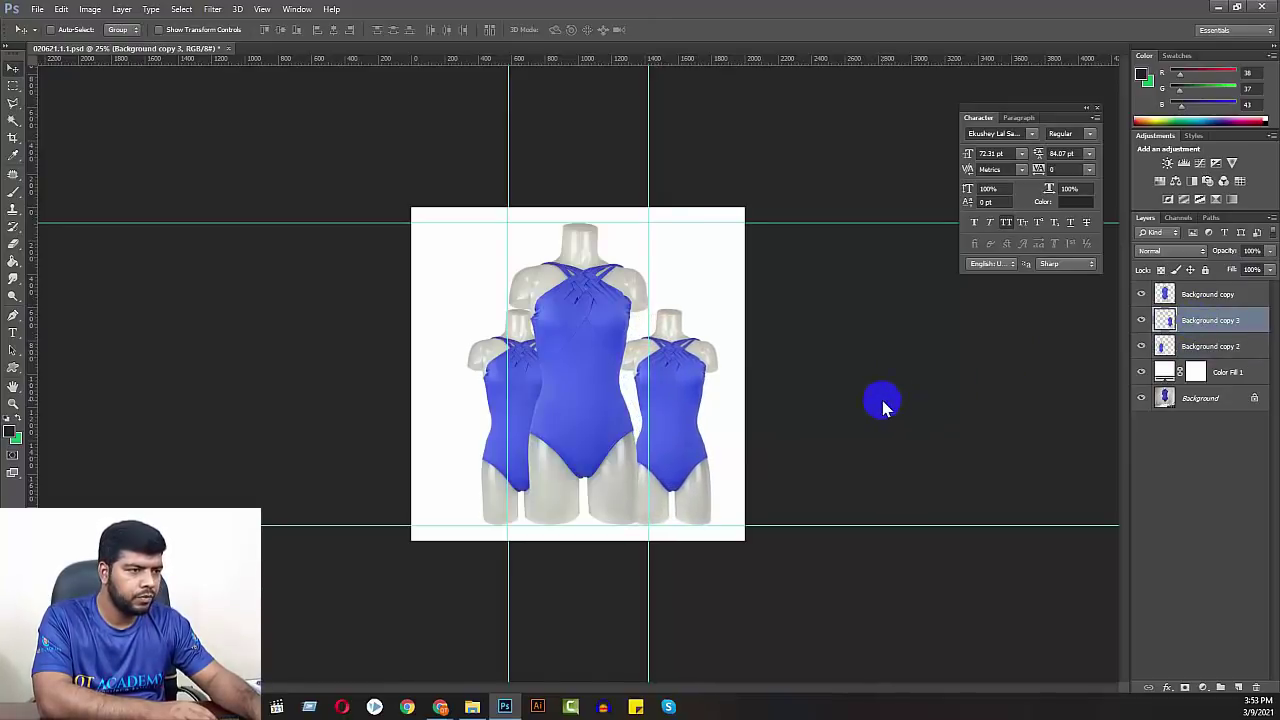
key(shift+Right)
key(shift+Right)
key(shift+Right)
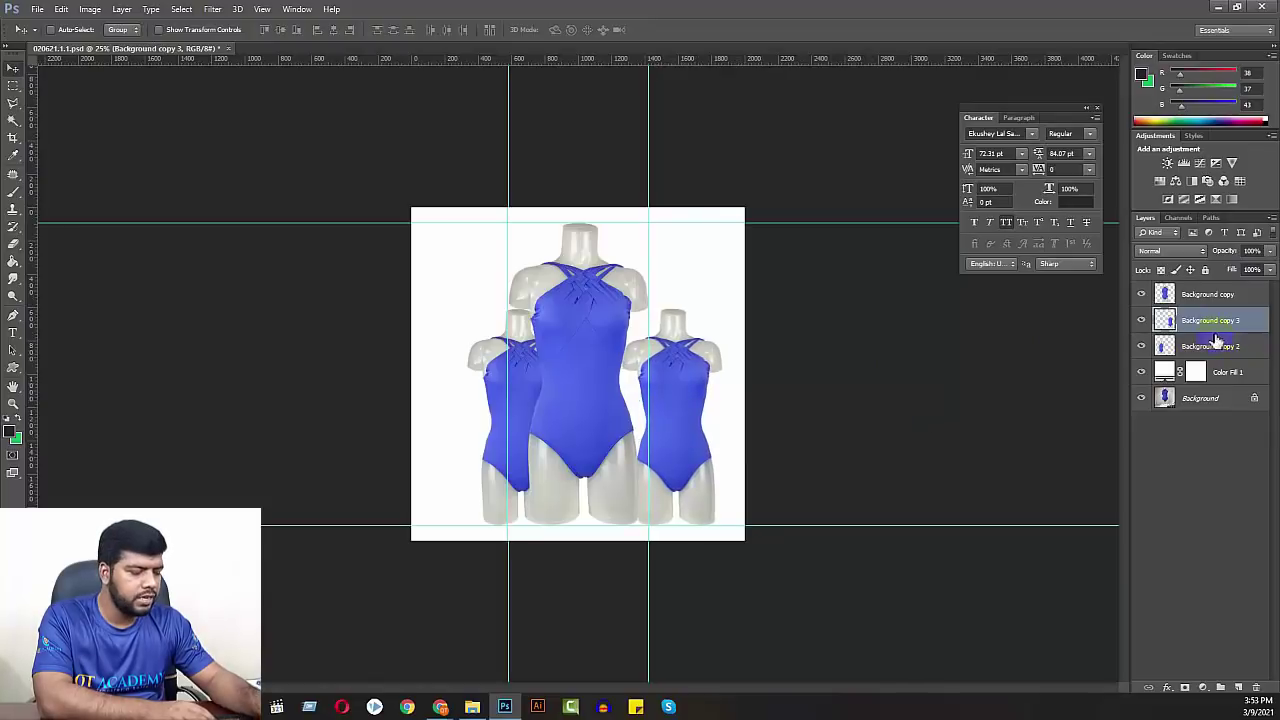
click(1198, 347)
key(shift+Left)
key(shift+Left)
key(shift+Left)
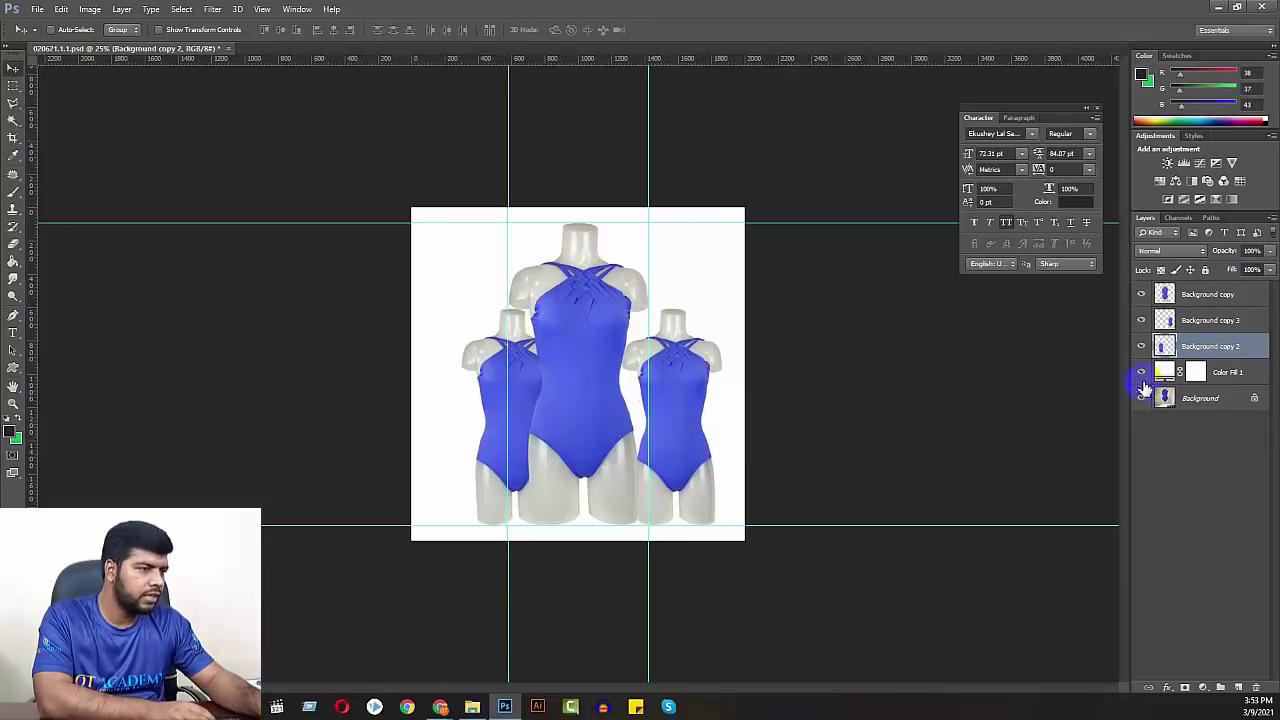
key(shift+Left)
key(shift+Left)
key(shift+Left)
key(shift+Left)
key(shift+Left)
key(shift+Left)
key(shift+Left)
key(shift+Left)
key(shift+Left)
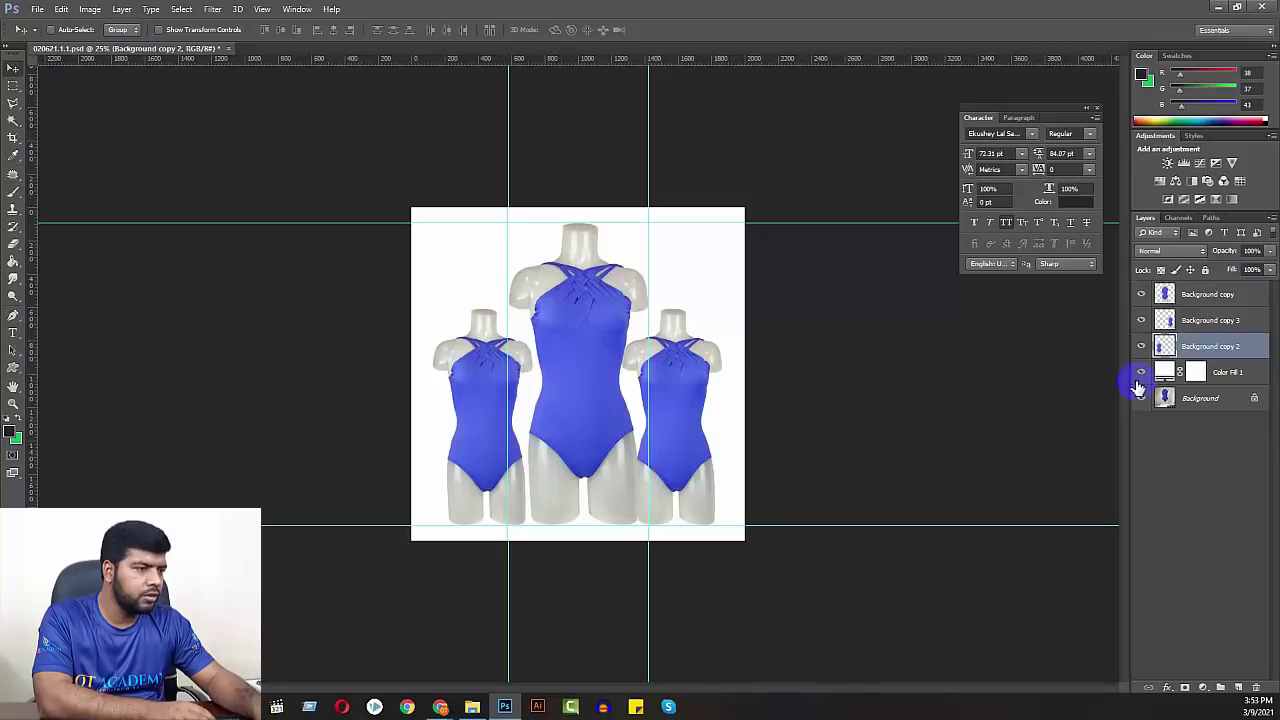
key(shift+Right)
key(shift+Right)
key(shift+Right)
key(shift+Right)
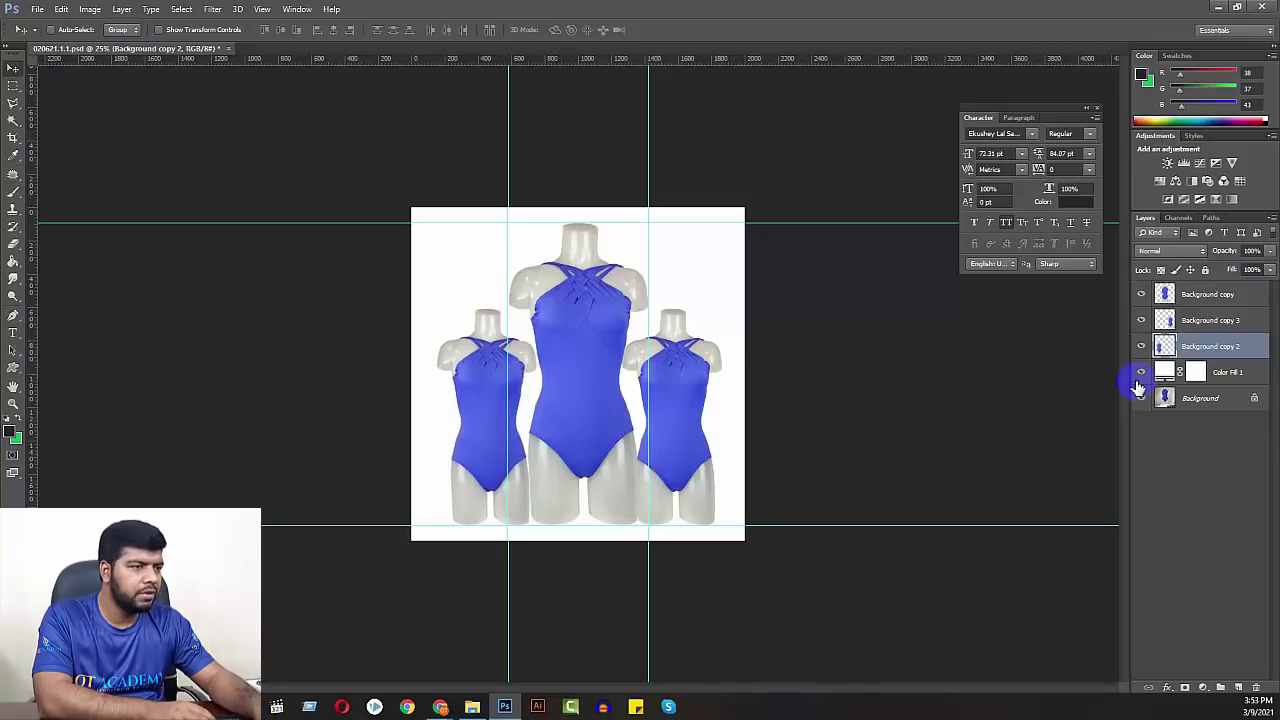
key(shift+Right)
key(shift+Right)
key(shift+Right)
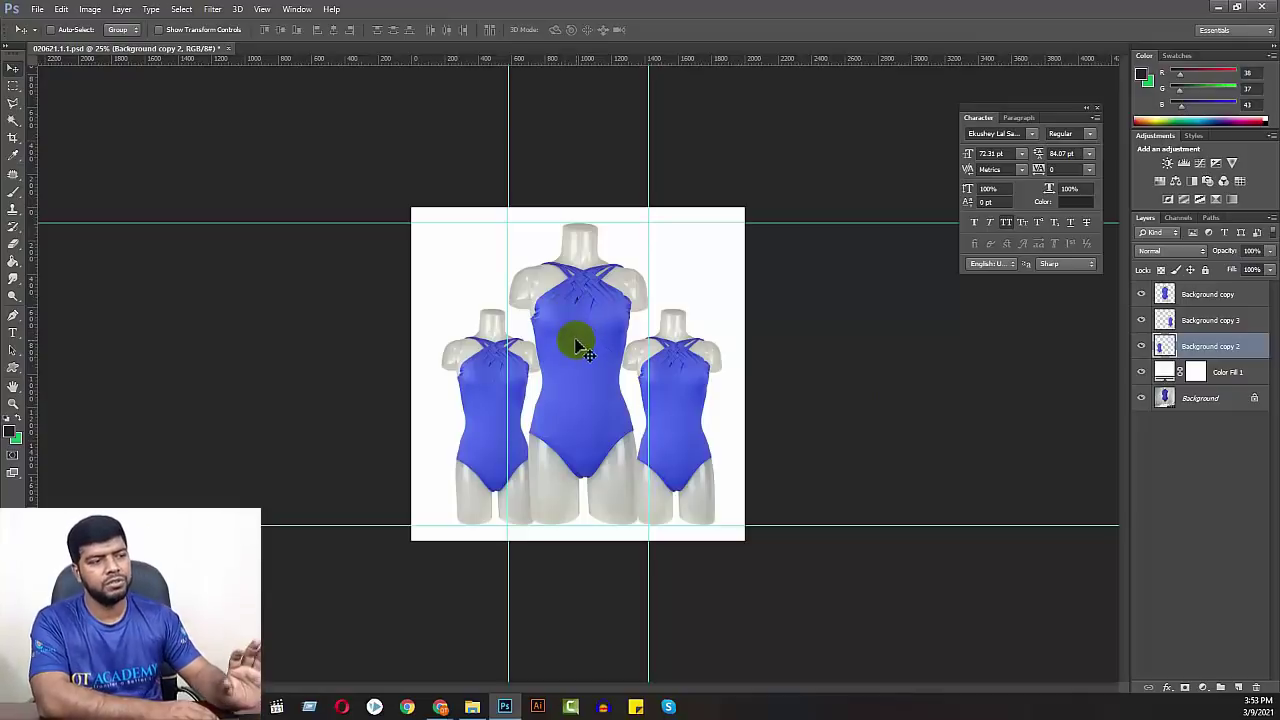
- Nudge both side mannequins slightly upward behind the centre mannequin
click(1203, 322)
shift+click(1170, 346)
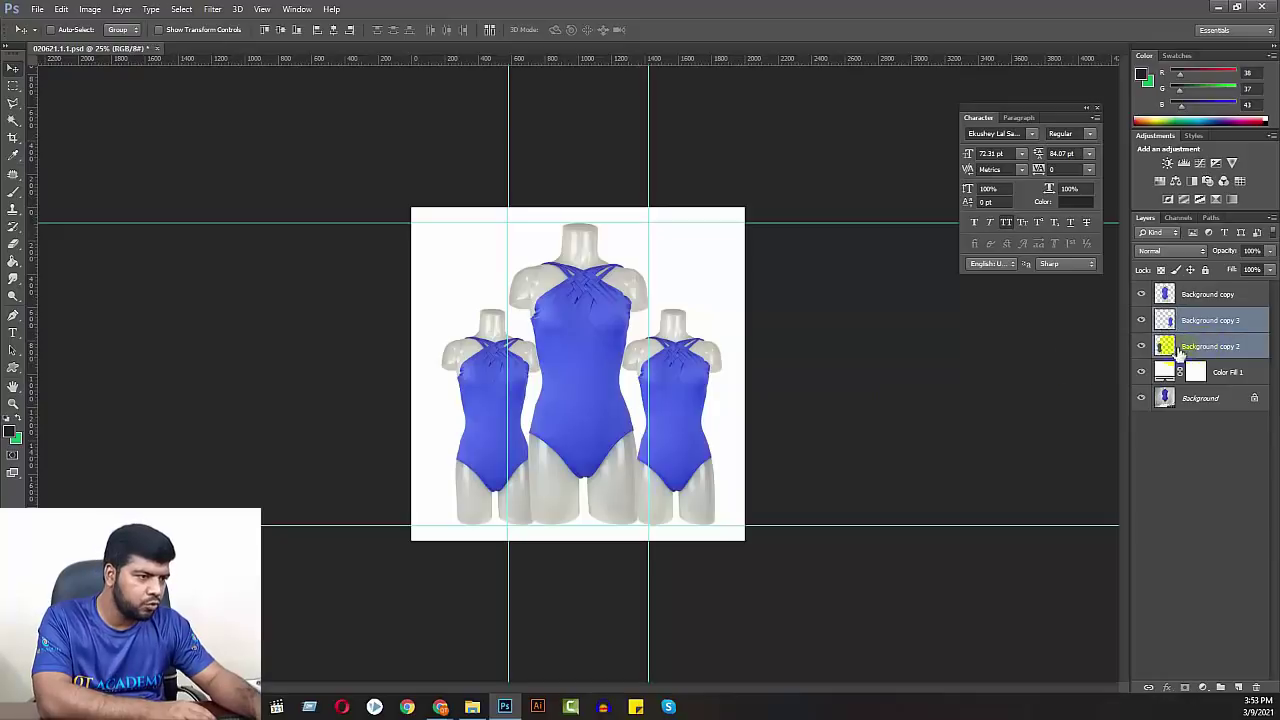
key(shift+Up)
key(shift+Up)
key(shift+Up)
key(shift+Up)
key(shift+Up)
key(shift+Up)
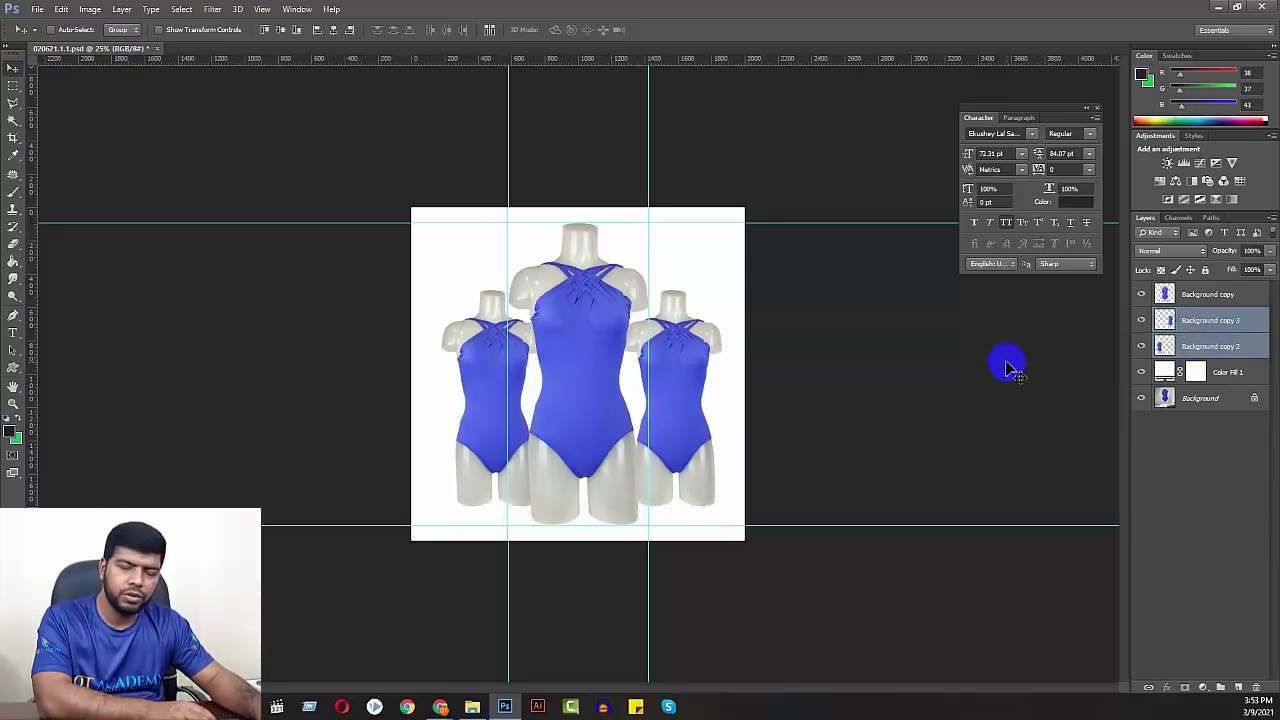
key(shift+Up)
key(shift+Up)
key(shift+Up)
key(shift+Up)
key(shift+Down)
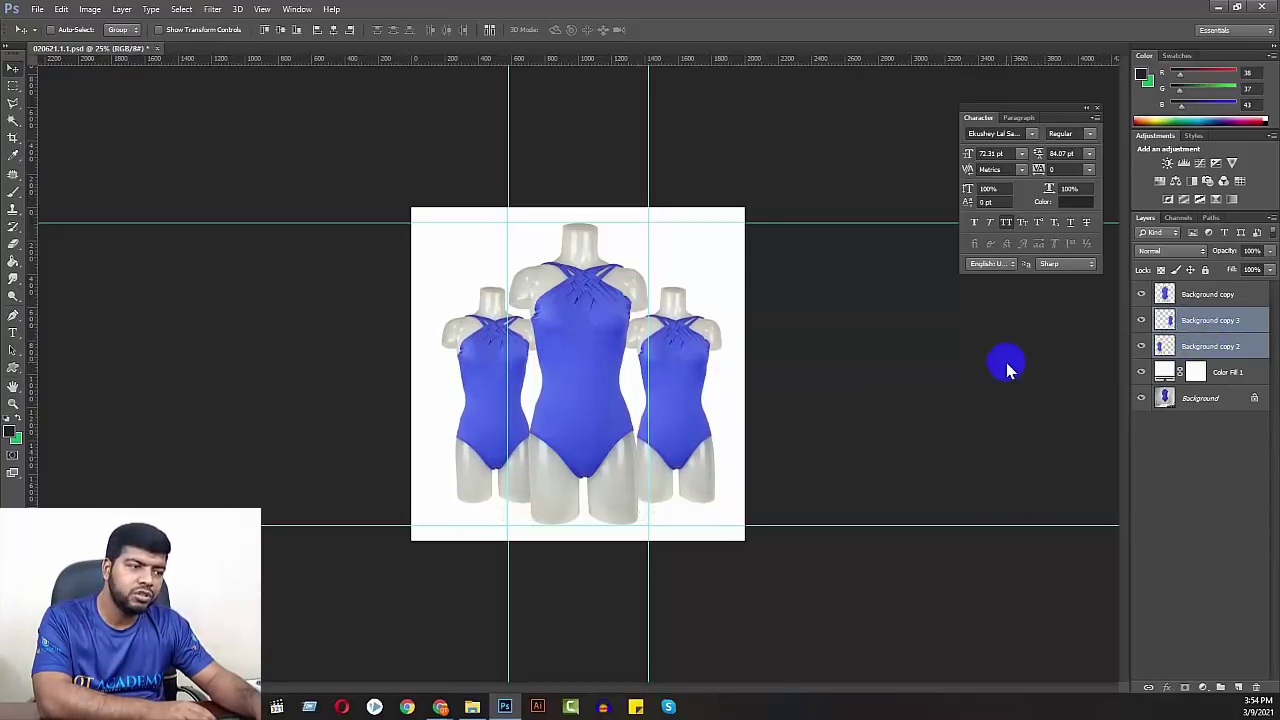
key(shift+Down)
key(shift+Down)
key(shift+Down)
key(shift+Down)
key(shift+Down)
key(shift+Up)
key(shift+Up)
key(shift+Up)
key(shift+Up)
key(shift+Up)
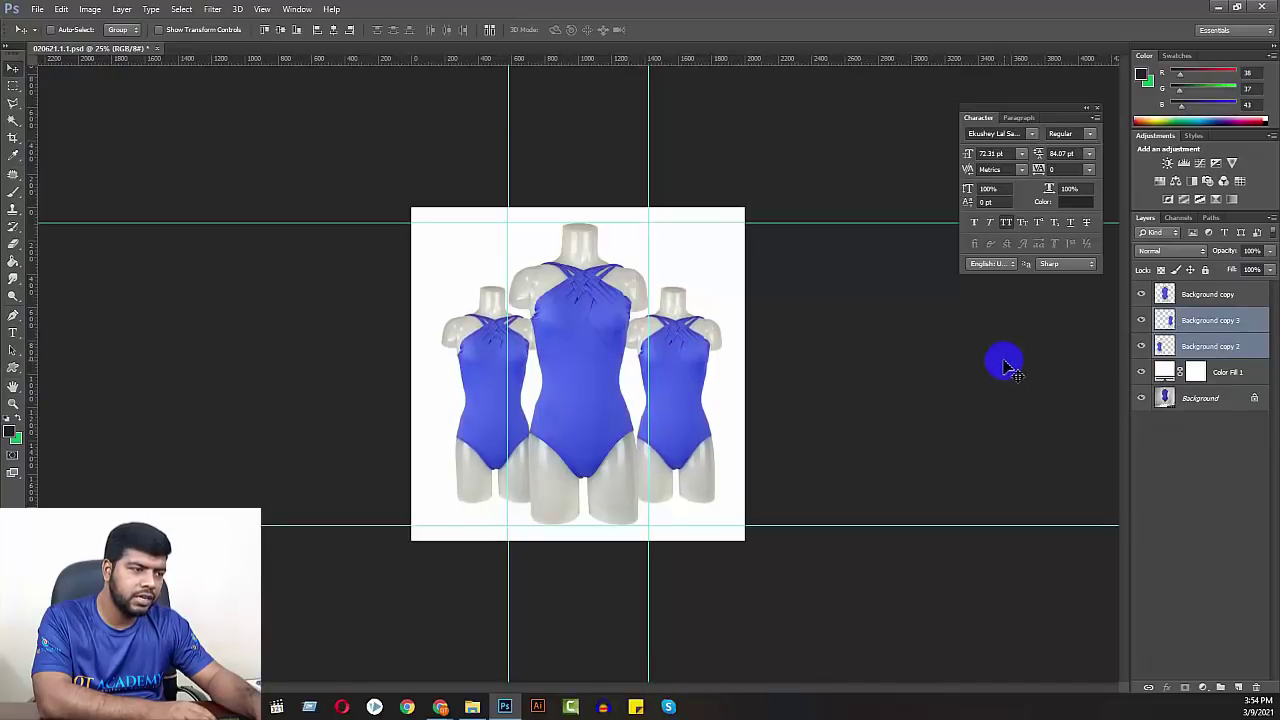
key(shift+Up)
key(shift+Up)
key(shift+Up)
key(shift+Up)
key(shift+Up)
key(shift+Up)
key(shift+Up)
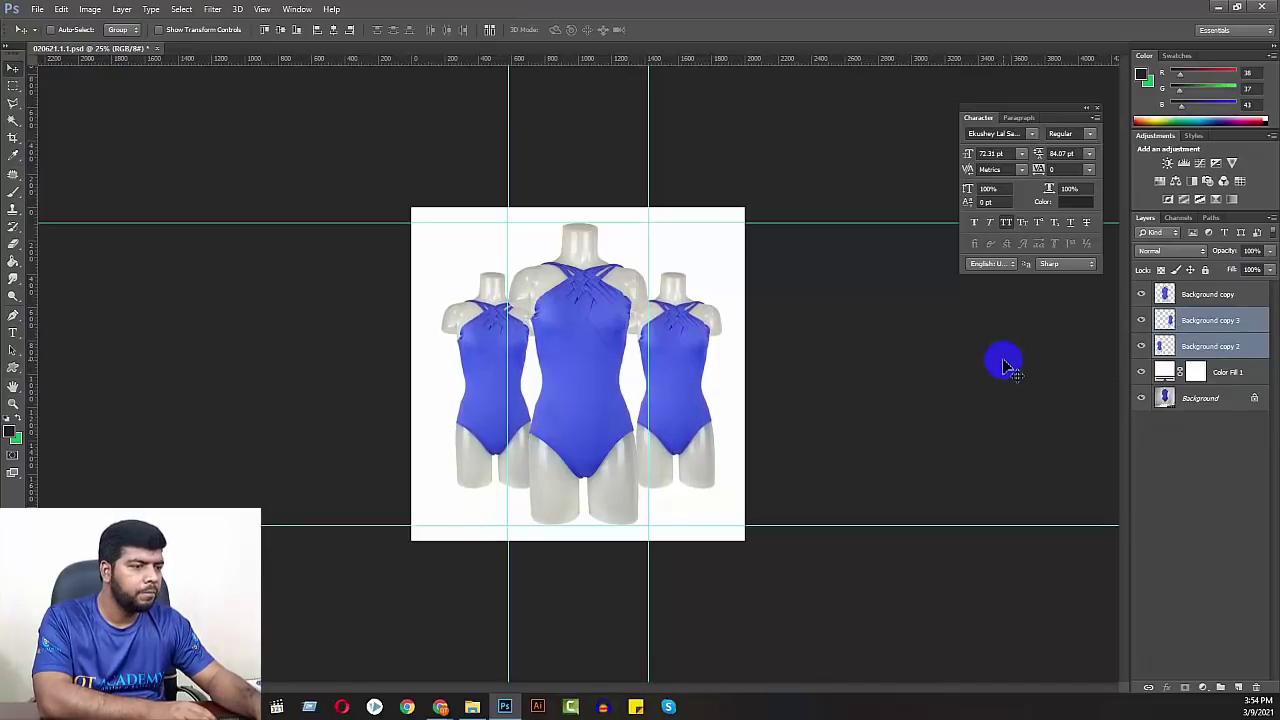
key(shift+Up)
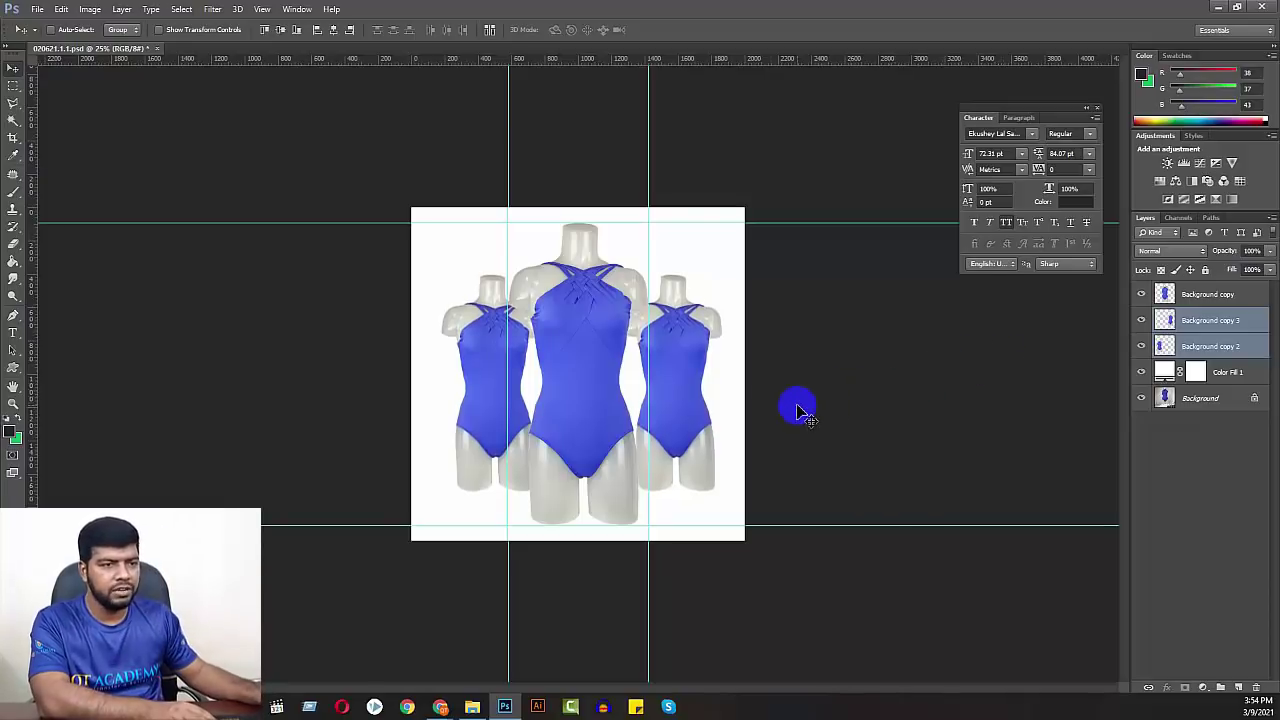
- Scale all three mannequin layers together to about 84%, then select the Color Fill 1 layer
ctrl+click(1213, 298)
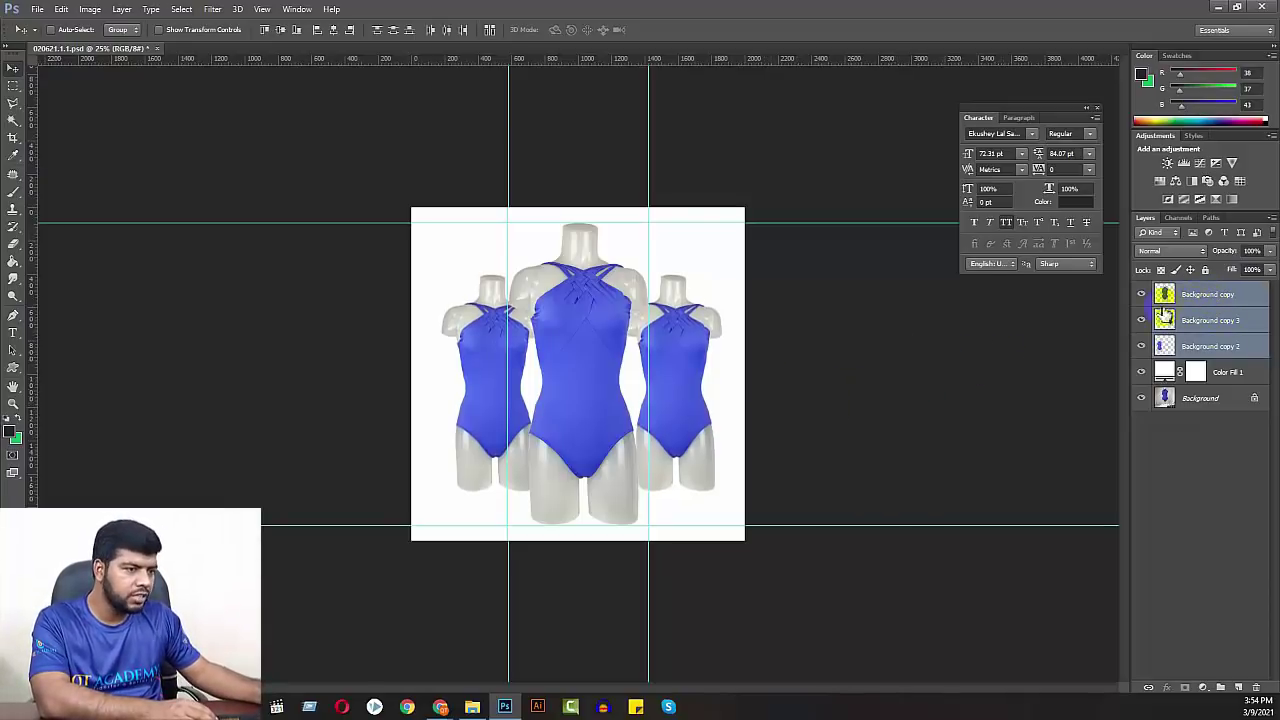
key(ctrl+t)
drag(718, 524, 707, 493)
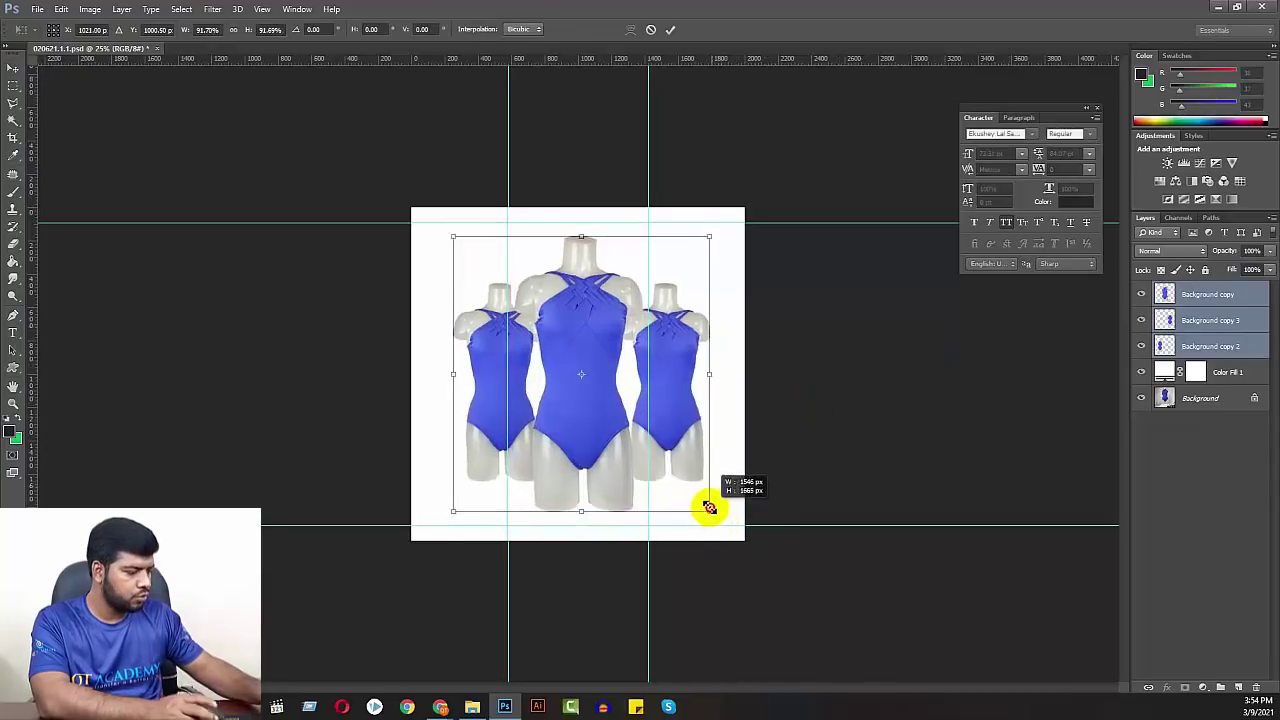
key(Return)
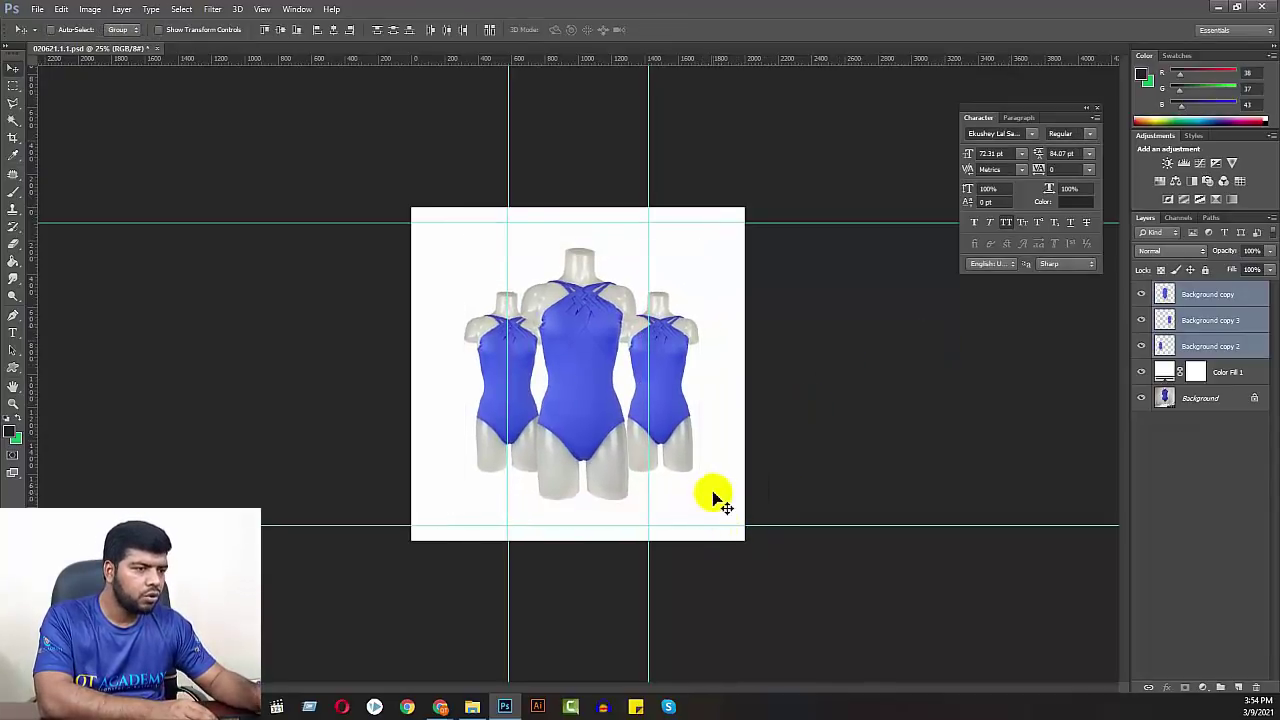
key(ctrl+plus)
key(ctrl+plus)
key(ctrl+plus)
drag(720, 514, 703, 372)
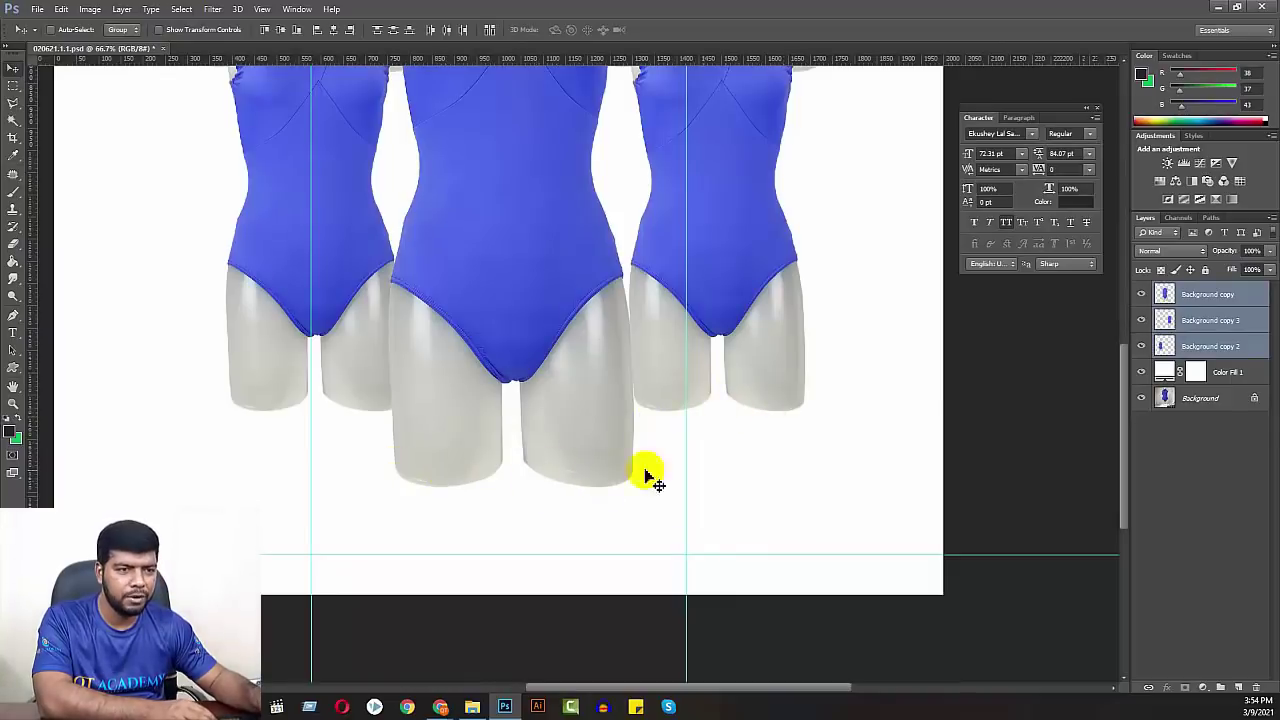
click(1203, 373)
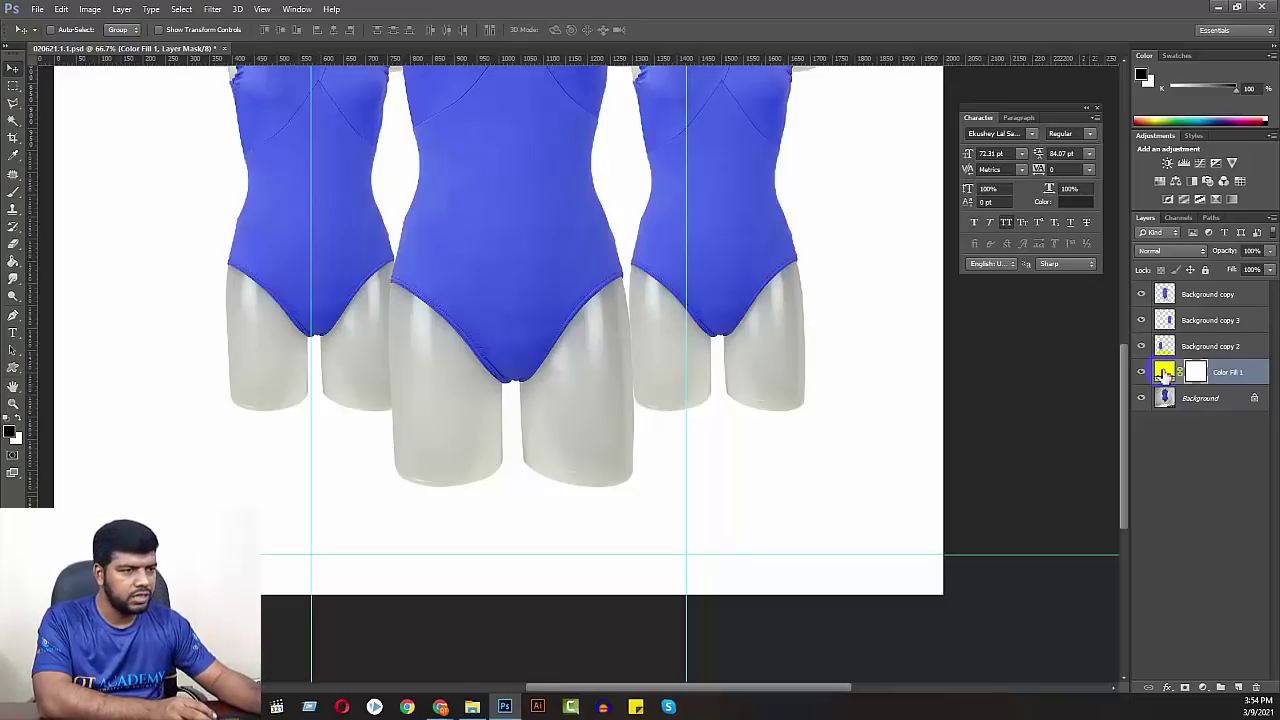
key(ctrl+minus)
key(ctrl+minus)
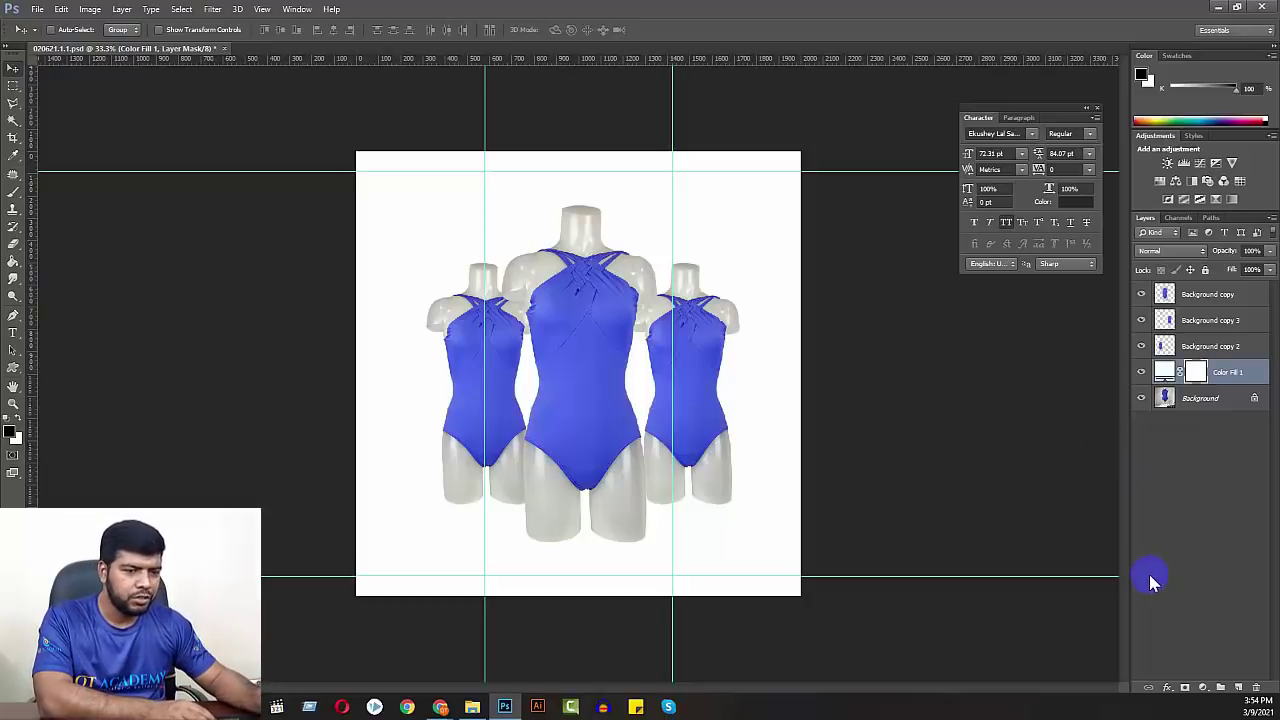
- Add a new Layer 1 above Color Fill 1 and fill it dark with the Paint Bucket
click(1238, 688)
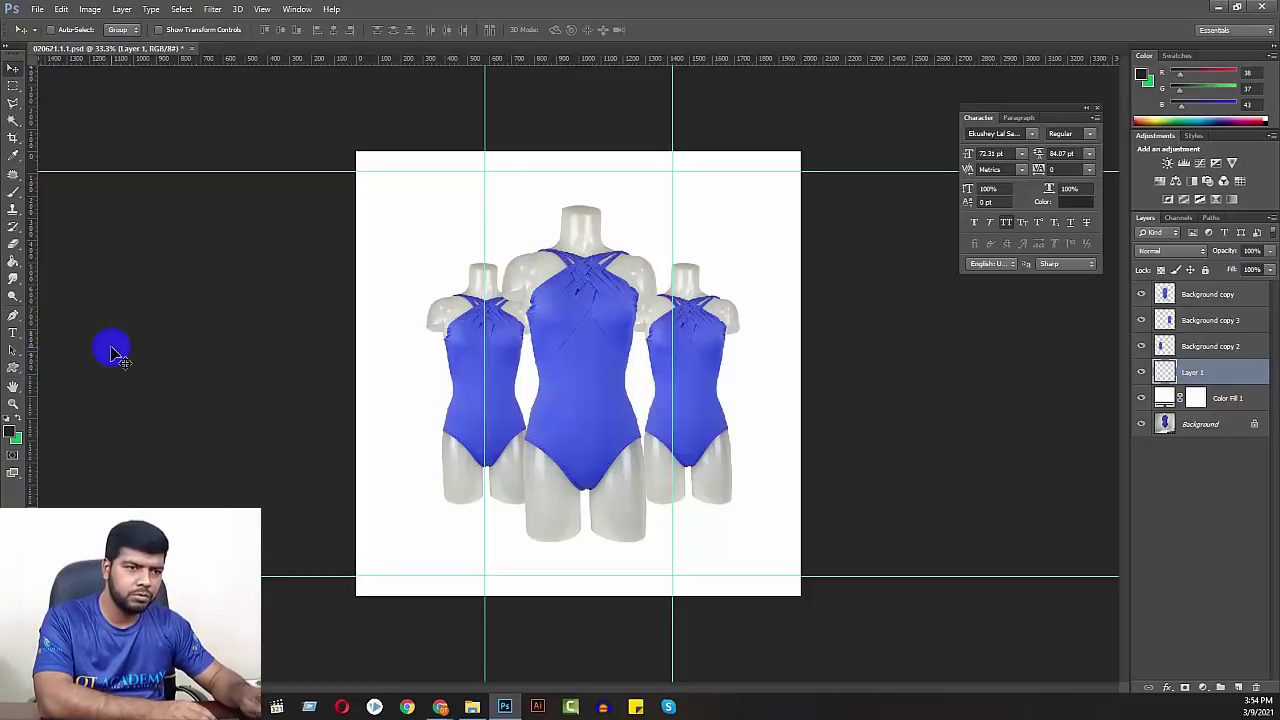
click(1176, 372)
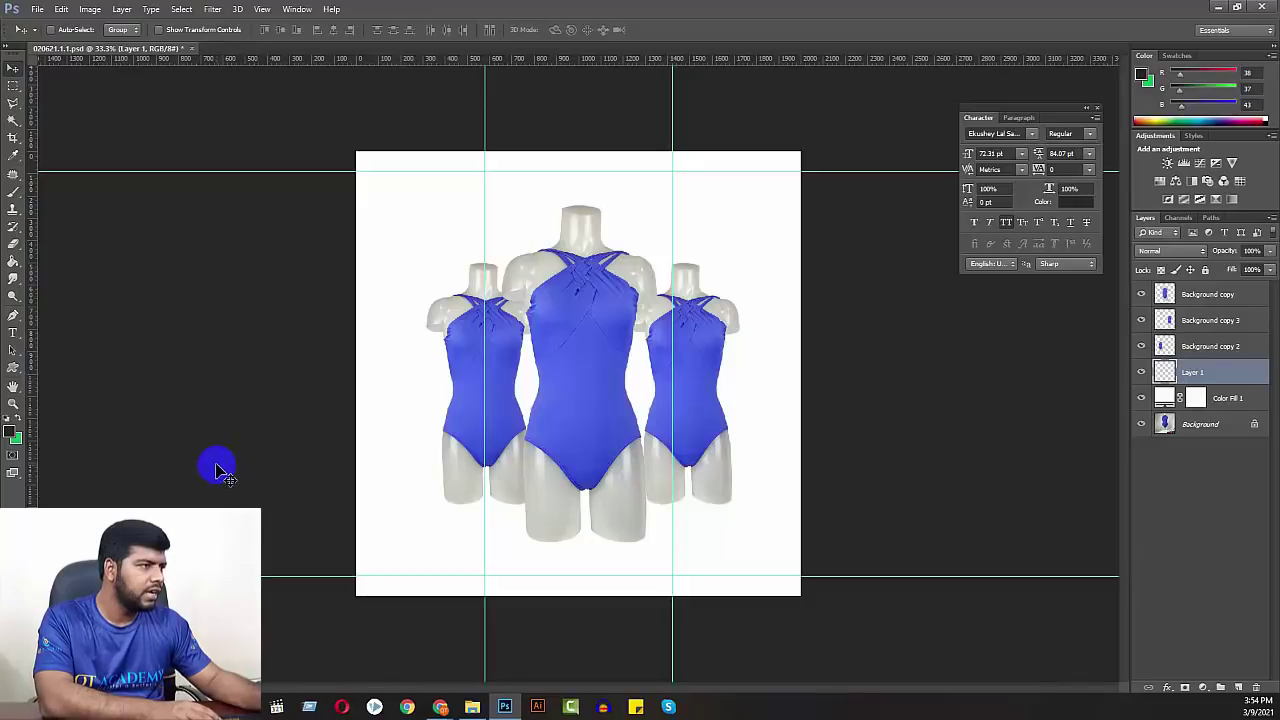
key(g)
right_click(13, 261)
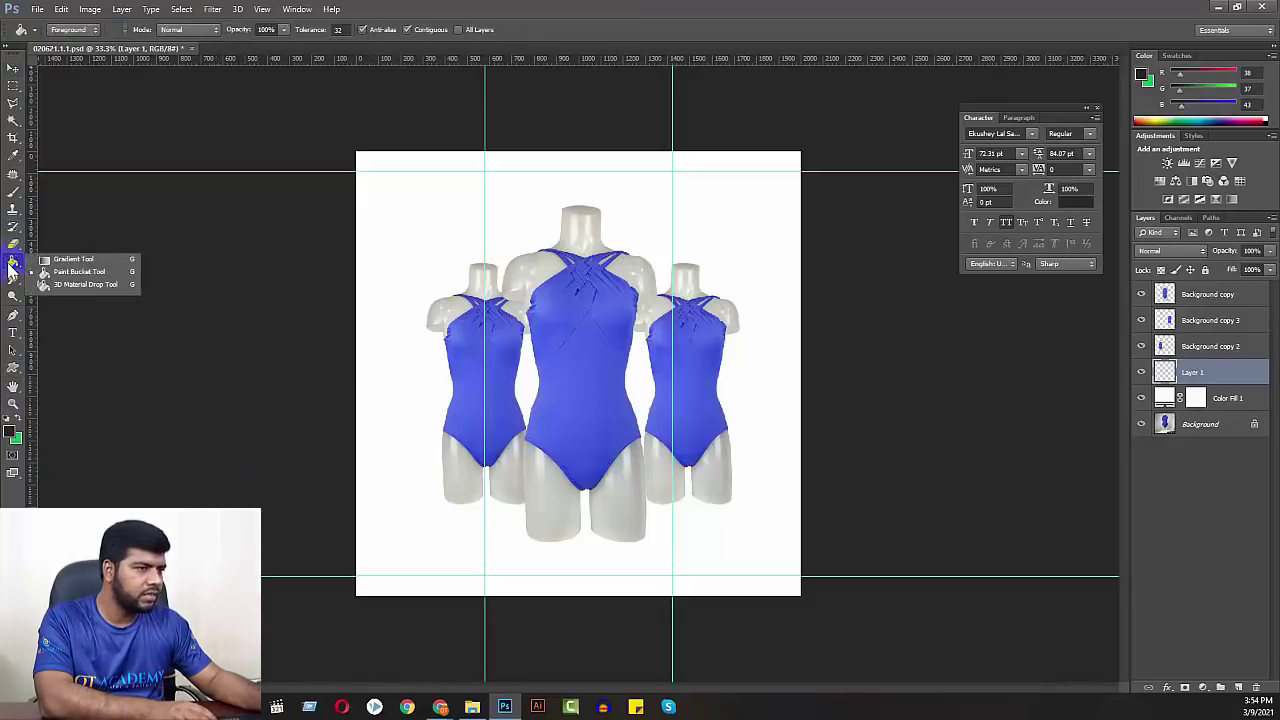
click(75, 278)
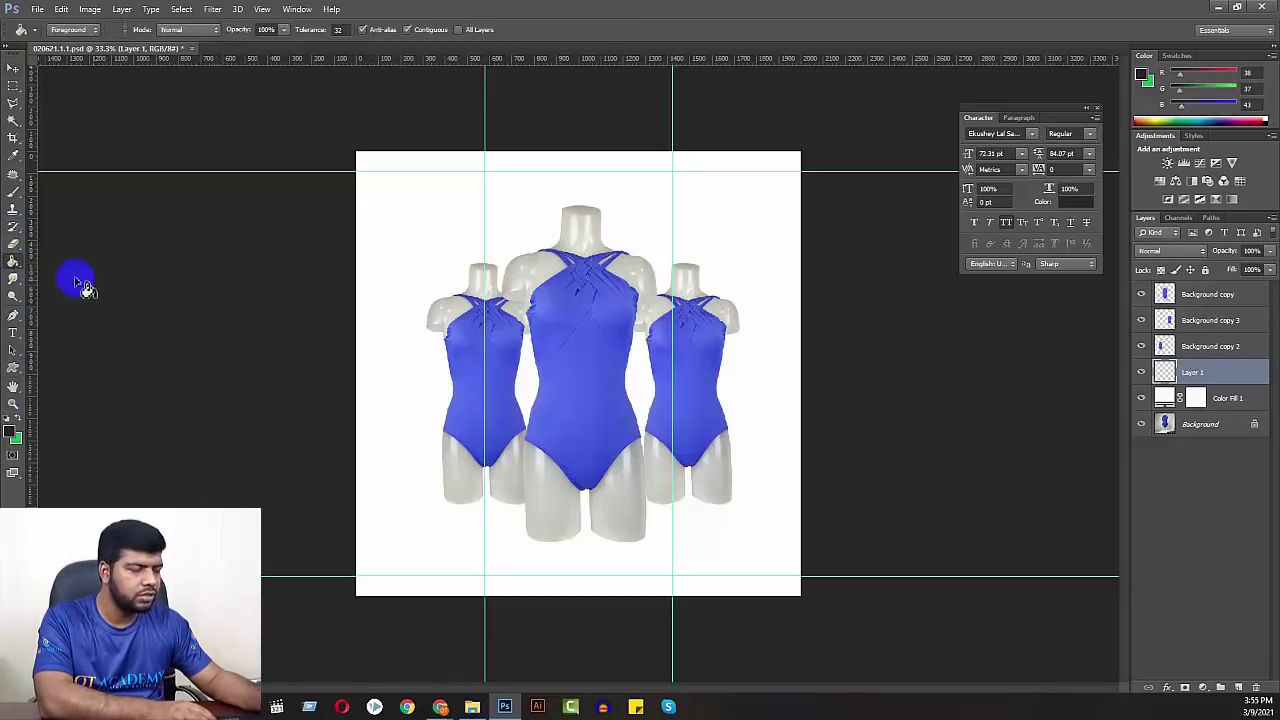
click(624, 430)
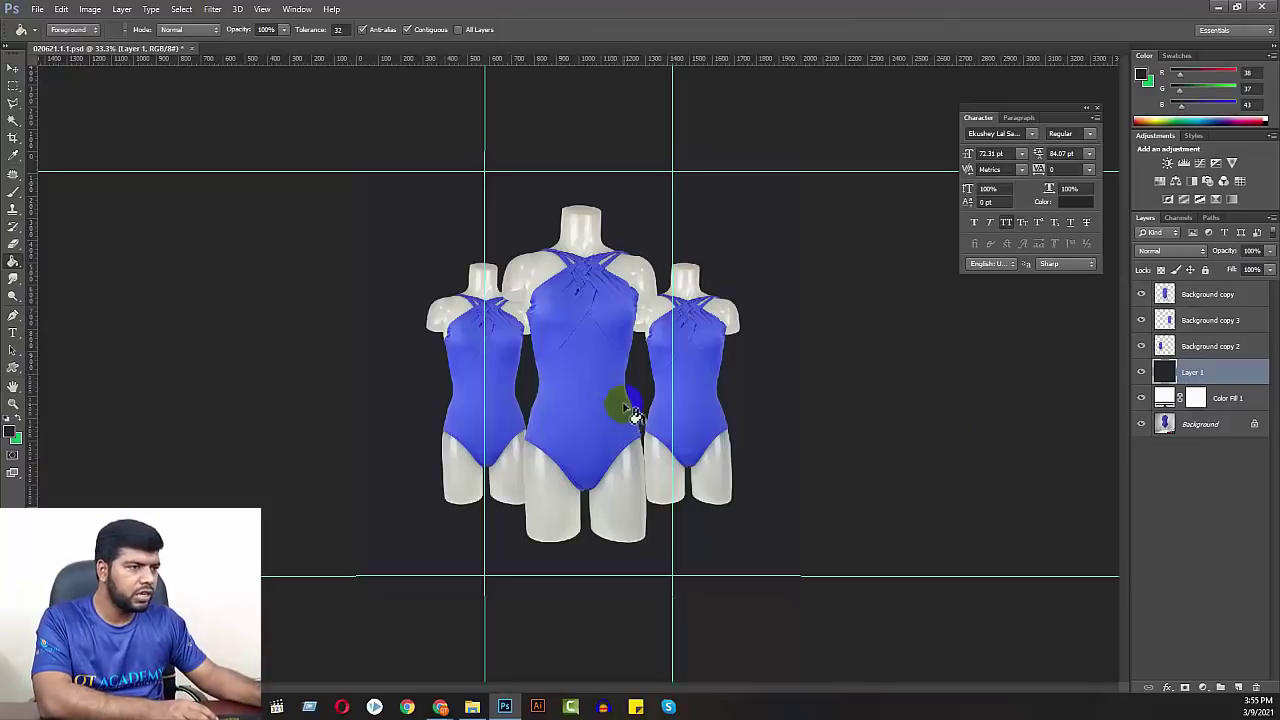
- Squash the dark fill into a strip across the bottom of the canvas
key(ctrl+t)
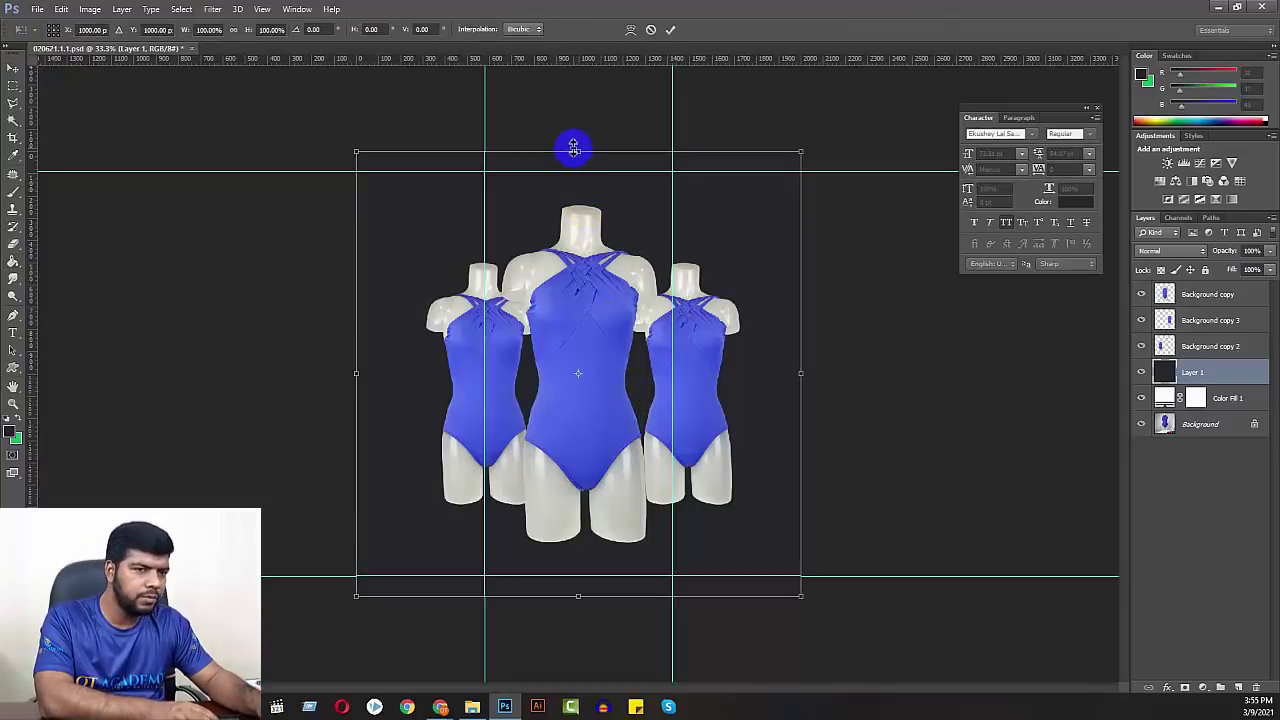
drag(573, 148, 575, 470)
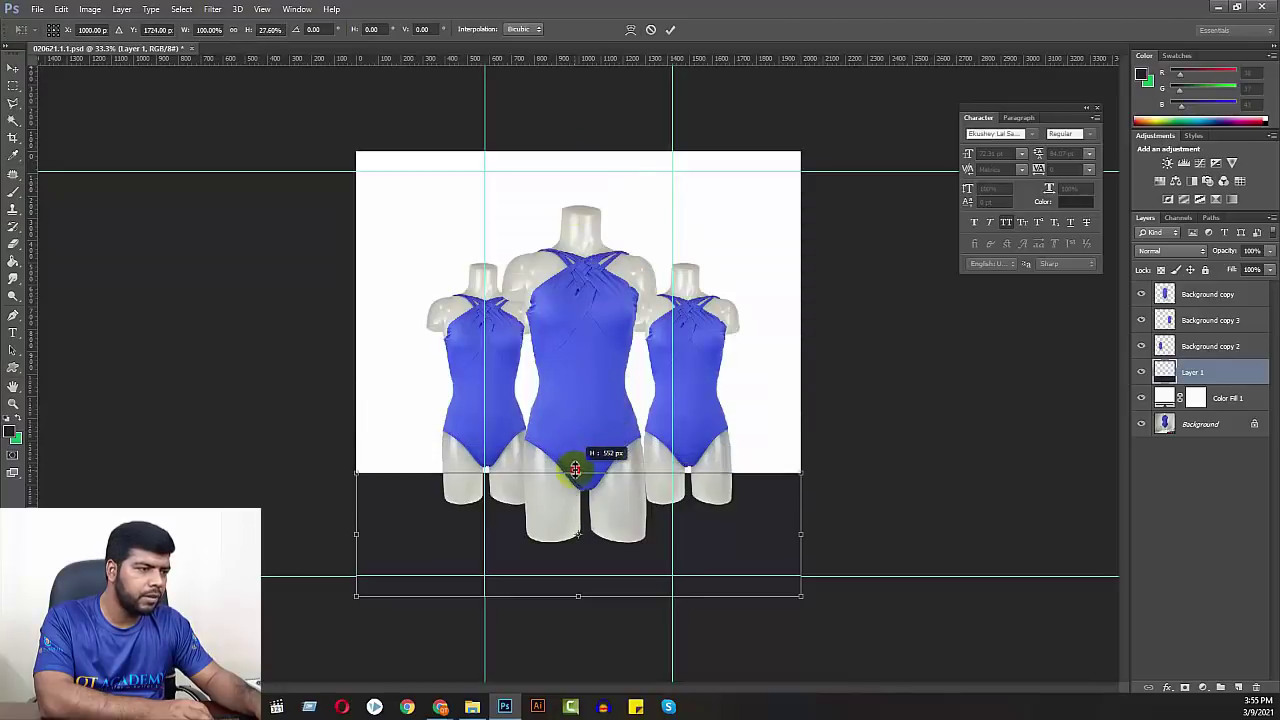
drag(575, 469, 576, 466)
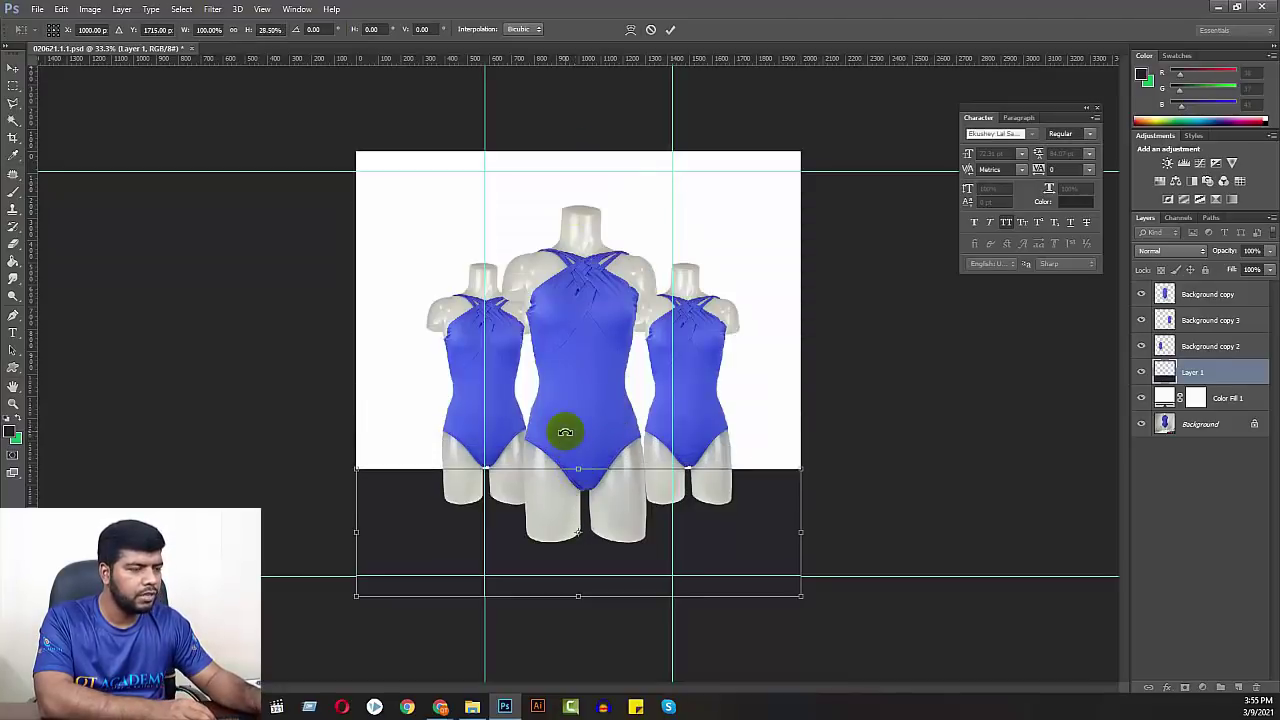
key(Return)
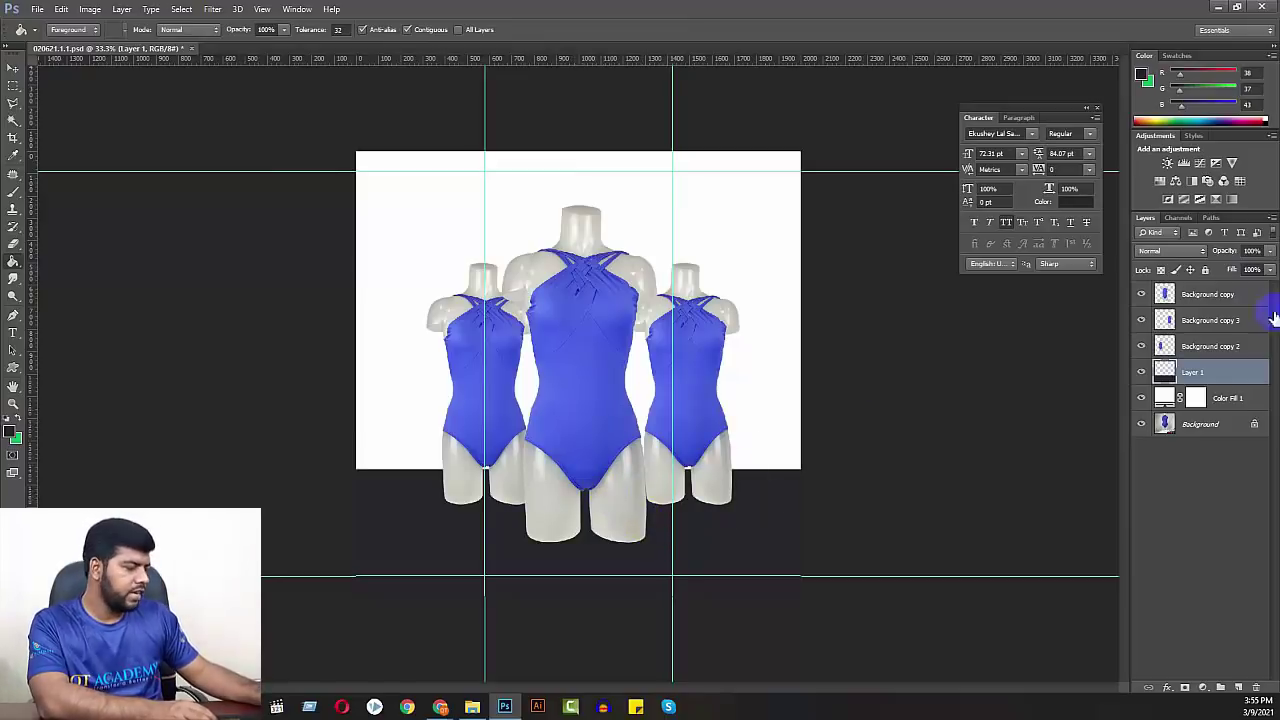
- Duplicate the dark strip and stretch the copy to cover the whole canvas
key(ctrl+j)
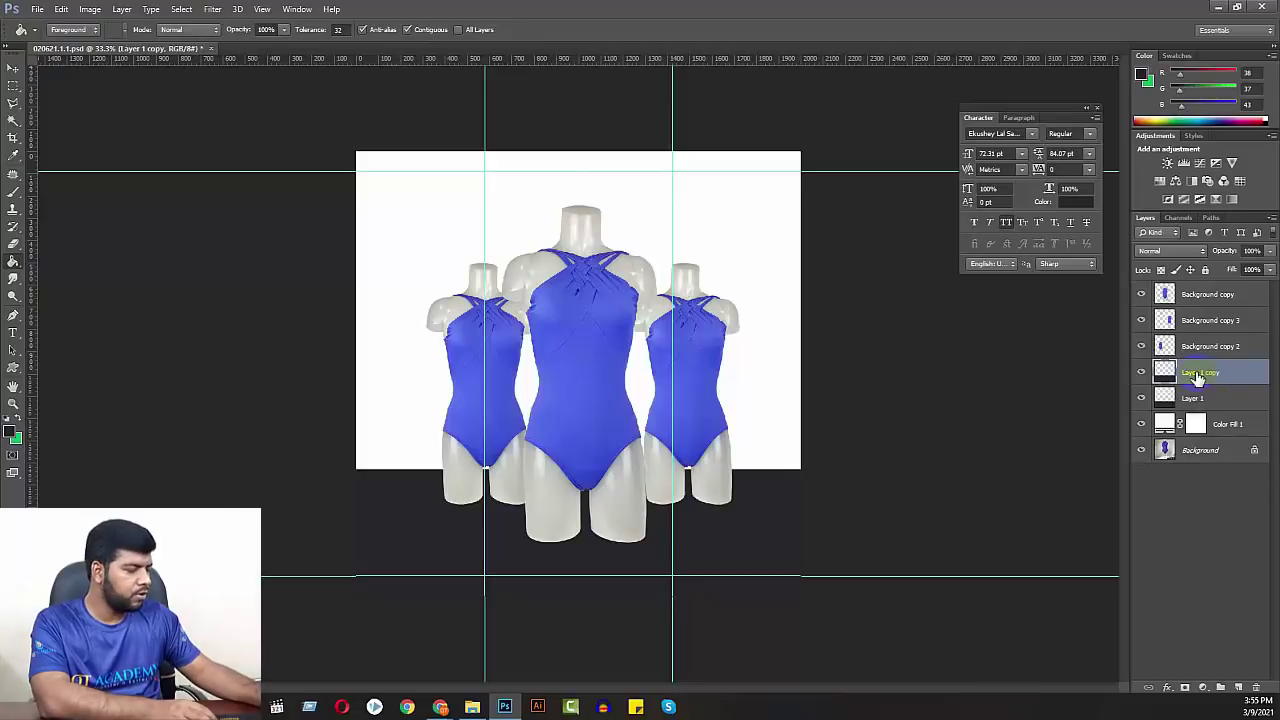
key(ctrl+t)
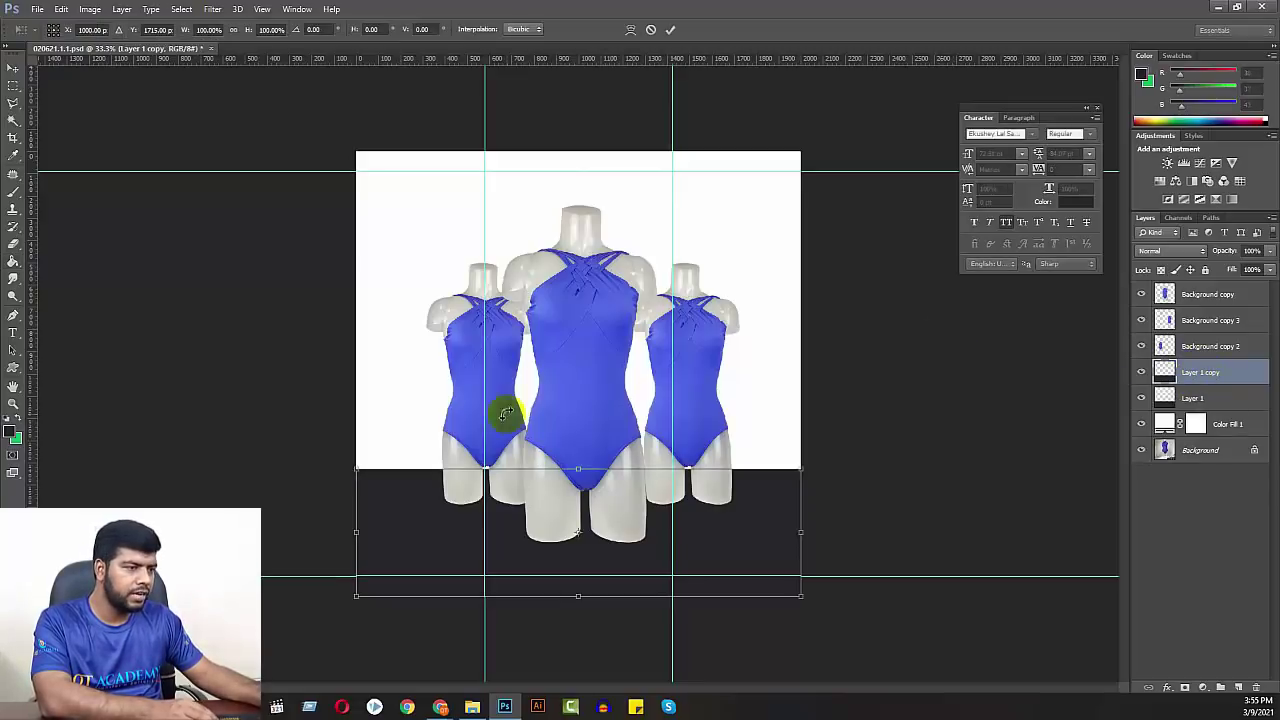
drag(579, 467, 620, 175)
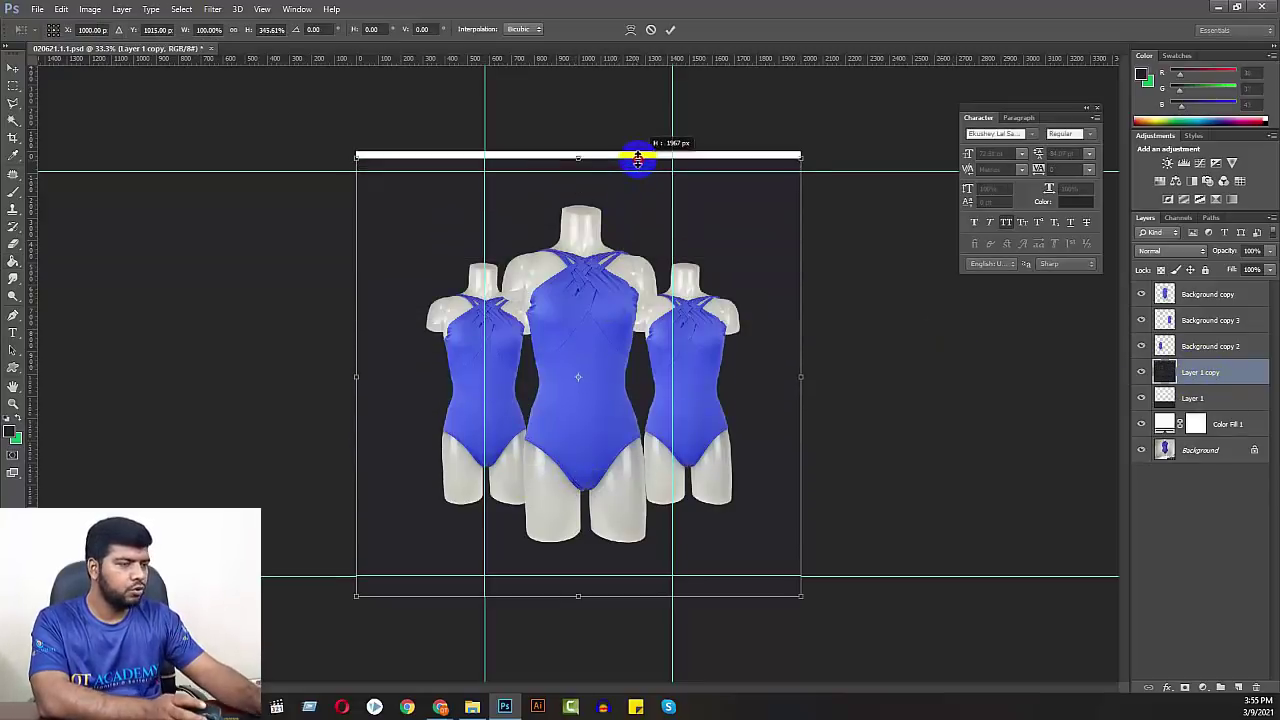
key(Return)
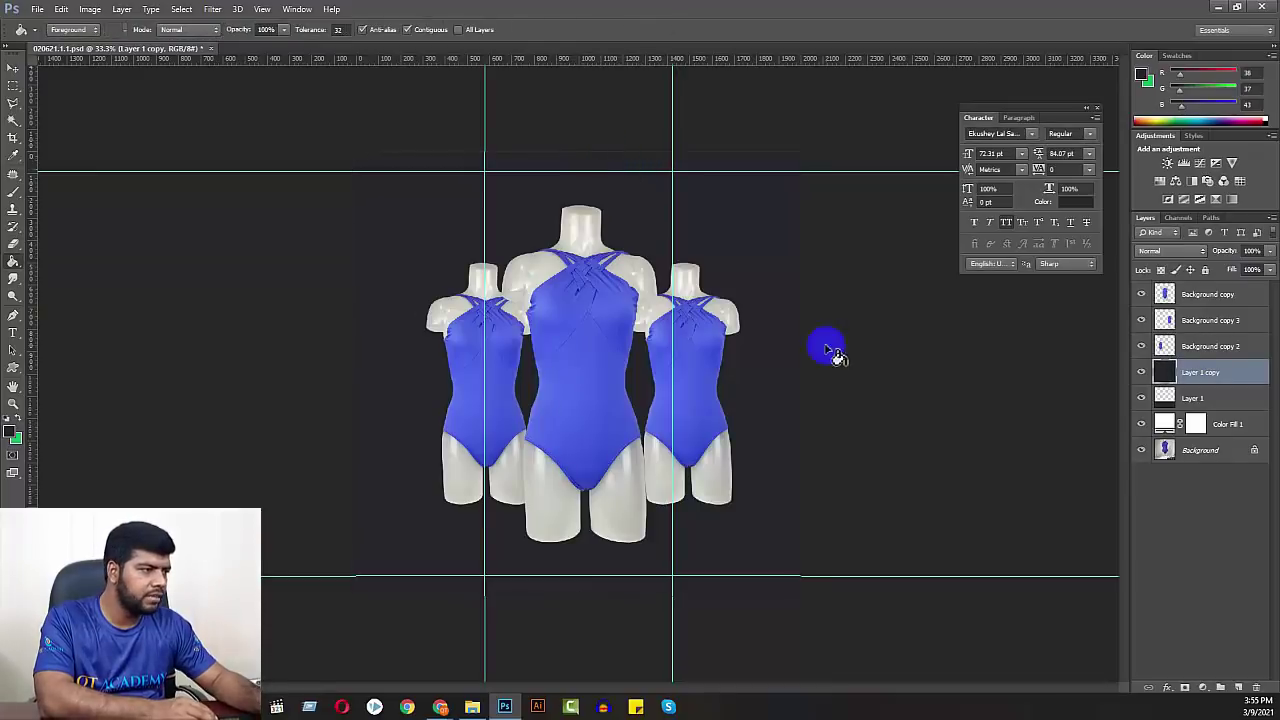
- Fill the copied layer with a lighter grey, #45444b, using the Paint Bucket
click(12, 432)
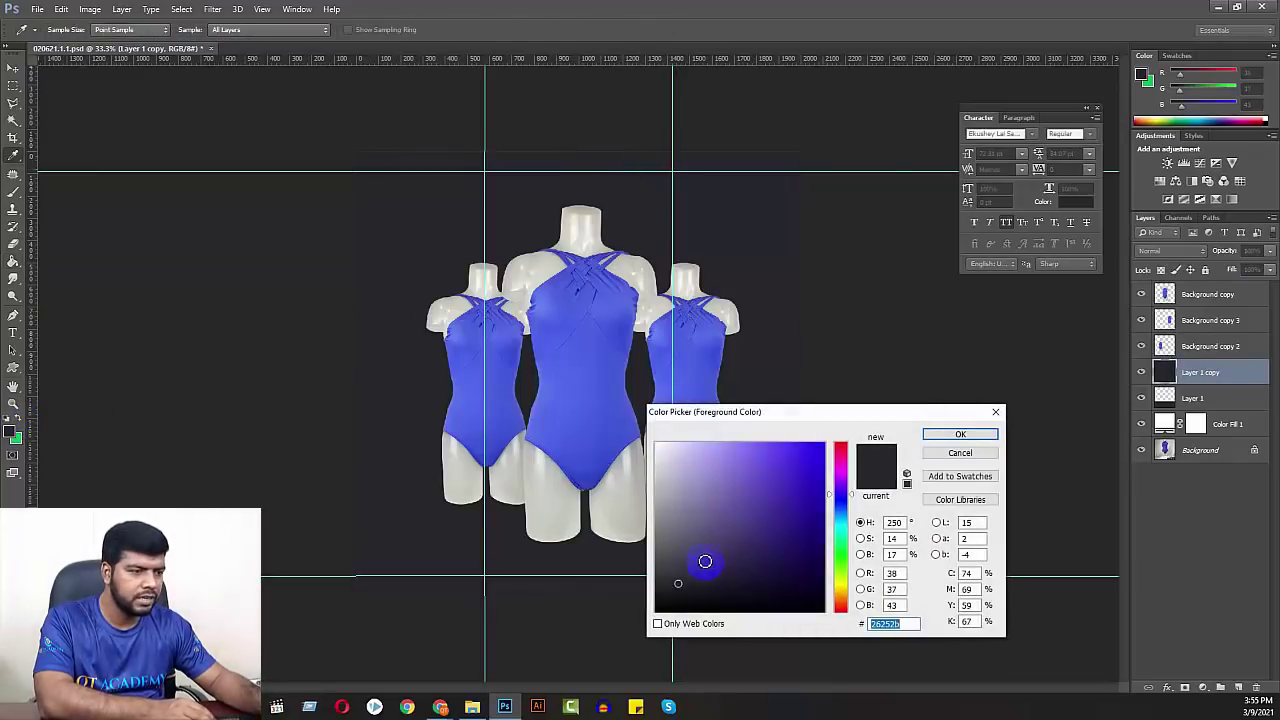
click(673, 570)
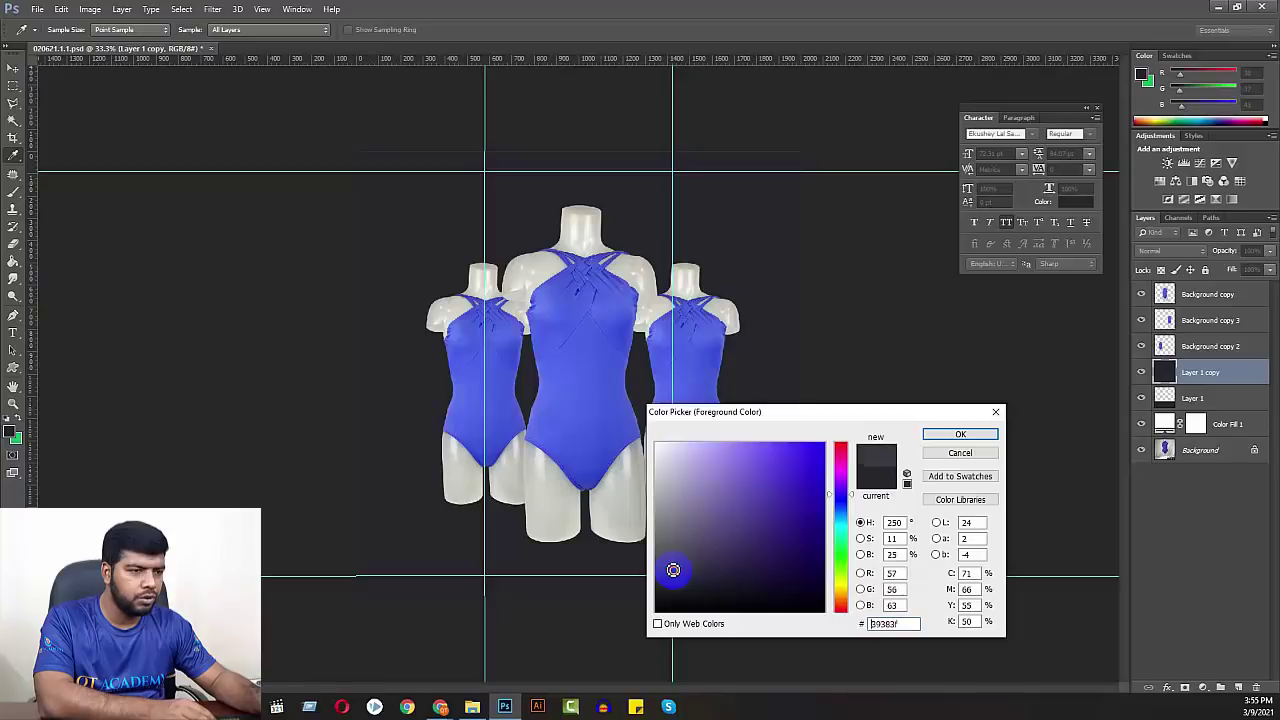
click(985, 434)
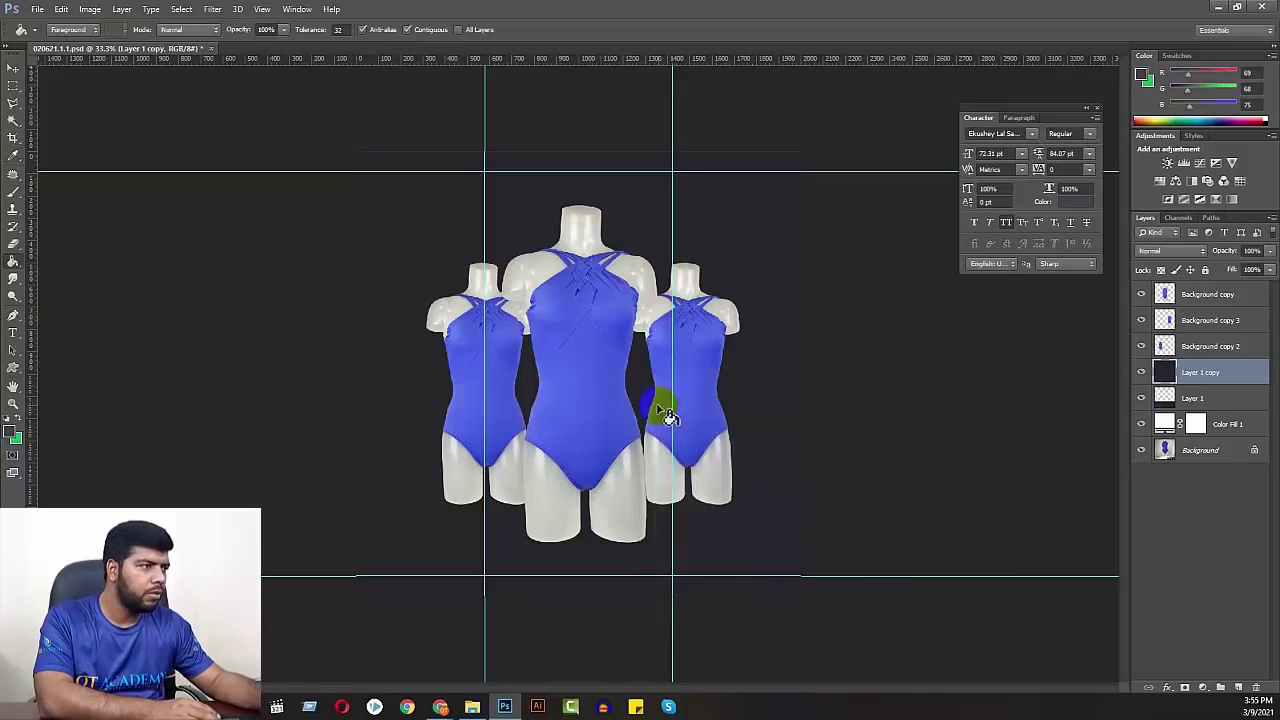
right_click(12, 262)
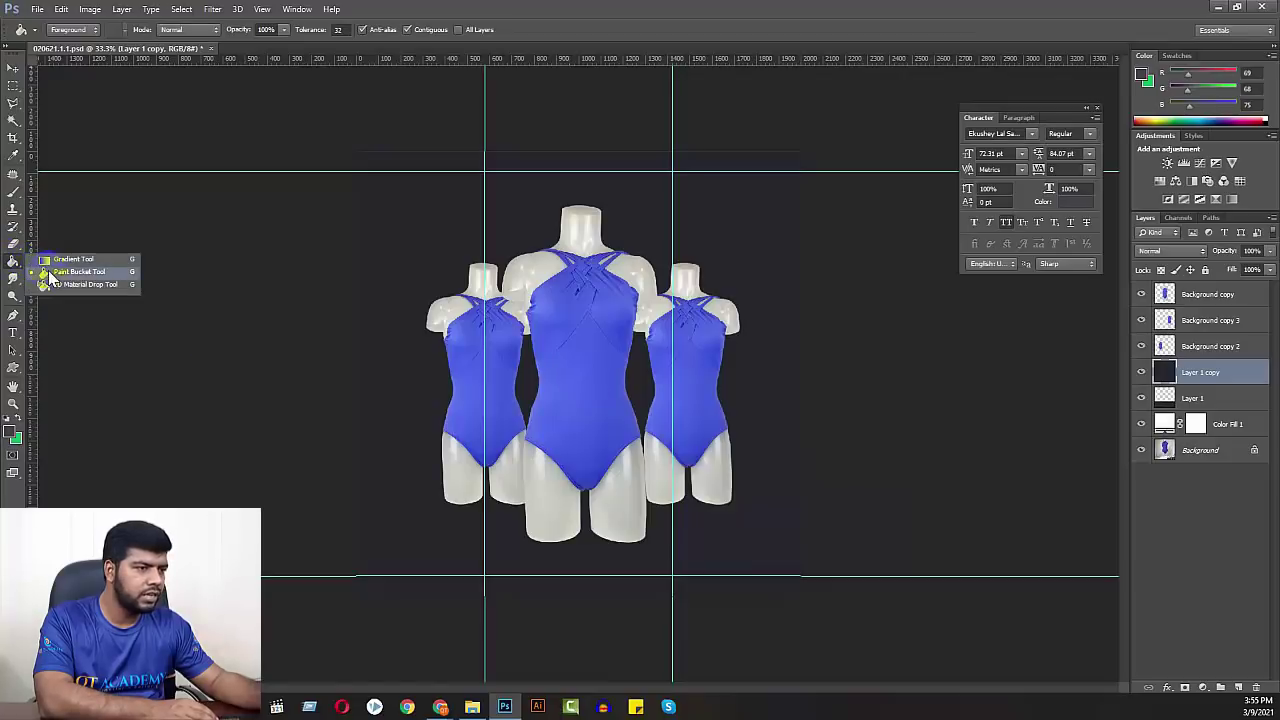
click(114, 277)
click(622, 370)
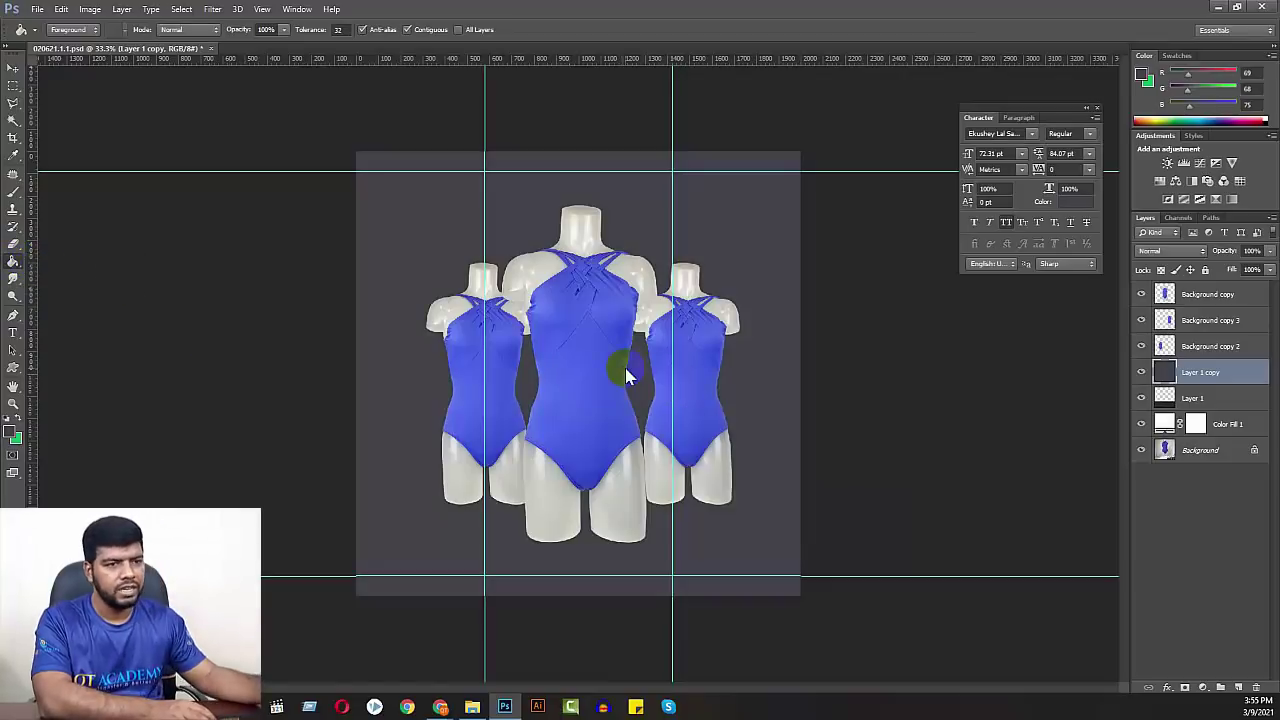
- Place a horizontal guide across the mannequins' hips using Layer 1's selection
click(1187, 400)
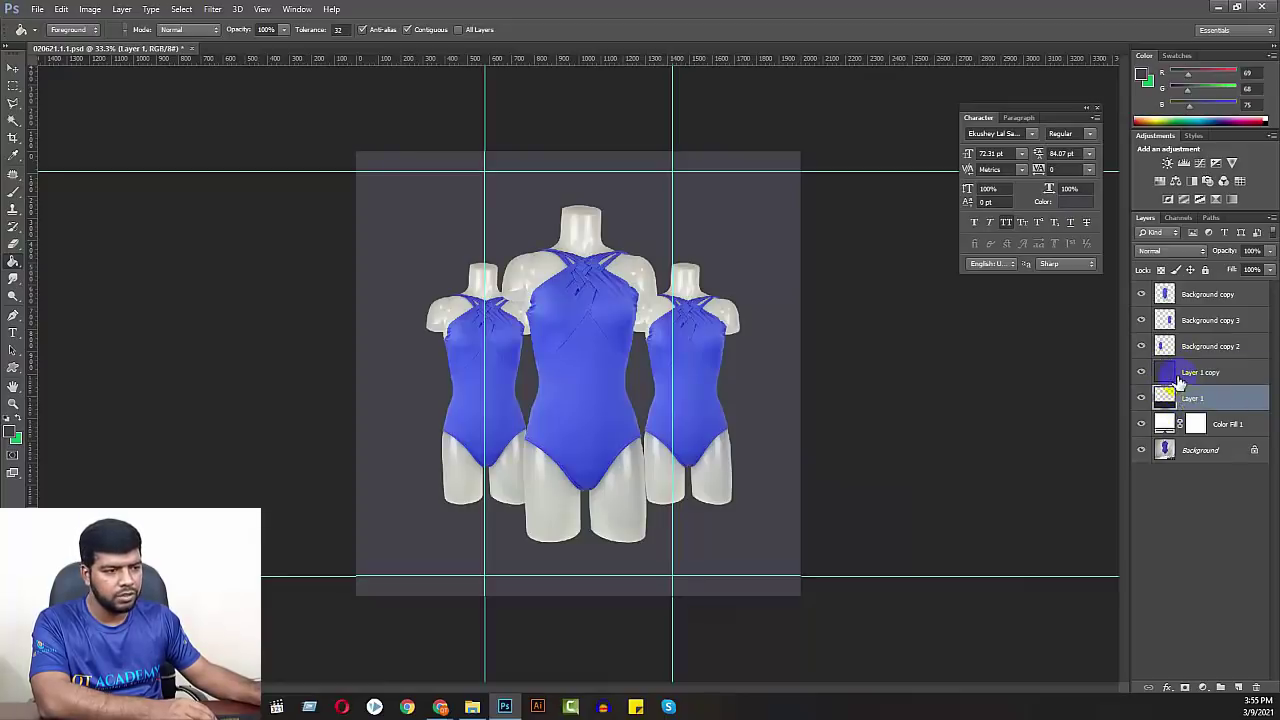
ctrl+click(1165, 398)
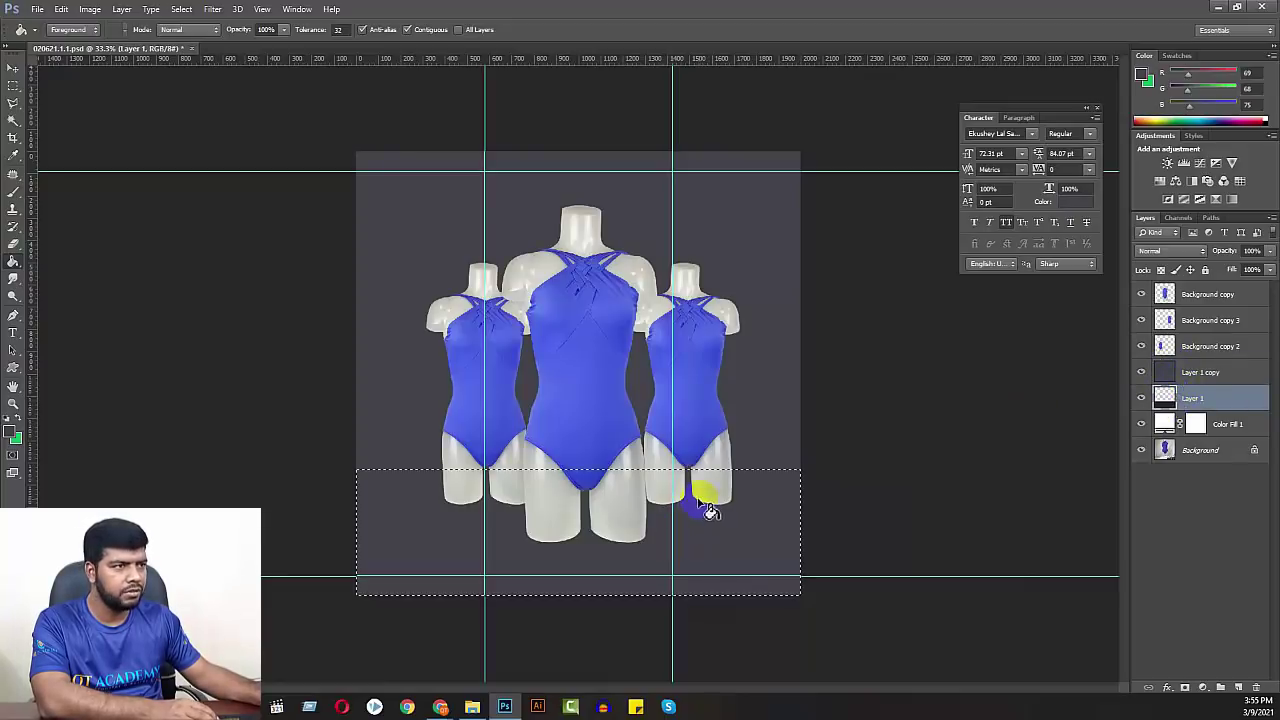
drag(587, 62, 655, 468)
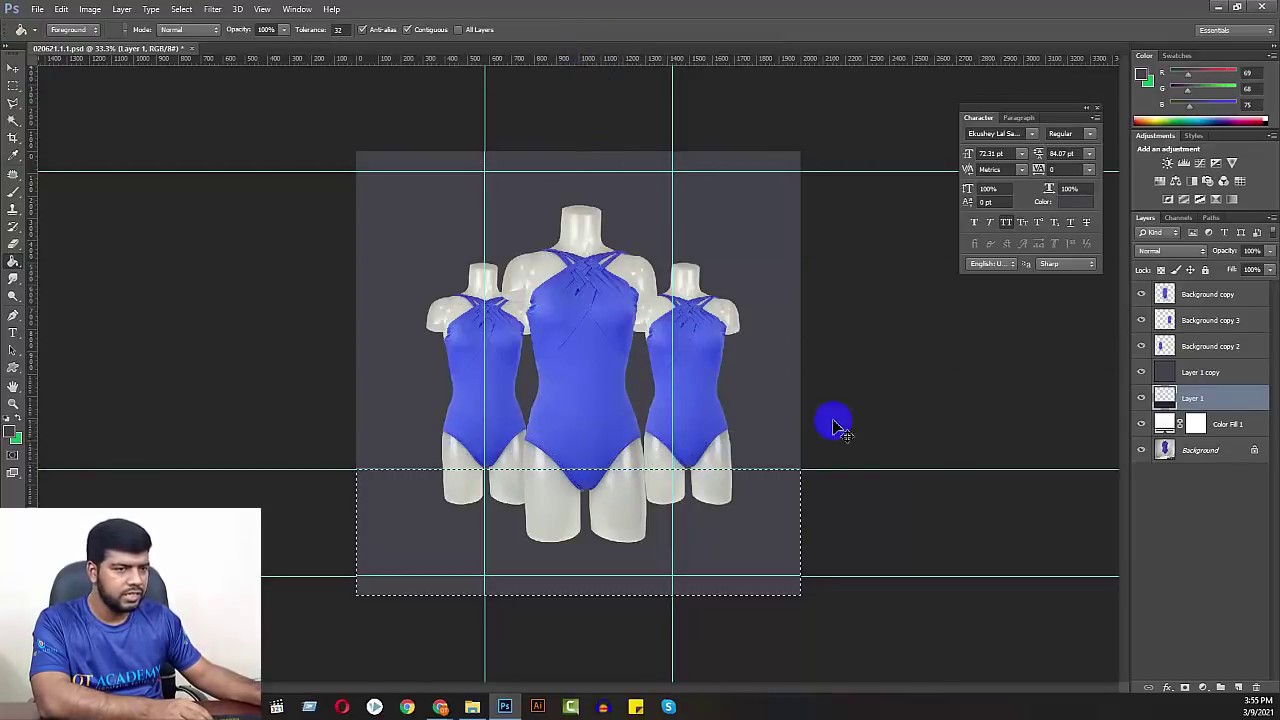
key(ctrl+d)
- Shorten the Layer 1 copy wall rectangle up to the guide, then hide the guides
click(1183, 372)
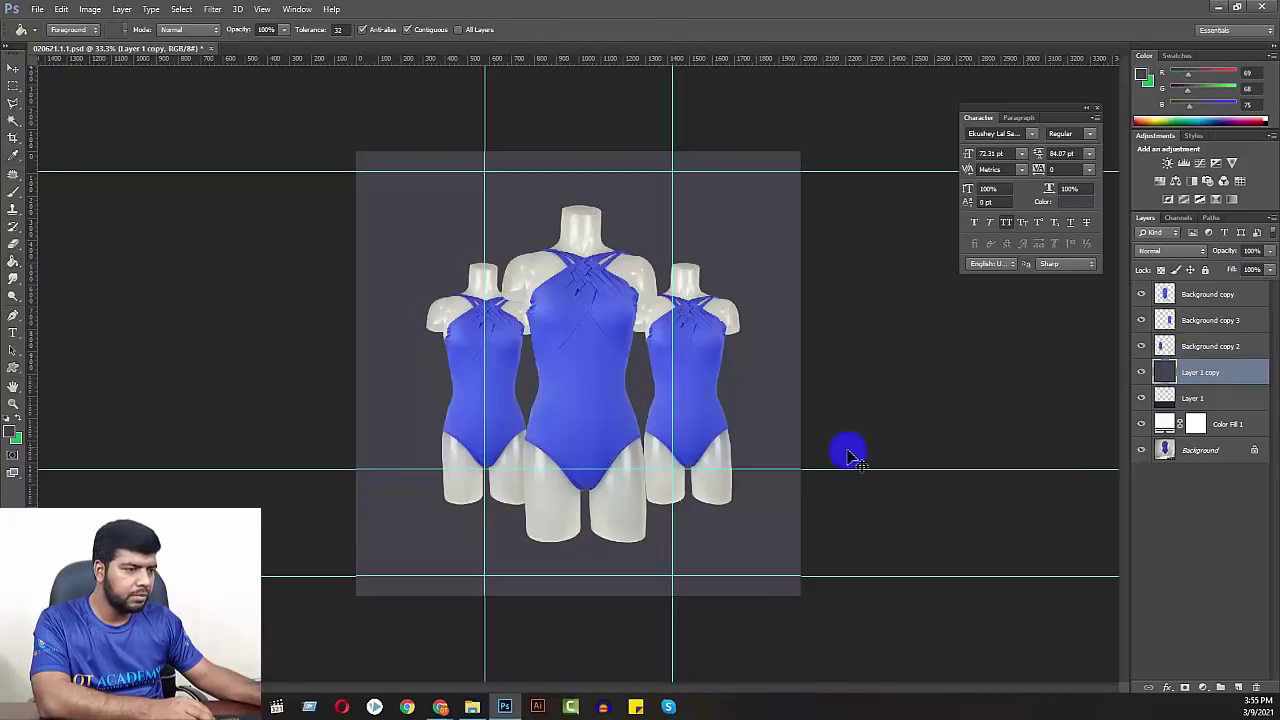
key(ctrl+t)
drag(571, 598, 604, 478)
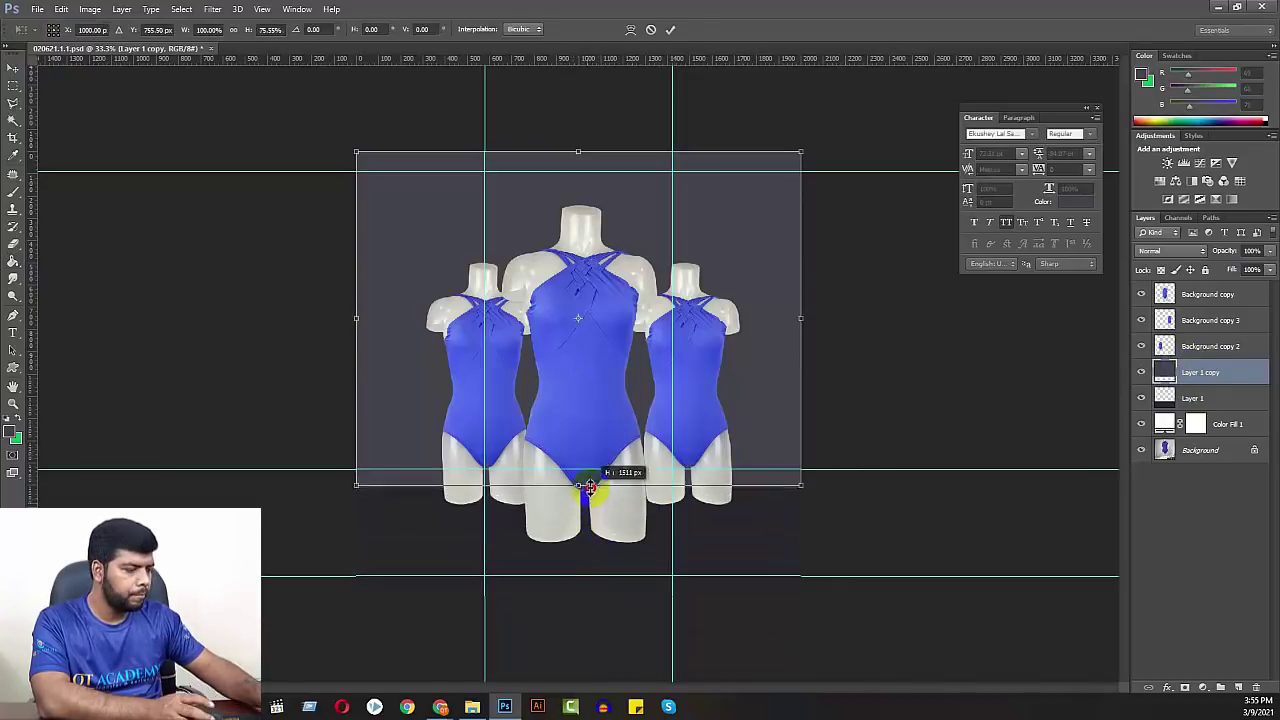
key(Return)
key(g)
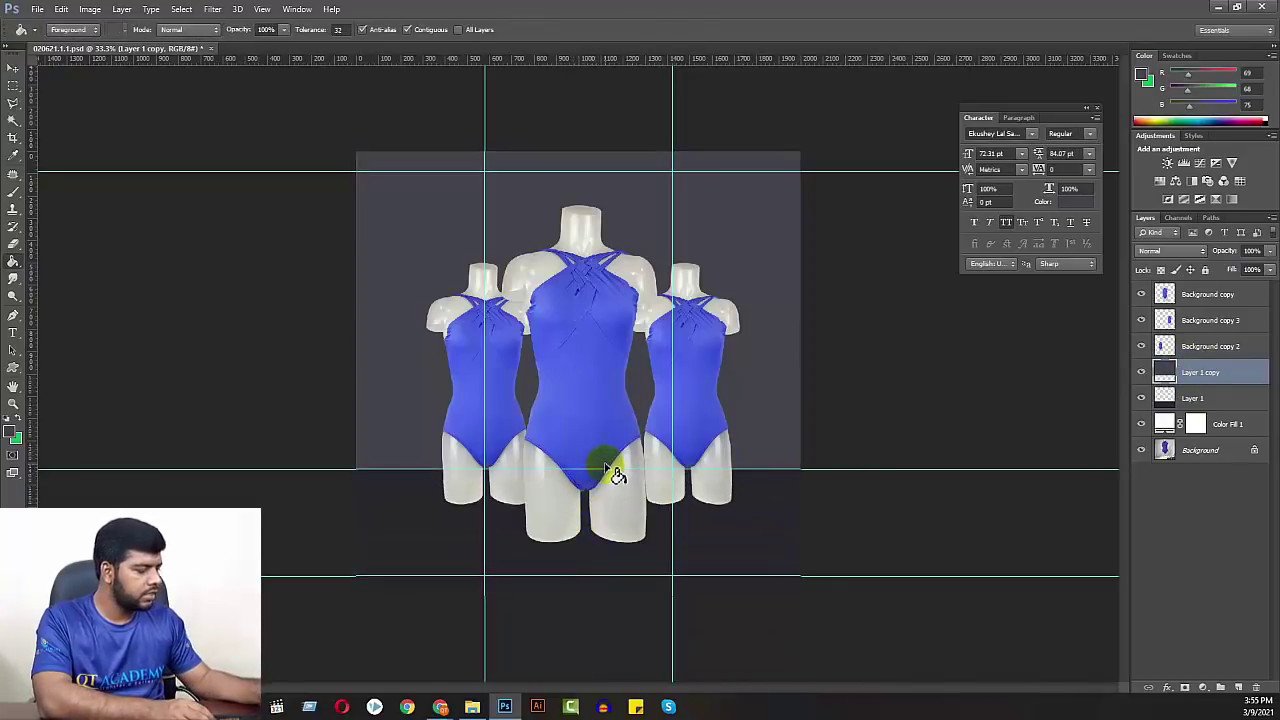
key(ctrl+semicolon)
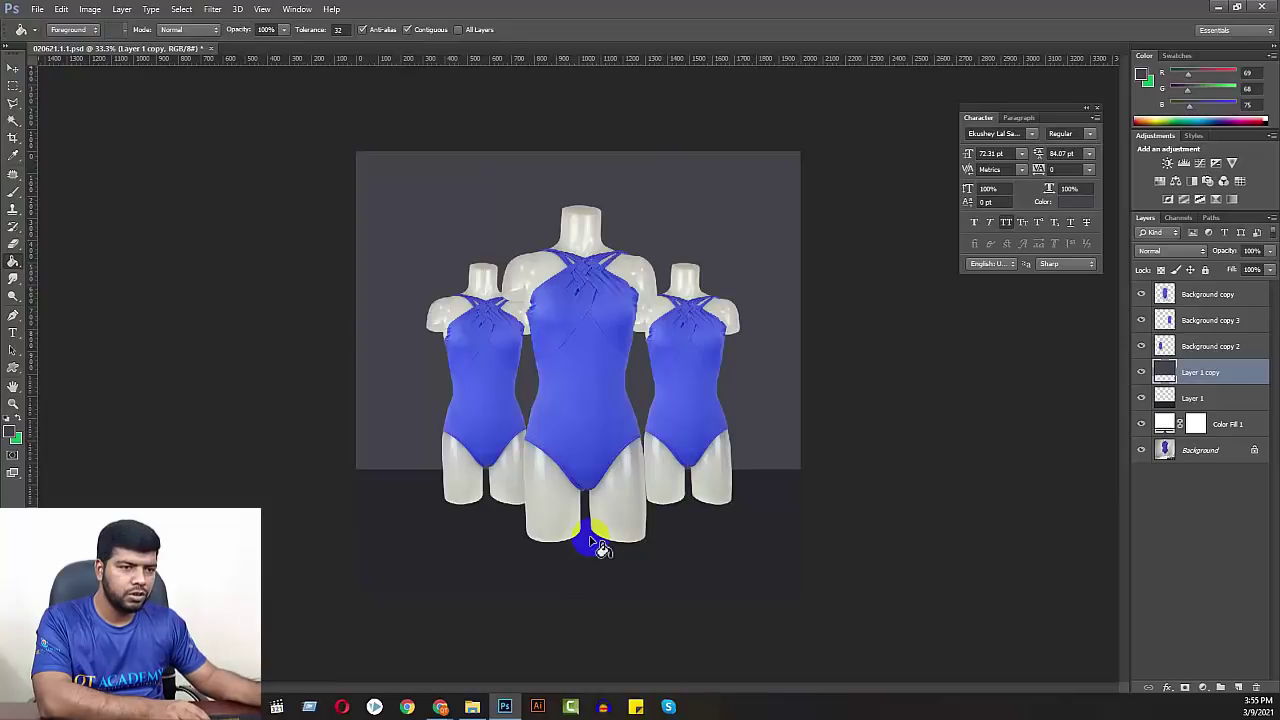
- Refill the Layer 1 copy wall area with dark grey R49 G46 B53
click(1190, 402)
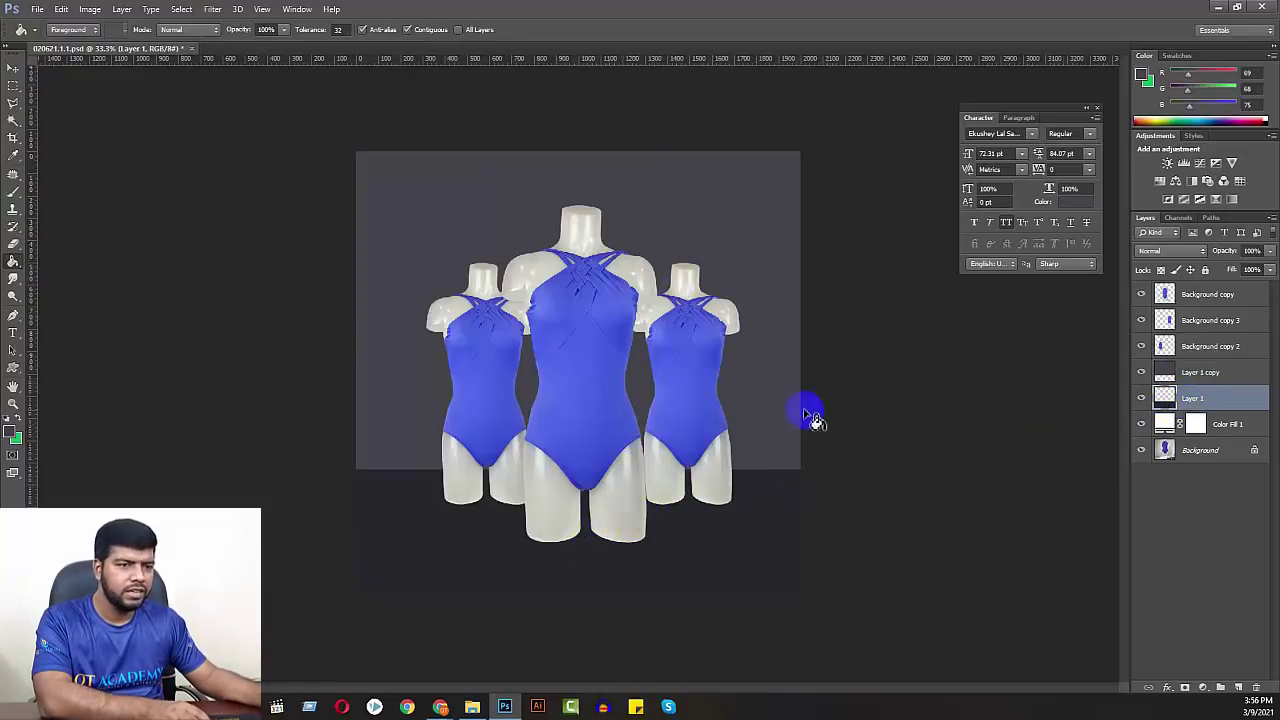
click(1192, 374)
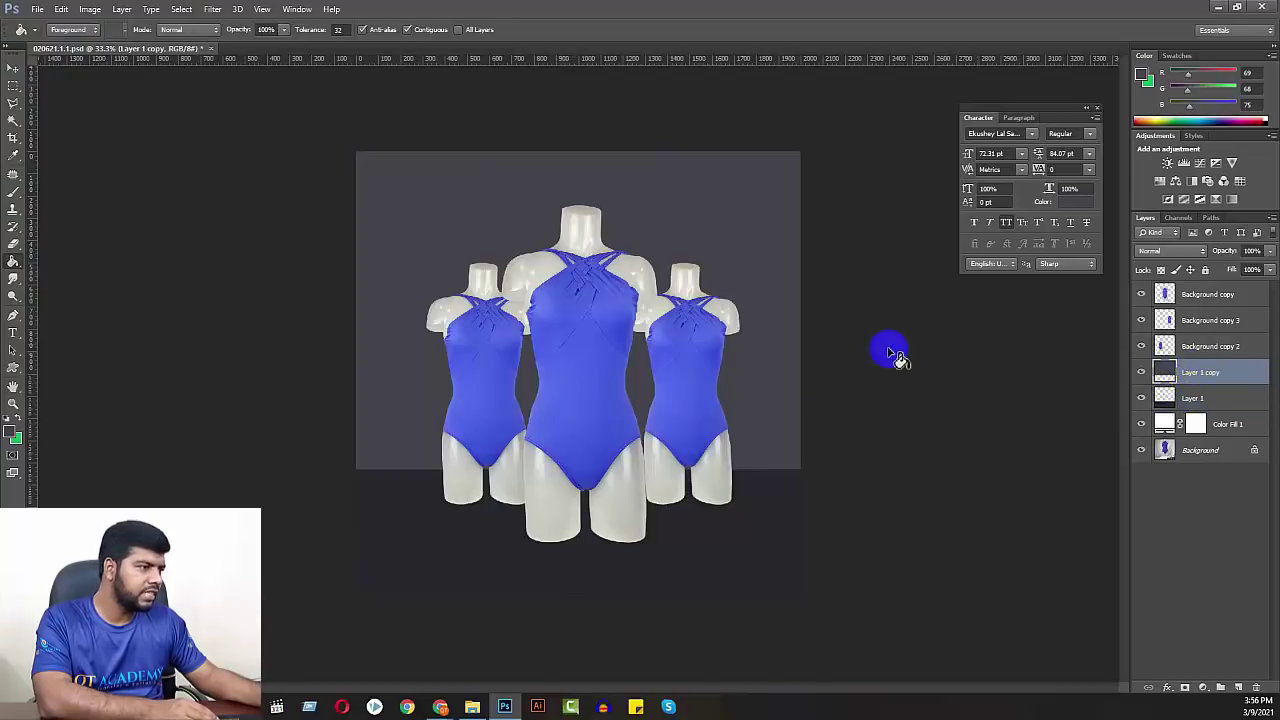
click(10, 436)
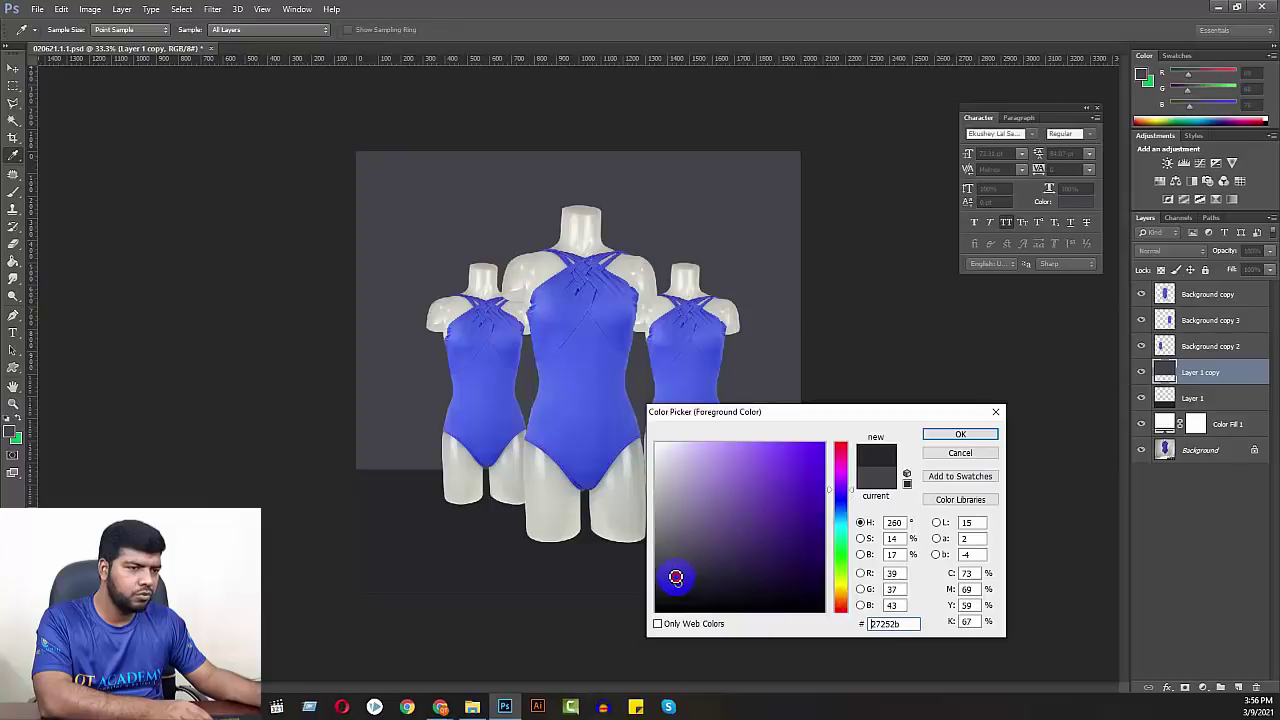
click(960, 434)
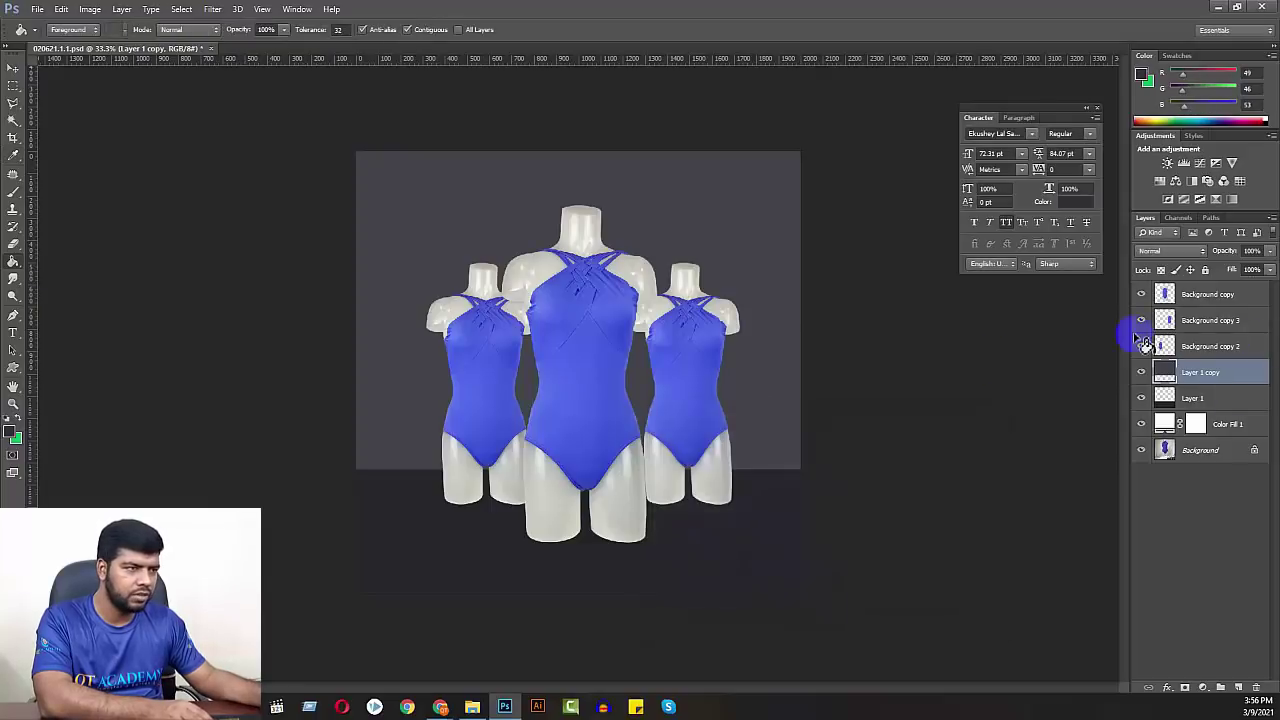
ctrl+click(1172, 374)
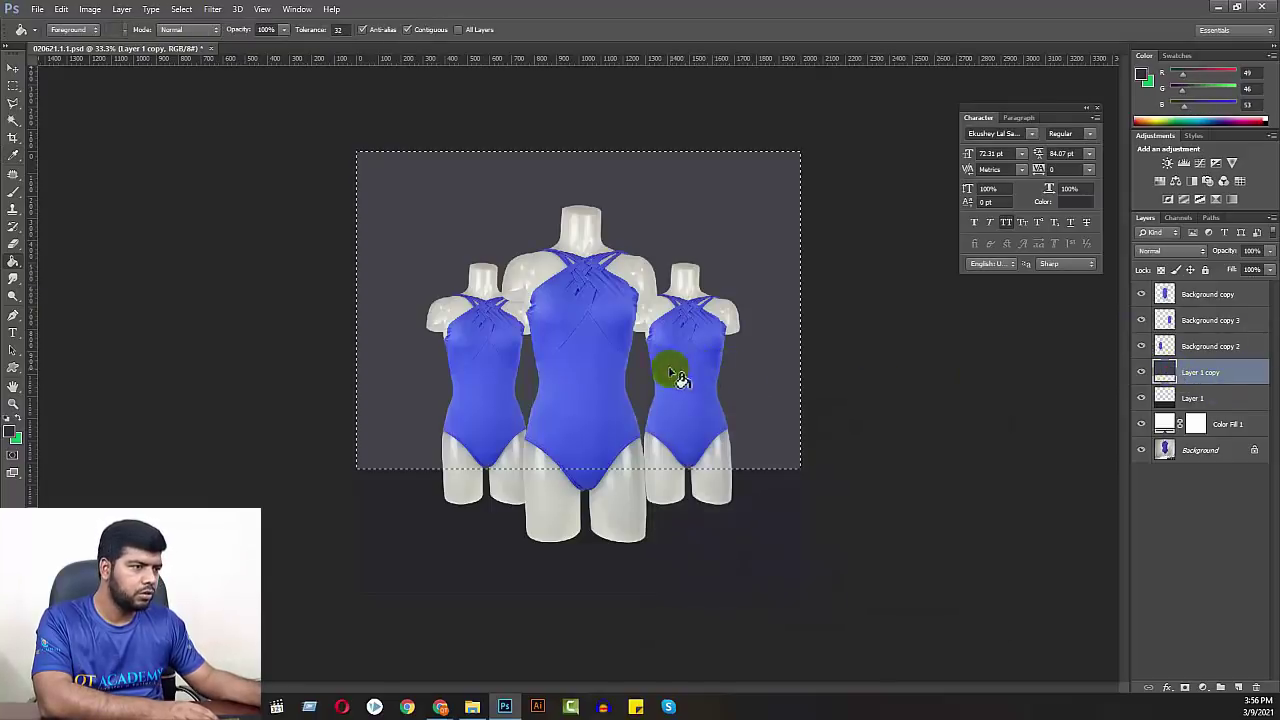
click(683, 226)
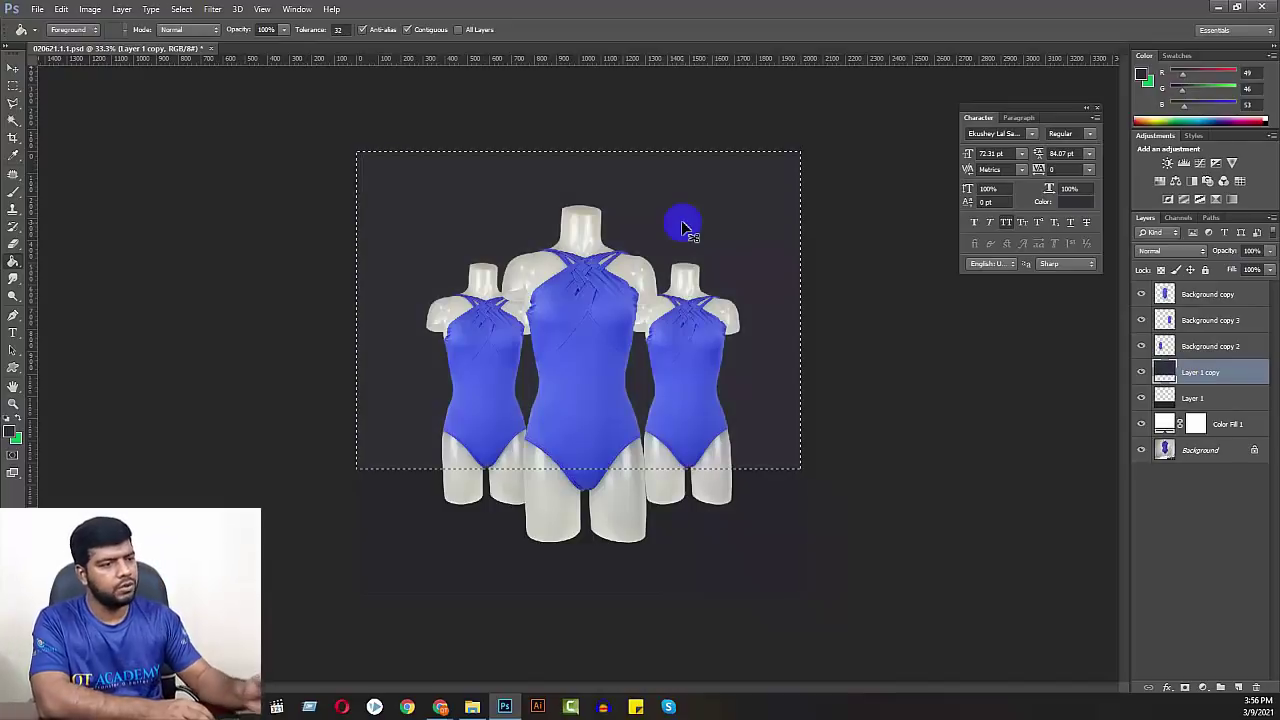
key(ctrl+d)
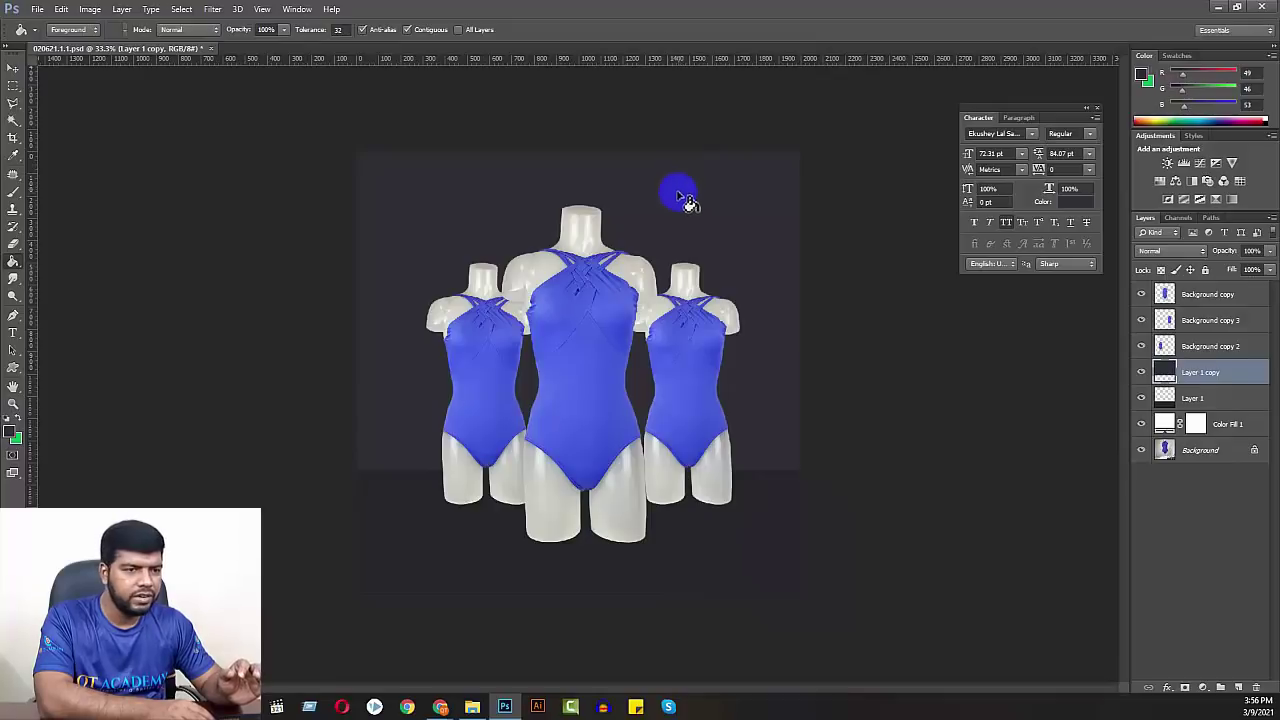
click(1193, 398)
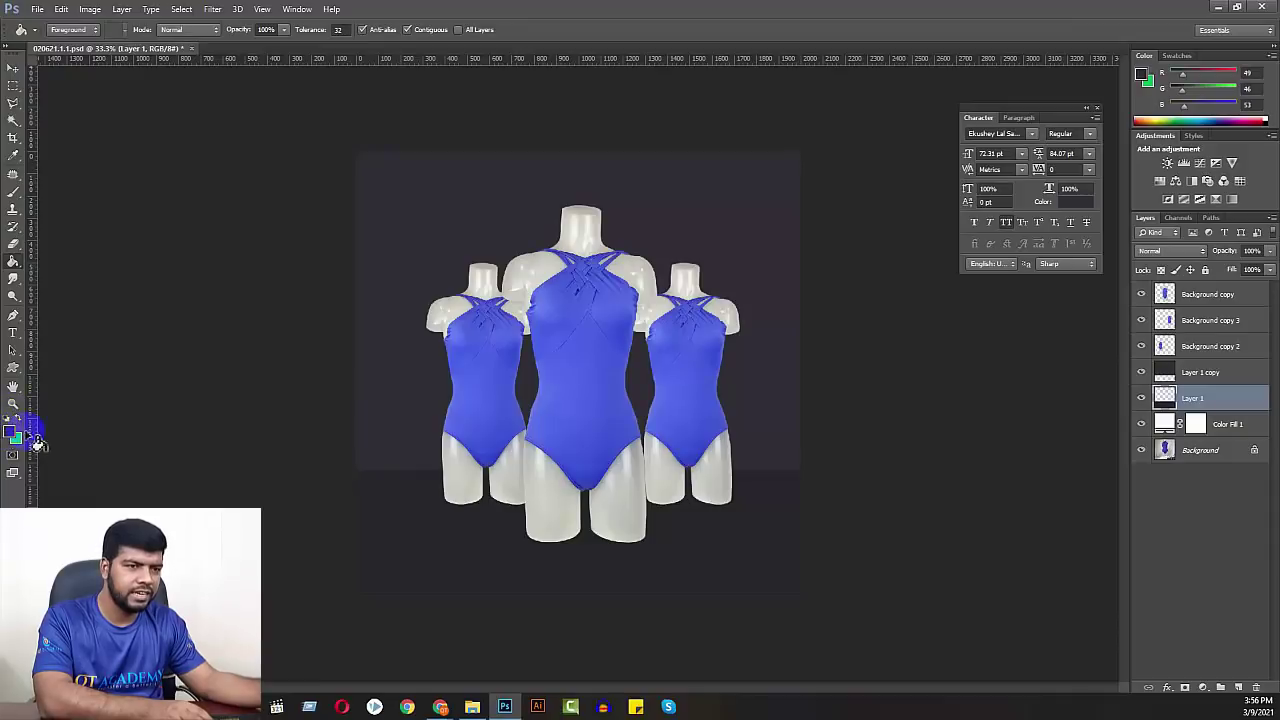
- Fill the Layer 1 floor strip with white
ctrl+click(1163, 398)
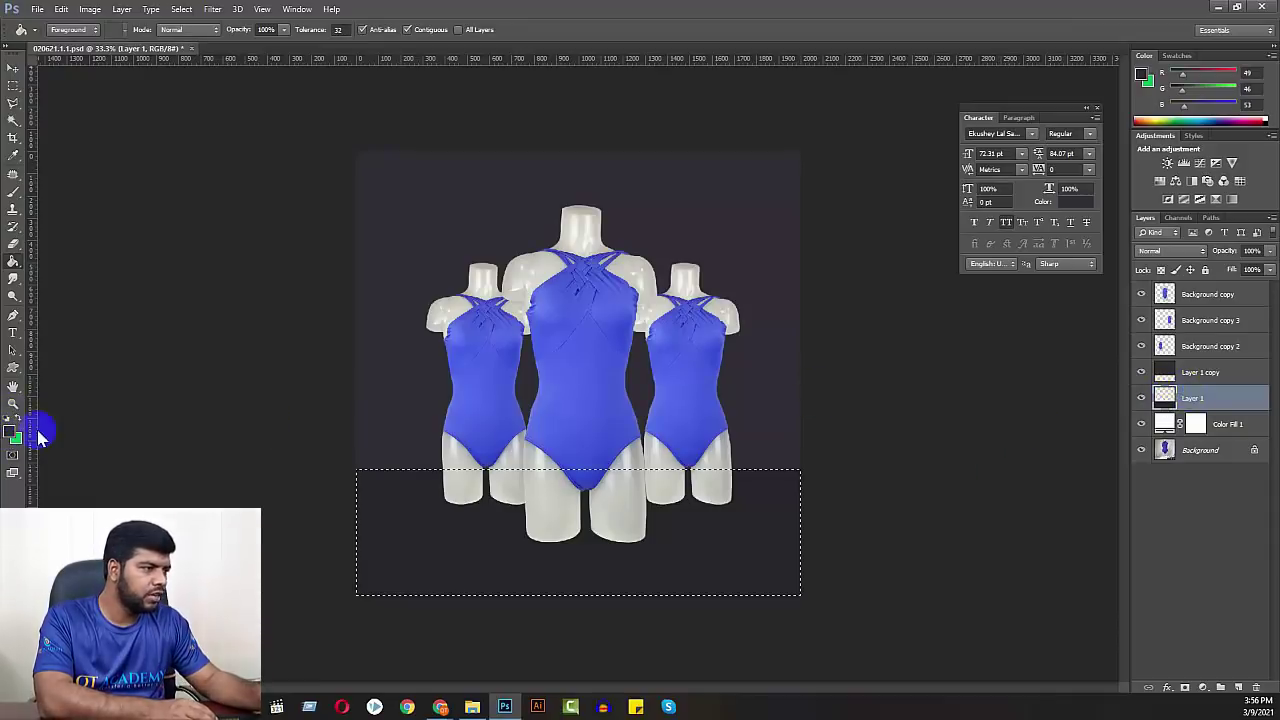
click(10, 435)
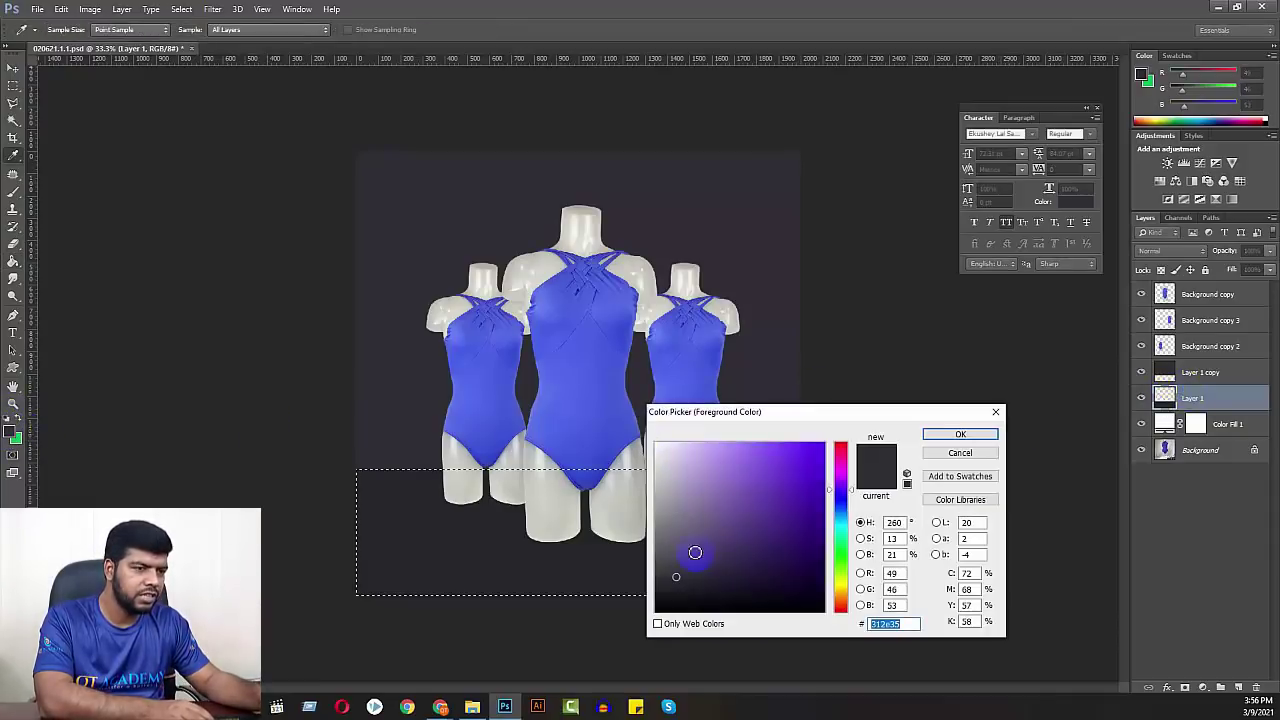
click(656, 443)
click(945, 436)
key(g)
click(455, 573)
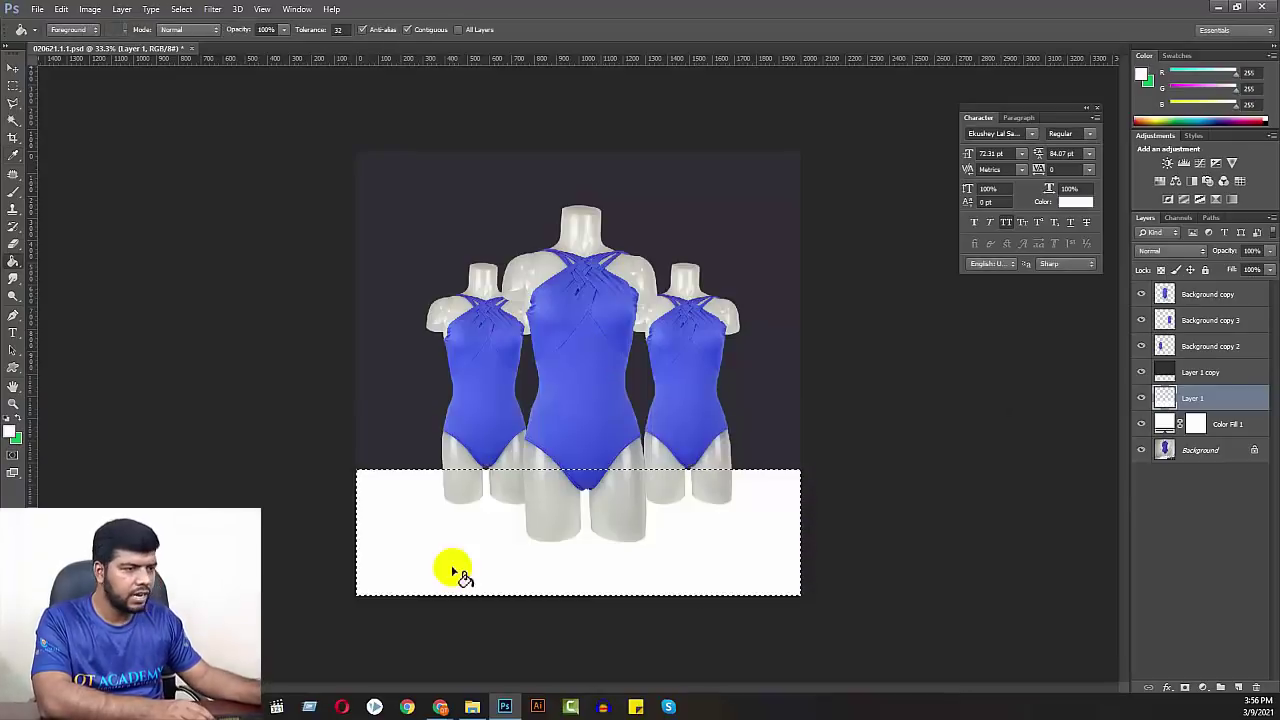
key(ctrl+d)
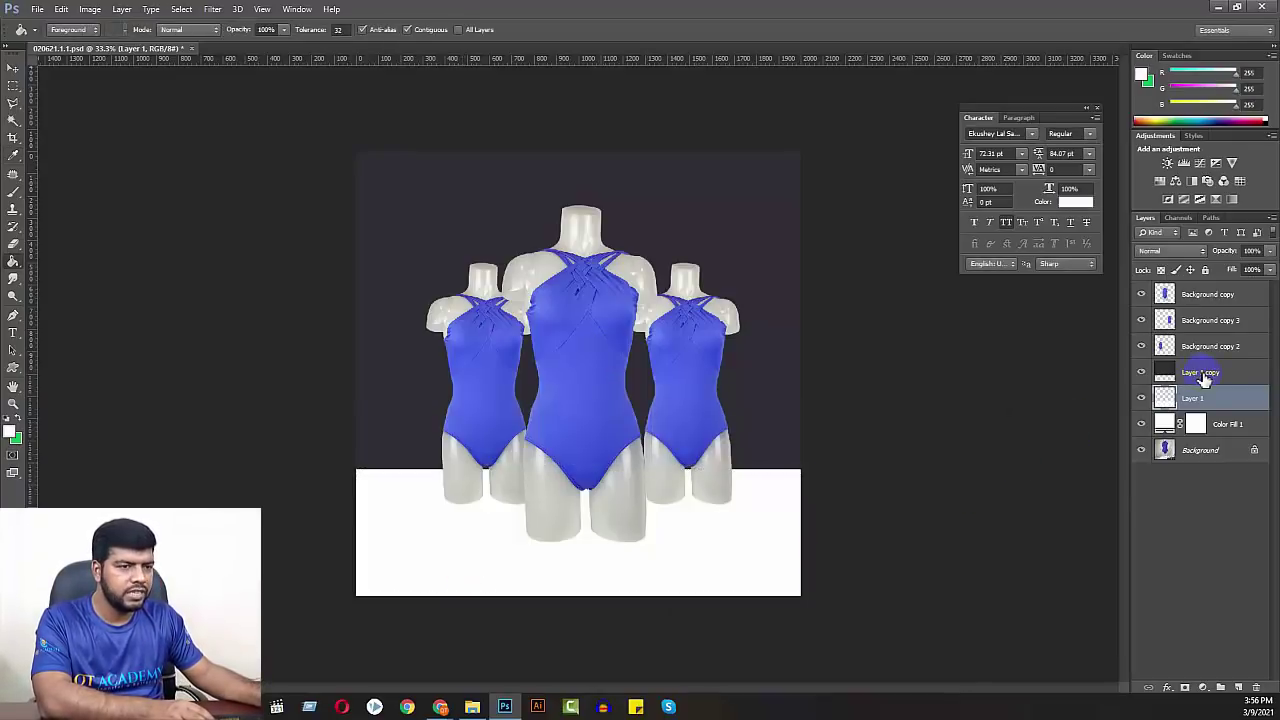
- Refill the Layer 1 copy wall with light grey #b9b9b9
click(1204, 375)
ctrl+click(1166, 375)
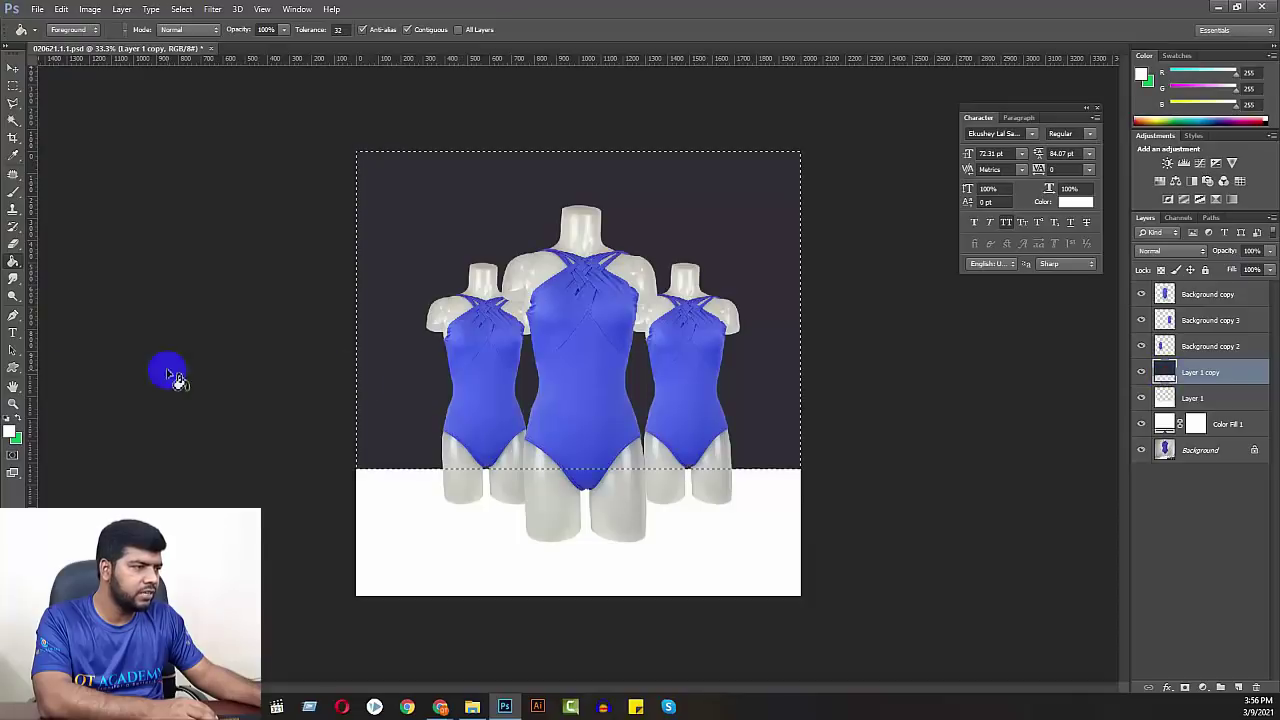
click(12, 433)
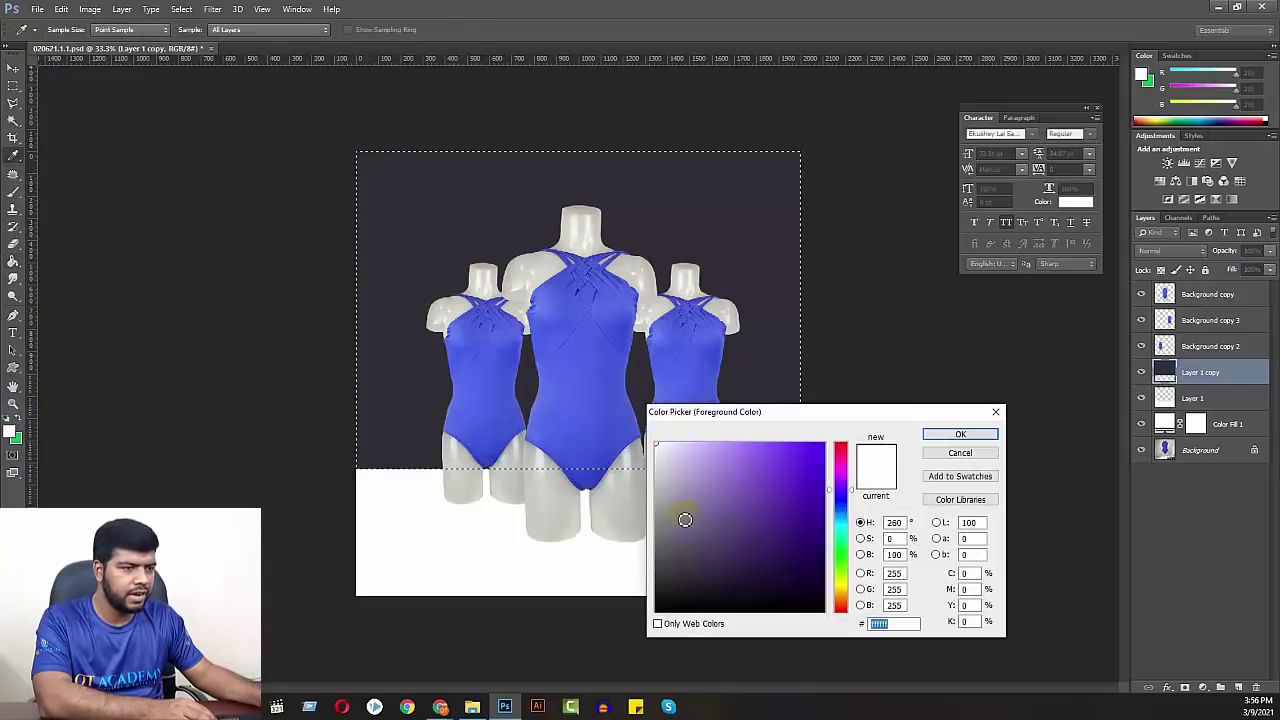
click(655, 489)
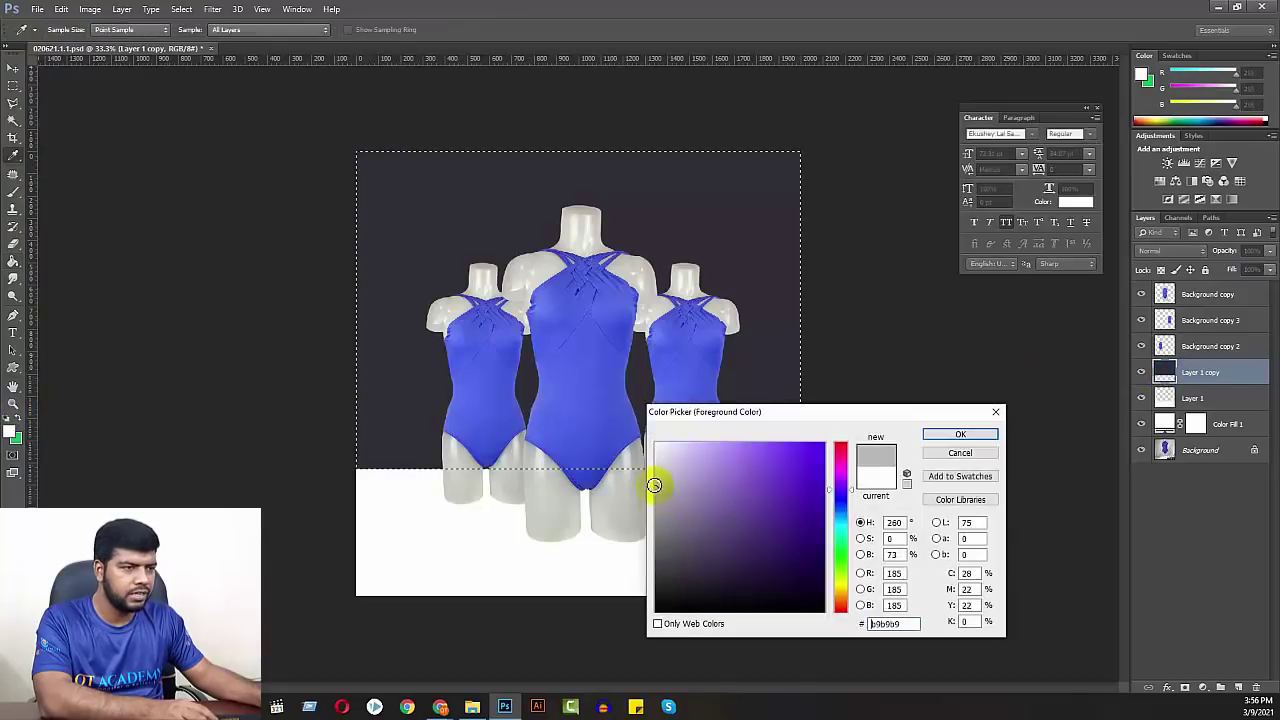
click(960, 434)
click(709, 257)
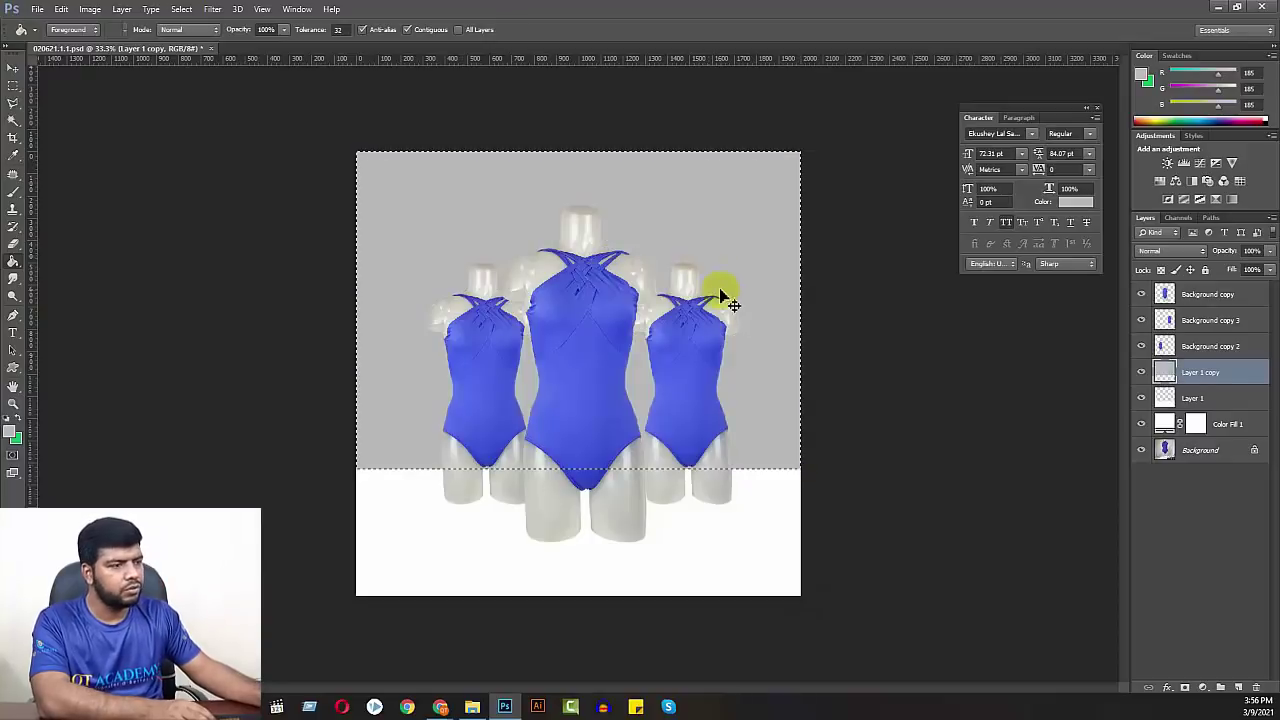
click(940, 494)
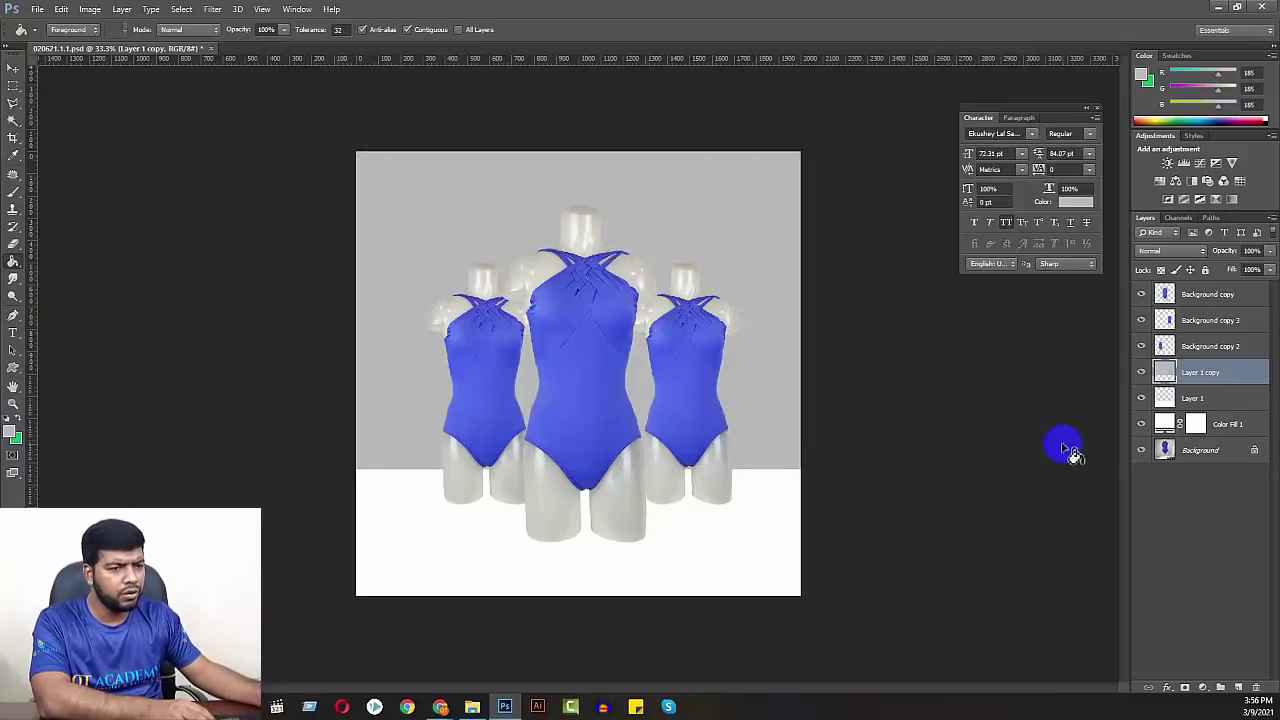
click(1191, 398)
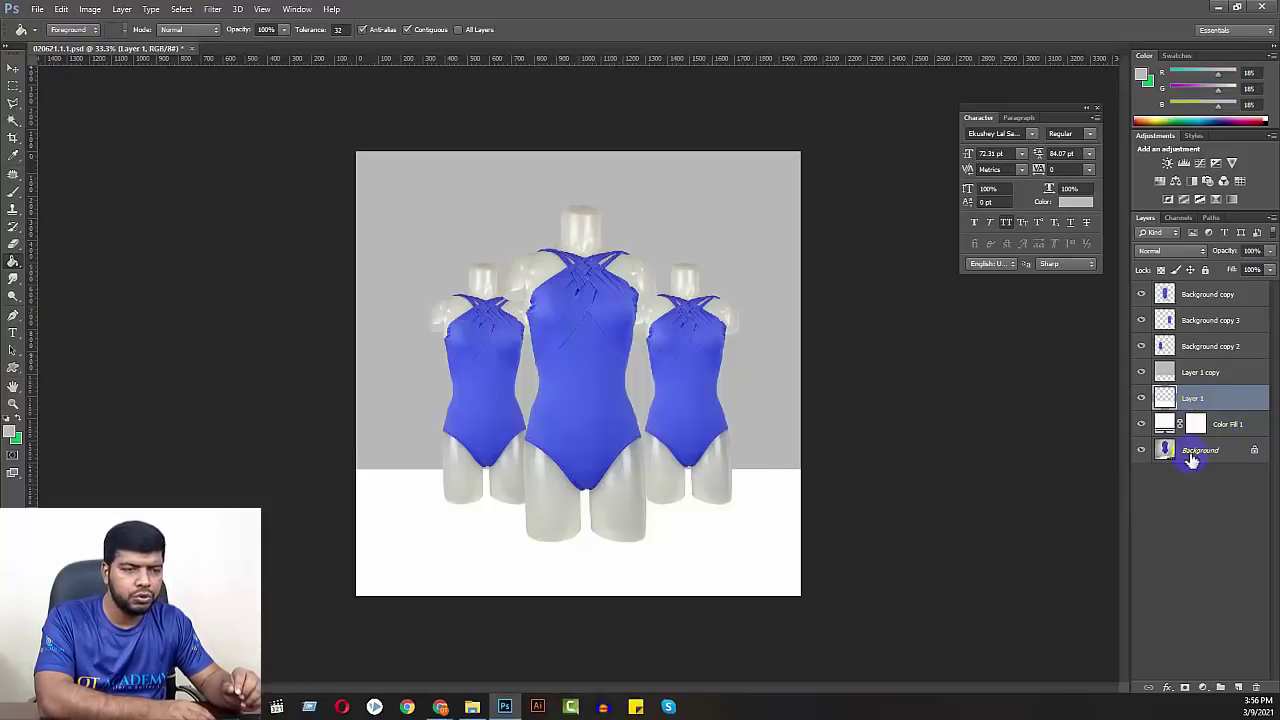
- Add a new layer above Layer 1 copy and set up a dark grey #333333 brush
click(1197, 375)
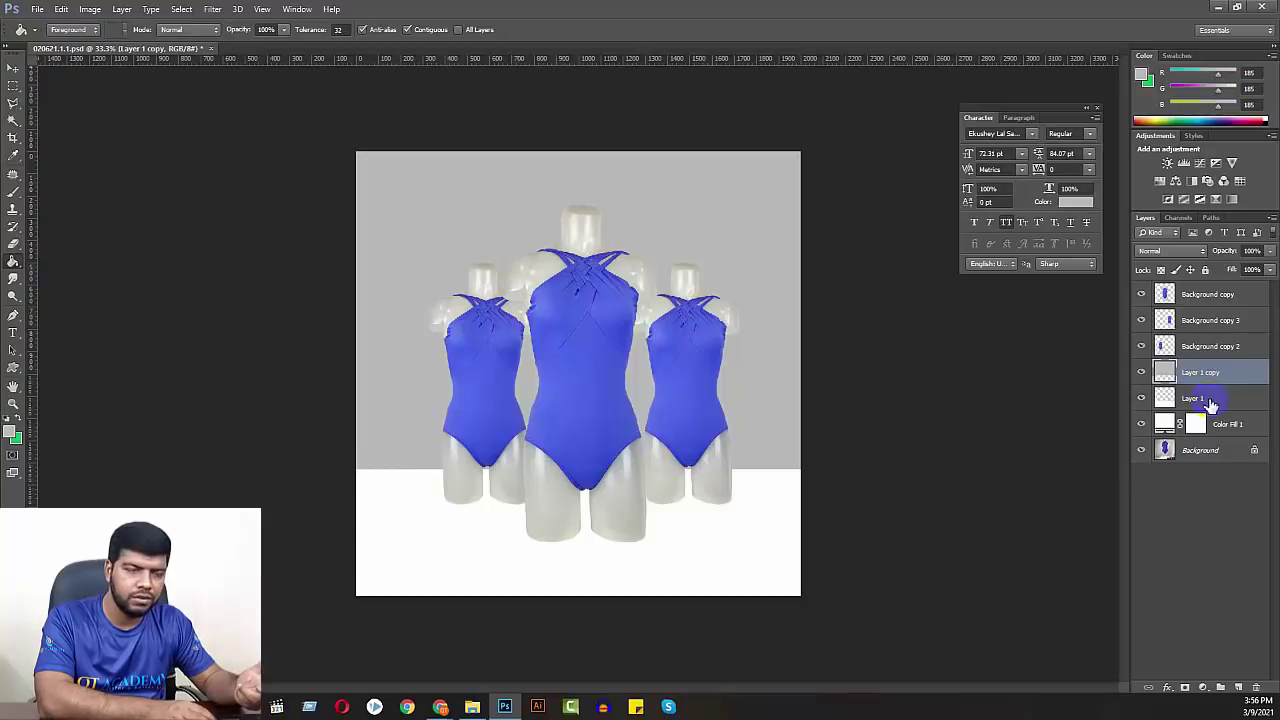
click(1208, 403)
click(1203, 377)
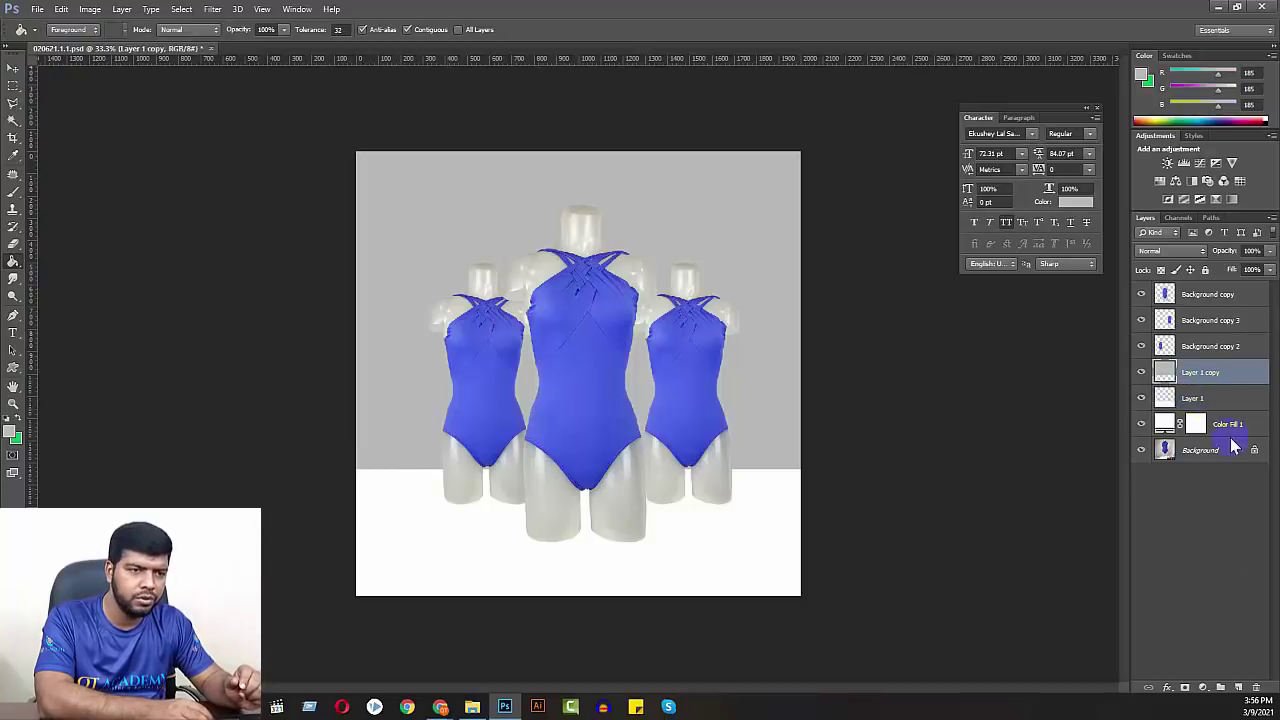
click(1239, 687)
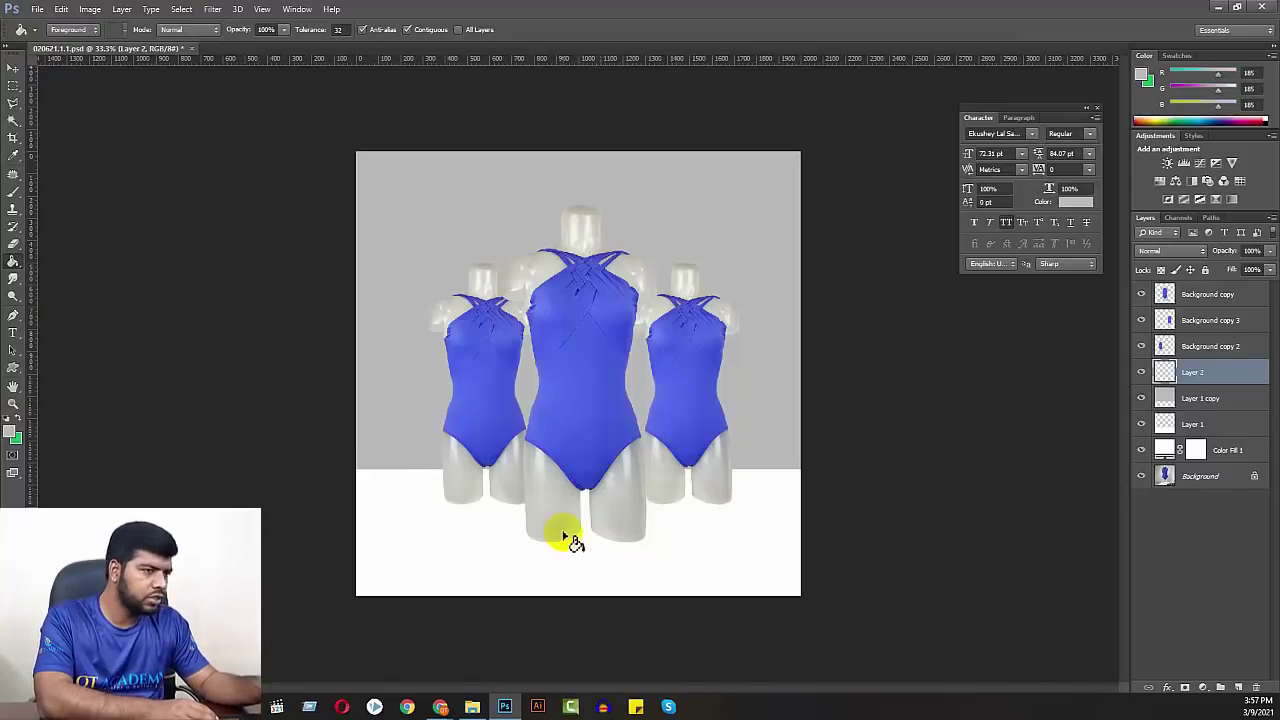
key(b)
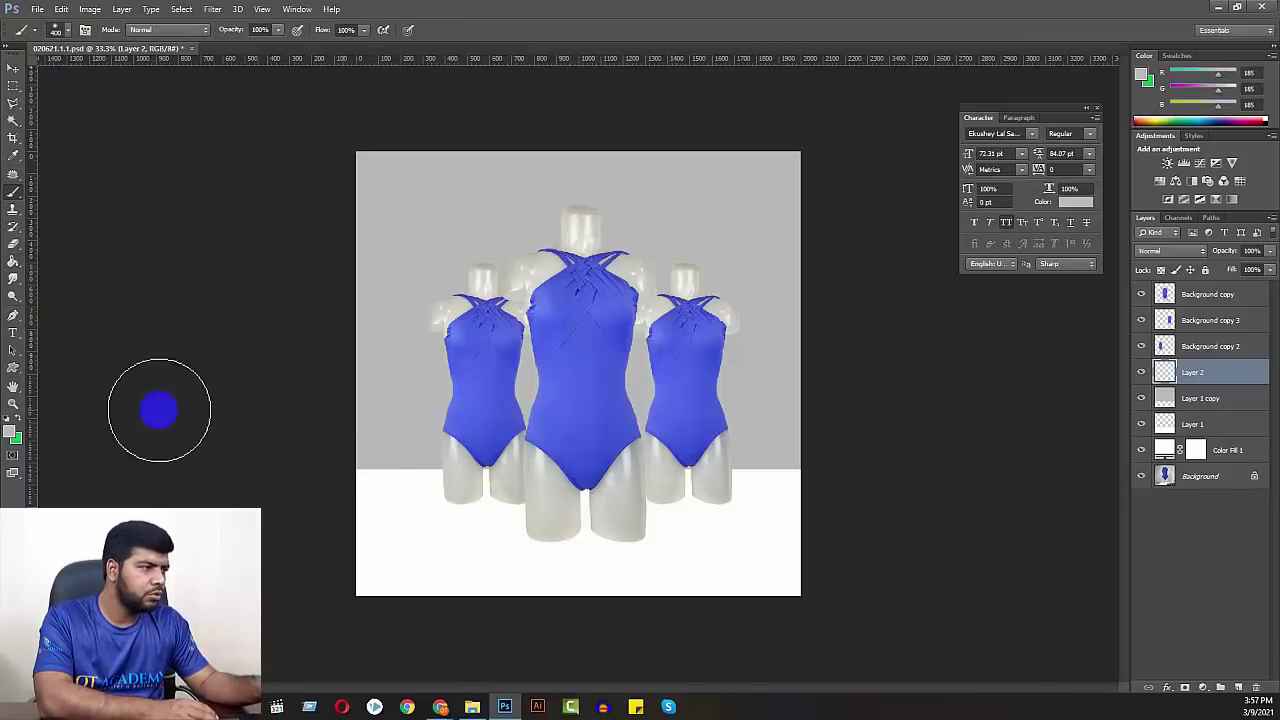
click(10, 433)
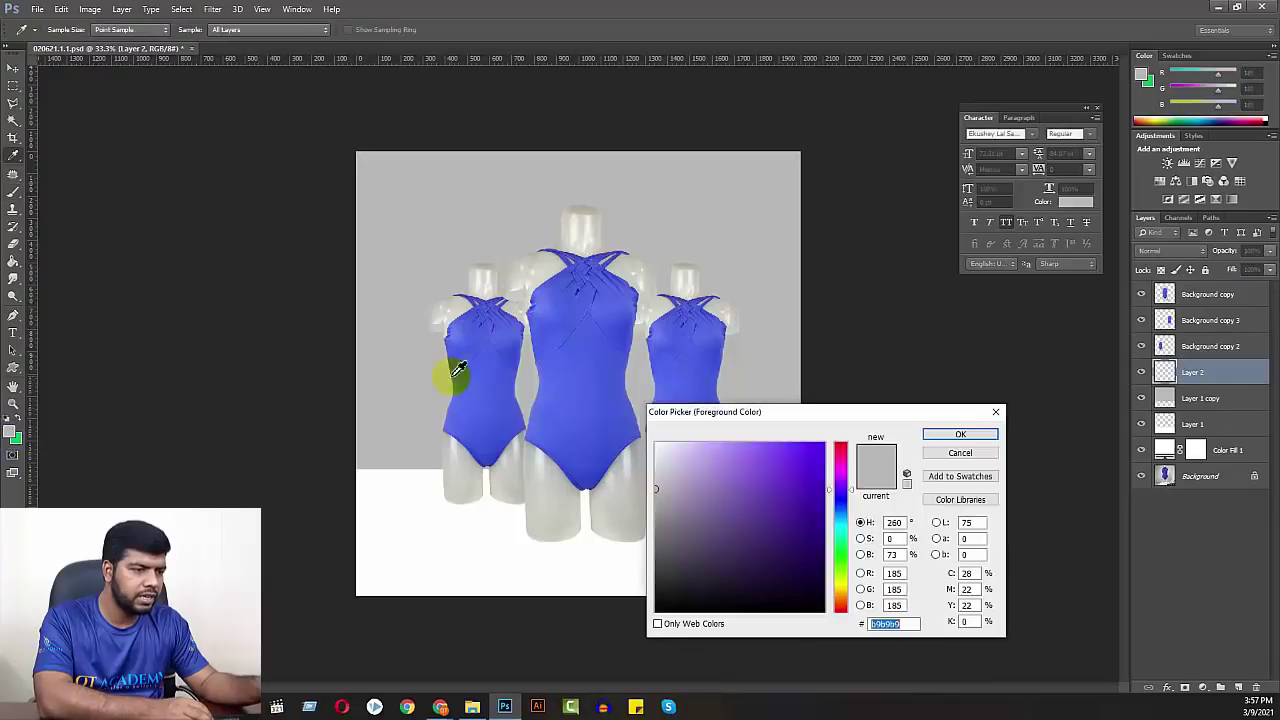
drag(677, 503, 591, 570)
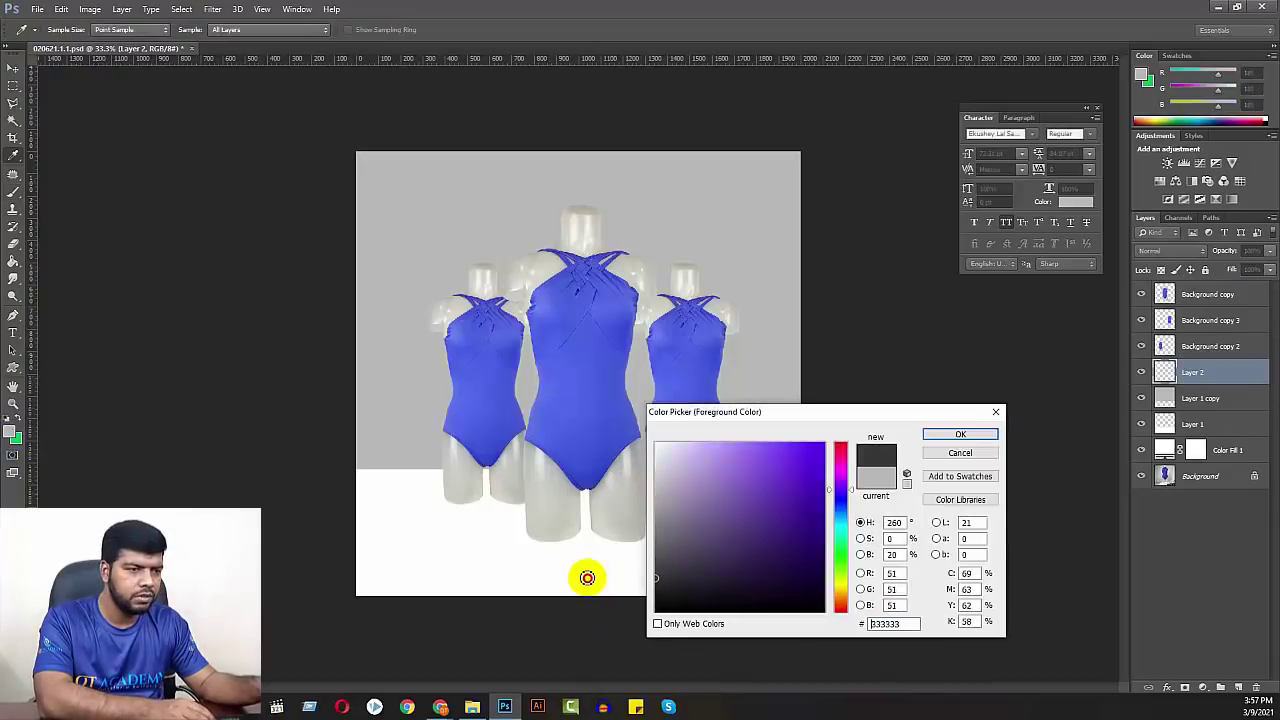
click(960, 434)
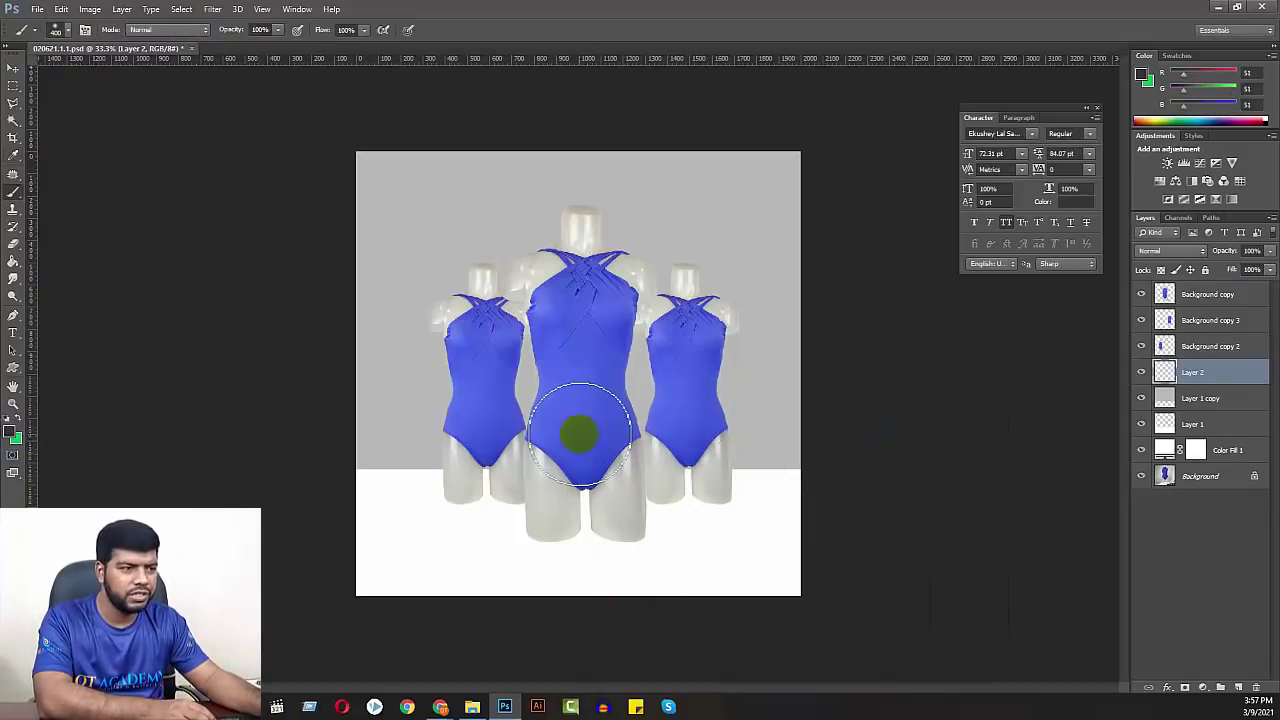
- Zoom in and dab 250px soft shadows under the two centre legs
key(ctrl+plus)
key(ctrl+plus)
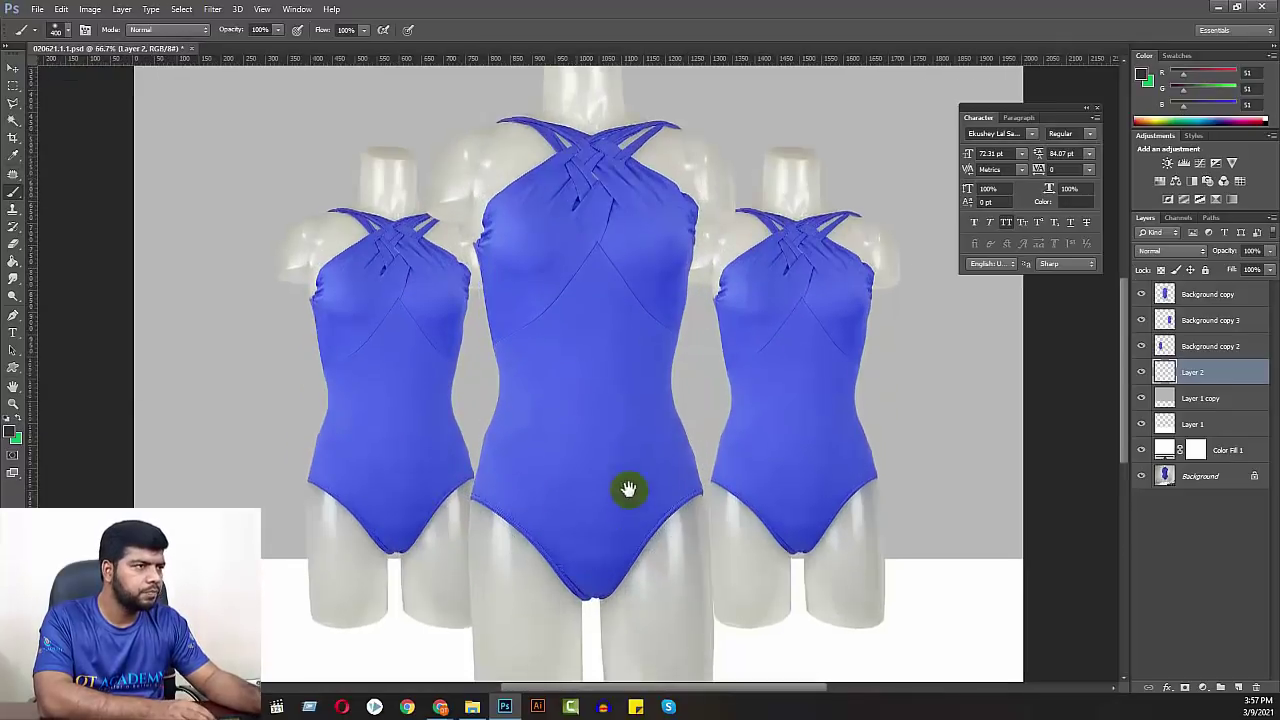
scroll(629, 486, down, 5)
key(bracketleft)
key(bracketleft)
key(bracketleft)
key(bracketleft)
key(bracketleft)
key(bracketleft)
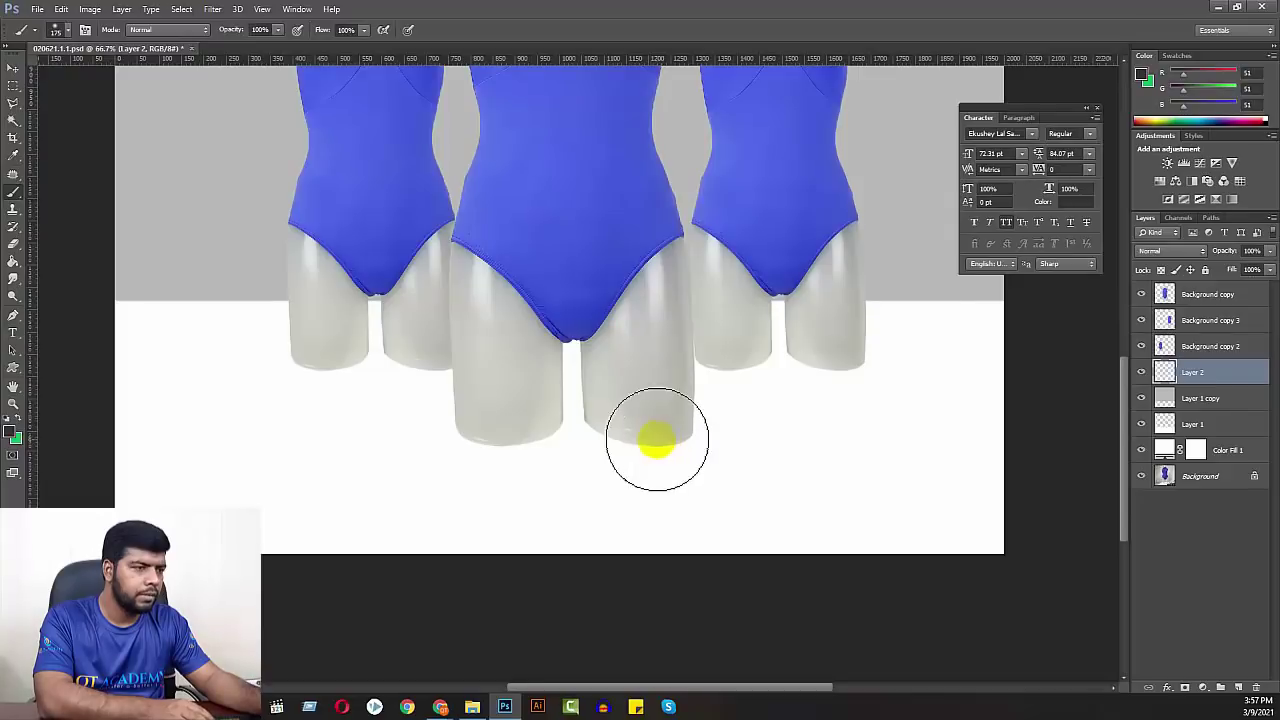
key(bracketright)
key(bracketright)
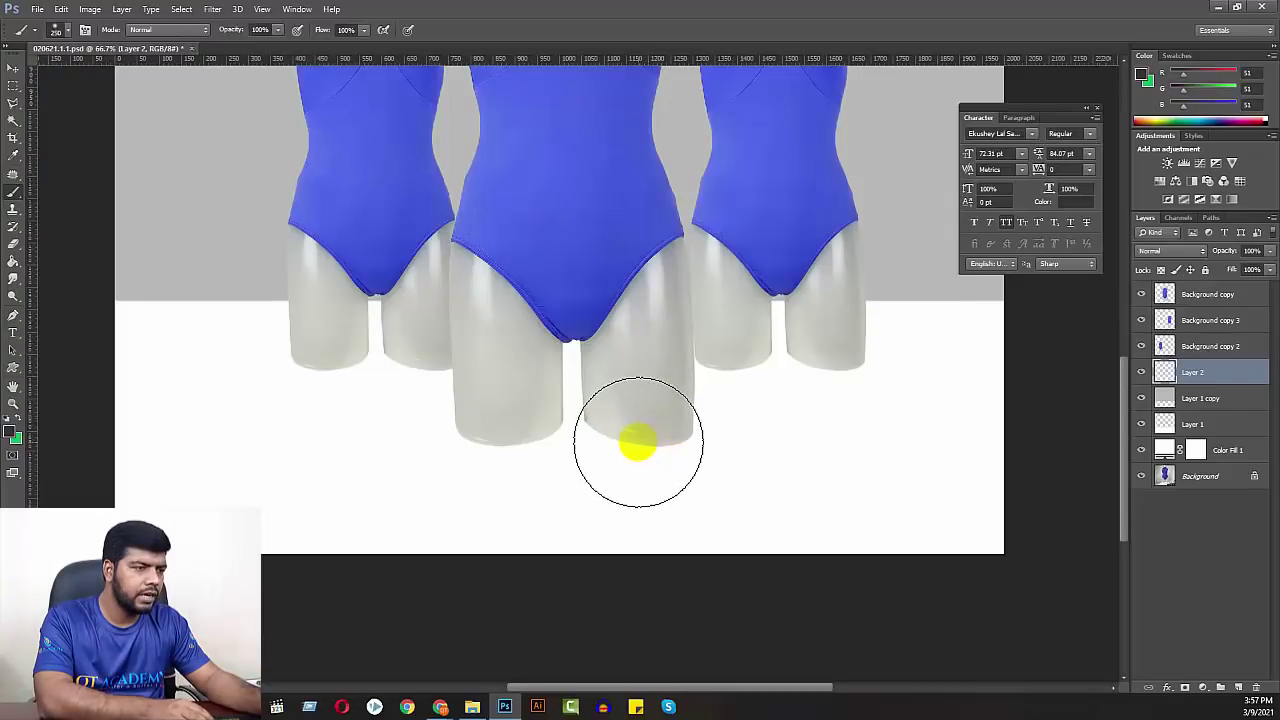
click(637, 447)
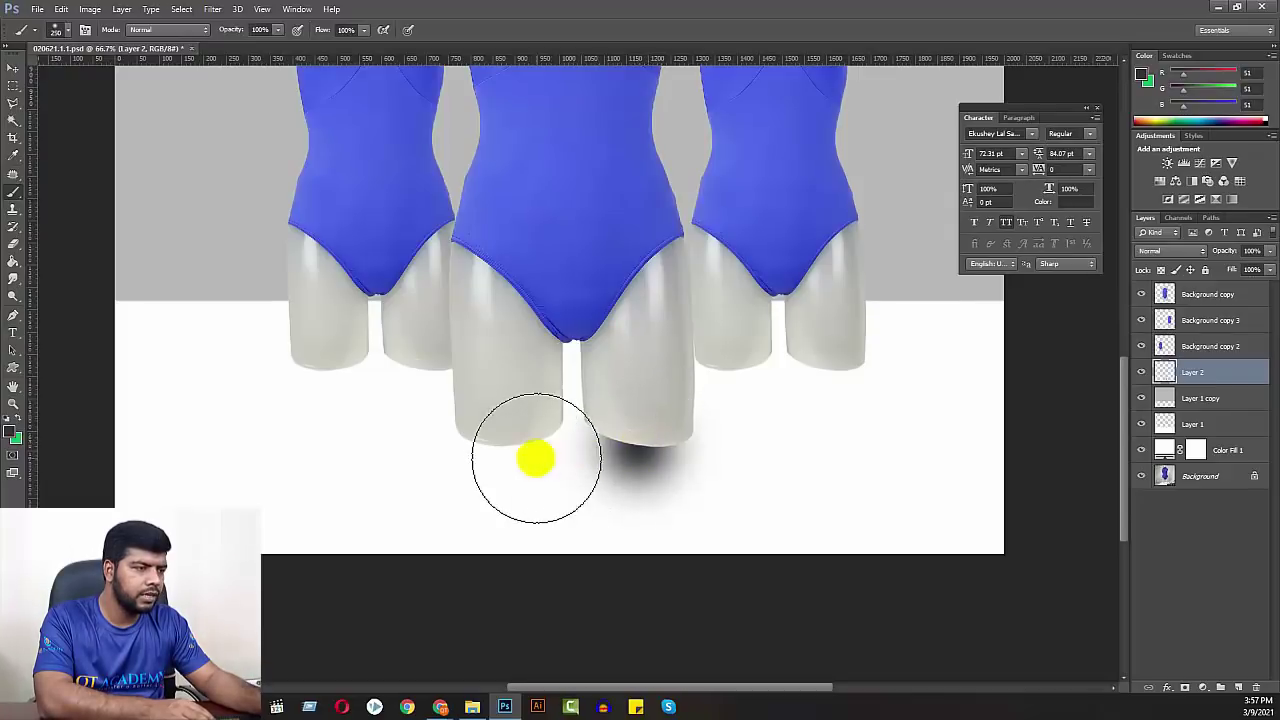
click(507, 454)
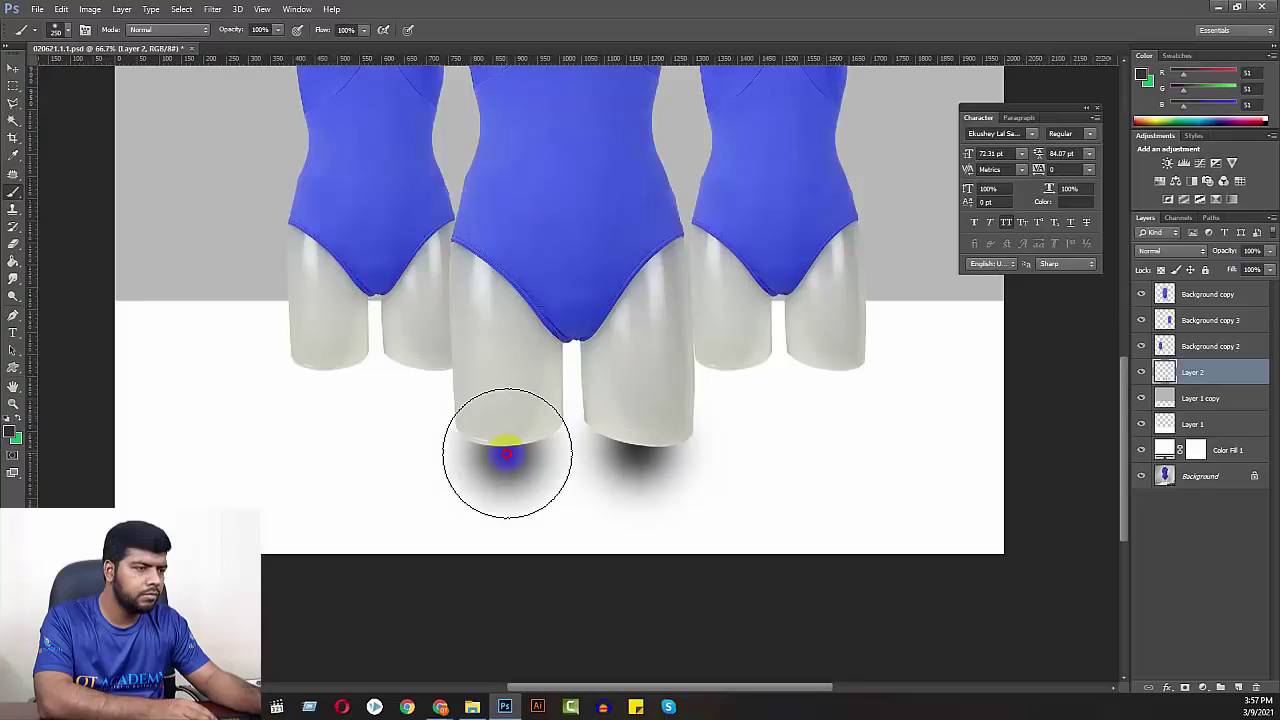
click(420, 377)
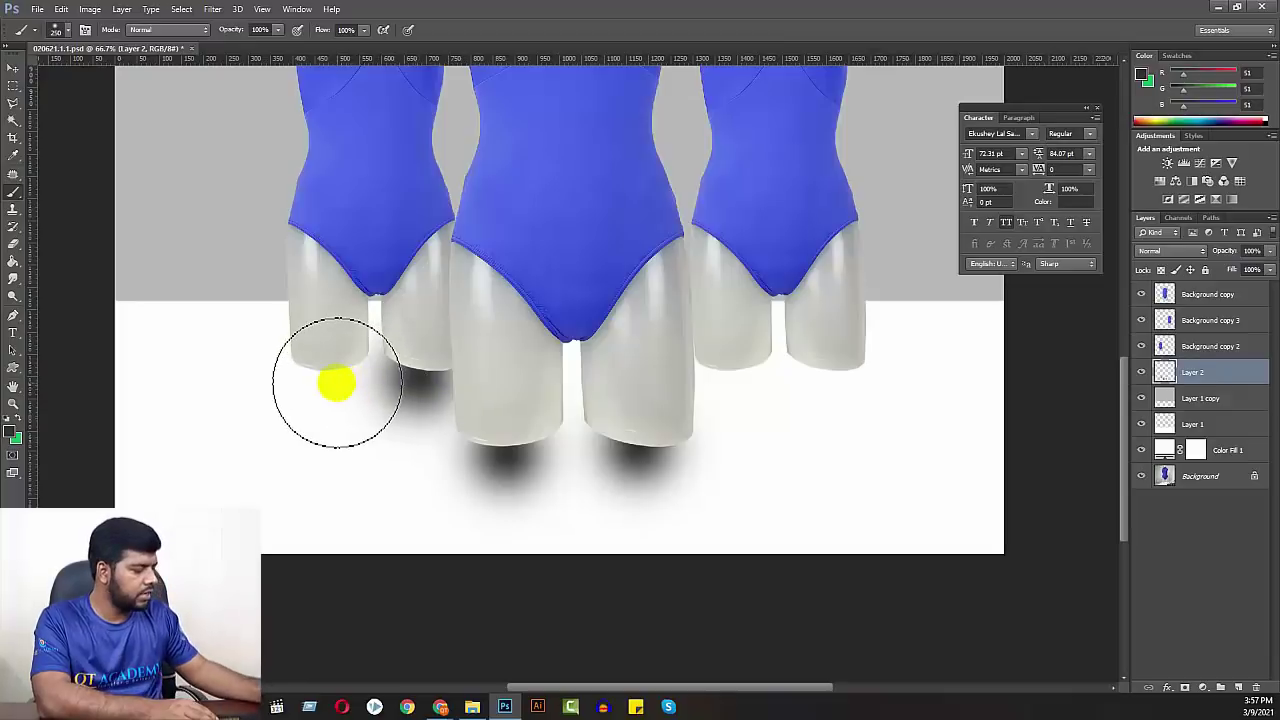
key(ctrl+z)
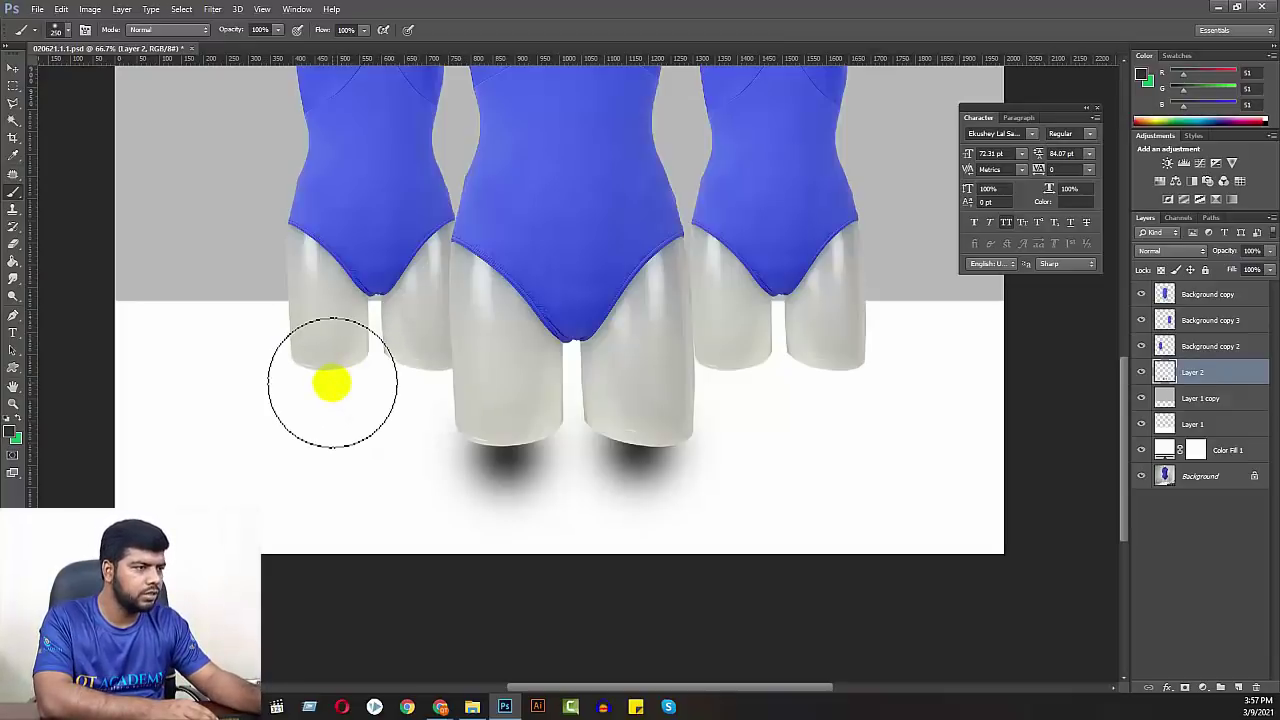
- Paint 175px shadows under the four outer legs
key(bracketleft)
key(bracketleft)
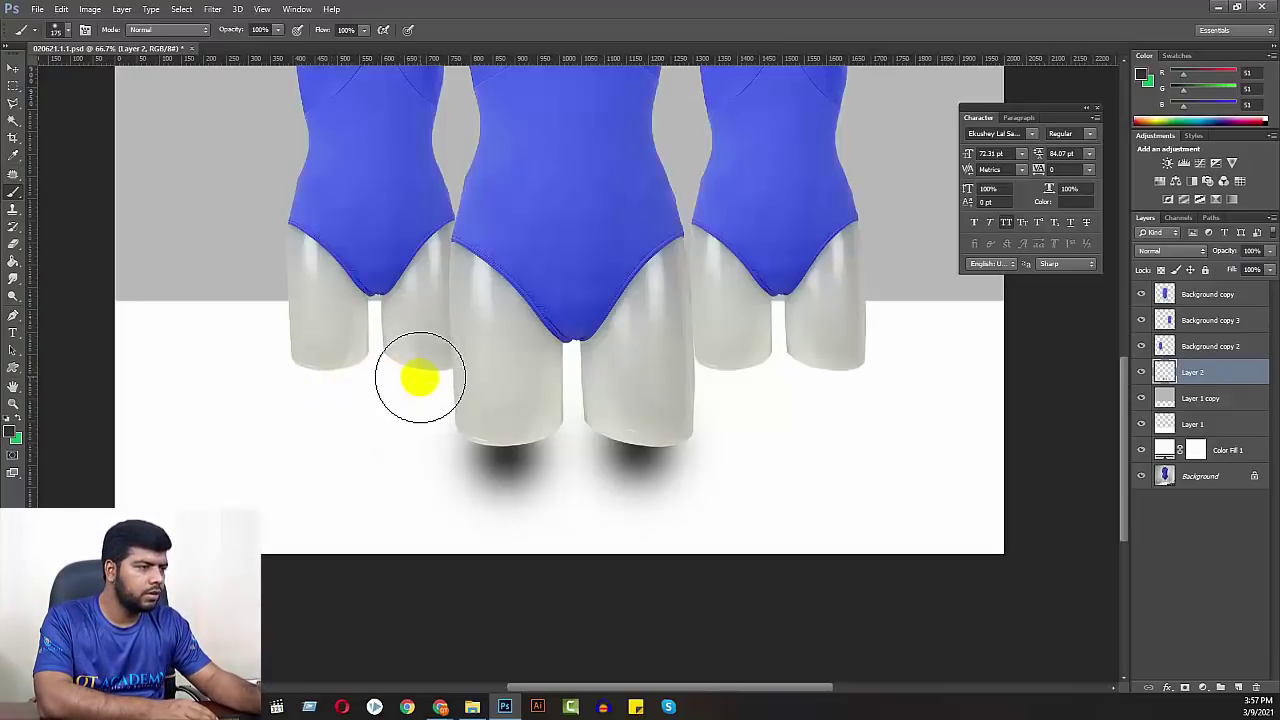
click(416, 374)
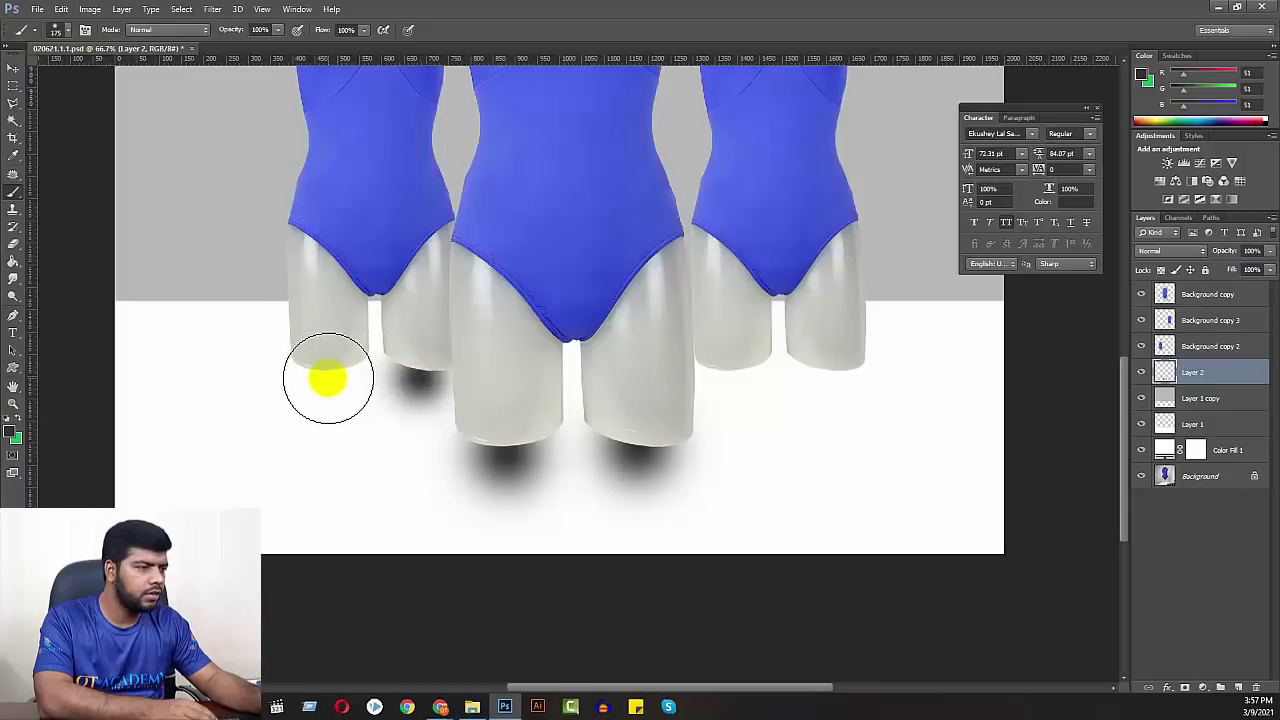
click(325, 377)
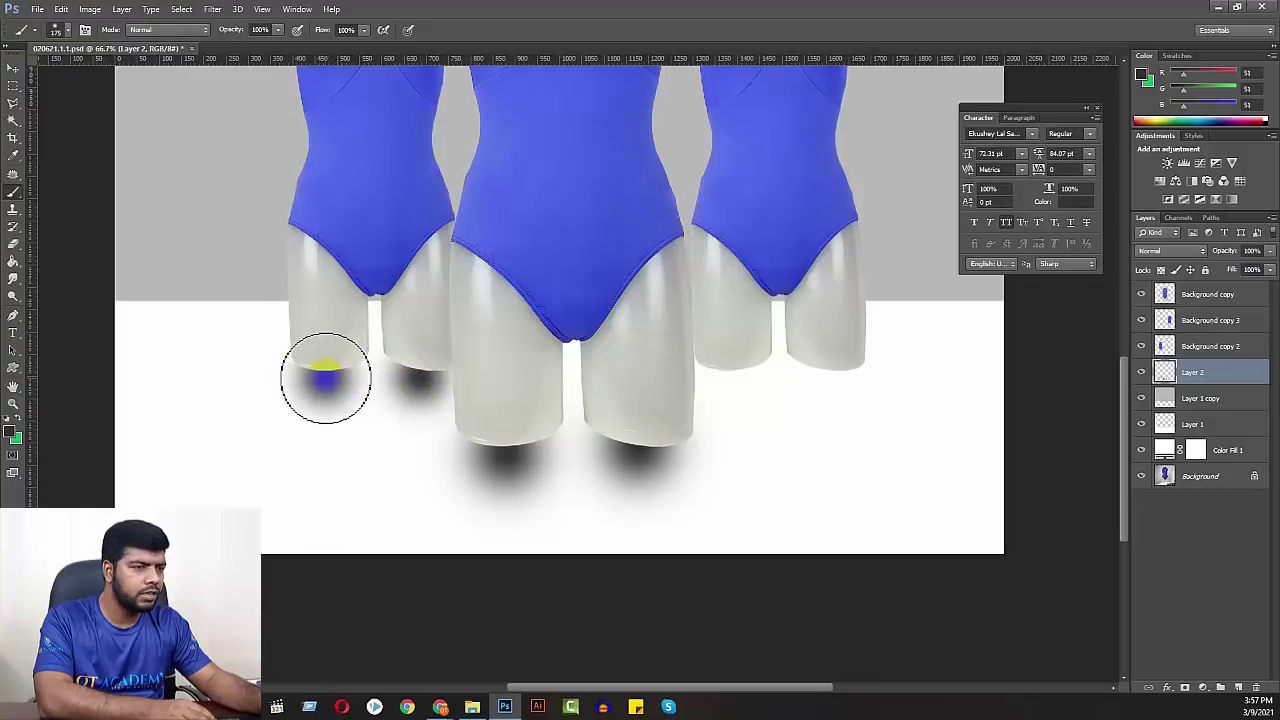
click(734, 376)
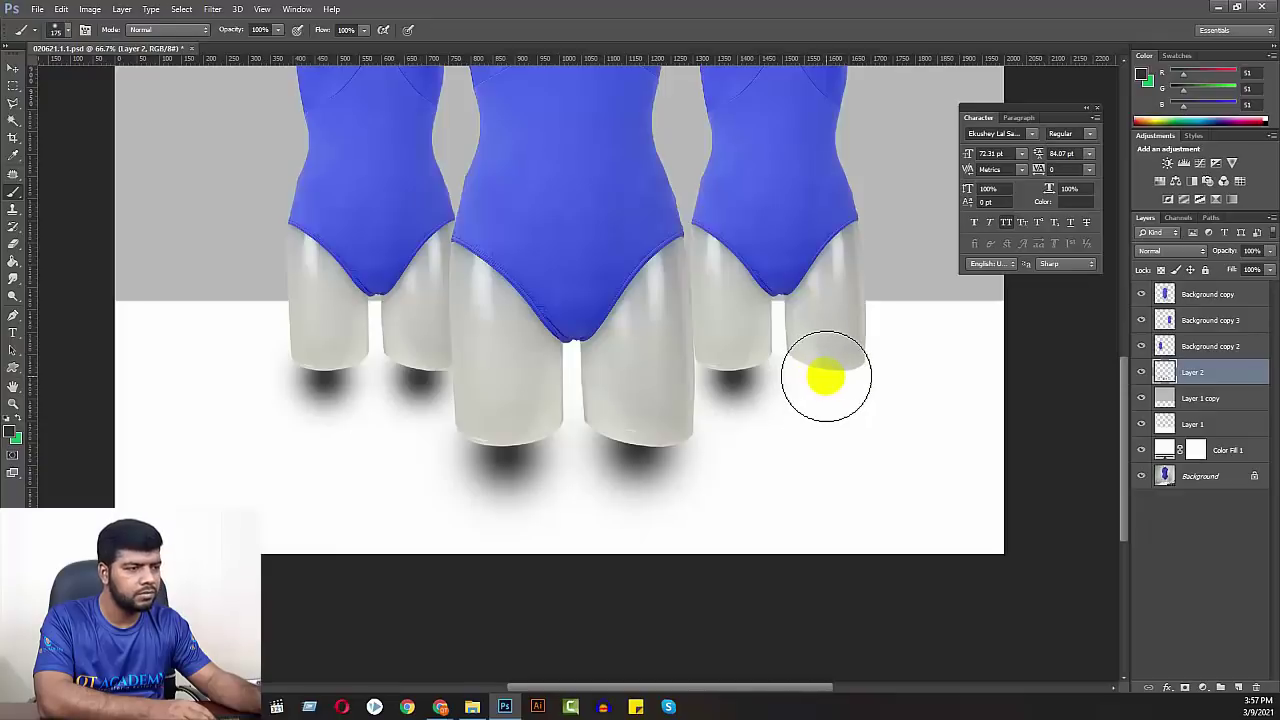
click(826, 376)
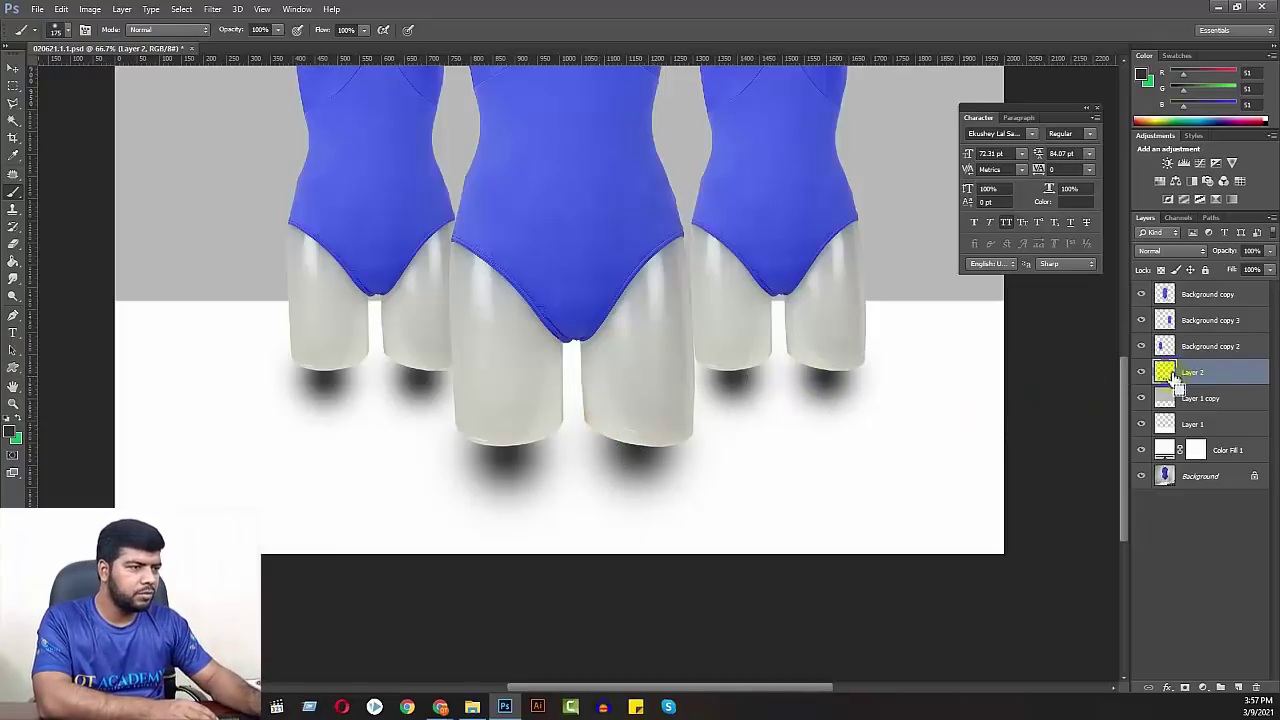
key(ctrl+t)
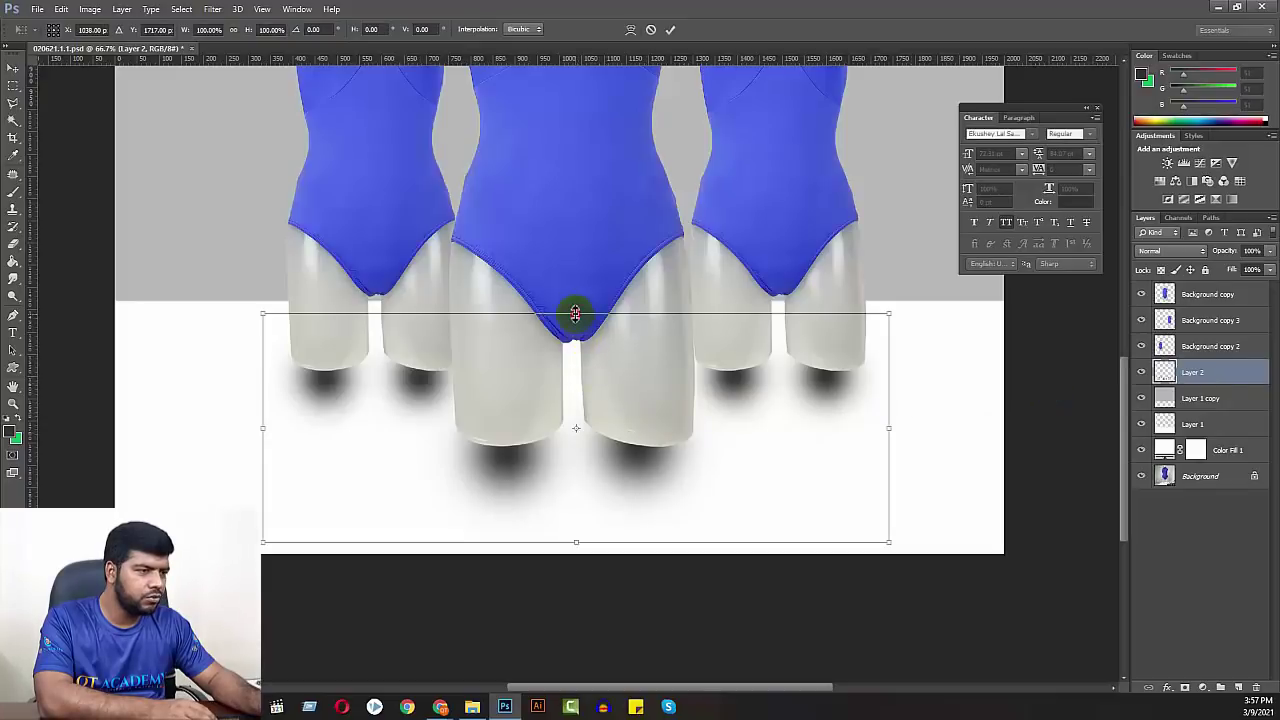
- Squash the Layer 2 shadows into flatter, wider ovals beneath the feet and commit
mouse_move(575, 313)
mouse_down()
mouse_move(574, 430)
mouse_move(590, 405)
mouse_up()
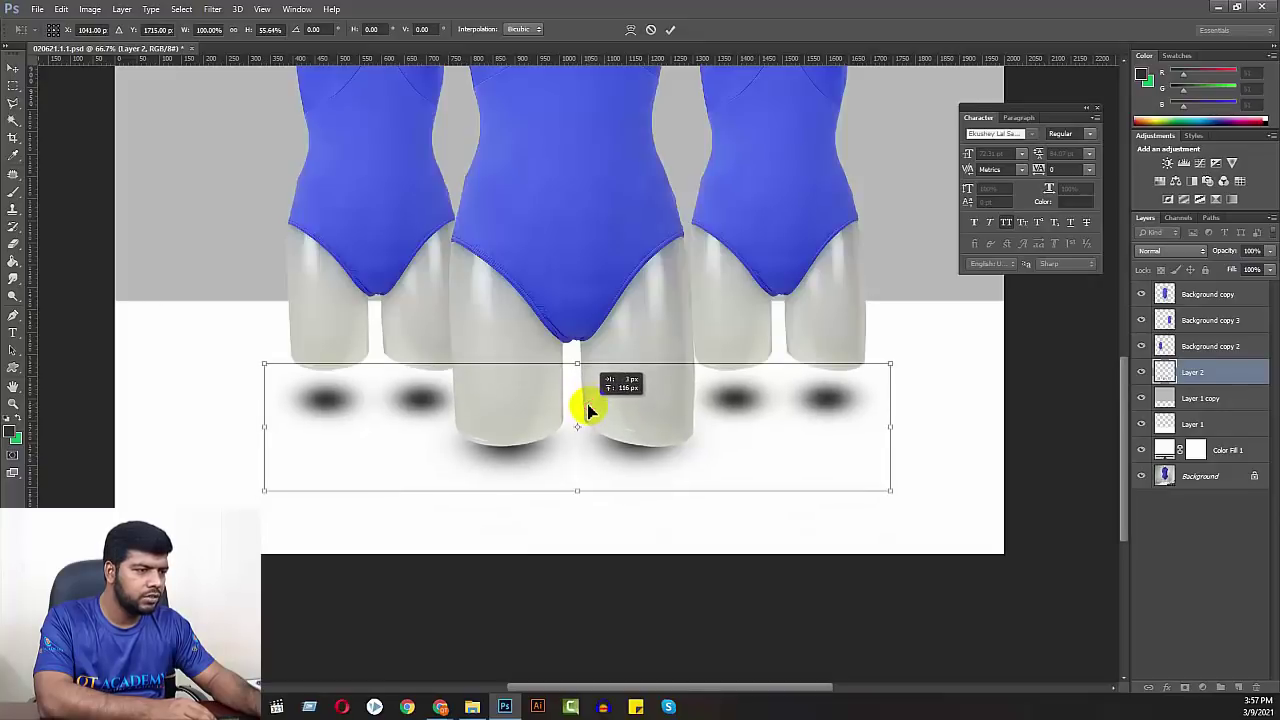
mouse_move(573, 489)
mouse_down()
mouse_move(571, 509)
mouse_move(594, 451)
mouse_up()
drag(264, 427, 213, 427)
drag(890, 427, 904, 427)
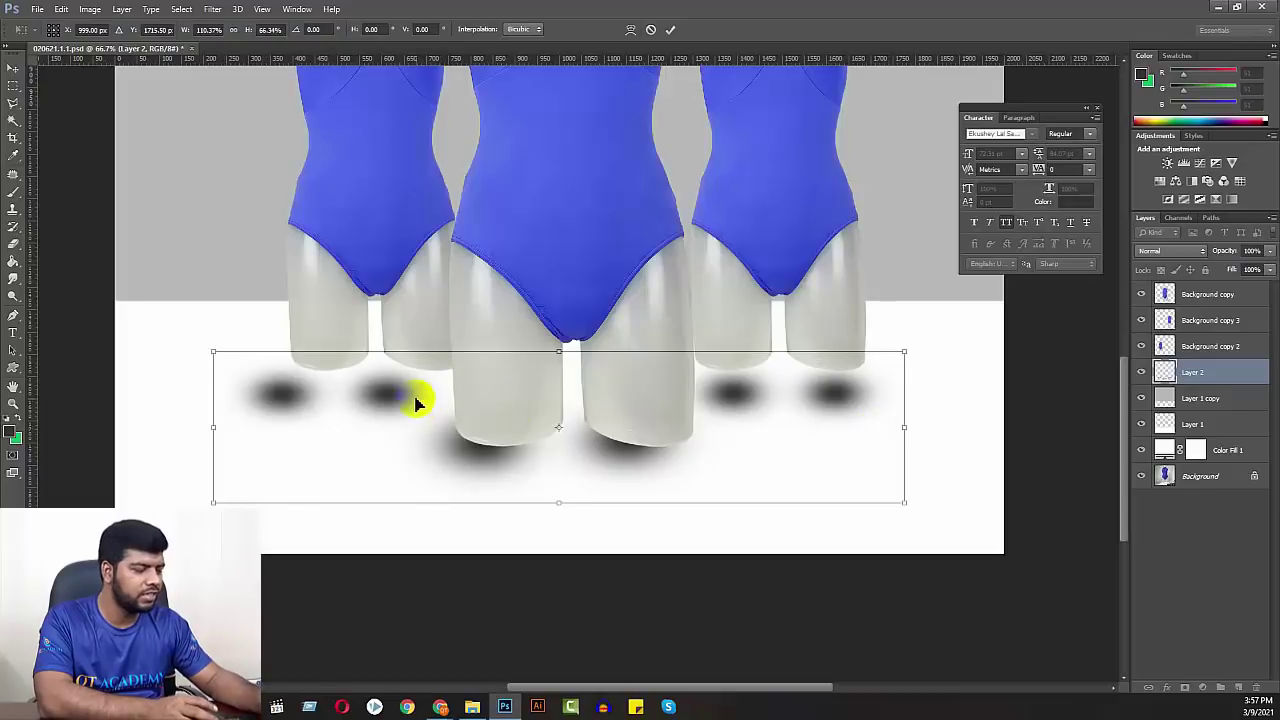
drag(414, 400, 440, 399)
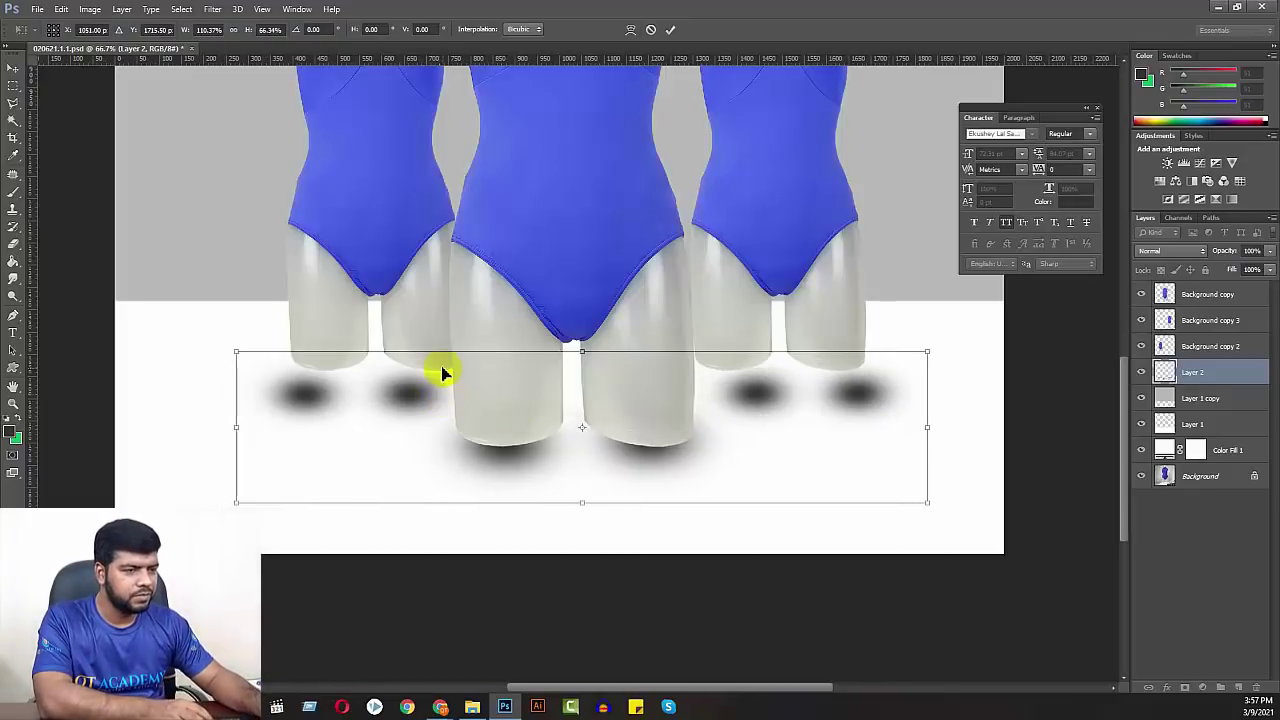
drag(927, 427, 906, 427)
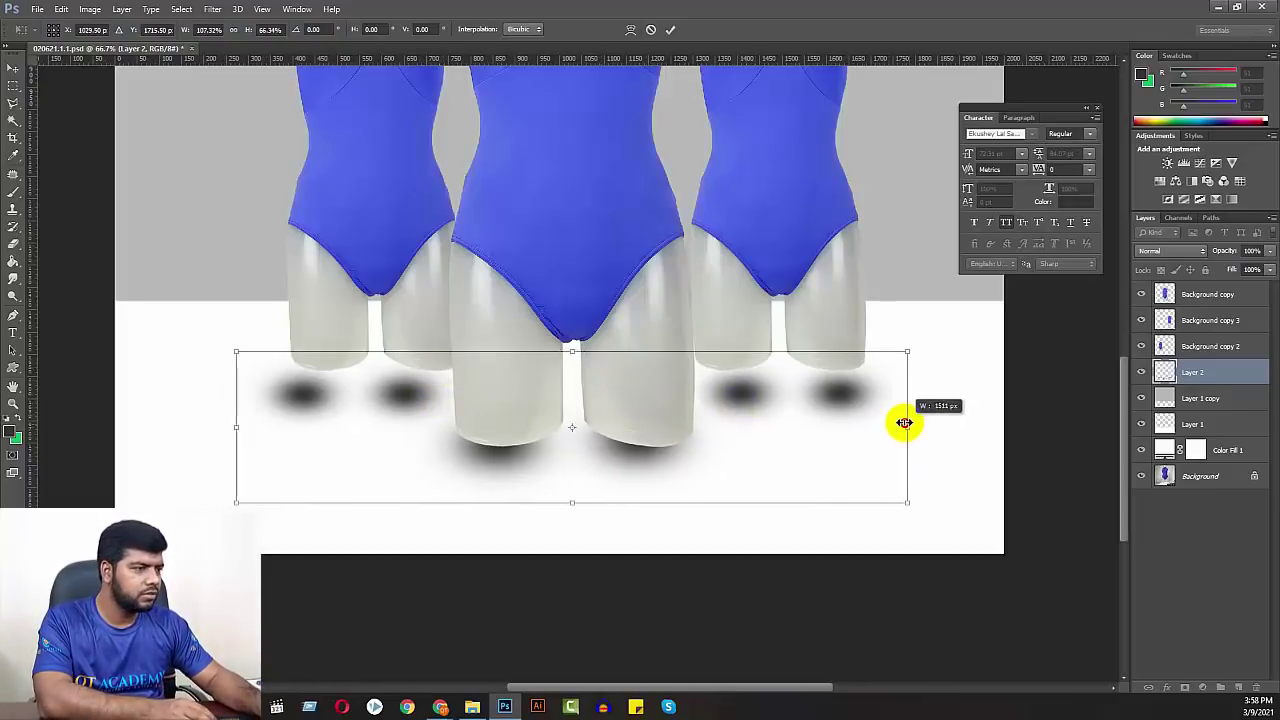
drag(241, 428, 249, 420)
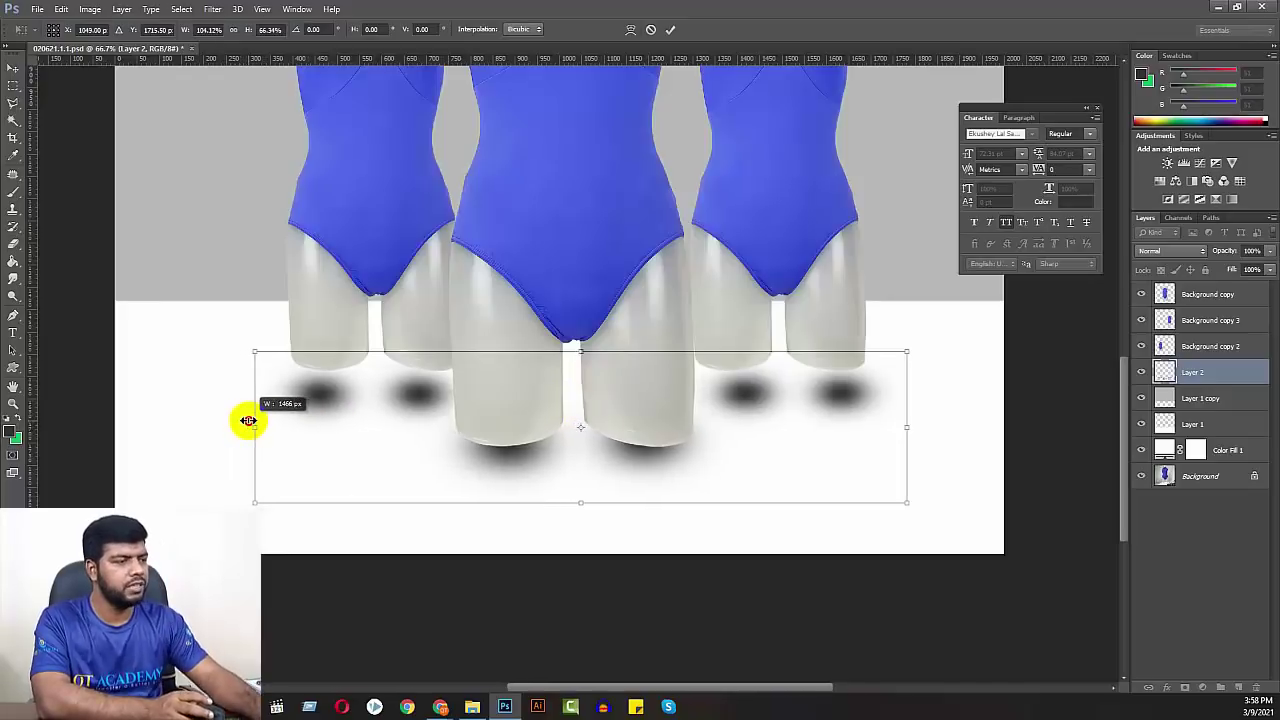
key(Return)
key(b)
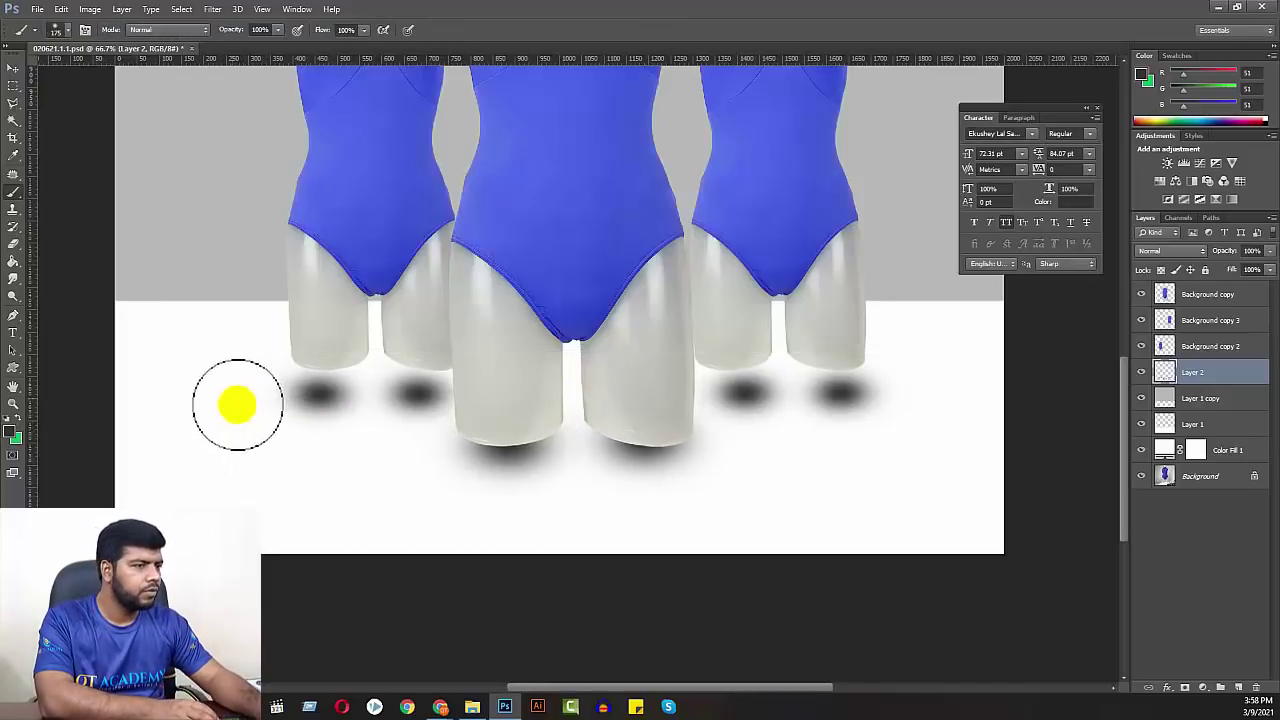
click(12, 76)
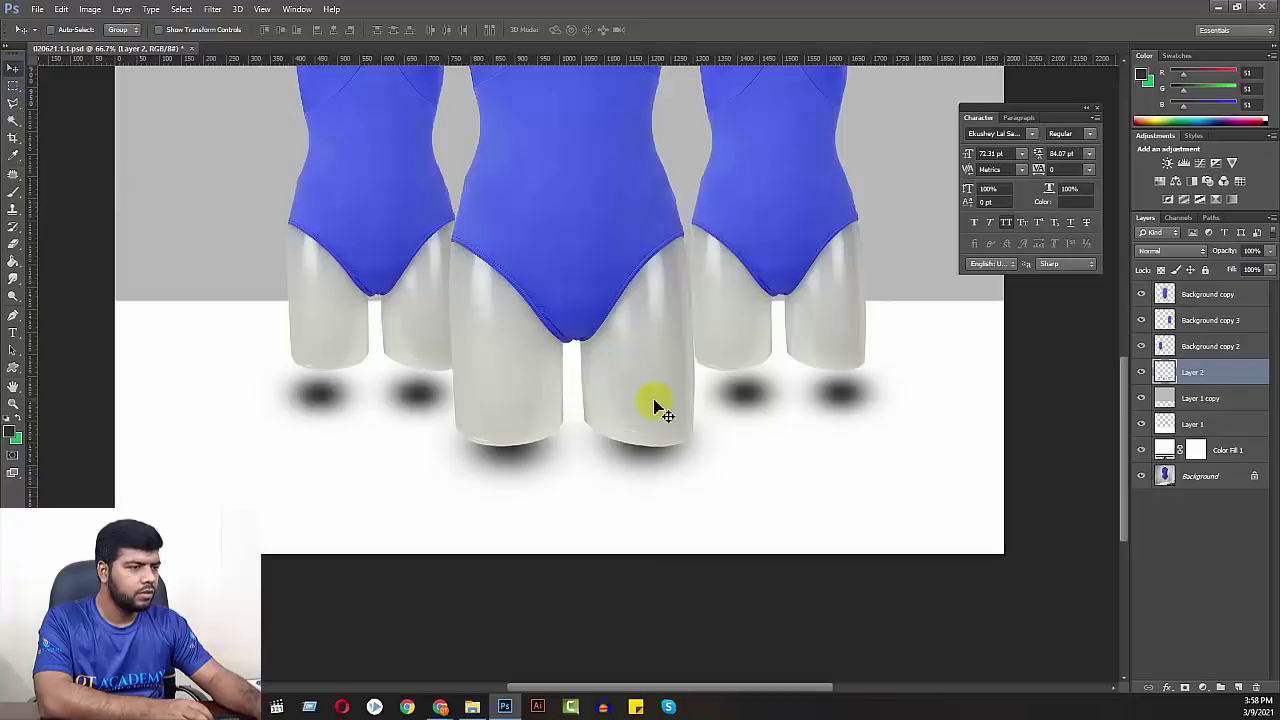
- Nudge the shadows up, then delete the shadow layer Layer 2
key(Up)
key(Up)
key(Up)
key(Up)
key(Up)
key(Up)
key(Up)
key(Up)
key(Up)
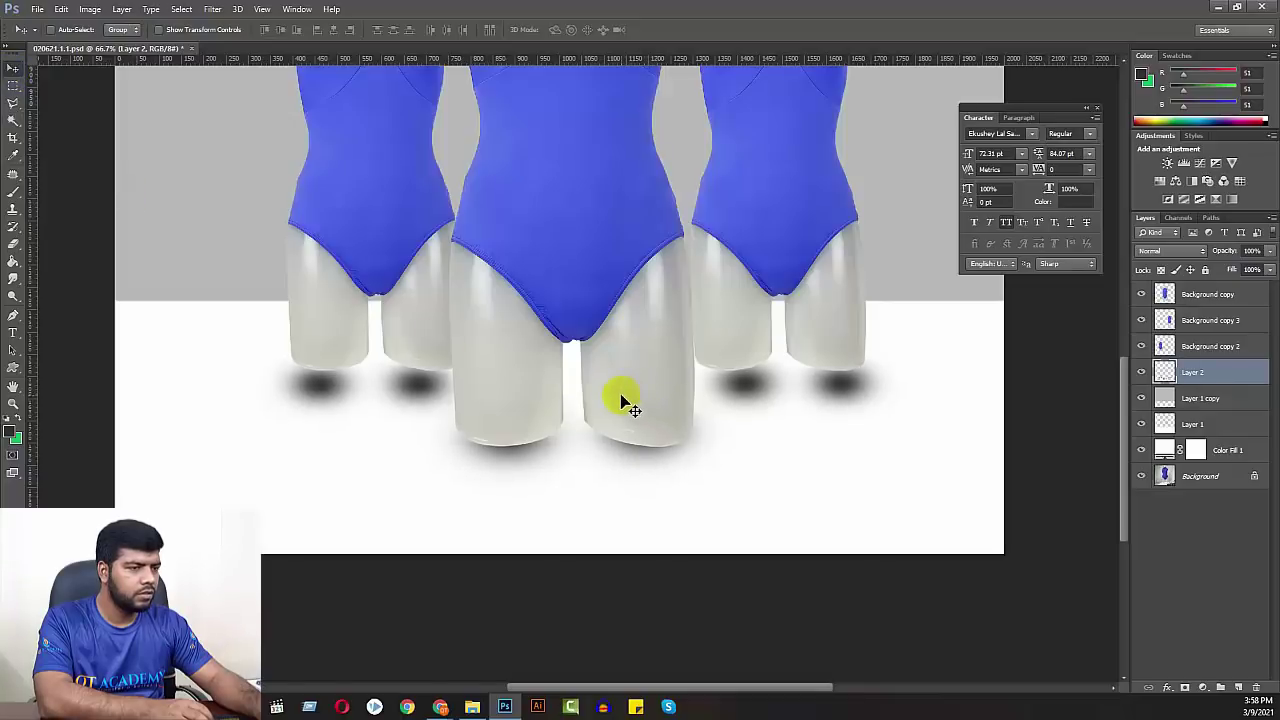
key(Up)
key(Up)
key(Up)
key(Up)
key(Up)
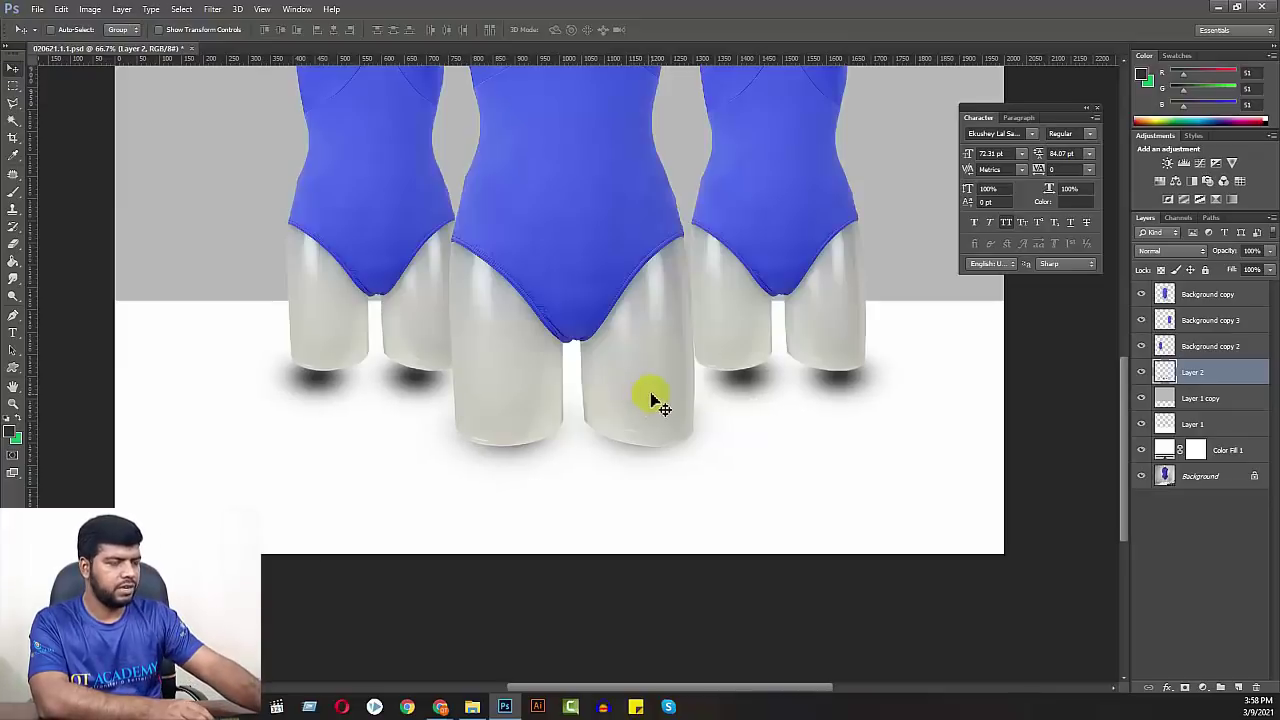
key(Delete)
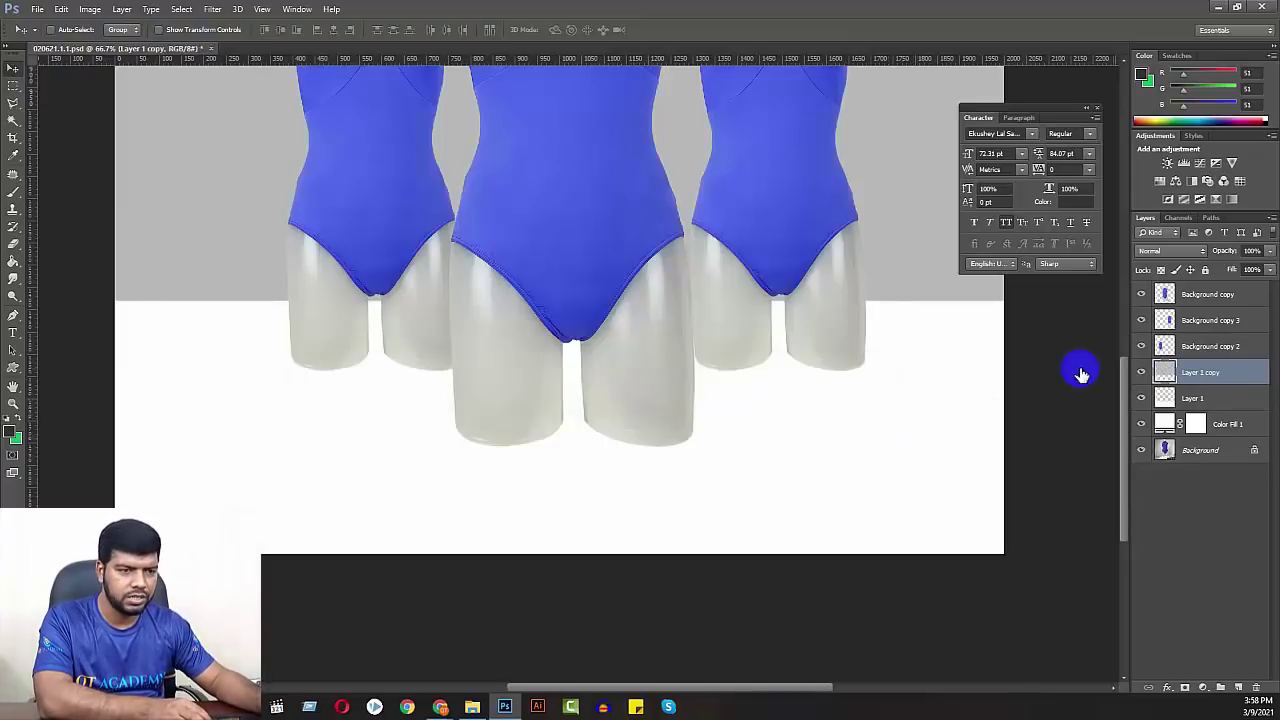
- On a new layer, paint two soft shadows under the centre legs and flatten them
click(1239, 687)
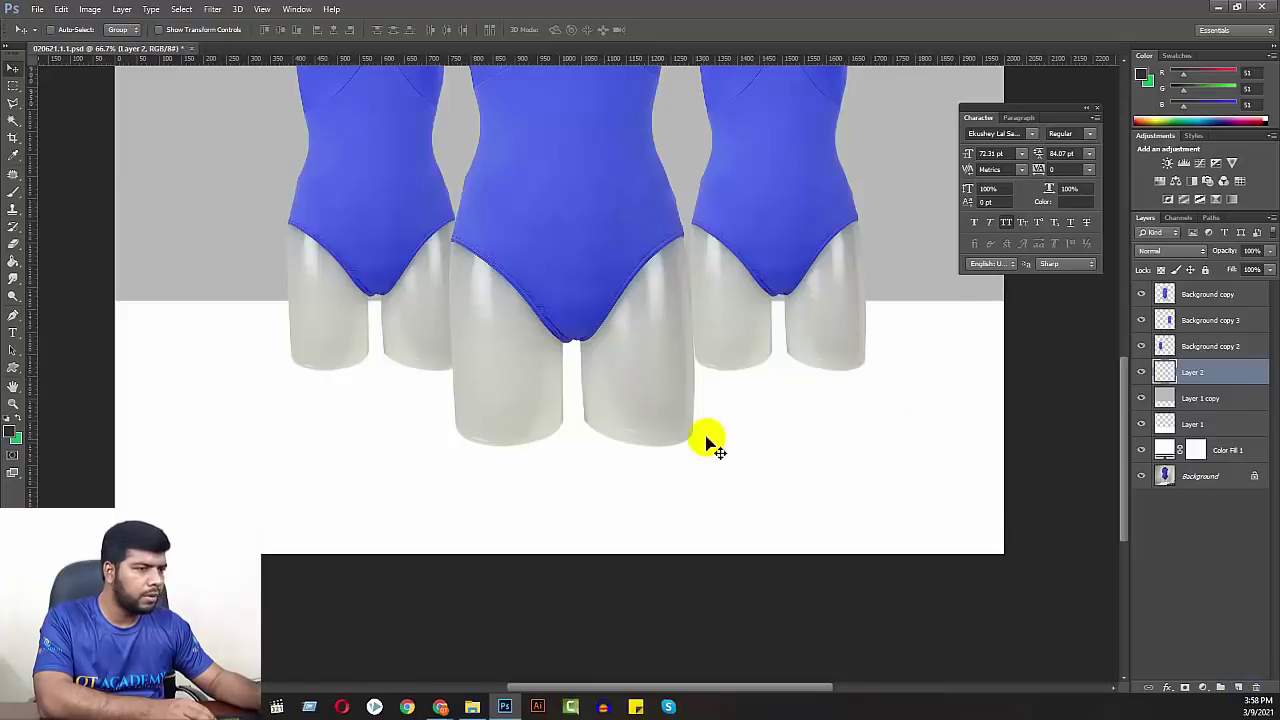
key(b)
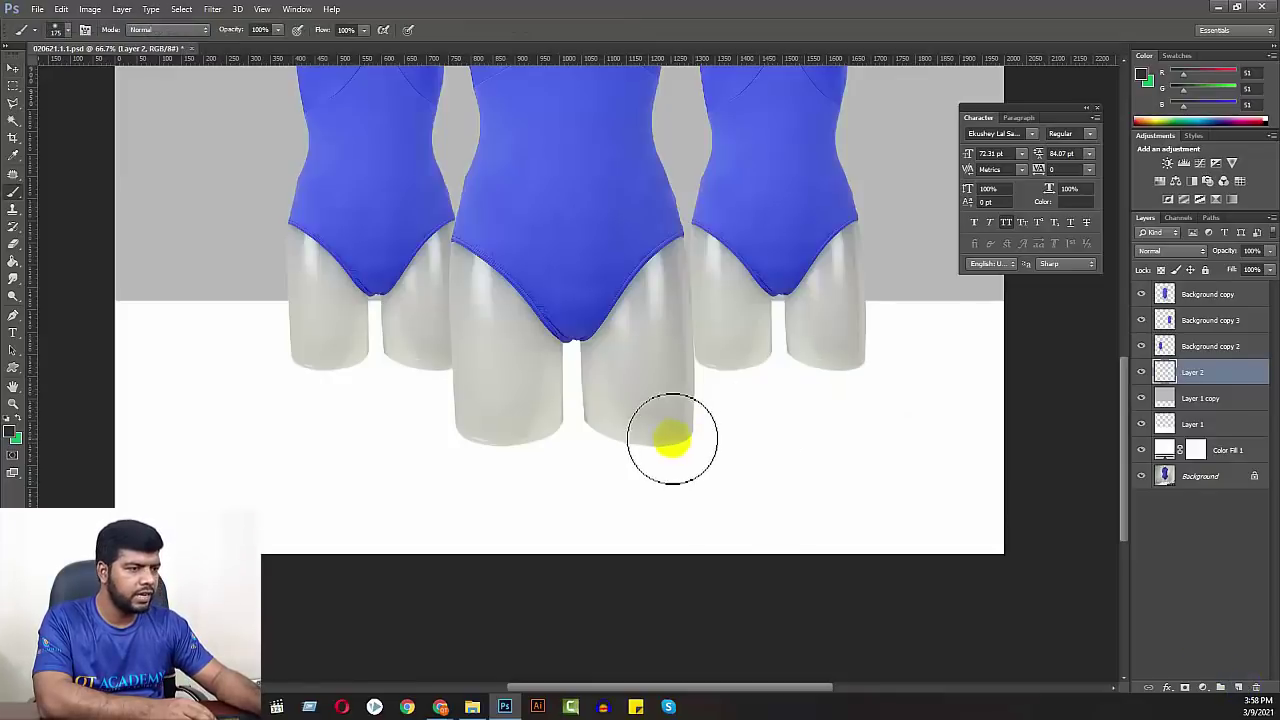
key(bracketright)
key(bracketright)
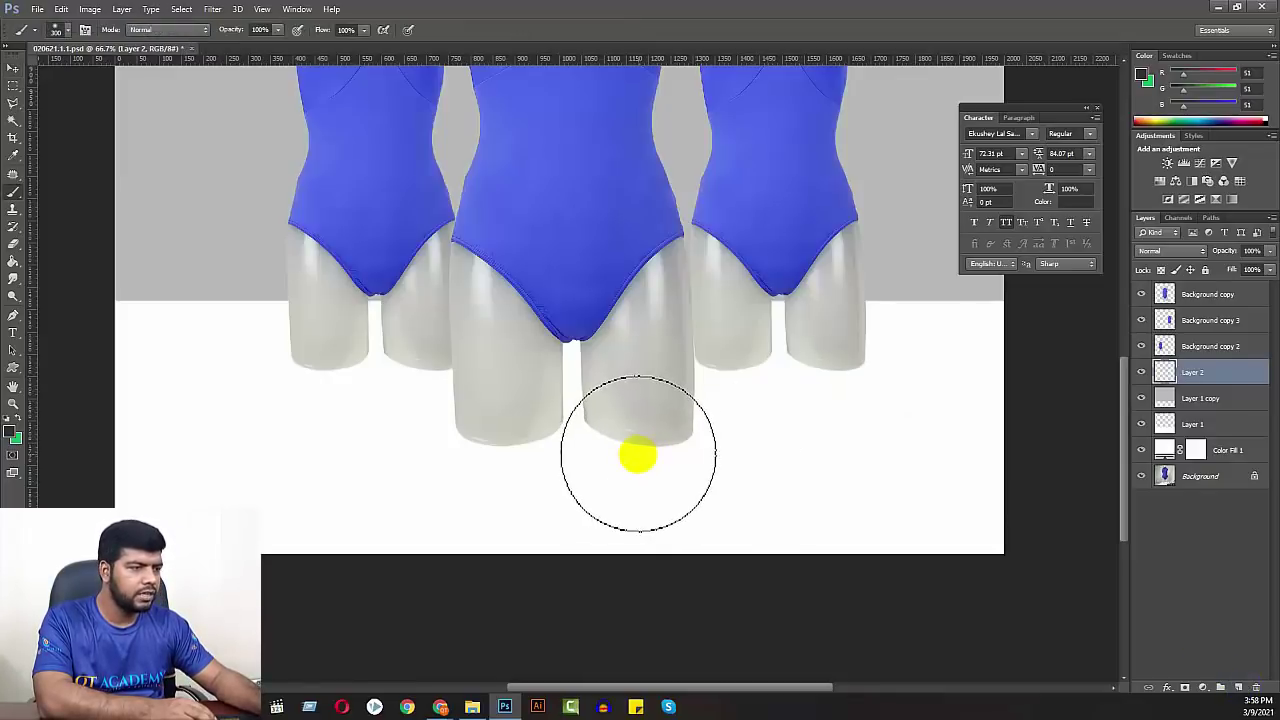
click(637, 452)
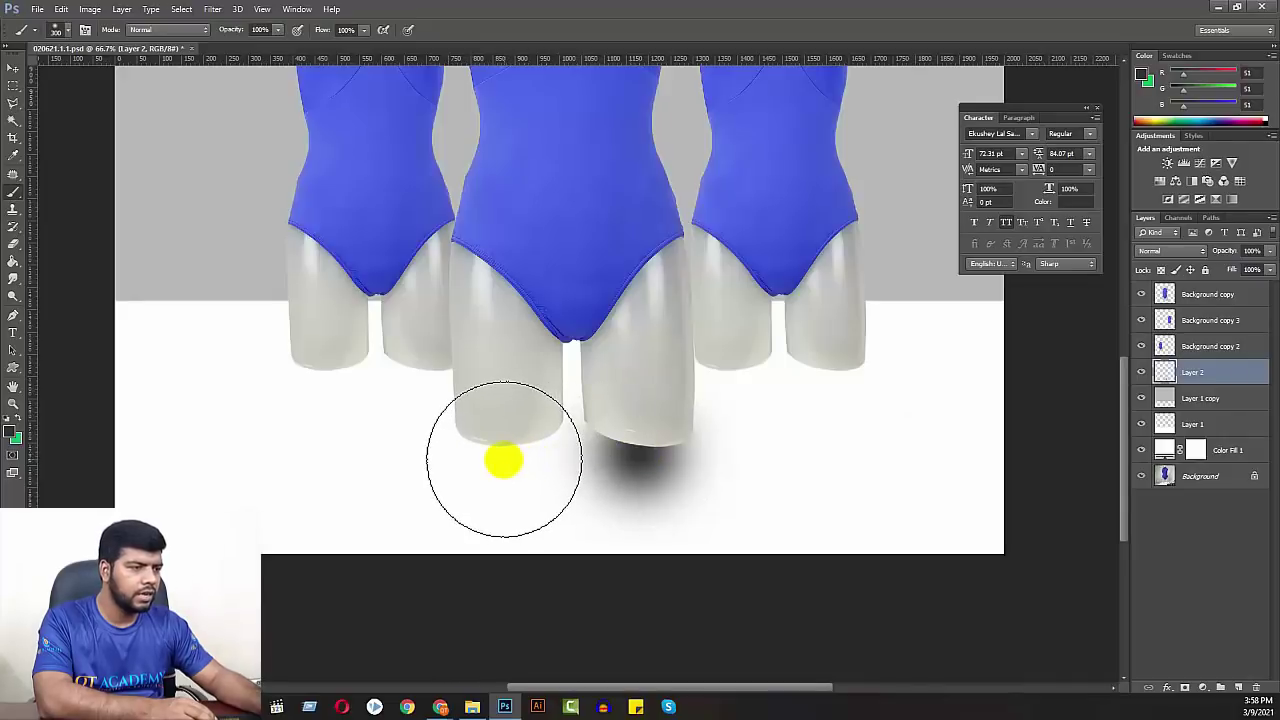
click(504, 457)
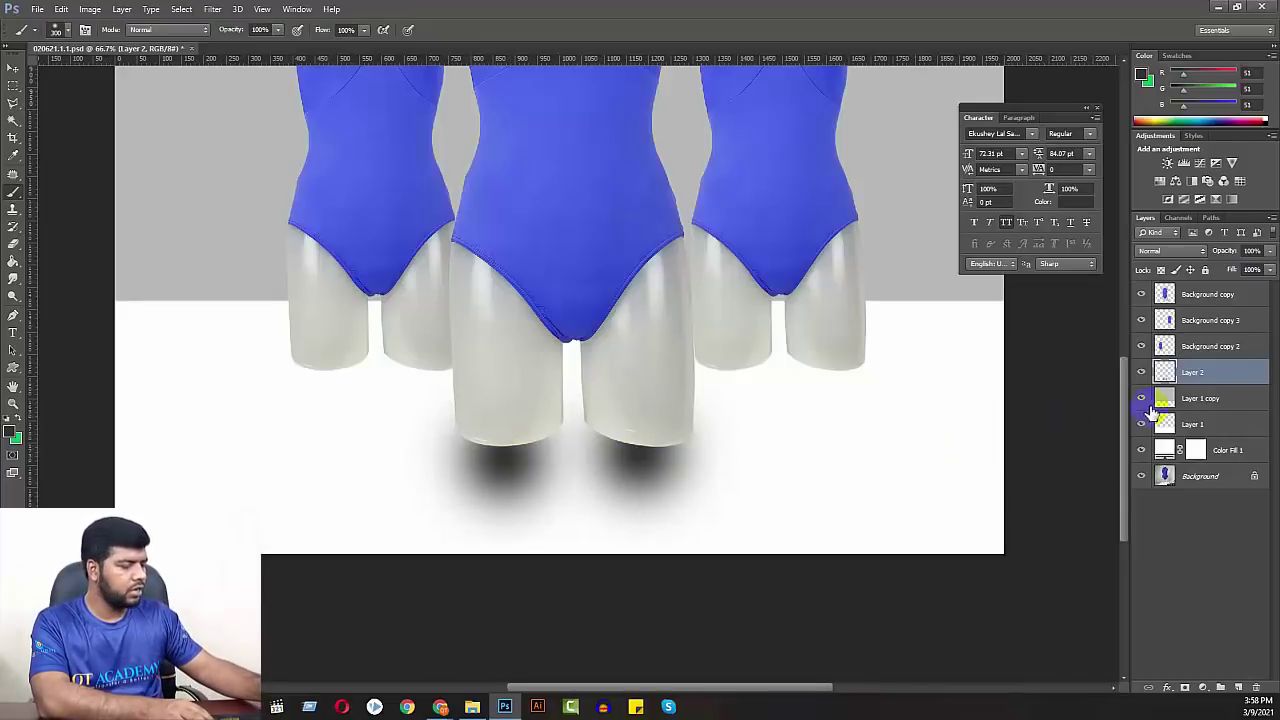
key(ctrl+t)
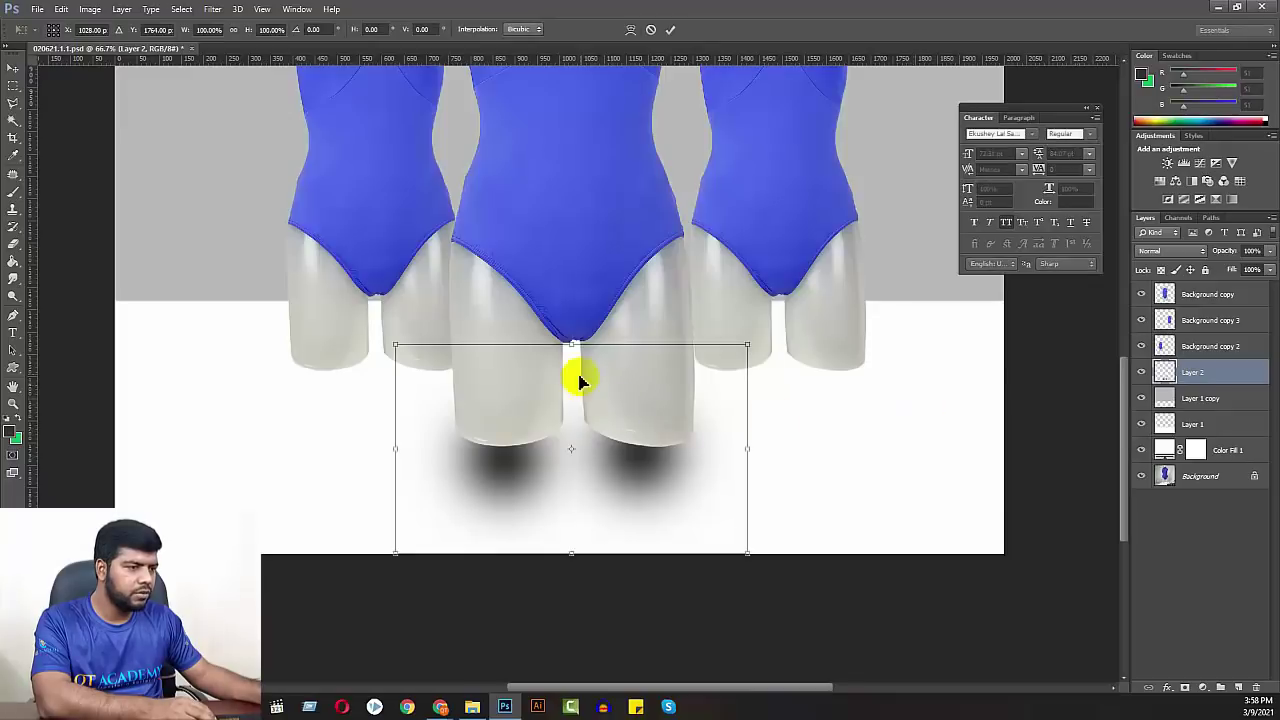
mouse_move(568, 345)
mouse_down()
mouse_move(549, 506)
mouse_move(622, 458)
mouse_move(617, 446)
mouse_up()
key(b)
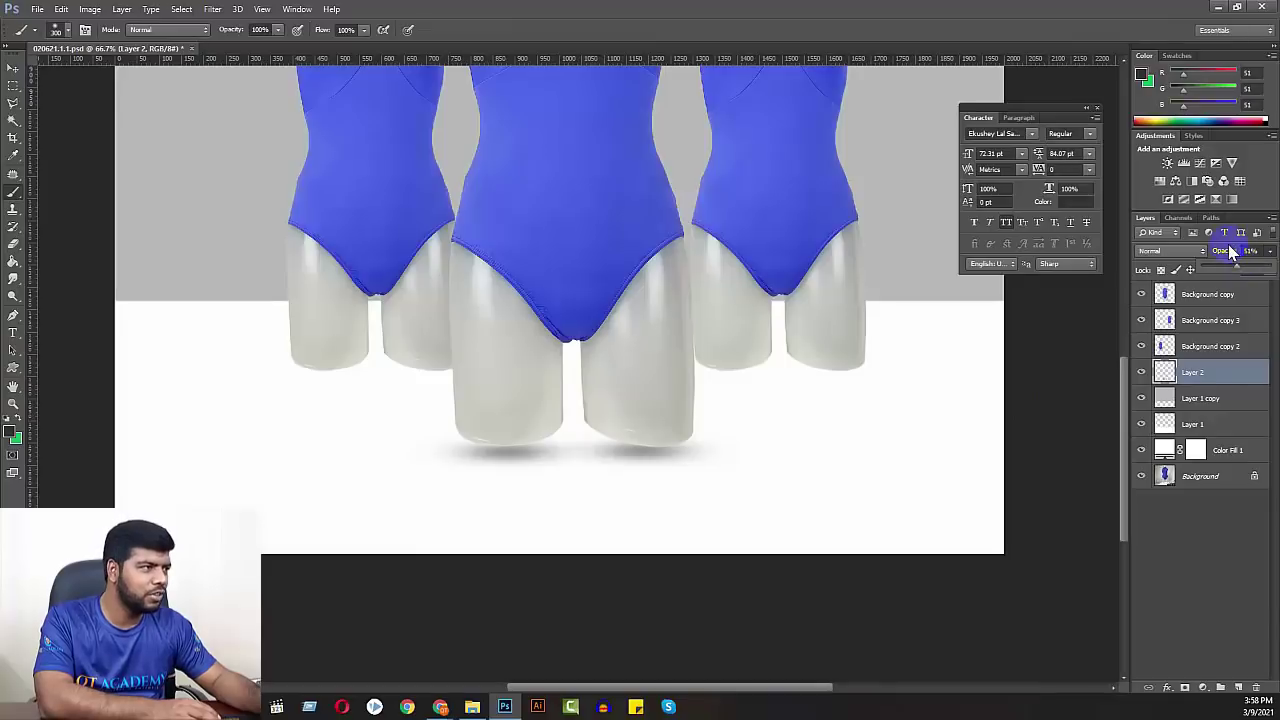
- Duplicate the centre shadow under the right mannequin at 69% width, then under the left
click(14, 70)
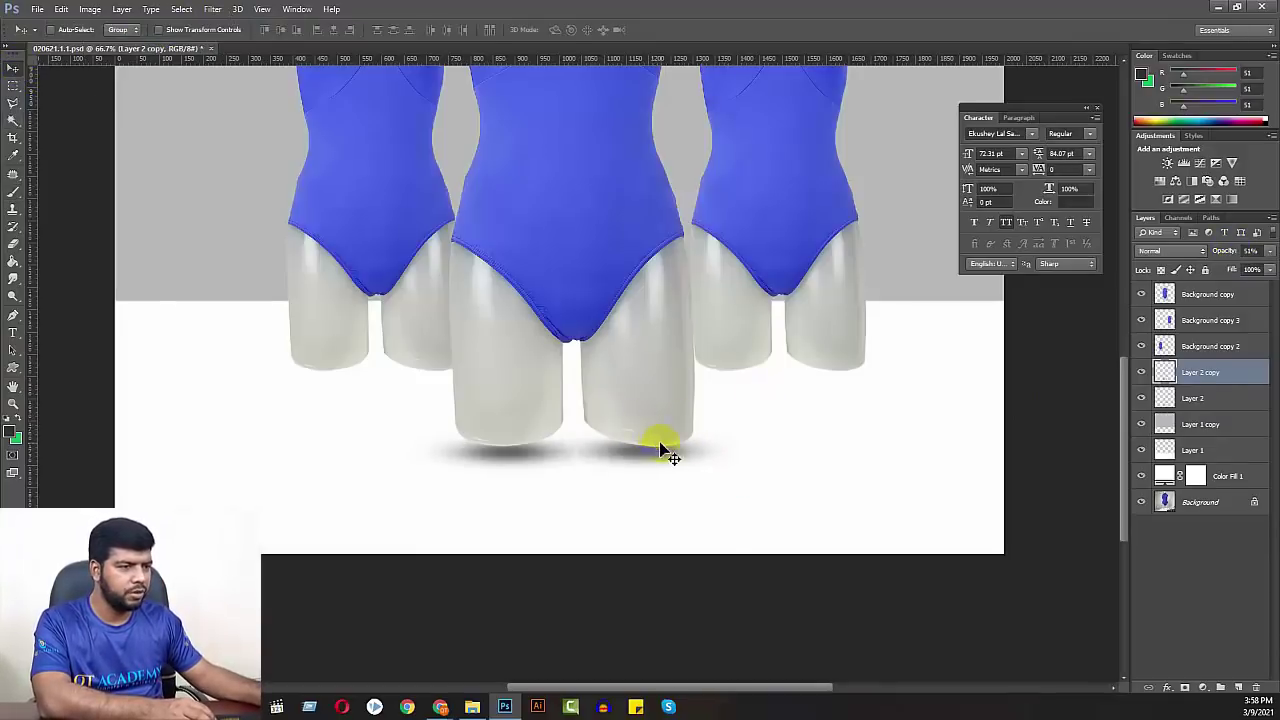
drag(658, 445, 877, 413)
key(ctrl+t)
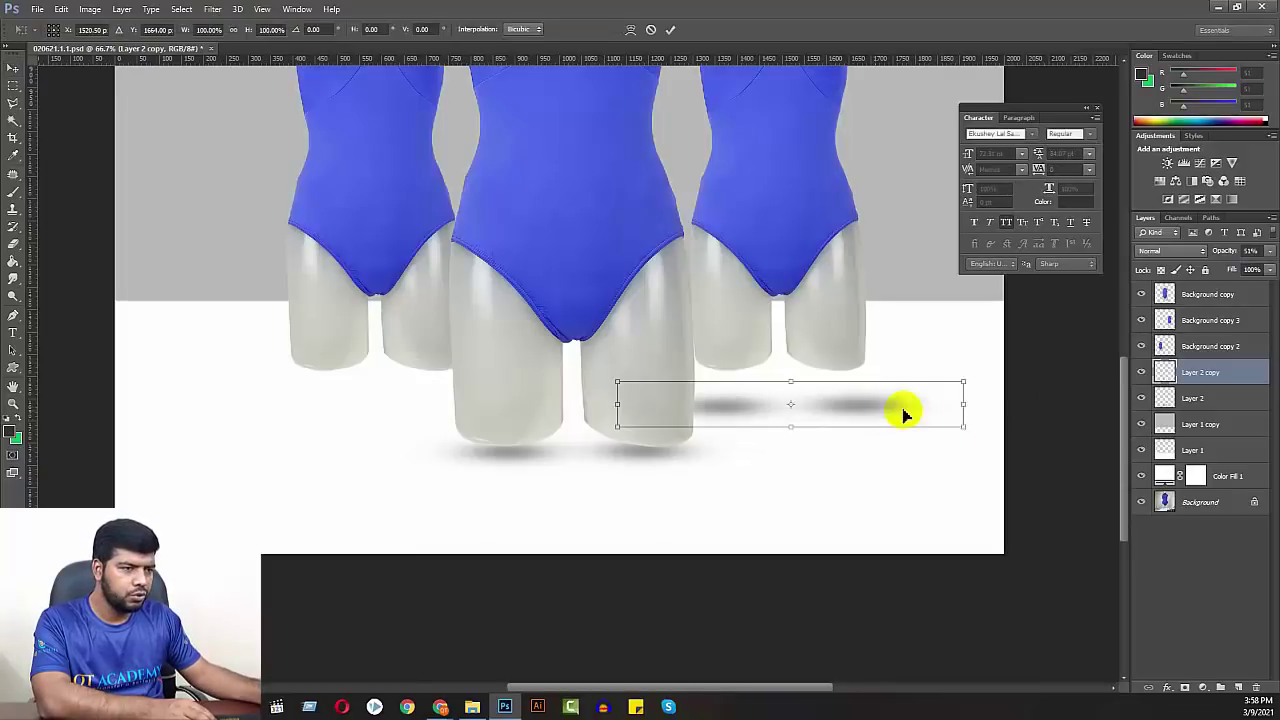
mouse_move(964, 405)
mouse_down()
mouse_move(909, 405)
mouse_move(831, 360)
mouse_up()
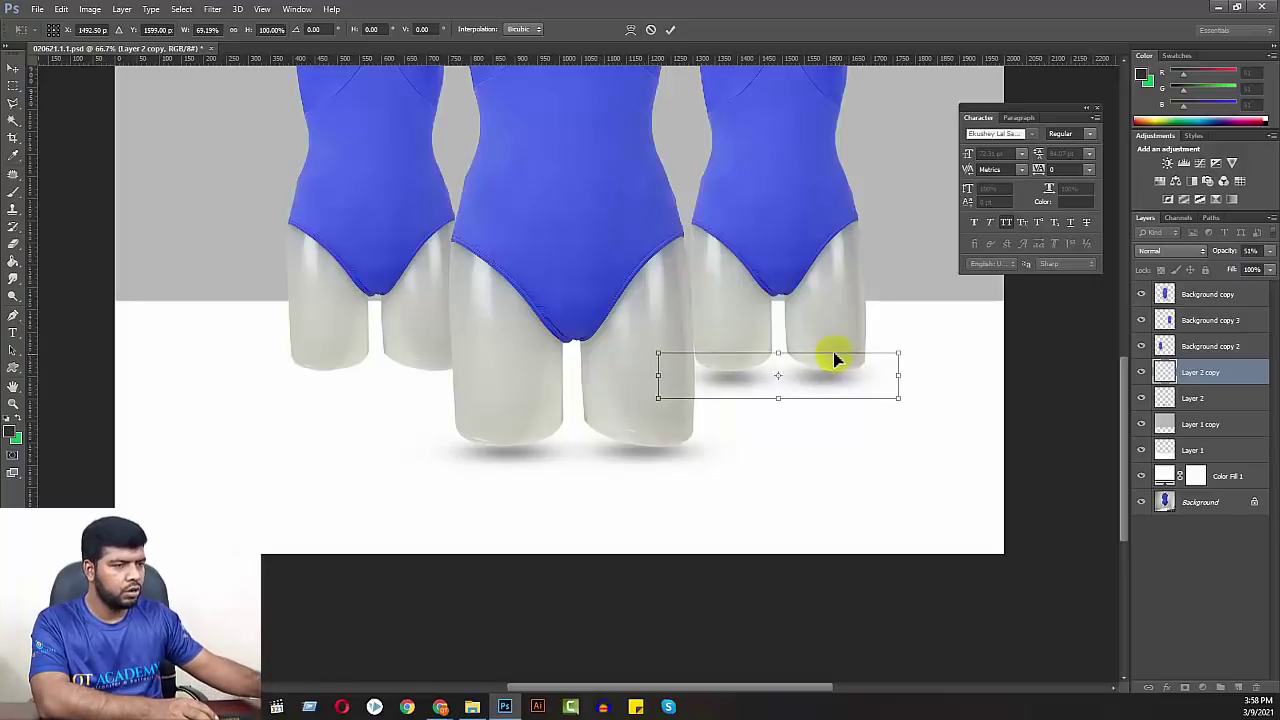
key(Return)
drag(831, 356, 403, 377)
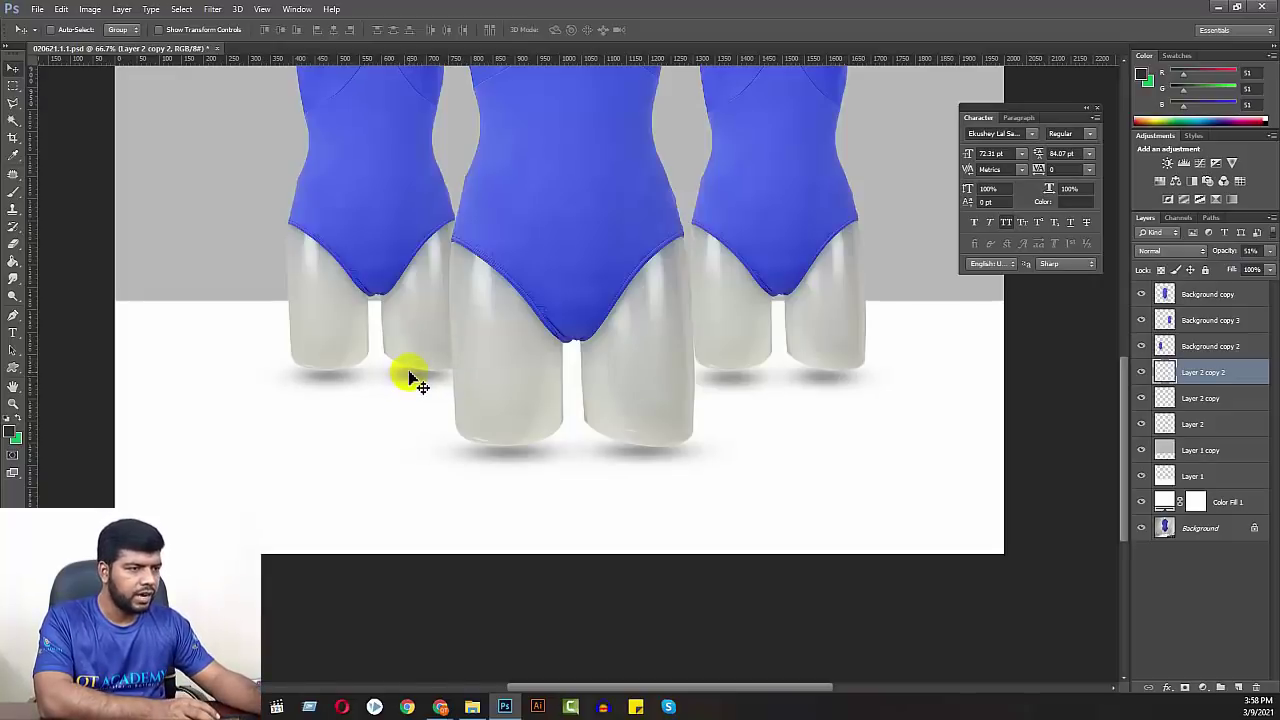
key(ctrl+minus)
key(ctrl+minus)
key(ctrl+minus)
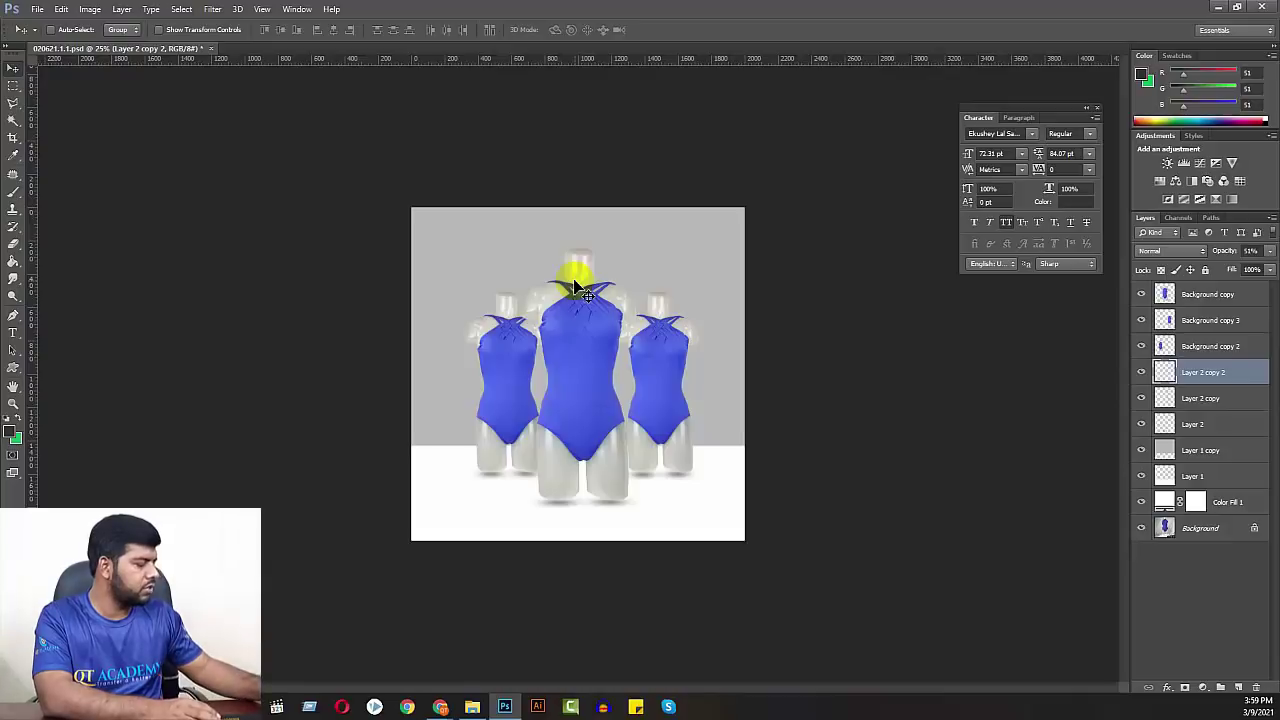
- Export the composite via Save for Web as a quality-100 JPEG into All Image
key(ctrl+shift+s)
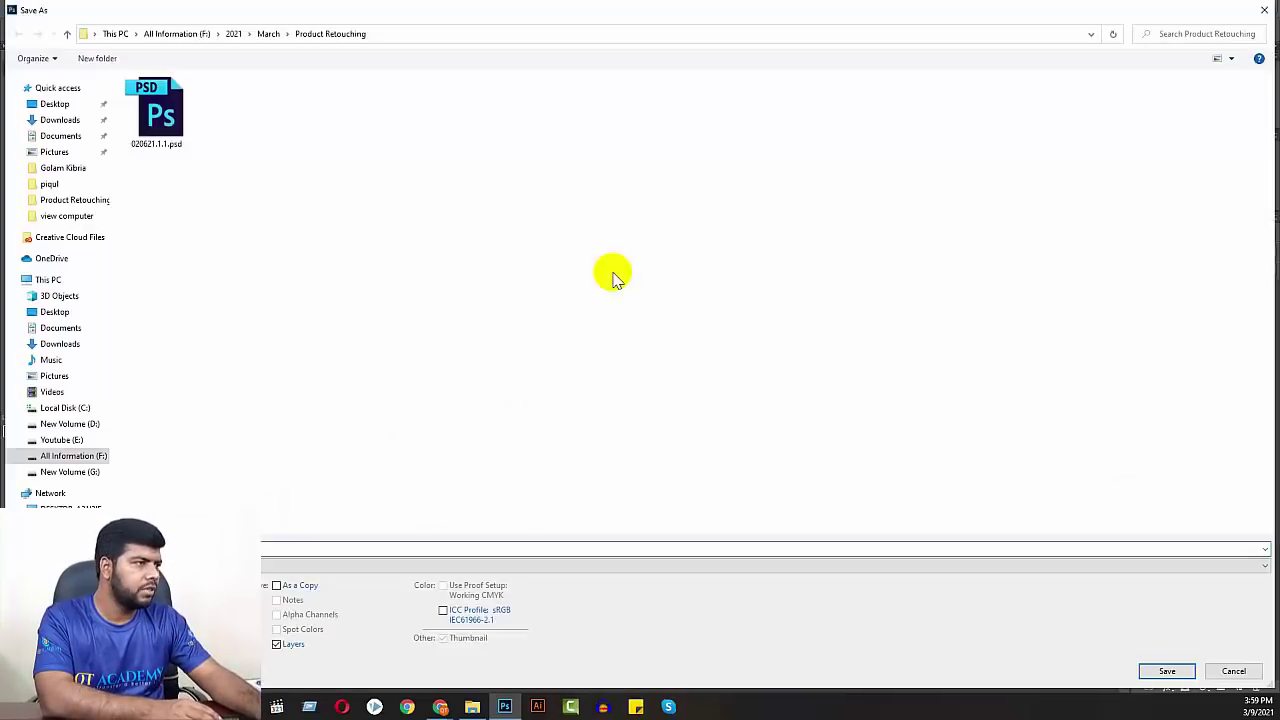
click(56, 106)
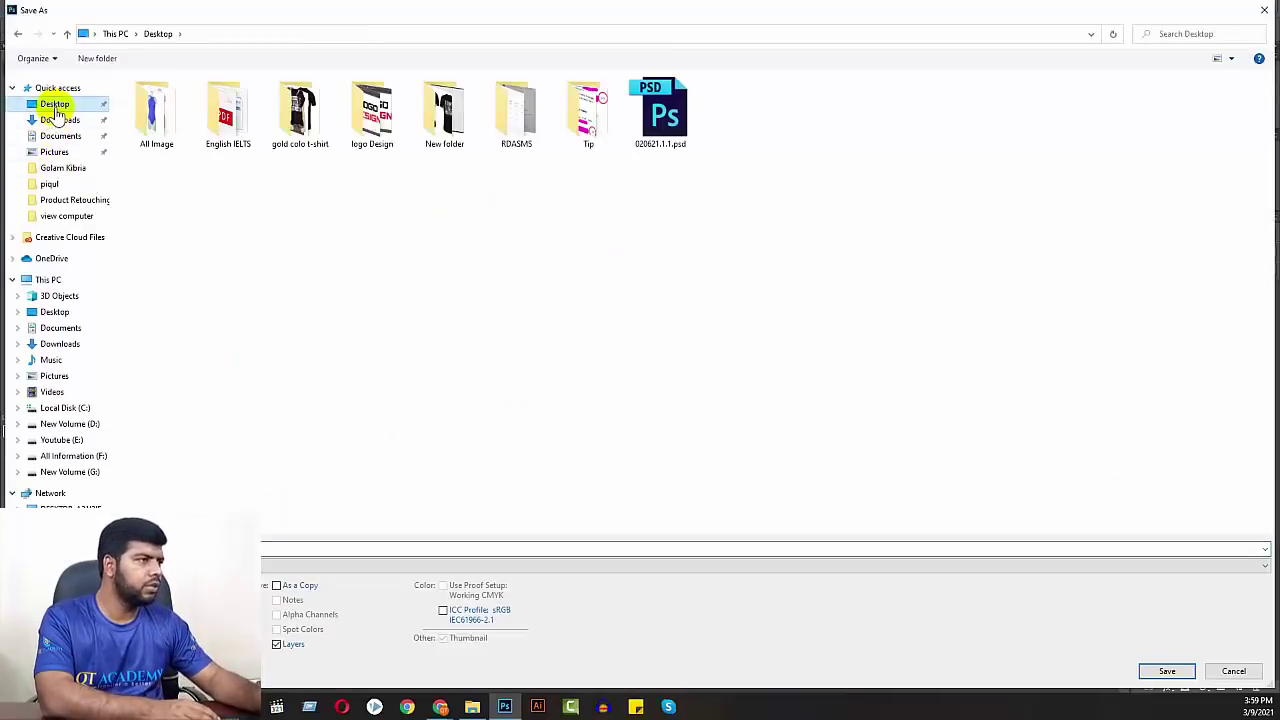
key(Escape)
click(37, 9)
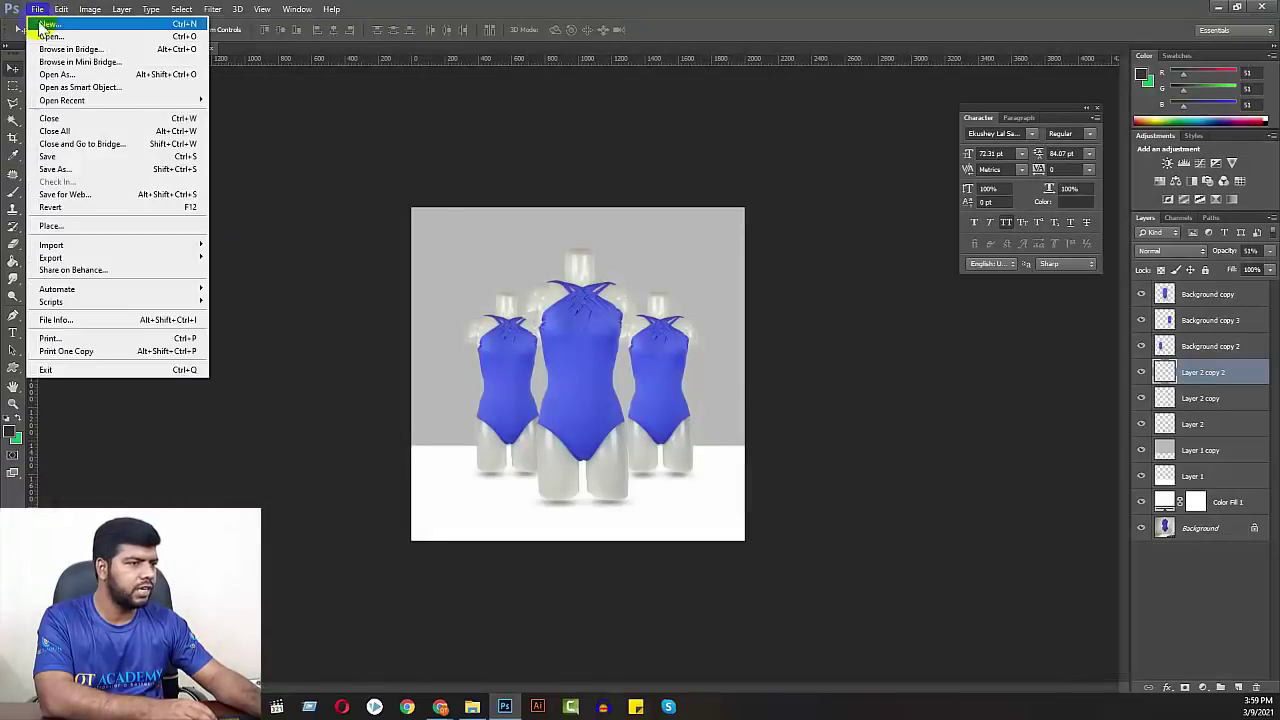
click(90, 191)
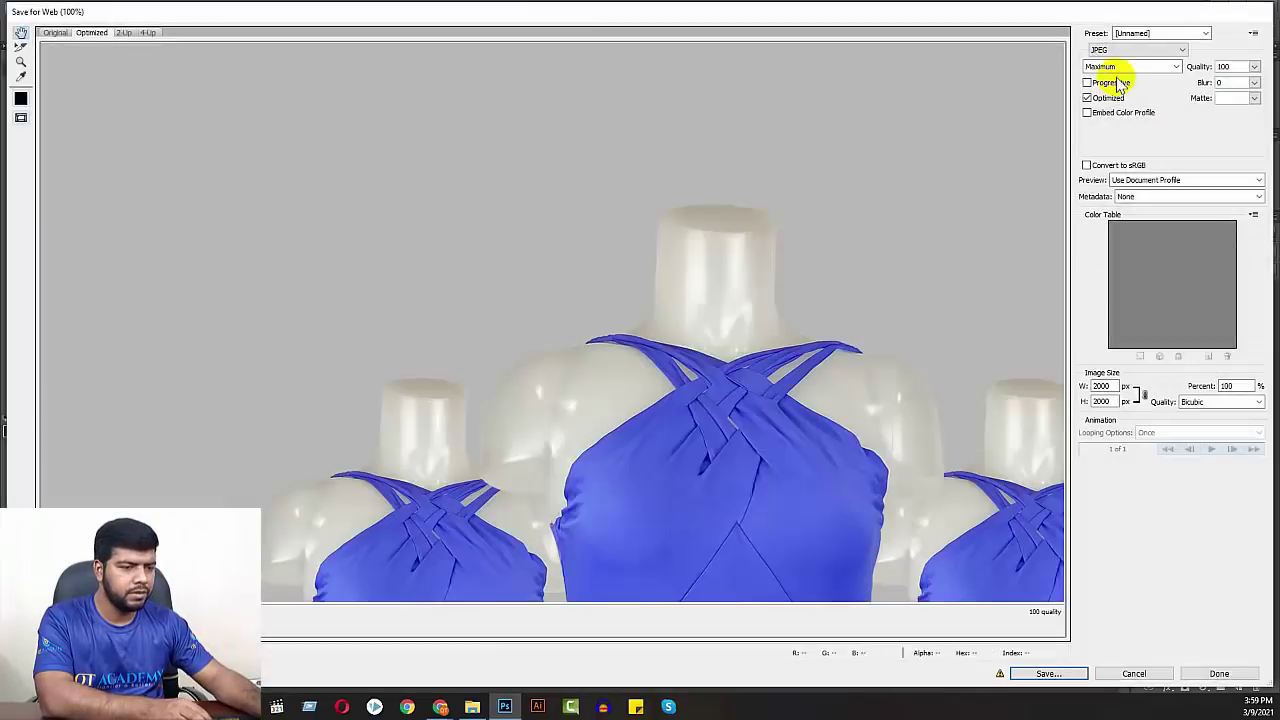
click(1045, 673)
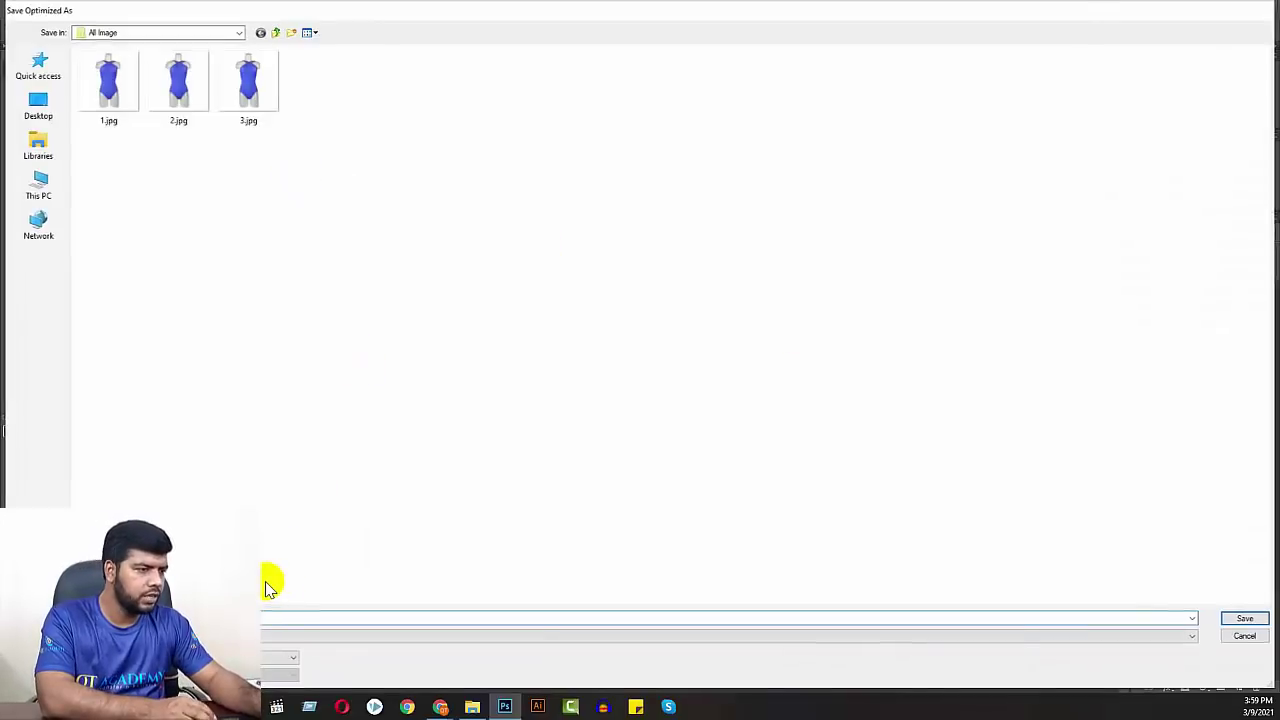
key(Return)
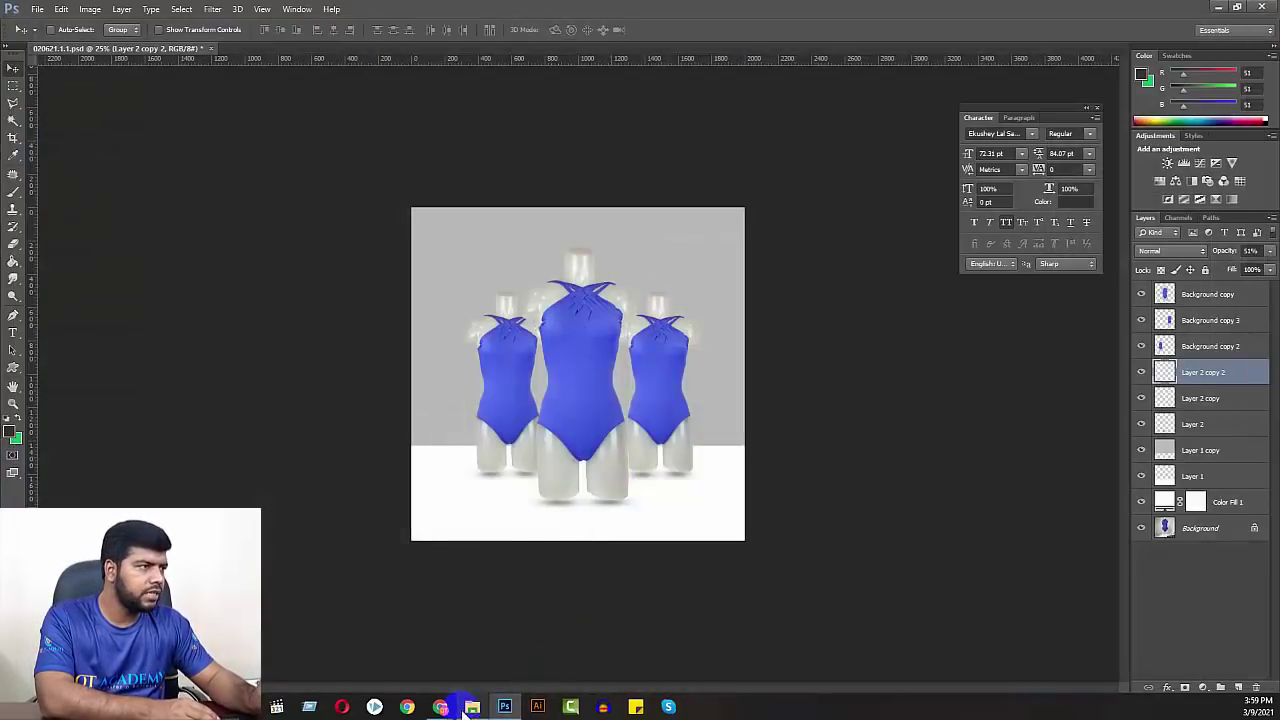
click(474, 710)
click(49, 155)
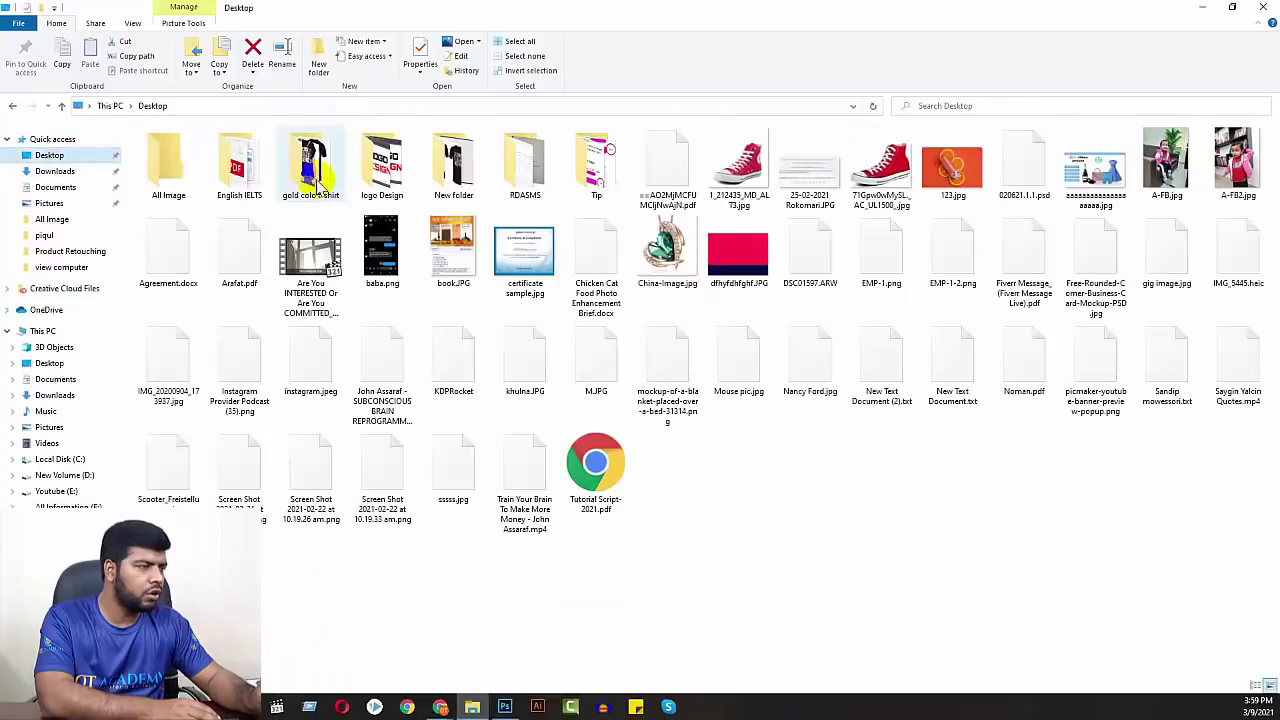
double_click(168, 160)
click(155, 155)
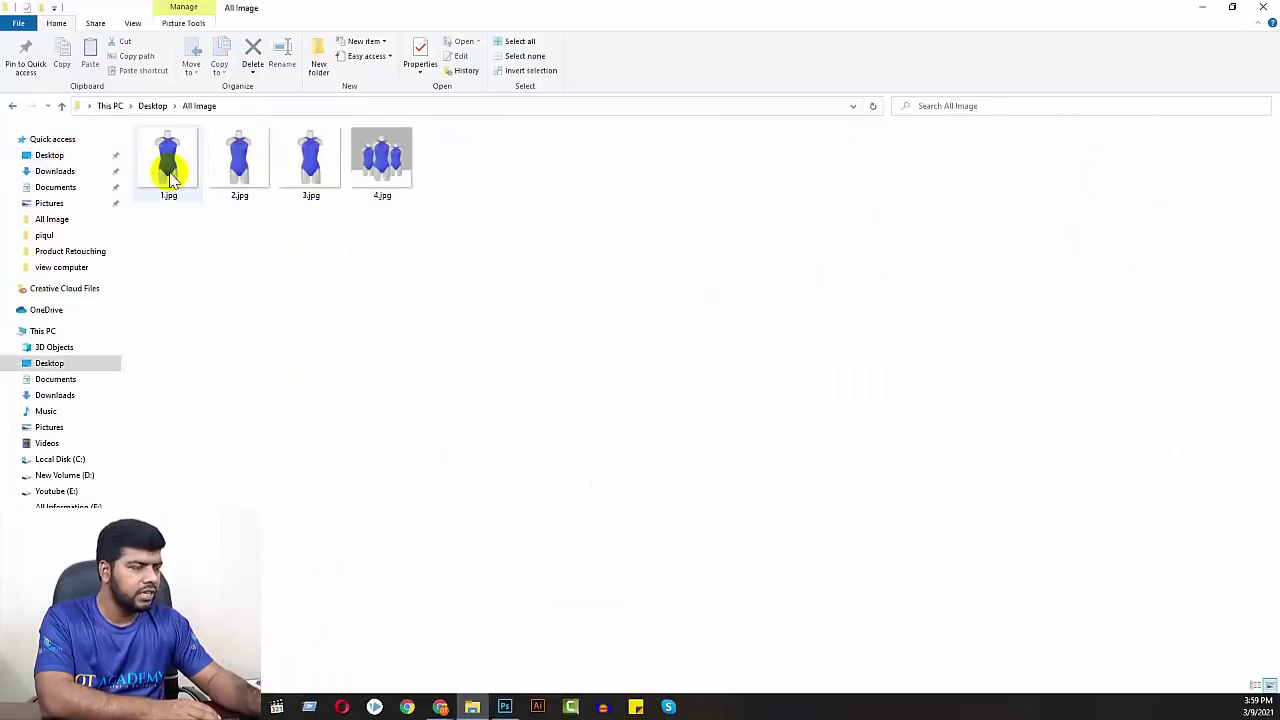
double_click(155, 155)
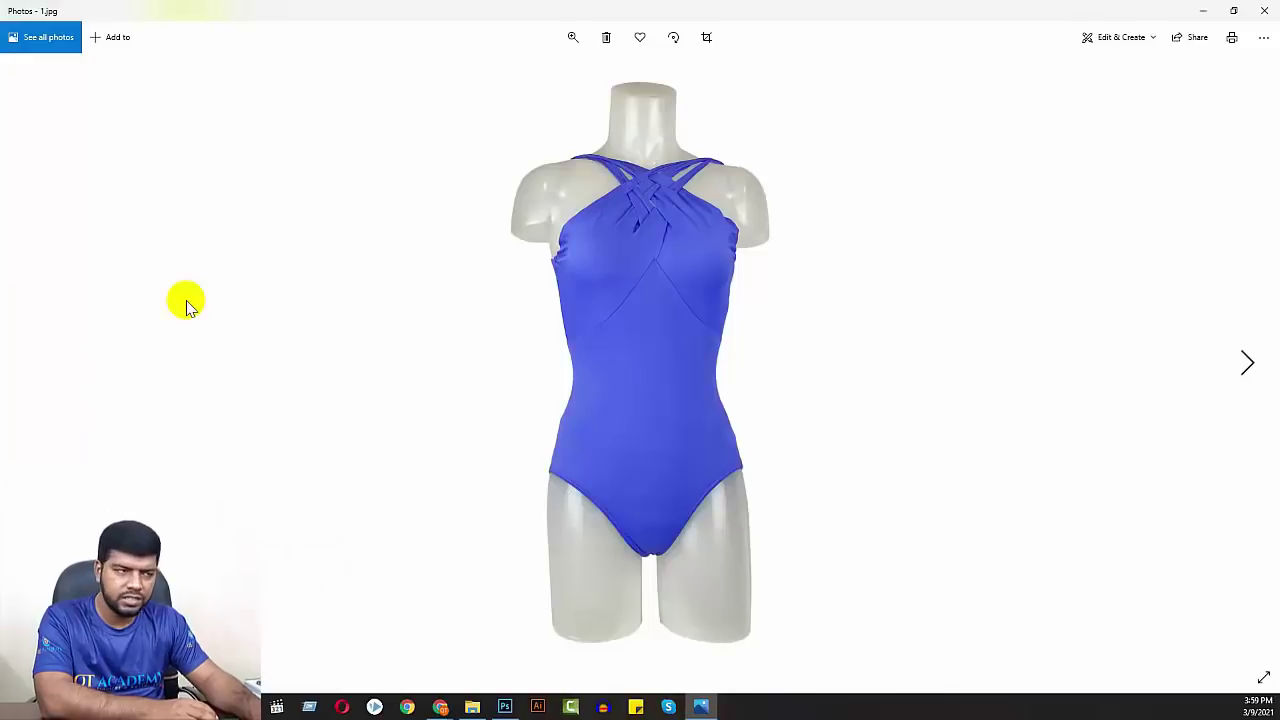
key(Right)
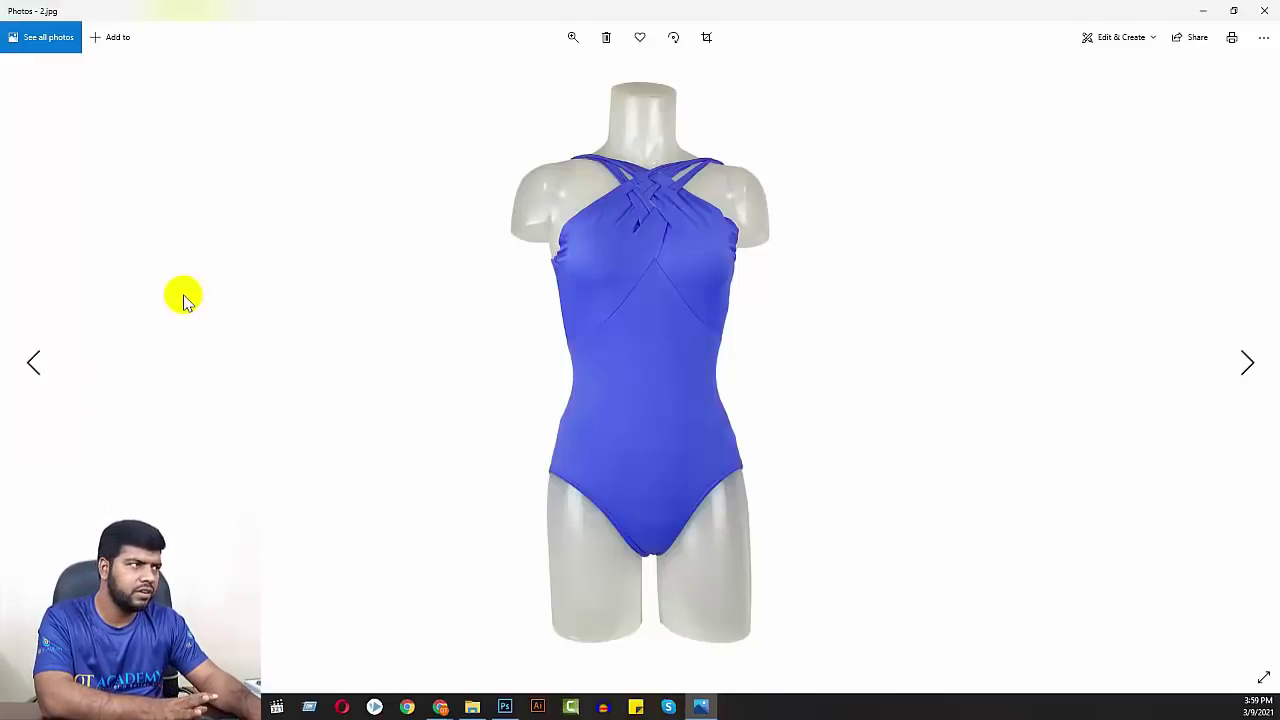
key(Right)
key(Right)
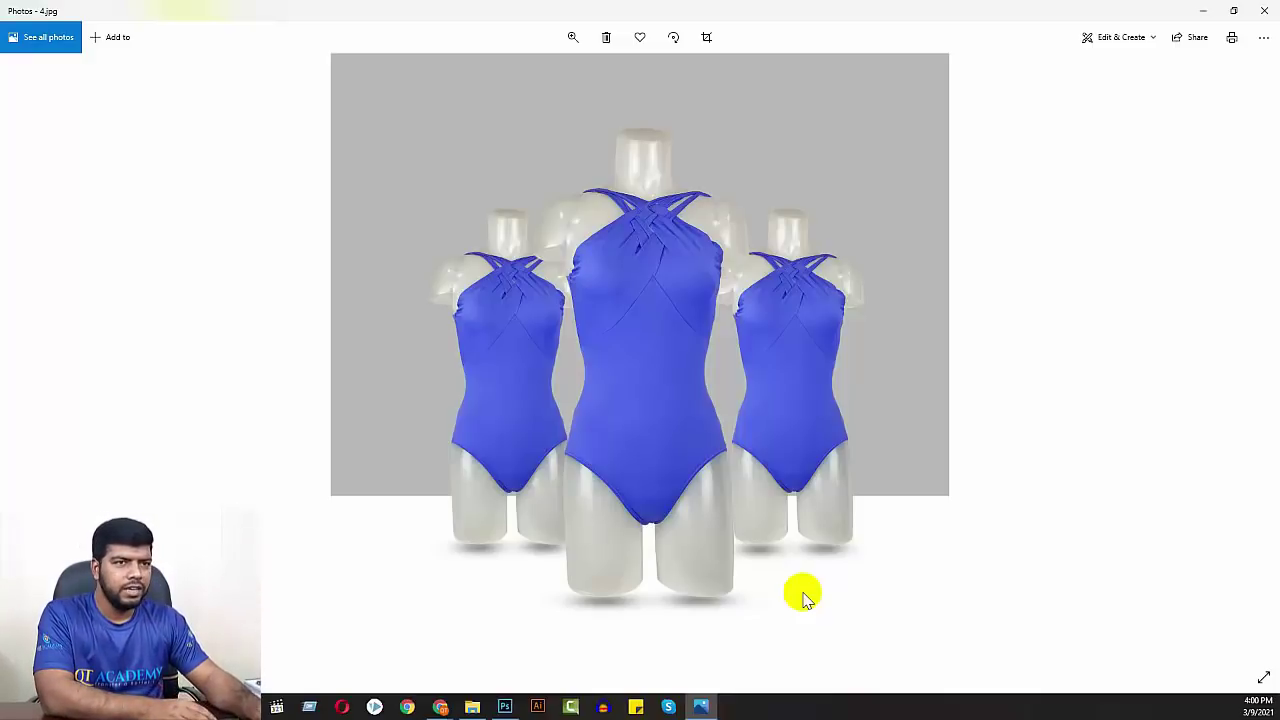
click(1264, 10)
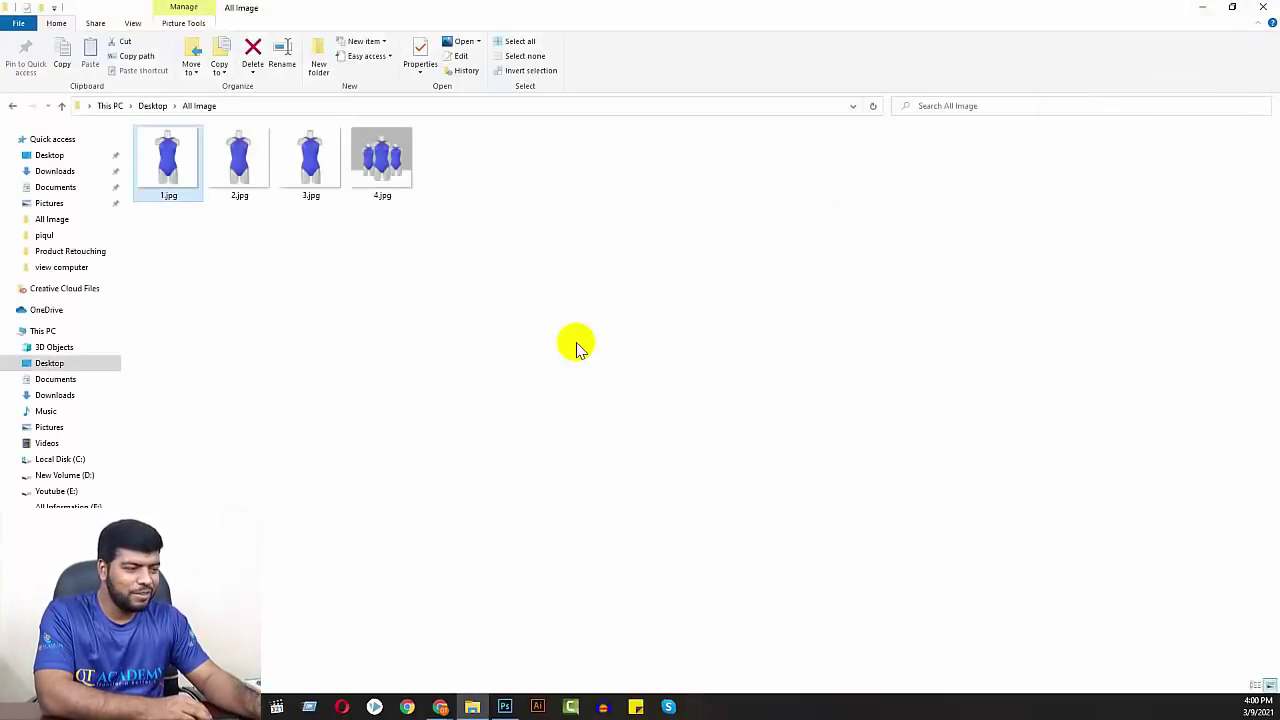
click(504, 707)
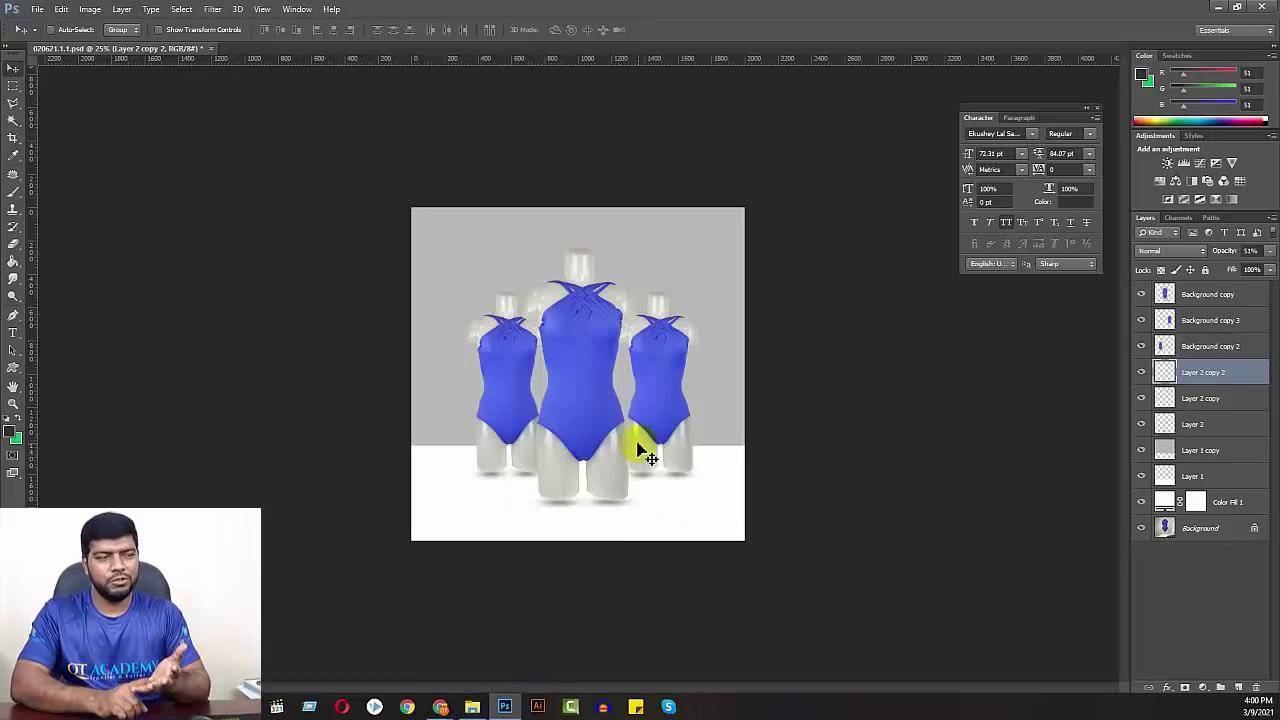